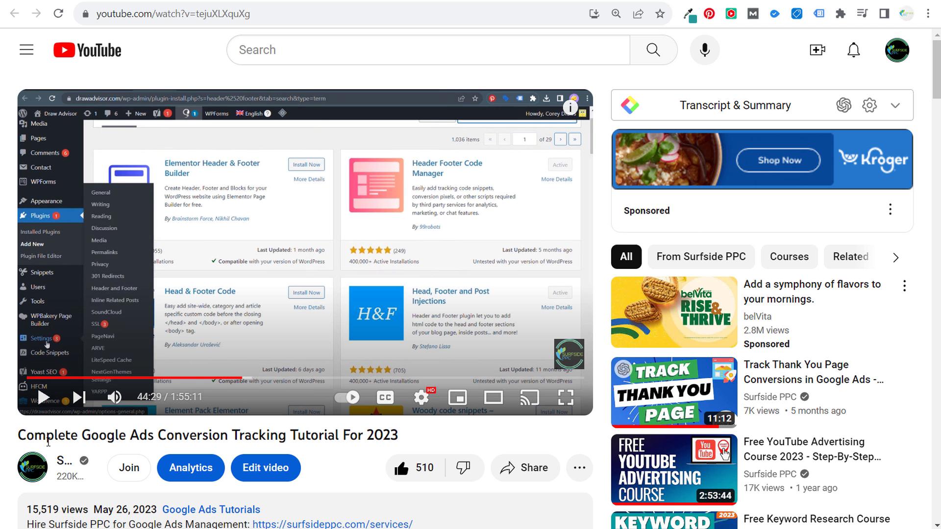
Review the title, description and chapter list of the "Complete Google Ads Conversion Tracking Tutorial For 2023" video.
left_click_drag(31, 437, 294, 451)
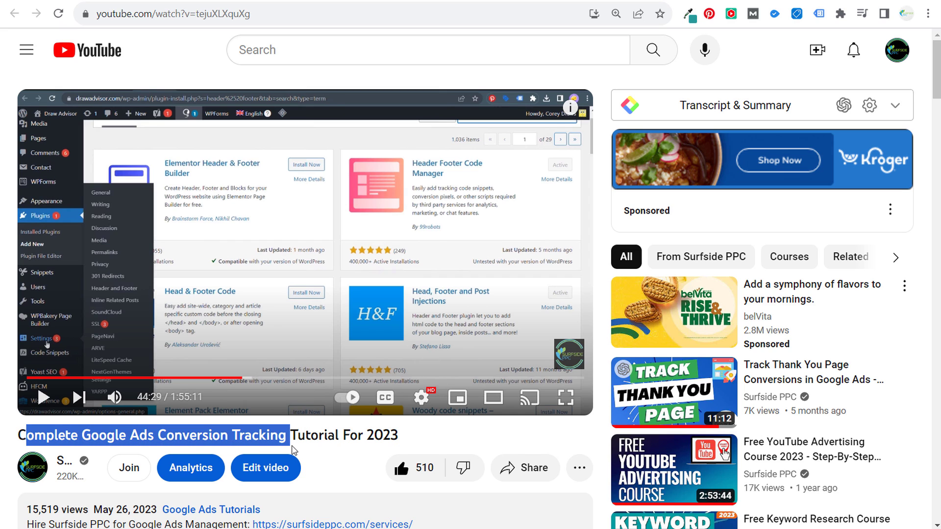
left_click(337, 449)
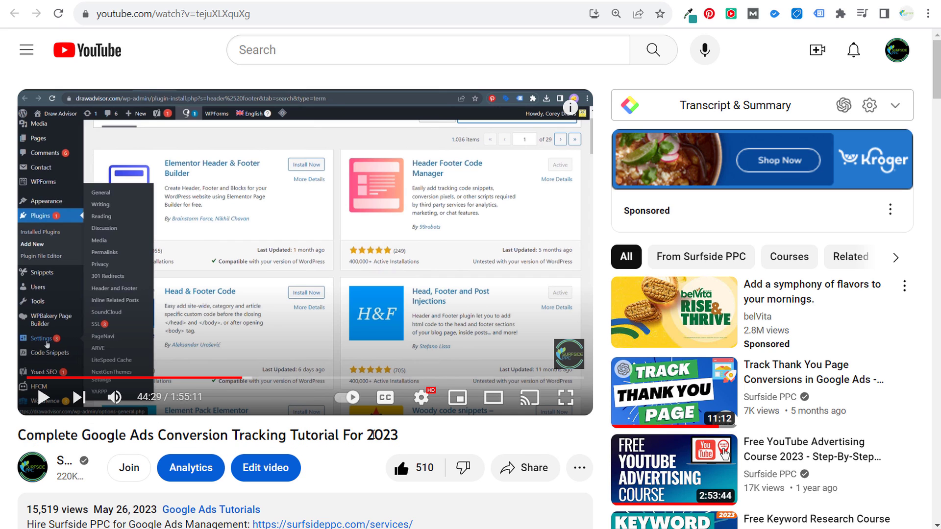
left_click_drag(418, 434, 238, 437)
left_click(248, 453)
scroll(353, 455, "down", 6)
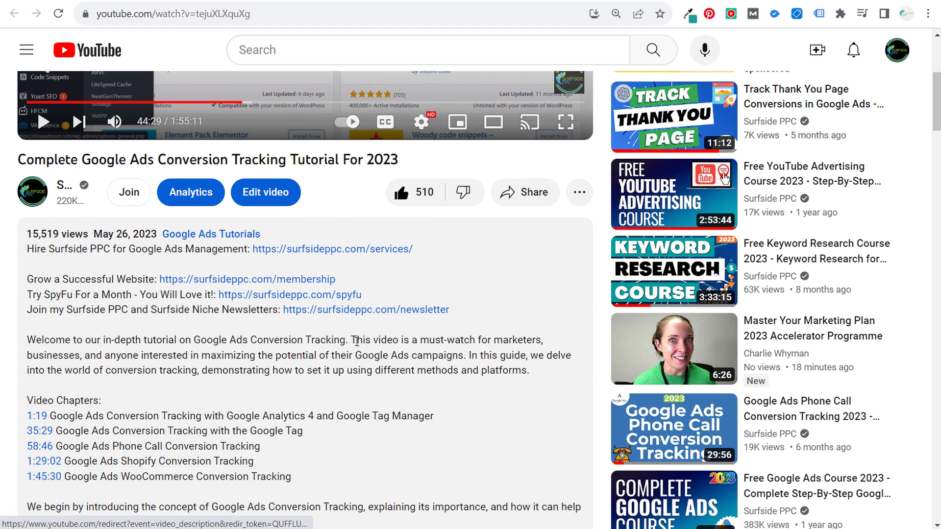
scroll(357, 341, "down", 4)
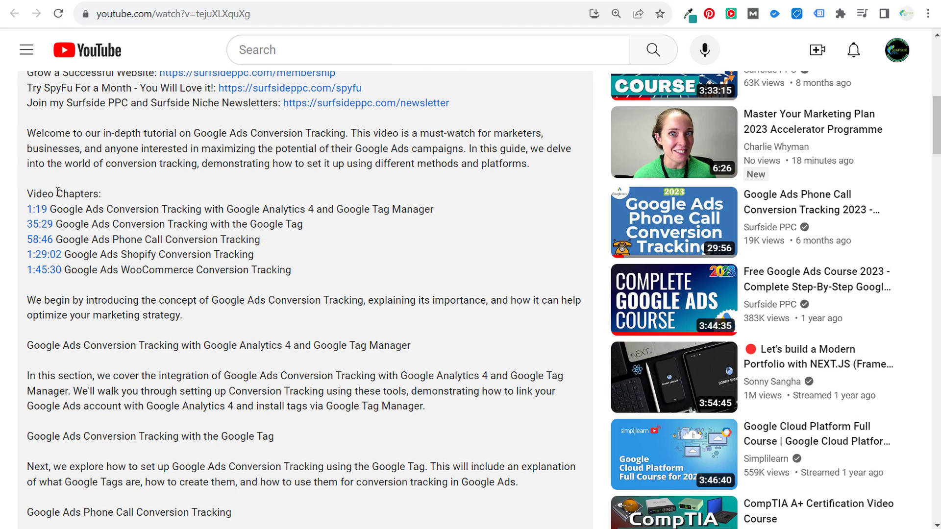
left_click_drag(53, 209, 420, 208)
left_click(424, 208)
left_click_drag(59, 240, 336, 233)
left_click(337, 233)
left_click_drag(57, 210, 448, 216)
left_click(449, 214)
scroll(482, 153, "up", 10)
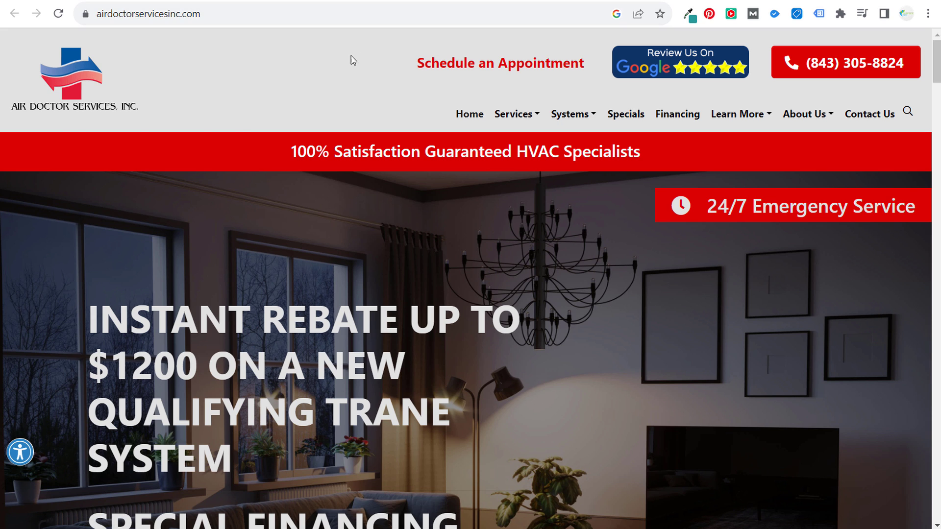
Examine the sponsored listings, local businesses and map in the "hvac companies myrtle beach" search results.
left_click(551, 2)
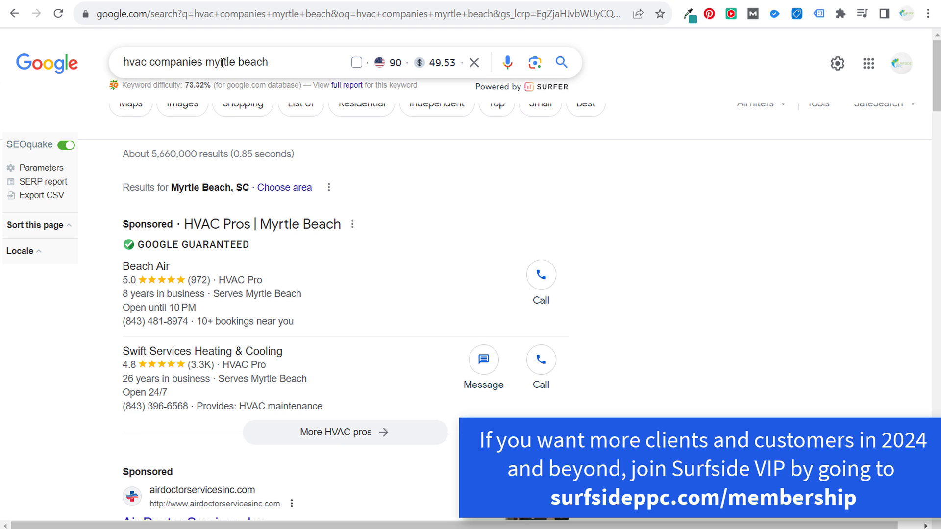
scroll(421, 379, "down", 3)
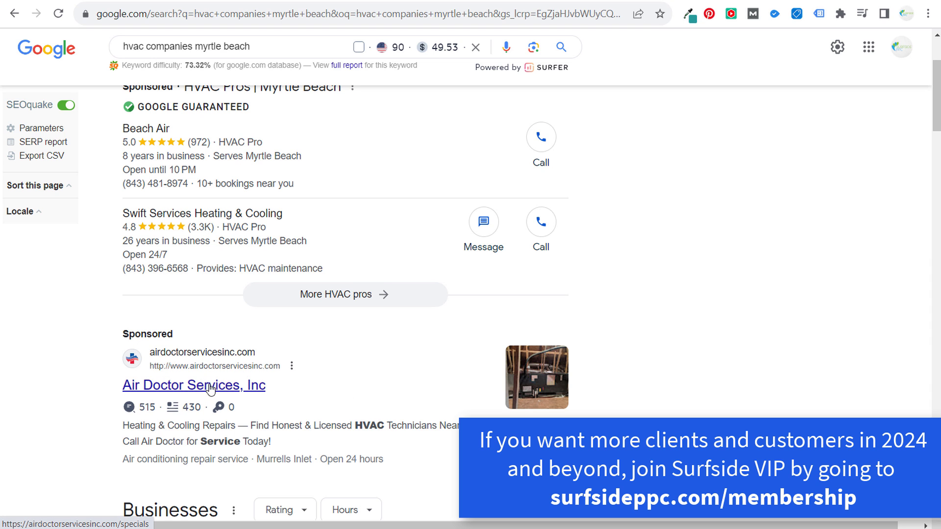
scroll(740, 298, "down", 4)
scroll(715, 246, "down", 7)
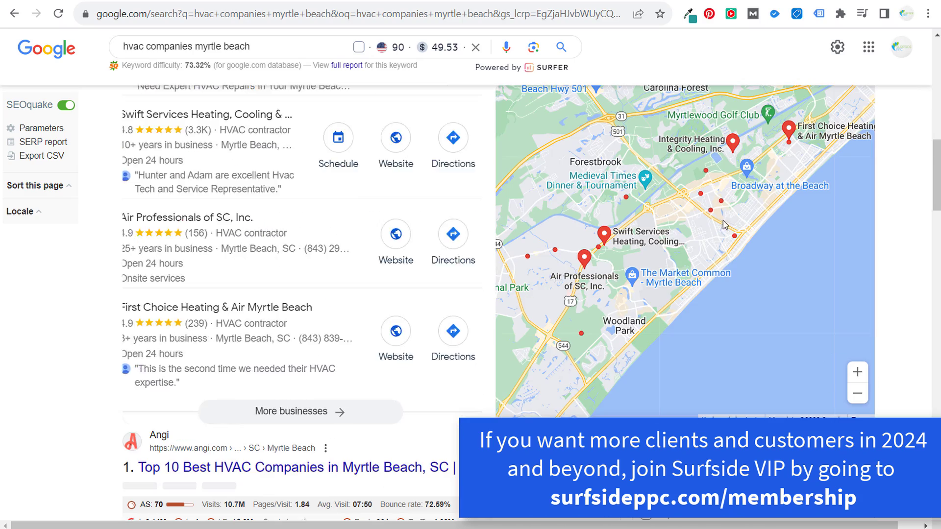
scroll(661, 235, "up", 1)
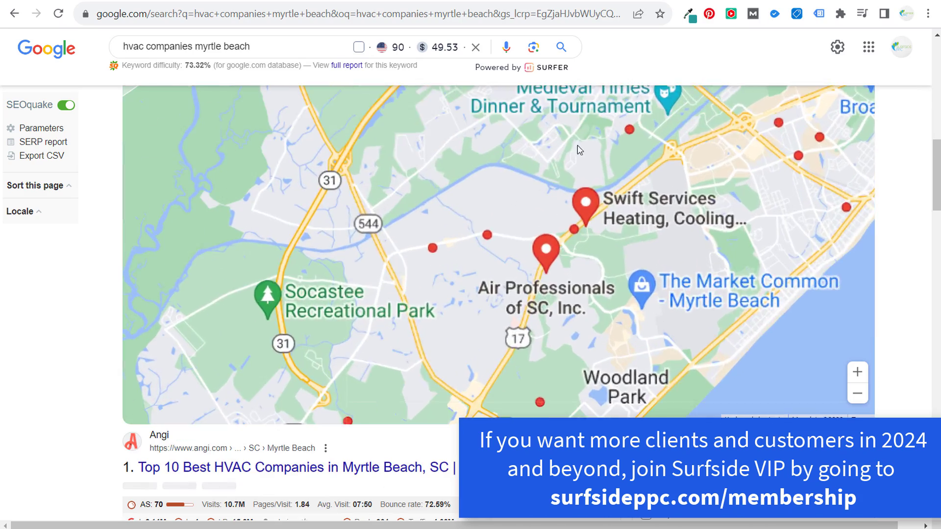
scroll(735, 147, "up", 10)
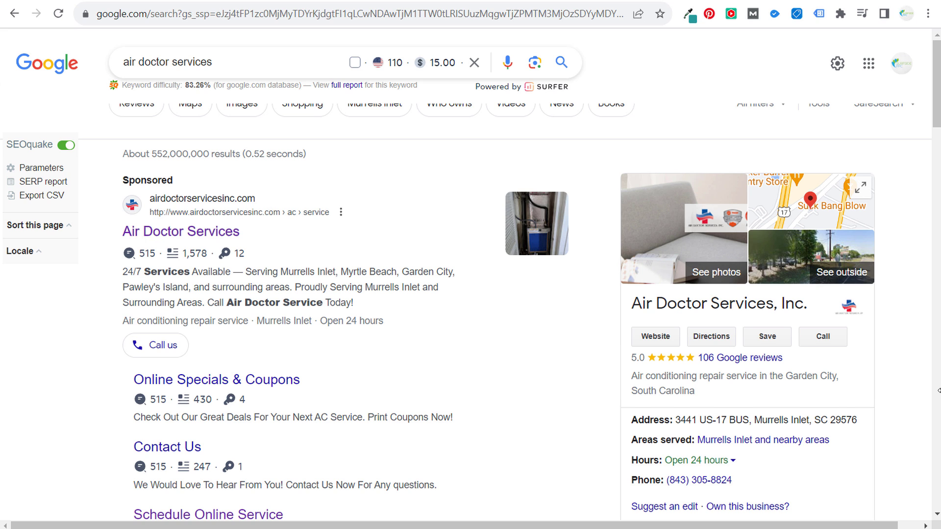
Examine the Air Doctor Services search ad, its sitelinks and the business profile beside it.
scroll(894, 328, "down", 1)
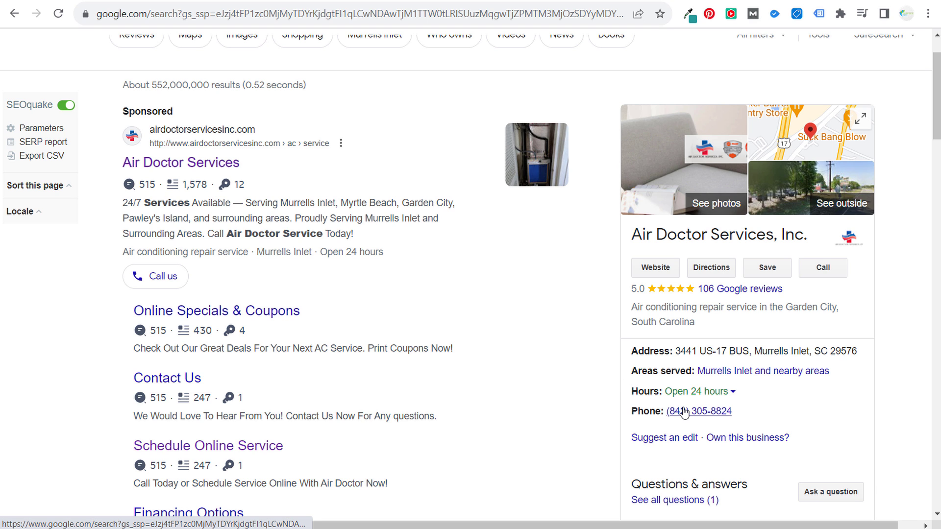
scroll(743, 440, "down", 1)
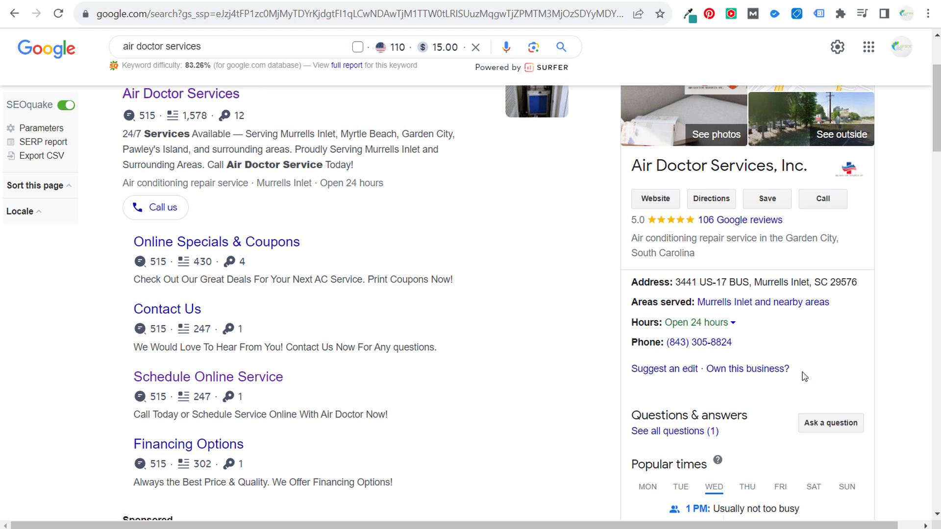
scroll(857, 305, "up", 1)
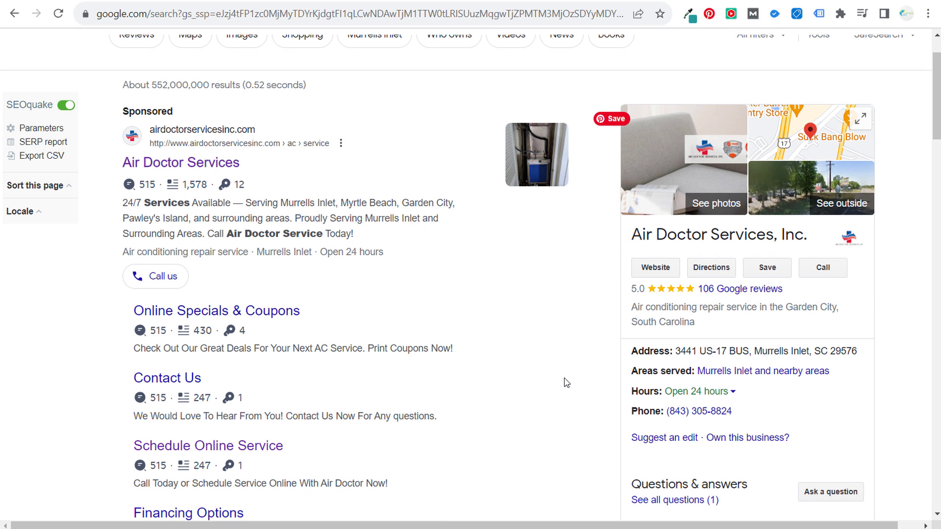
mouse_move(653, 198)
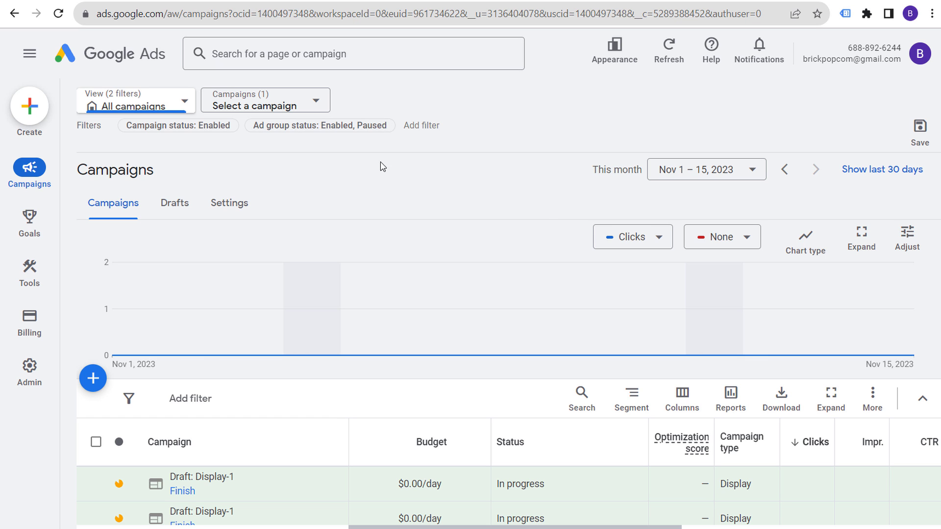
Switch from Google Ads back to the "hvac companies myrtle beach" results and view the Google Guaranteed listings.
key("alt+Tab")
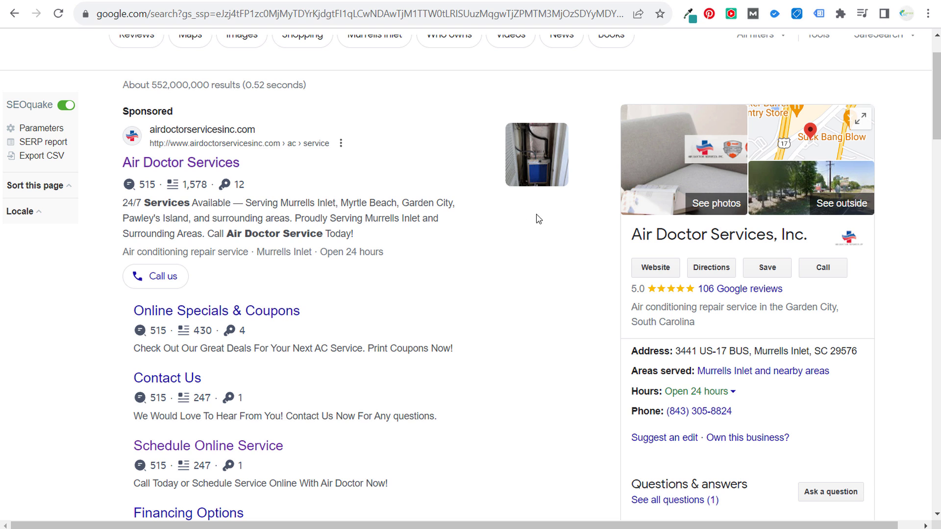
left_click(563, 1)
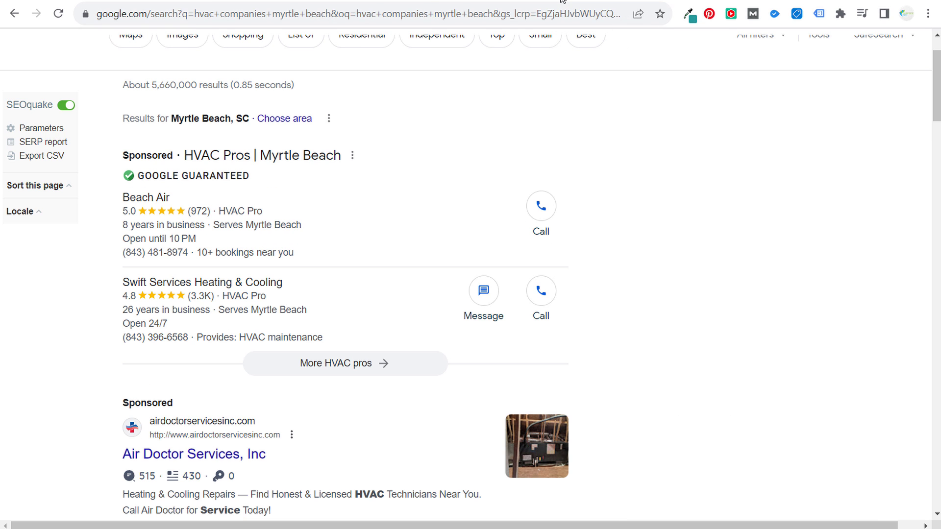
scroll(624, 116, "up", 2)
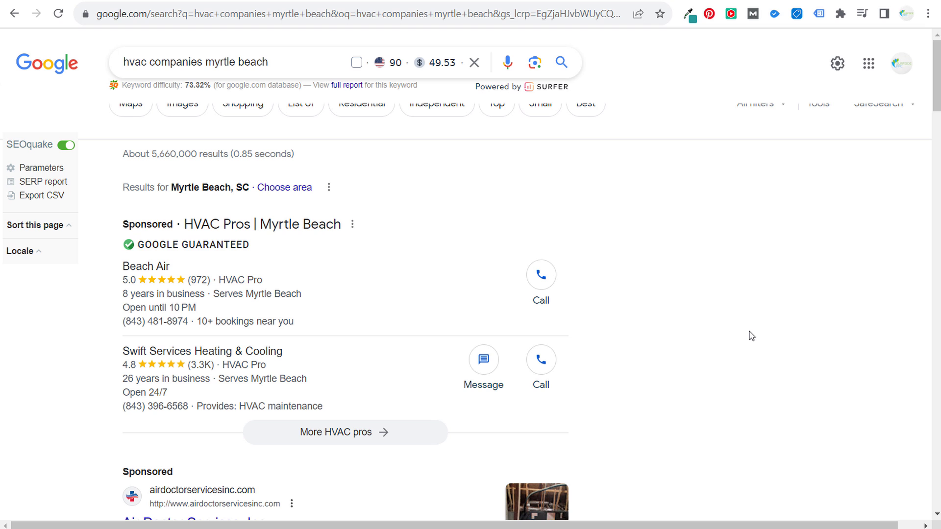
left_click(617, 1)
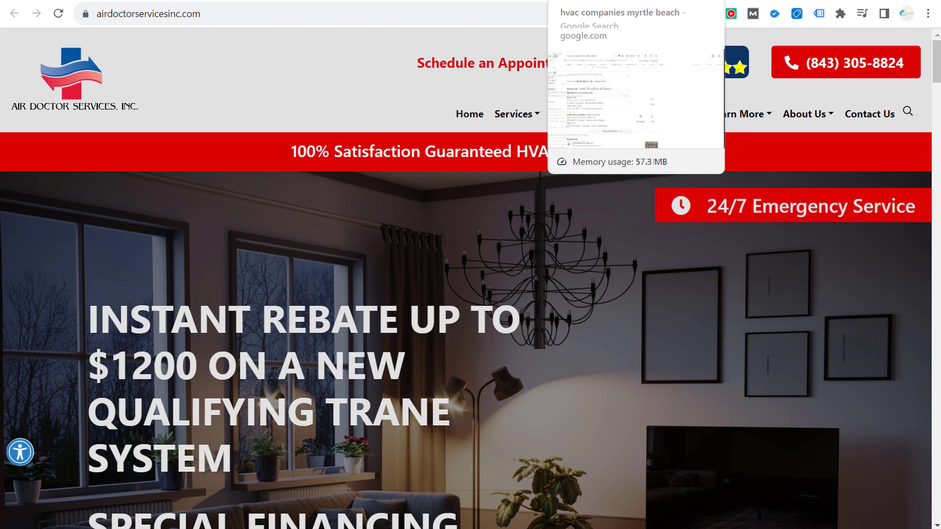
left_click(588, 2)
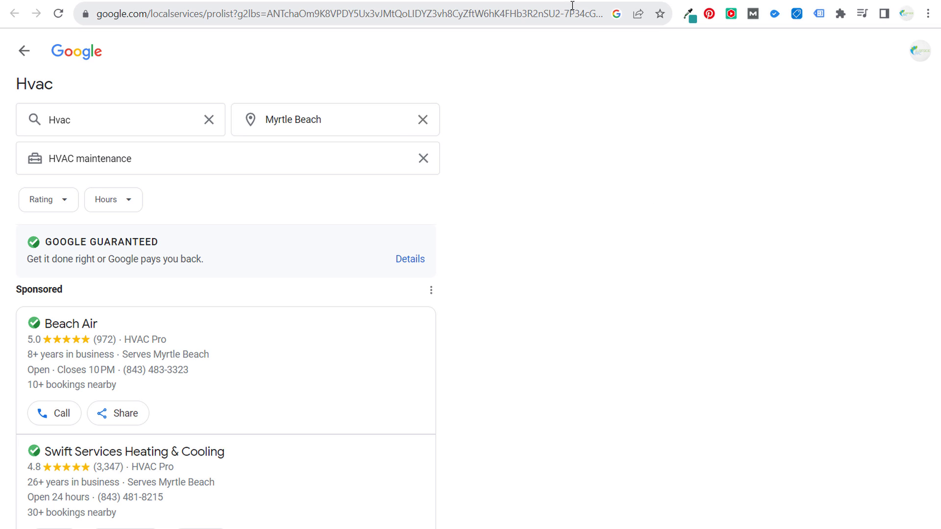
left_click(556, 1)
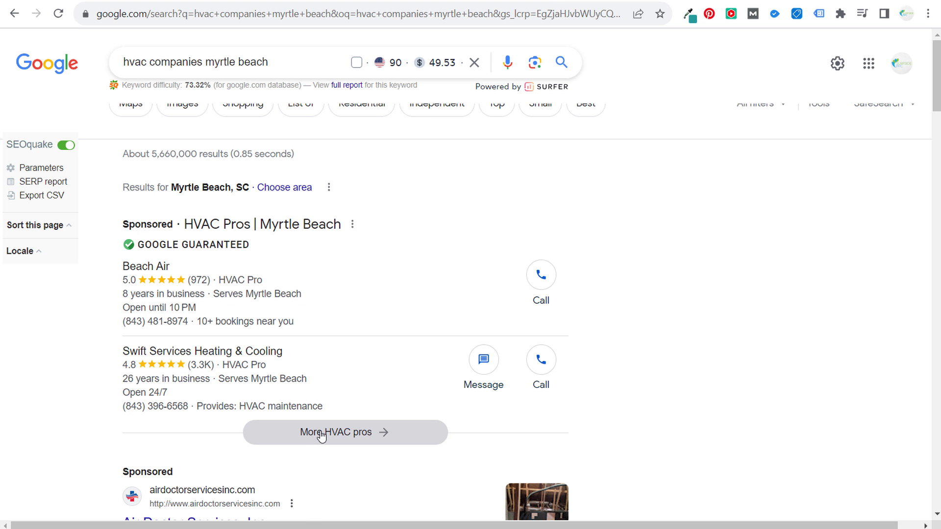
Open the full Local Services list of HVAC pros for Myrtle Beach and look through the sponsored providers.
key("ctrl+Tab")
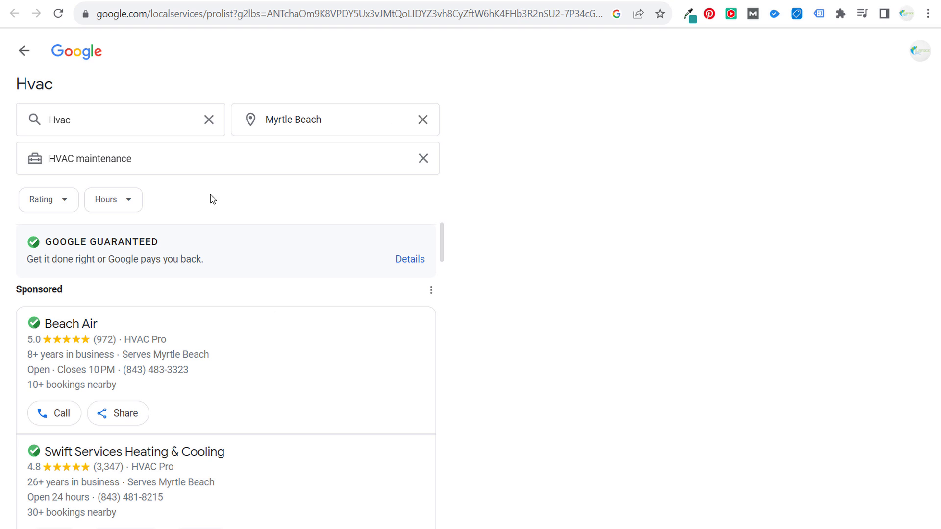
scroll(196, 255, "down", 1)
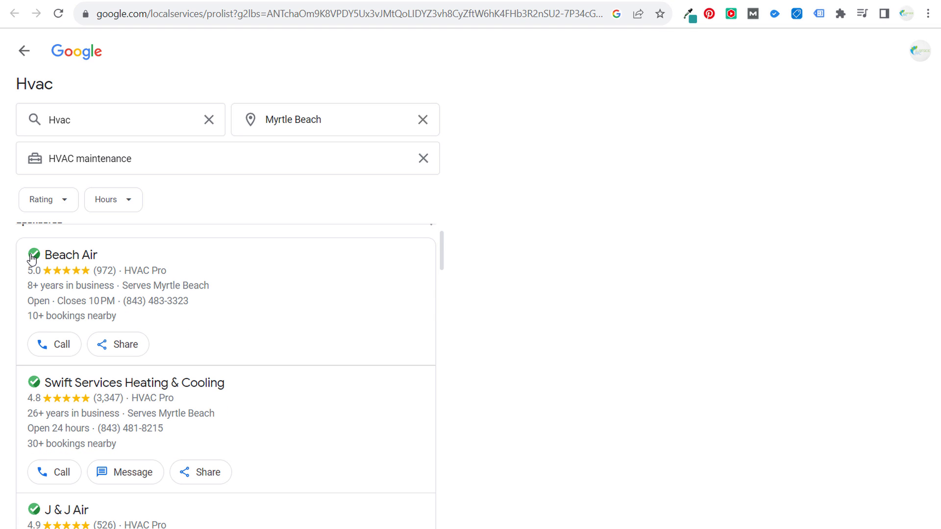
scroll(87, 277, "up", 1)
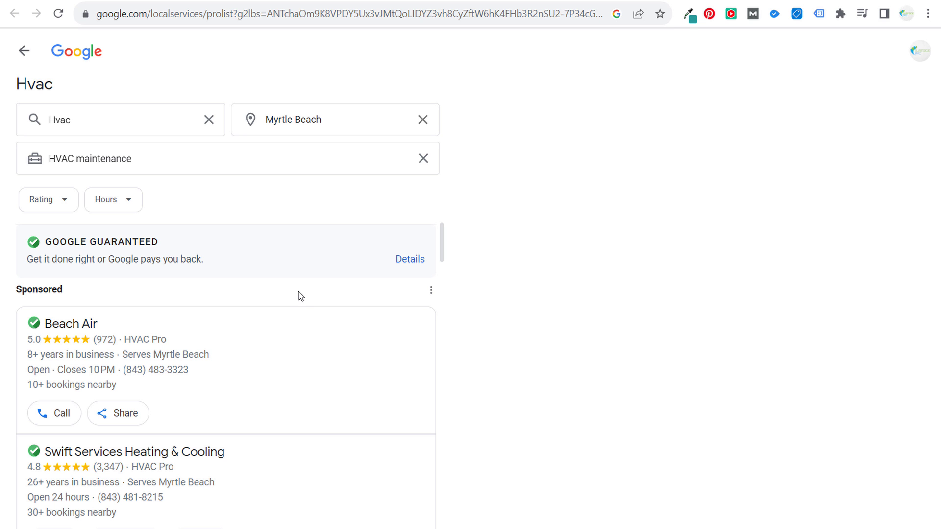
scroll(303, 302, "down", 15)
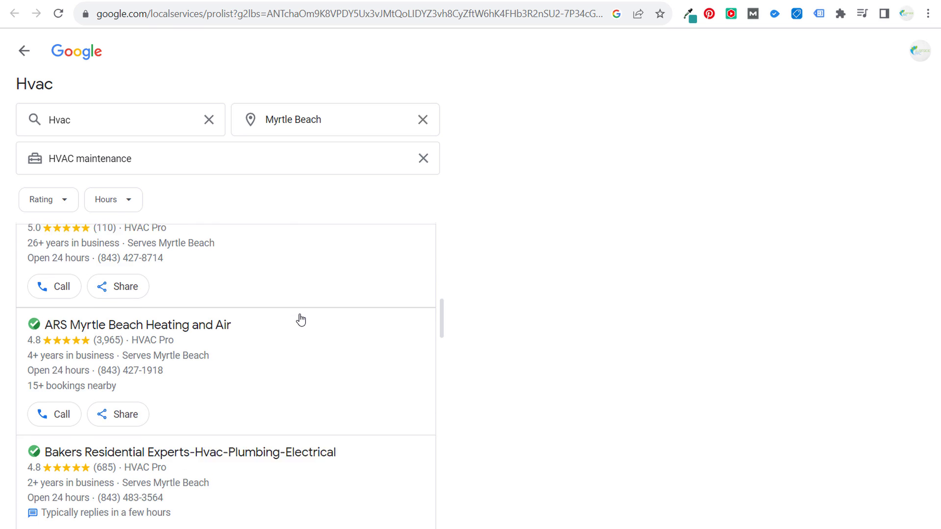
scroll(303, 318, "down", 10)
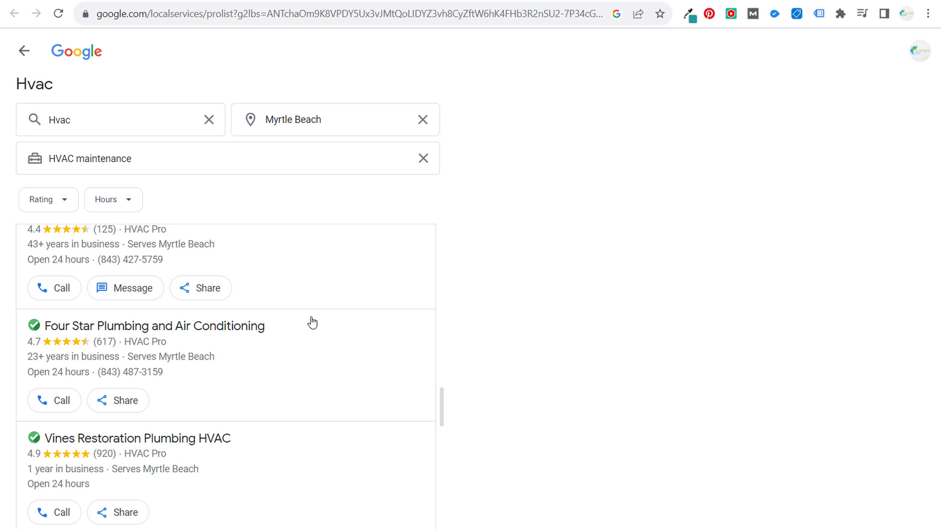
scroll(323, 300, "down", 2)
scroll(324, 300, "down", 12)
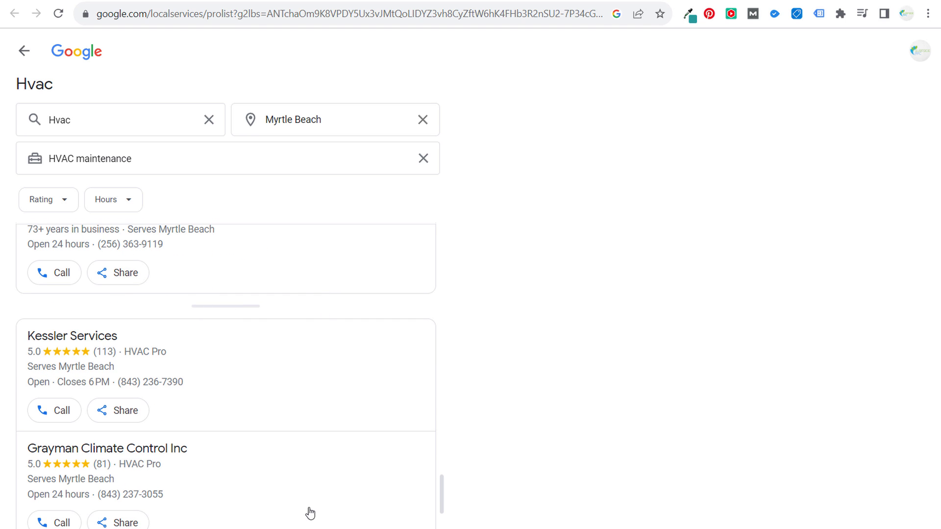
scroll(332, 255, "up", 5)
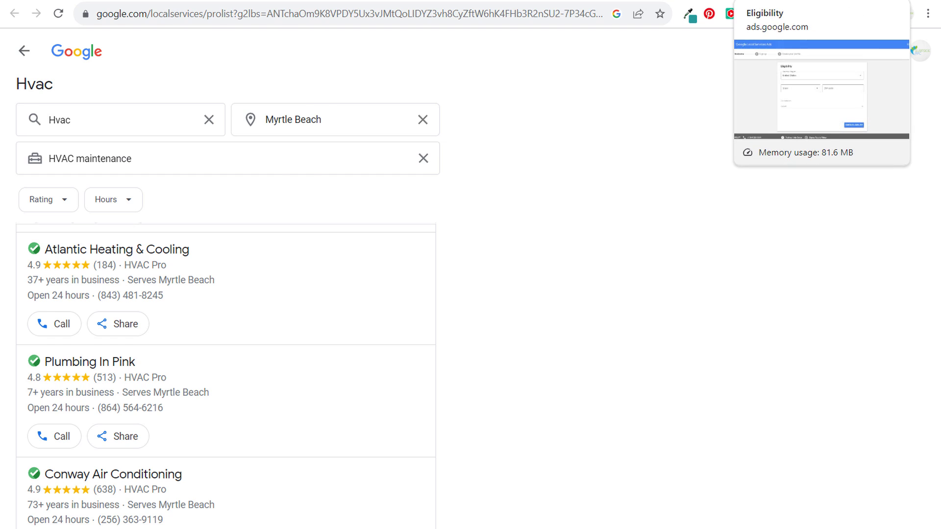
Open the "Getting started with Local Services Ads" help article and read its benefits section.
left_click(745, 1)
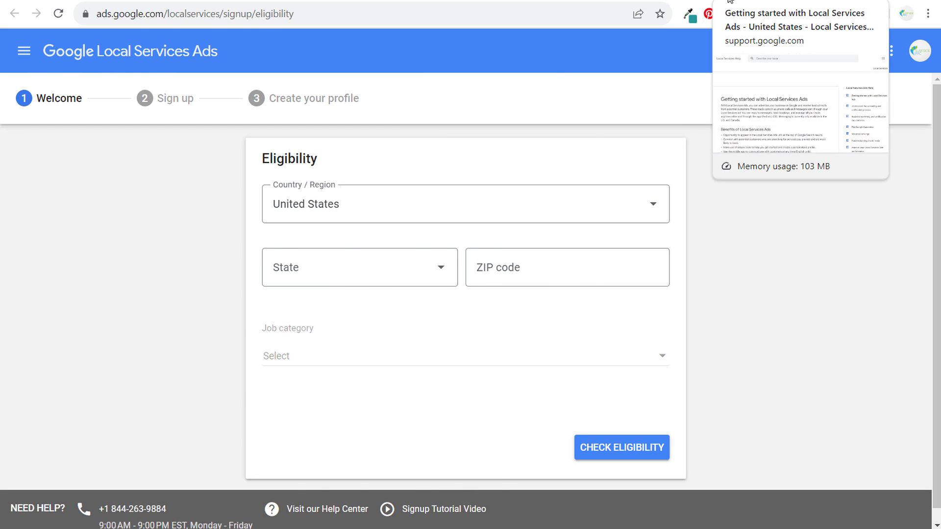
left_click(729, 1)
scroll(342, 263, "down", 3)
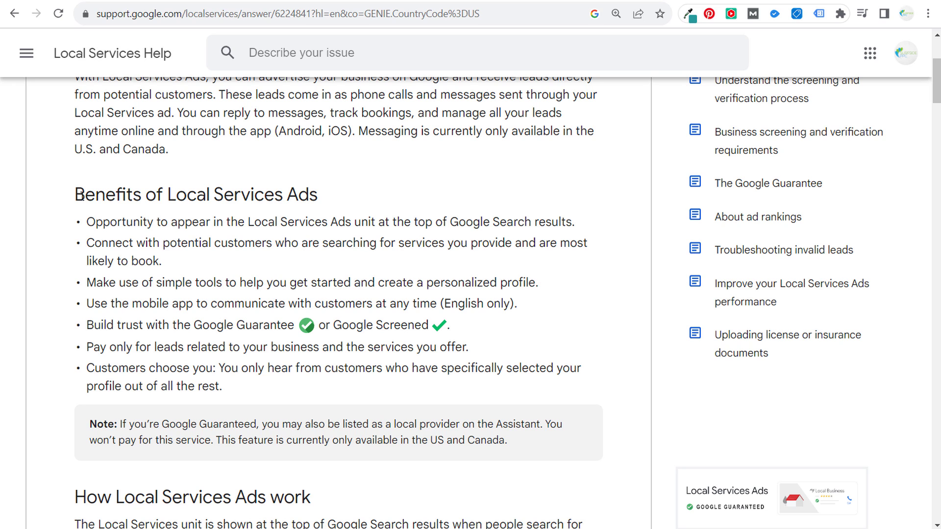
left_click_drag(78, 195, 296, 194)
left_click(300, 195)
left_click_drag(200, 326, 417, 326)
left_click(417, 327)
scroll(476, 267, "down", 1)
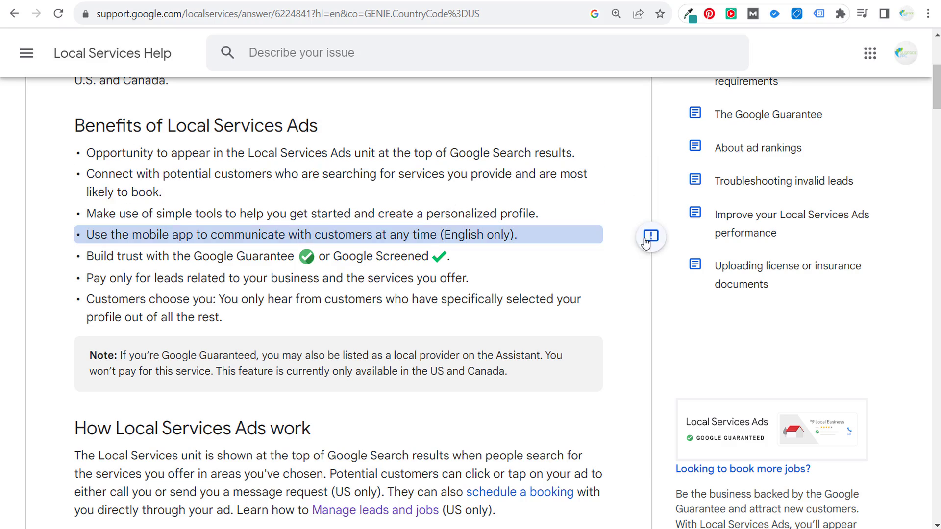
Read the article's sections on badge types, Pre-Badge Ads requirements and eligible United States service categories.
scroll(666, 294, "down", 7)
scroll(665, 304, "down", 5)
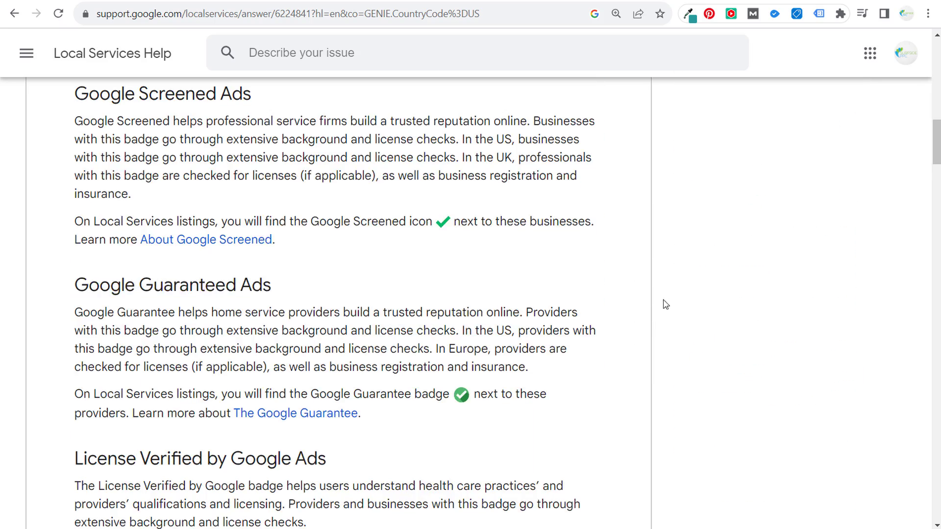
scroll(356, 113, "down", 10)
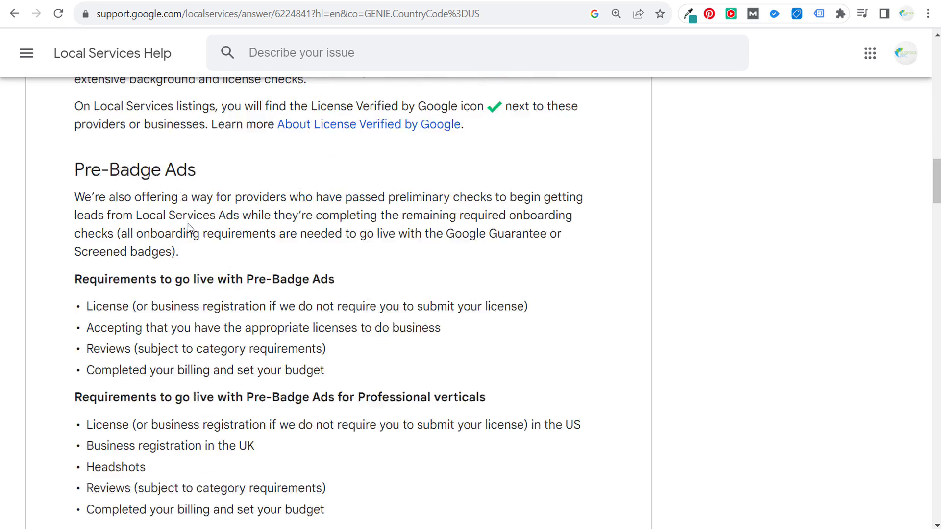
scroll(147, 122, "down", 3)
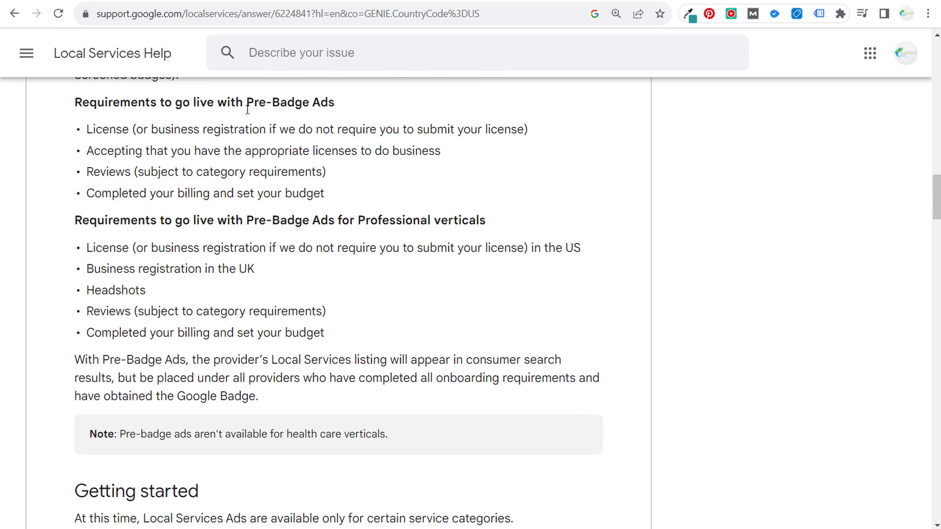
scroll(730, 231, "down", 5)
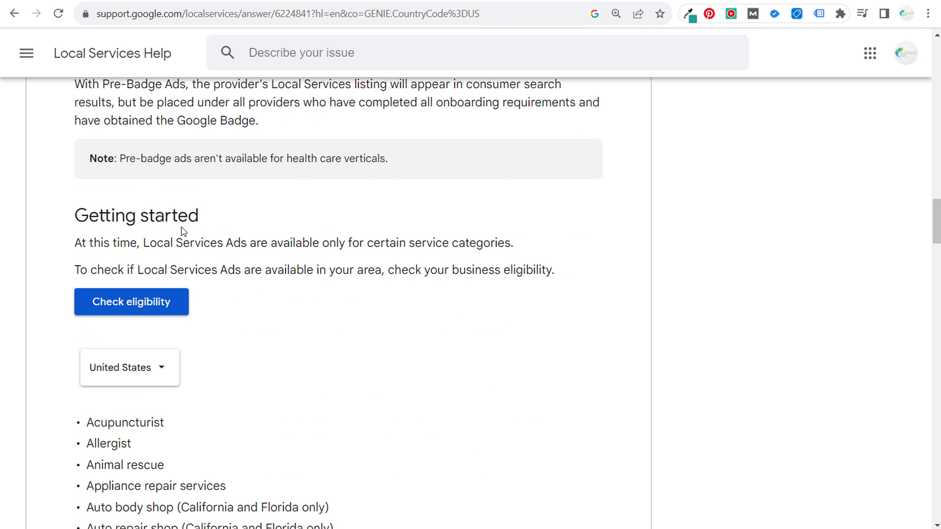
scroll(218, 223, "down", 4)
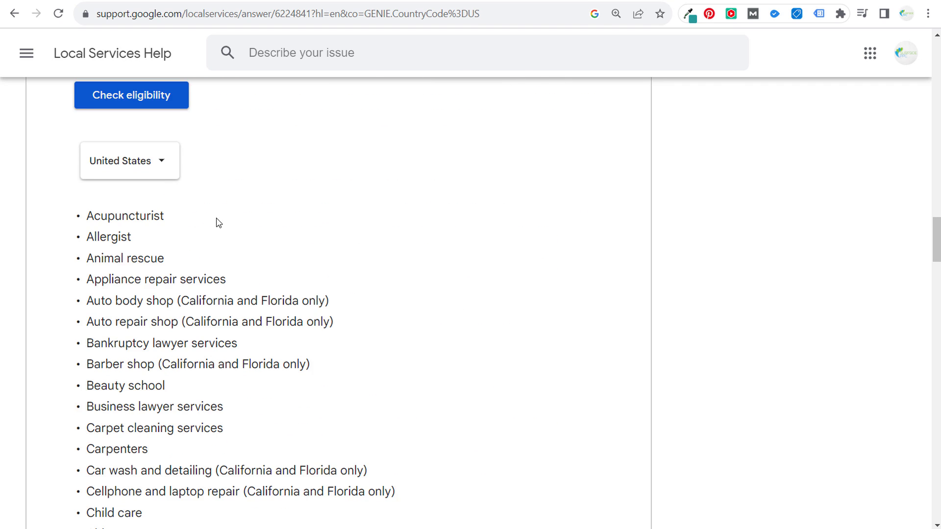
Keep United States as the country and read its eligible service categories through to the section on accessing the Local Services Ads account.
left_click(154, 167)
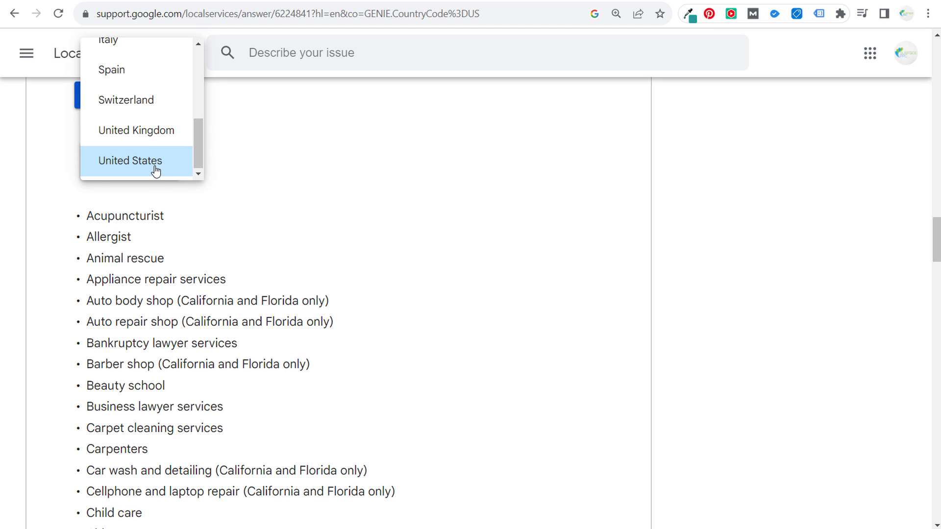
left_click(156, 169)
scroll(377, 191, "down", 1)
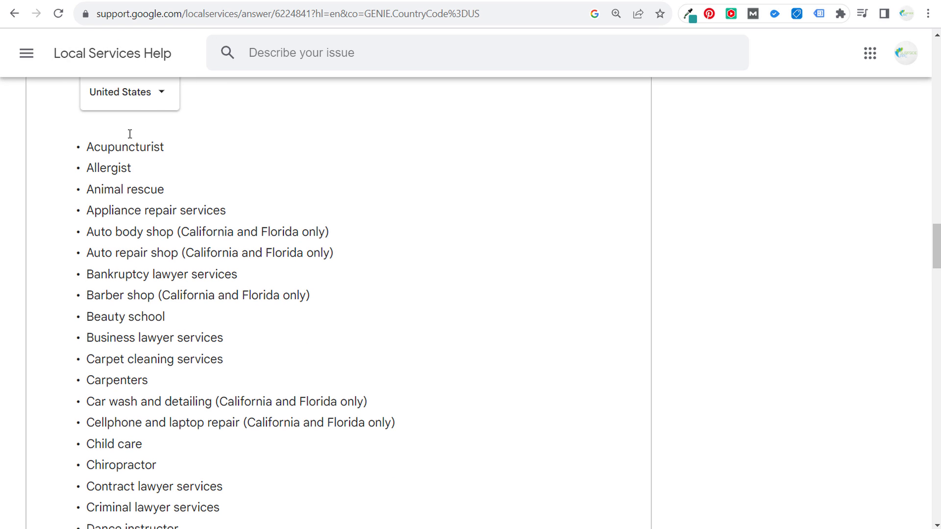
scroll(241, 204, "down", 7)
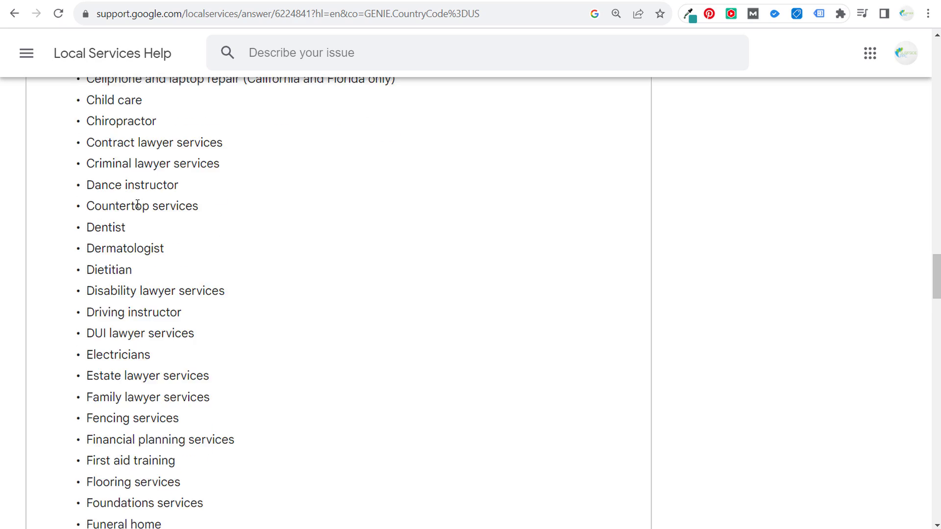
scroll(138, 205, "down", 15)
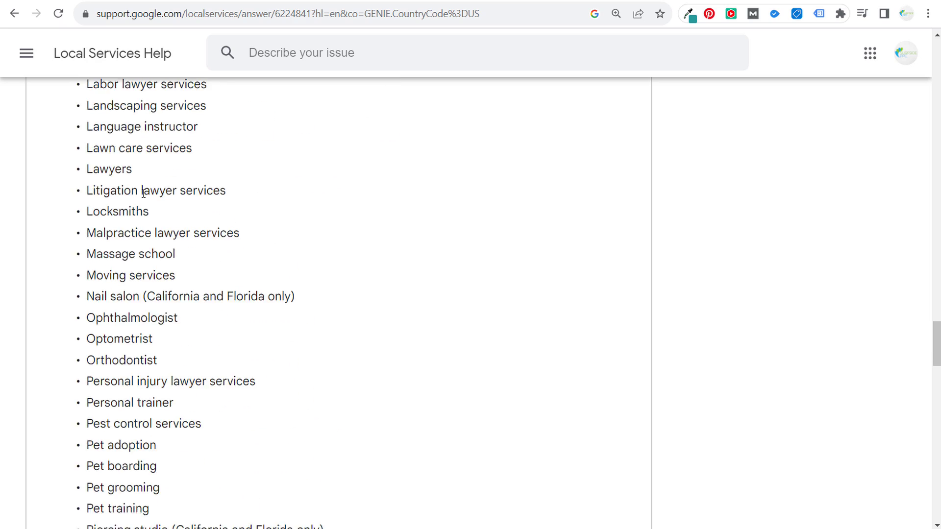
scroll(143, 193, "down", 18)
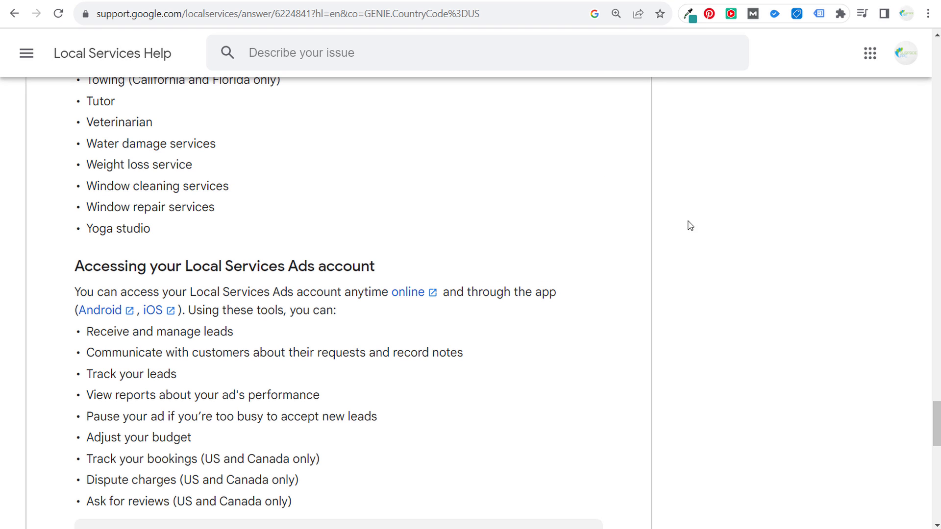
Go back over the category list and Getting started section, returning to the beginning of the help article.
left_click_drag(935, 409, 934, 384)
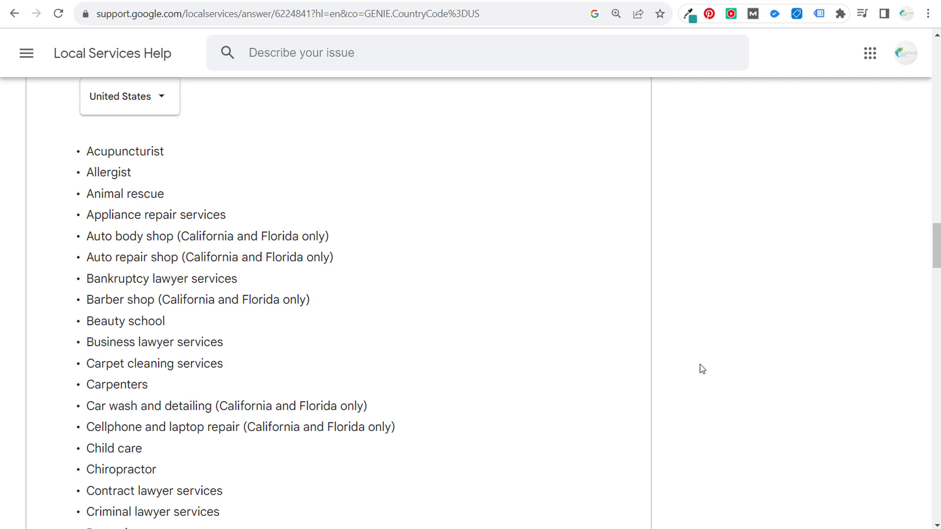
scroll(738, 250, "up", 7)
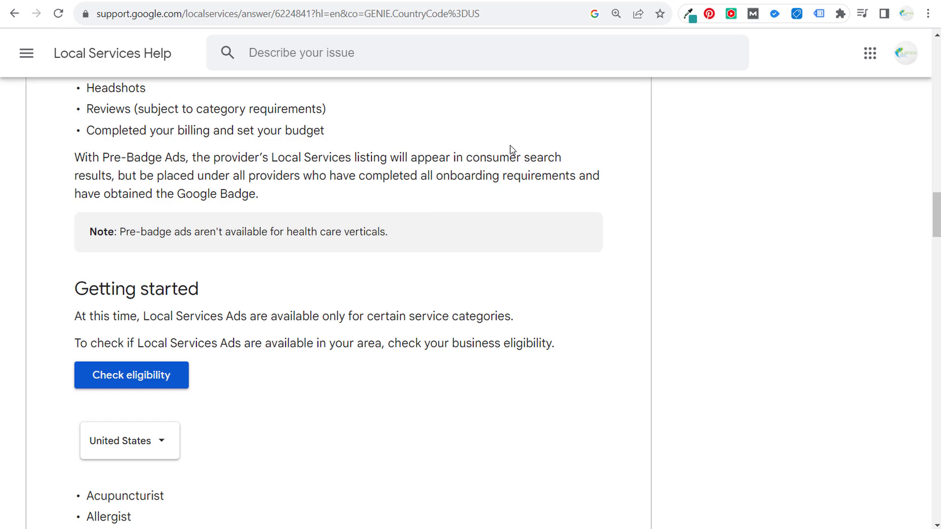
left_click_drag(936, 215, 935, 63)
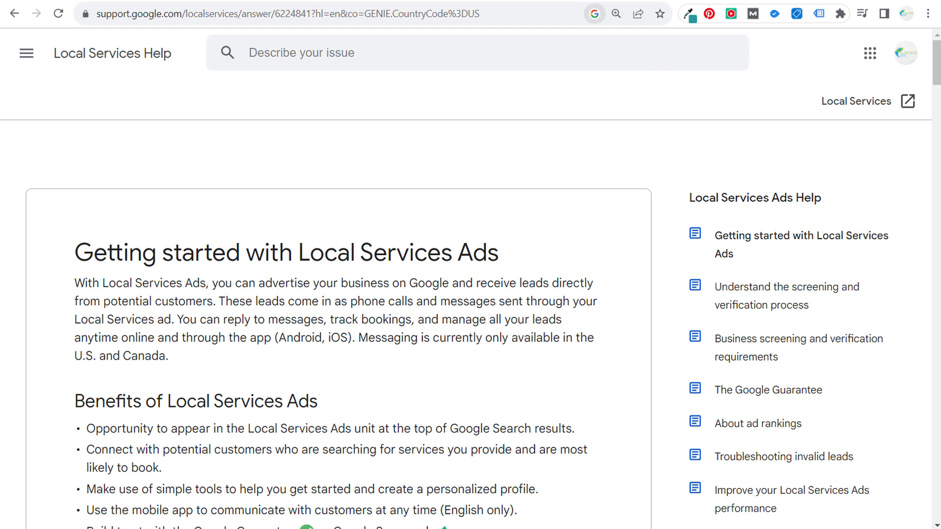
Return to the "hvac companies myrtle beach" search results and review the Google Guaranteed listings, sponsored ad and organic results.
left_click(588, 0)
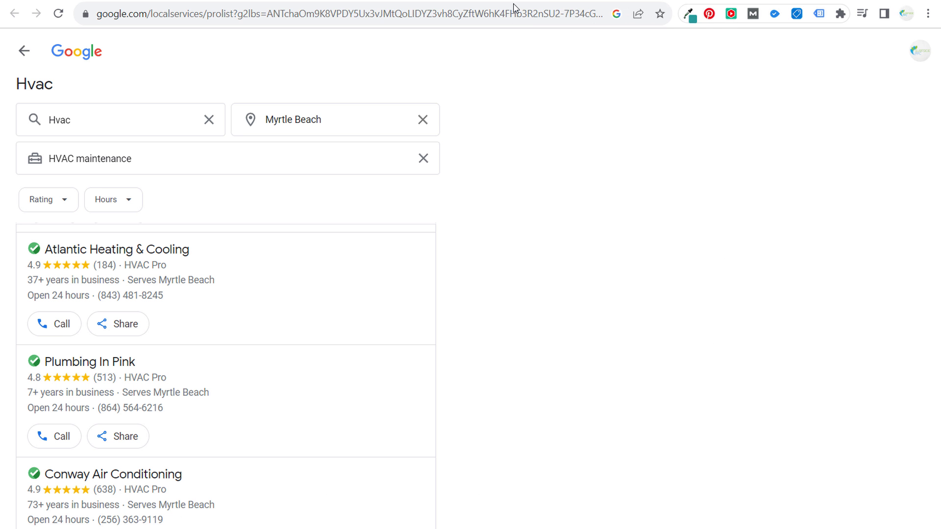
left_click(566, 3)
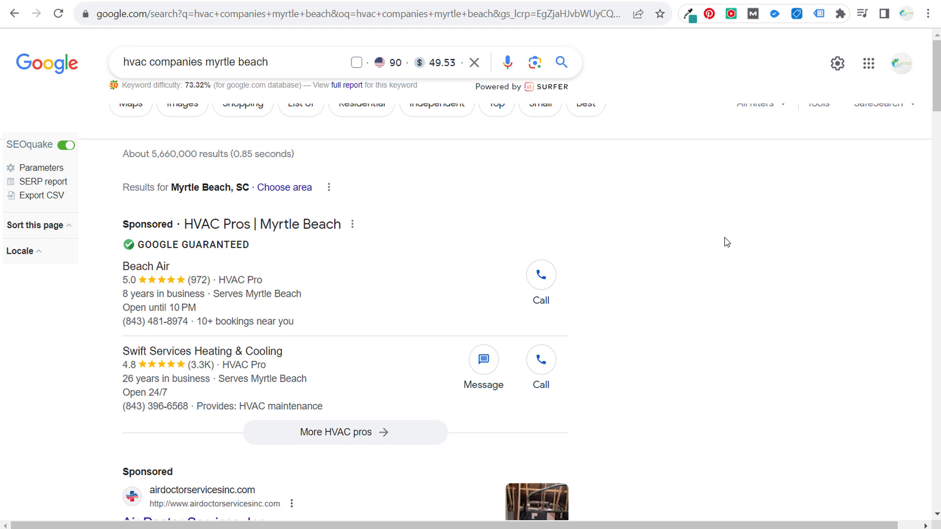
scroll(727, 242, "down", 3)
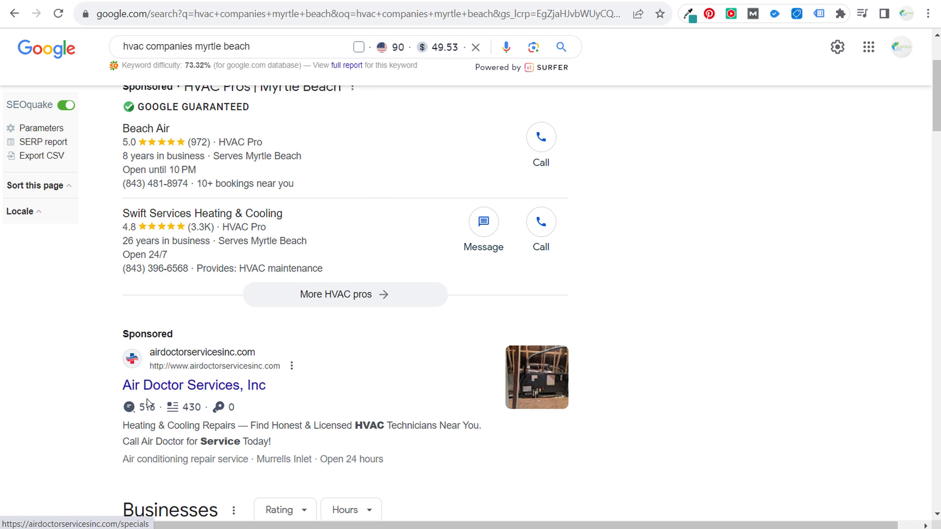
scroll(759, 326, "down", 15)
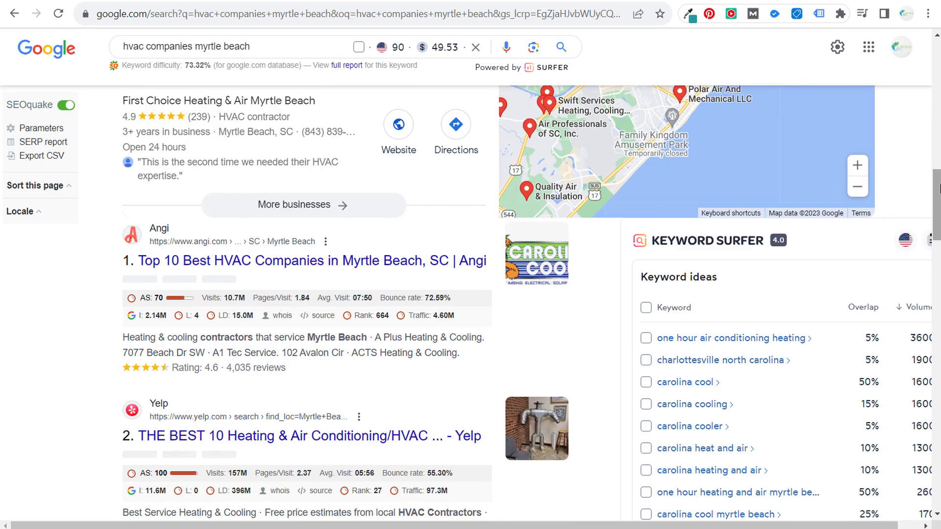
left_click_drag(938, 188, 938, 60)
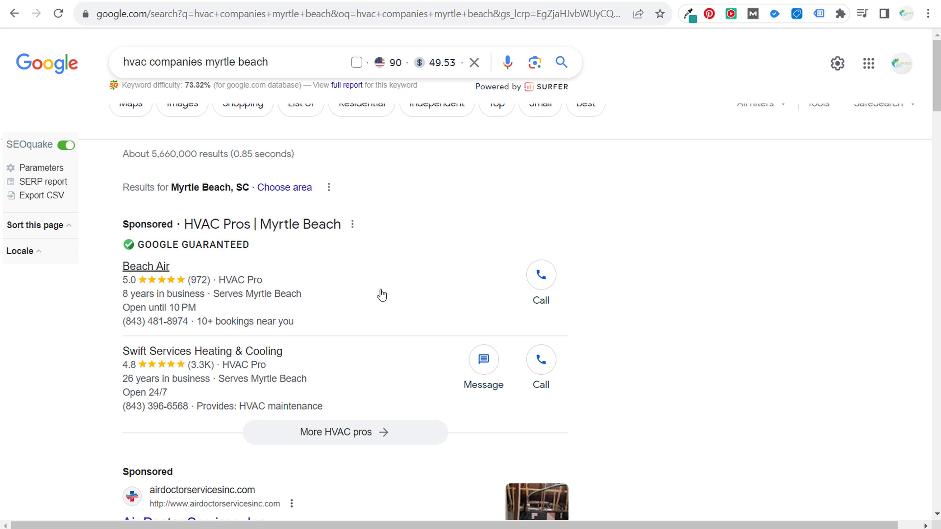
Check the Google Ads cost per click for the query "hvac companies myrtle beach" and view its search suggestions.
mouse_move(446, 63)
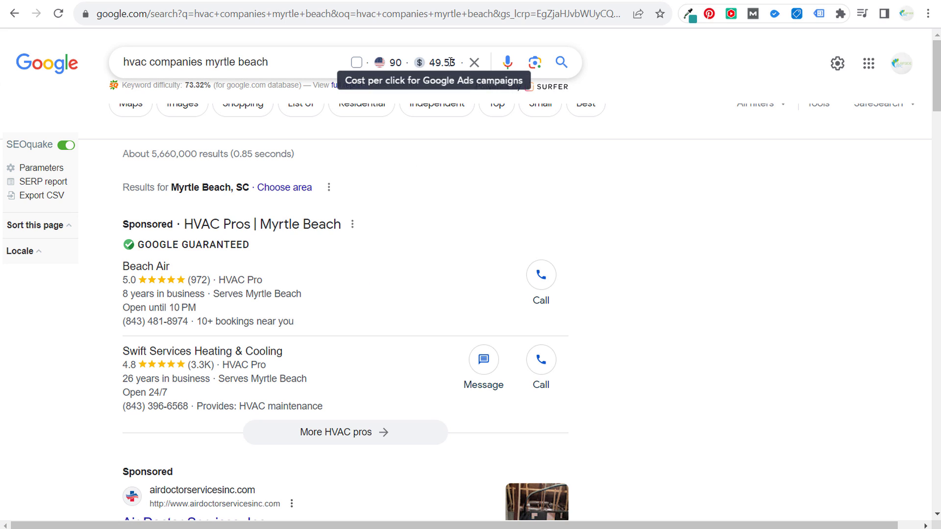
left_click_drag(126, 62, 172, 63)
left_click(182, 63)
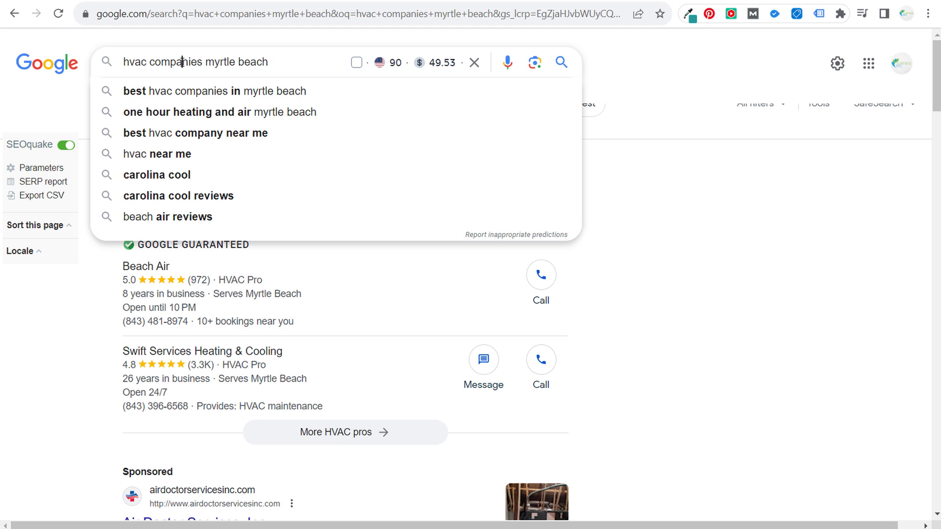
left_click(681, 168)
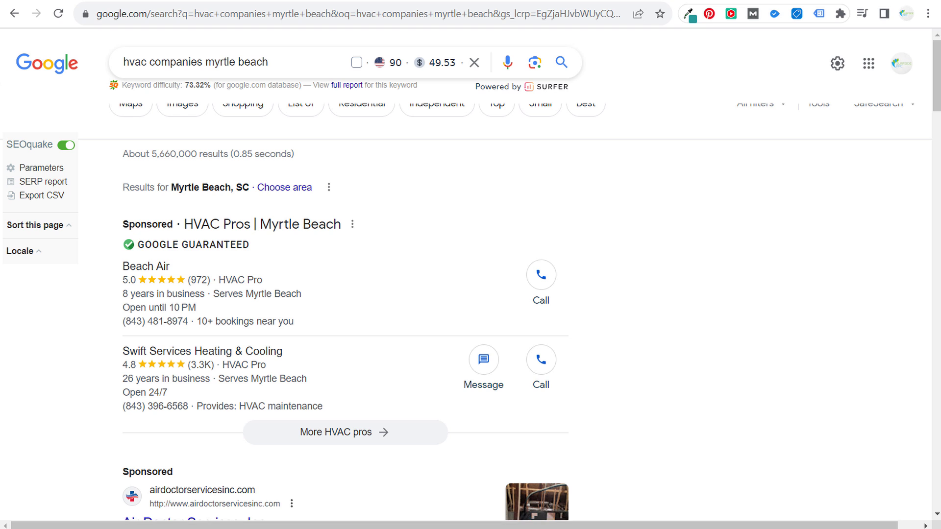
Switch to Google Ads, view the campaigns list and open the Conversions summary under Goals.
mouse_move(630, 525)
left_click(632, 470)
scroll(539, 409, "down", 4)
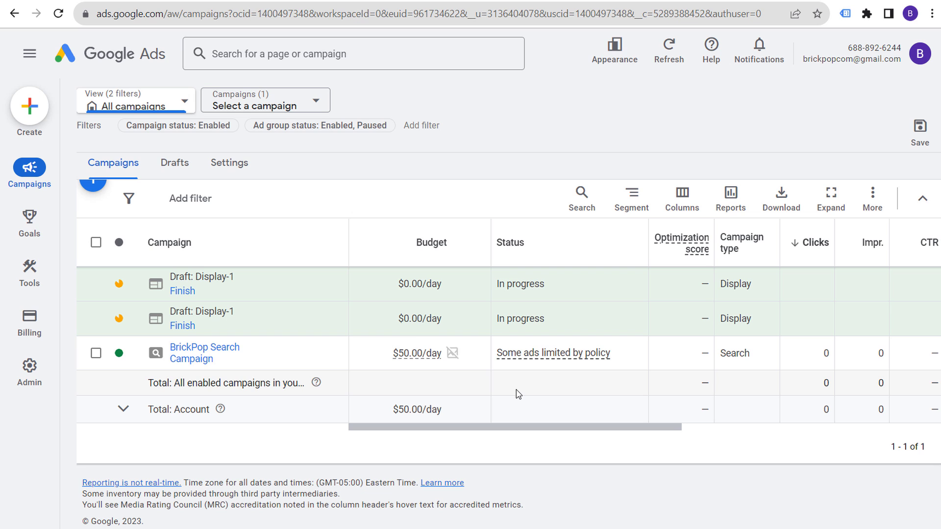
mouse_move(31, 233)
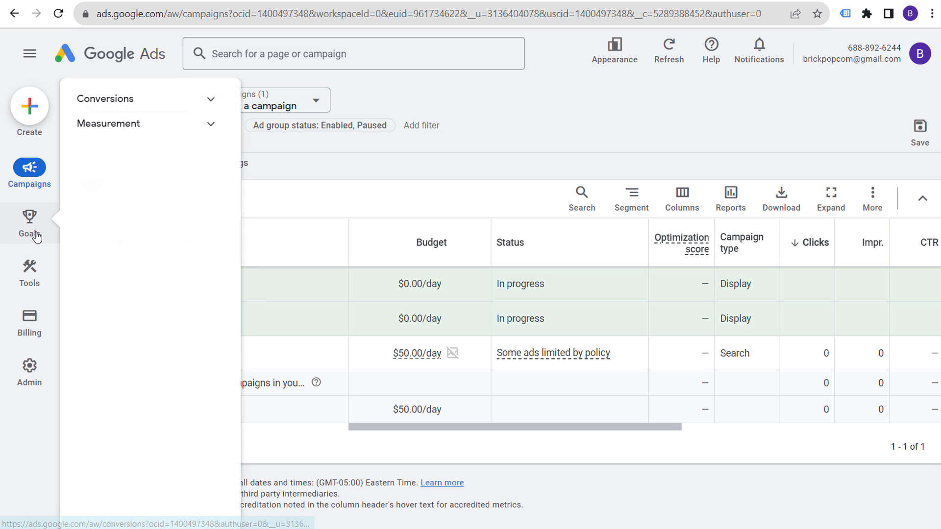
left_click(162, 102)
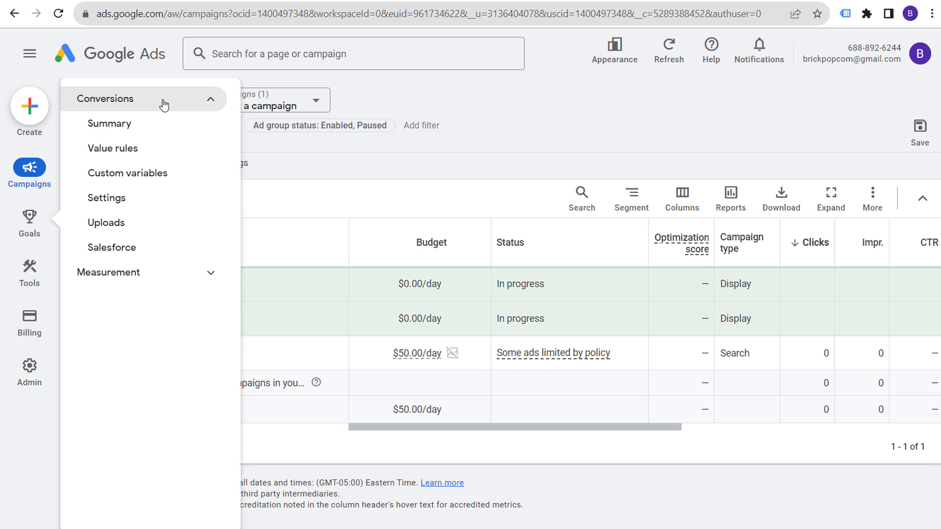
left_click(131, 134)
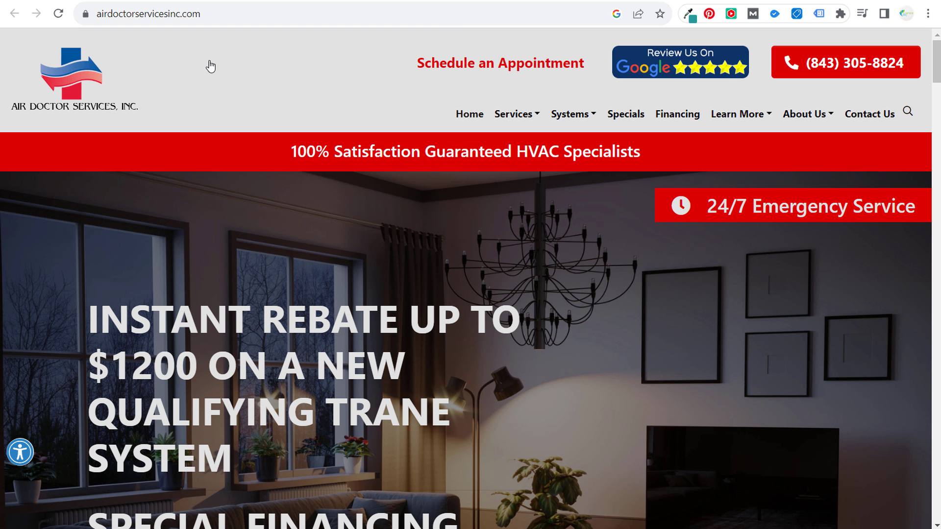
On the Air Doctor Services website, open the AC Repair service page in a new tab and read through its content.
mouse_move(551, 108)
mouse_move(530, 147)
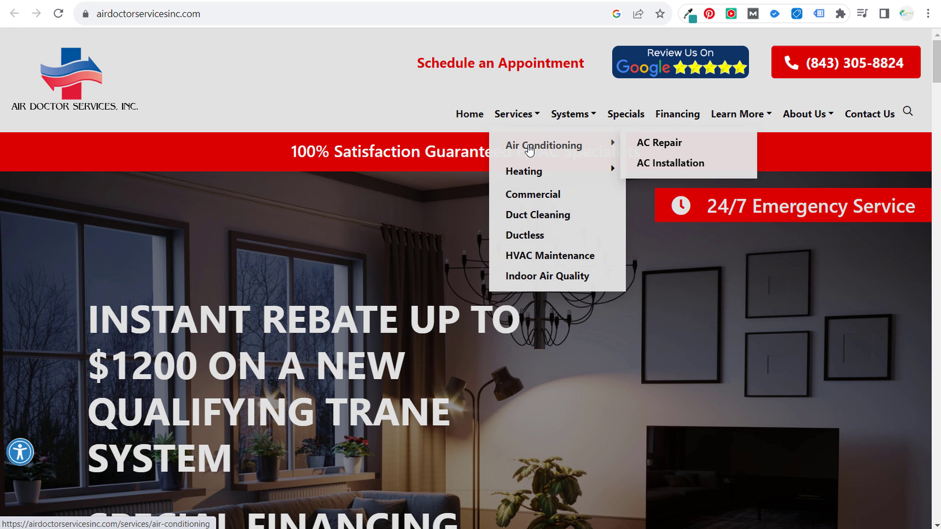
right_click(658, 145)
left_click(680, 156)
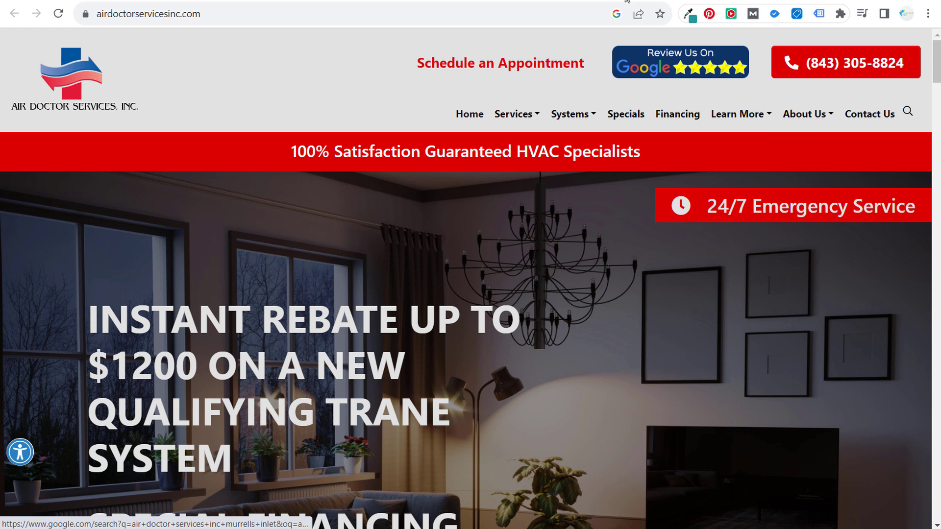
scroll(760, 243, "down", 12)
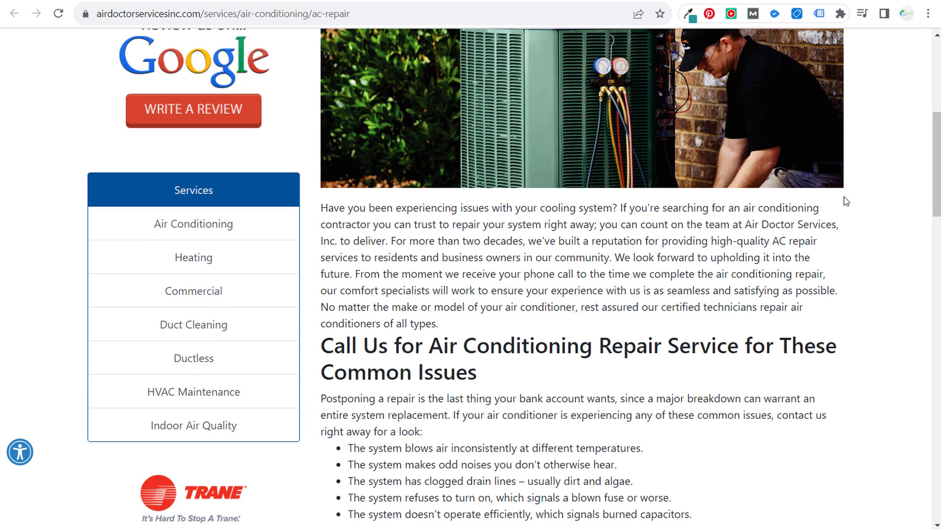
scroll(779, 229, "down", 5)
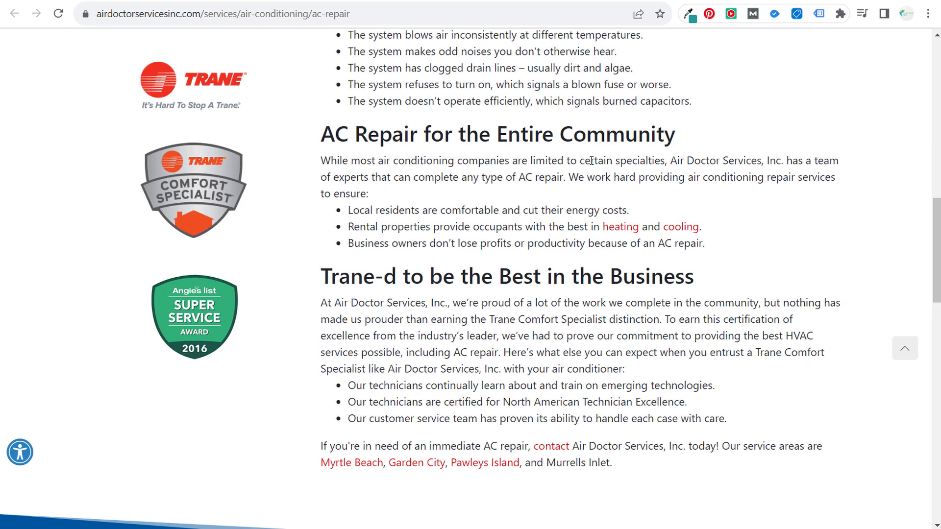
scroll(623, 272, "down", 3)
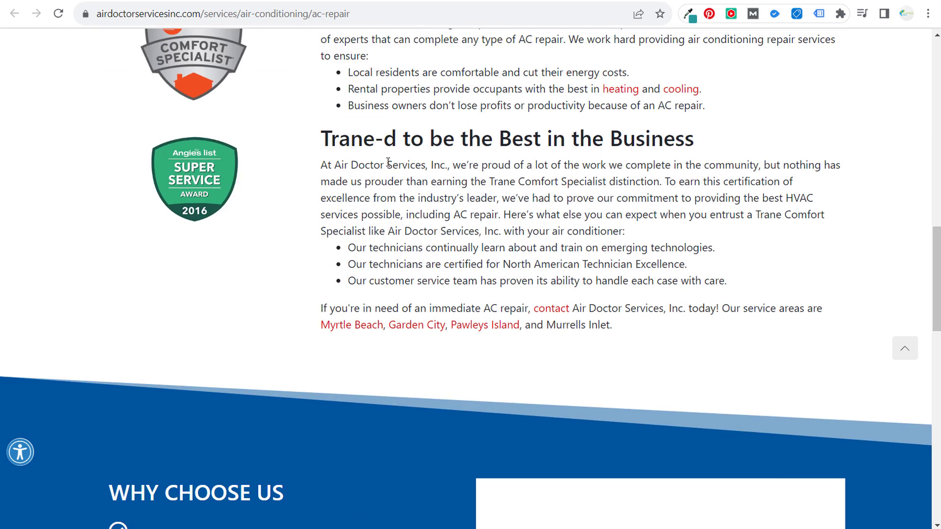
scroll(462, 160, "down", 4)
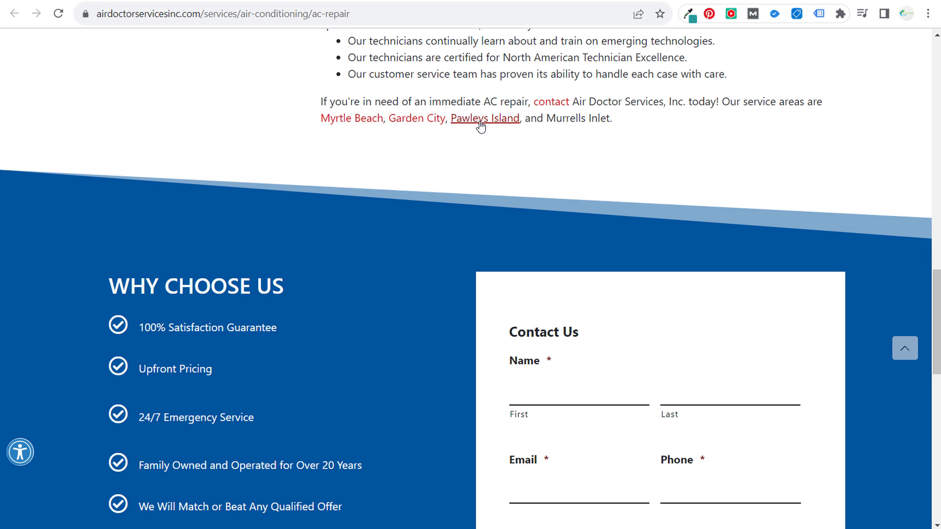
Examine the AC Repair page's contact form and service areas, with a brief look at the YouTube conversion tracking tutorial.
scroll(699, 143, "down", 4)
scroll(776, 186, "down", 7)
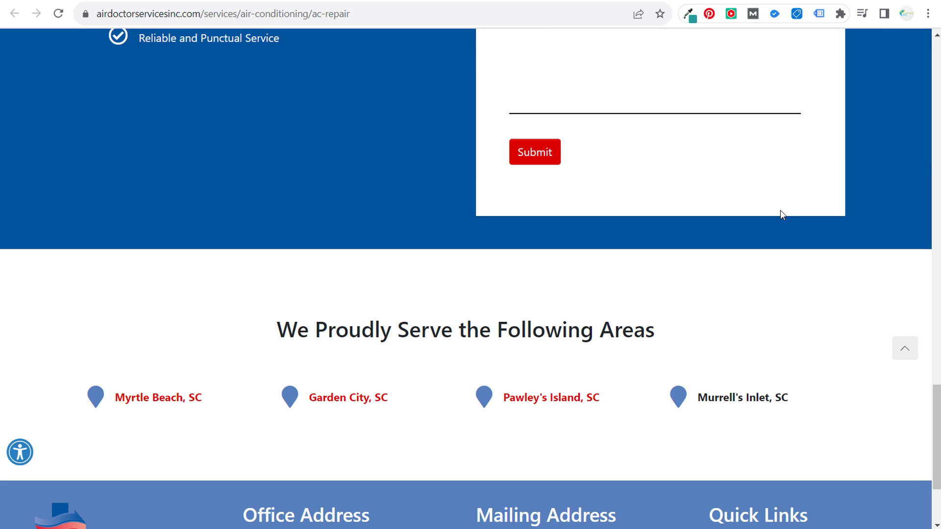
scroll(781, 205, "up", 12)
scroll(784, 203, "down", 7)
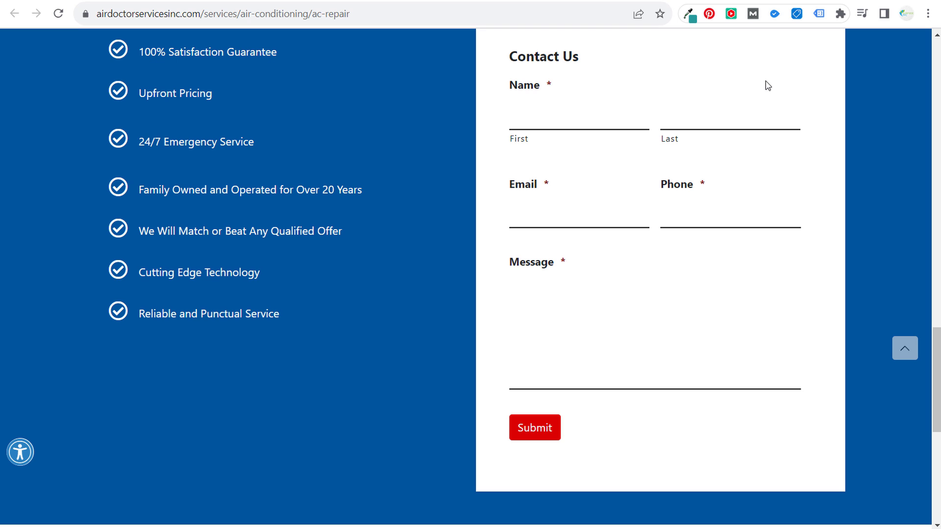
left_click(698, 1)
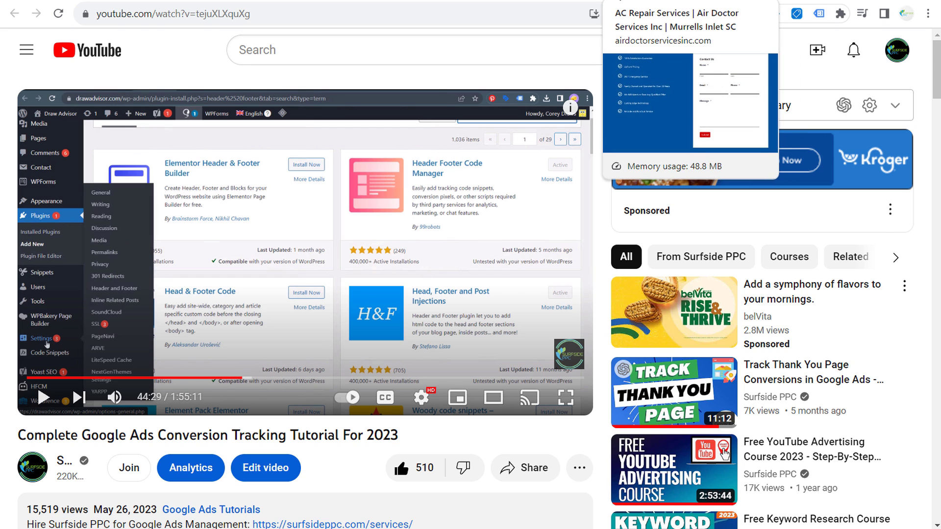
left_click(637, 1)
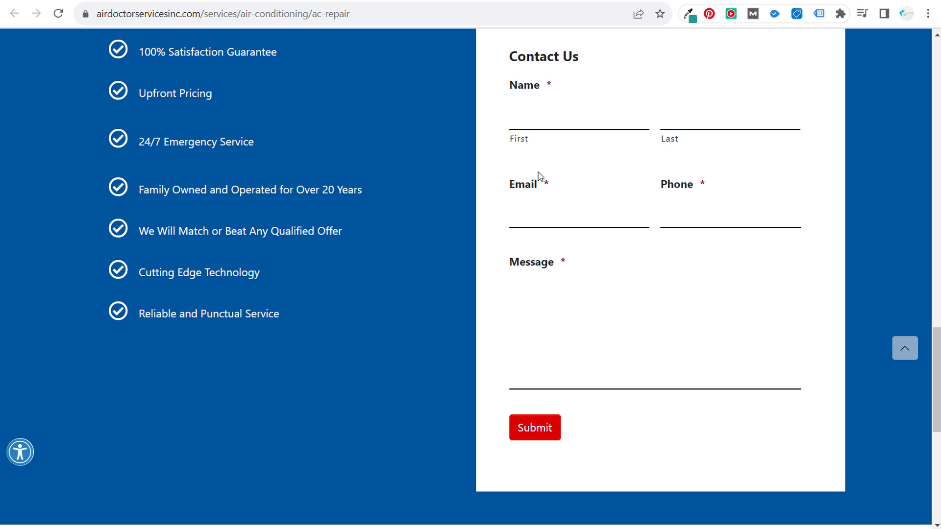
Open the Air Doctor Services Contact Us page from the footer's Quick Links and look through its form.
scroll(590, 141, "down", 8)
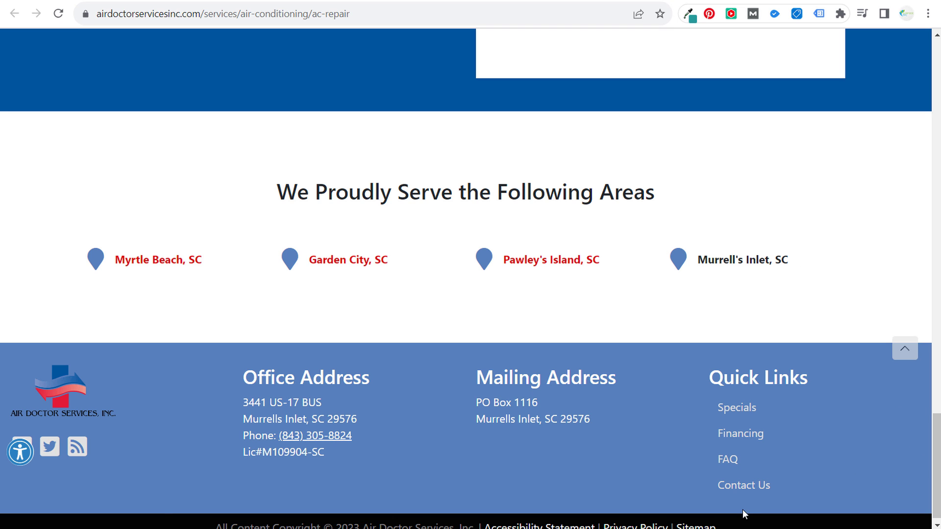
left_click(742, 487)
scroll(292, 329, "down", 10)
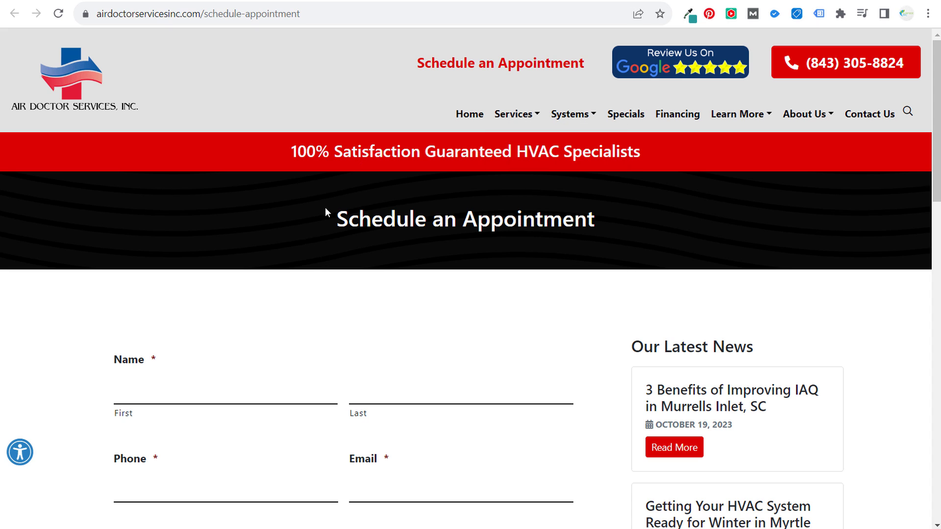
Review the Schedule an Appointment form's fields, and switch to the "Complete Google Ads Conversion Tracking Tutorial For 2023" video on YouTube.
left_click_drag(326, 212, 645, 219)
left_click(310, 356)
scroll(310, 356, "down", 15)
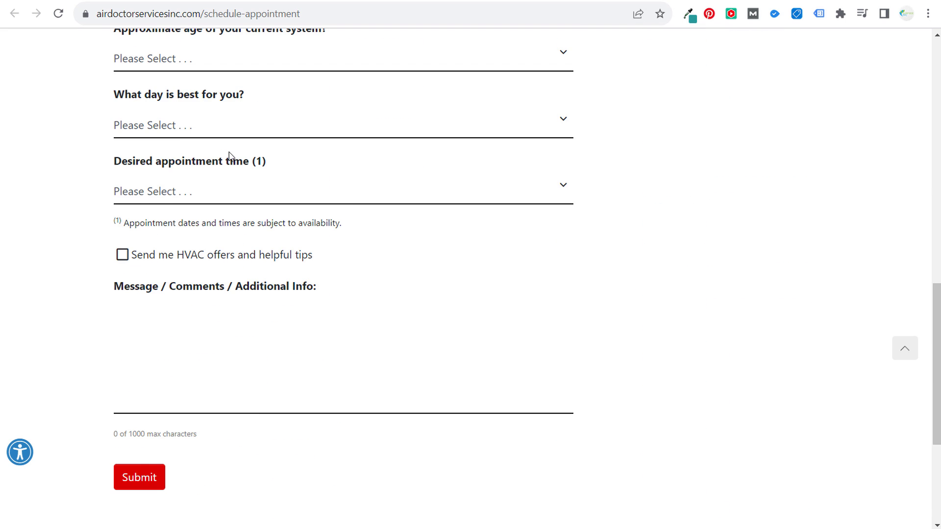
scroll(709, 235, "up", 15)
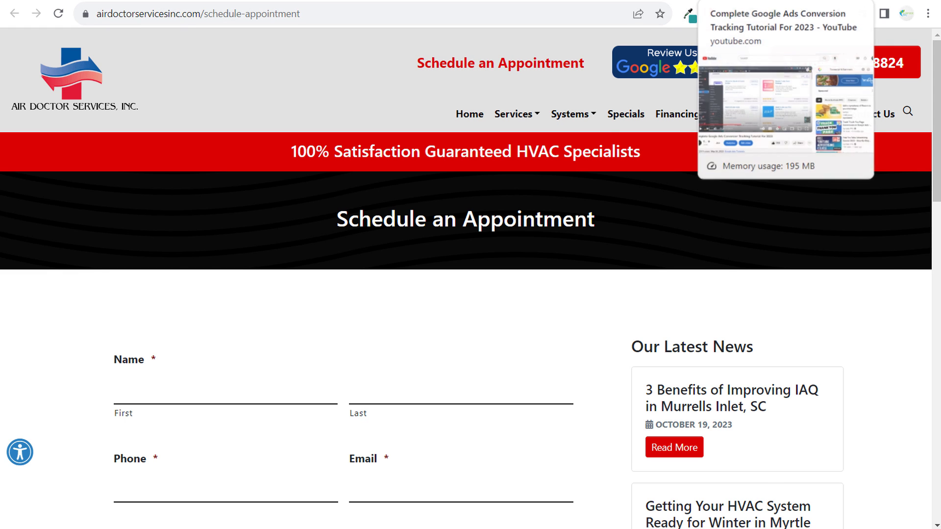
left_click(711, 2)
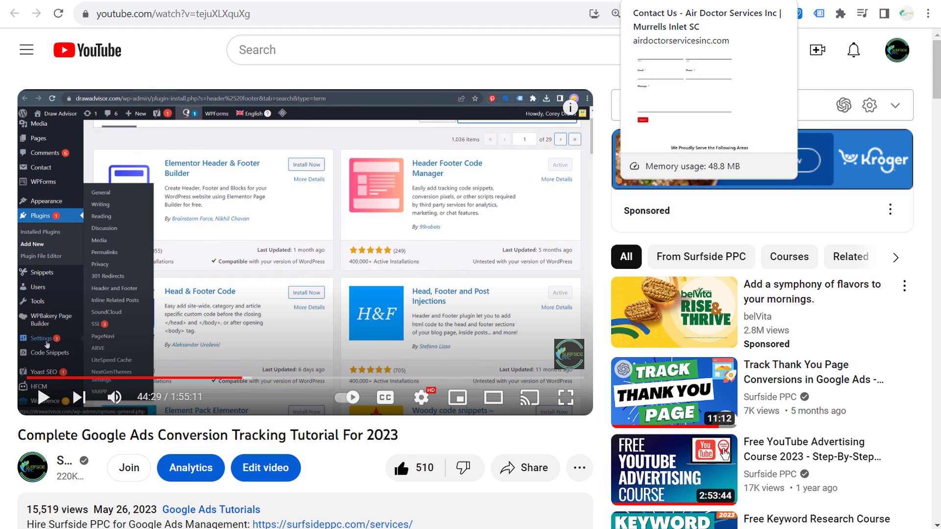
Switch to the Google Ads conversions summary and start a new conversion action.
left_click(651, 1)
left_click(617, 1)
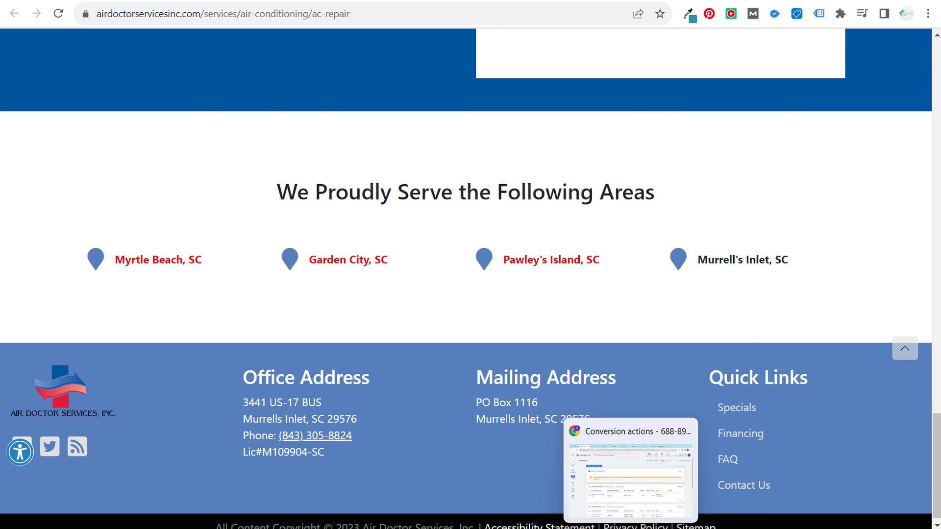
left_click(607, 468)
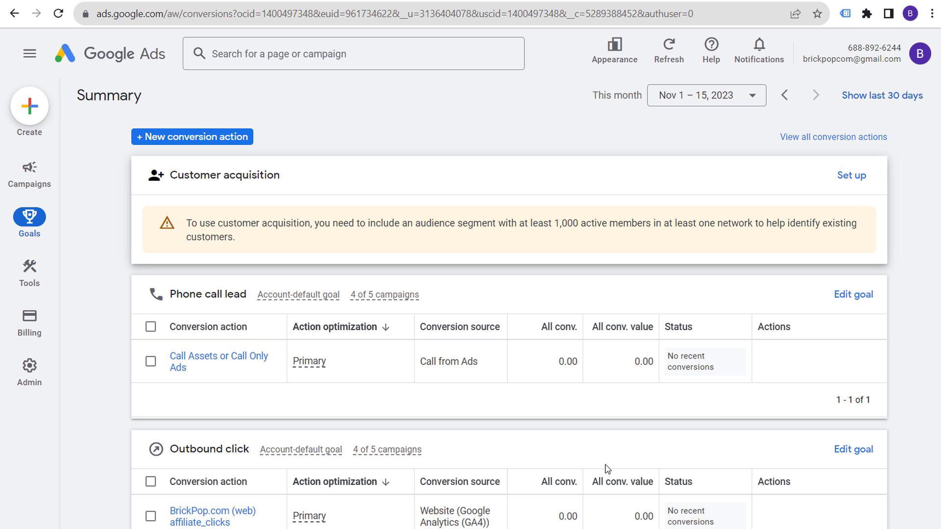
left_click(182, 140)
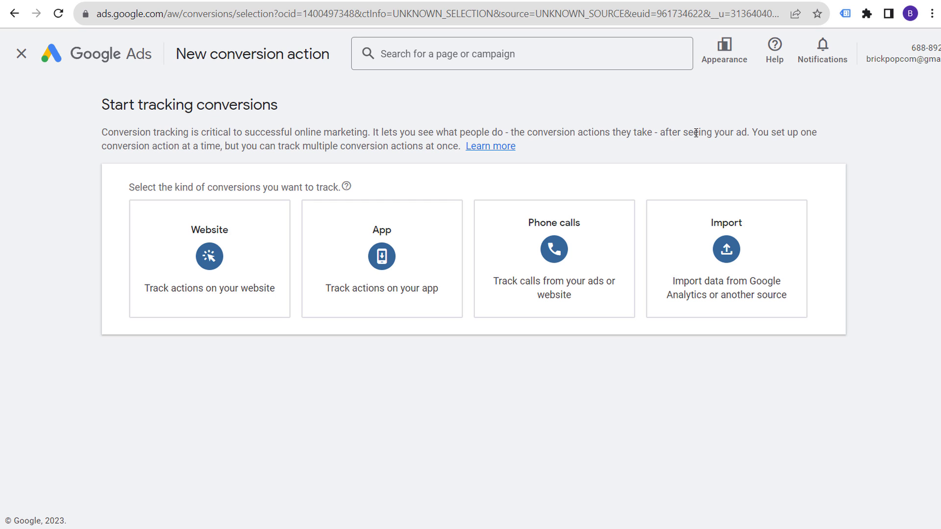
Choose Import as the conversion kind with Web events from Google Analytics 4 properties, and look at the events available for import.
left_click(741, 248)
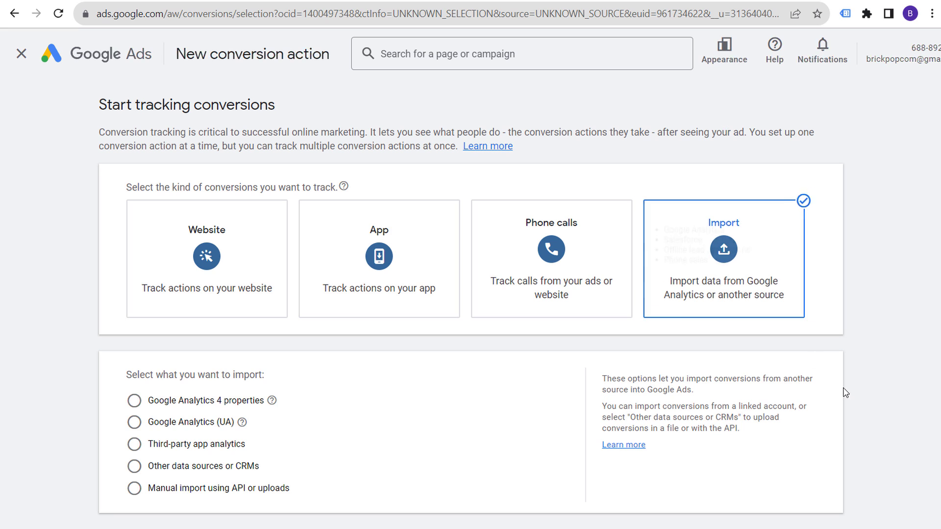
scroll(865, 289, "down", 2)
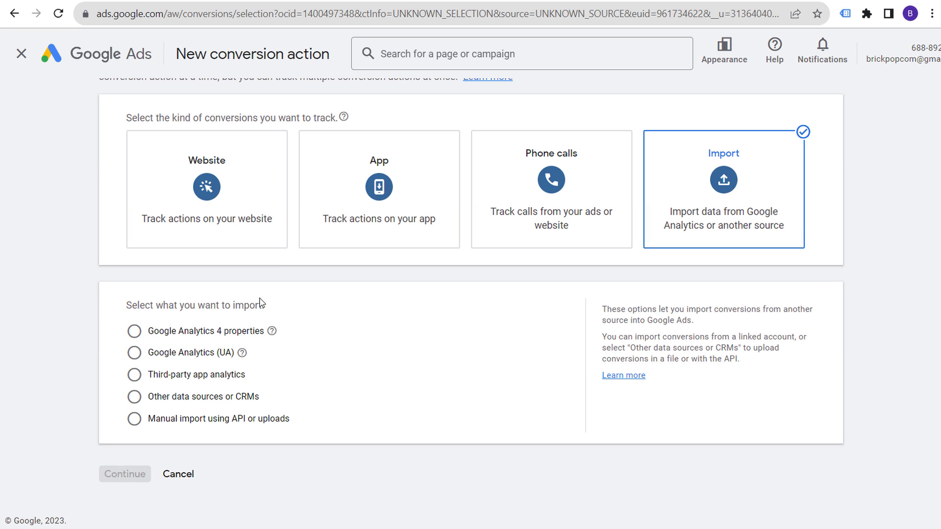
left_click(182, 333)
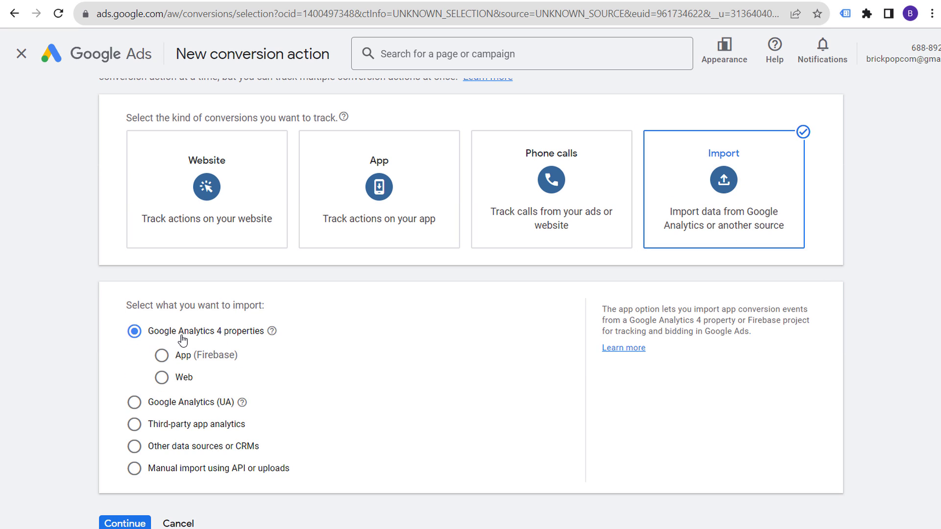
left_click(163, 378)
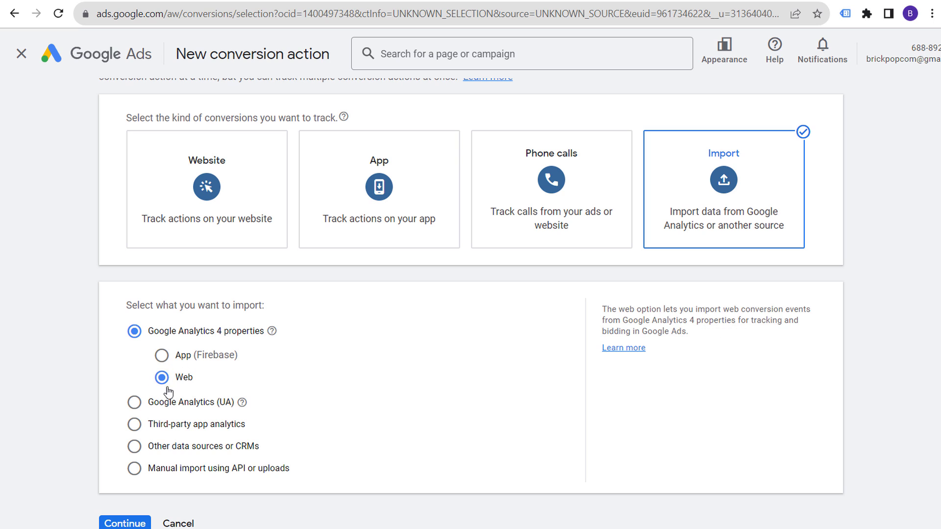
left_click(127, 524)
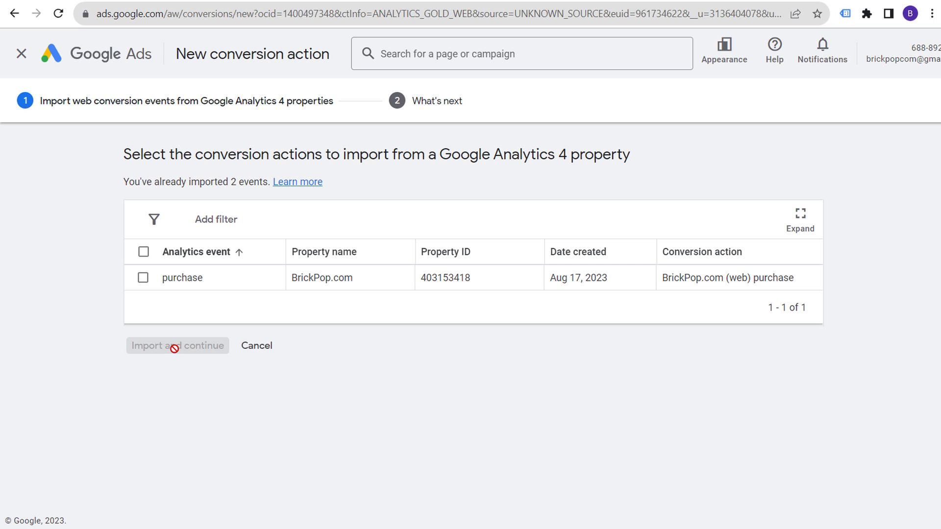
Return to the conversion kind selection, look at the Website conversion setup, and cancel it.
left_click(21, 19)
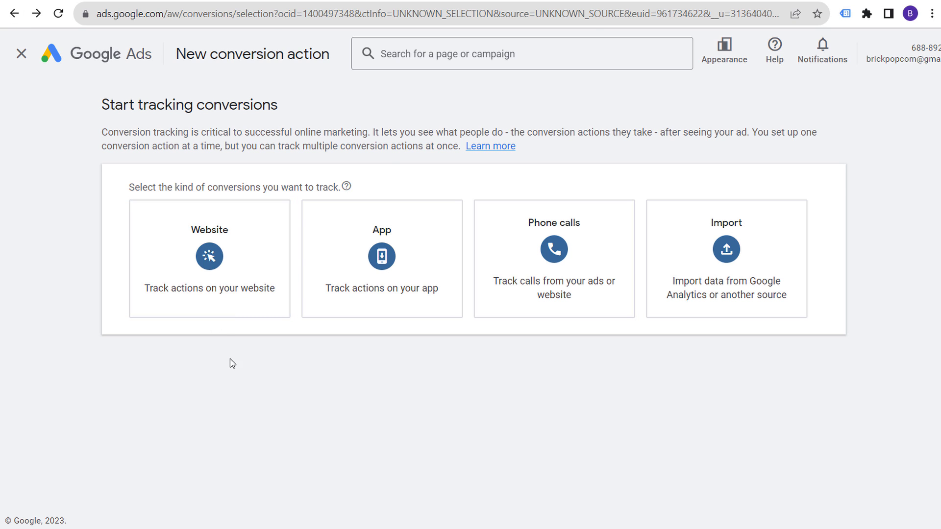
left_click(216, 267)
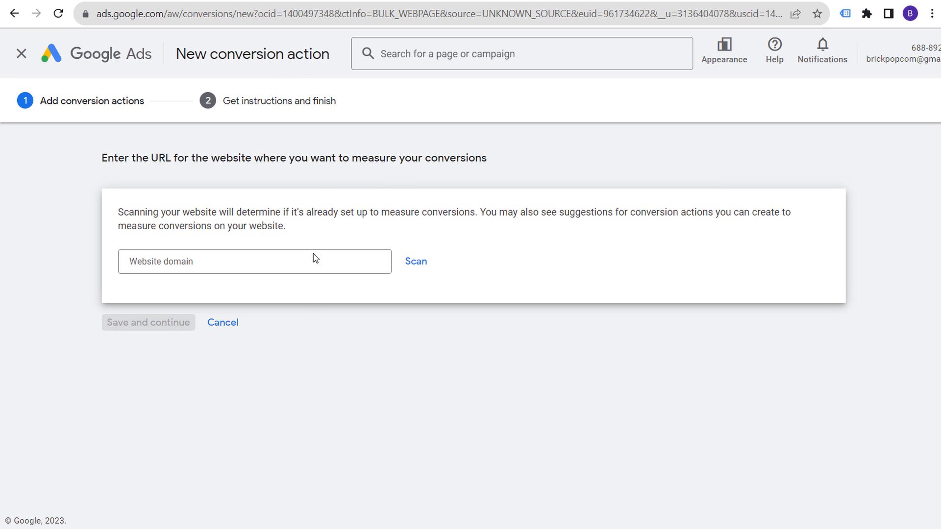
left_click(222, 323)
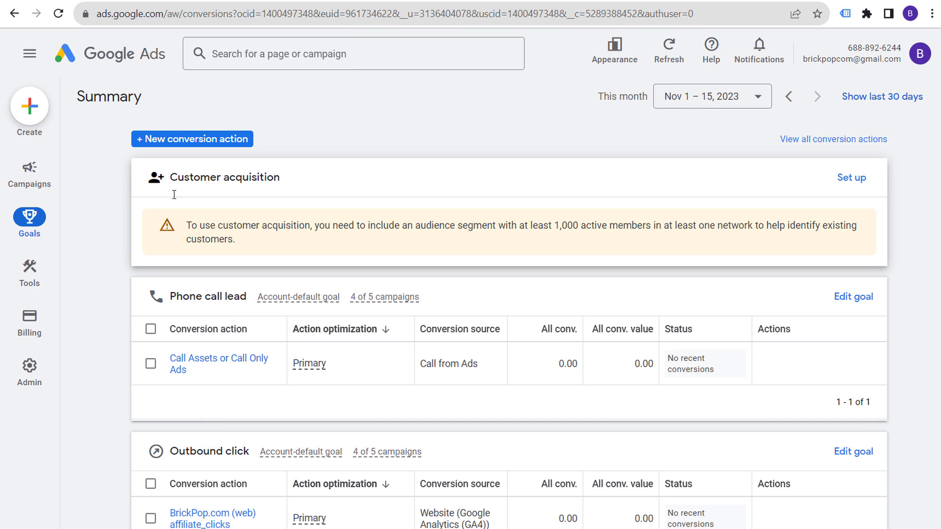
Start a new phone call conversion action for calls from ads using call extensions or call-only ads, glancing at the AC Repair page.
left_click(169, 138)
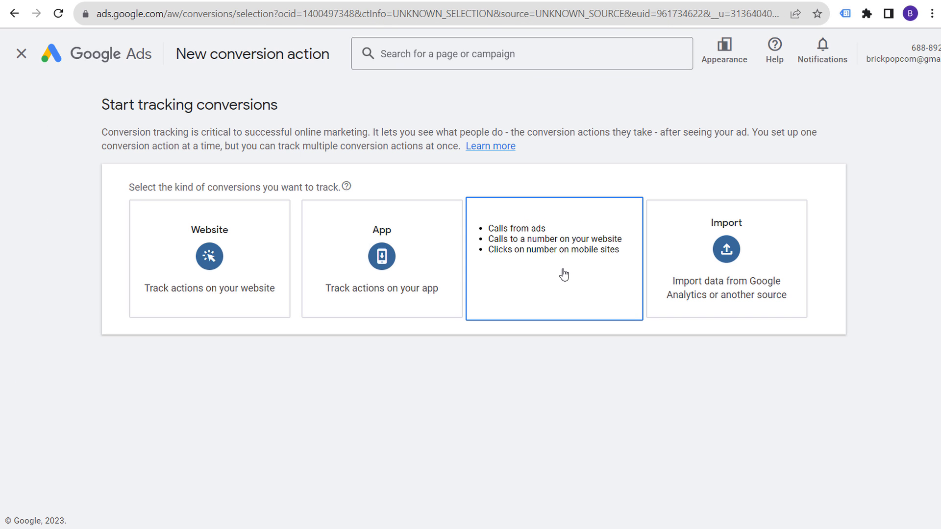
left_click(566, 265)
scroll(458, 395, "down", 1)
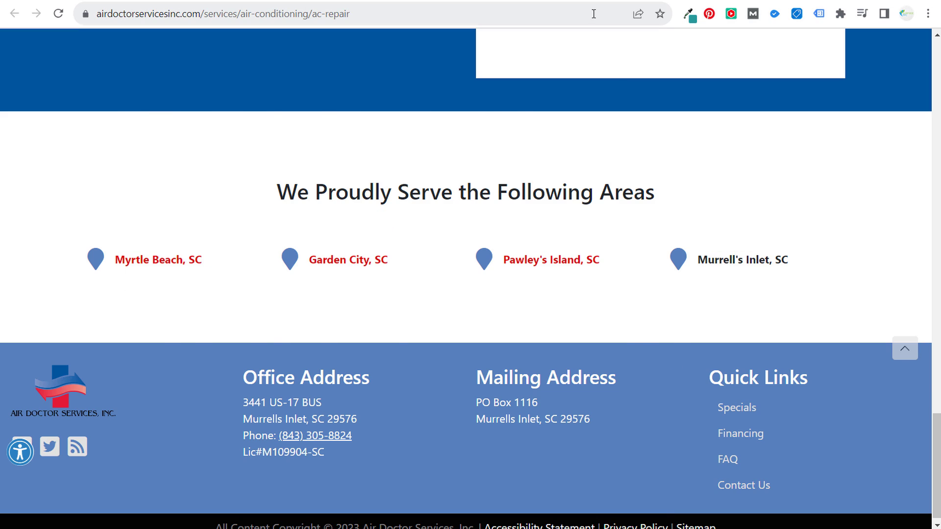
left_click(566, 1)
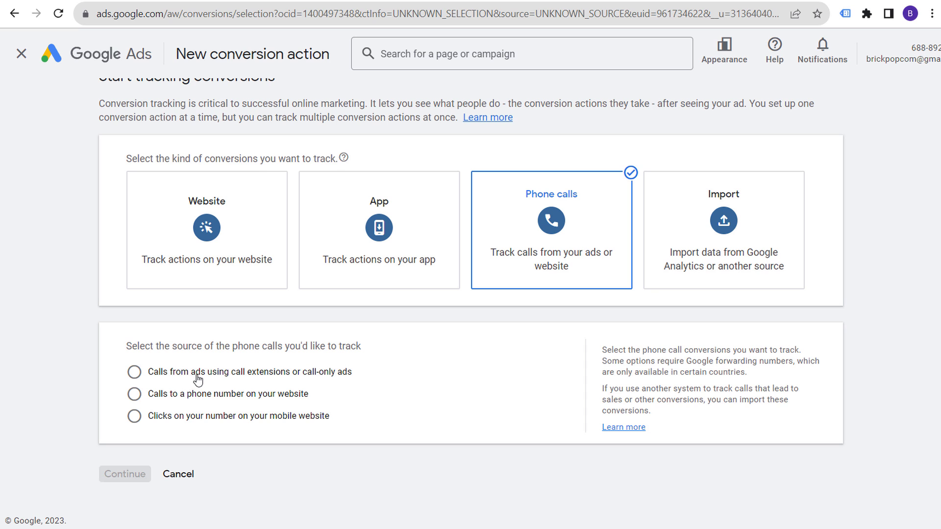
left_click(194, 377)
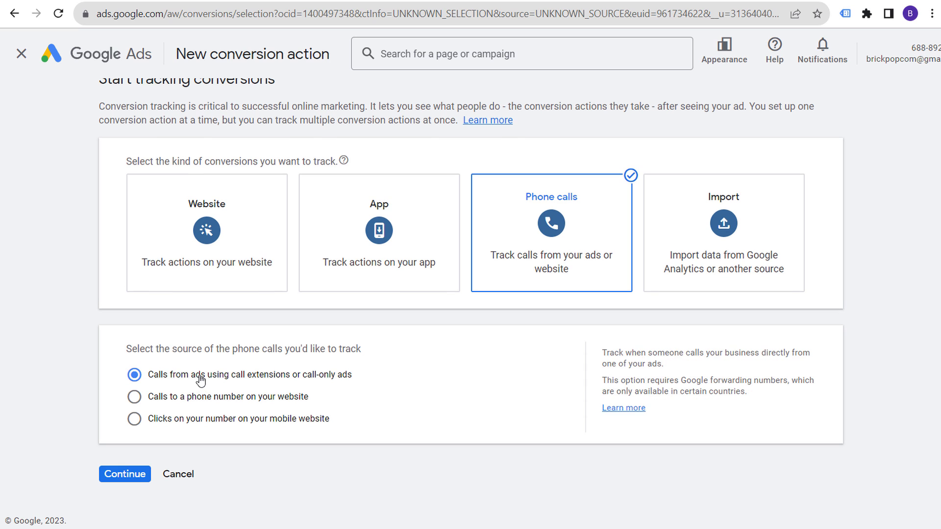
left_click(126, 473)
Review the goal category and the conversion action optimization options of the ad call conversion action, and collapse that section.
scroll(621, 273, "down", 2)
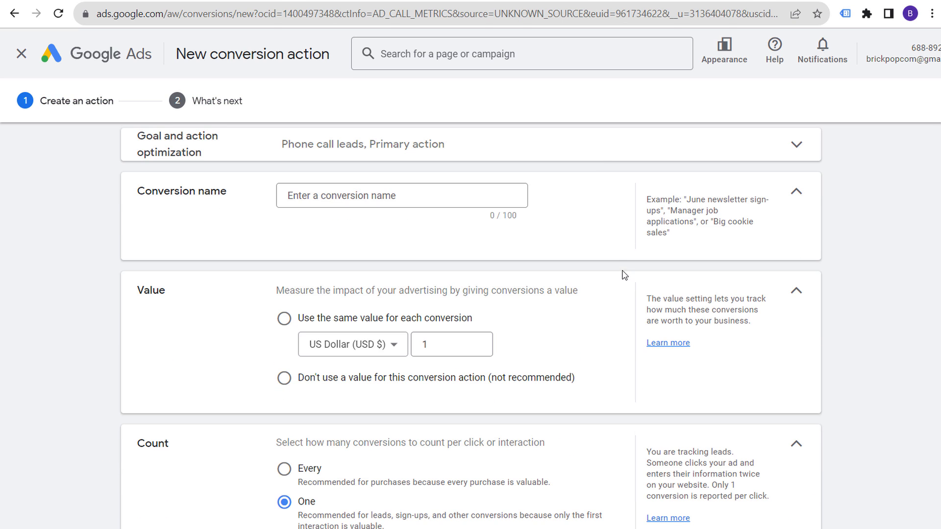
left_click(595, 162)
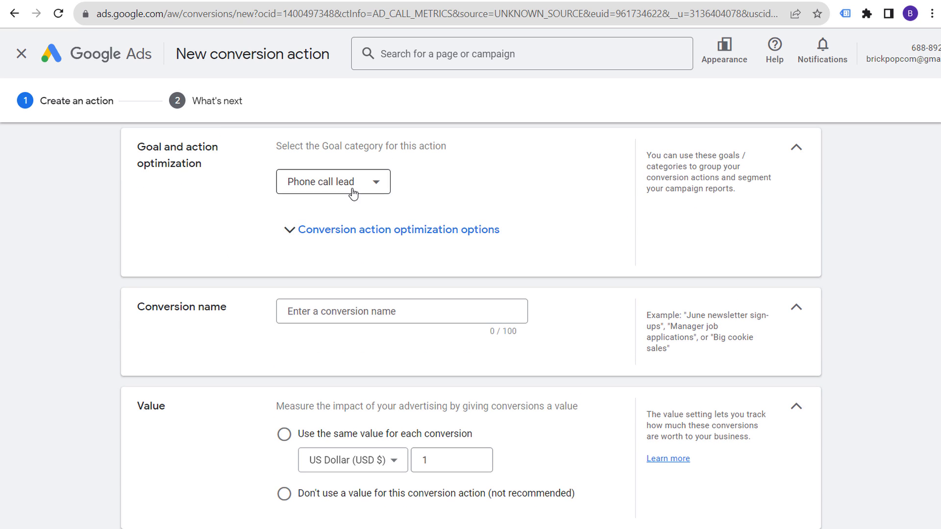
left_click(351, 229)
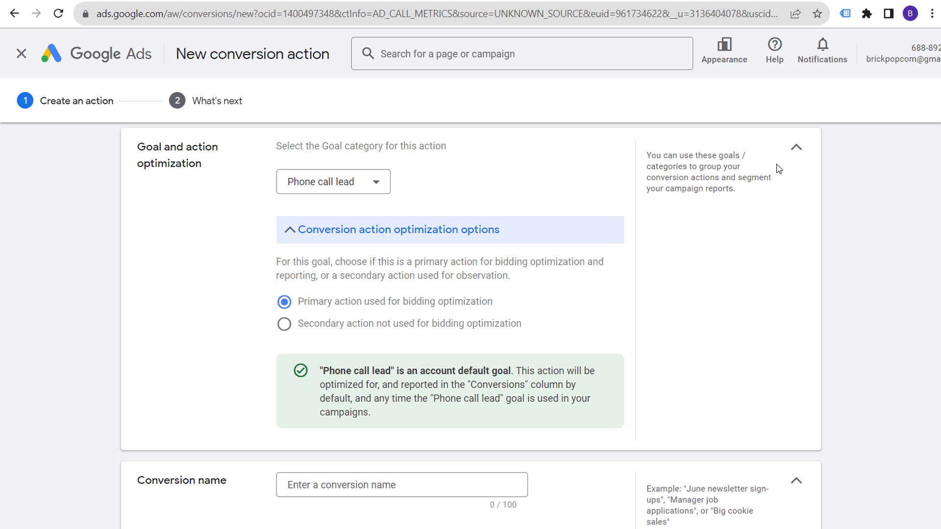
left_click(794, 148)
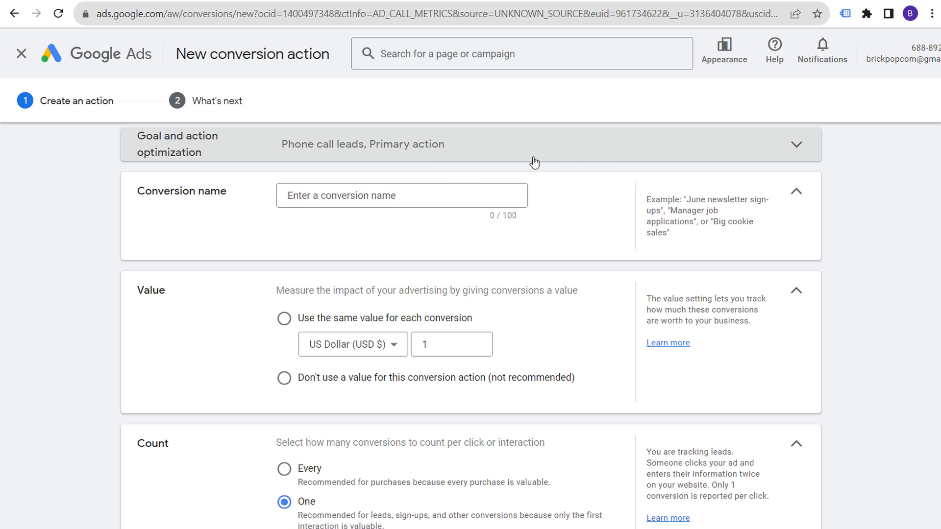
Review the value and count settings and examine the minimum call length setting of the ad call conversion action.
scroll(255, 294, "down", 3)
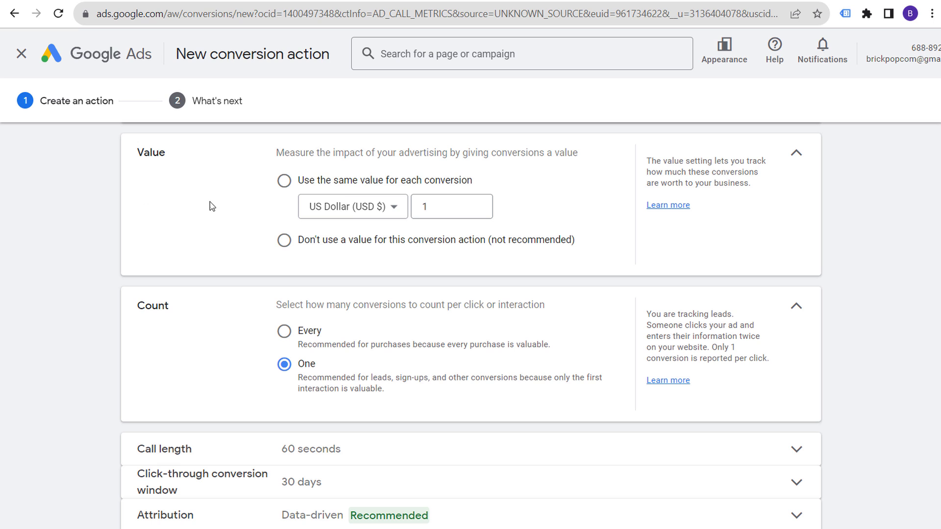
scroll(210, 210, "down", 2)
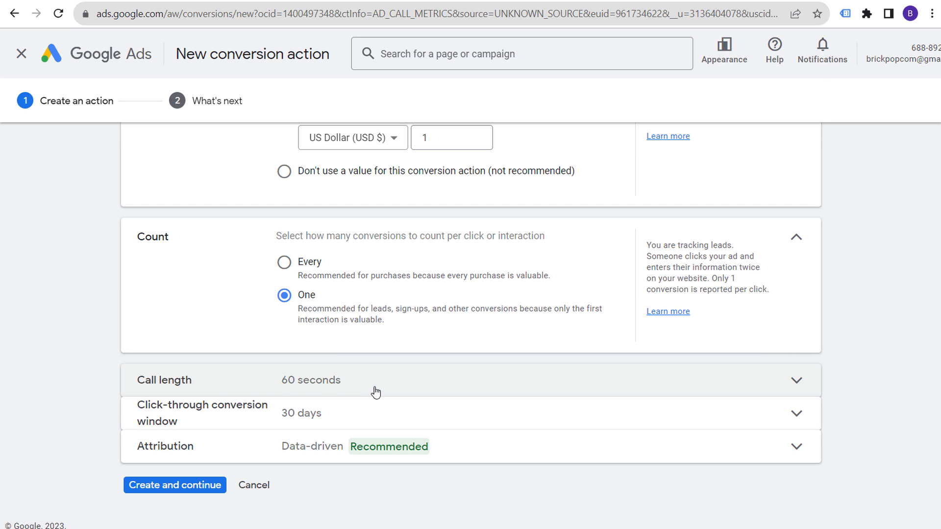
left_click(386, 392)
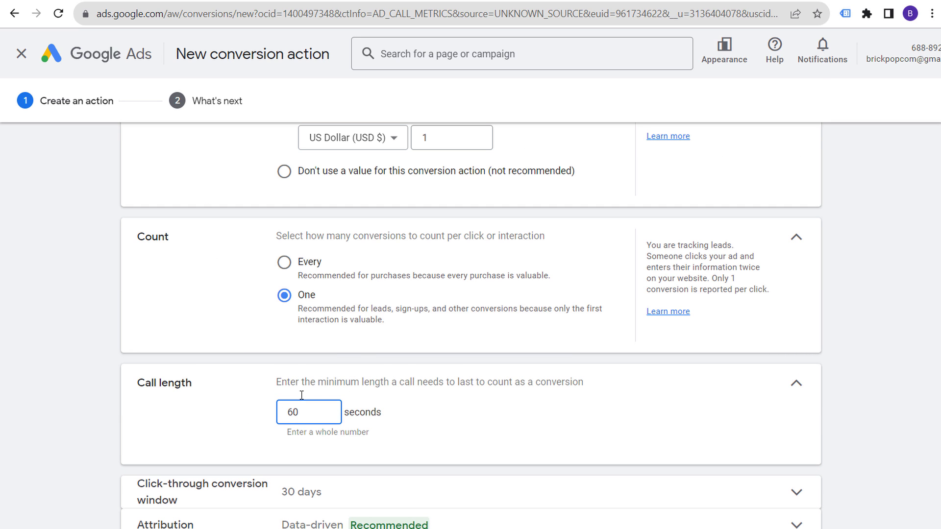
left_click(797, 385)
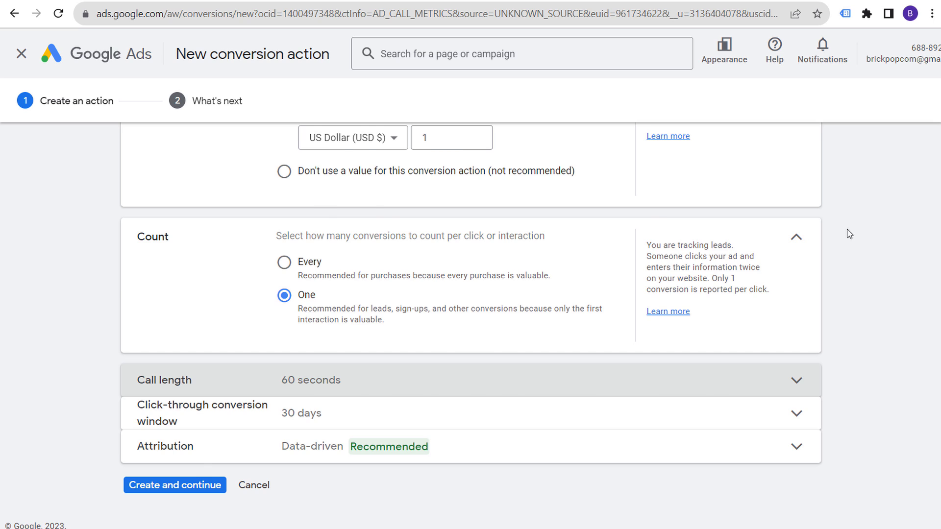
scroll(849, 235, "up", 1)
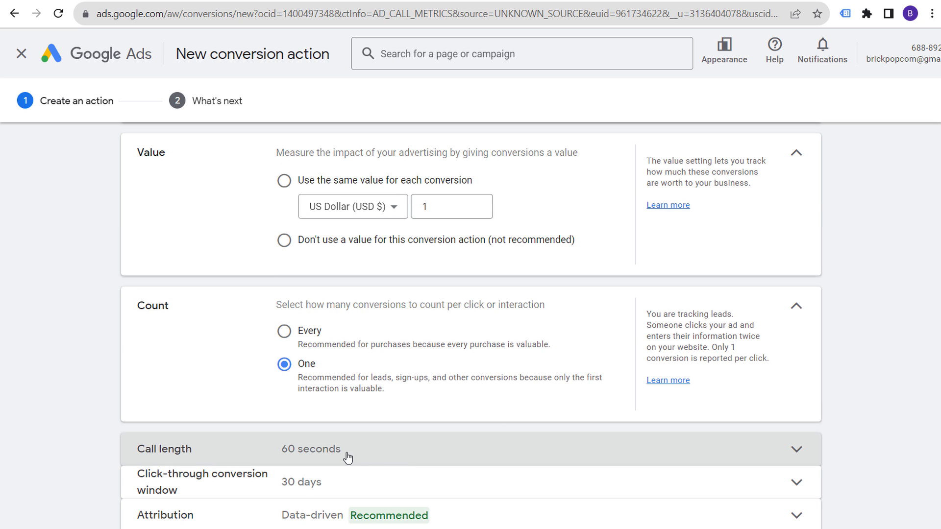
Select the same value for each conversion, review the remaining settings, and cancel the ad call conversion action.
left_click(362, 189)
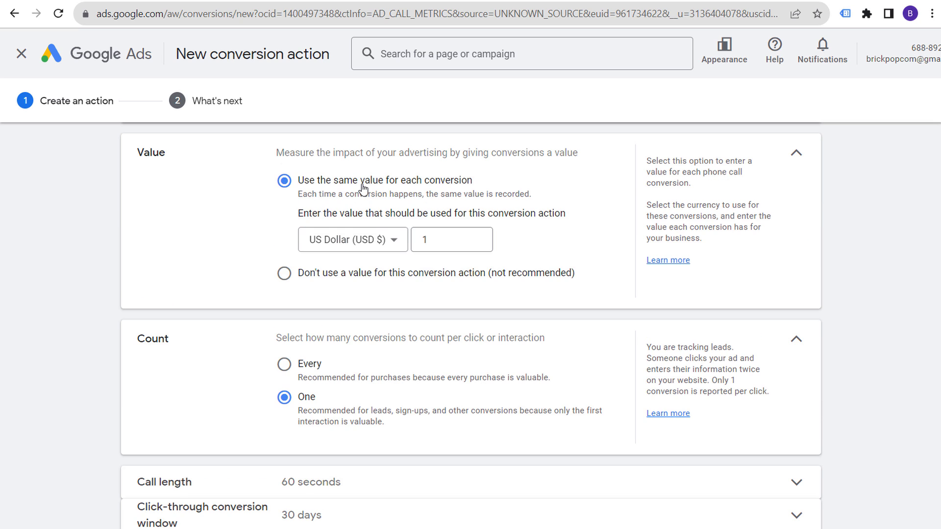
double_click(448, 239)
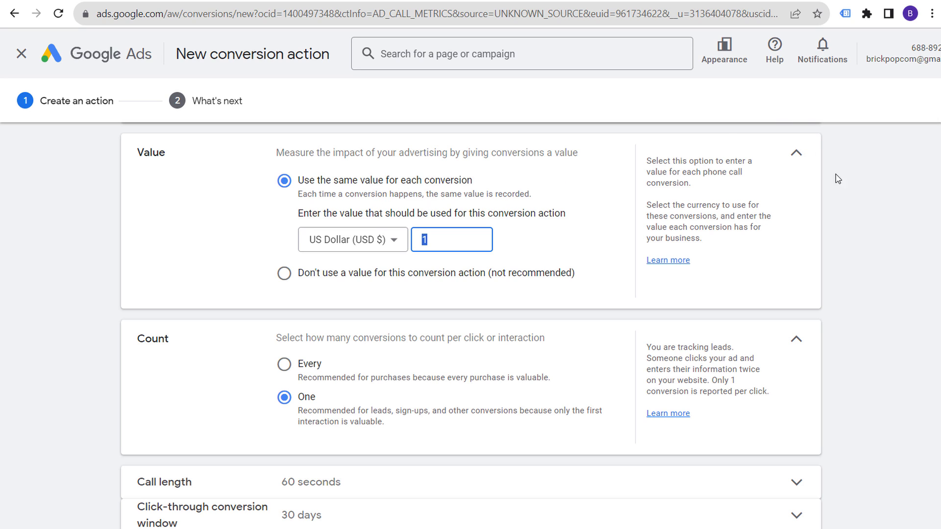
scroll(471, 324, "up", 4)
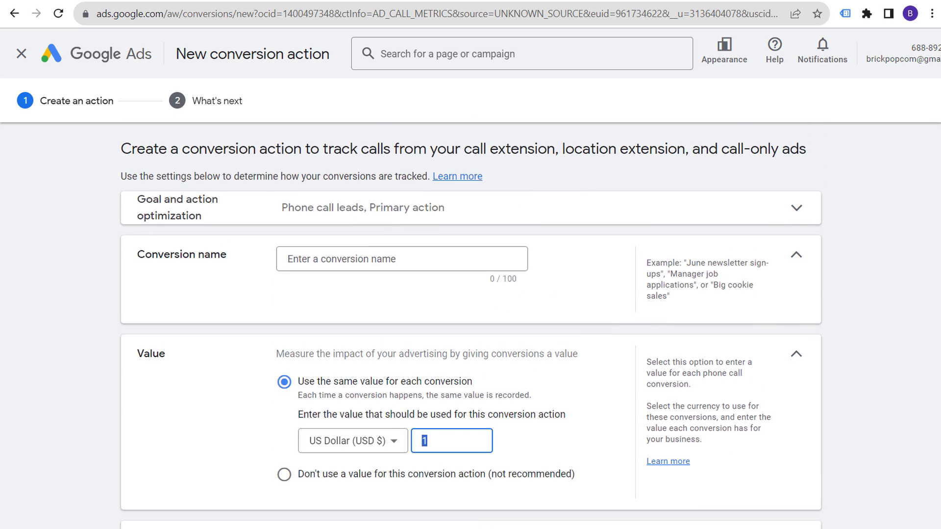
scroll(470, 323, "down", 6)
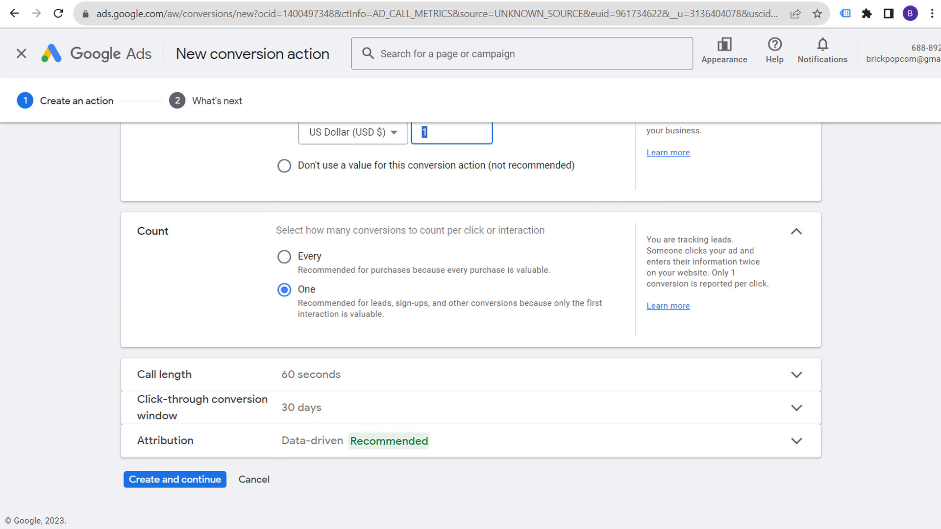
left_click(223, 483)
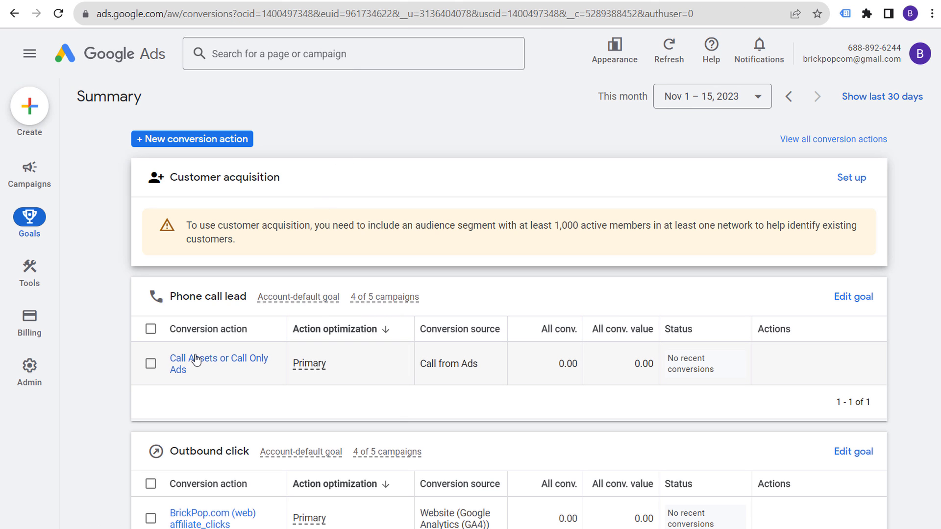
Start a new conversion action for calls to a phone number on the website and review its destination and display number settings.
left_click(203, 140)
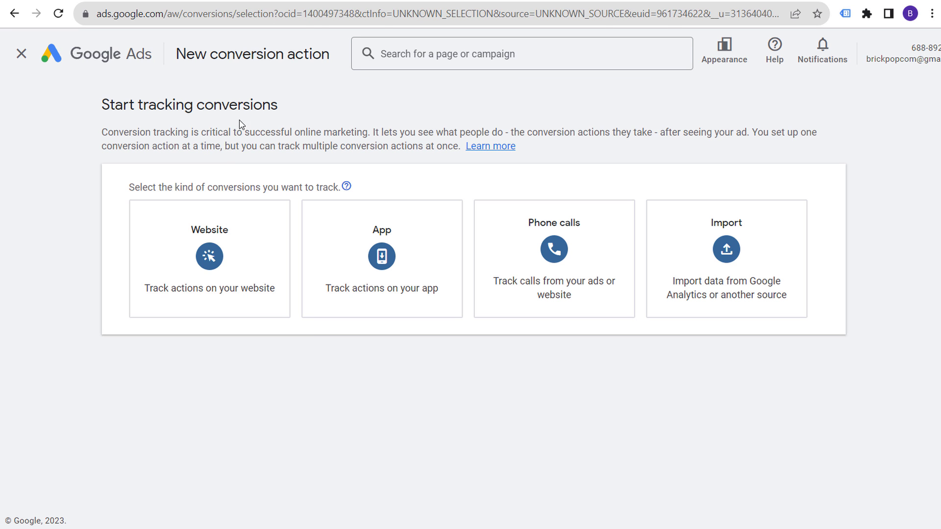
left_click(542, 276)
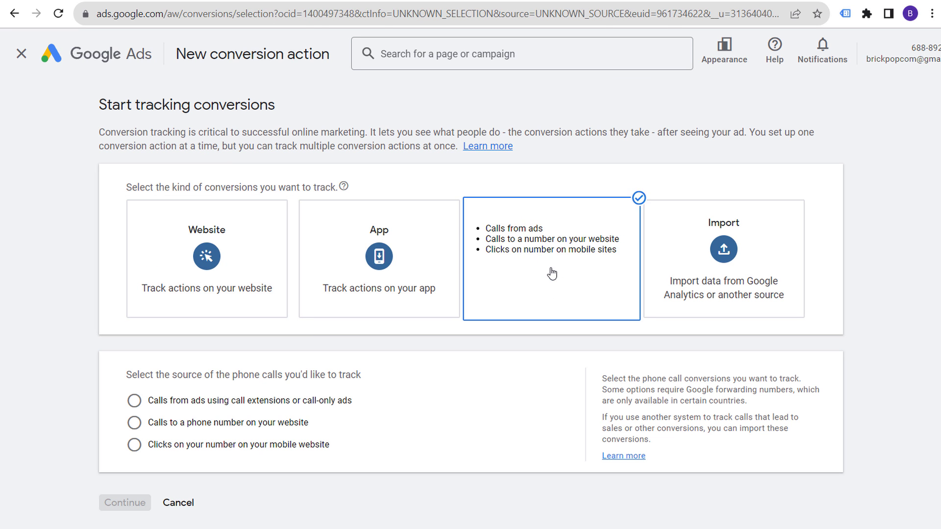
left_click(231, 423)
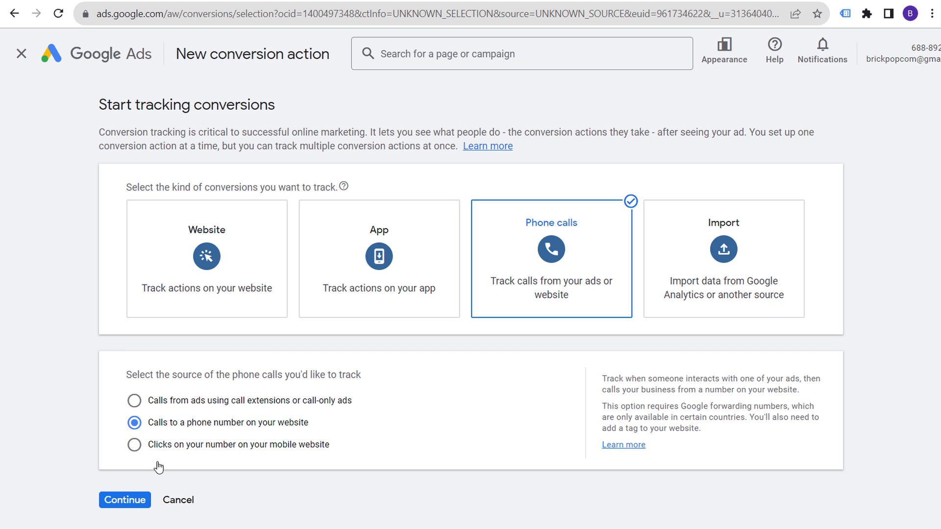
left_click(128, 502)
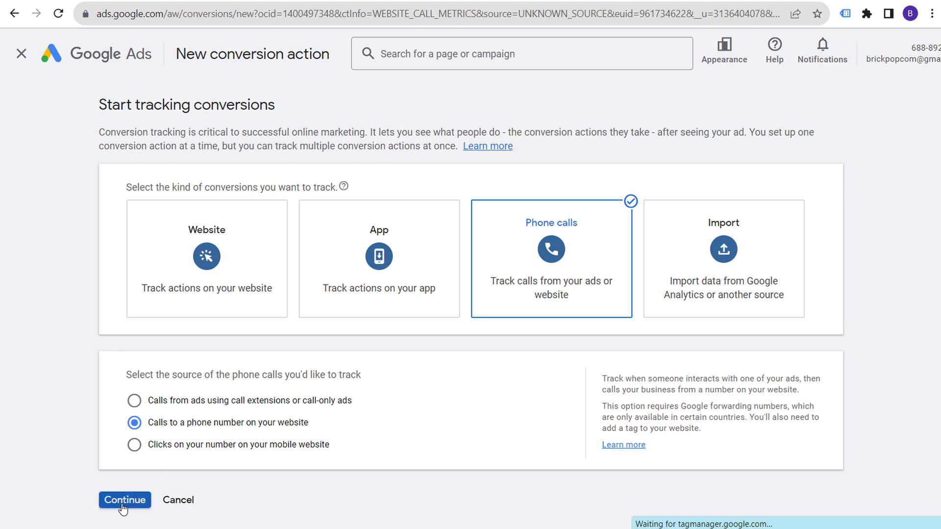
scroll(243, 208, "down", 5)
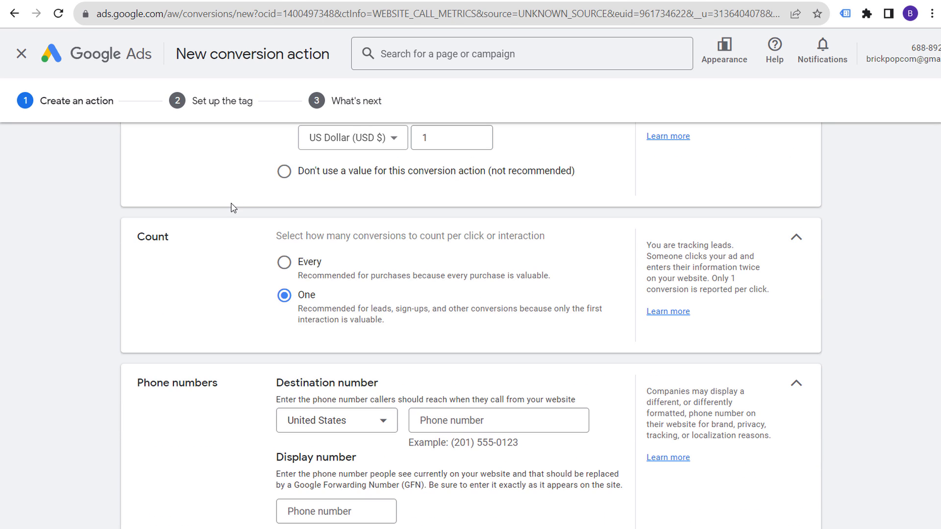
scroll(239, 202, "down", 1)
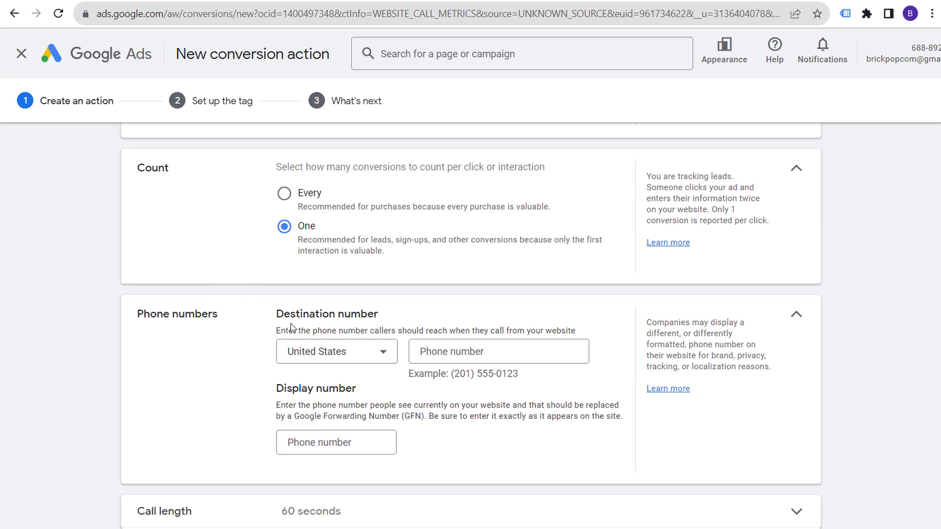
Examine the descriptions of the destination number and the display number for the website call conversion action.
left_click_drag(280, 314, 422, 316)
left_click(344, 328)
left_click_drag(312, 331, 453, 329)
left_click(470, 327)
left_click_drag(357, 326, 497, 332)
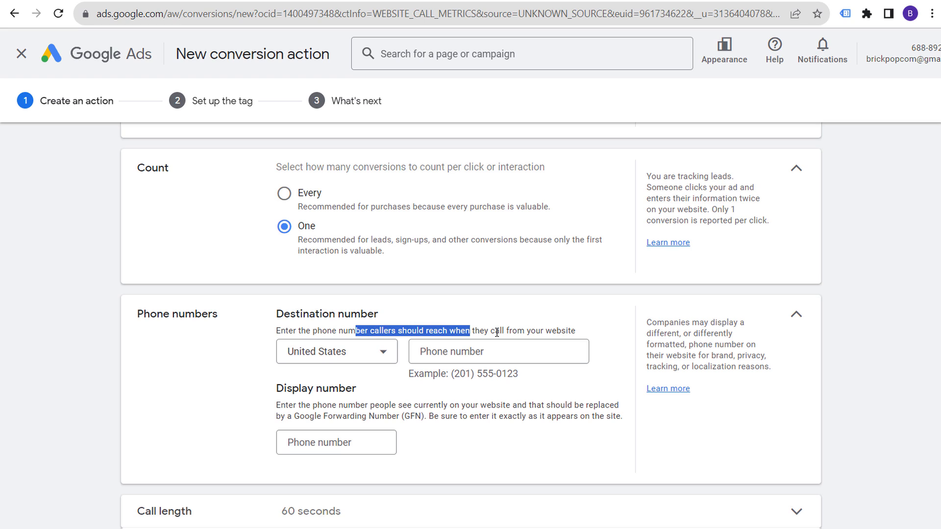
left_click(510, 333)
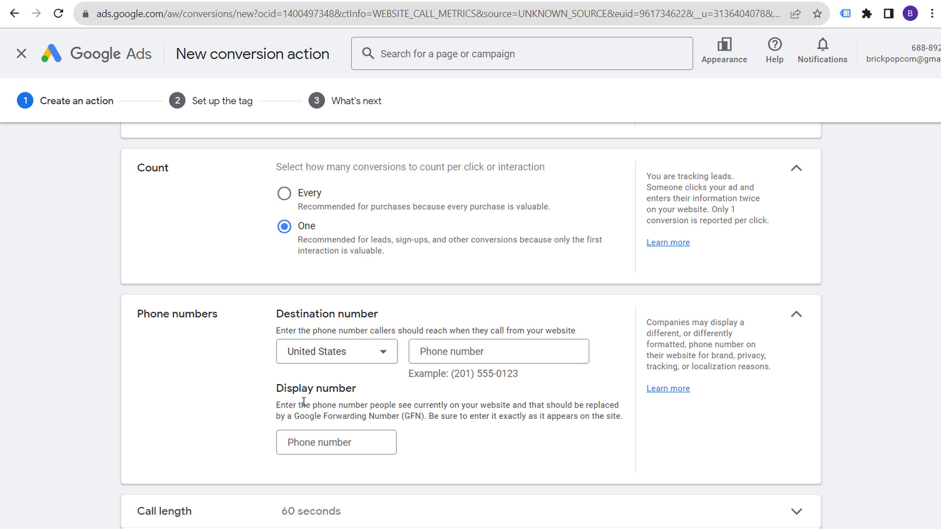
left_click_drag(273, 410, 410, 405)
left_click(432, 405)
Copy the phone number from the footer of the Air Doctor Services website and paste it as the conversion action's display number.
key("alt+Tab")
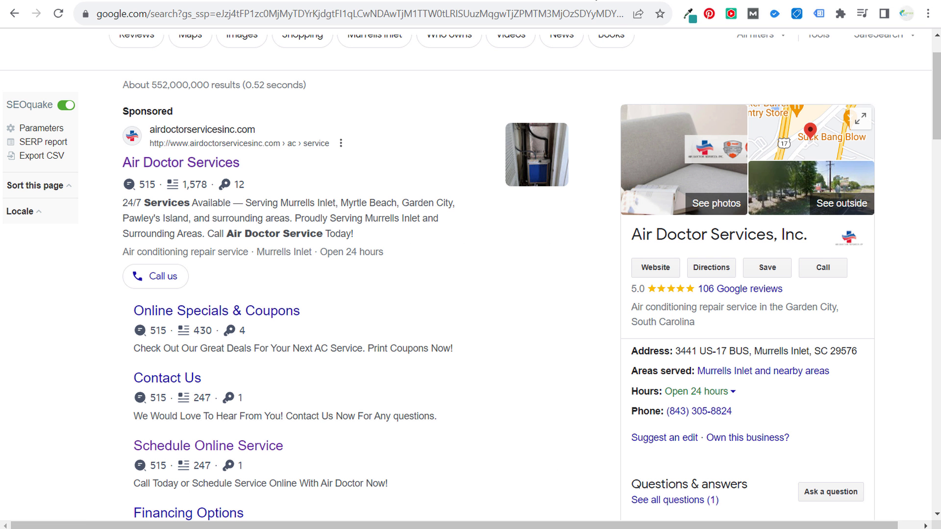
key("ctrl+Tab")
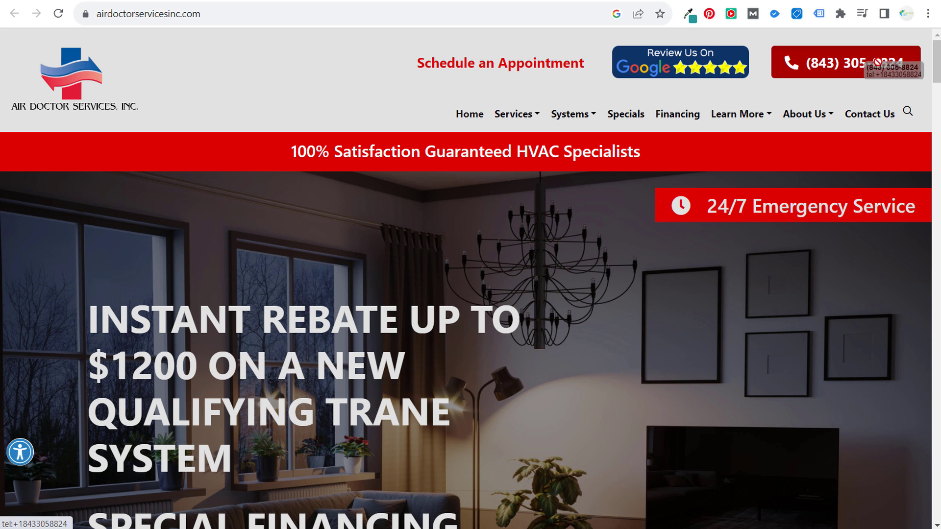
scroll(811, 71, "down", 20)
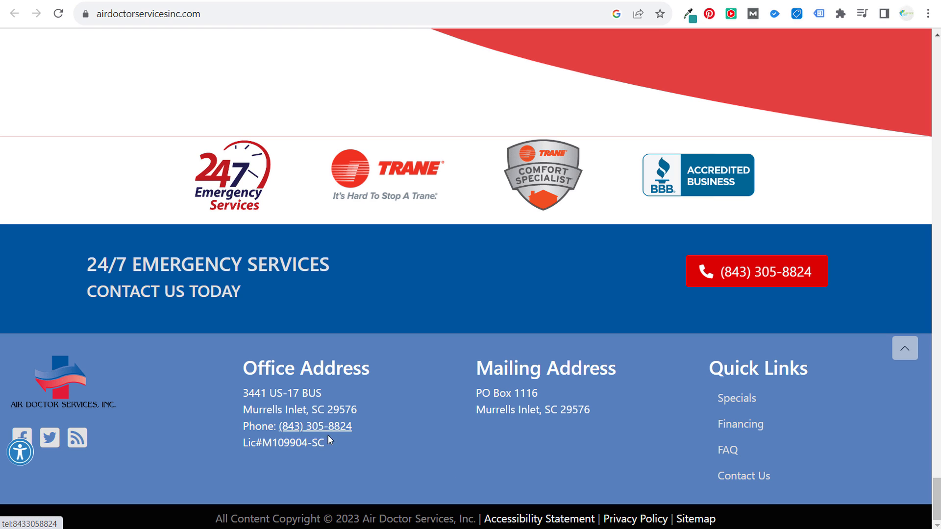
left_click_drag(351, 429, 277, 428)
key("ctrl+c")
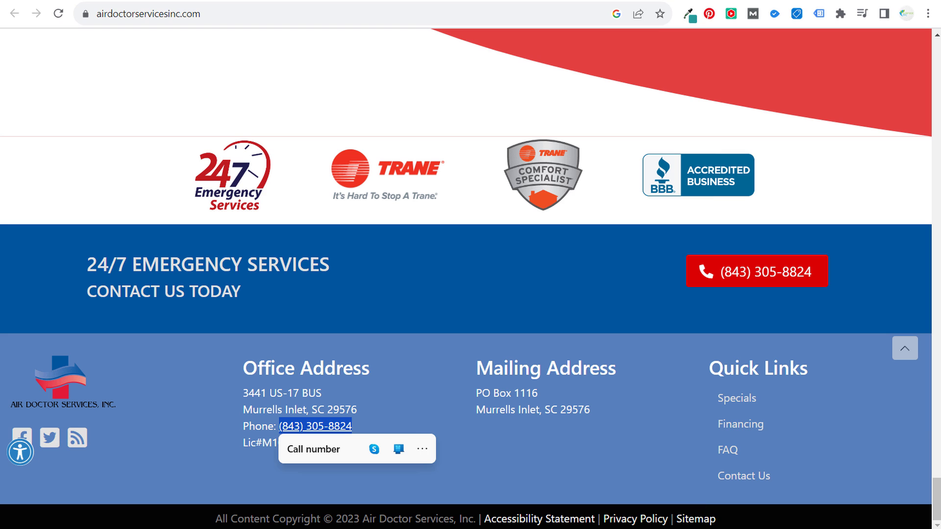
key("alt+Tab")
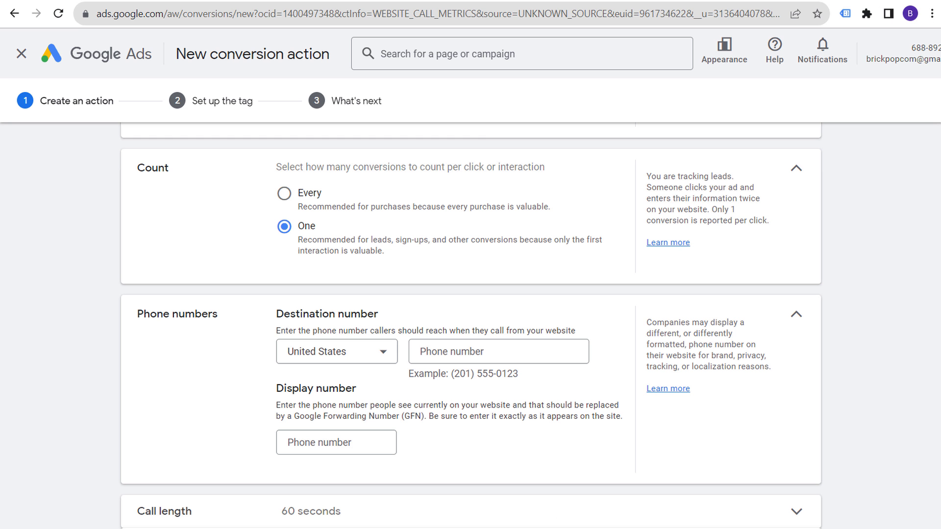
left_click(351, 447)
key("ctrl+v")
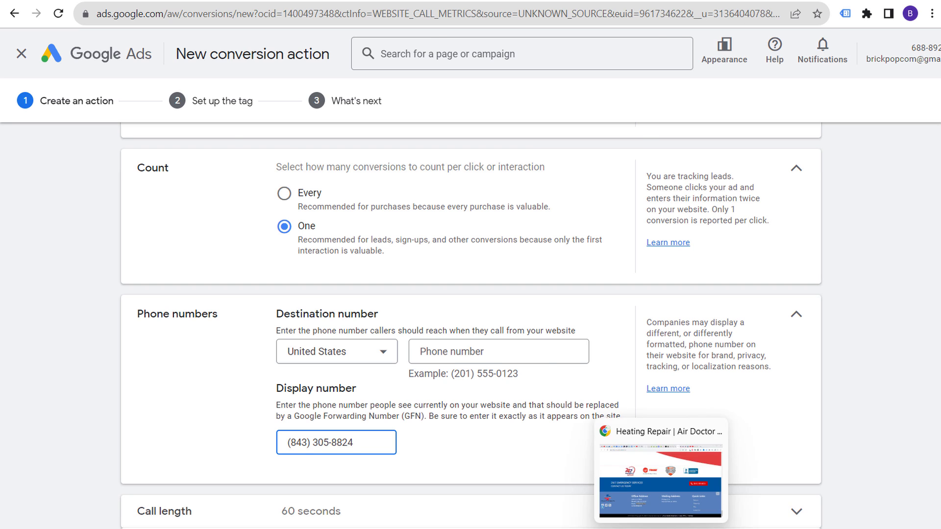
Clear the display number and cancel the website call conversion action.
key("alt+Tab")
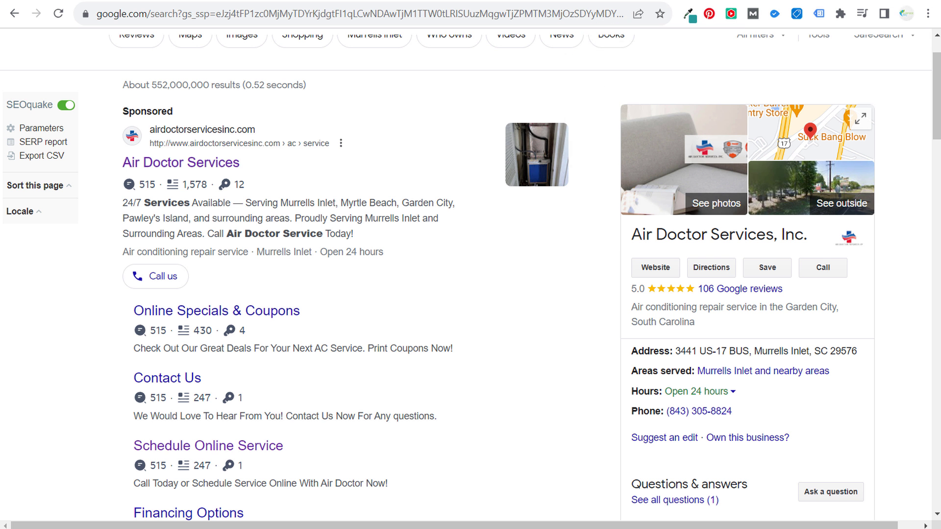
left_click(562, 1)
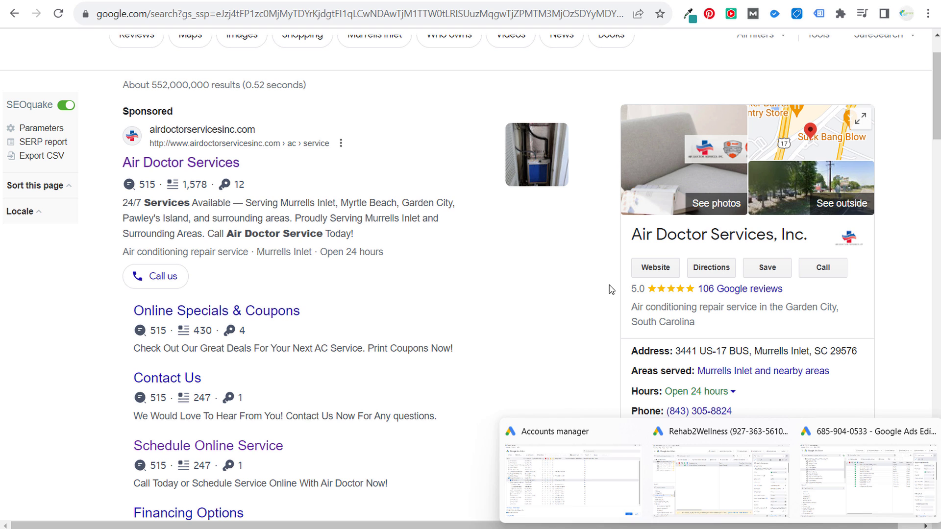
key("alt+Tab")
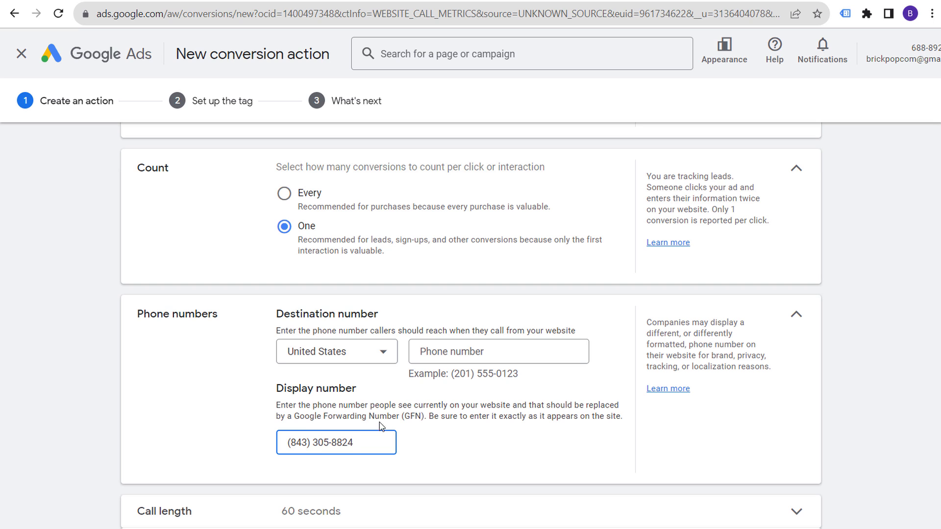
key("ctrl+a")
key("BackSpace")
scroll(255, 443, "down", 3)
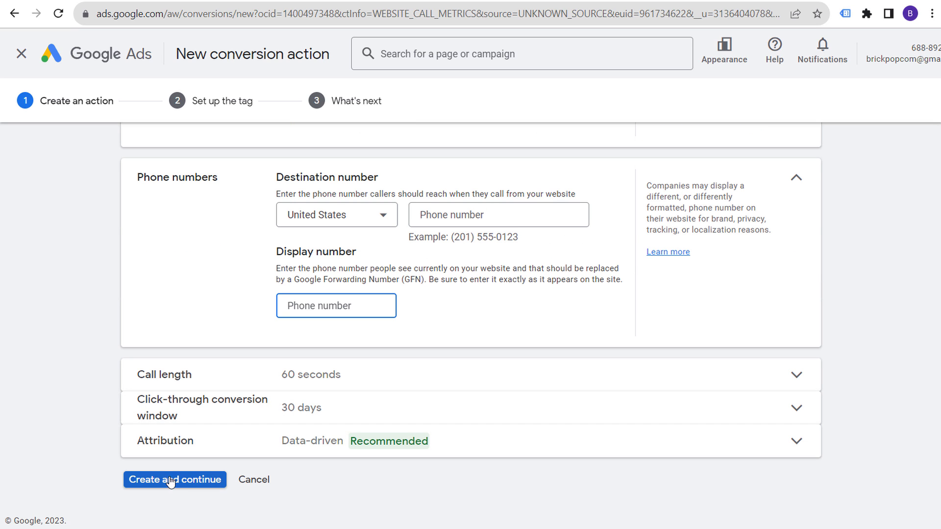
left_click(253, 479)
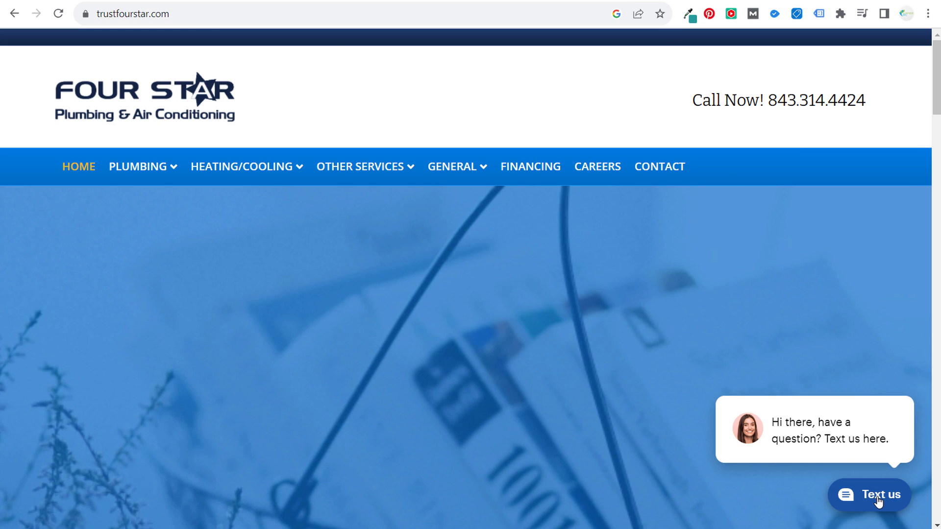
Examine the text messaging widget and the phone number on the Four Star website, and return to Google Ads.
left_click(872, 495)
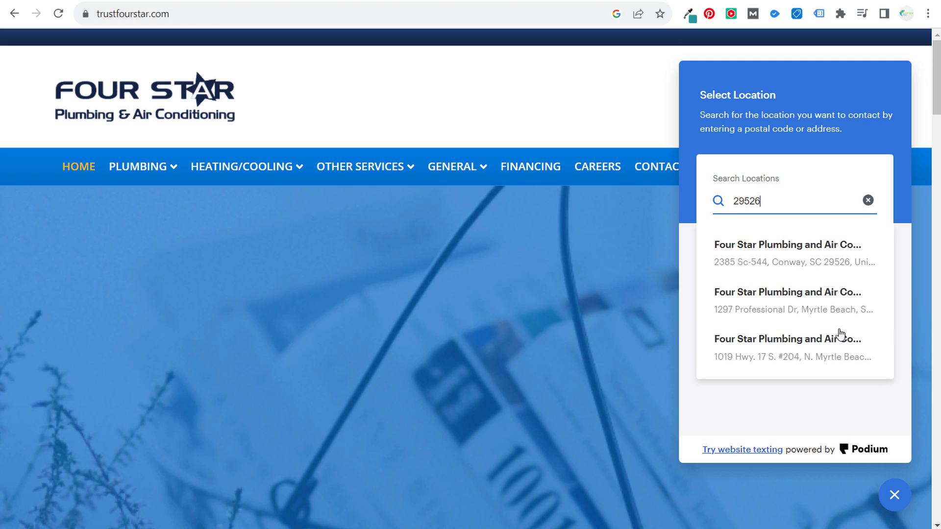
left_click(891, 499)
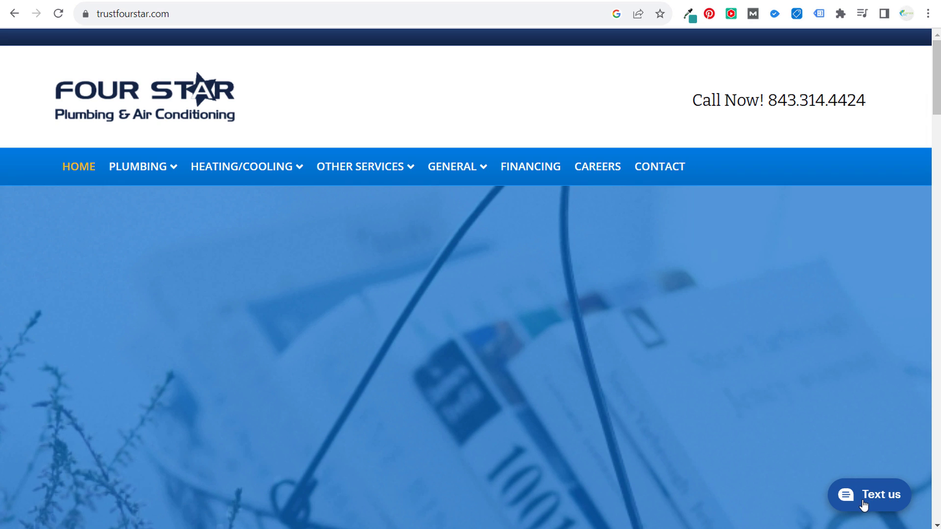
left_click_drag(868, 101, 765, 106)
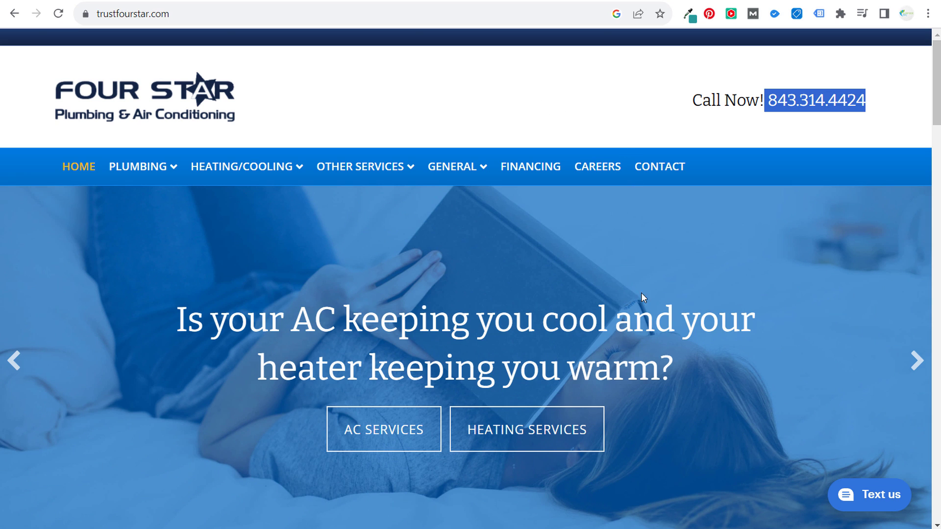
key("alt+Tab")
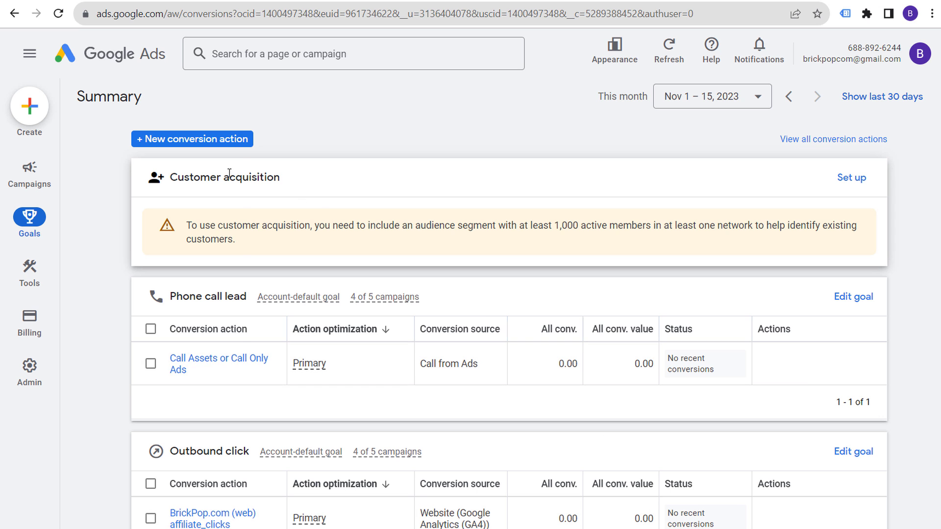
left_click(35, 183)
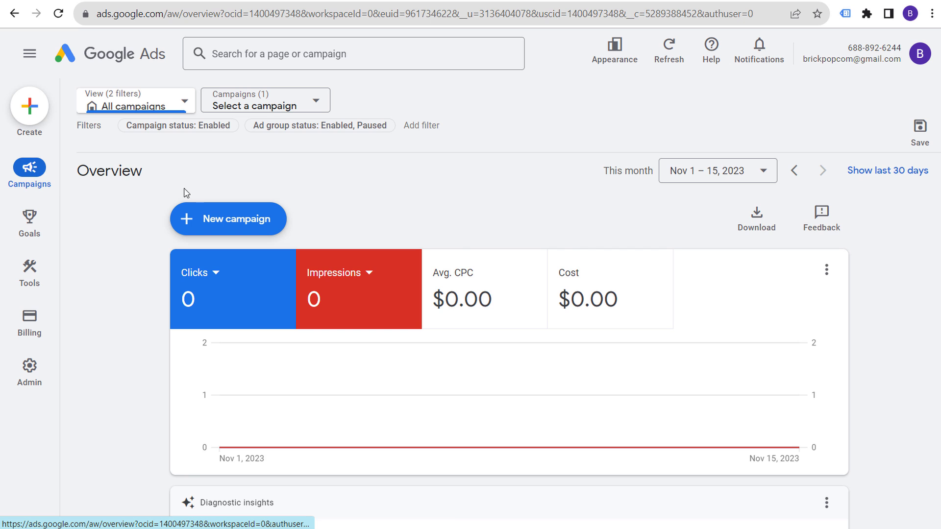
left_click(197, 227)
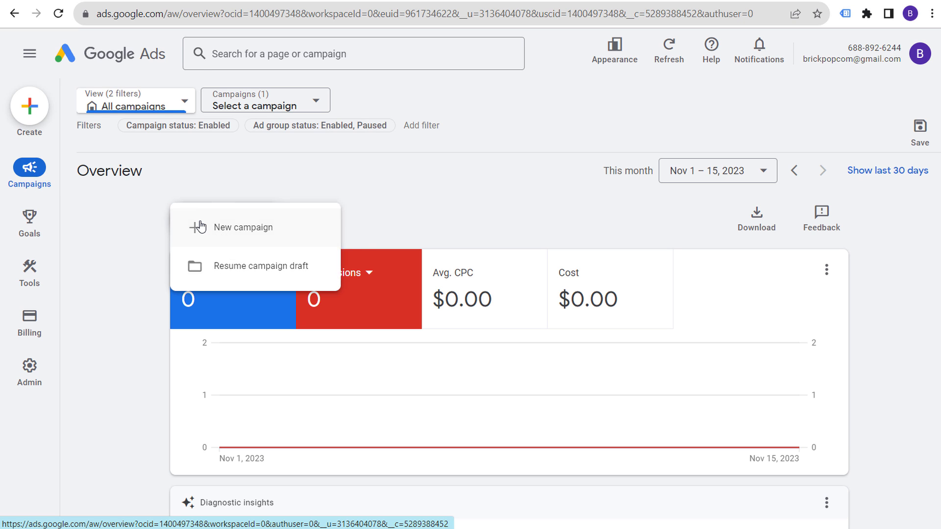
left_click(198, 228)
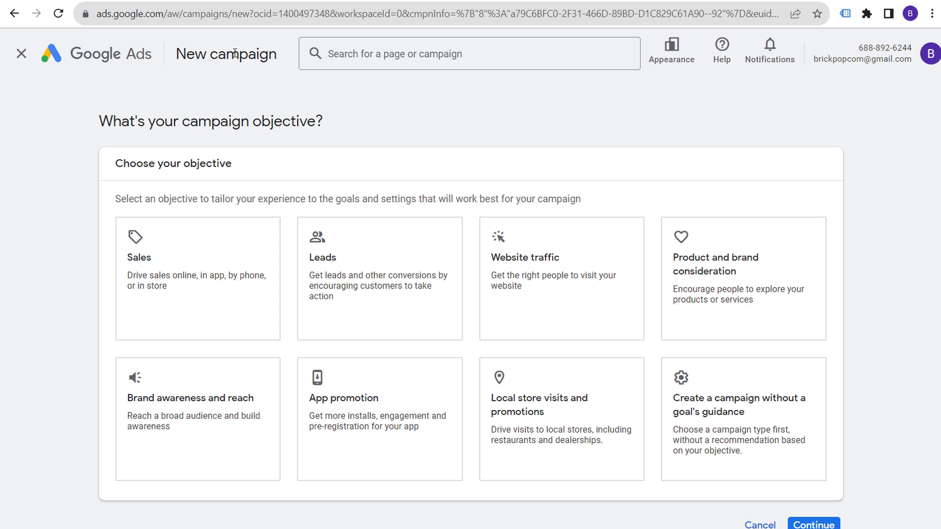
left_click(24, 54)
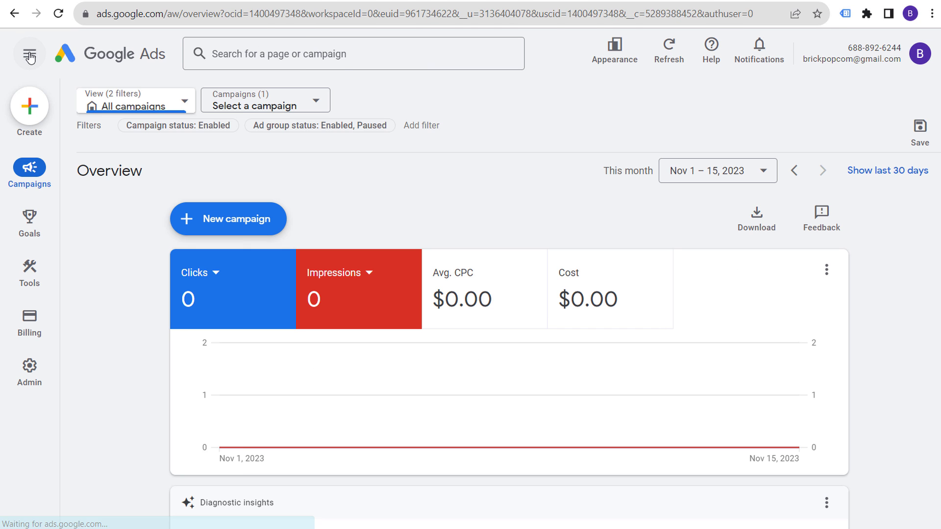
Open the Keyword Planner from the planning tools.
mouse_move(25, 273)
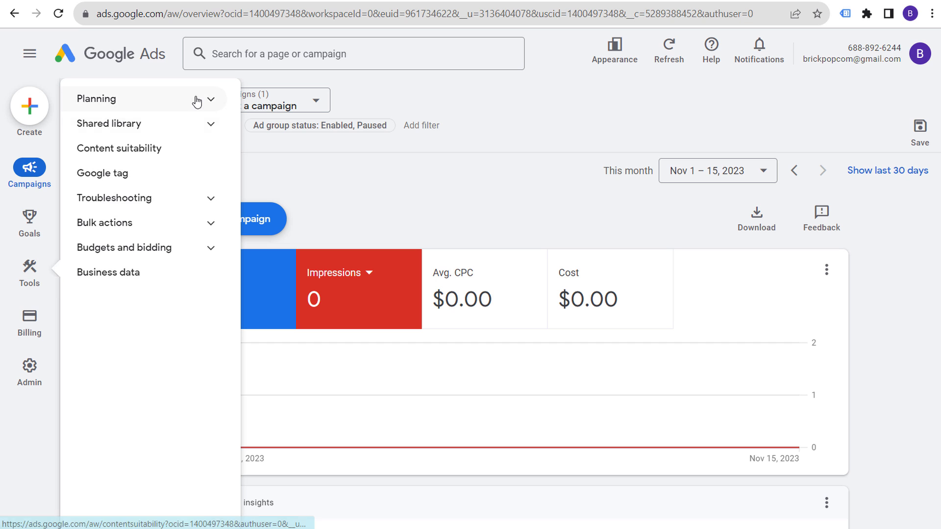
left_click(196, 101)
left_click(153, 130)
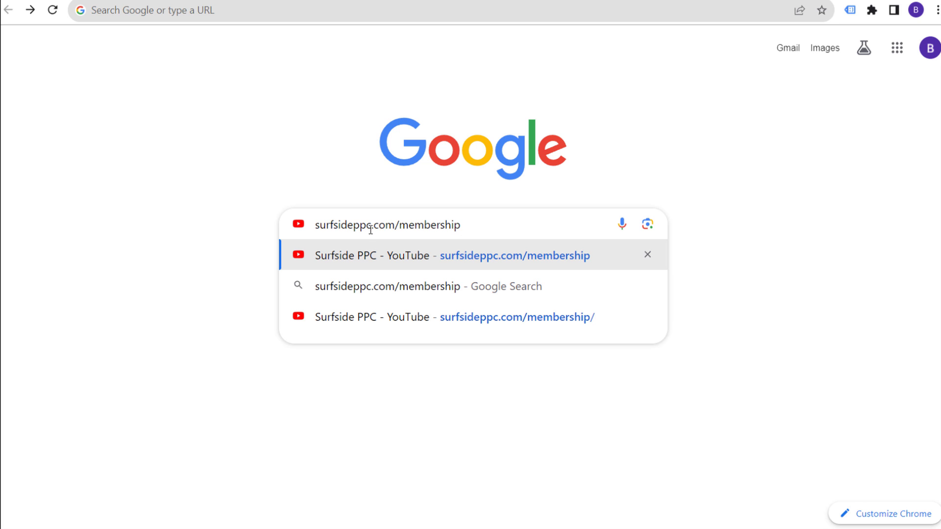
Open surfsideppc.com/membership, browse the members-only videos of the Surfside PPC YouTube channel, and dismiss the membership offer.
left_click(416, 256)
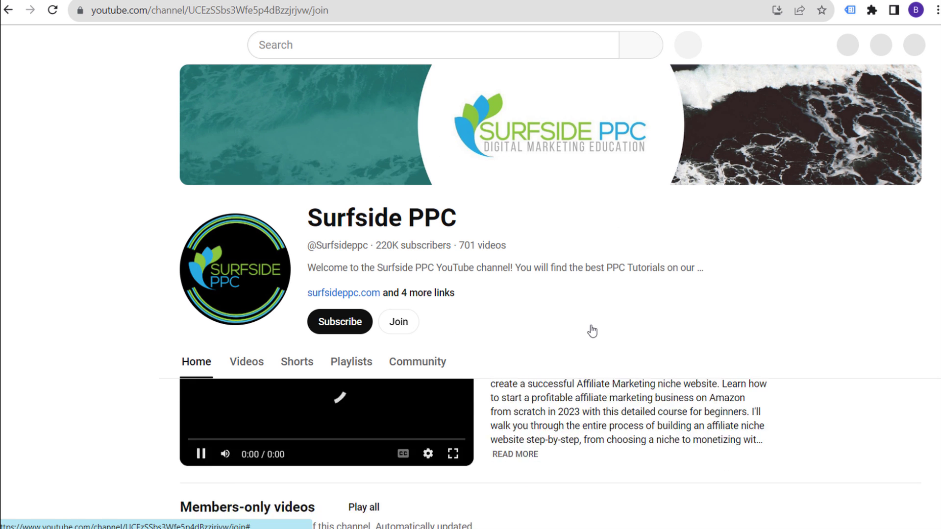
scroll(590, 329, "down", 5)
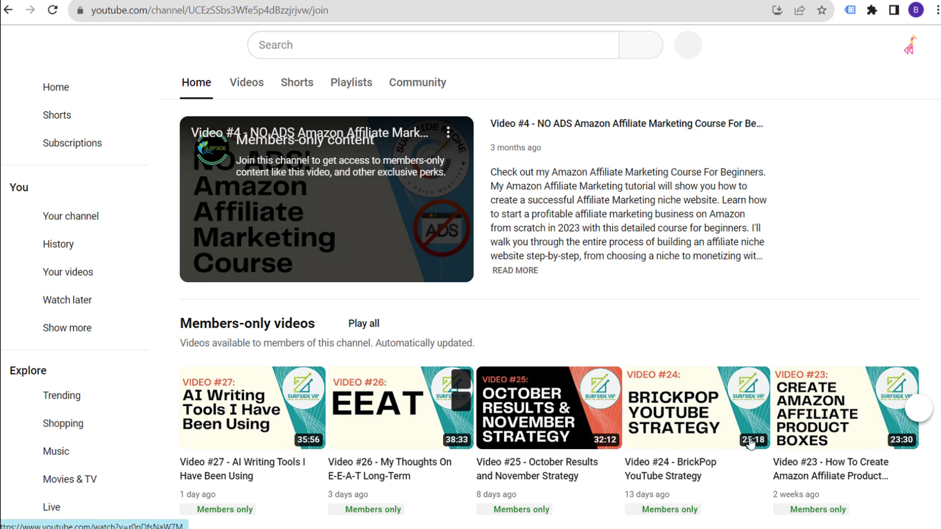
left_click(920, 410)
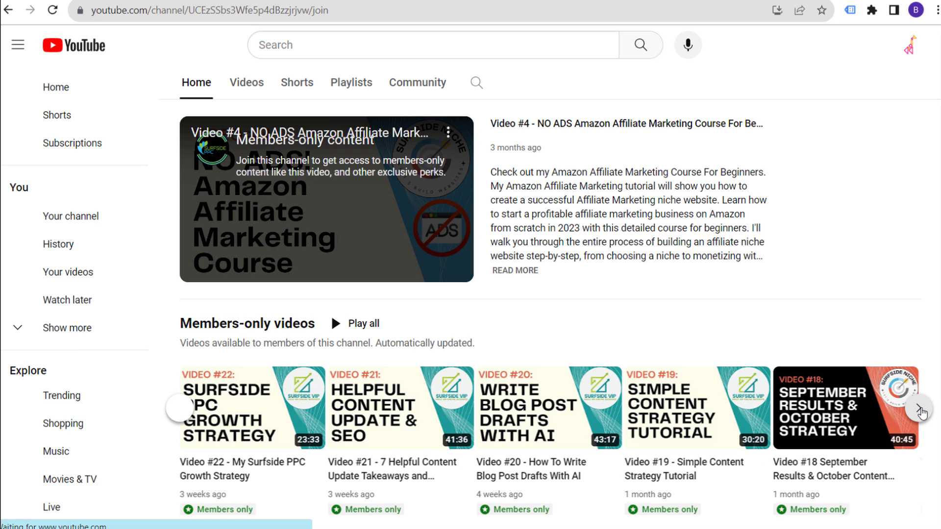
left_click(920, 409)
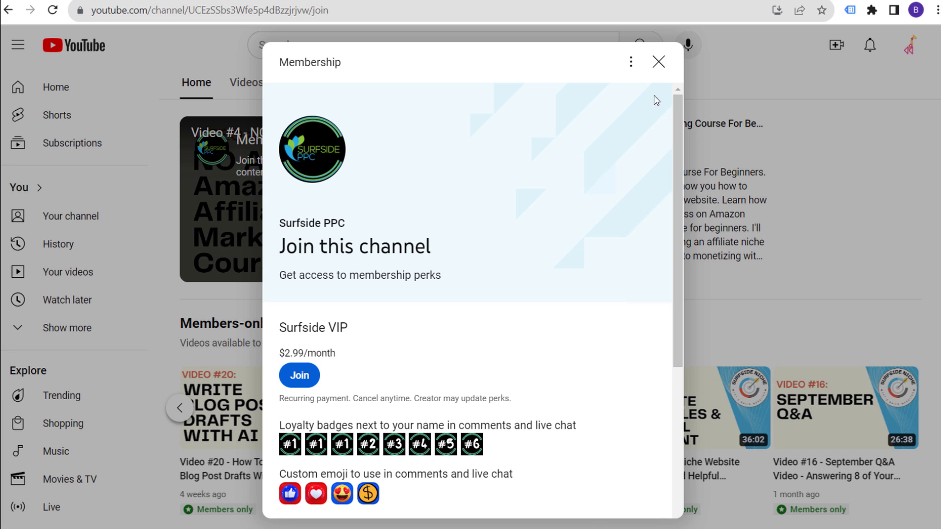
left_click(657, 63)
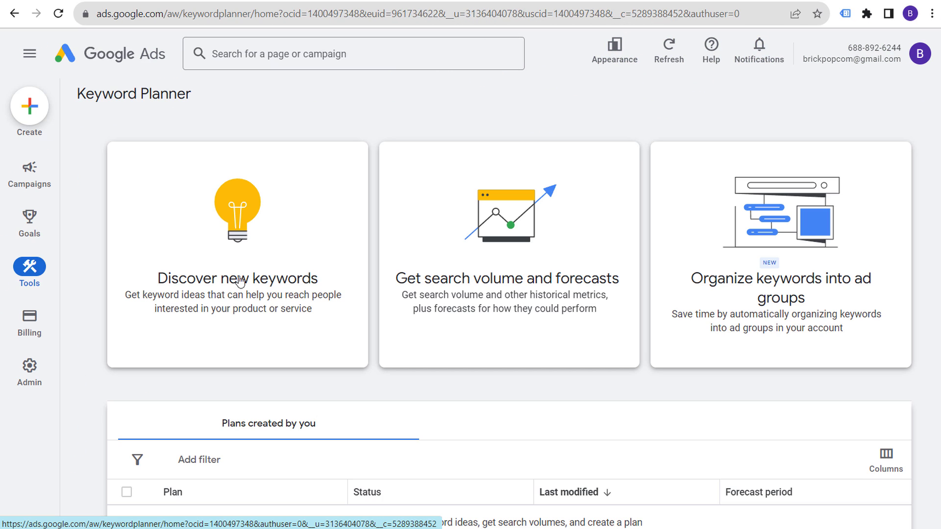
Start discovering new keywords and add the seed keywords "hvac company myrtle beach" and "ac repair myrtle beach".
left_click(246, 241)
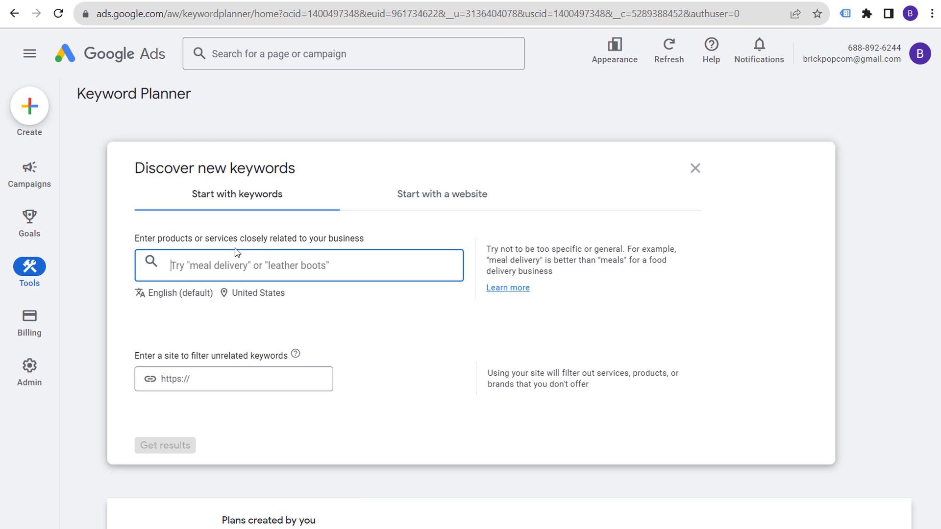
type("hvac ")
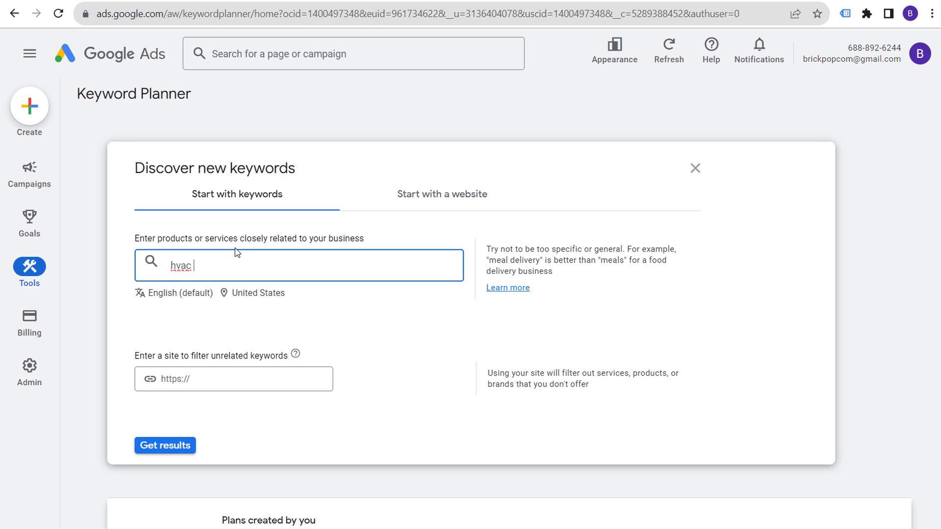
type("company myrtle beach")
key("Return")
type("ac repair ")
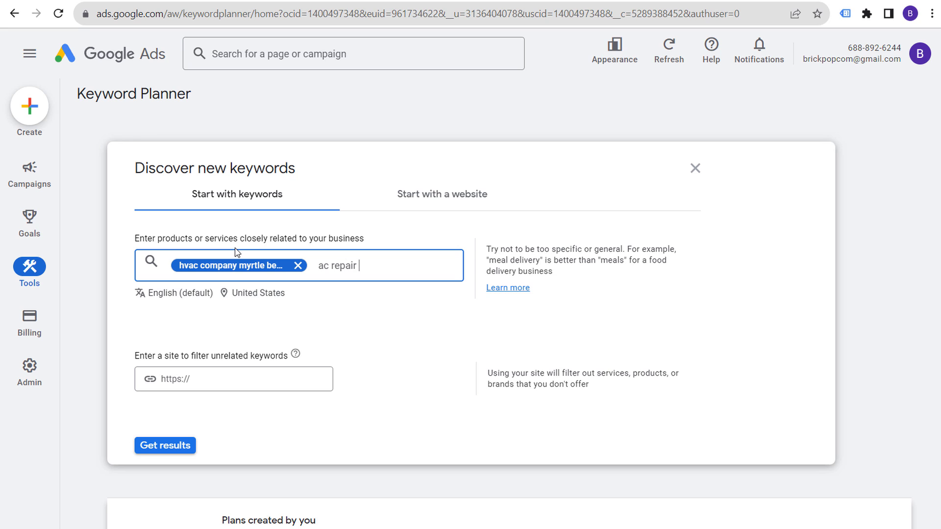
type("myrtle beach")
key("Return")
Add the seed keywords "ac repair" and "hvac company" and get the keyword ideas.
type("ac ")
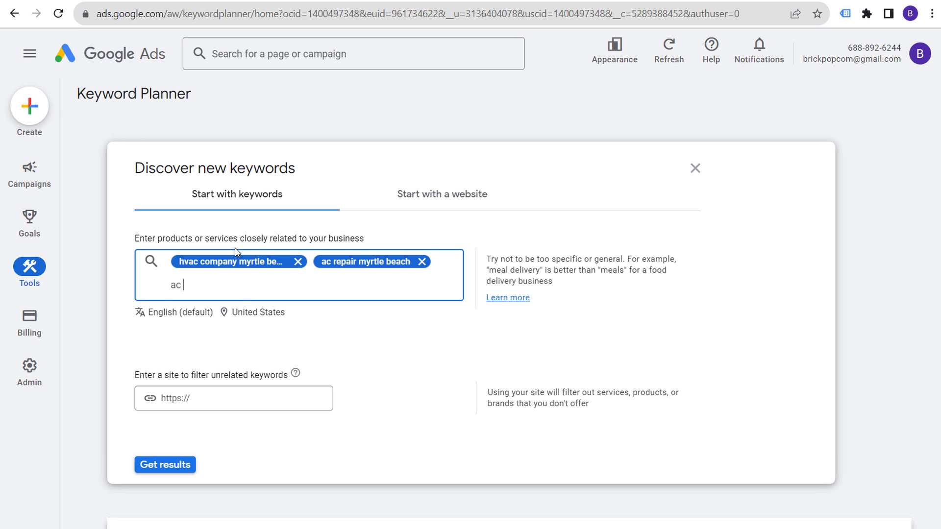
type("repair")
key("Return")
type("hvac")
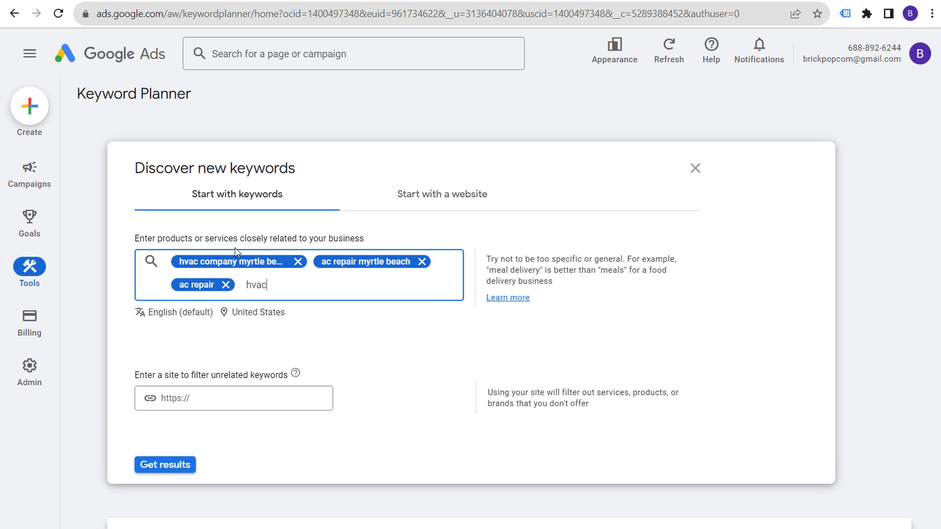
type(" company")
key("Return")
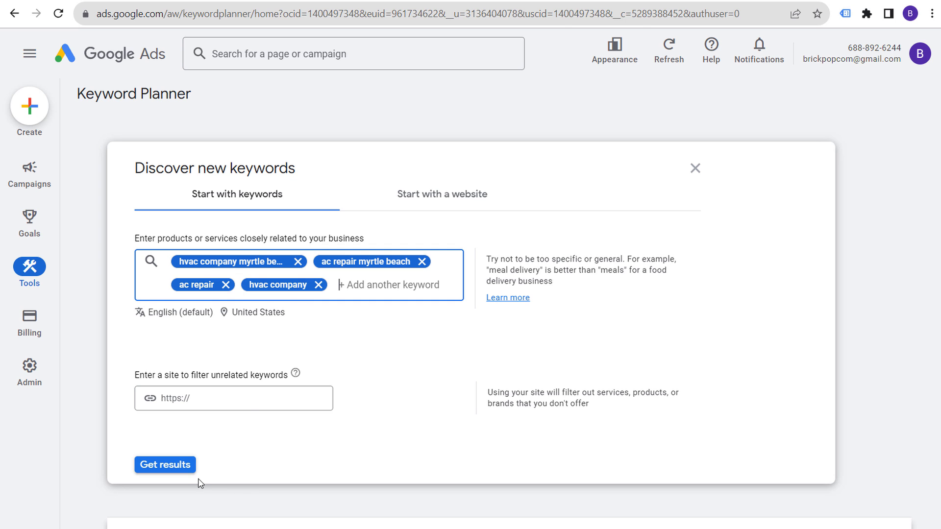
left_click(187, 471)
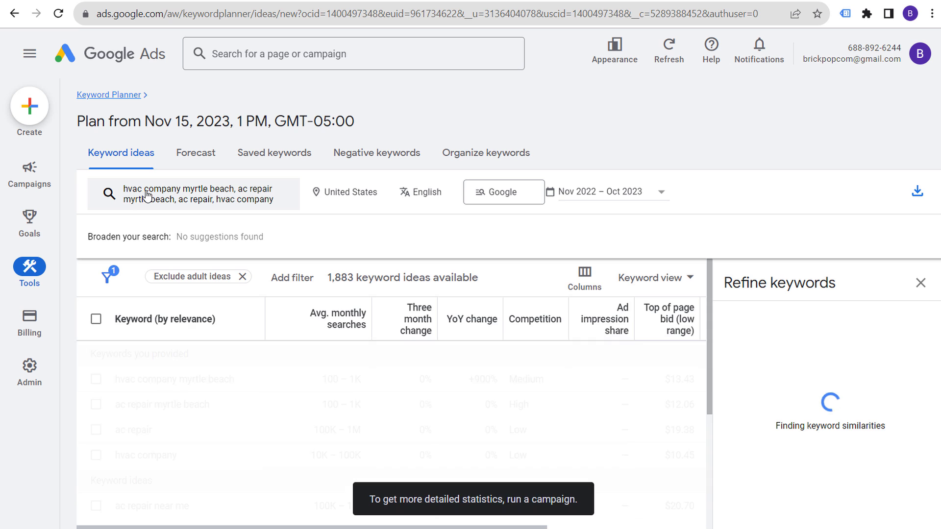
Replace the United States target location with the Florence-Myrtle Beach SC Nielsen DMA region and save it.
left_click(372, 195)
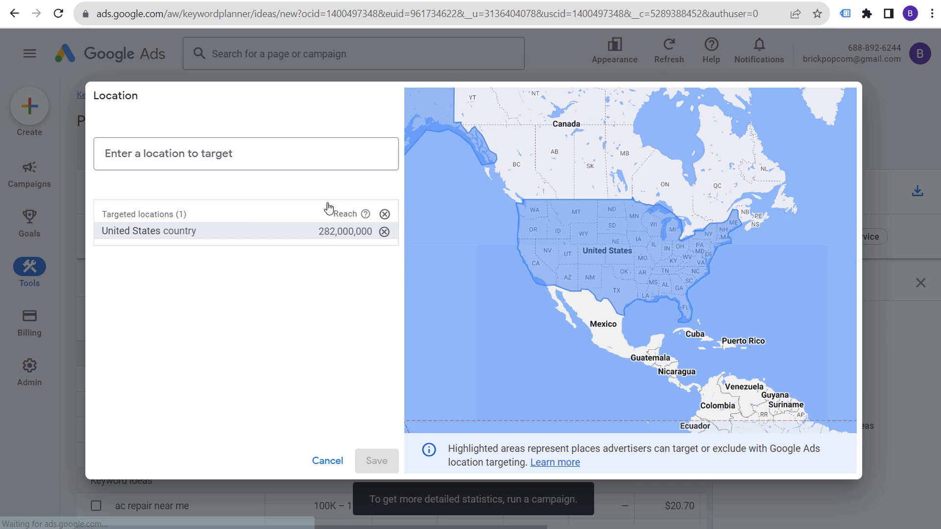
left_click(384, 231)
left_click(241, 152)
type("myrtl")
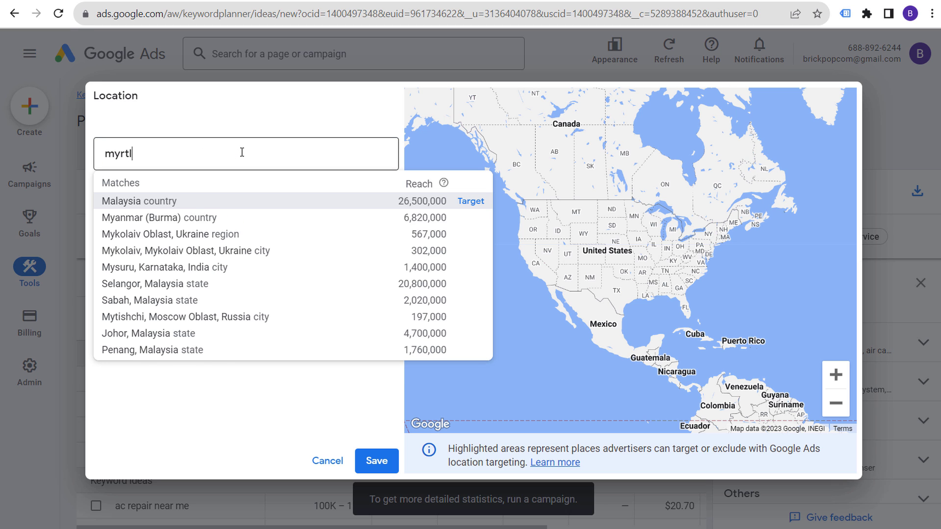
type("e")
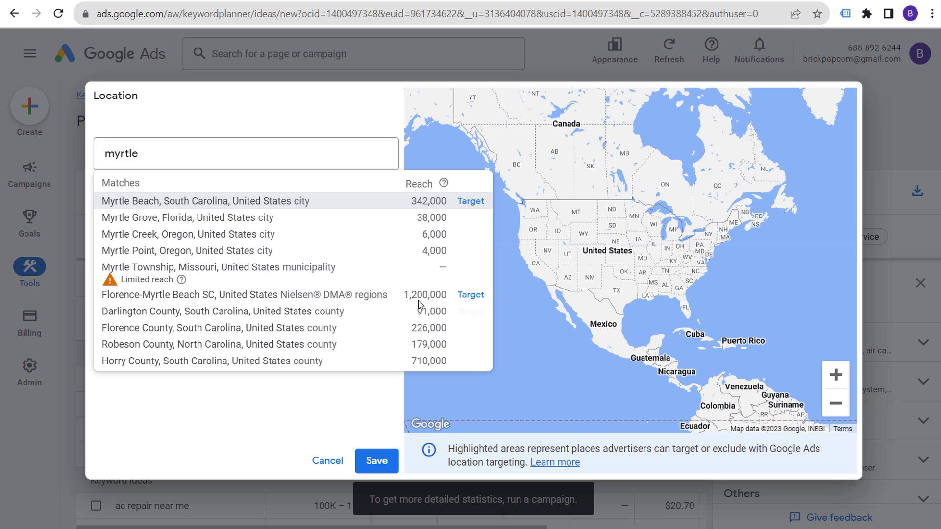
left_click(468, 295)
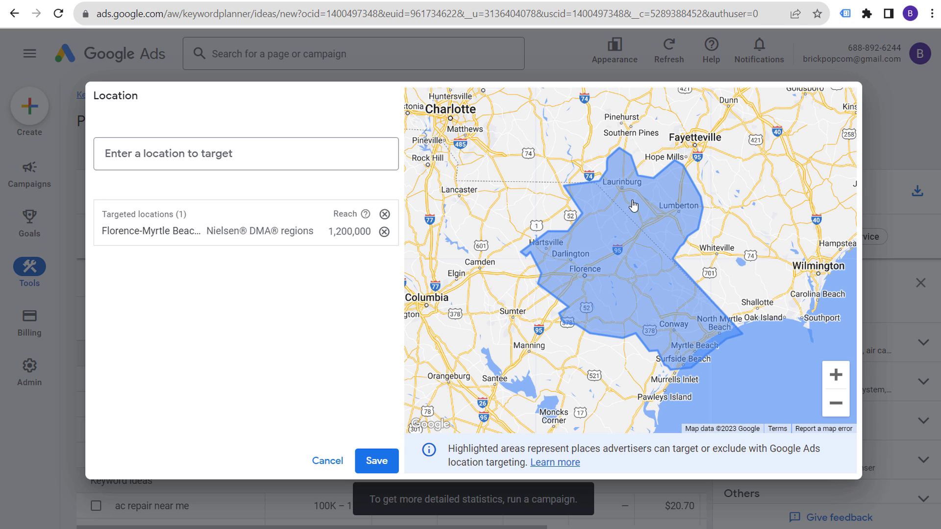
left_click(376, 461)
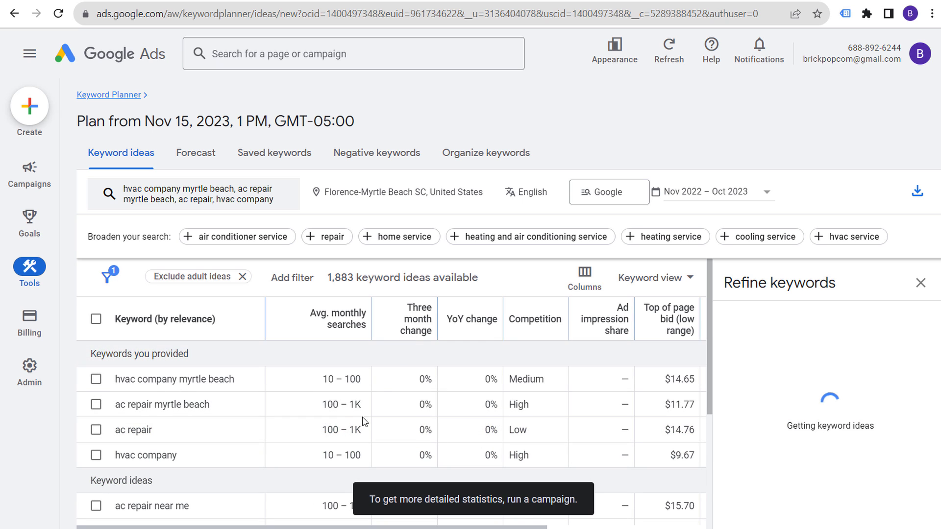
Examine the average monthly searches, the low and high top-of-page bids, and the related keyword ideas such as "ac repair near me".
mouse_move(337, 316)
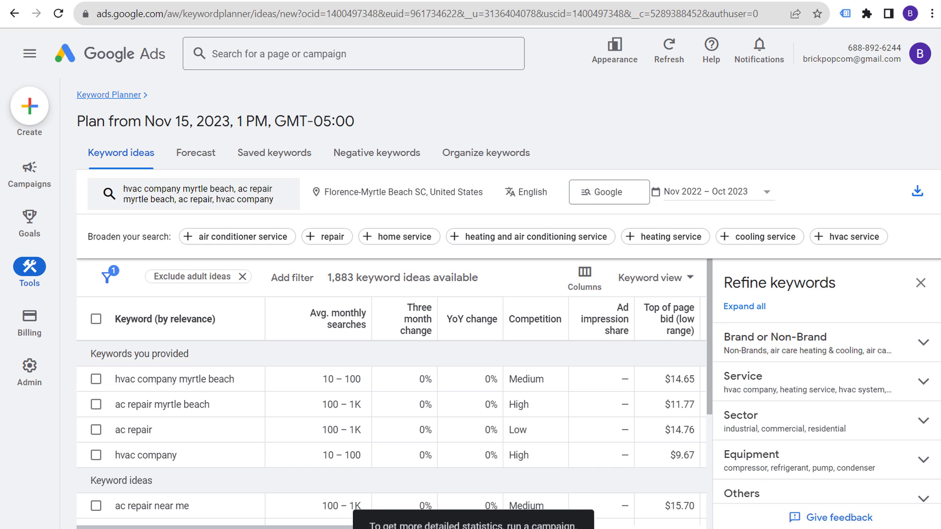
left_click_drag(490, 526, 625, 527)
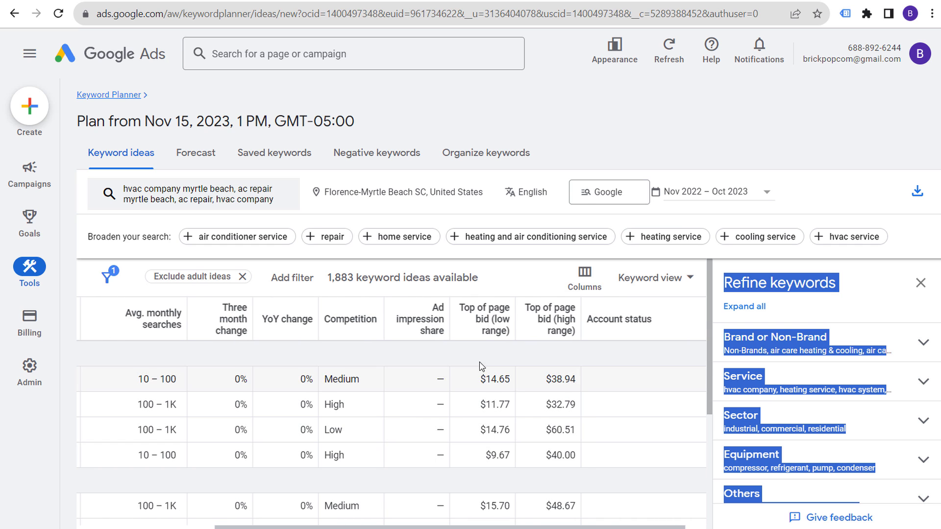
mouse_move(496, 318)
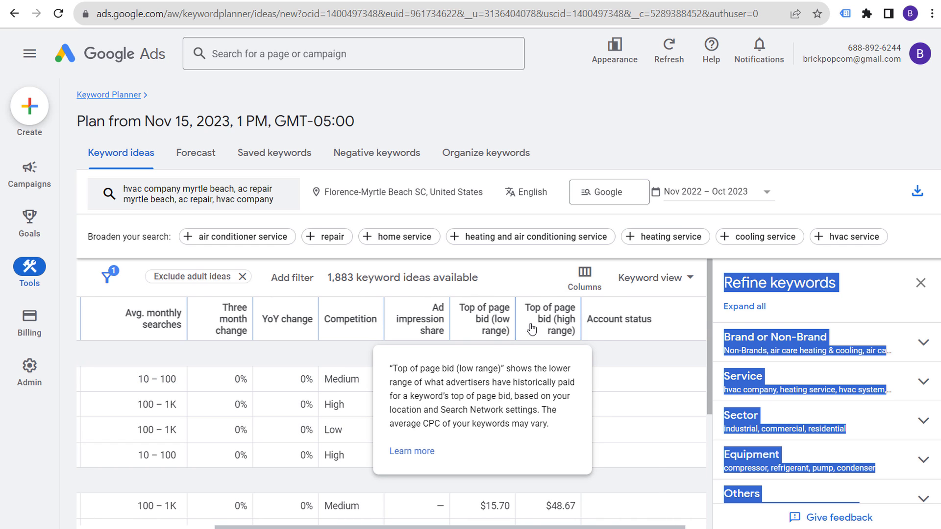
mouse_move(539, 325)
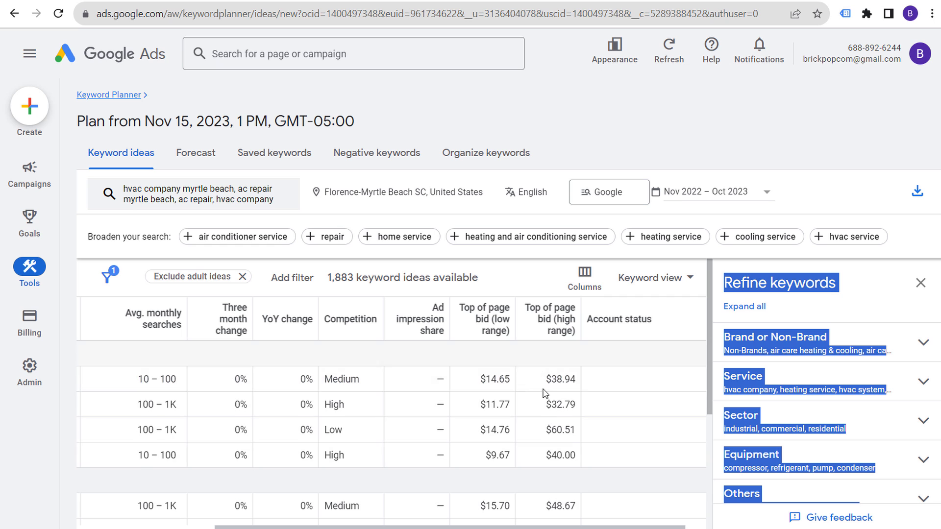
scroll(550, 385, "down", 3)
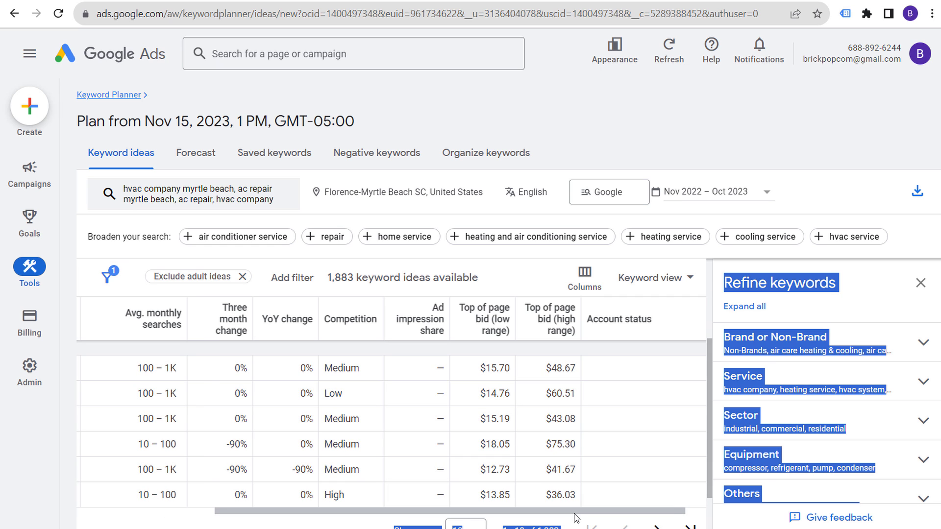
left_click(565, 490)
left_click_drag(570, 512, 294, 510)
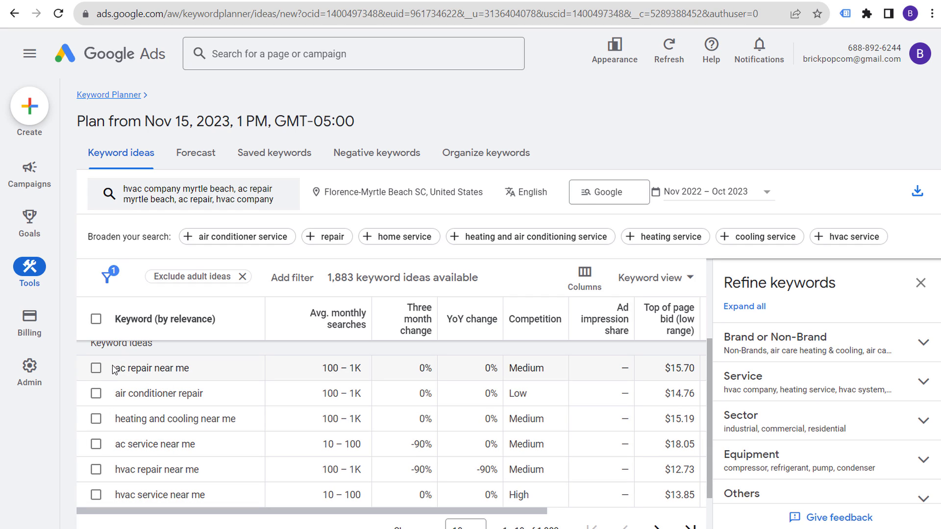
left_click_drag(112, 368, 201, 367)
left_click(230, 373)
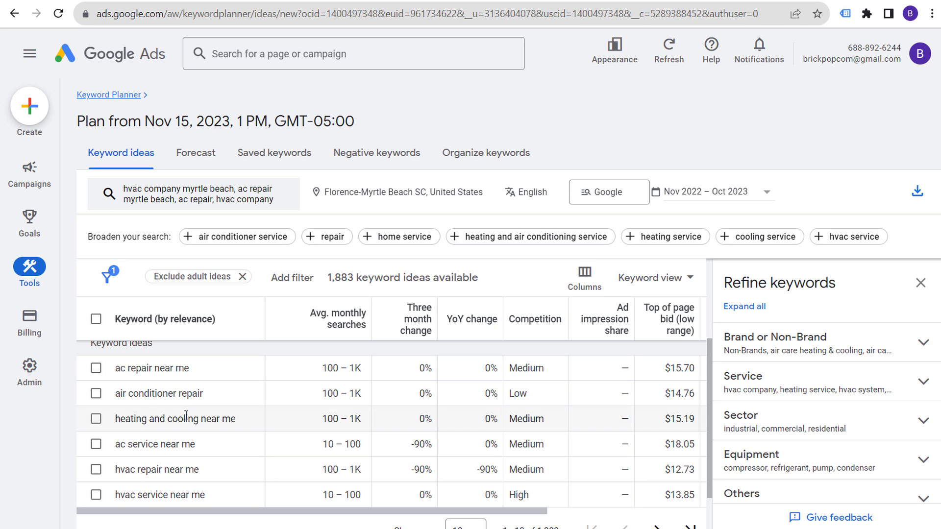
Sort the keywords by highest average monthly searches, review the range for "ac repair myrtle beach", and close the keyword refinement suggestions.
scroll(294, 440, "up", 3)
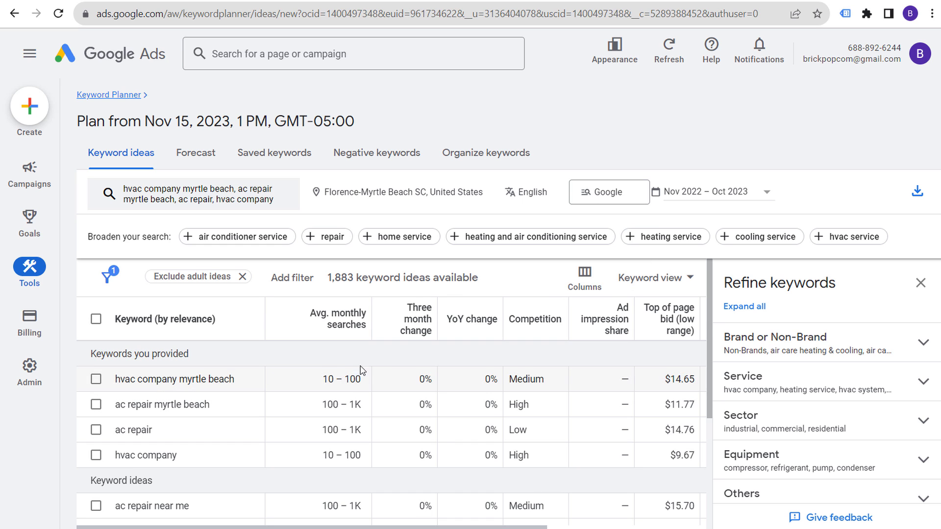
left_click(338, 319)
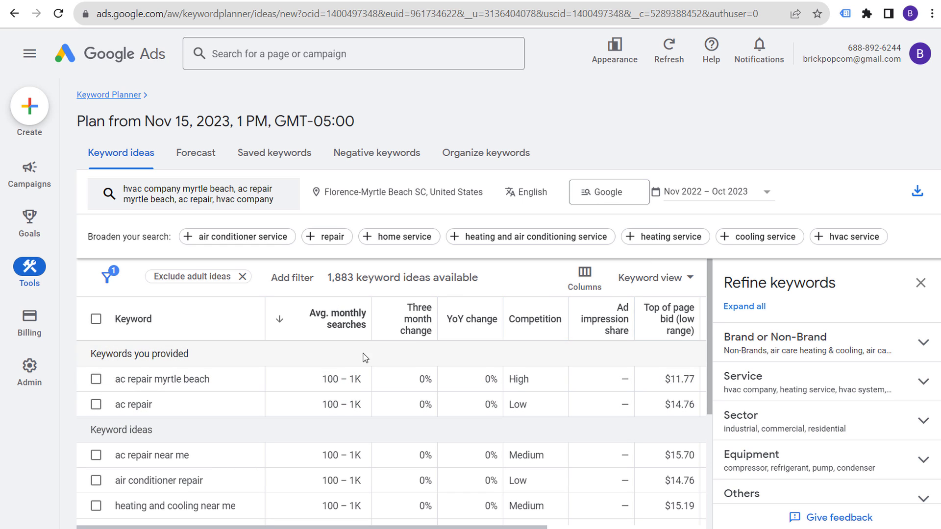
left_click_drag(320, 379, 365, 385)
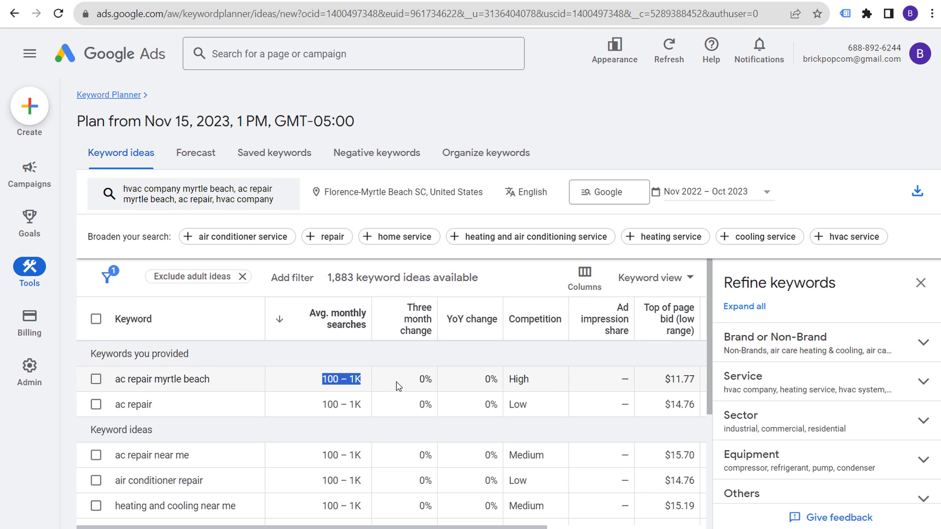
left_click_drag(320, 382, 373, 385)
left_click(375, 385)
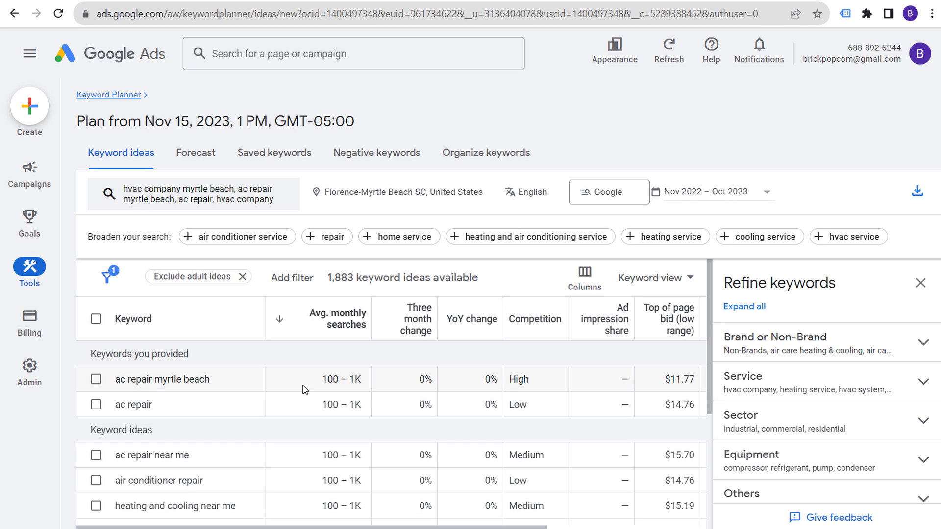
left_click_drag(301, 387, 425, 391)
left_click(425, 391)
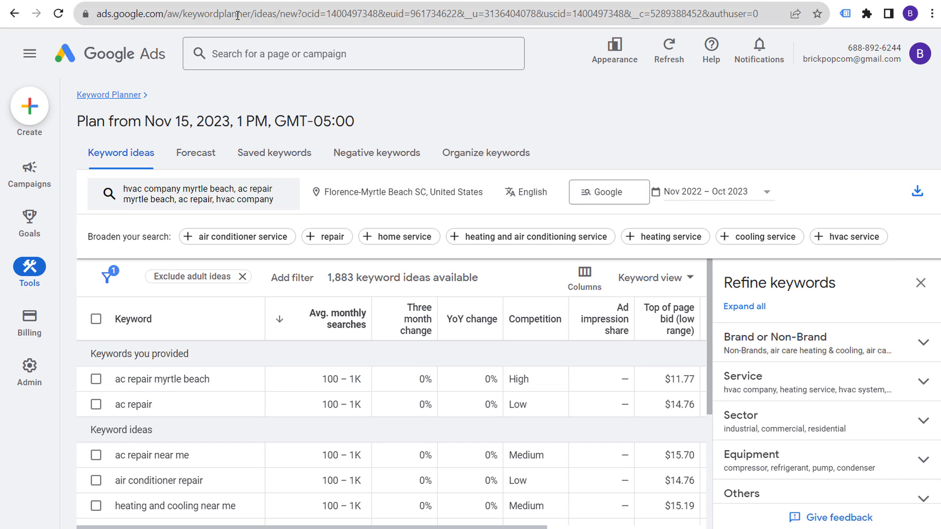
left_click(927, 288)
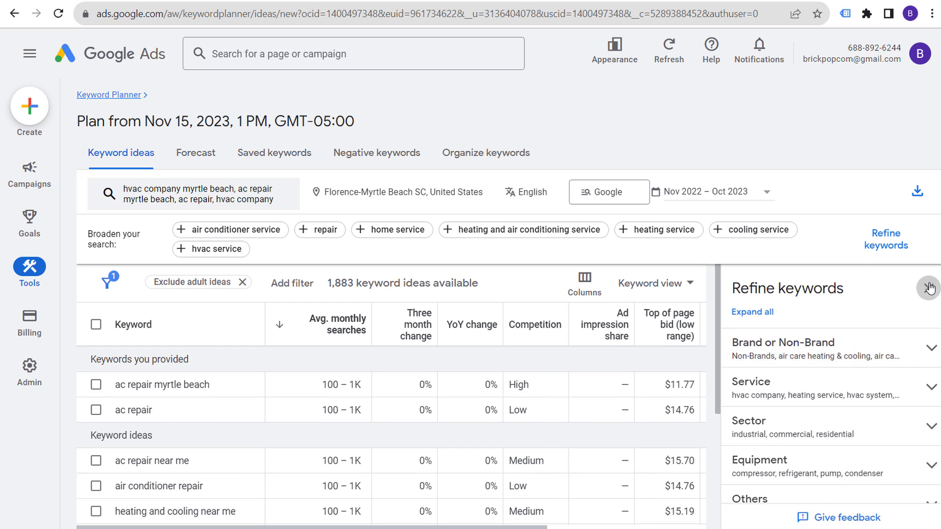
Open the campaigns overview and start creating a new campaign.
mouse_move(33, 181)
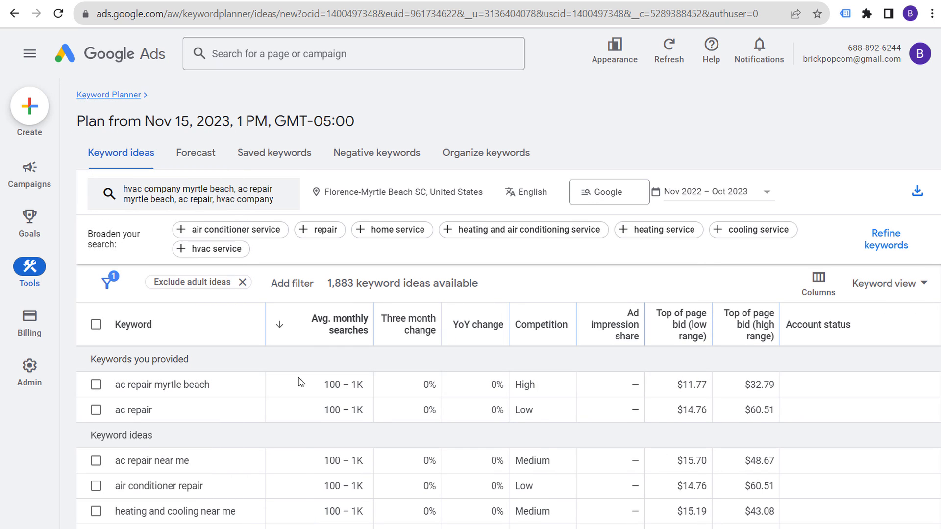
left_click(109, 173)
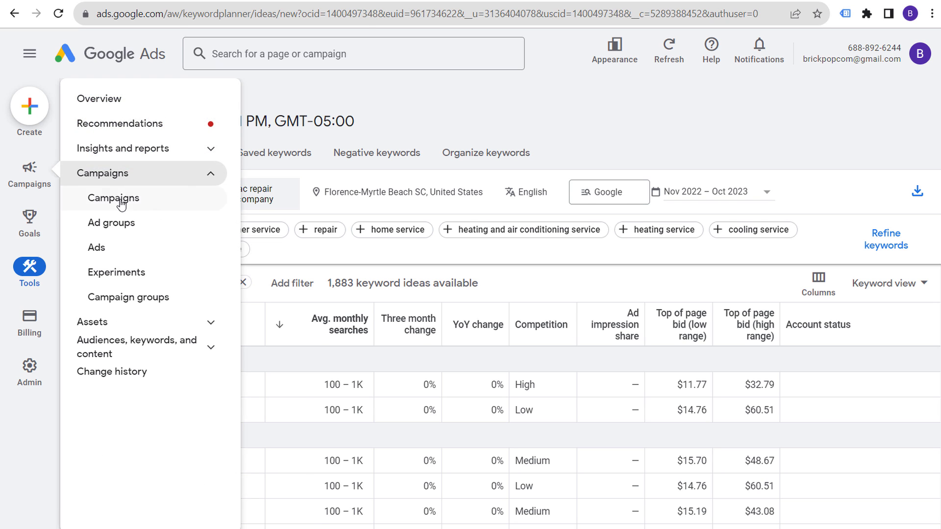
left_click(121, 201)
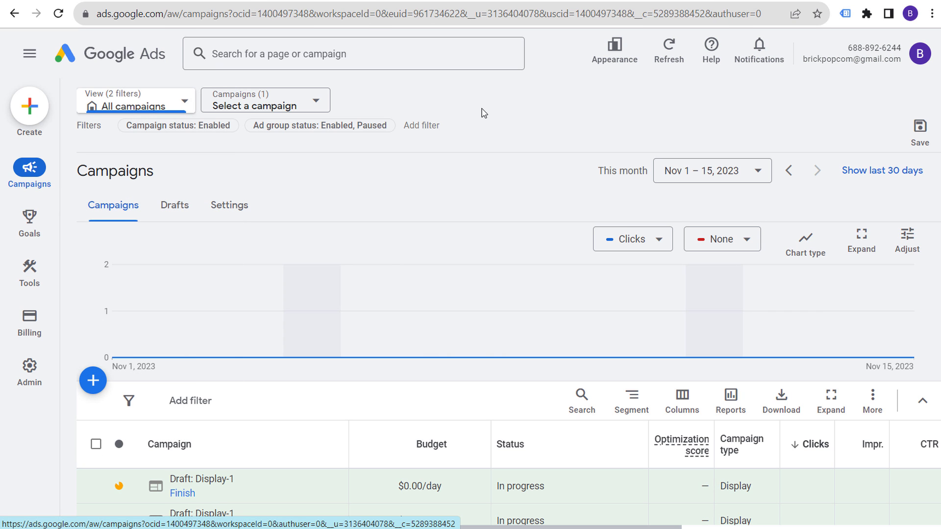
scroll(508, 269, "down", 3)
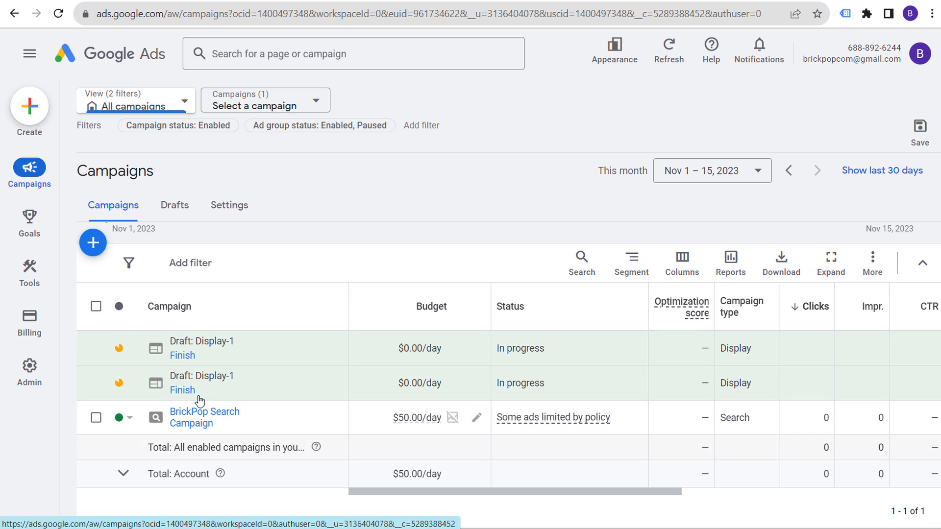
left_click(93, 245)
left_click(122, 256)
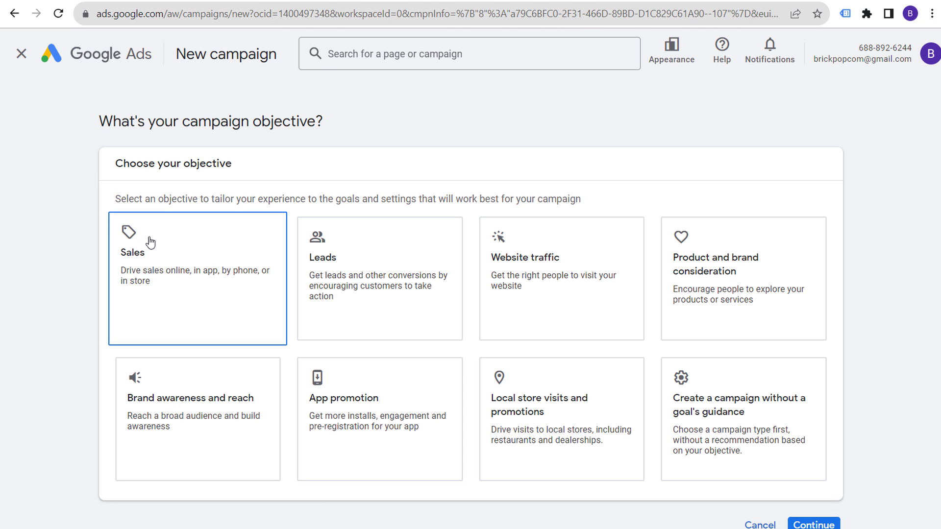
Choose the Leads objective, accept its account-default conversion goals, and select Search as the campaign type.
left_click(395, 289)
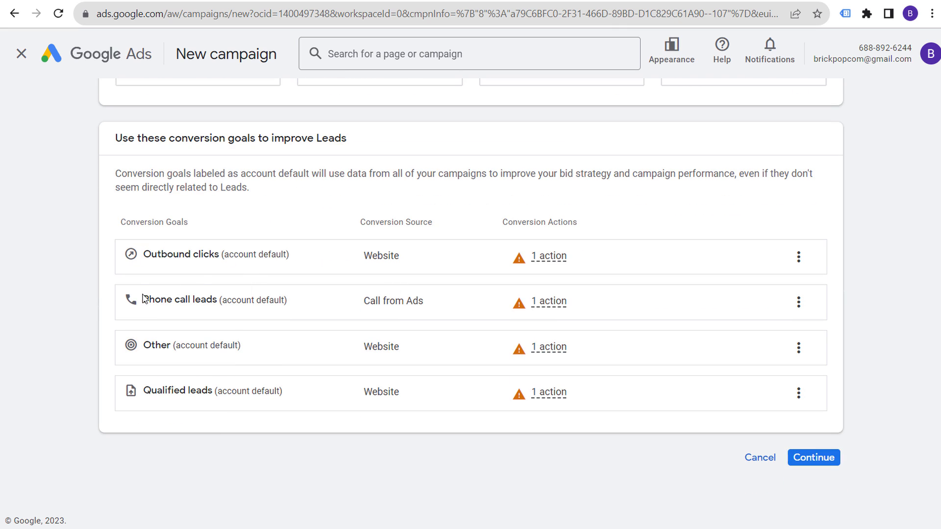
left_click_drag(146, 348, 237, 347)
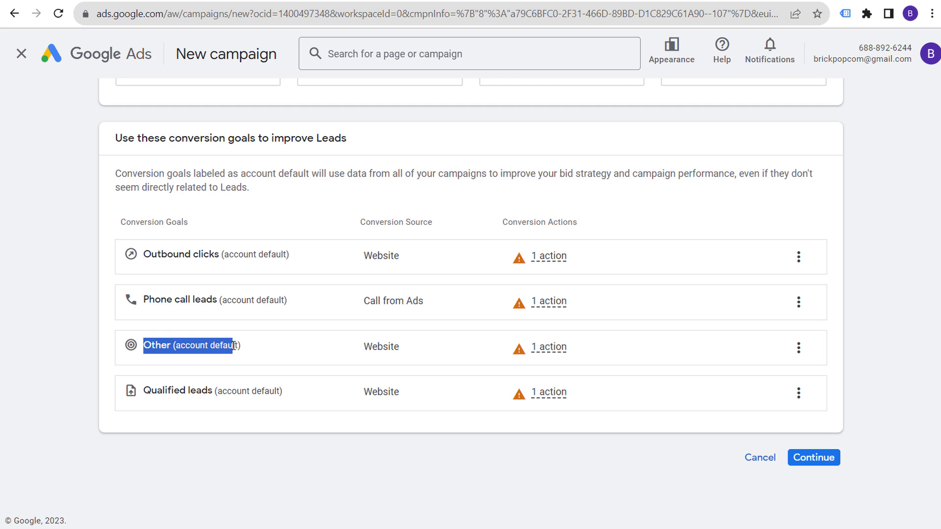
left_click(269, 351)
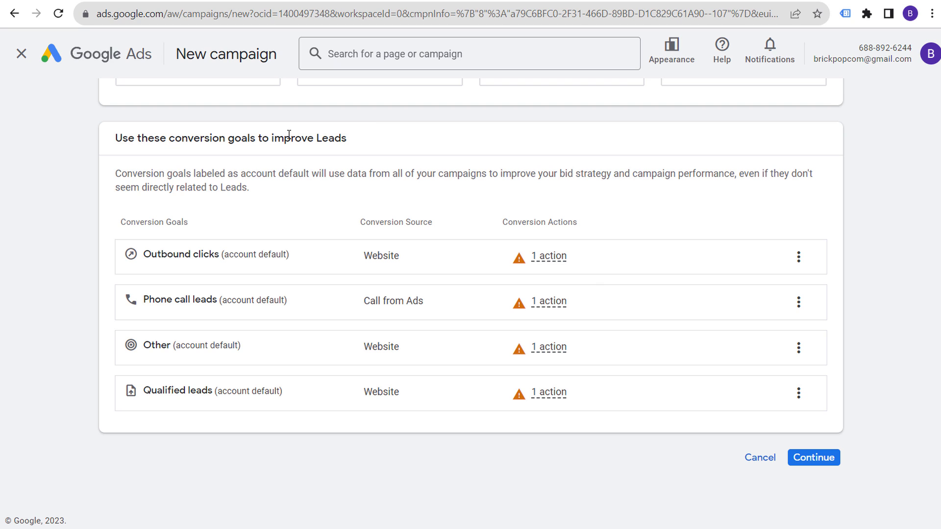
left_click(813, 457)
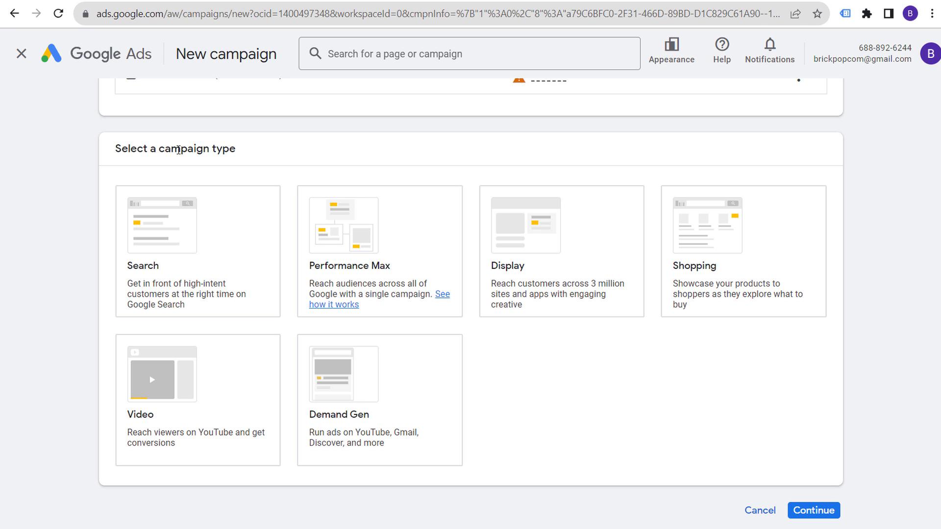
left_click(196, 245)
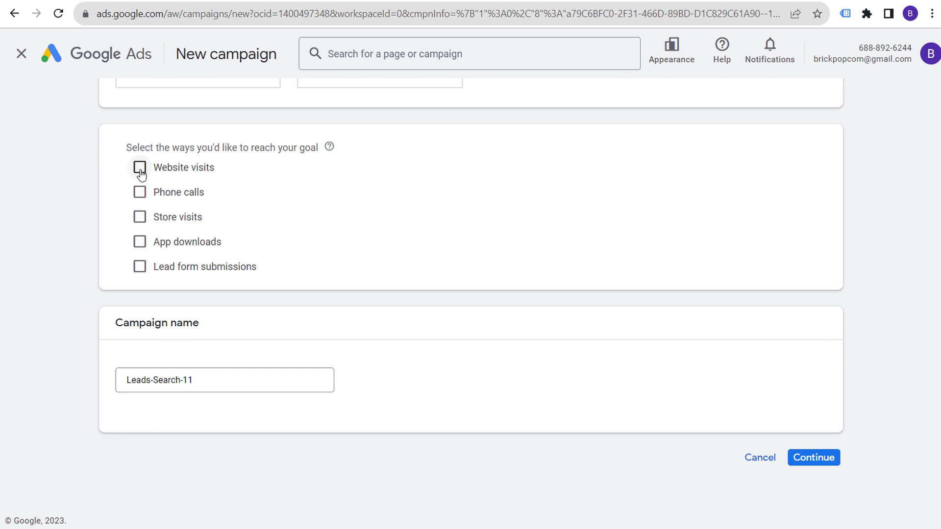
left_click(156, 172)
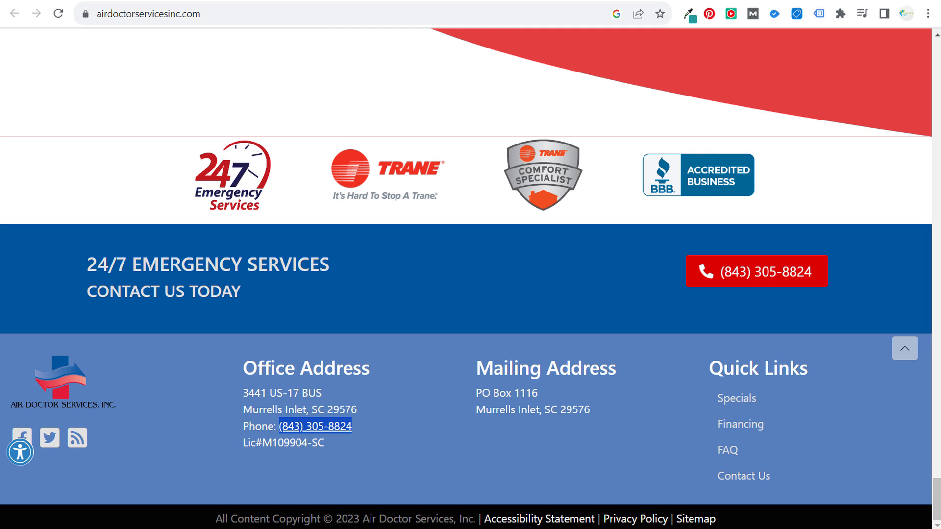
left_click(218, 8)
key("ctrl+c")
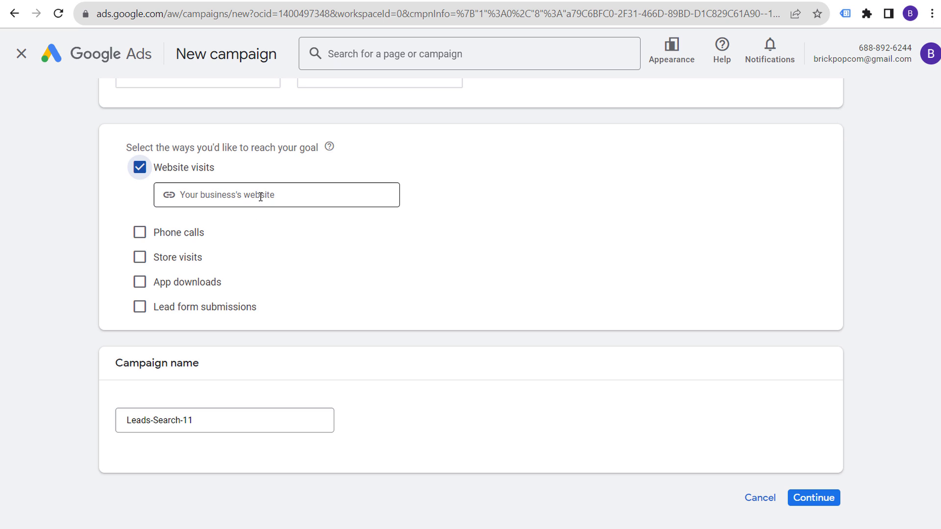
left_click(260, 196)
key("ctrl+v")
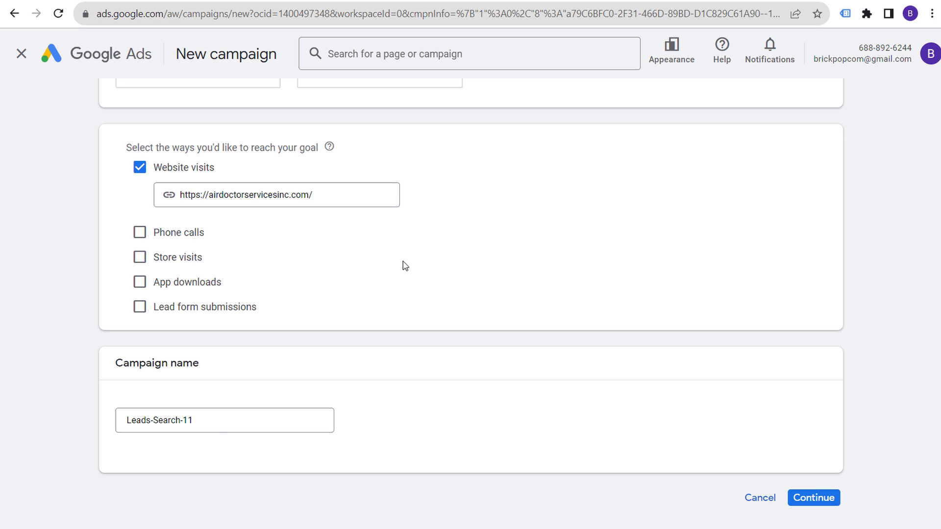
Name the campaign "Local Business Service Google Ads Campaign Example" and continue to the bidding settings.
left_click_drag(225, 424, 113, 414)
type("Local ")
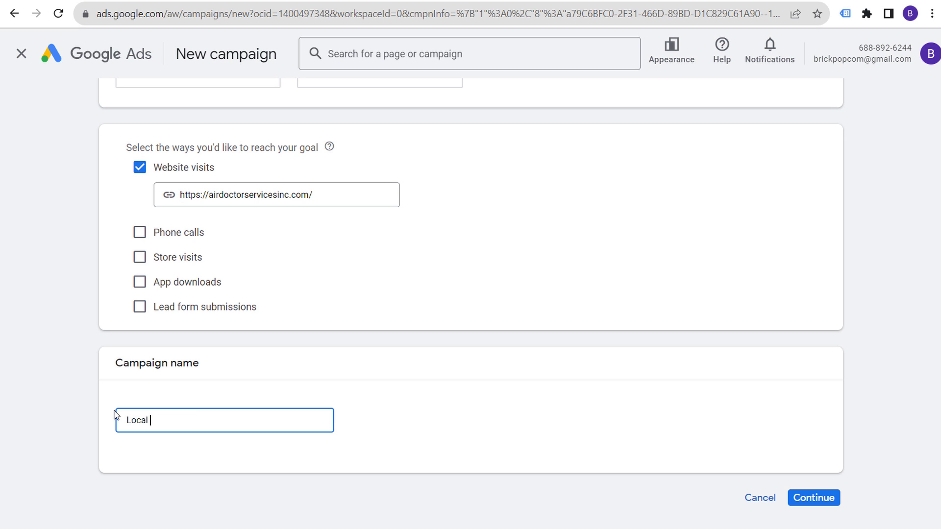
type("Business Servece Google Ads Camp")
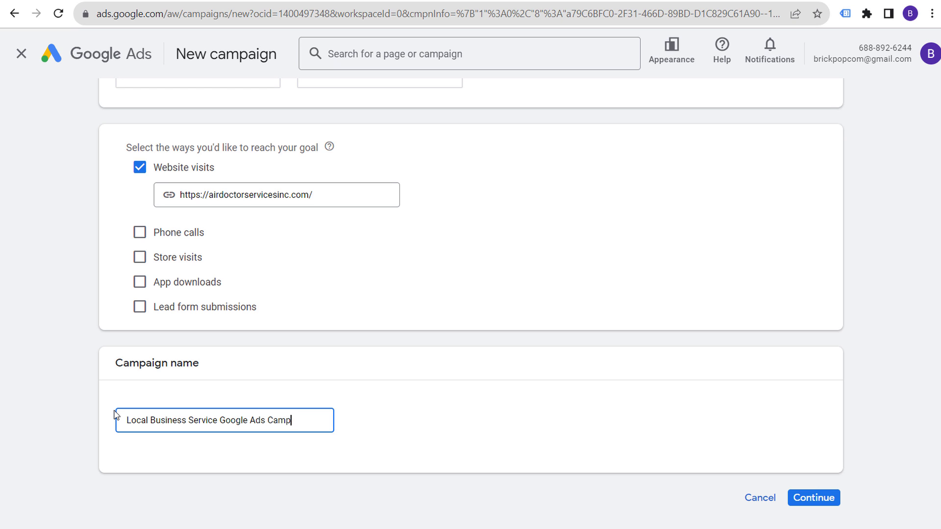
type("aign Example")
left_click(831, 498)
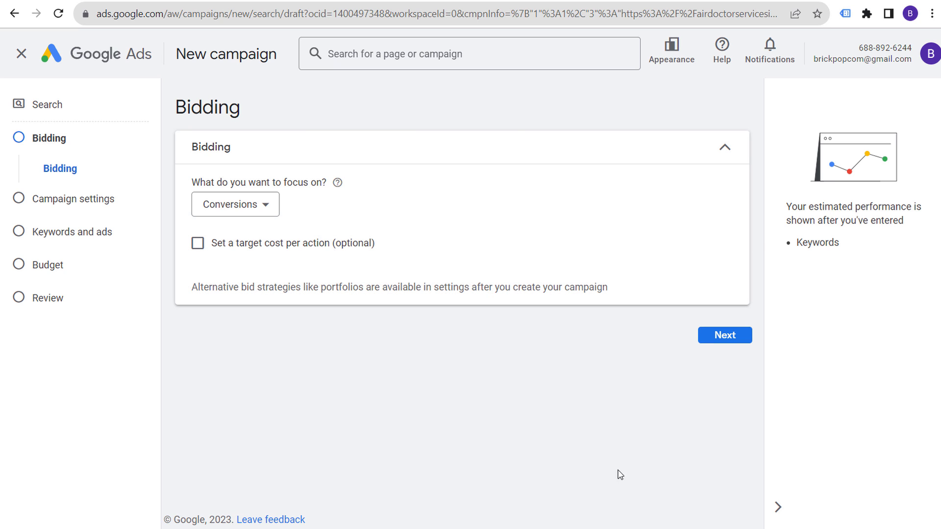
Switch to the Surfside PPC services page and review its PPC advertising offer, minimum budget and starting price.
key("alt+Tab")
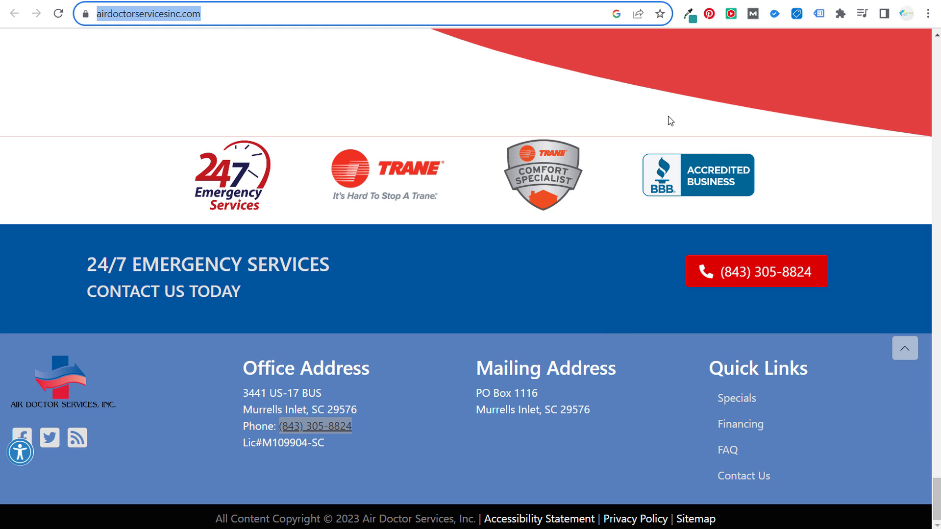
key("alt+Tab")
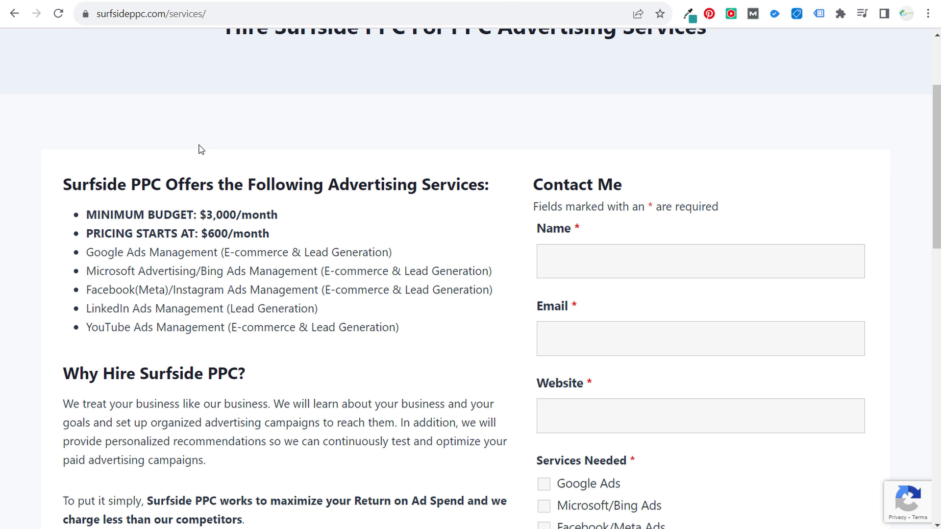
scroll(199, 147, "up", 2)
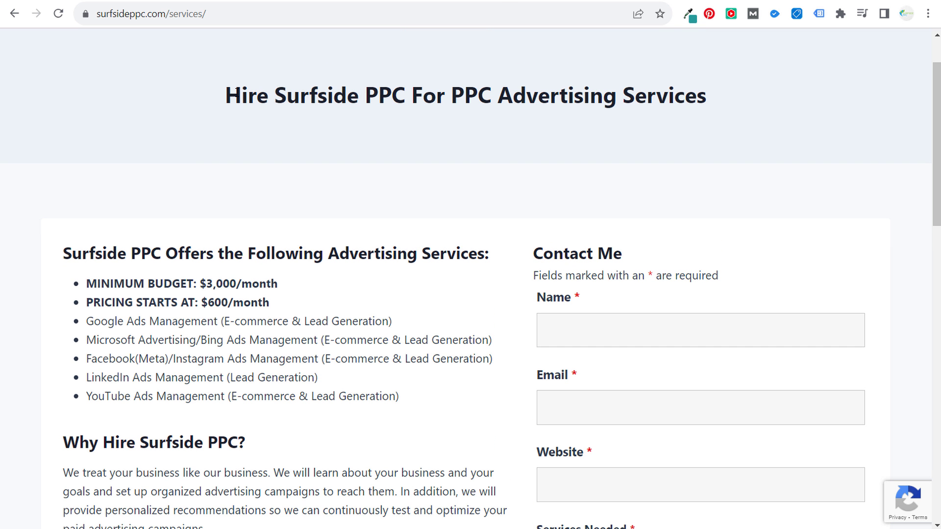
left_click_drag(225, 96, 584, 98)
left_click(585, 101)
left_click_drag(87, 283, 292, 289)
left_click(317, 289)
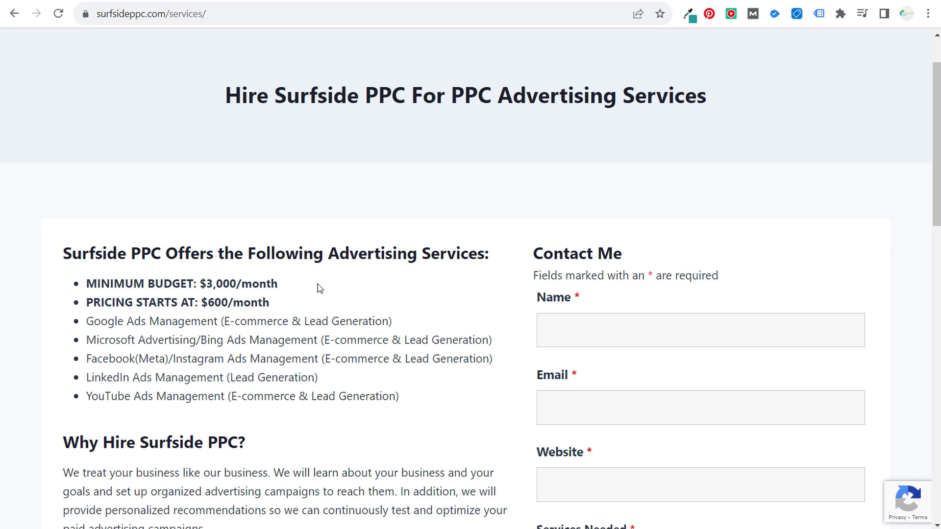
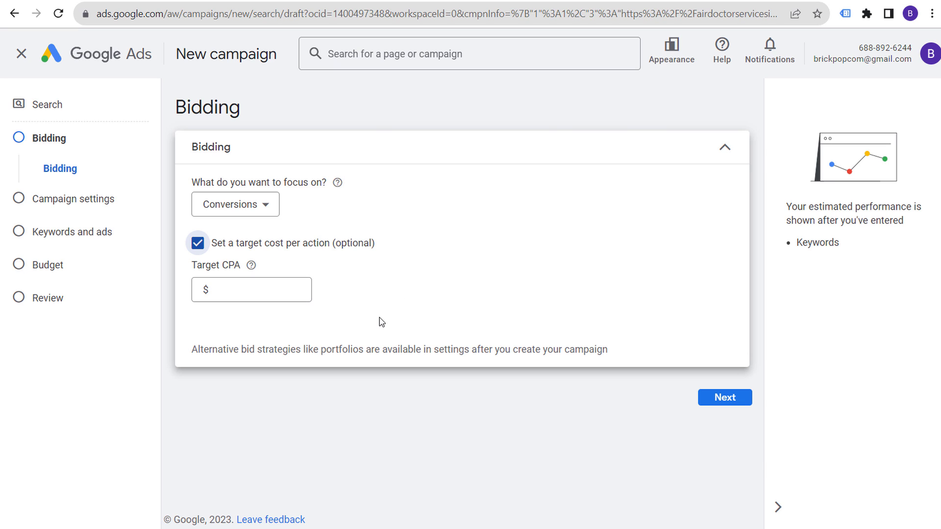
left_click(248, 290)
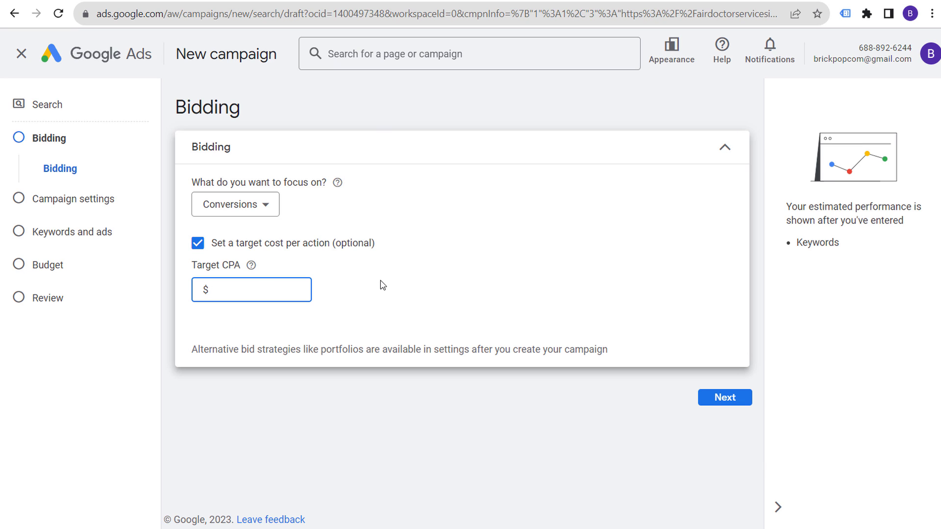
type("75.00")
key("ctrl+a")
key("BackSpace")
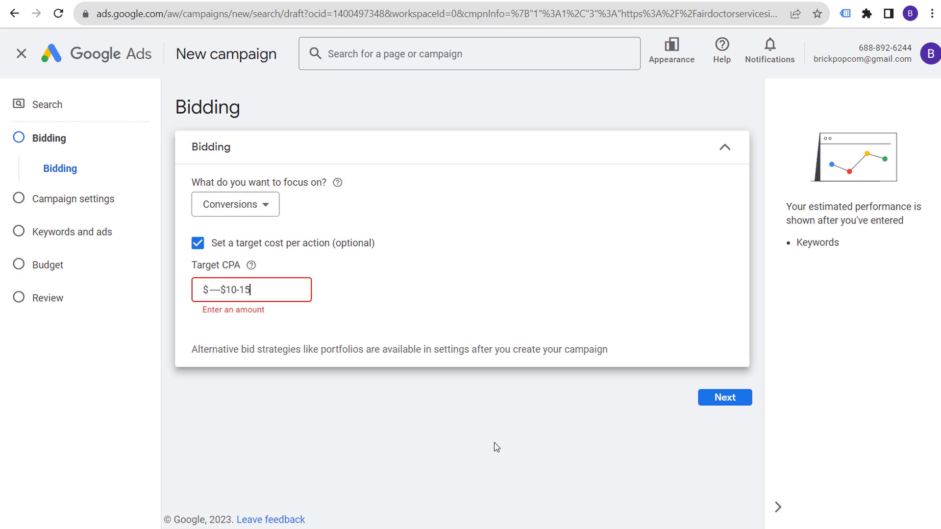
left_click_drag(258, 290, 204, 292)
key("BackSpace")
left_click(239, 249)
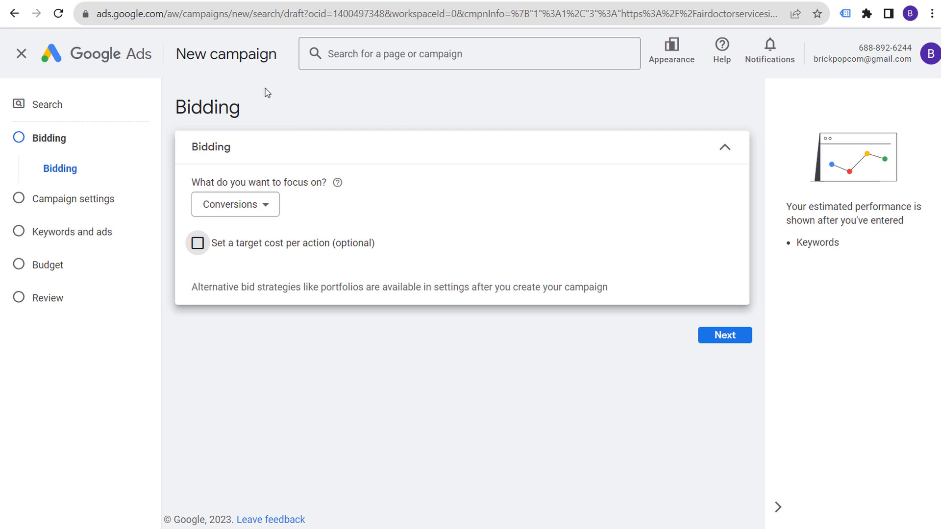
Continue to the campaign settings with bidding focused on conversions, and exclude the Google Display Network from the campaign.
left_click(713, 337)
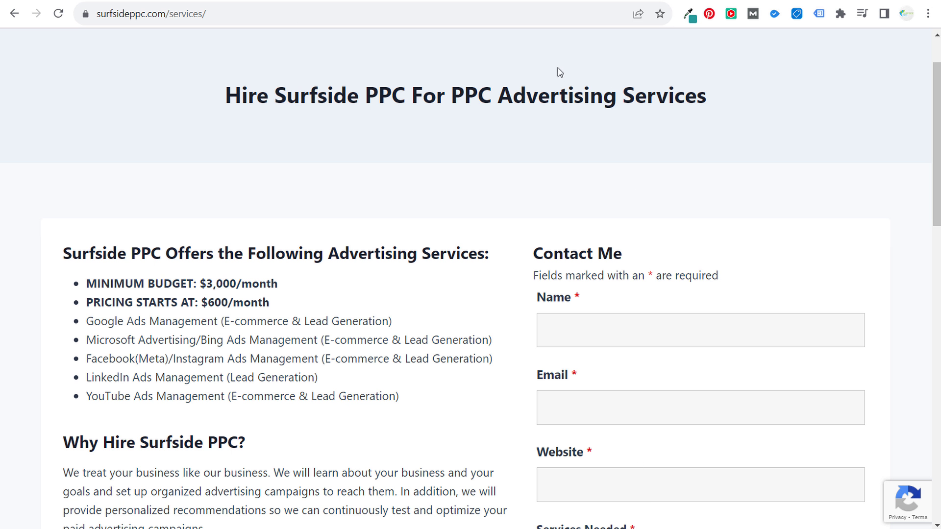
left_click(606, 2)
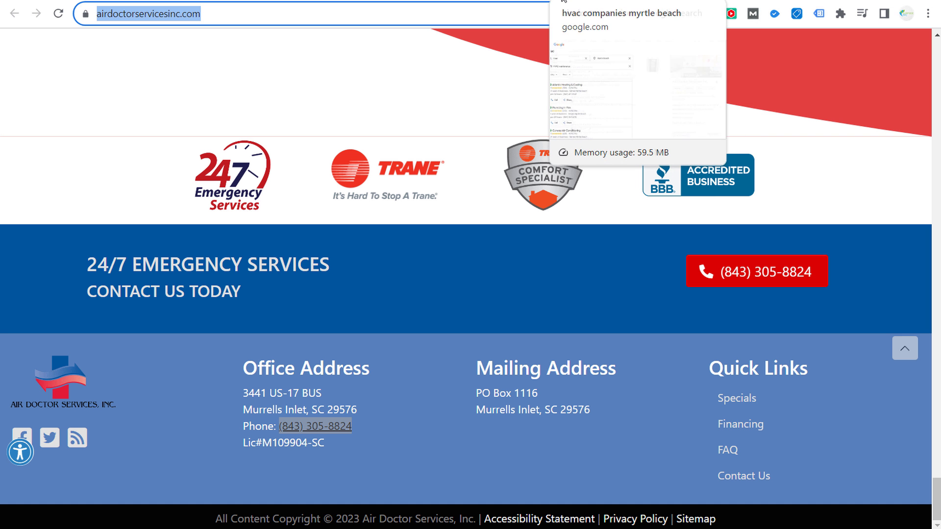
left_click(579, 2)
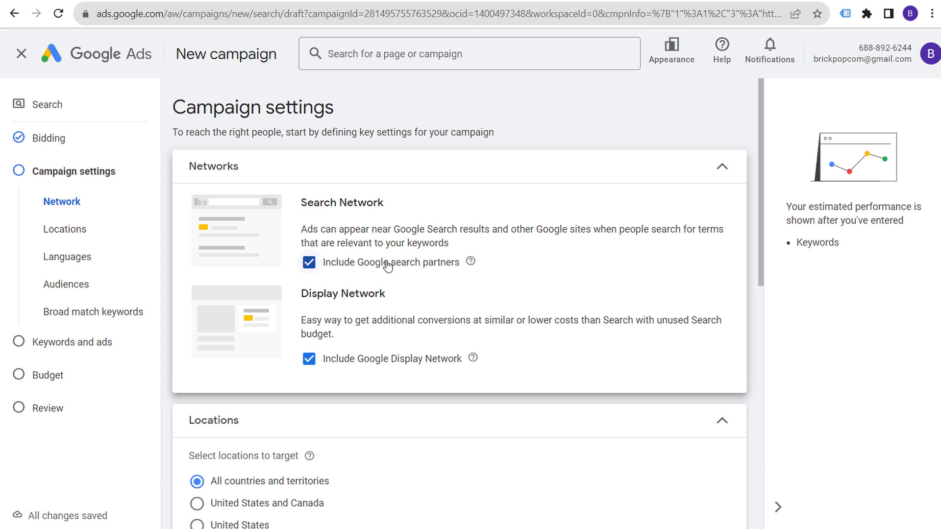
left_click(311, 358)
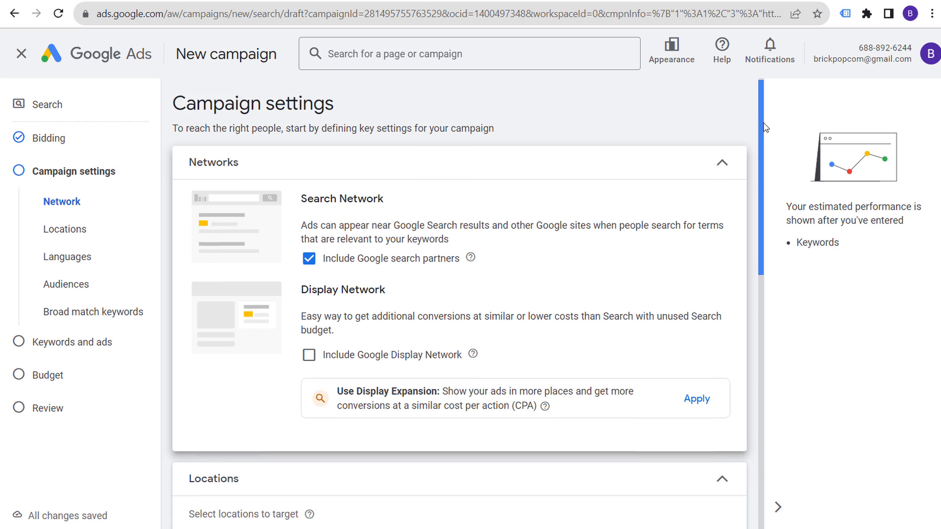
Target the Florence-Myrtle Beach SC Nielsen DMA region, limited to people in or regularly in the targeted locations.
left_click_drag(766, 103, 771, 245)
left_click(274, 307)
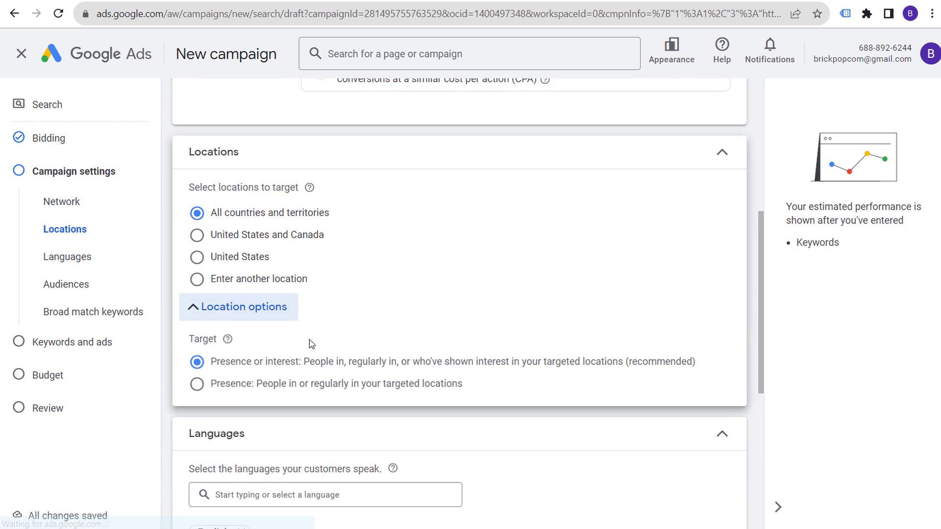
left_click(241, 389)
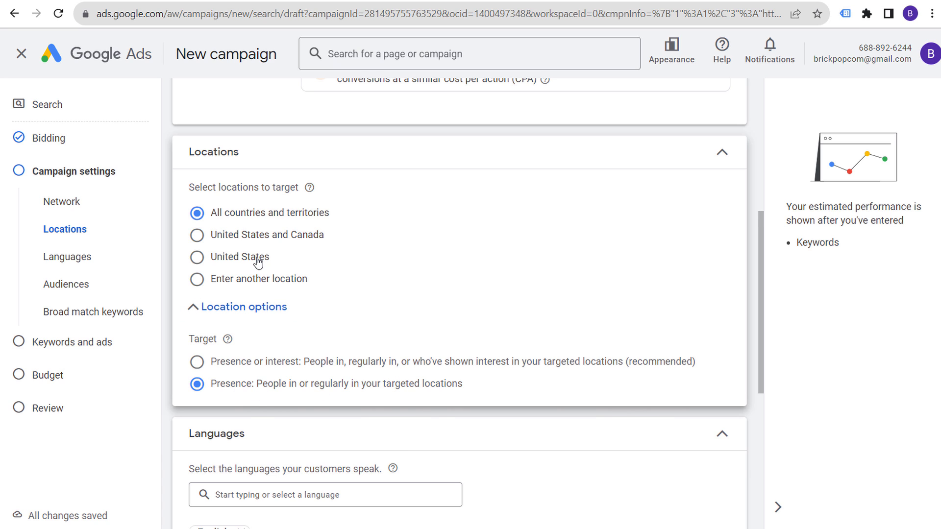
left_click(259, 278)
type("myrtle beach")
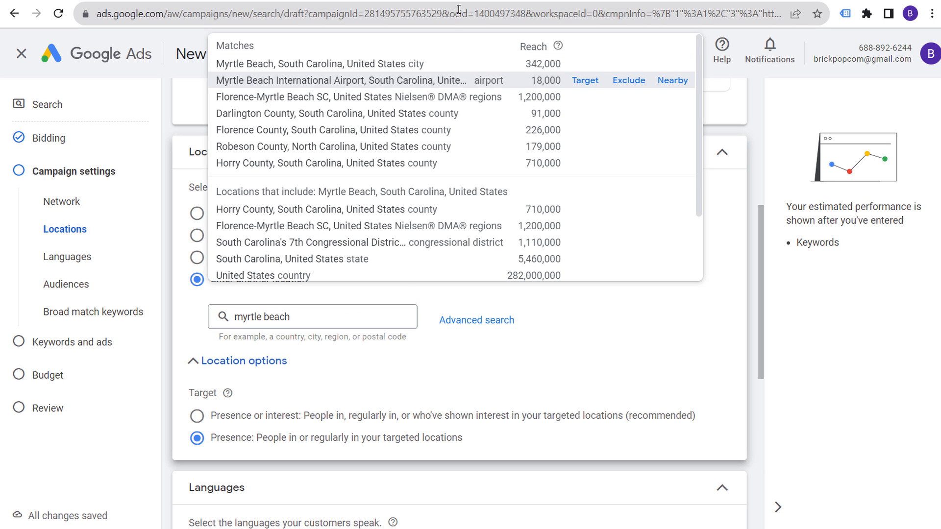
left_click(584, 99)
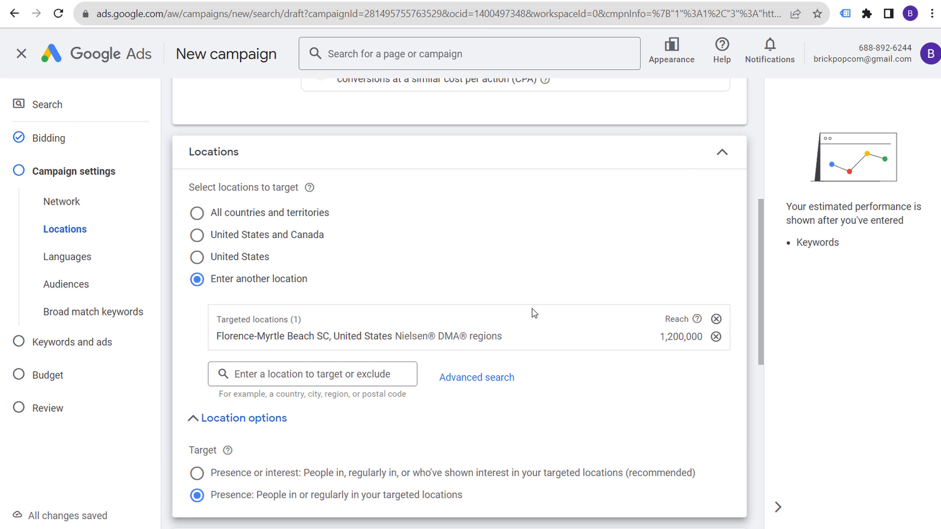
Review the targeted location, its presence option and the campaign's language setting.
scroll(648, 430, "down", 4)
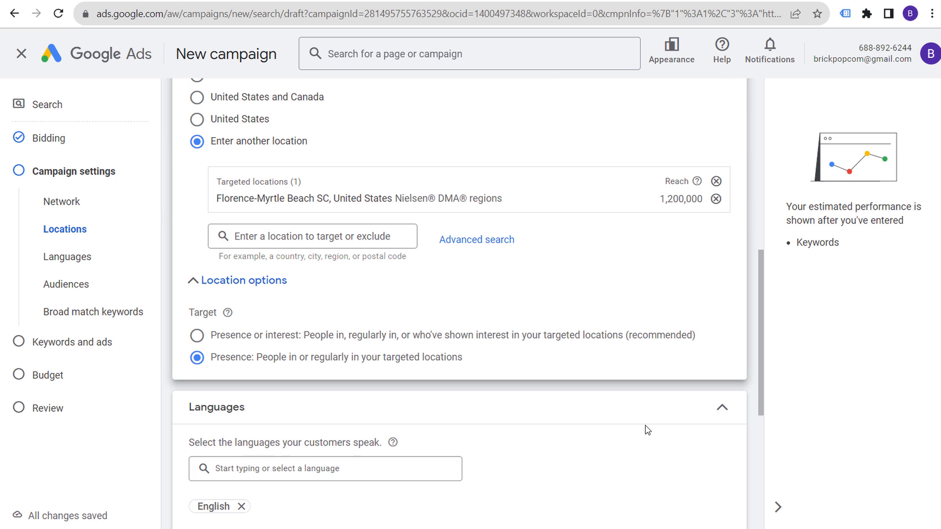
scroll(610, 417, "down", 2)
scroll(625, 352, "up", 3)
scroll(607, 247, "down", 3)
scroll(568, 211, "up", 2)
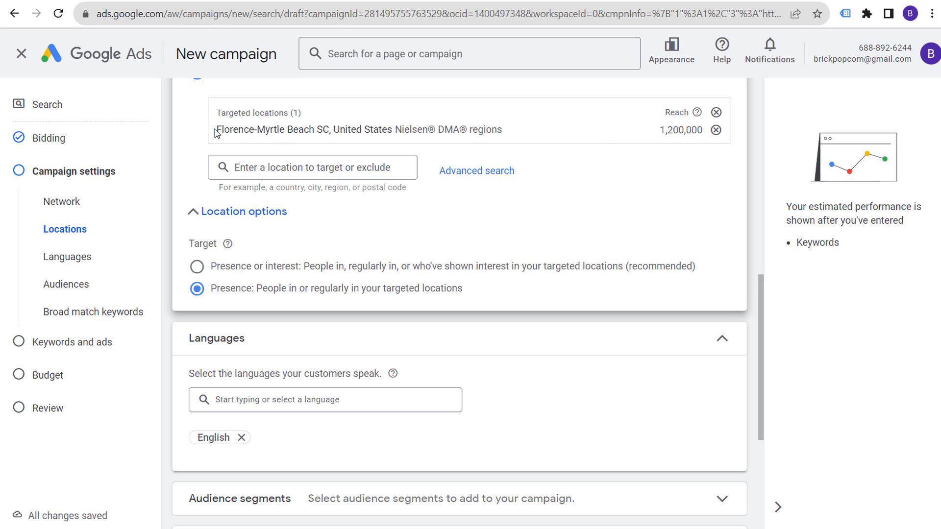
left_click_drag(217, 131, 507, 131)
left_click(611, 187)
scroll(624, 244, "down", 3)
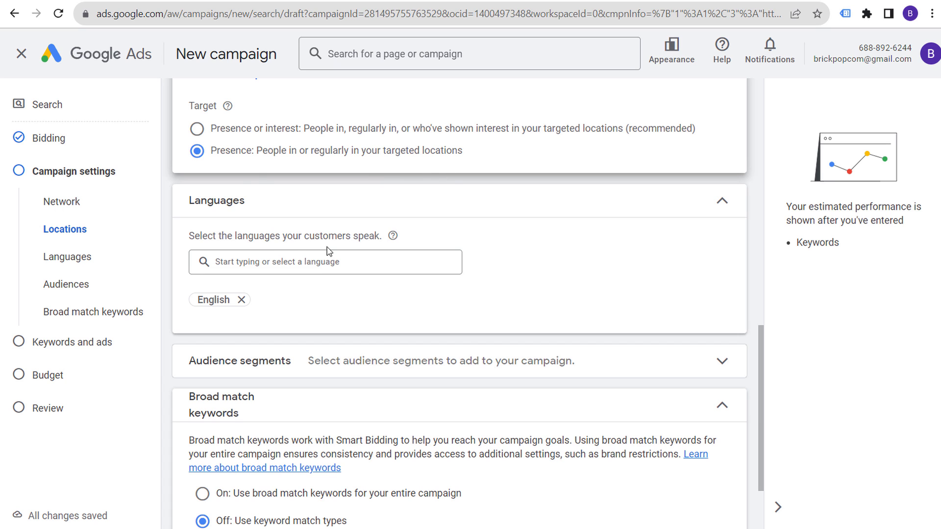
Expand the campaign's audience segments and search them for "hvac".
scroll(573, 260, "down", 2)
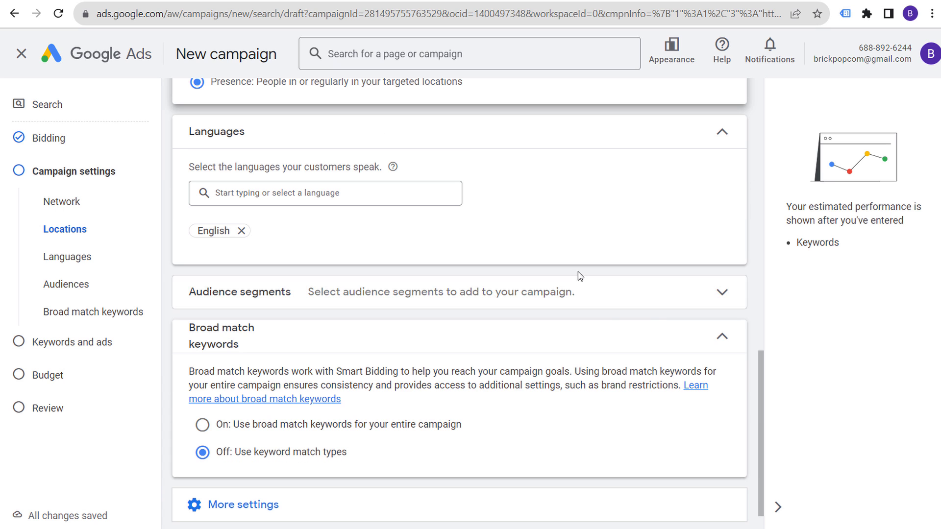
left_click(737, 296)
scroll(426, 332, "down", 3)
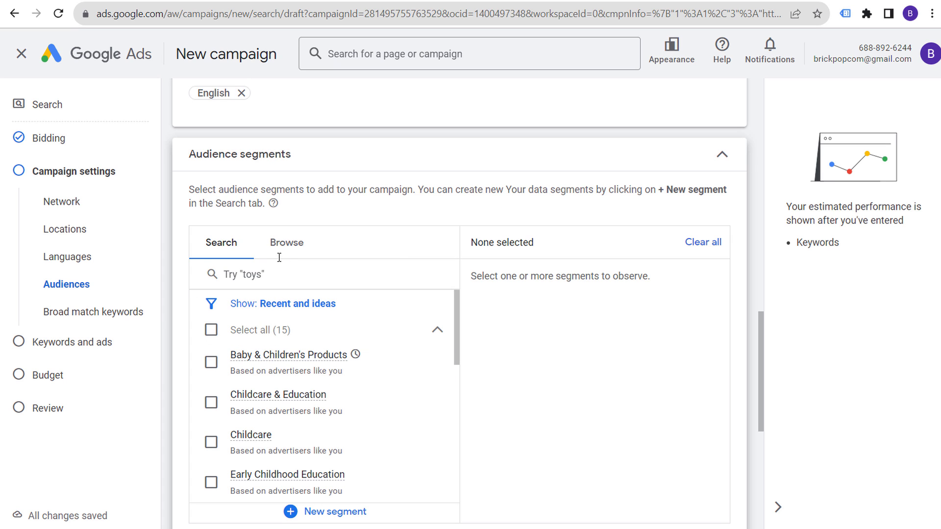
left_click(283, 243)
left_click(237, 243)
left_click(319, 273)
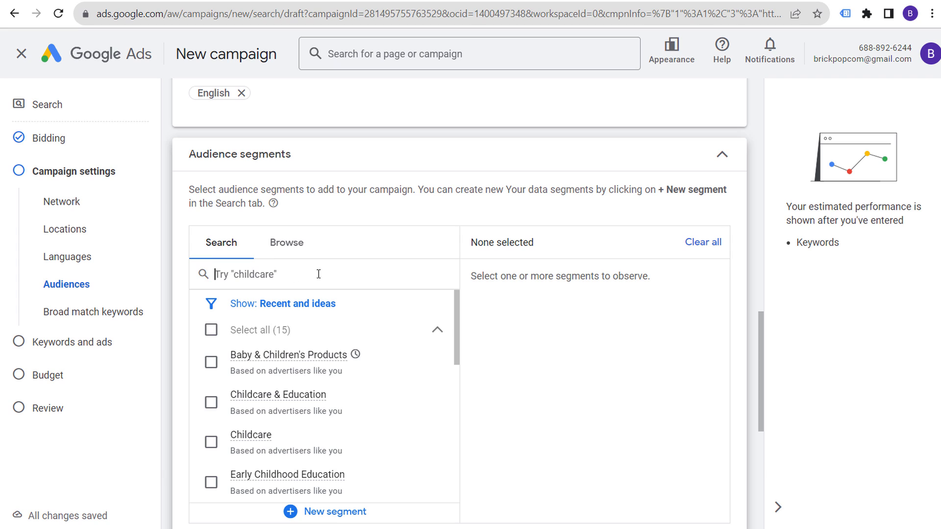
type("hvac")
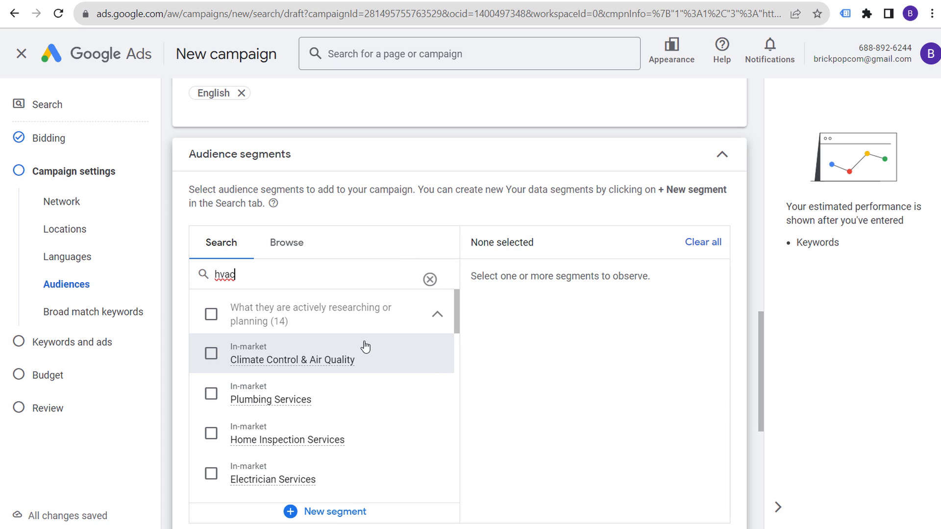
Add the in-market segments Climate Control & Air Quality, Home Inspection Services, General Contracting & Remodeling Services, Electrician Services and Plumbing Services.
left_click(389, 363)
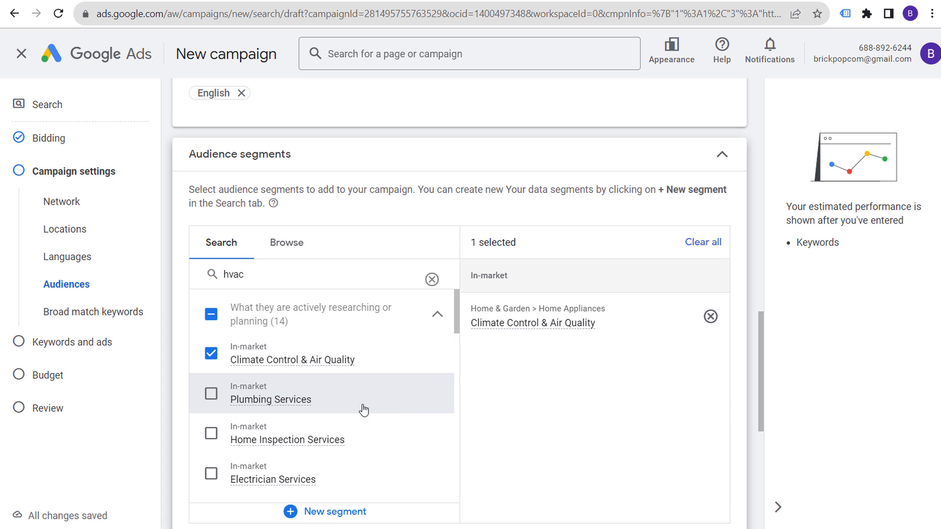
left_click(387, 438)
scroll(388, 468, "down", 3)
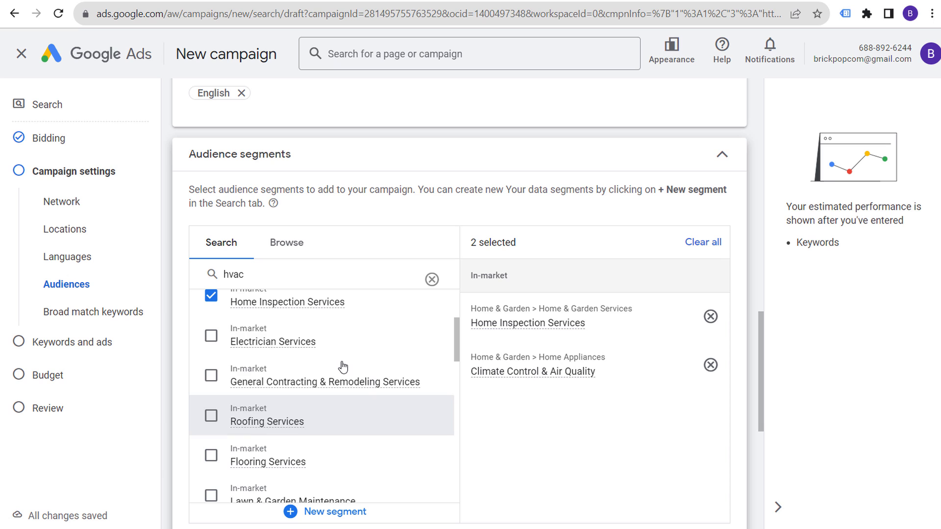
left_click(424, 371)
scroll(389, 398, "up", 2)
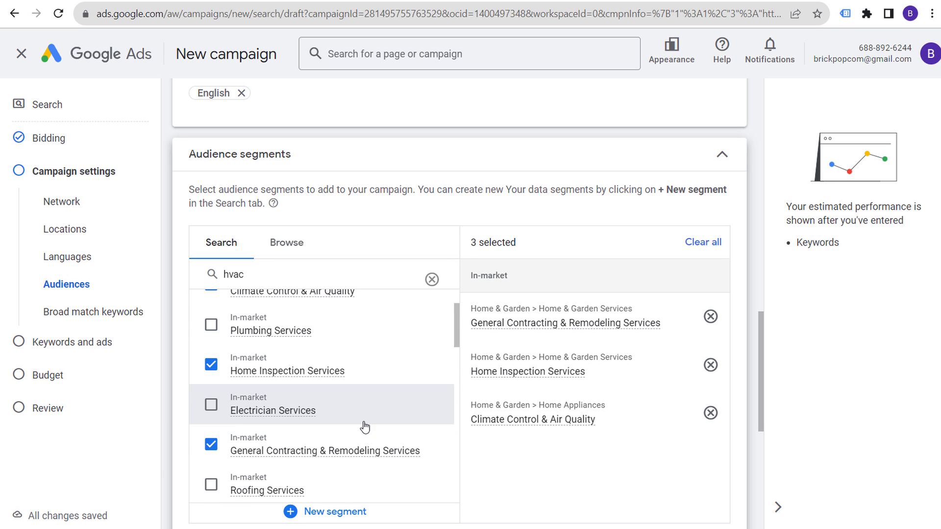
left_click(363, 409)
left_click(361, 333)
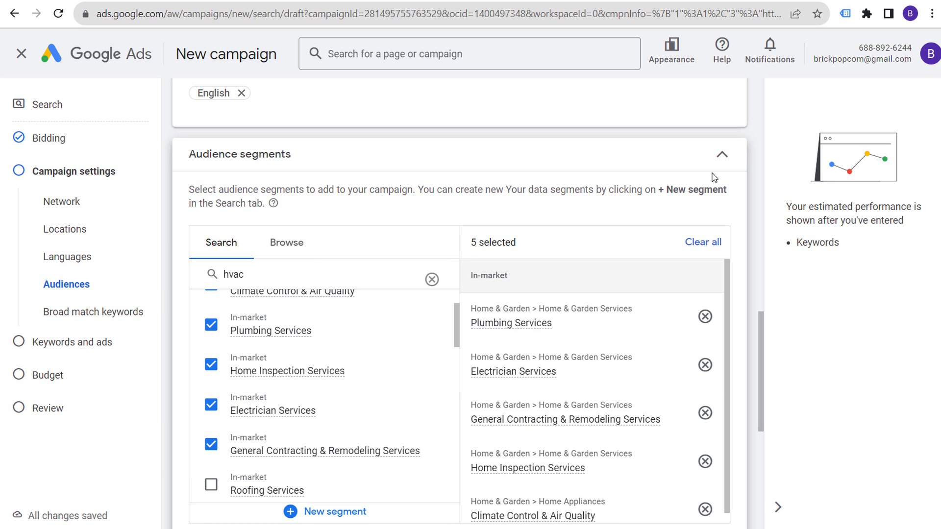
Check the audience targeting setting, add the in-market segment Roofing Services, and collapse the audience segments section.
scroll(605, 235, "down", 5)
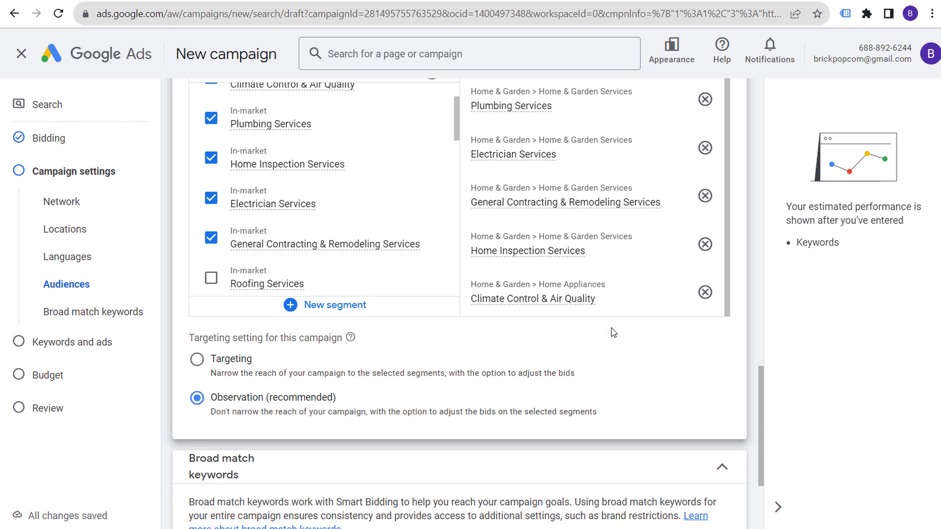
scroll(628, 389, "up", 2)
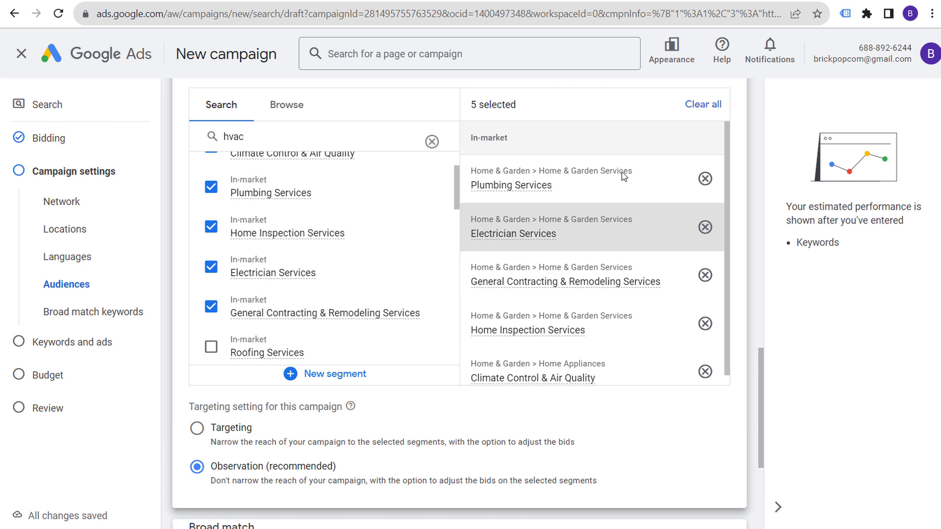
scroll(610, 137, "up", 2)
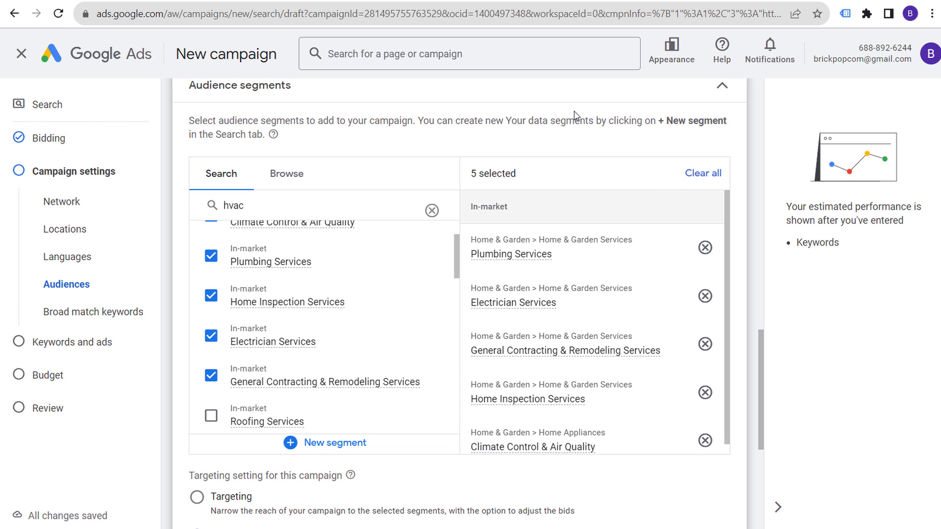
left_click(369, 420)
scroll(372, 362, "down", 3)
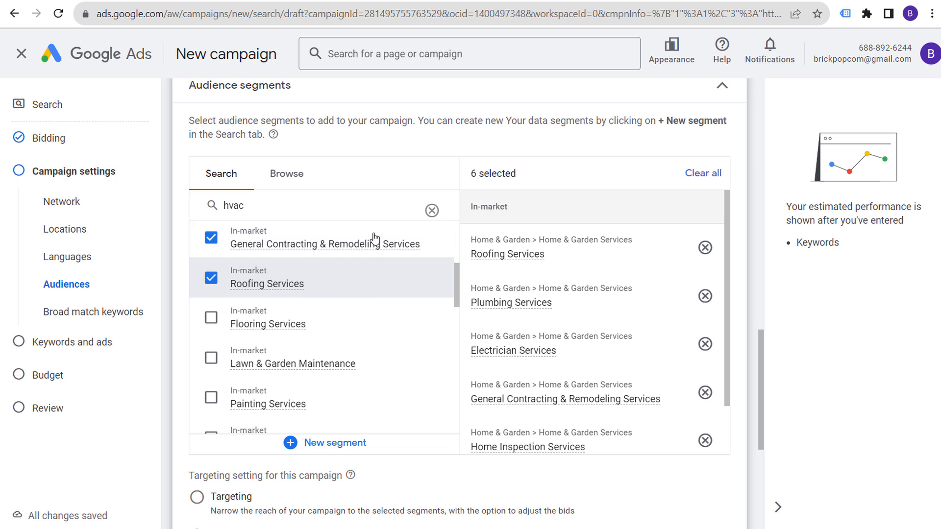
scroll(444, 278, "up", 2)
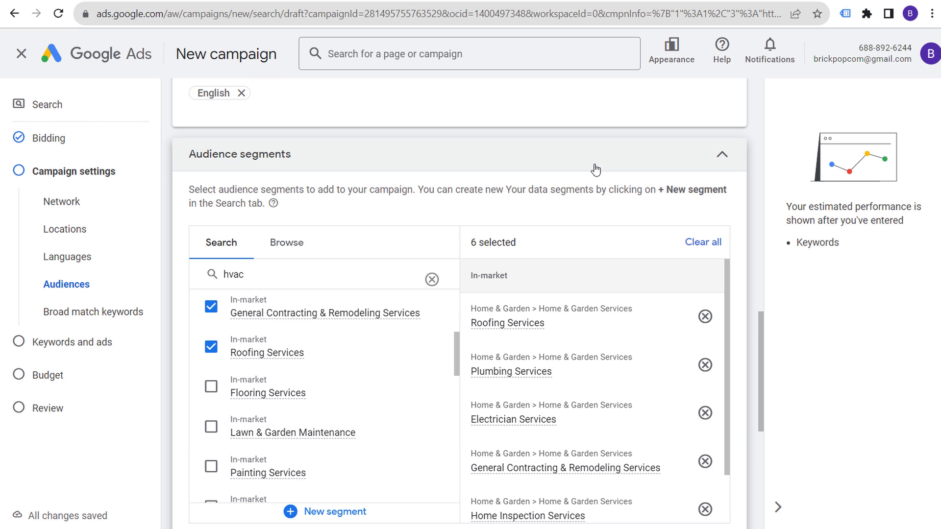
left_click(714, 157)
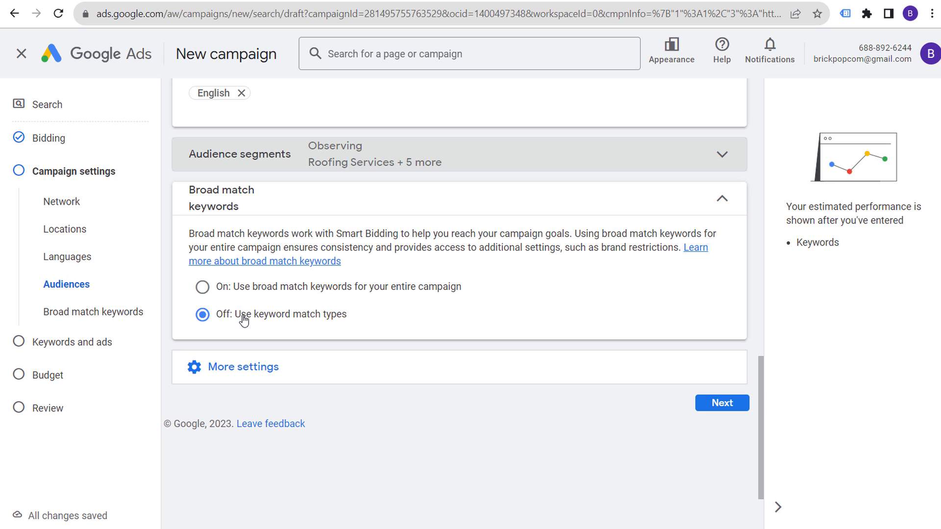
Expand the additional campaign settings and try an ad schedule limited to Mondays - Fridays.
left_click(375, 366)
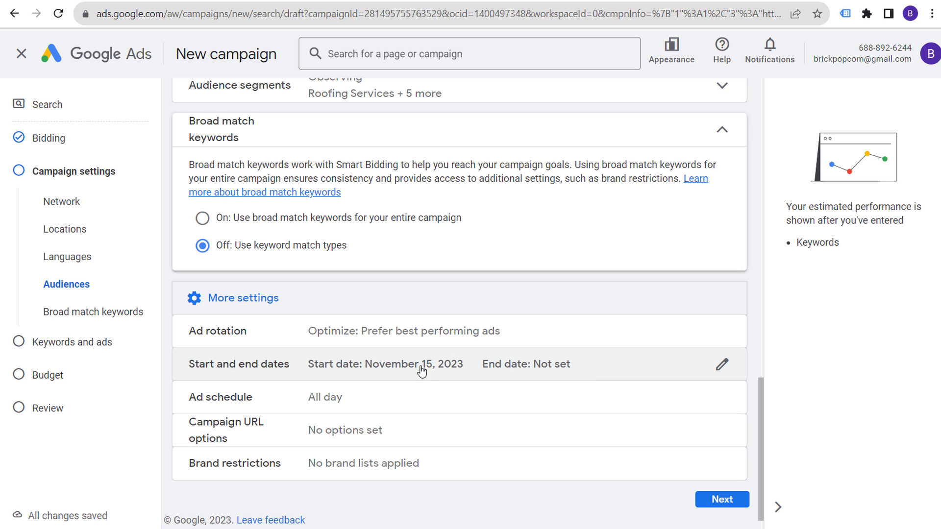
left_click(415, 398)
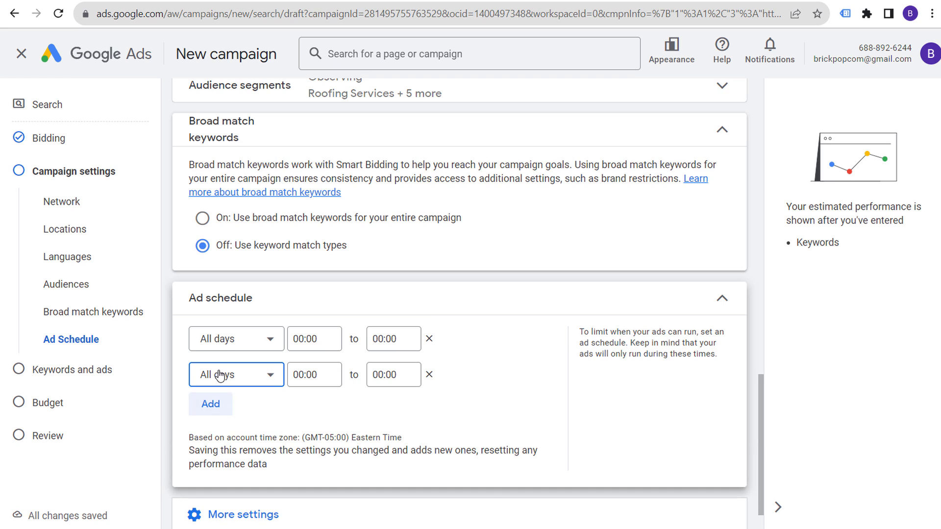
left_click(211, 375)
left_click(428, 375)
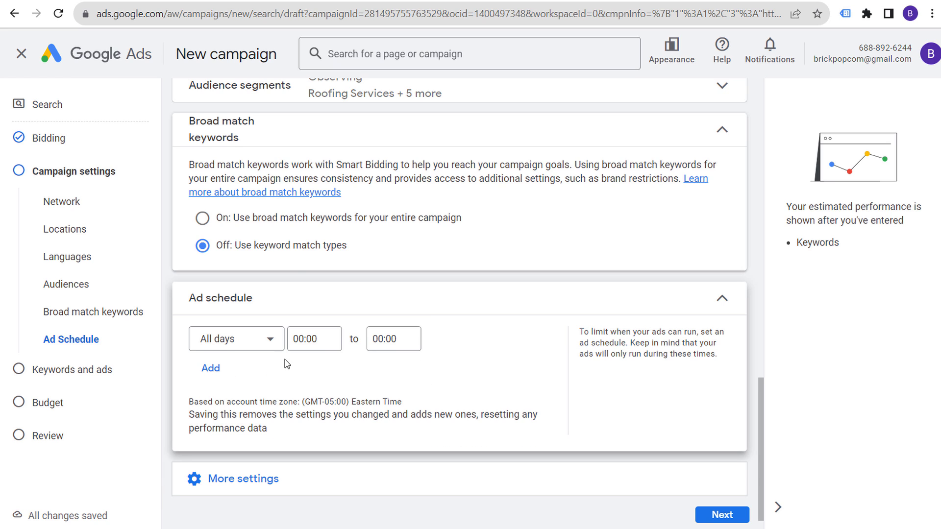
left_click(264, 338)
left_click(254, 136)
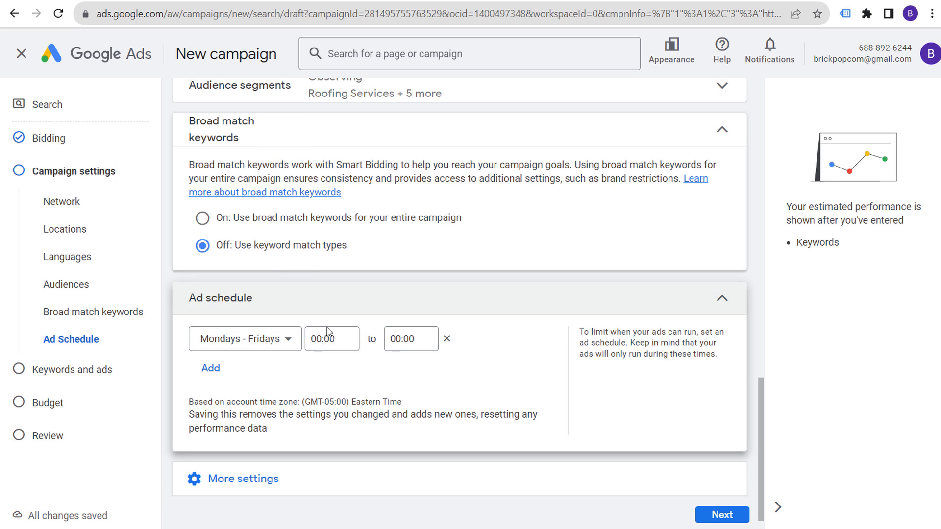
left_click(333, 338)
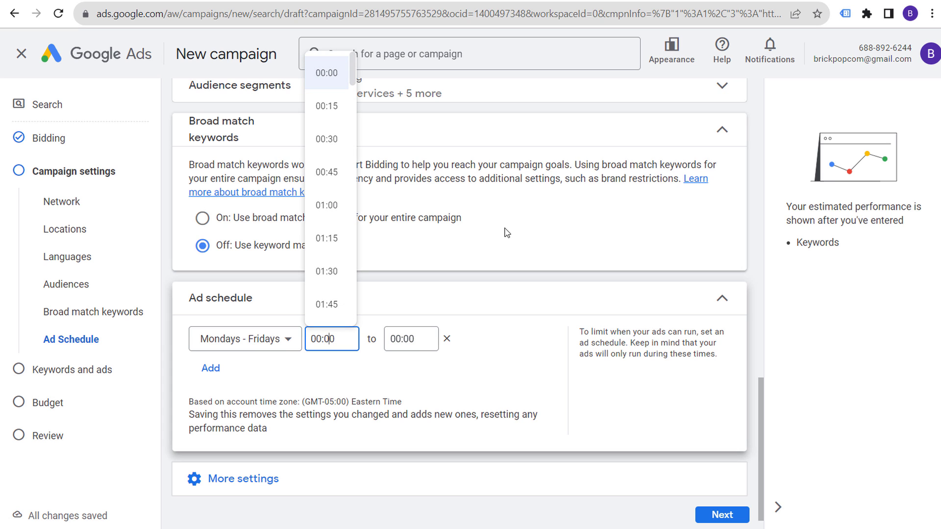
left_click(507, 398)
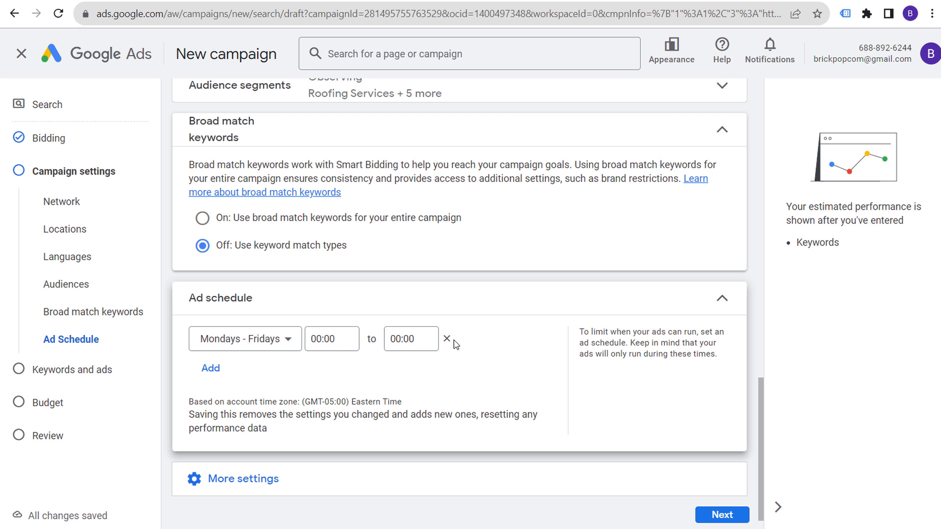
Reset the ad schedule to all days and continue to the campaign's keywords and ads.
left_click(446, 338)
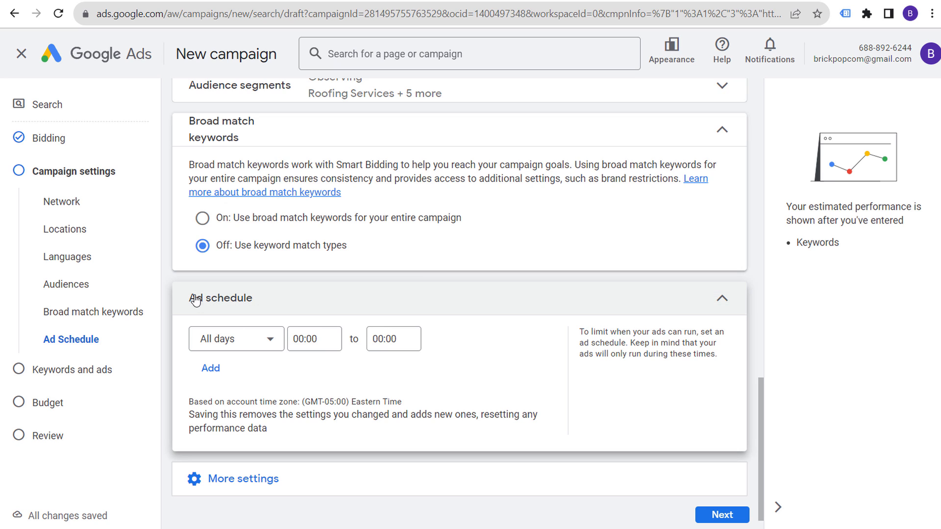
left_click(343, 300)
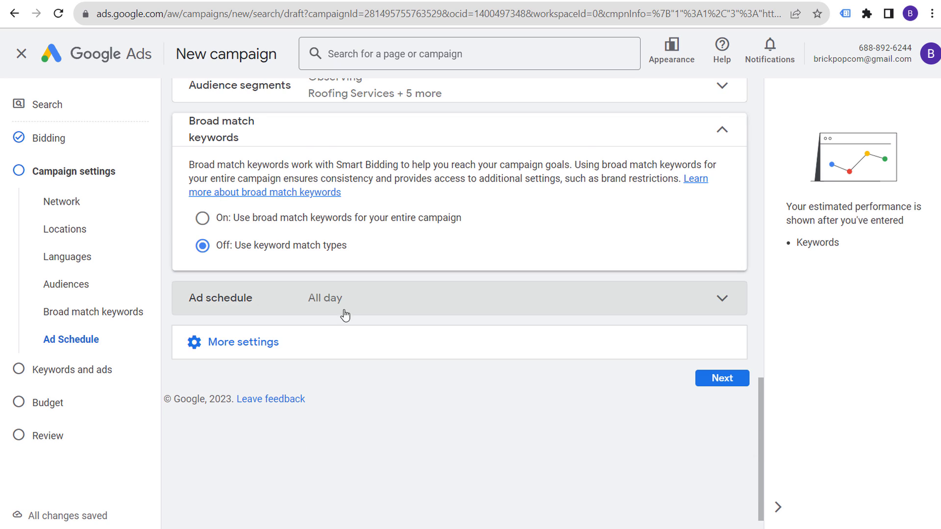
left_click(324, 349)
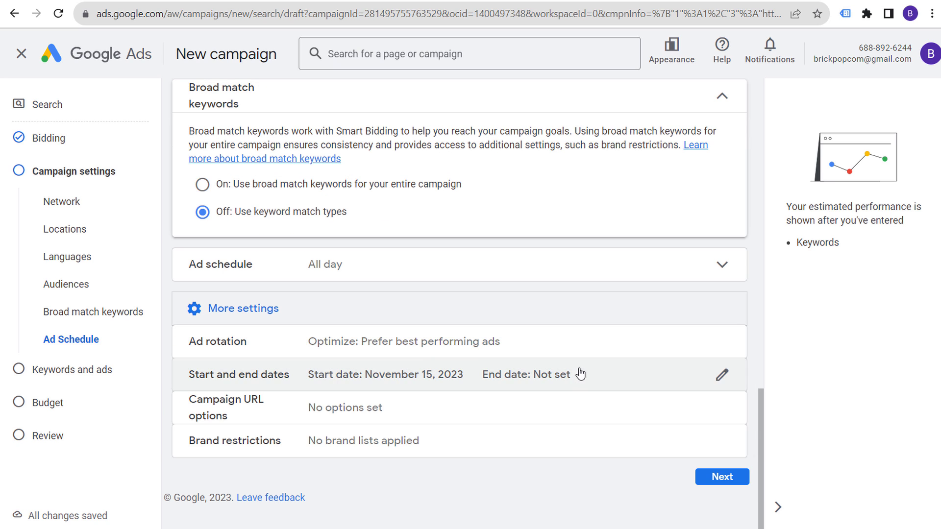
left_click(722, 482)
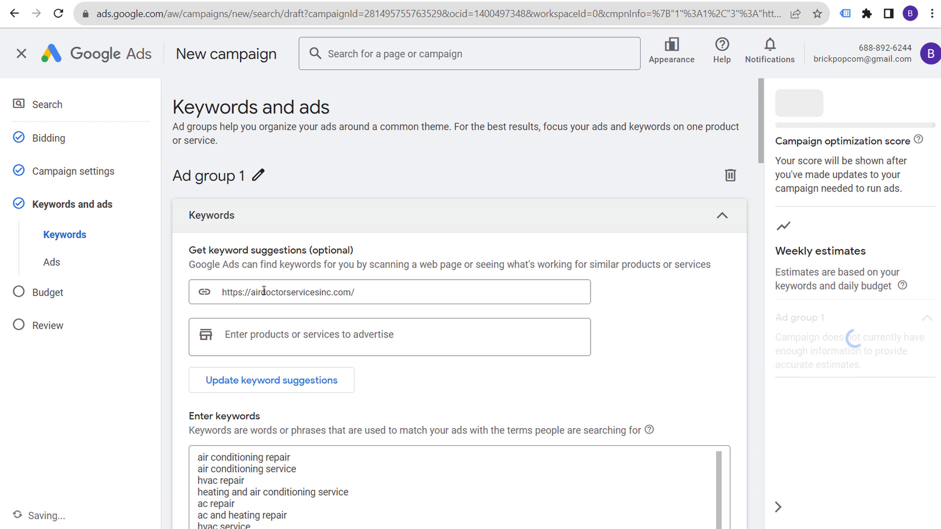
Examine the suggested keywords for Ad group 1 and the options for getting keyword suggestions.
scroll(686, 262, "down", 3)
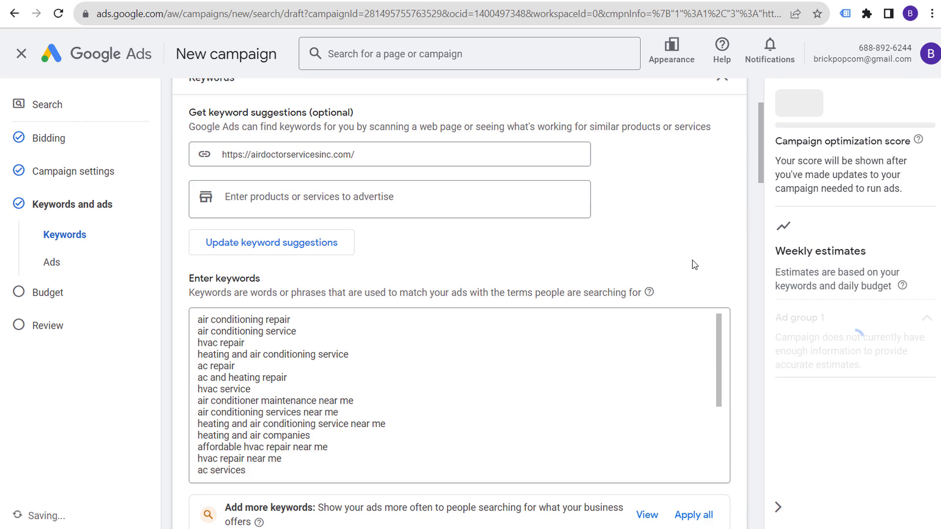
scroll(694, 264, "down", 2)
scroll(706, 304, "down", 2)
left_click(719, 345)
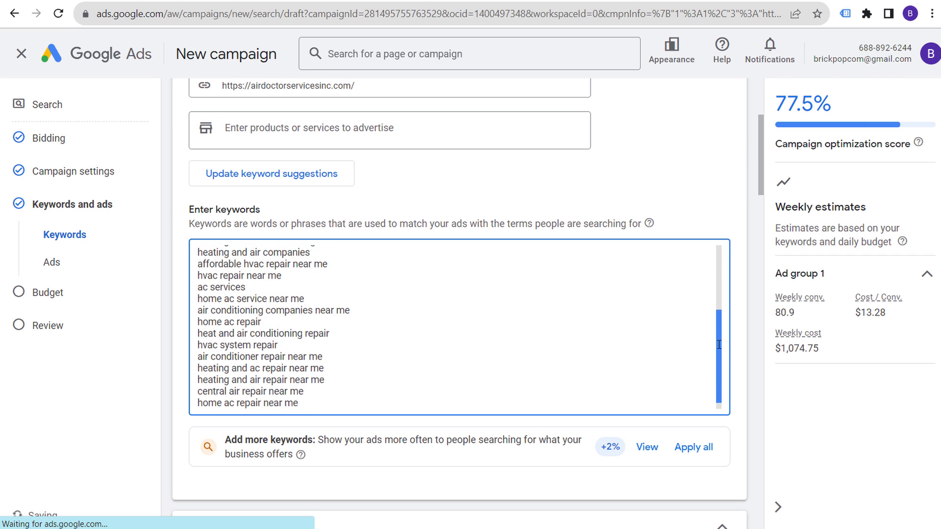
left_click_drag(719, 345, 718, 257)
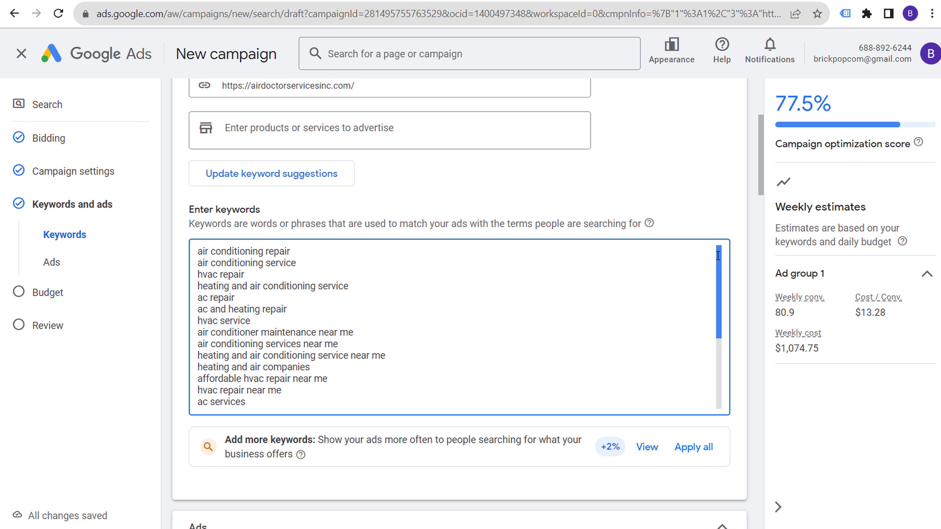
left_click(361, 259)
scroll(424, 271, "up", 3)
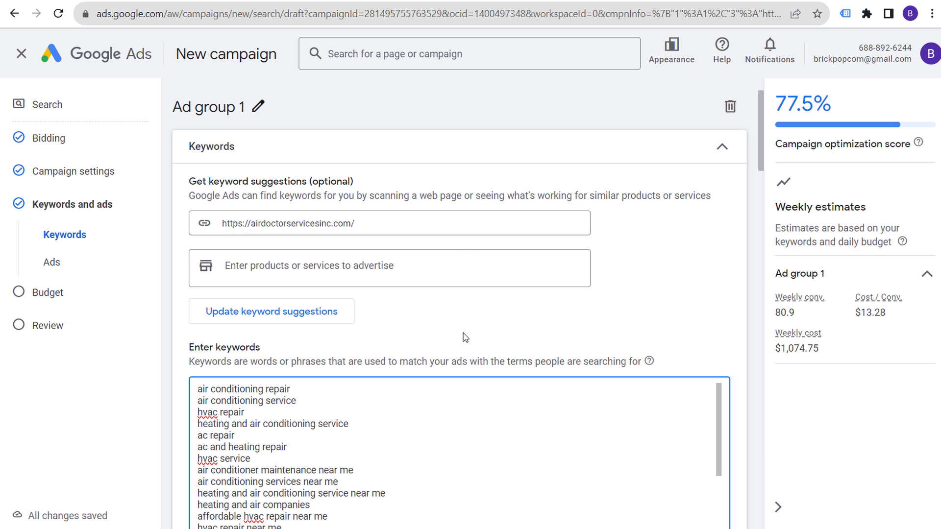
scroll(473, 387, "down", 2)
scroll(610, 417, "up", 2)
scroll(730, 271, "down", 1)
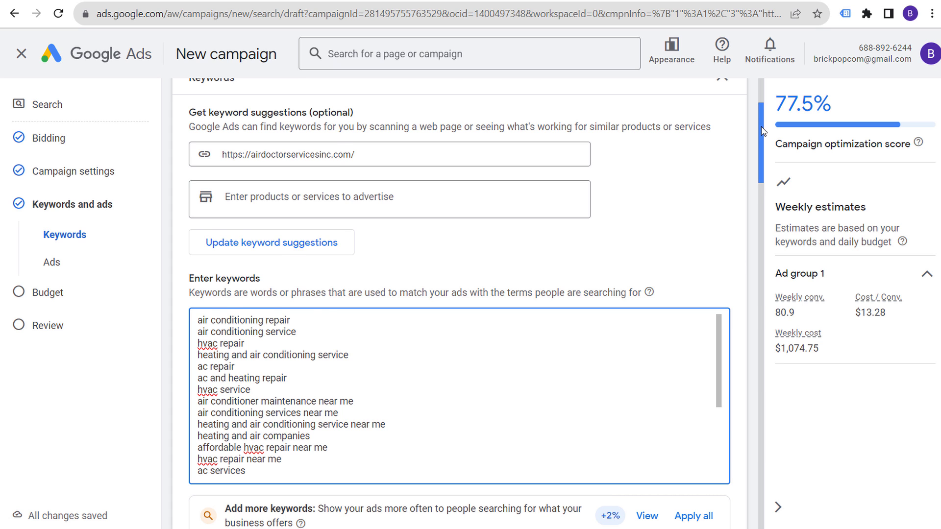
scroll(762, 131, "down", 3)
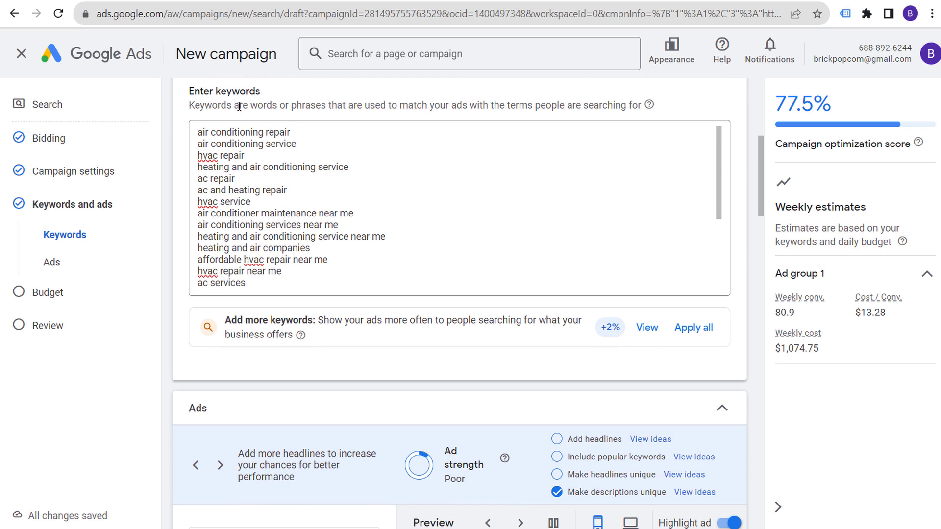
Separate the first two air conditioning keywords with blank lines and copy "heating and air conditioning service" beneath them.
left_click(325, 147)
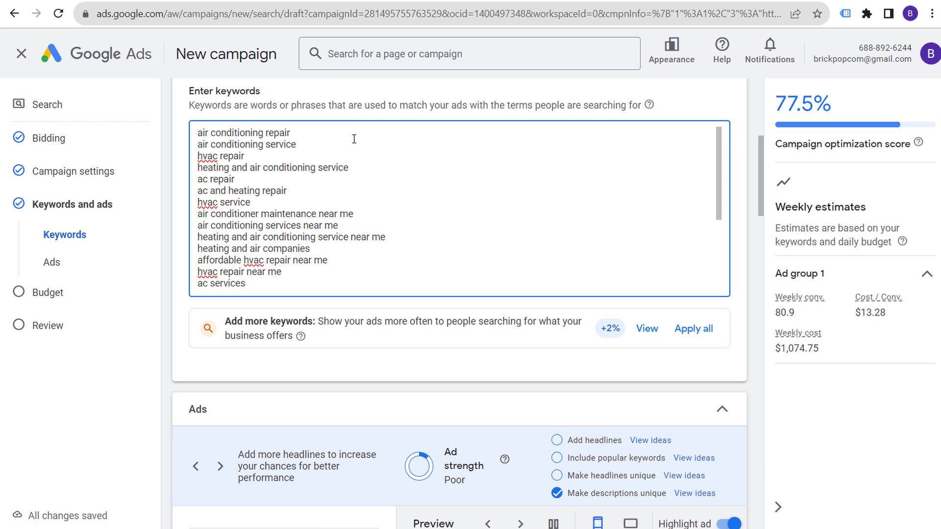
key("Return")
key("Return")
key("Return")
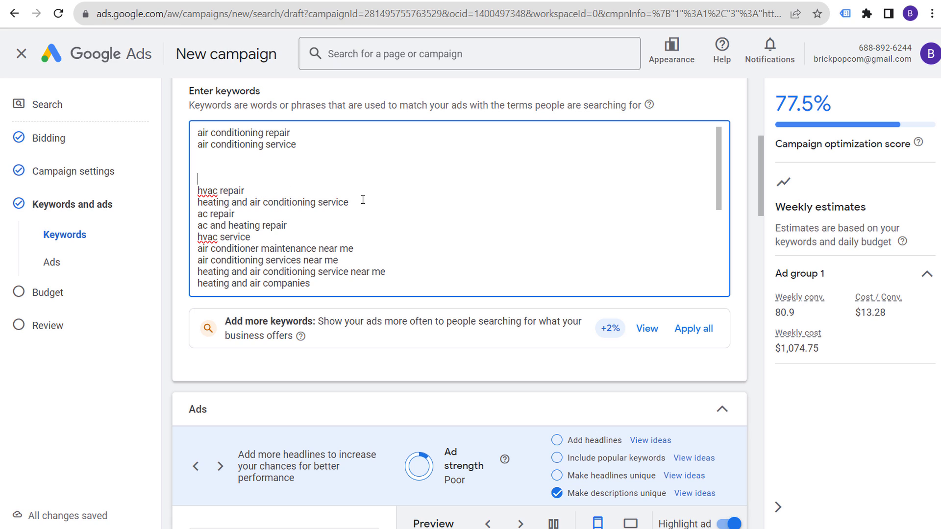
left_click_drag(362, 199, 182, 205)
key("ctrl+c")
left_click(227, 152)
key("ctrl+v")
left_click_drag(402, 155, 317, 155)
left_click_drag(225, 141, 176, 122)
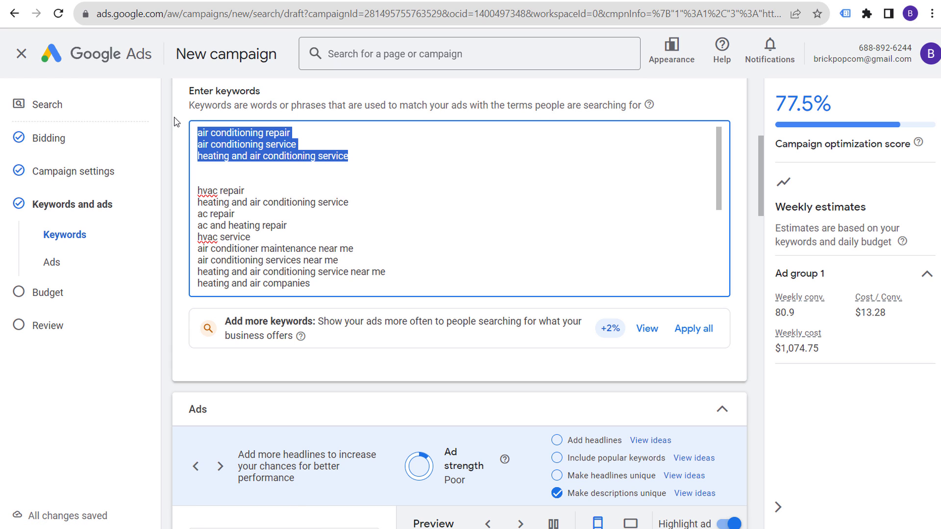
left_click(247, 225)
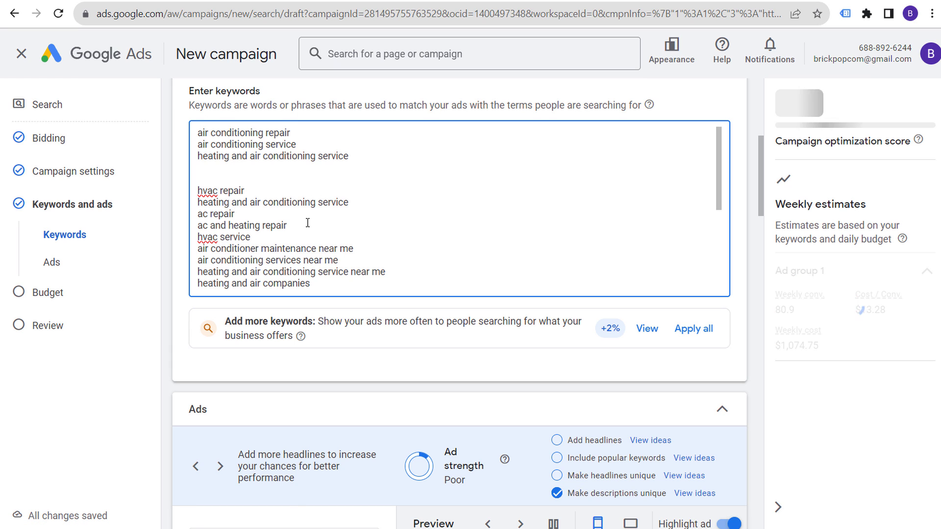
Copy the keywords "ac repair" and "ac and heating repair" into the air conditioning group.
left_click_drag(288, 225, 199, 214)
key("ctrl+c")
left_click(449, 167)
key("ctrl+v")
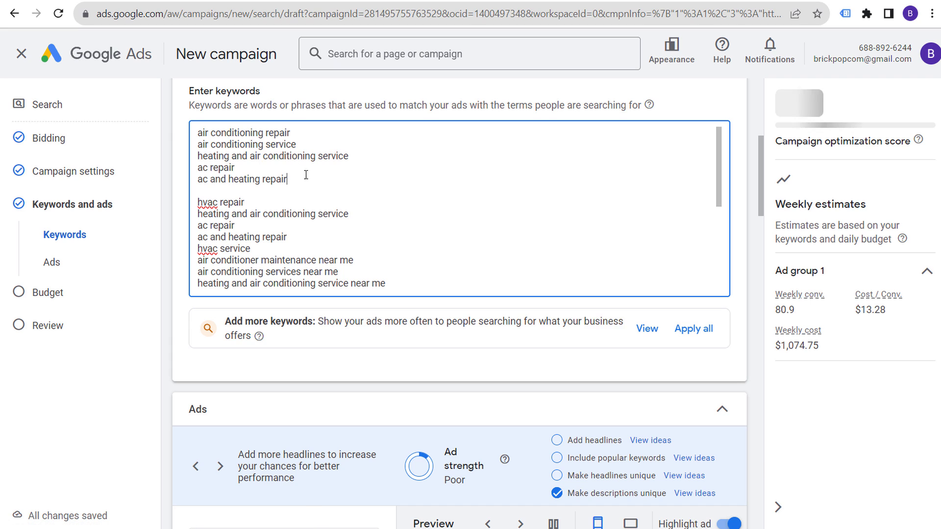
left_click_drag(287, 180, 171, 137)
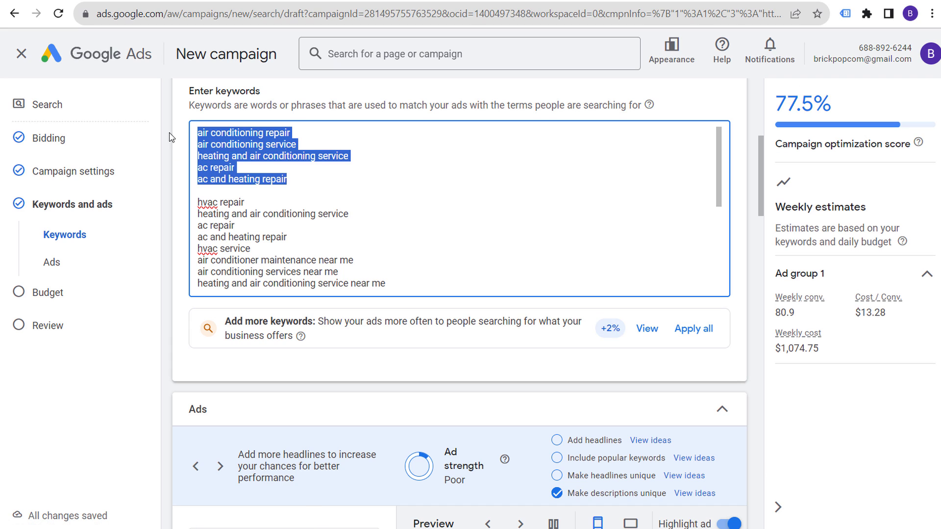
left_click(355, 180)
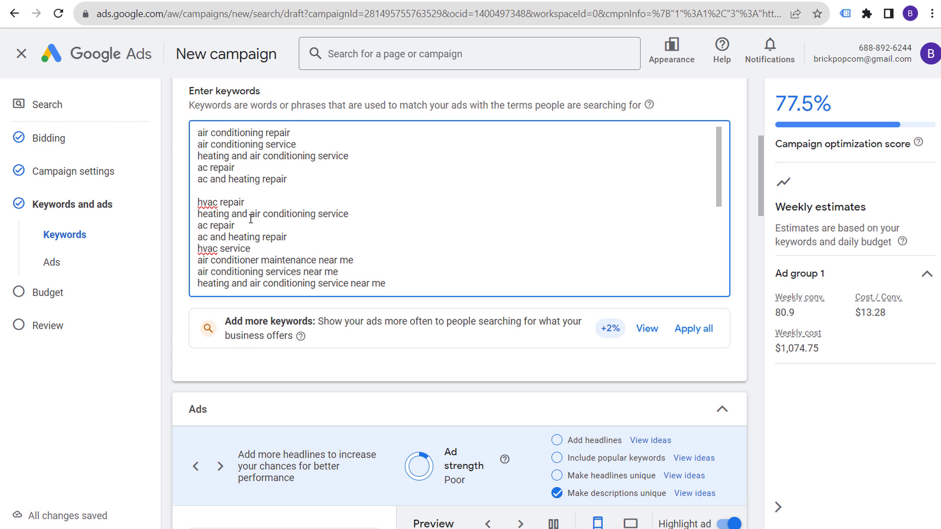
Place "hvac service" beneath "hvac repair" and delete the leftover original lines of the keywords already grouped.
left_click_drag(252, 249, 197, 249)
left_click(265, 195)
key("Return")
key("ctrl+v")
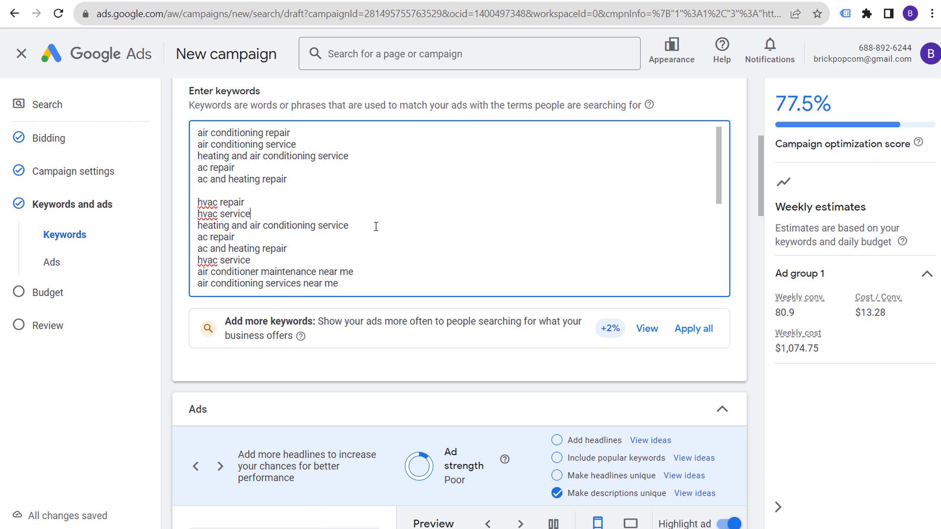
left_click_drag(376, 226, 189, 227)
left_click_drag(278, 258, 197, 231)
key("BackSpace")
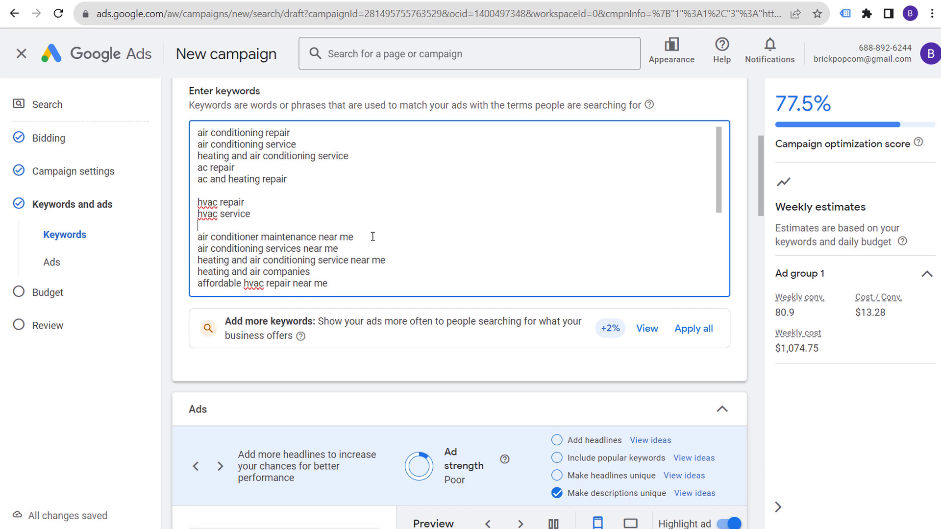
Move "air conditioner maintenance near me" and "air conditioning services near me" to the end of the air conditioning group.
left_click_drag(363, 249, 194, 239)
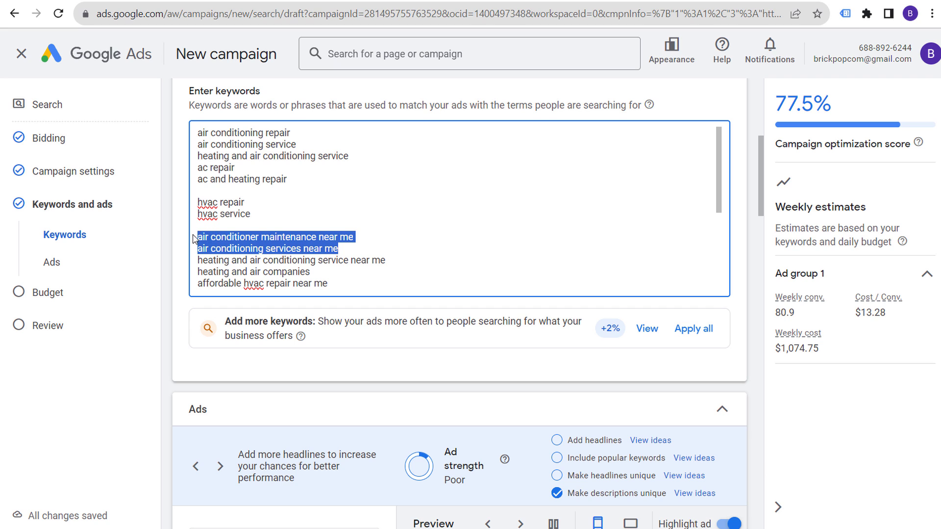
key("ctrl+c")
left_click(304, 181)
key("Return")
key("ctrl+v")
scroll(187, 196, "down", 2)
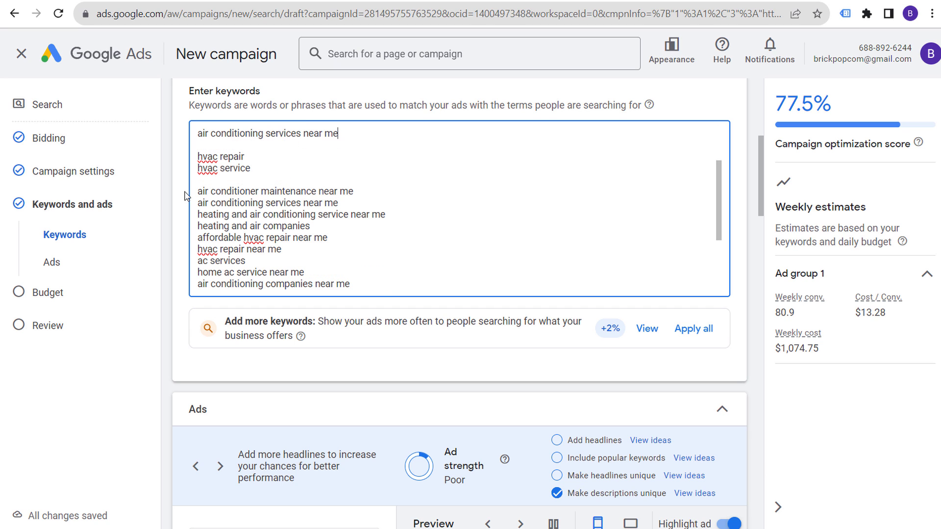
left_click_drag(205, 189, 355, 201)
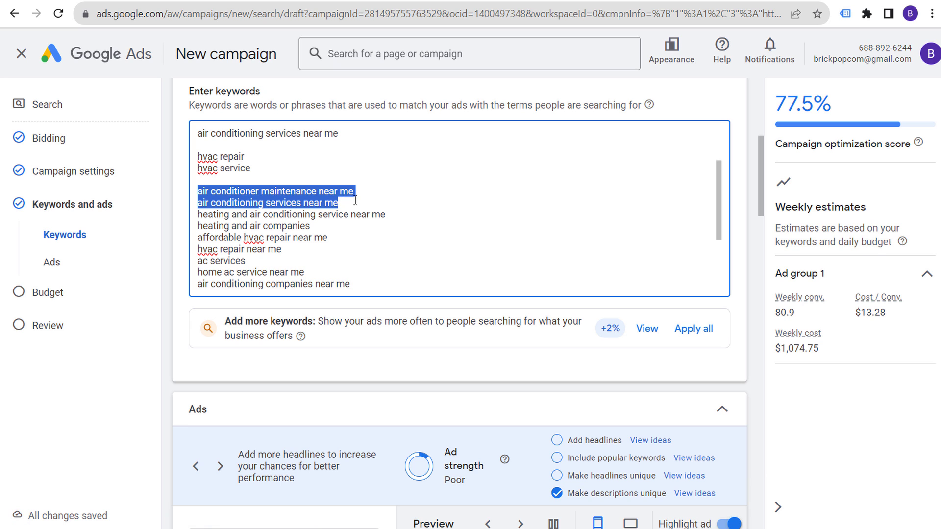
key("BackSpace")
key("BackSpace")
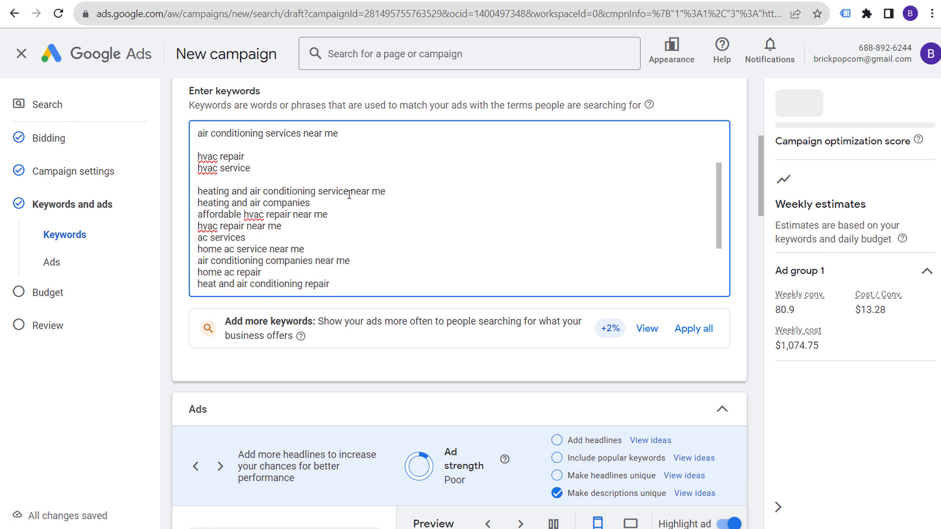
Move "heating and air conditioning service" from the air conditioning group to beneath "heating and air conditioning service near me".
scroll(362, 172, "up", 2)
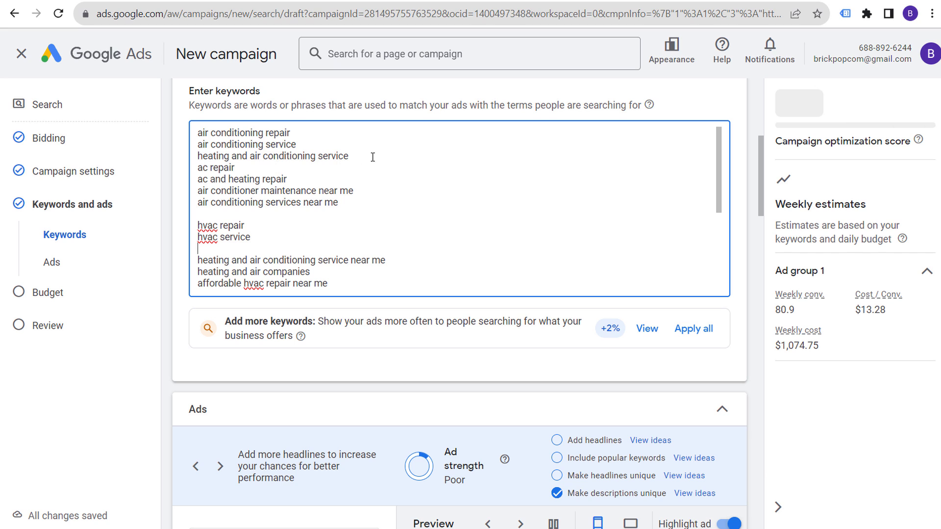
left_click_drag(373, 157, 196, 157)
key("BackSpace")
key("BackSpace")
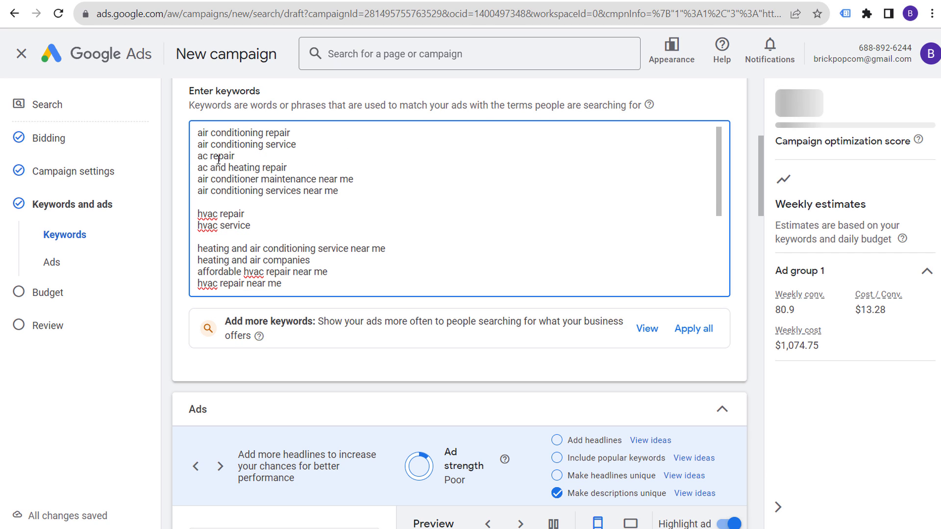
key("ctrl+z")
key("ctrl+z")
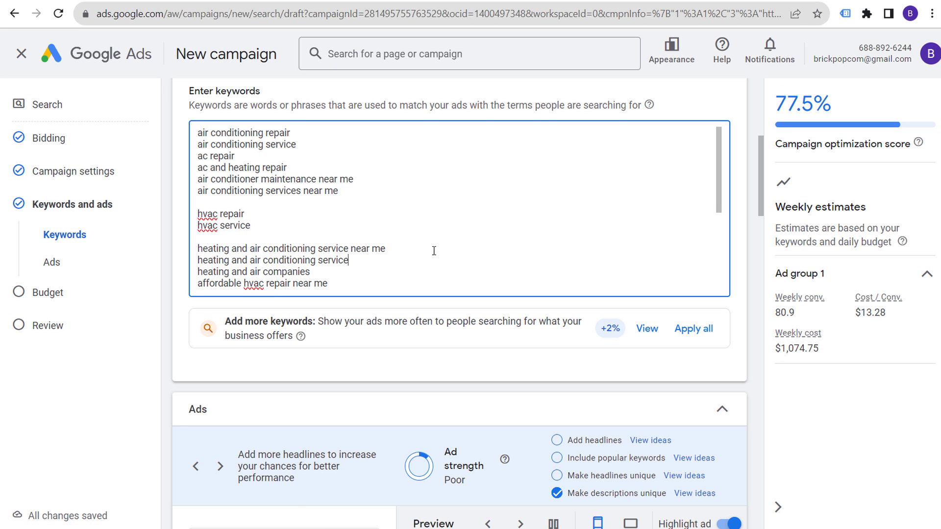
Set the heating and air conditioning group apart with blank lines and move "ac and heating repair" into it.
key("ctrl+z")
key("ctrl+z")
key("ctrl+z")
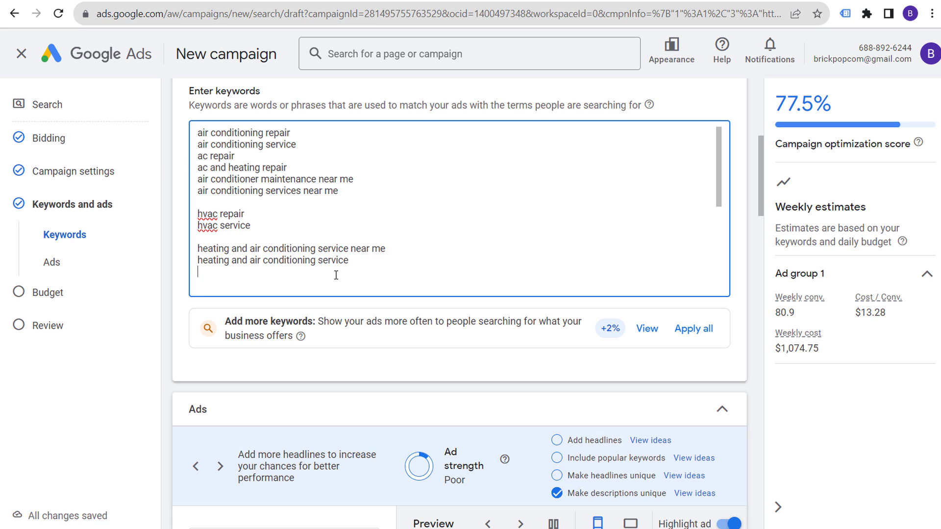
key("ctrl+v")
left_click_drag(299, 169, 190, 170)
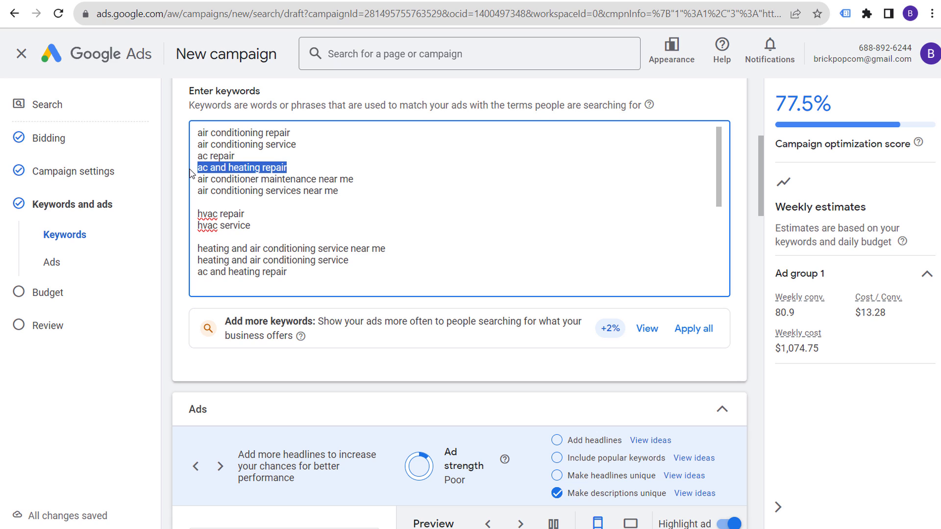
key("BackSpace")
key("BackSpace")
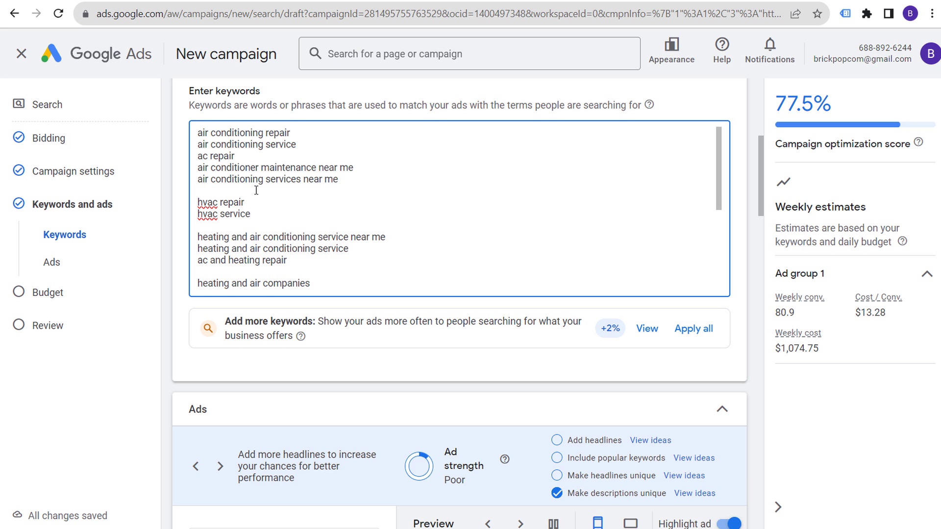
Move "heating and air companies" into the heating and air conditioning group and leave a blank line after it.
scroll(377, 205, "down", 3)
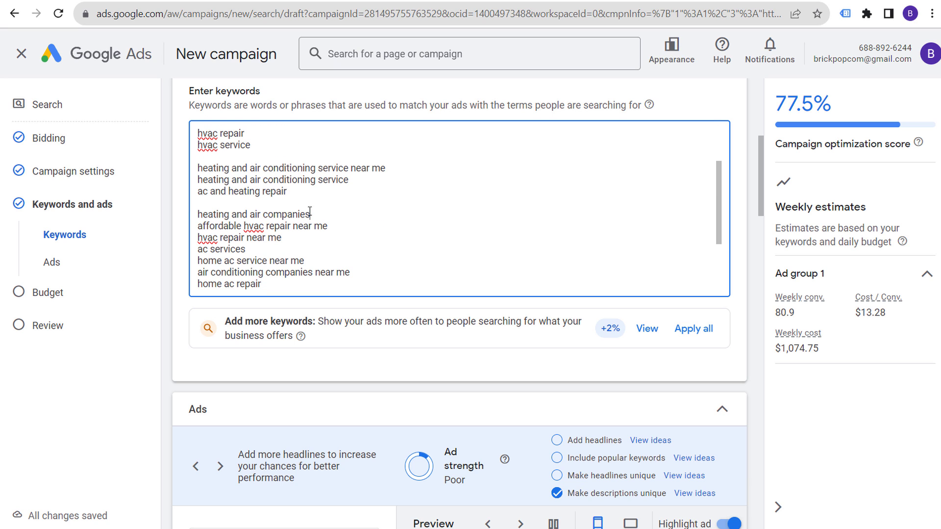
key("BackSpace")
left_click(352, 205)
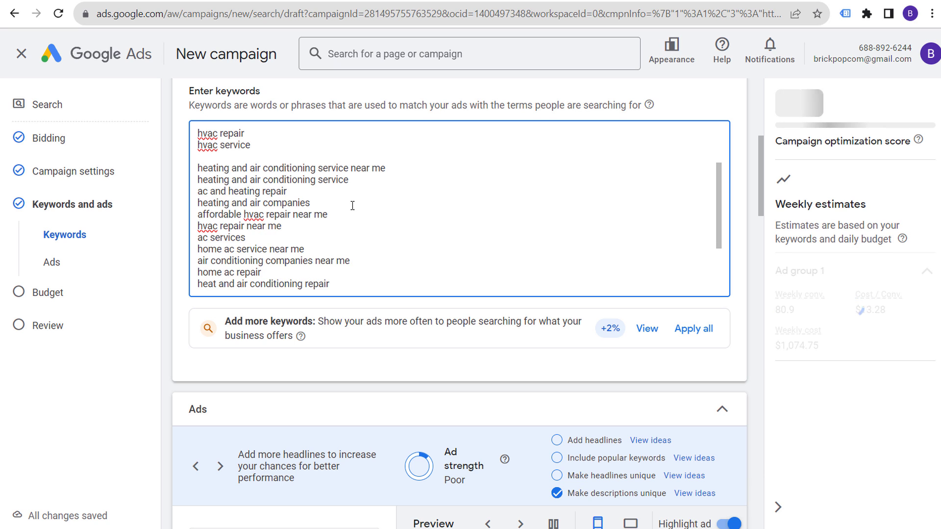
key("Return")
left_click_drag(351, 226, 196, 229)
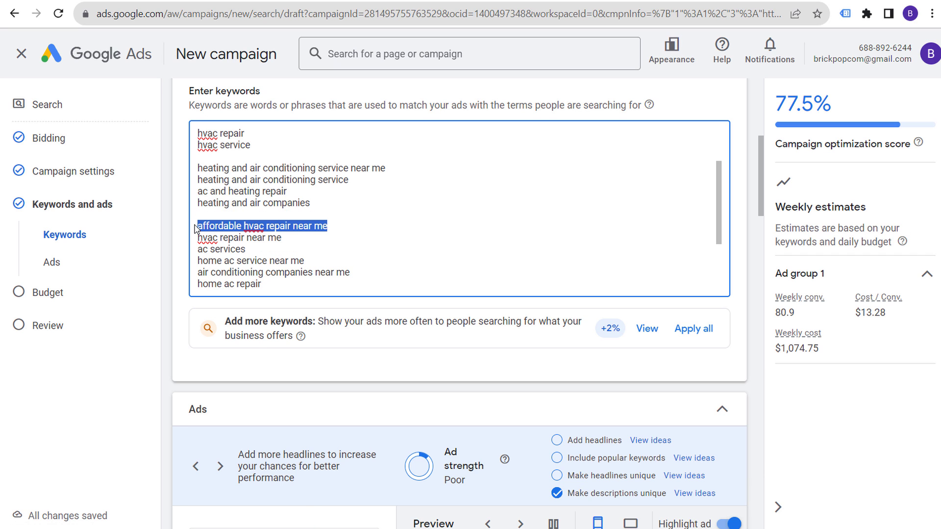
left_click(223, 237)
double_click(220, 227)
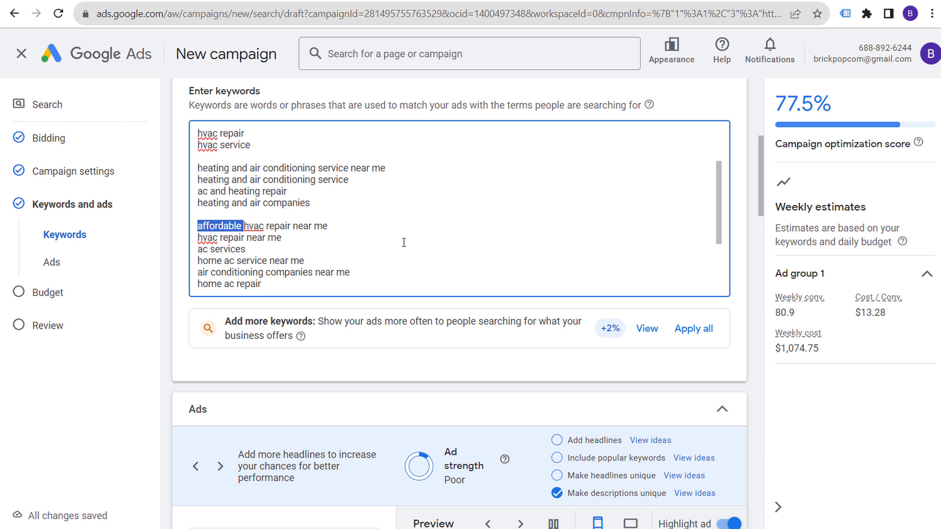
left_click_drag(388, 226, 190, 235)
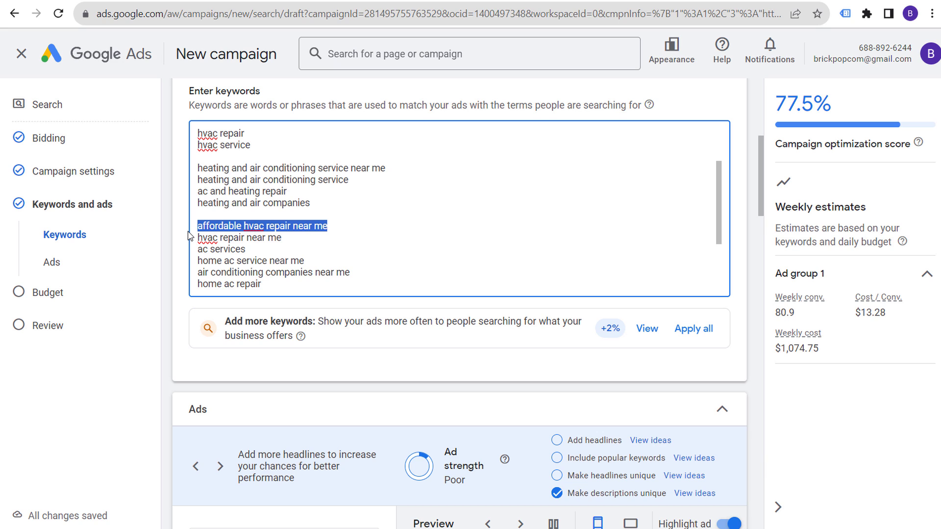
left_click(399, 237)
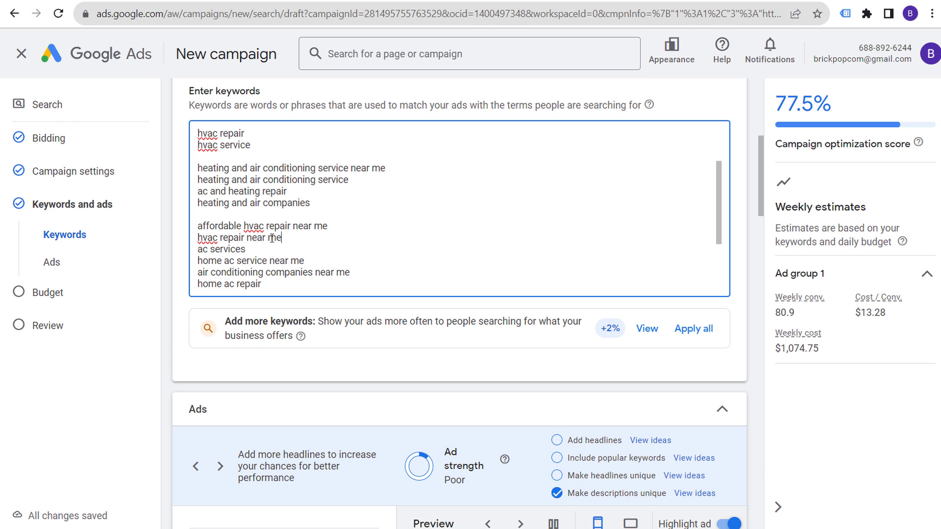
Copy "hvac repair near me" into the hvac group beneath "hvac service".
triple_click(206, 237)
key("ctrl+c")
left_click(278, 146)
key("Return")
key("ctrl+v")
scroll(245, 177, "up", 3)
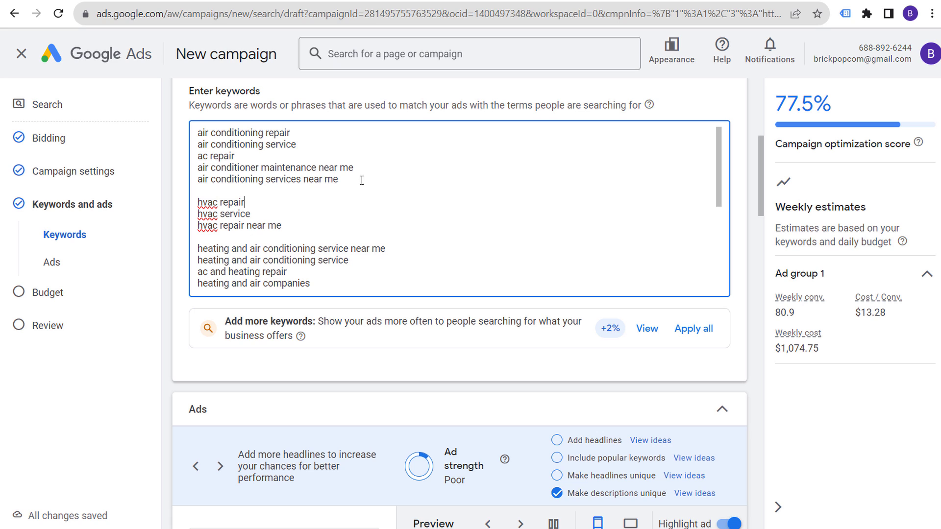
Review the keywords in the air conditioning group and the ungrouped keywords further down the list.
triple_click(204, 156)
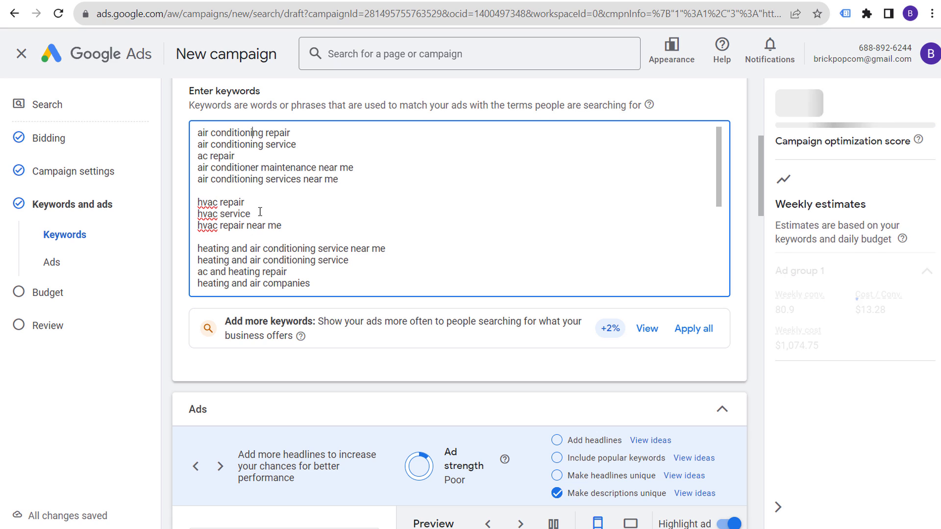
left_click_drag(295, 144, 139, 149)
left_click(249, 154)
left_click_drag(250, 155, 154, 117)
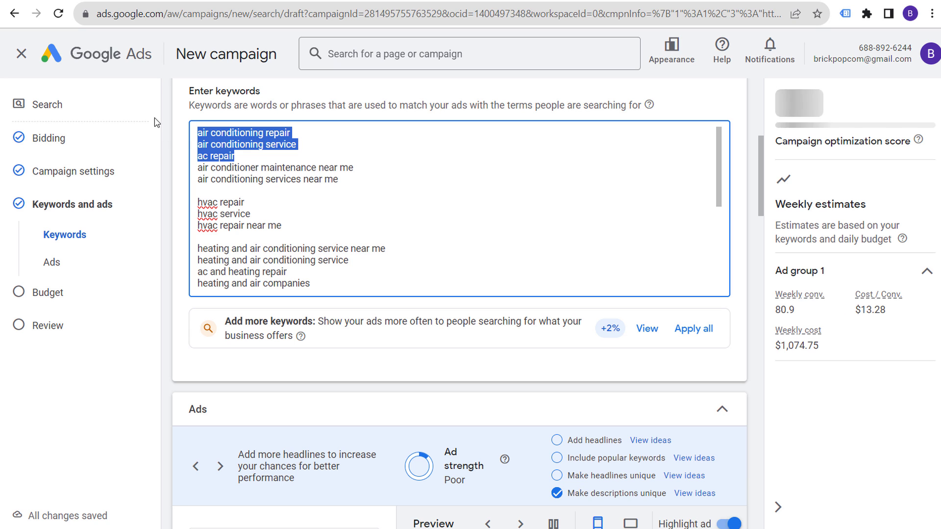
left_click(200, 167)
left_click_drag(200, 167, 380, 178)
left_click(387, 180)
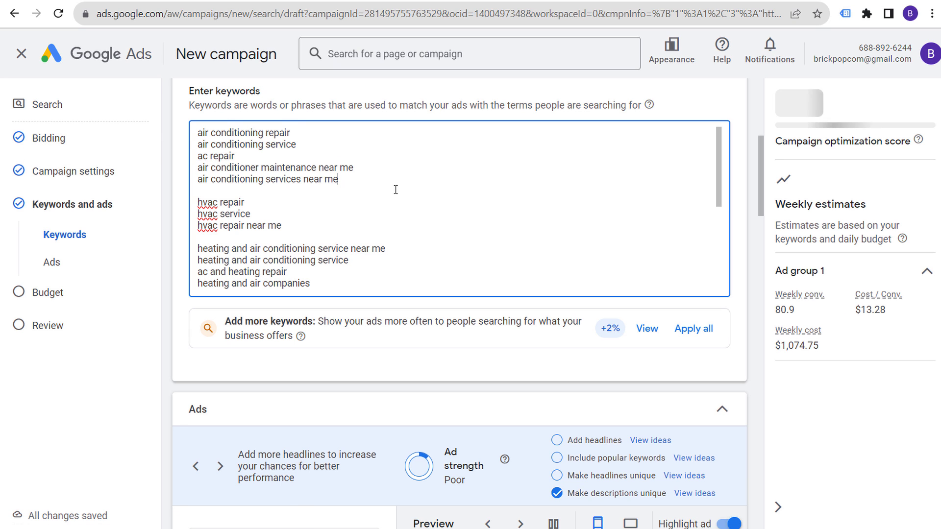
scroll(477, 200, "down", 3)
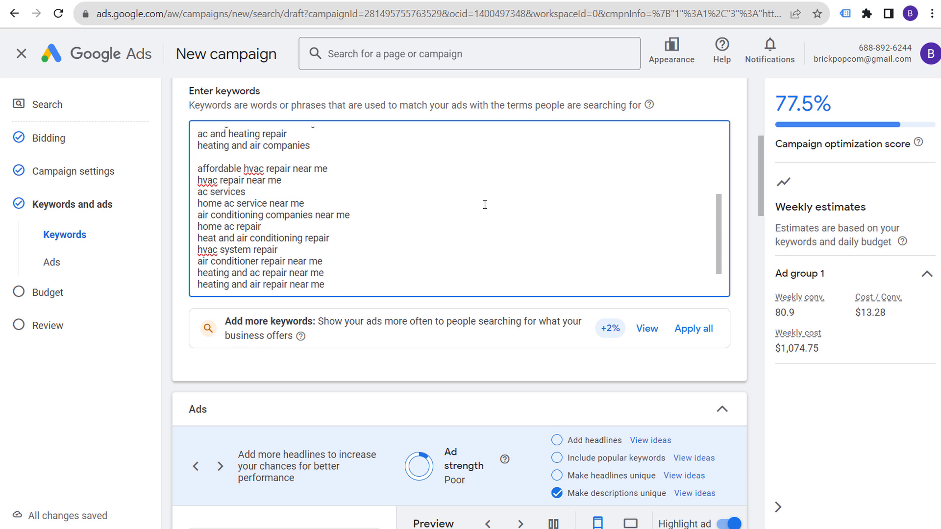
scroll(484, 204, "up", 5)
Add a closing quotation mark to each of the five keywords in the air conditioning group.
left_click(336, 209)
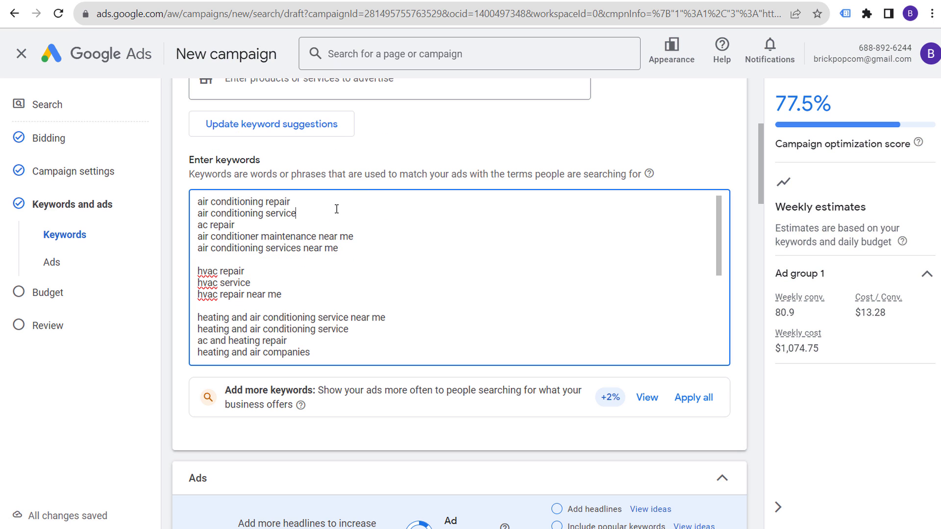
left_click(311, 206)
type("\"")
left_click(304, 212)
type("\"")
left_click(305, 224)
type("\"")
left_click(378, 238)
type("\"")
left_click(340, 248)
type("\"")
Add an opening quotation mark to the five air conditioning keywords so they become phrase match.
left_click(198, 248)
type("\"")
left_click(197, 236)
type("\"")
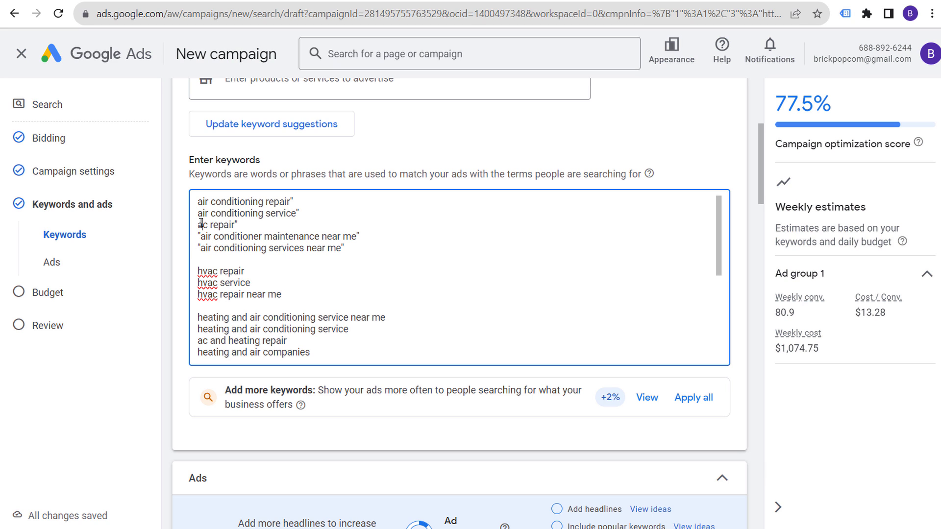
left_click(198, 224)
type("\"")
left_click(198, 213)
type("\"")
left_click(197, 202)
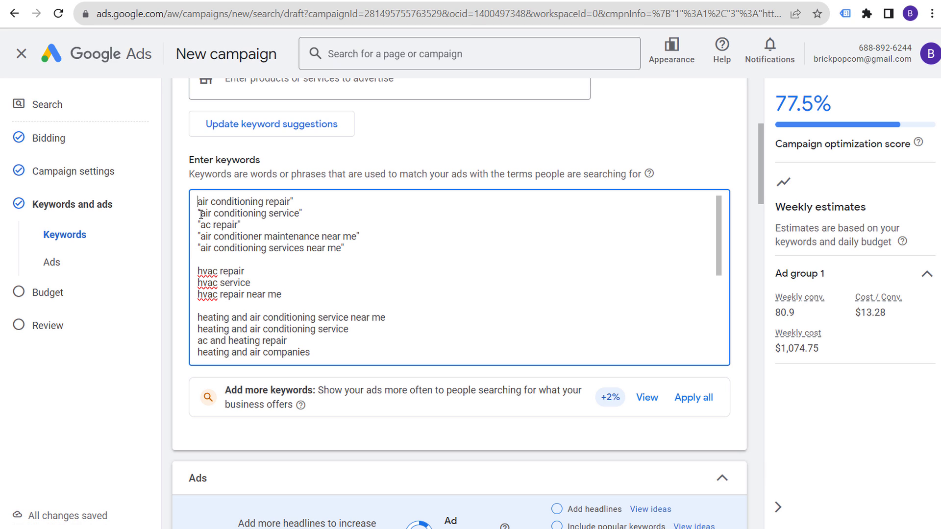
type("\"")
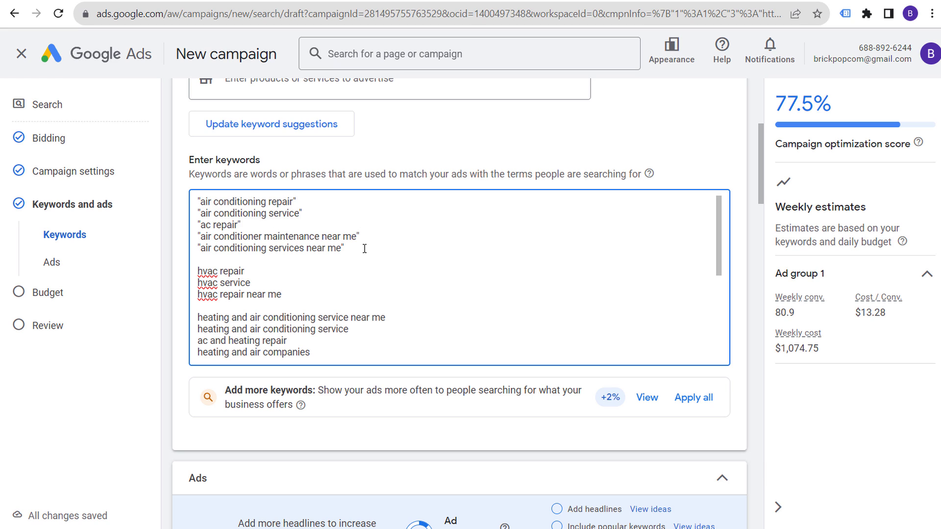
left_click_drag(362, 248, 185, 216)
left_click(273, 201)
left_click_drag(293, 201, 200, 201)
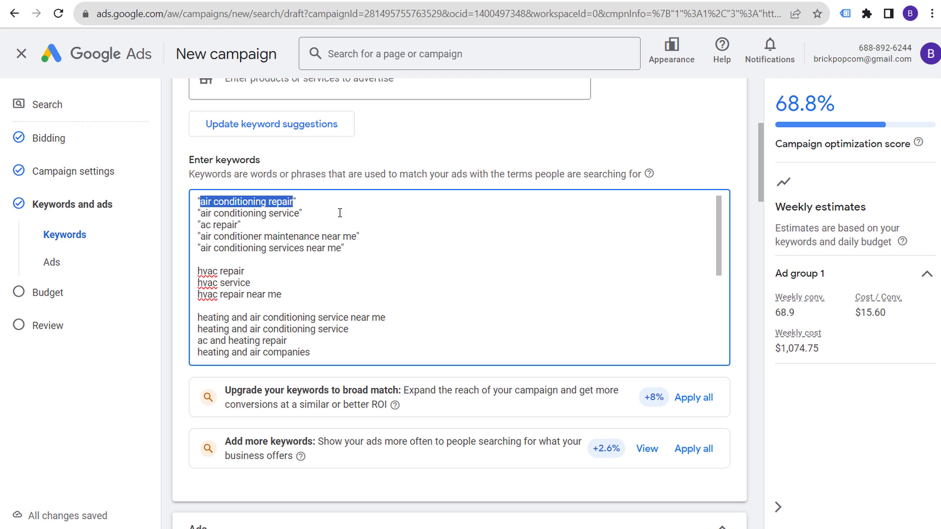
Add the exact-match keyword [air conditioning repair] on its own line beneath the quoted air conditioning keywords.
left_click(433, 249)
key("Return")
key("Return")
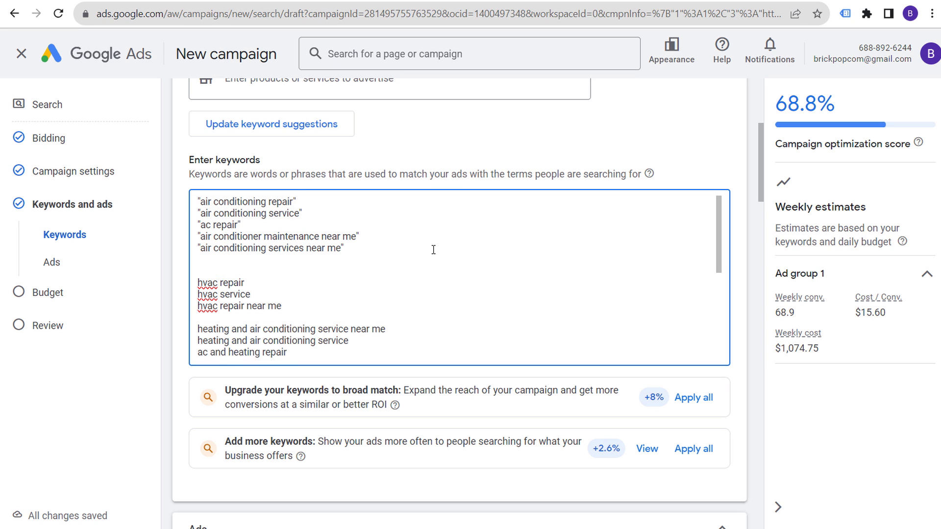
left_click_drag(244, 294, 192, 301)
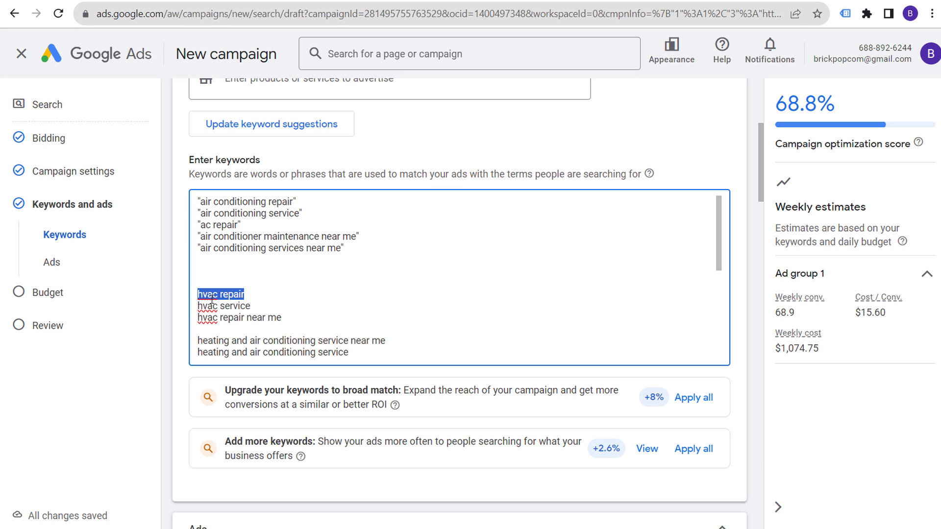
left_click(265, 247)
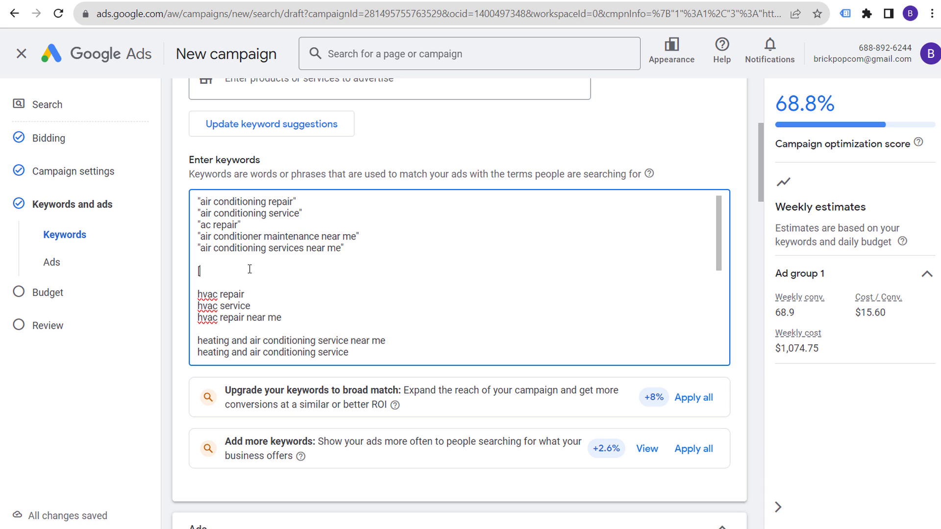
type("r conditioning repair")
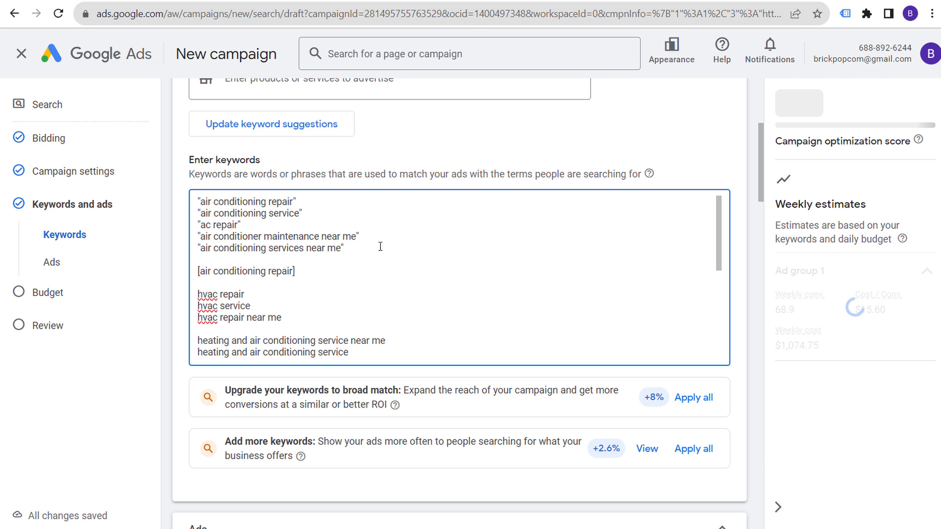
Compare the quoted keywords with the bracketed one and examine the suggestion to upgrade keywords to broad match.
left_click_drag(363, 248, 179, 198)
left_click(241, 212)
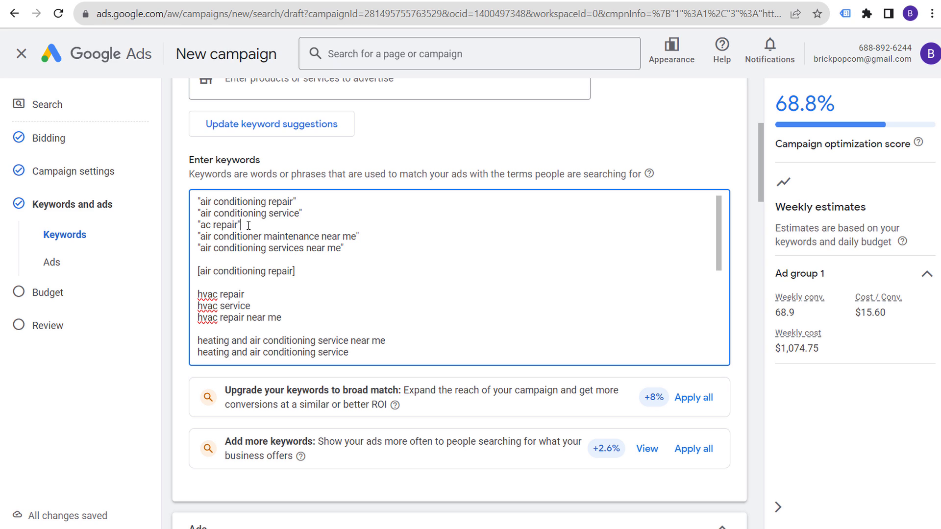
left_click(375, 246)
left_click(302, 270)
left_click(347, 247)
left_click(273, 270)
left_click_drag(225, 389, 395, 389)
left_click(413, 390)
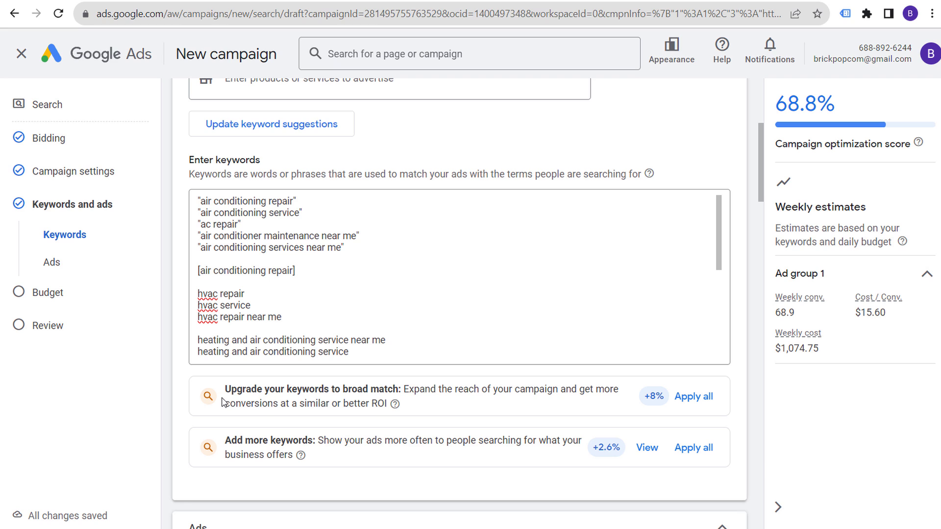
left_click_drag(225, 390, 398, 390)
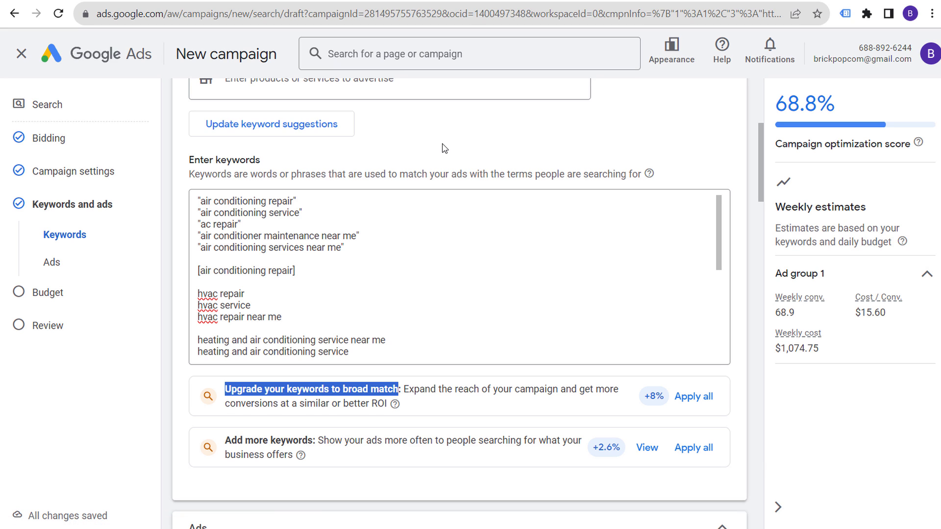
left_click(377, 224)
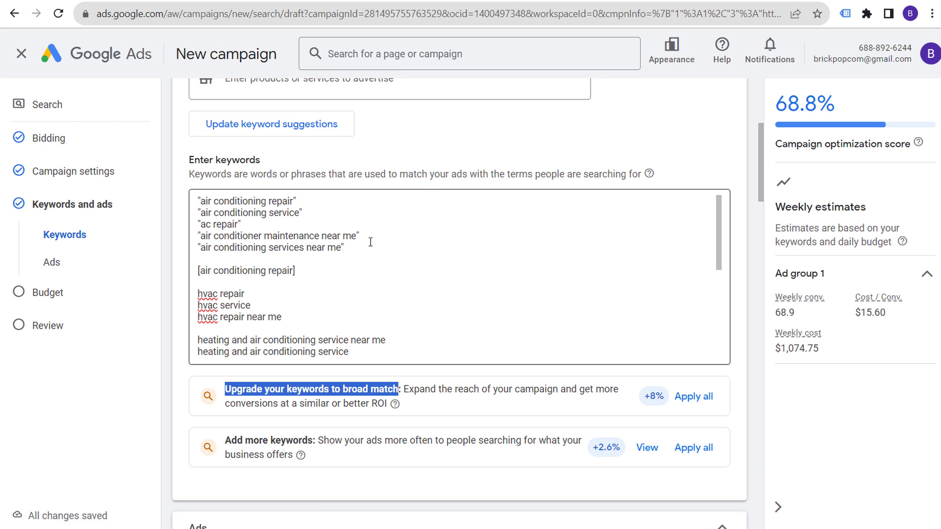
left_click_drag(371, 247, 164, 199)
scroll(221, 214, "up", 1)
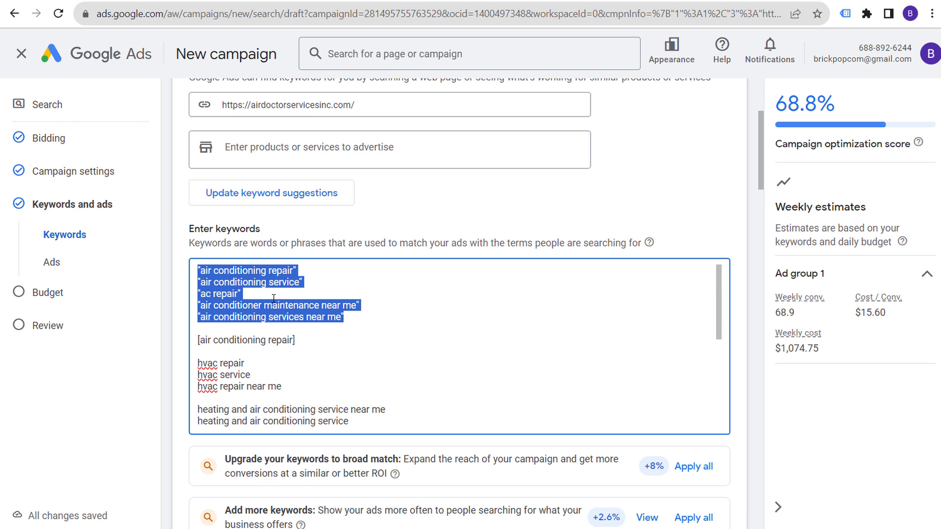
Copy all keywords from "hvac repair" through "home air conditioning service" into the open Guest Post text file in Notepad.
scroll(372, 333, "down", 1)
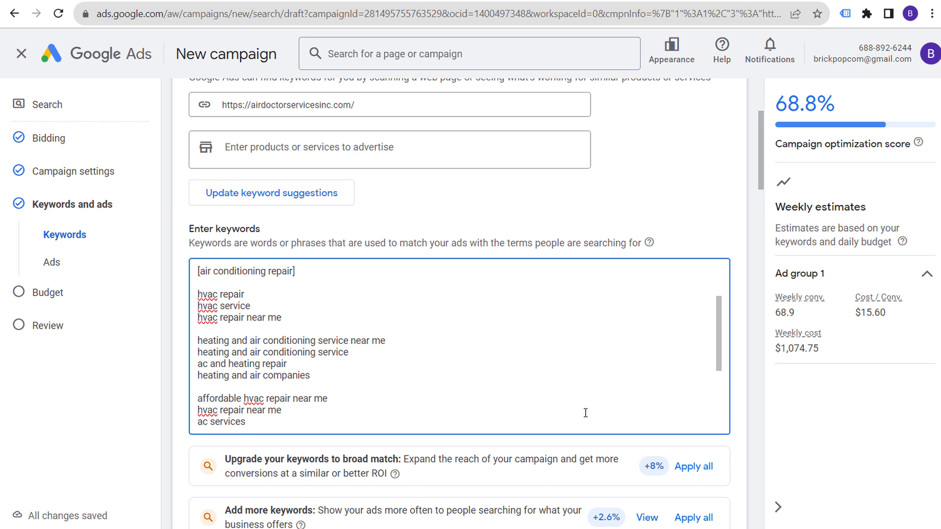
mouse_move(570, 528)
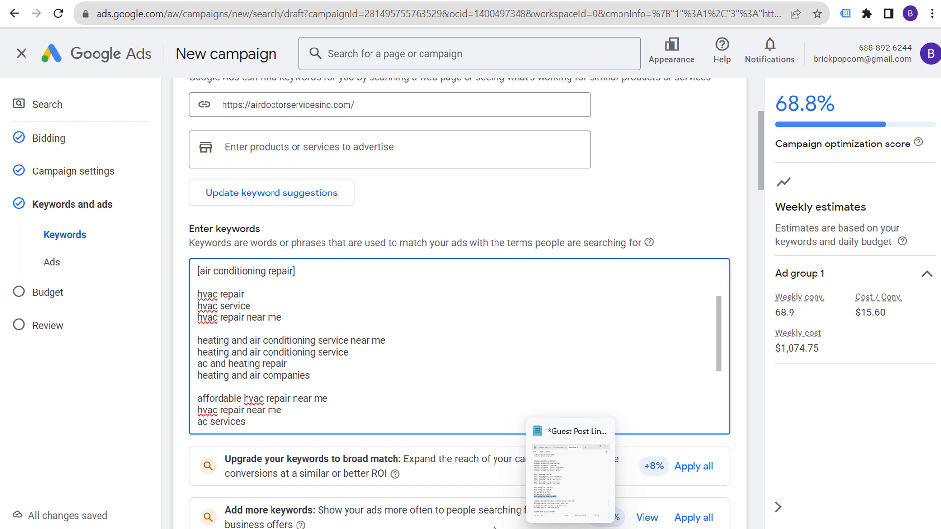
left_click(571, 528)
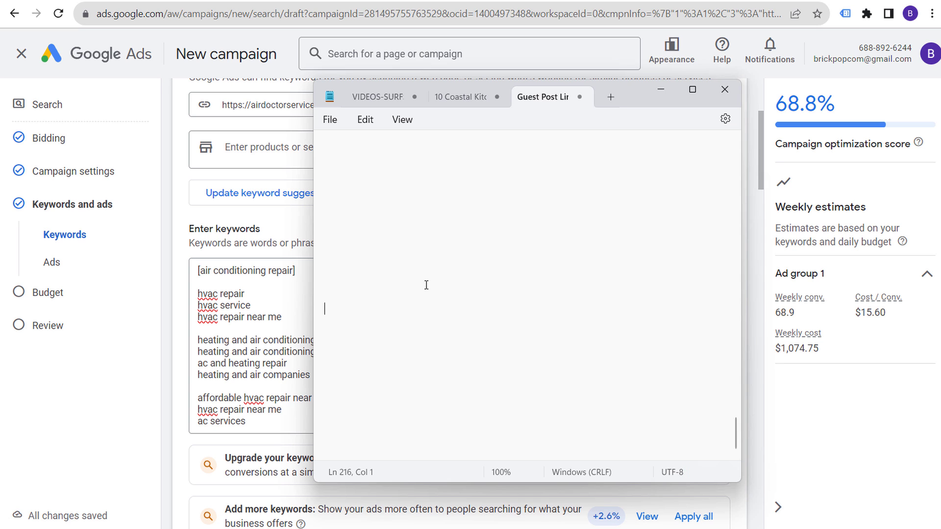
left_click(243, 302)
left_click_drag(198, 294, 456, 356)
scroll(441, 369, "down", 3)
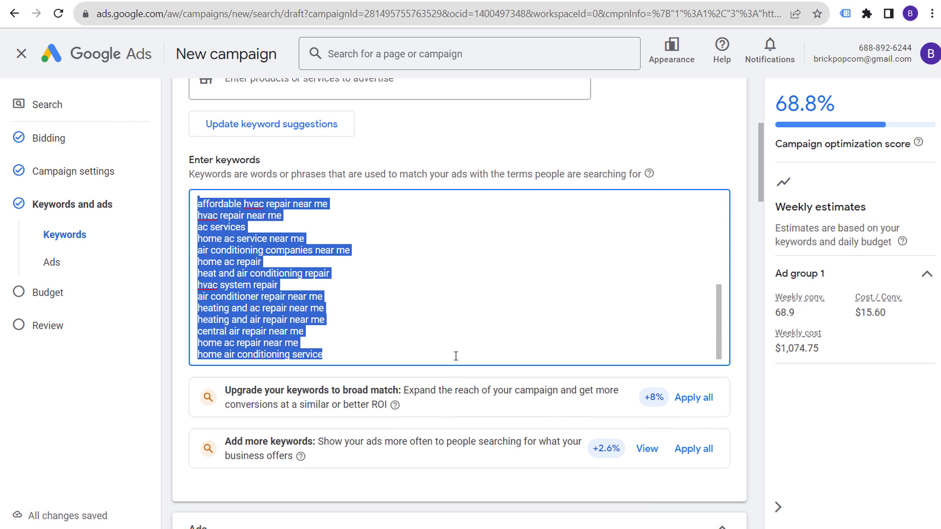
left_click(566, 503)
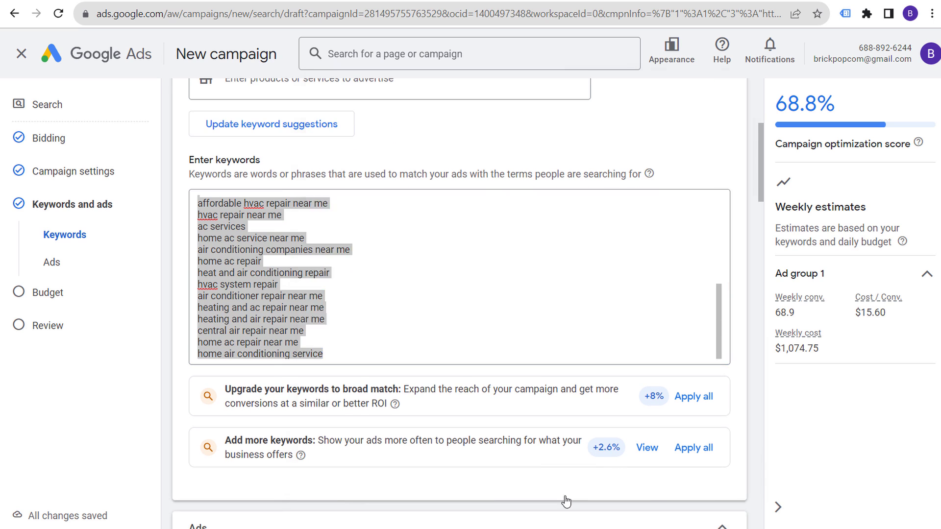
key("alt+Tab")
type("affordable hvac repair near me hvac repair near me ac services home ac service near me air conditioning companies near me home ac repair heat and air conditioning repair hvac system repair air conditioner repair near me heating and ac repair near me heating and air repair near me central air repair near me home ac repair near me home air conditioning service")
Back in Google Ads, delete every keyword below the five quoted air conditioning keywords.
left_click(366, 353)
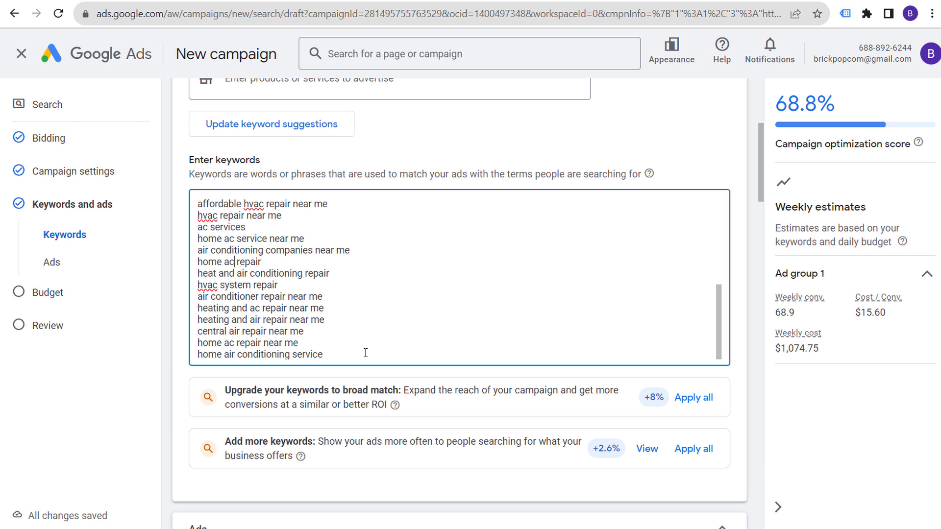
key("ctrl+a")
key("ctrl+v")
left_click_drag(366, 353, 183, 265)
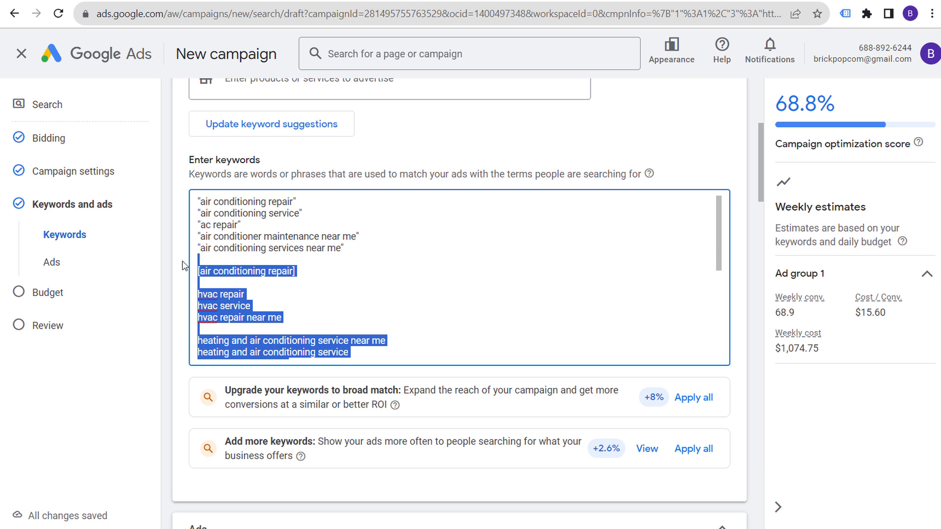
key("BackSpace")
Move the five quoted air conditioning keywords out of the keyword box to the end of the Guest Post text file in Notepad.
left_click_drag(365, 248, 196, 185)
key("ctrl+c")
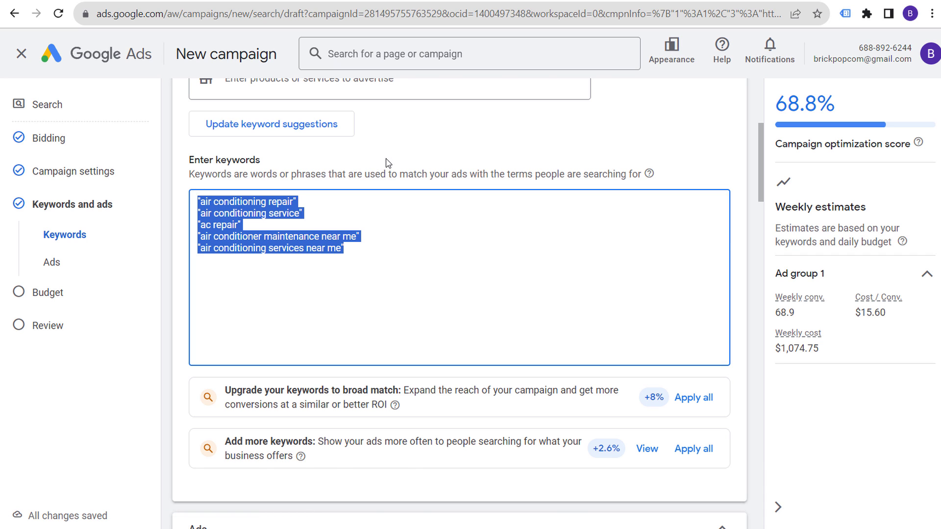
key("BackSpace")
scroll(389, 172, "up", 1)
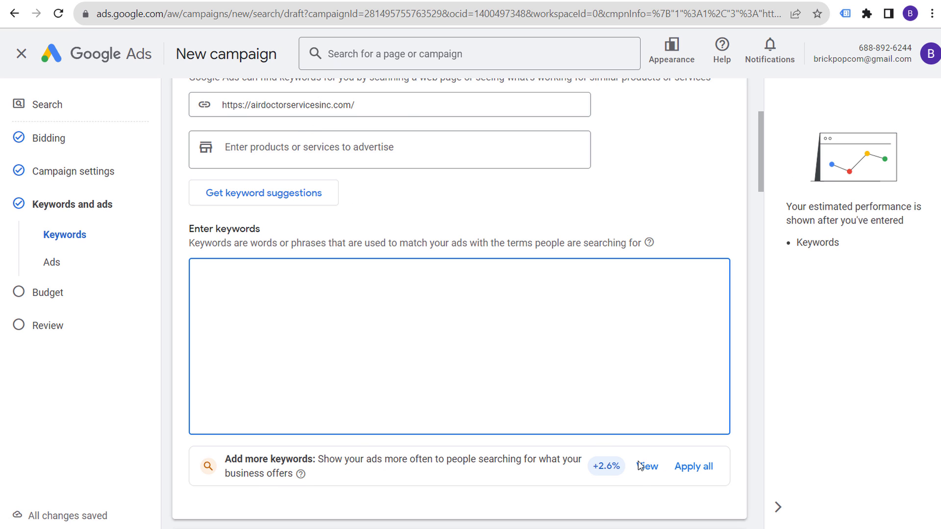
key("alt+Tab")
scroll(545, 369, "down", 3)
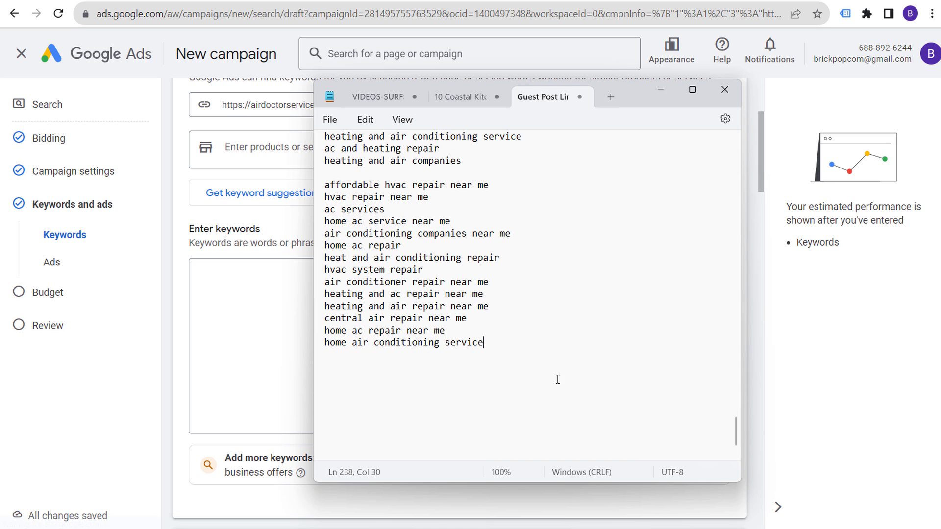
key("ctrl+v")
Switch to the airdoctorservicesinc.com website and open its Services page at the headings describing the offered services.
left_click(296, 226)
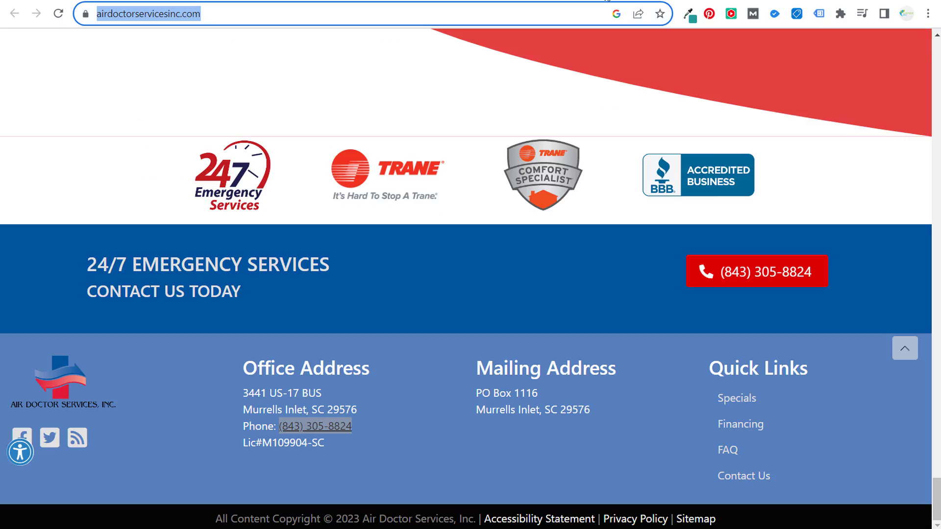
scroll(451, 248, "up", 5)
scroll(451, 248, "up", 20)
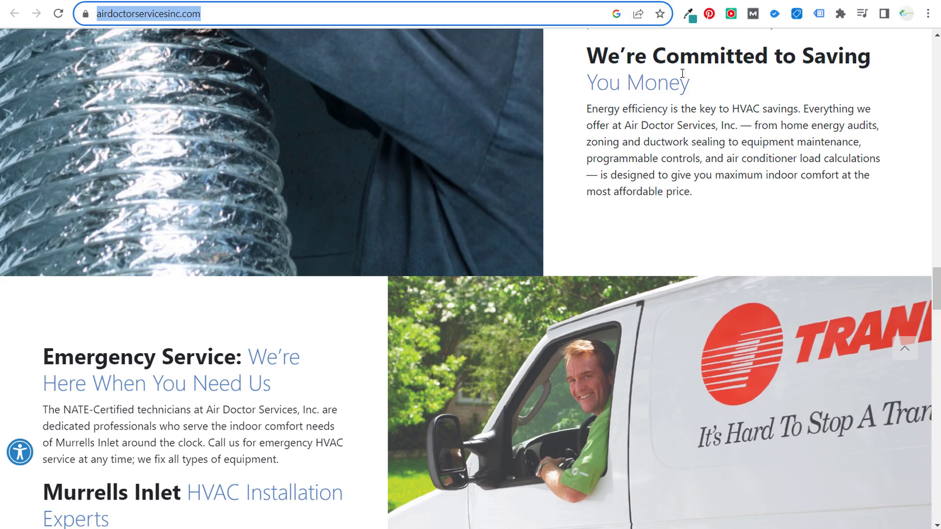
left_click_drag(933, 267, 934, 40)
left_click(513, 114)
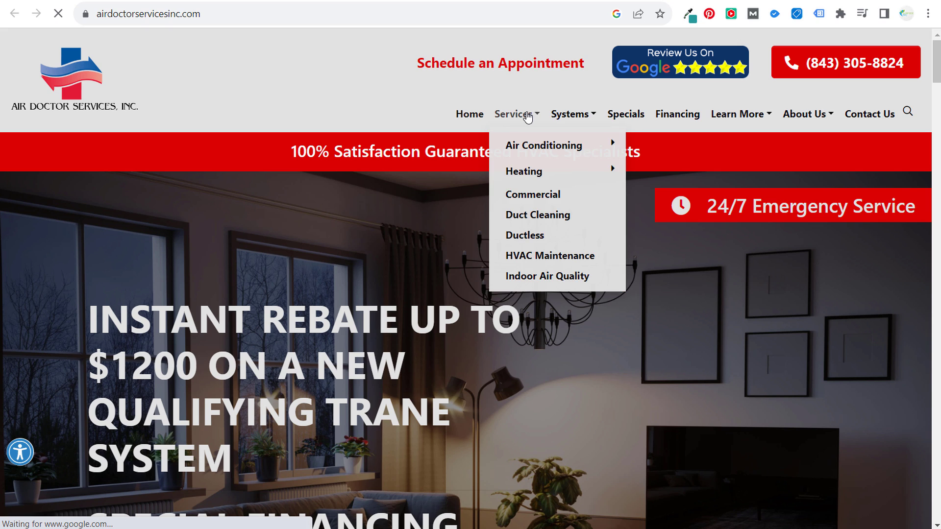
scroll(271, 307, "down", 1)
scroll(272, 307, "down", 8)
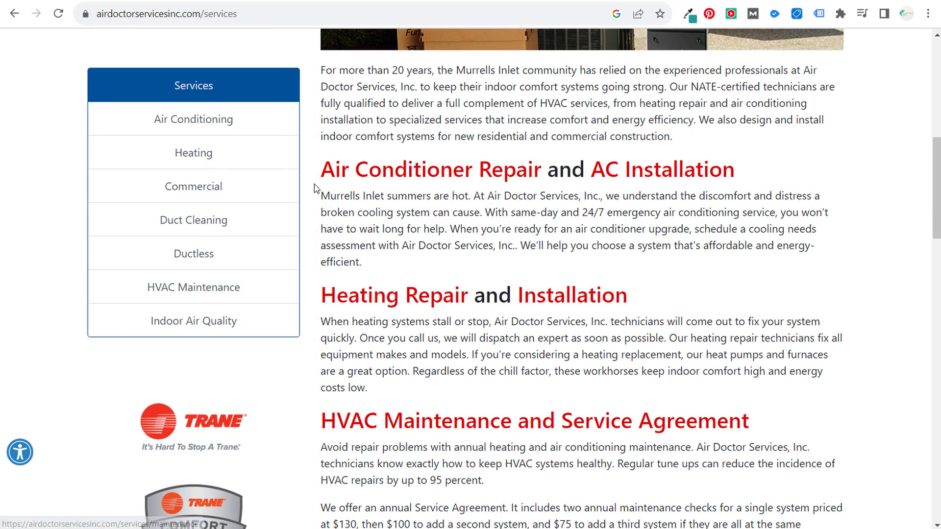
Copy "Air Conditioner Repair" from the Services page and add it to the products or services to advertise in Google Ads.
left_click_drag(320, 169, 540, 169)
key("ctrl+c")
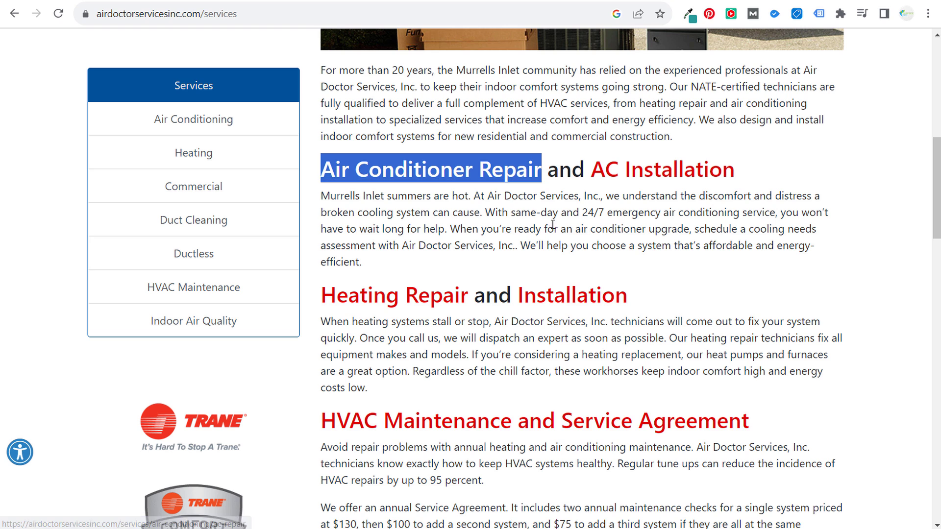
key("alt+Tab")
left_click(284, 147)
key("ctrl+v")
key("Return")
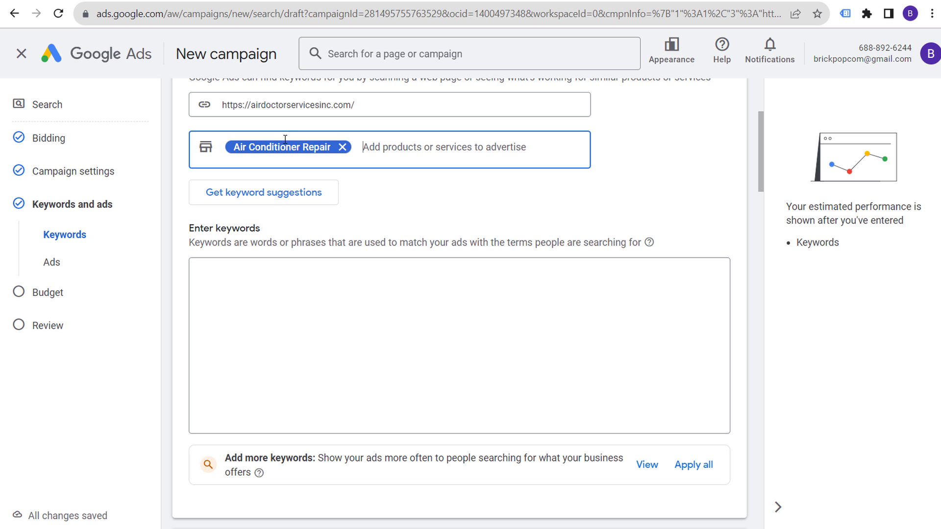
Copy "AC Installation" from the website's Services page and add it as another advertised service in Google Ads.
key("alt+Tab")
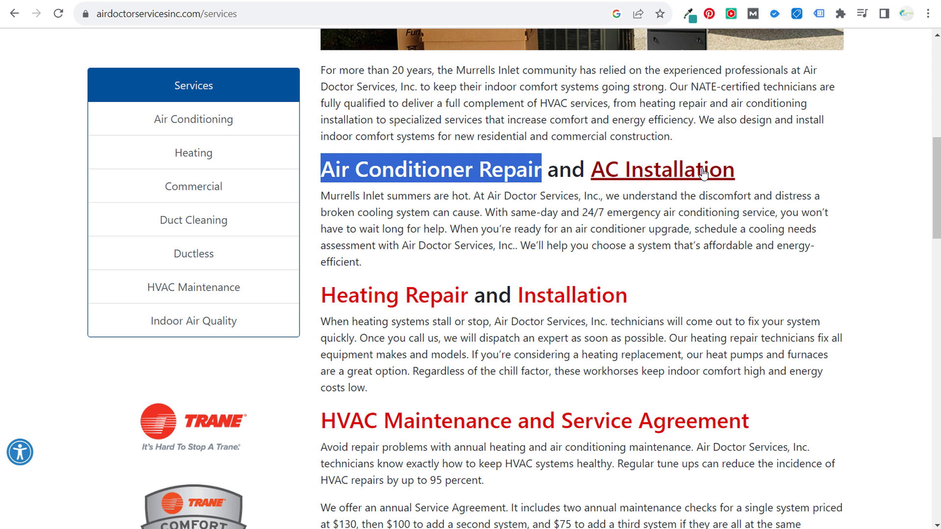
left_click_drag(735, 169, 591, 170)
key("ctrl+c")
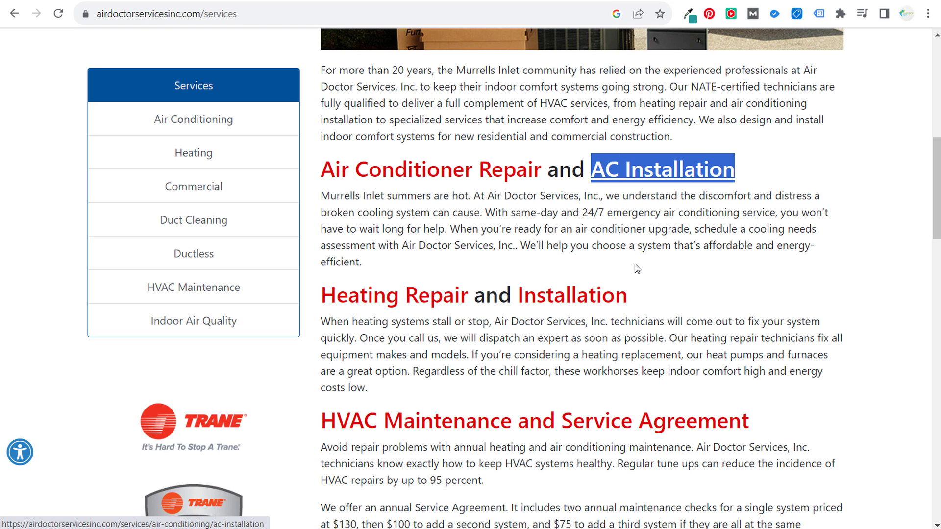
key("alt+Tab")
key("ctrl+v")
key("Return")
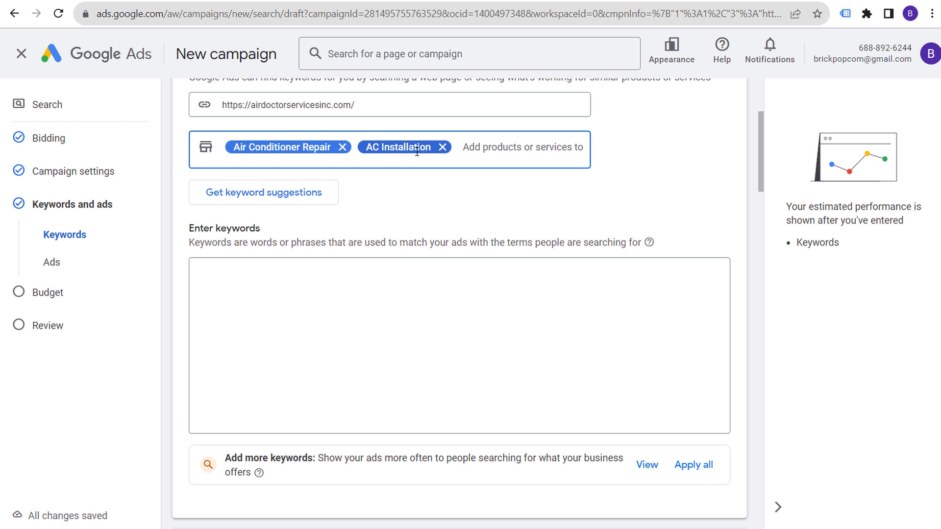
Copy "Heating Repair" from the website's Services page and add it to the advertised services in Google Ads.
key("alt+Tab")
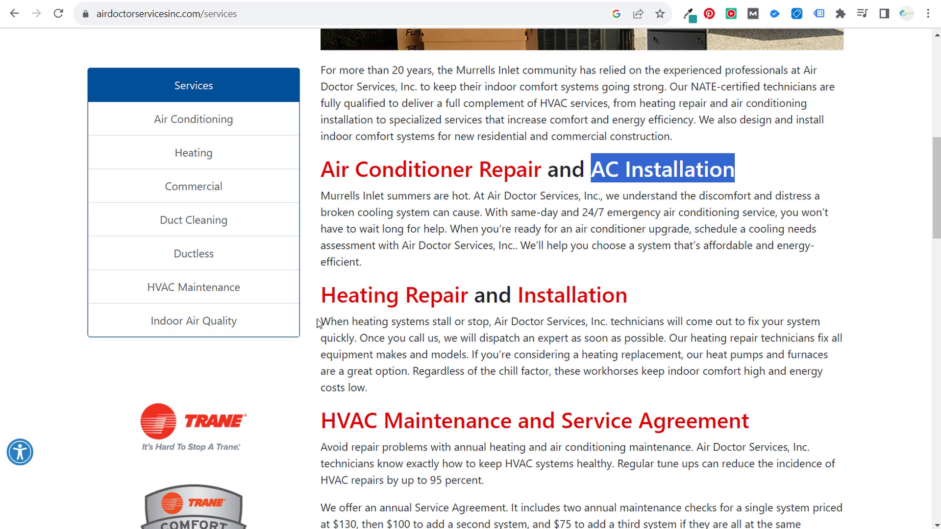
left_click_drag(318, 296, 472, 296)
key("ctrl+c")
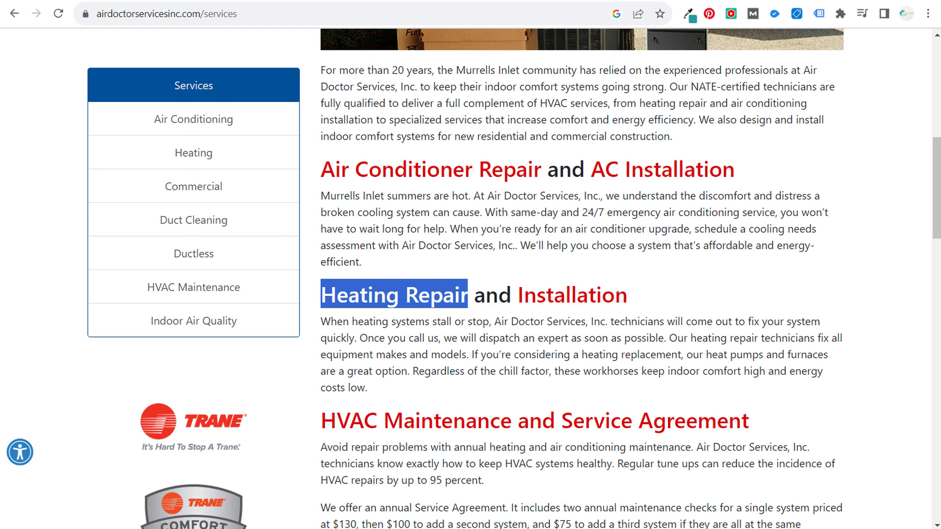
key("alt+Tab")
key("ctrl+v")
key("Return")
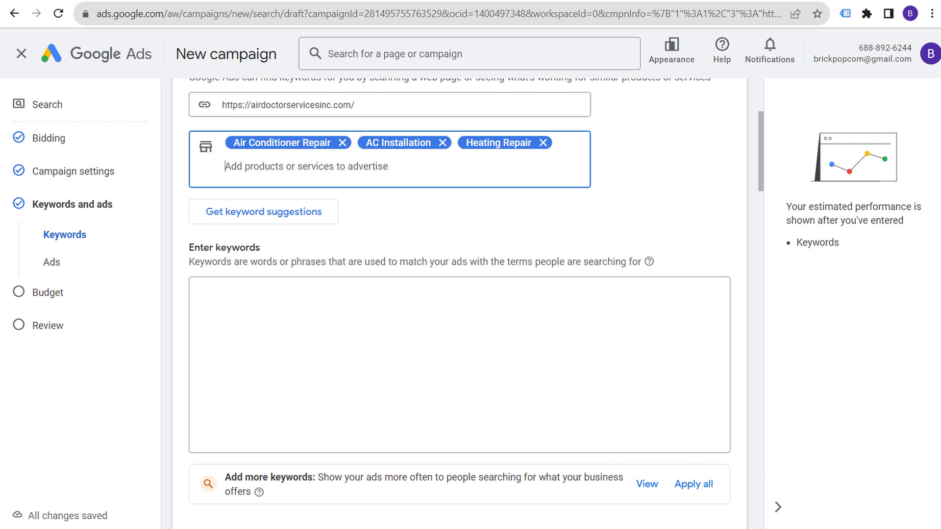
Based on the website's heading about heating, add "heating installation" to the advertised services in Google Ads.
key("alt+Tab")
left_click(659, 296)
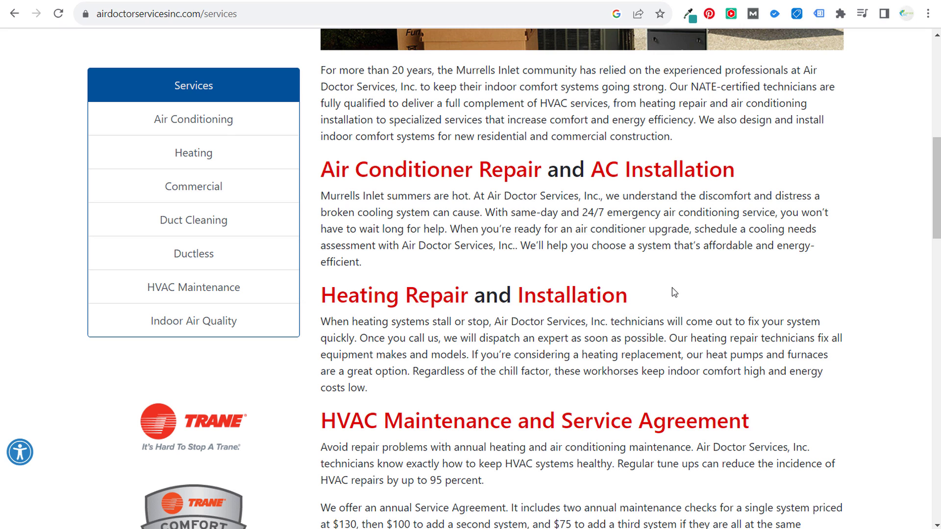
left_click_drag(674, 294, 518, 295)
key("ctrl+c")
key("alt+Tab")
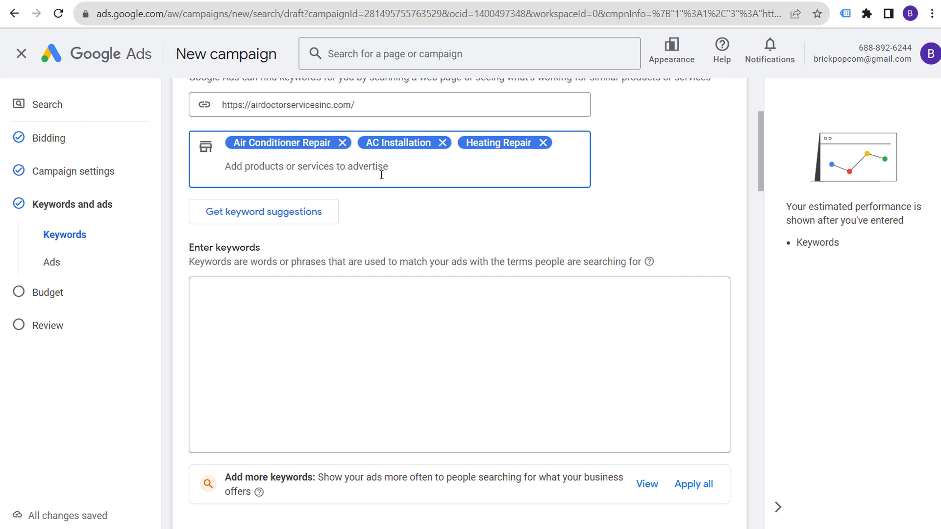
type("heating in")
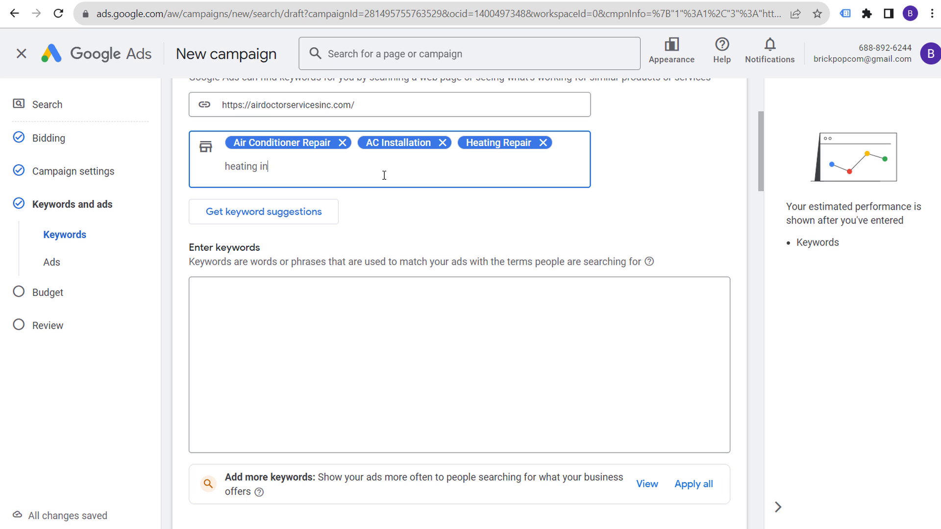
type("stallation")
key("Return")
Copy "HVAC Maintenance" from the website into the advertised services in Google Ads, and also add "hvac service".
key("alt+Tab")
scroll(340, 298, "down", 3)
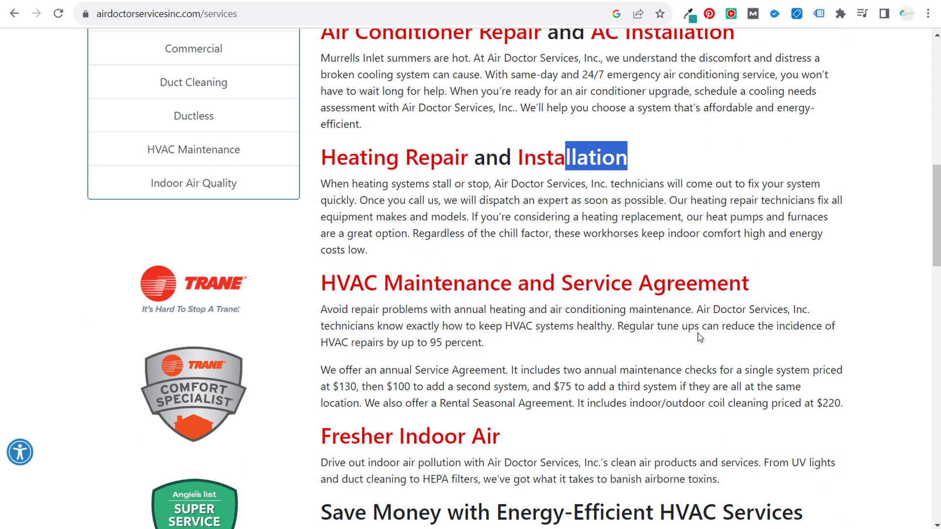
left_click_drag(315, 285, 514, 278)
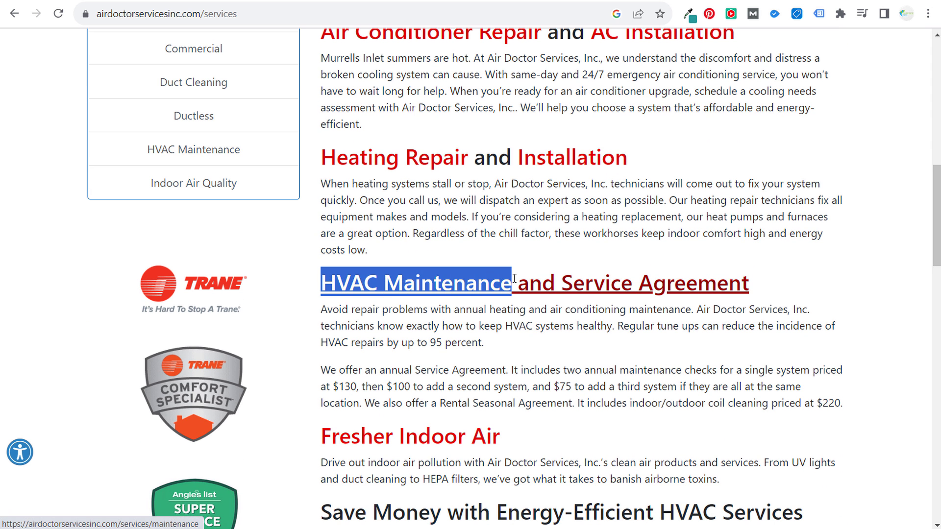
key("ctrl+c")
key("alt+Tab")
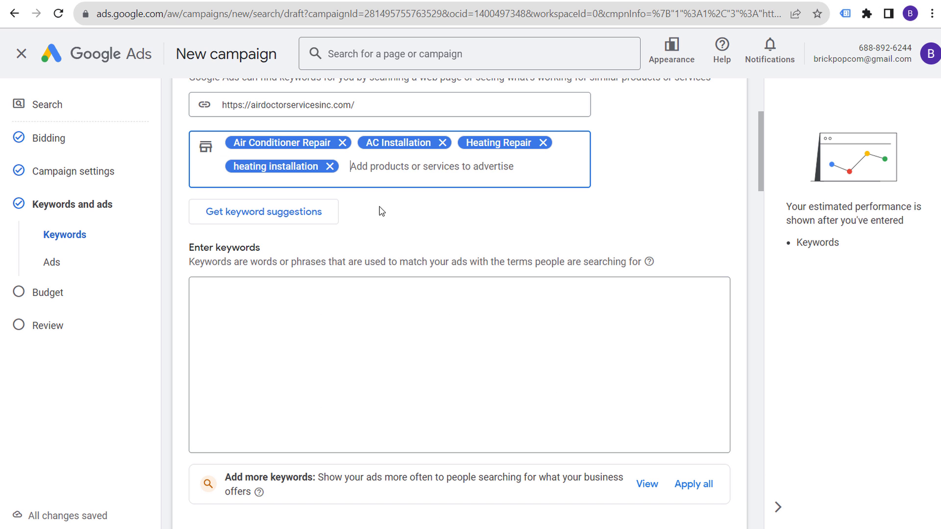
key("ctrl+v")
key("Return")
type("hvac ser")
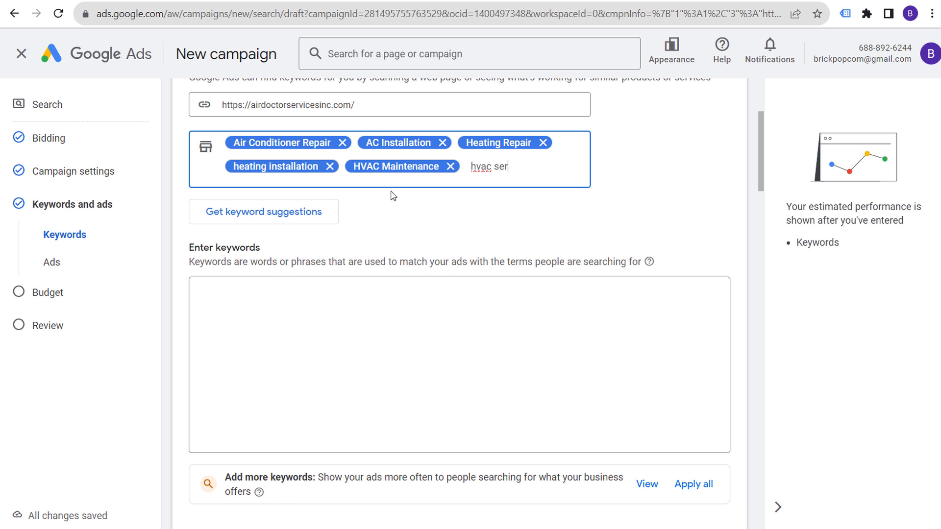
type("vice")
key("Return")
Copy the "Fresher Indoor Air" heading from the website and add it to the advertised services in Google Ads.
scroll(649, 372, "down", 4)
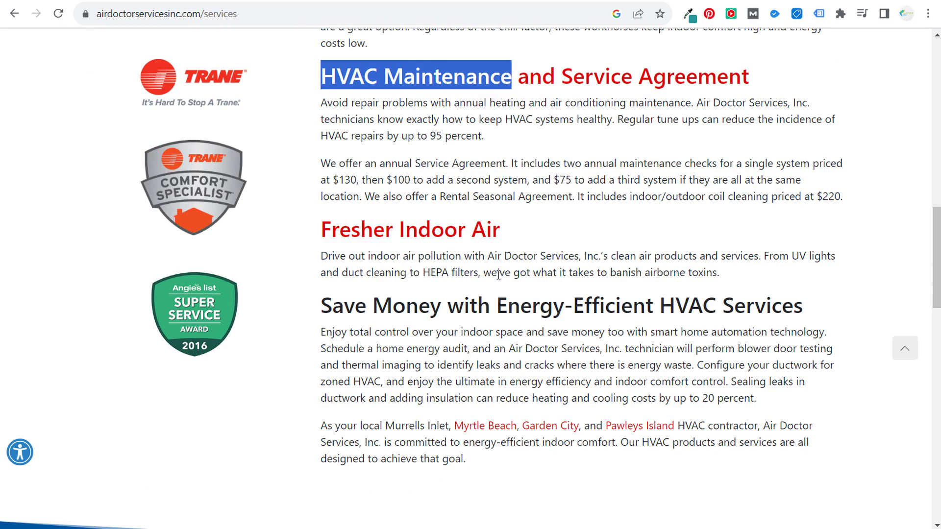
left_click_drag(296, 226, 483, 219)
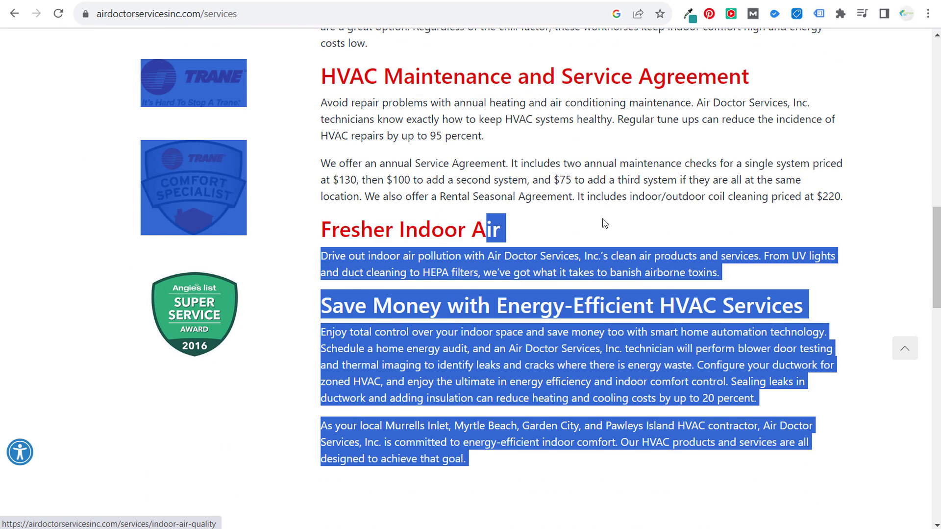
left_click_drag(588, 224, 322, 216)
key("ctrl+c")
key("alt+Tab")
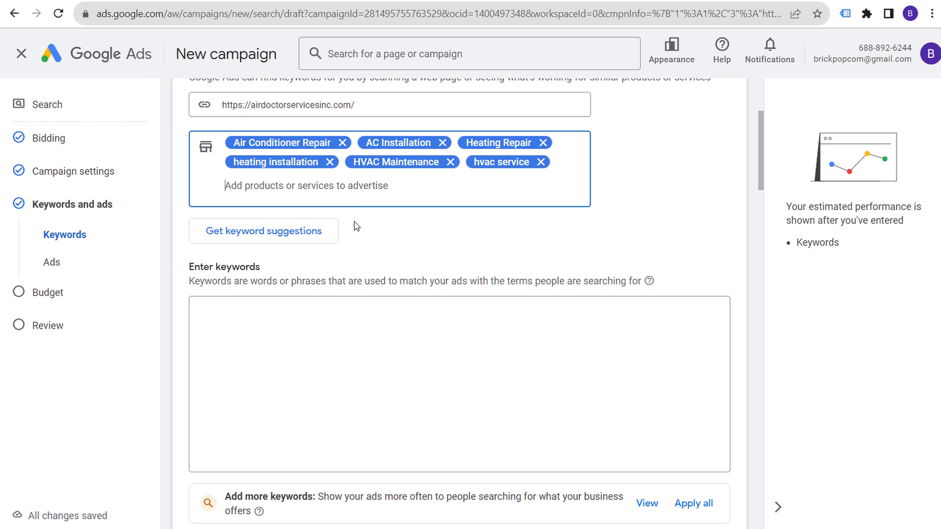
left_click(353, 182)
key("ctrl+v")
key("Return")
Open the website's Duct Cleaning page, copy "Duct Cleaning Services" and add it to the advertised services in Google Ads.
key("alt+Tab")
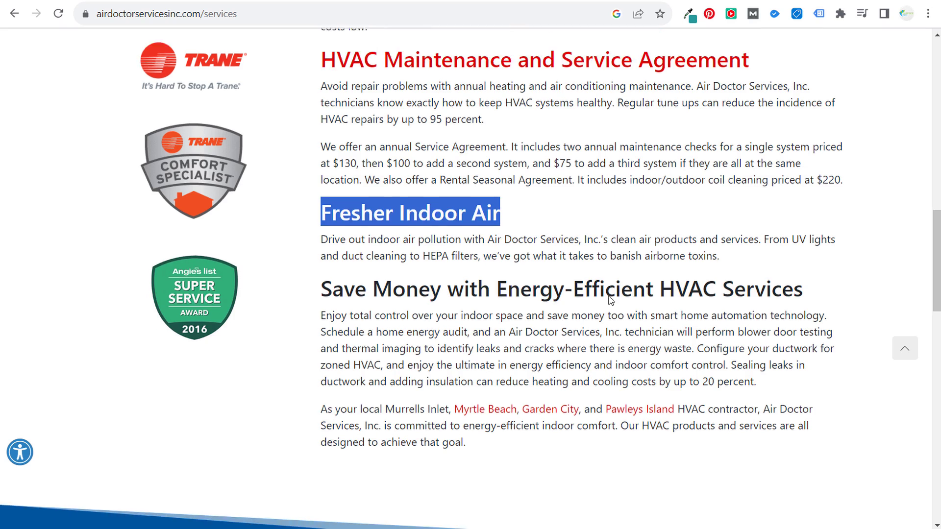
scroll(581, 283, "up", 12)
scroll(581, 283, "down", 4)
scroll(581, 283, "down", 2)
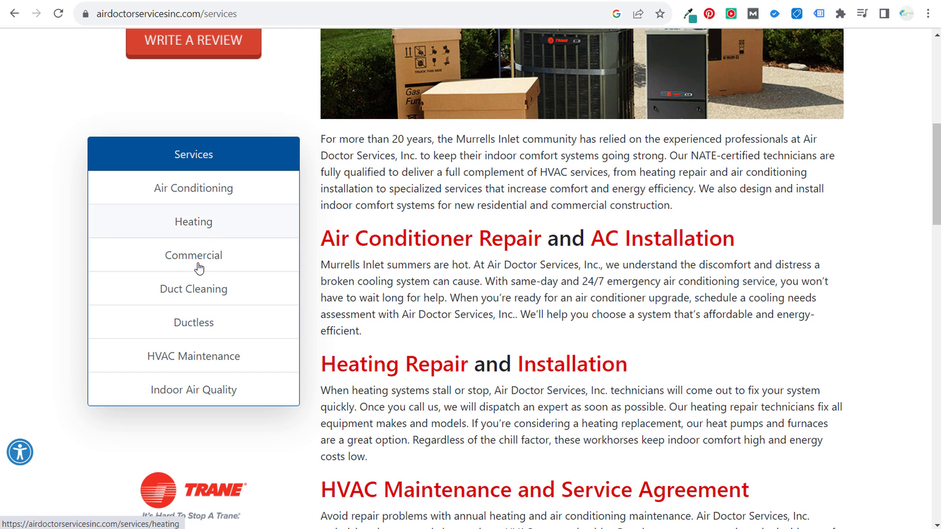
scroll(460, 281, "up", 4)
scroll(461, 282, "up", 4)
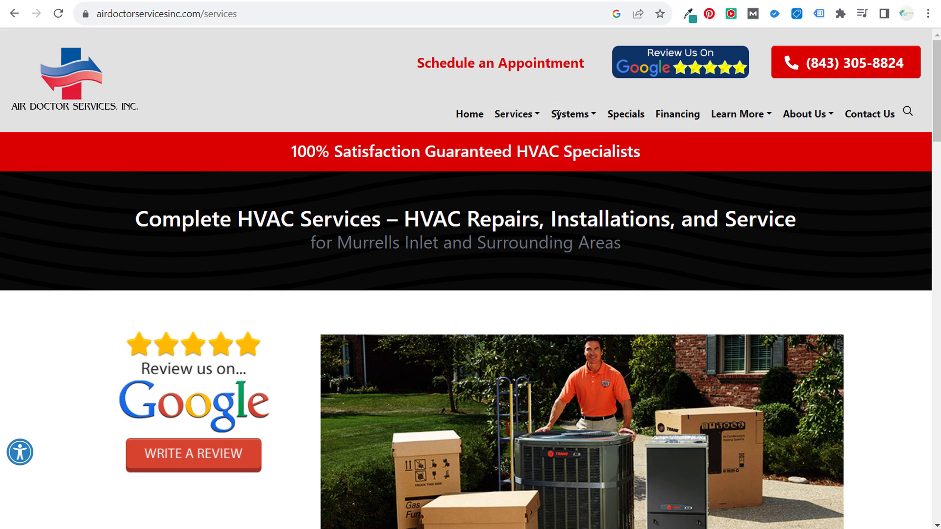
mouse_move(527, 117)
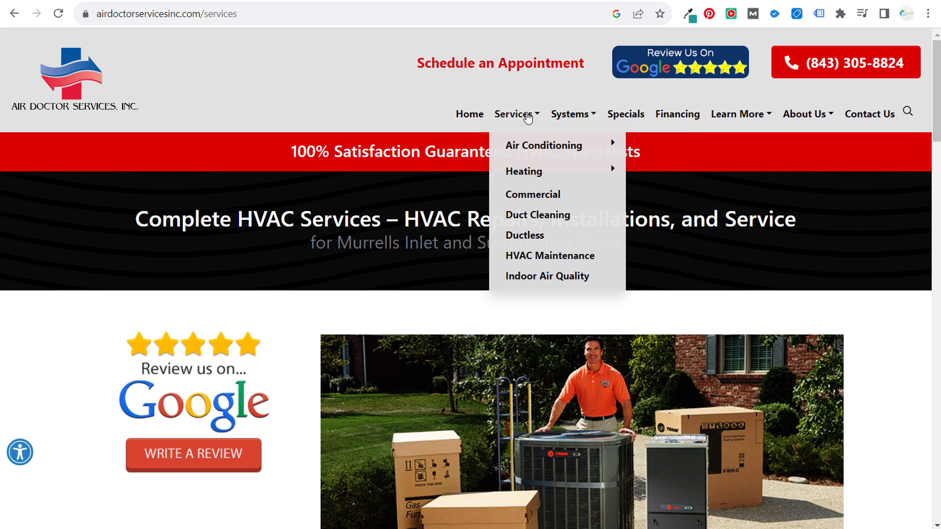
left_click(525, 217)
scroll(558, 217, "down", 7)
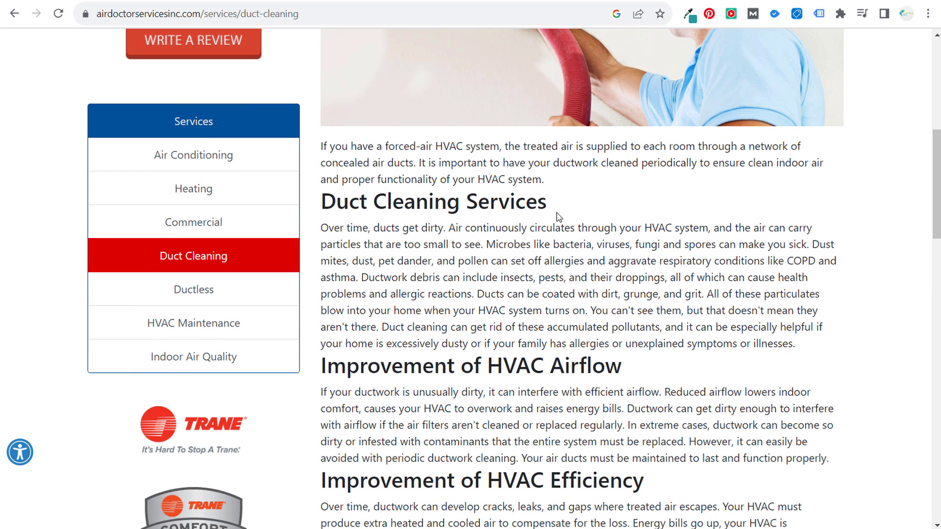
left_click_drag(556, 217, 322, 205)
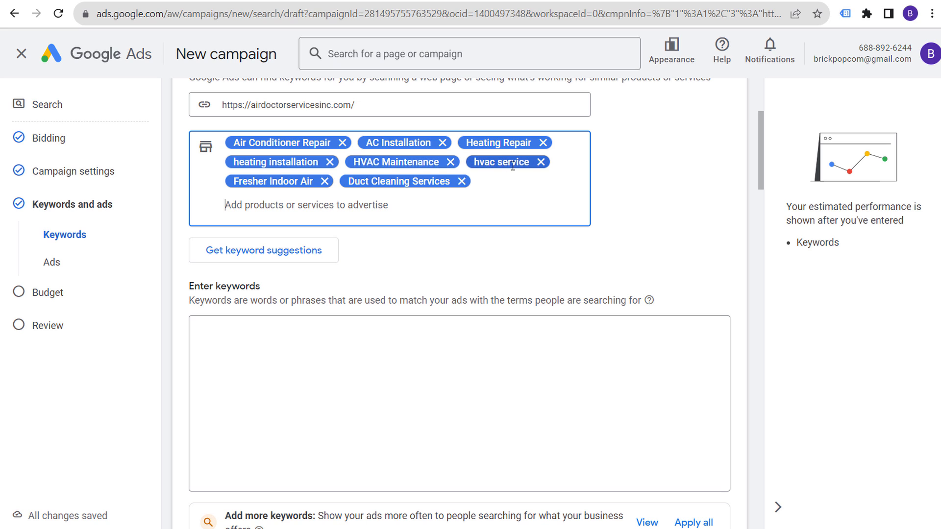
Generate keyword suggestions from the website address and the listed services, and review them through the end of the list.
left_click(273, 260)
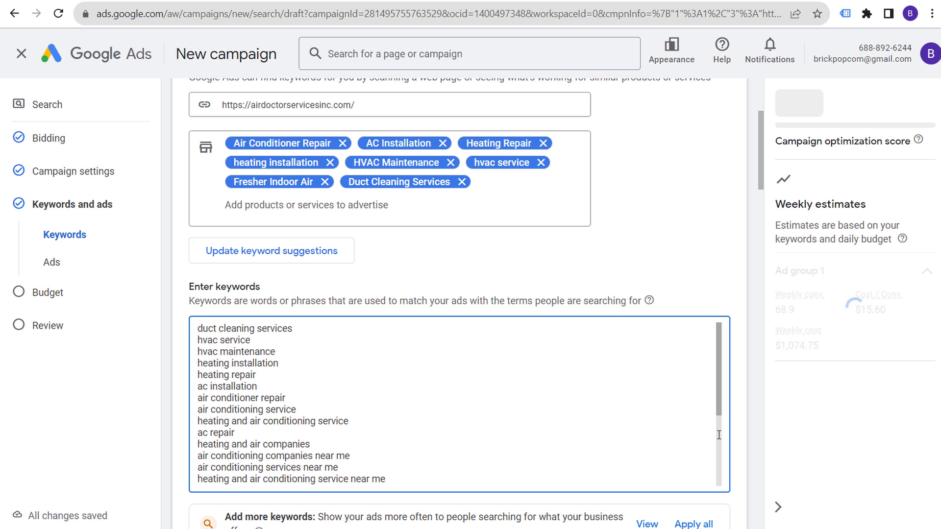
left_click_drag(717, 347, 722, 456)
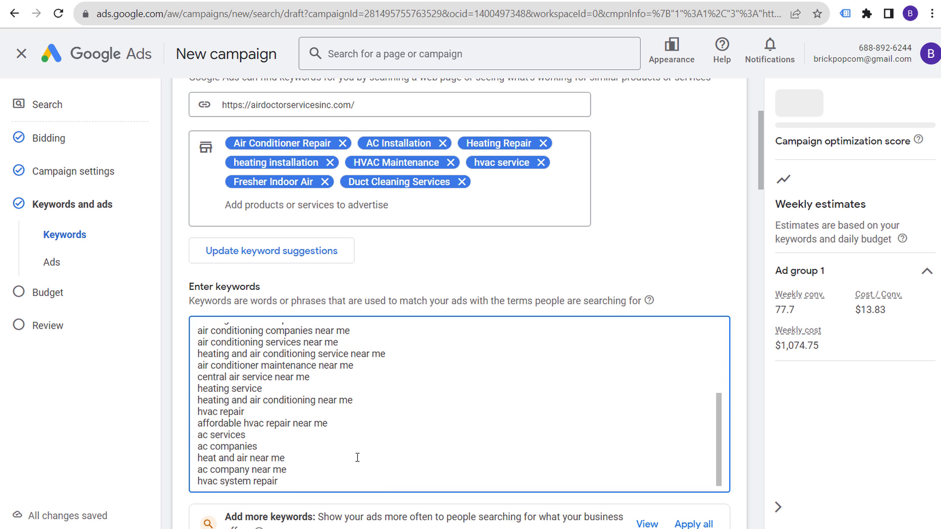
Cut all suggested keywords out of the Google Ads keyword list and paste them into the keyword notes in Notepad.
left_click_drag(301, 481, 176, 83)
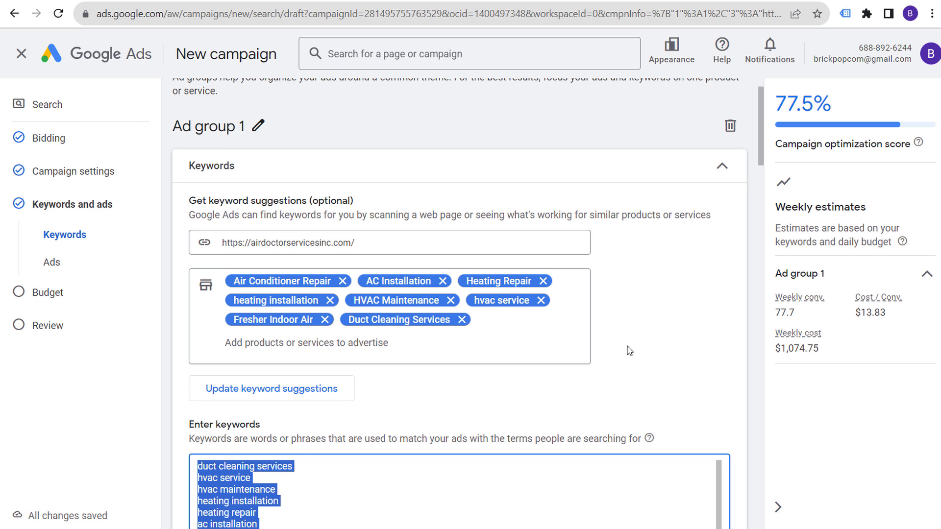
key("BackSpace")
key("alt+Tab")
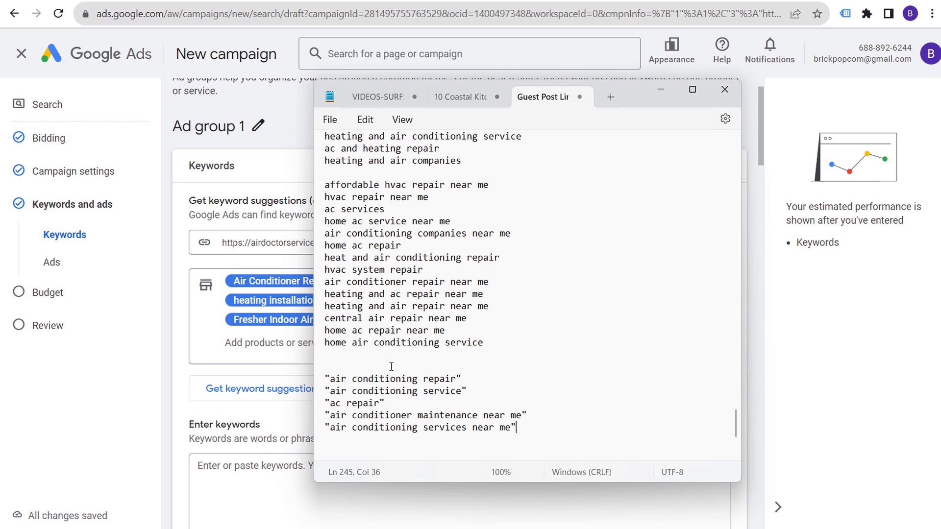
key("Return")
key("ctrl+v")
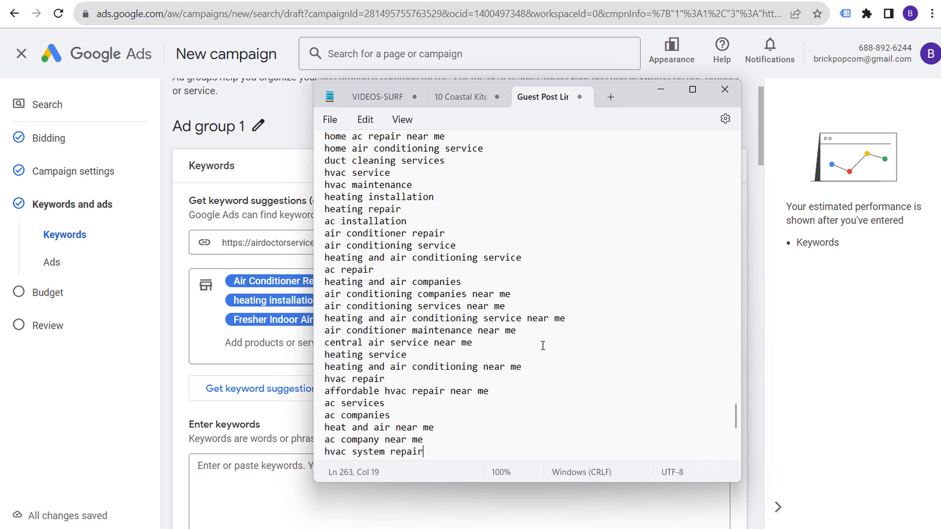
Move "ac services" and "ac companies" from the pasted keywords to the end of the phrase-match list, each in quotation marks.
scroll(537, 342, "down", 5)
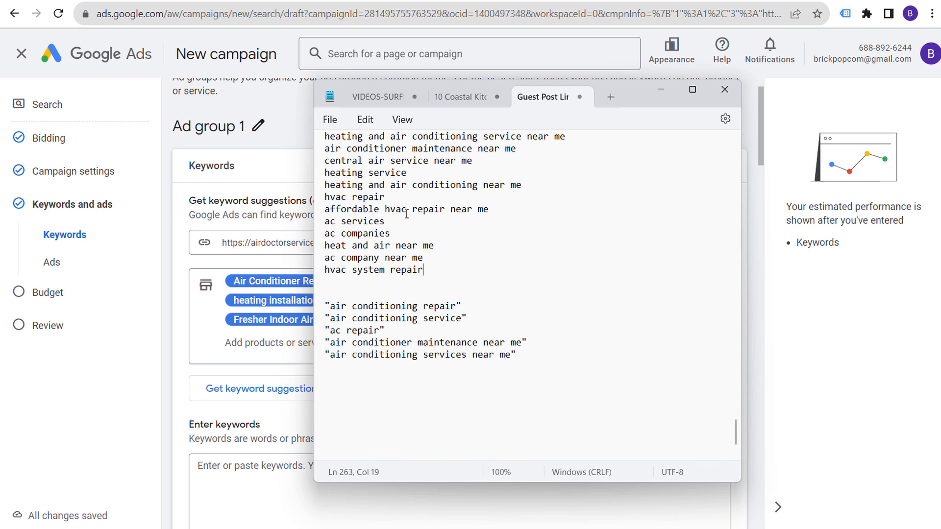
left_click_drag(324, 221, 391, 233)
left_click(569, 359)
type("\"")
key("ctrl+v")
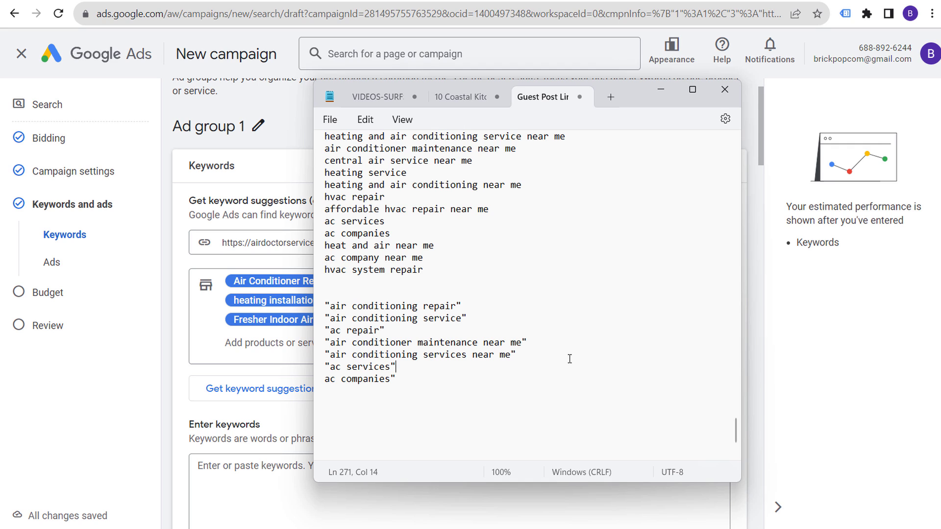
type("\"")
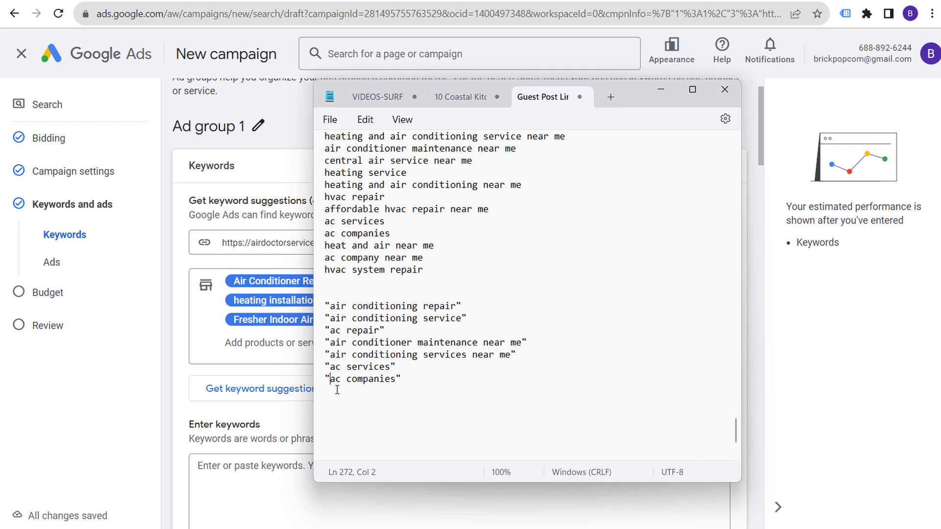
left_click_drag(403, 235, 306, 218)
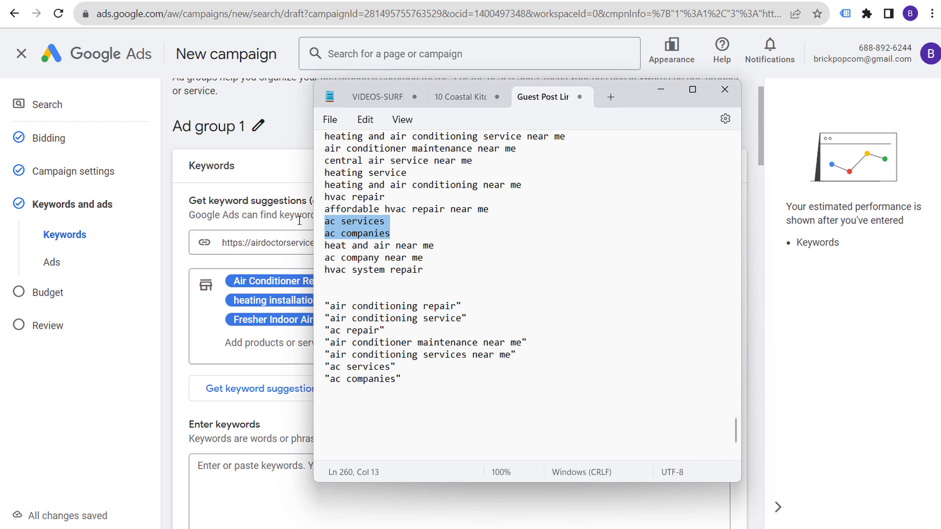
key("BackSpace")
Copy the seven quoted keywords, from "air conditioning repair" to "ac companies", into the ad group's keyword list in Google Ads.
left_click_drag(415, 354, 324, 282)
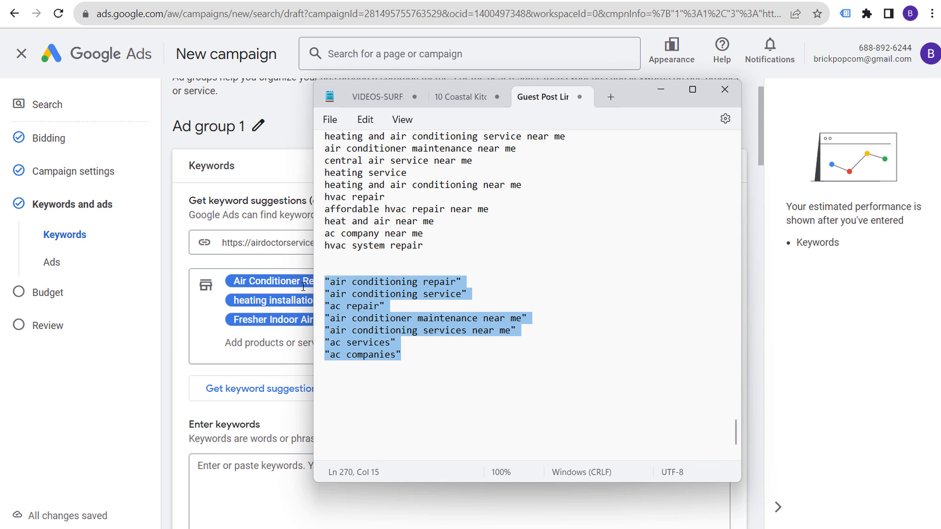
left_click(282, 429)
scroll(255, 353, "down", 3)
left_click(256, 353)
key("ctrl+v")
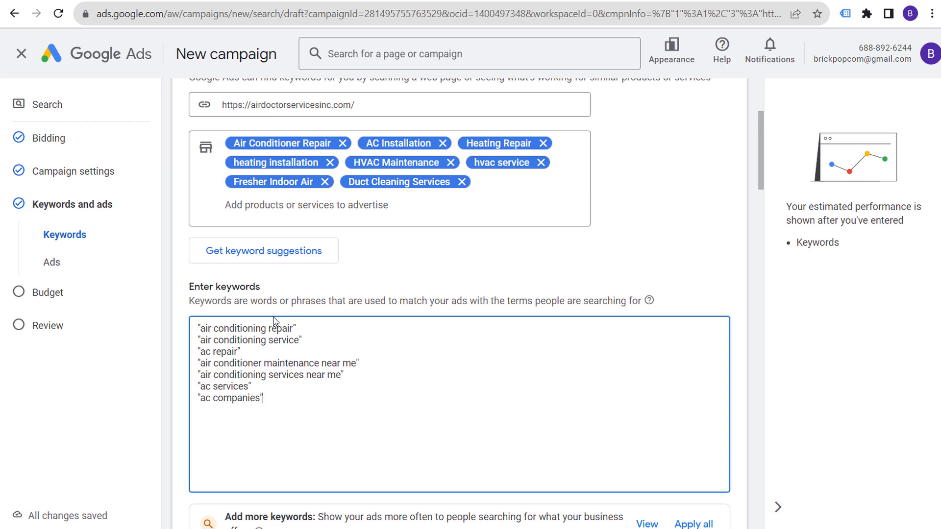
left_click_drag(296, 396, 192, 322)
left_click(380, 373)
Look over the keyword section of the ad group and inspect the ad's final URL.
scroll(600, 231, "down", 3)
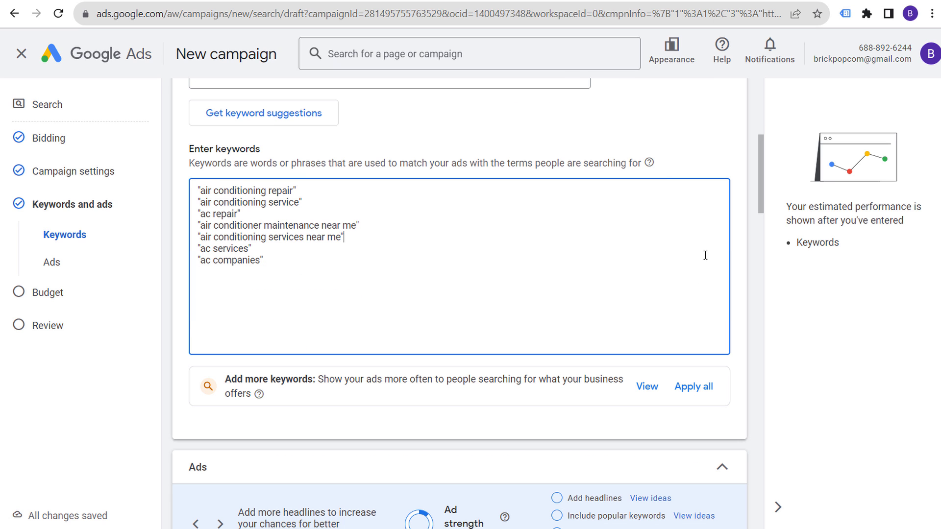
scroll(705, 256, "up", 3)
scroll(699, 227, "up", 2)
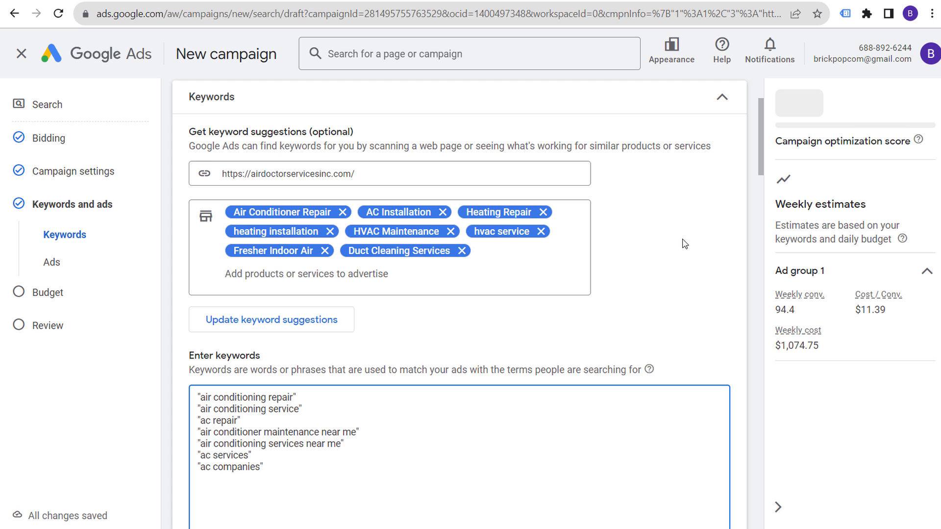
left_click_drag(762, 119, 762, 225)
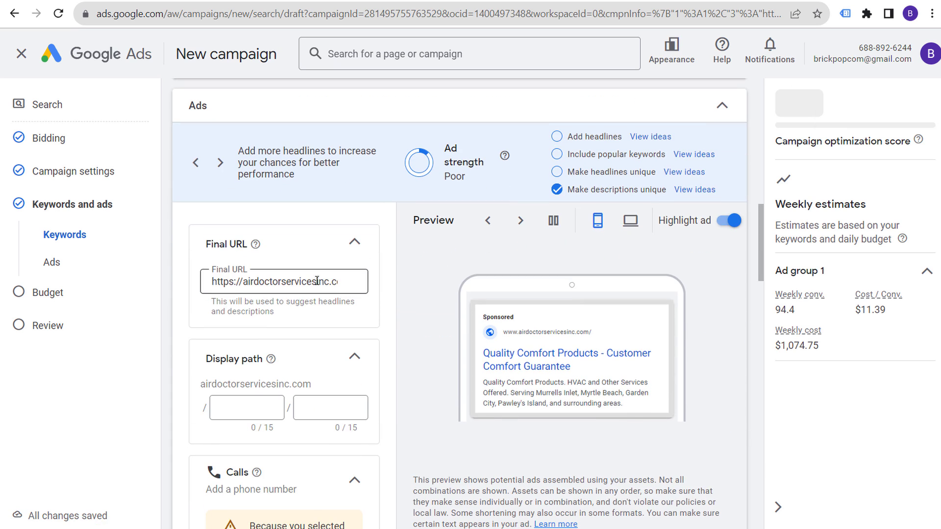
left_click_drag(316, 281, 382, 279)
left_click_drag(321, 281, 398, 286)
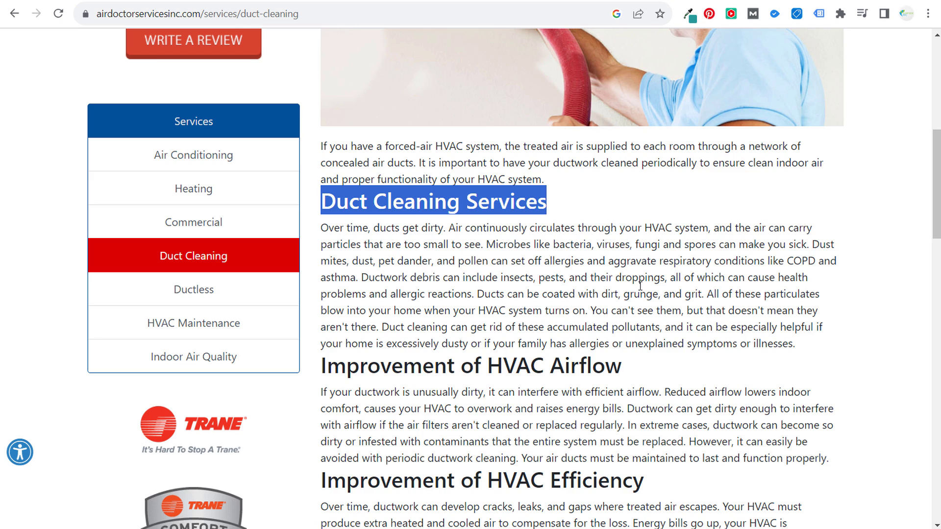
Switch to the HVAC company's website and examine its Duct Cleaning page, including the contact form, service areas and header contact options.
scroll(583, 137, "up", 6)
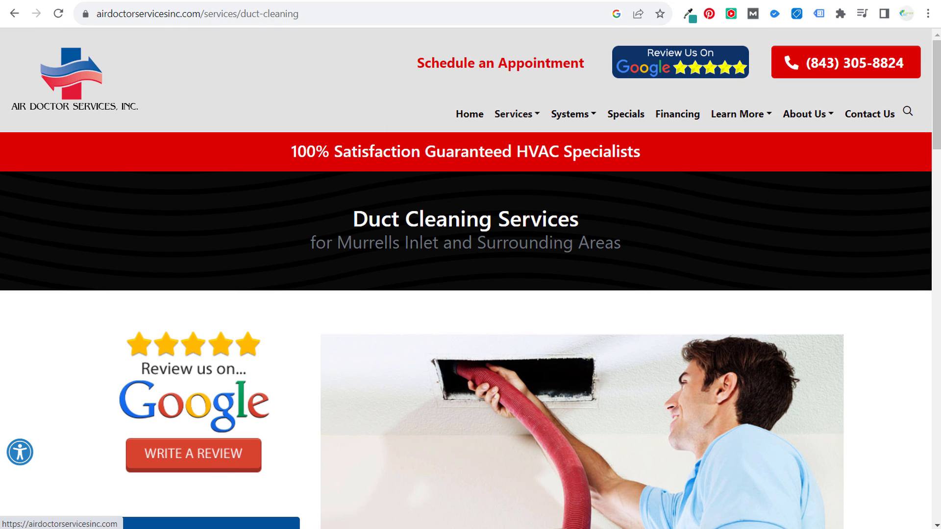
scroll(535, 280, "down", 4)
scroll(616, 364, "down", 10)
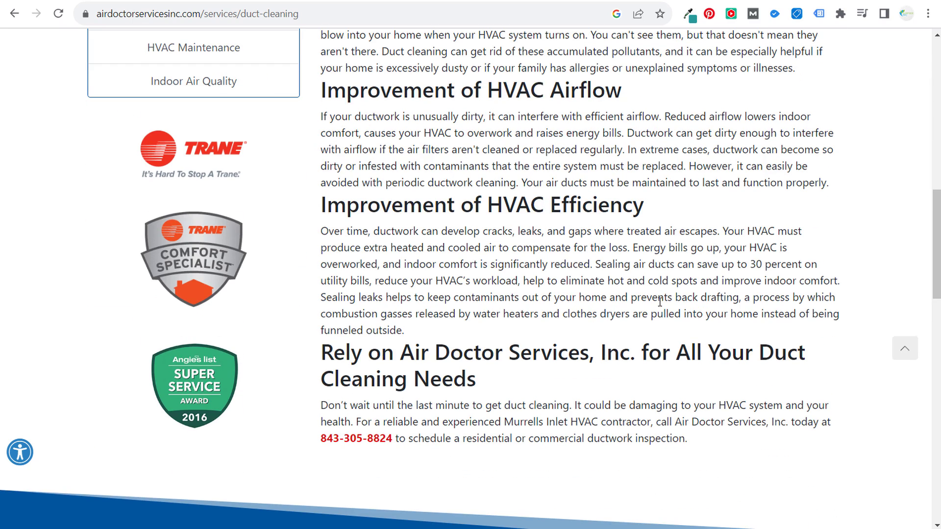
scroll(498, 206, "down", 8)
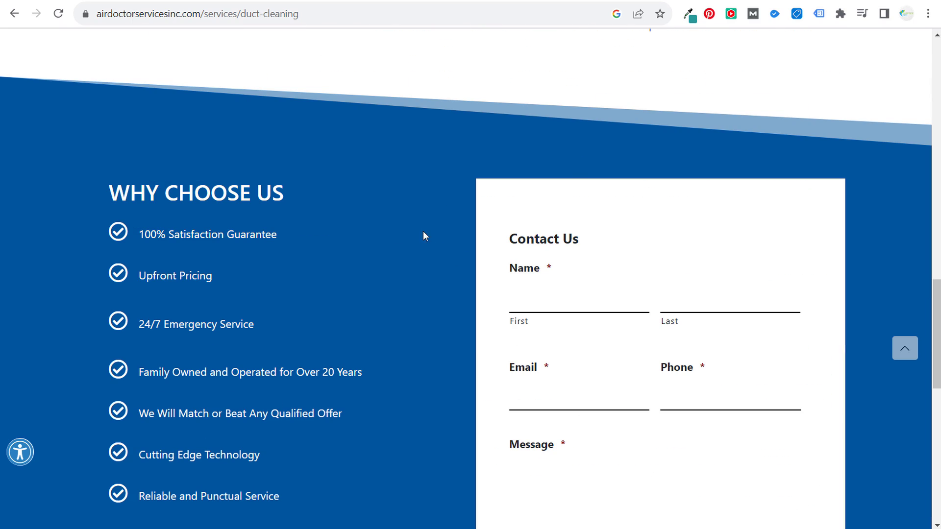
scroll(272, 178, "down", 7)
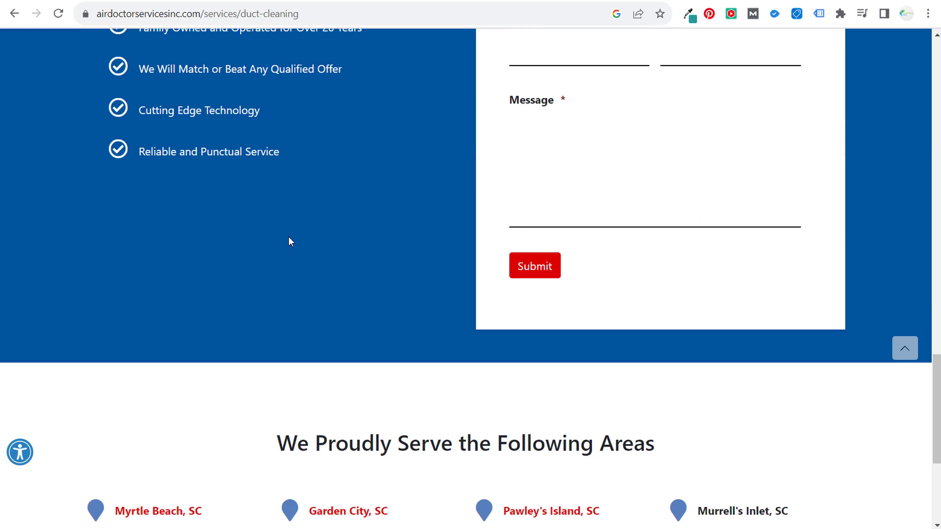
scroll(290, 242, "up", 3)
scroll(609, 251, "up", 20)
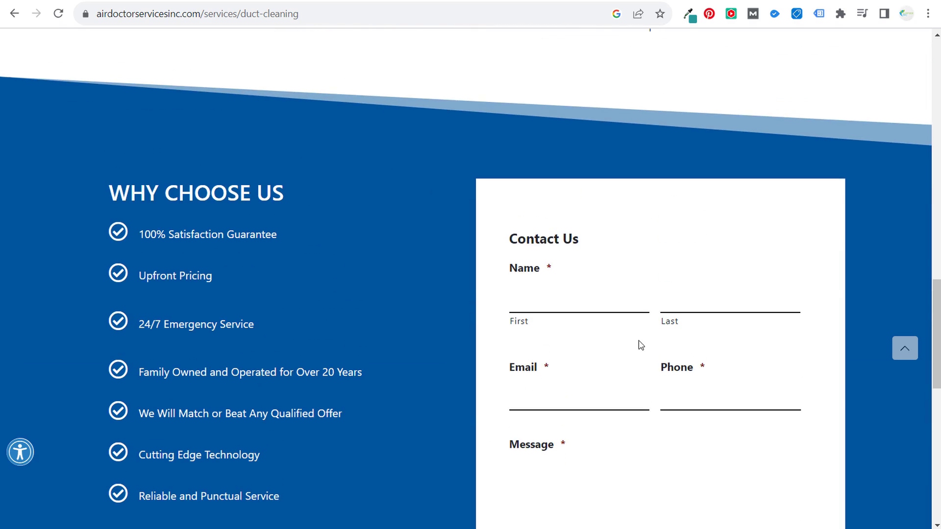
scroll(602, 281, "up", 10)
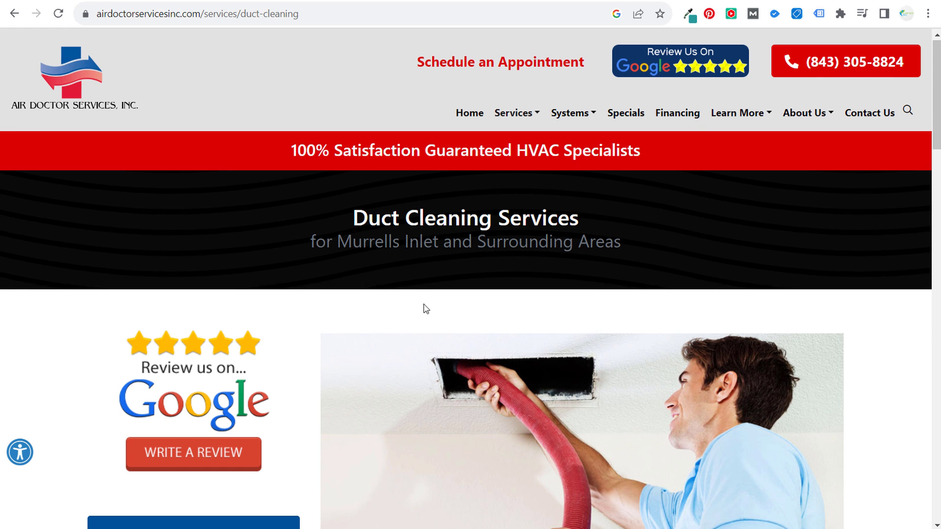
scroll(425, 307, "down", 5)
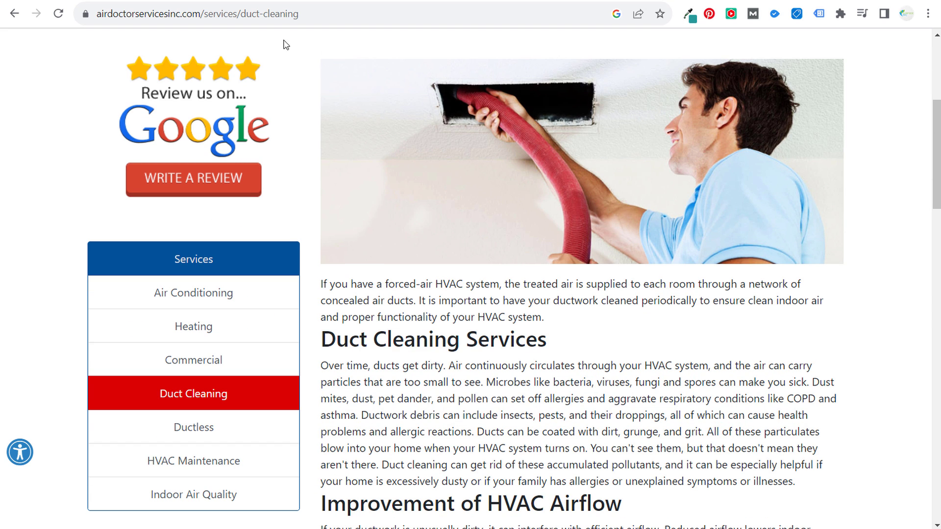
scroll(204, 68, "up", 4)
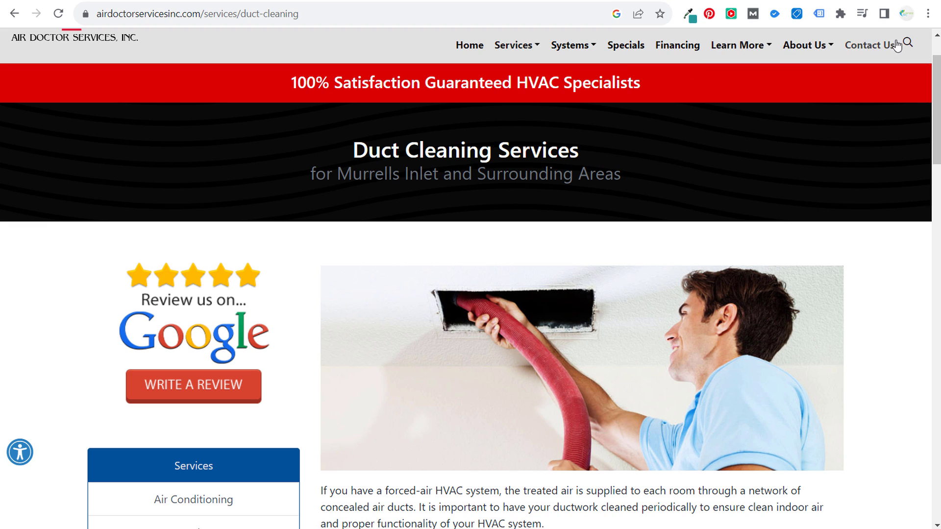
scroll(935, 65, "up", 2)
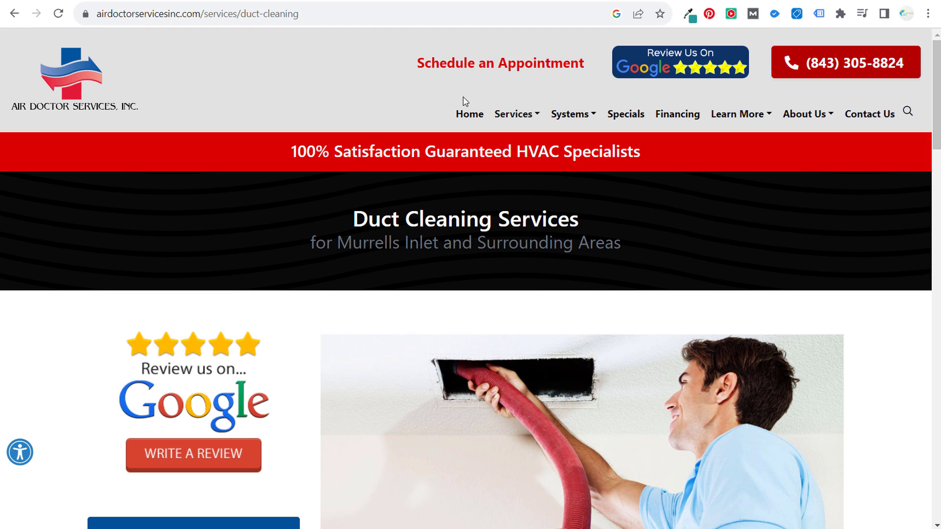
Open the website's Air Conditioning services page and copy its web address.
mouse_move(495, 119)
mouse_move(522, 147)
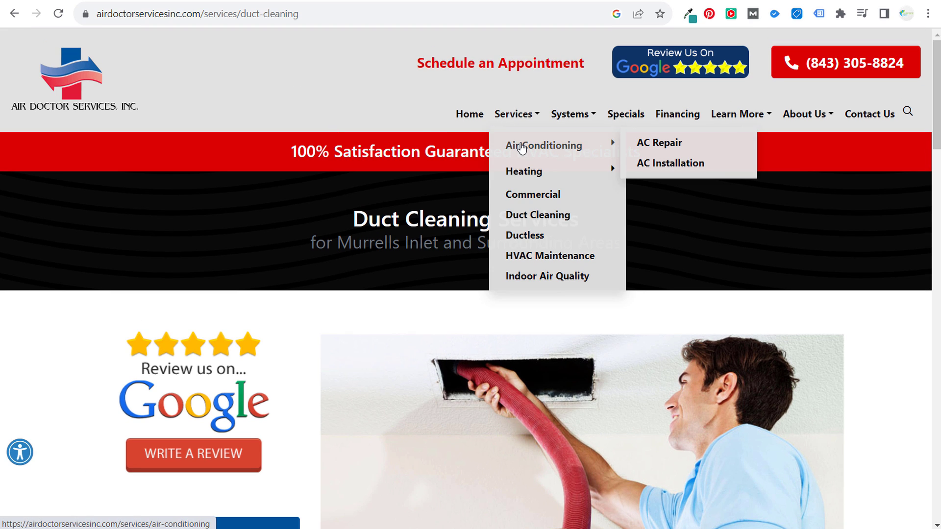
left_click(555, 147)
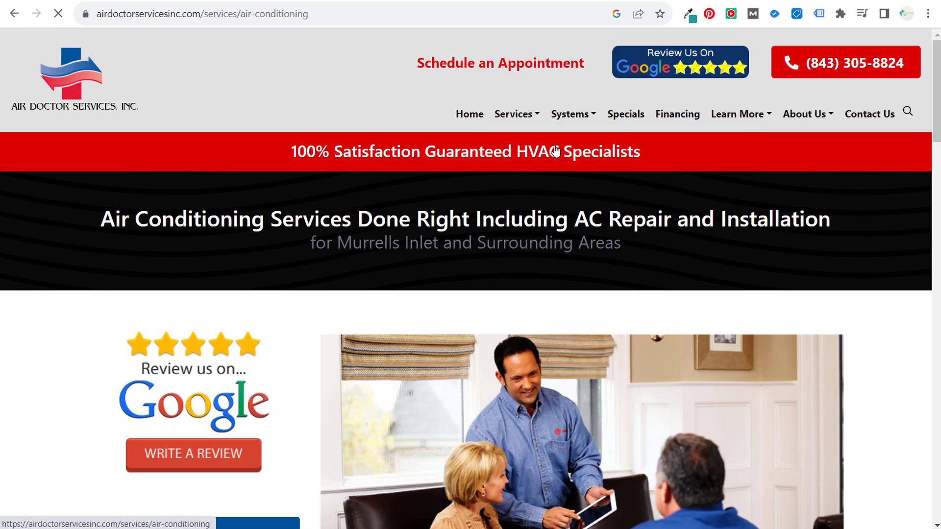
left_click(311, 14)
key("ctrl+c")
Examine the Air Conditioning page as an ad landing page, covering its service sections, contact form, service areas and header.
scroll(327, 220, "down", 3)
scroll(328, 220, "down", 20)
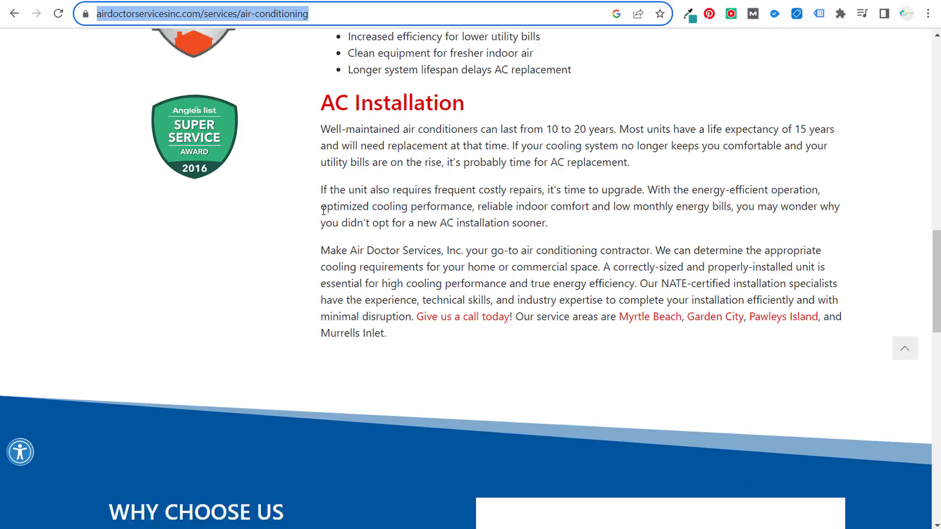
scroll(322, 210, "up", 9)
scroll(324, 220, "up", 15)
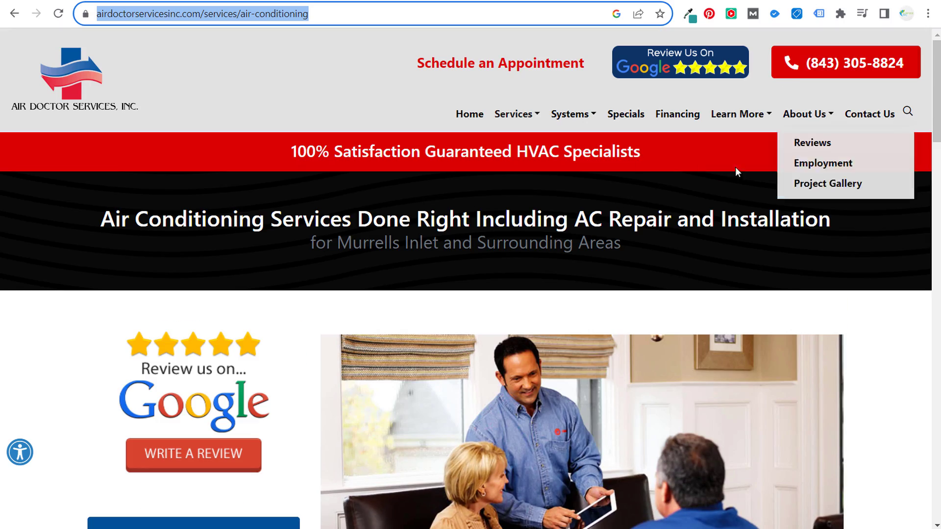
scroll(529, 181, "down", 20)
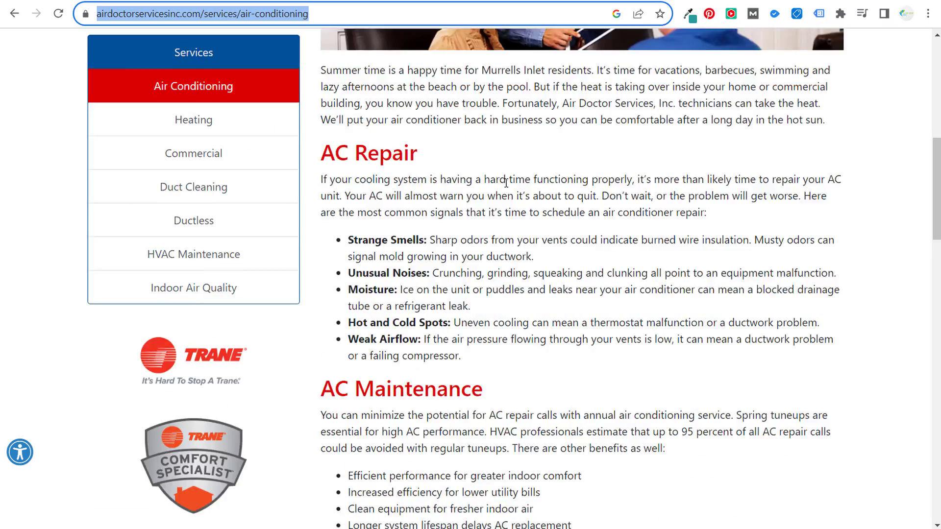
scroll(433, 170, "down", 7)
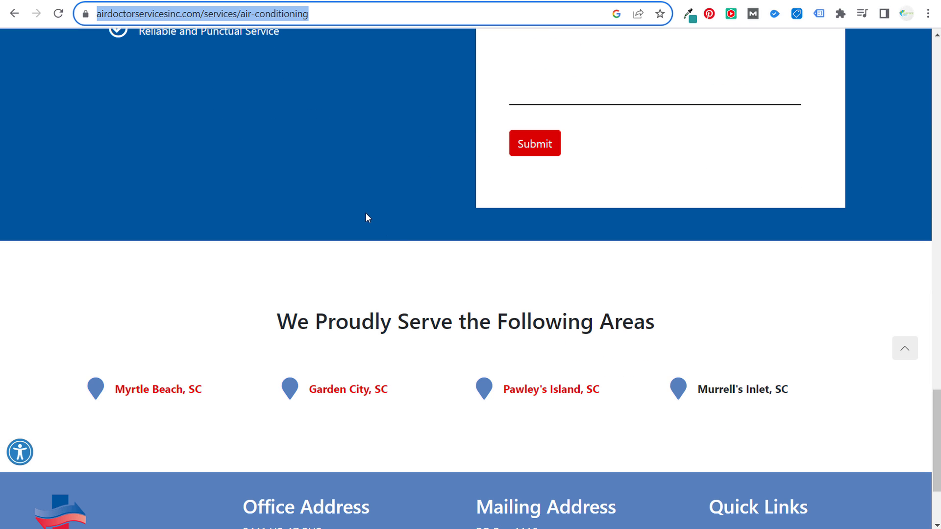
scroll(361, 153, "down", 3)
scroll(441, 248, "up", 15)
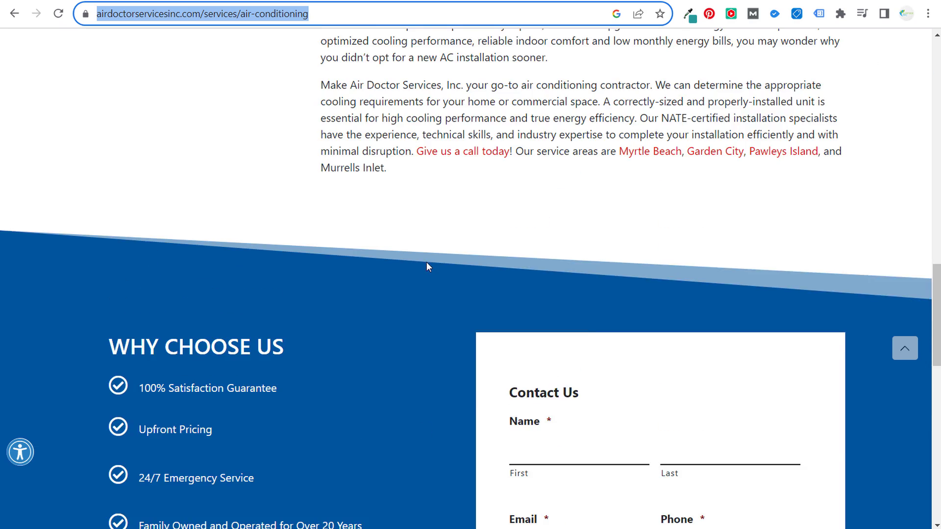
scroll(427, 264, "up", 20)
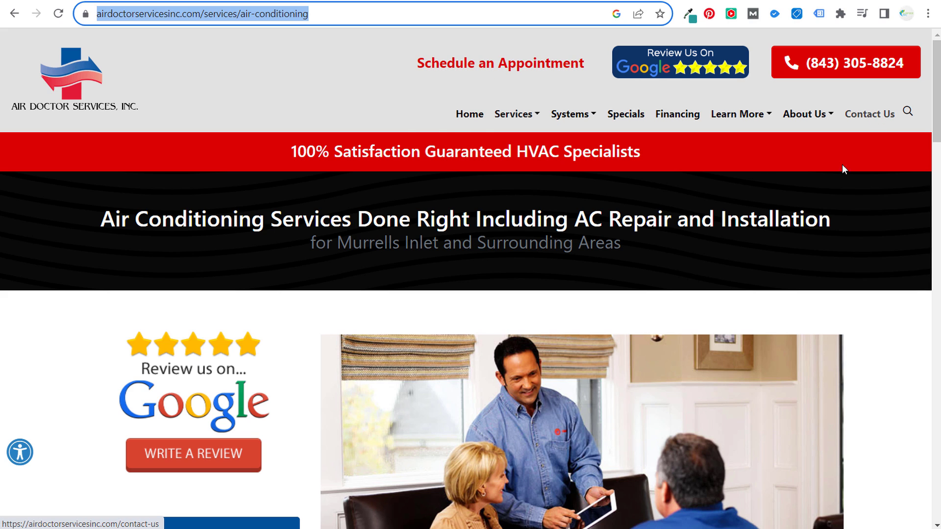
scroll(424, 325, "down", 15)
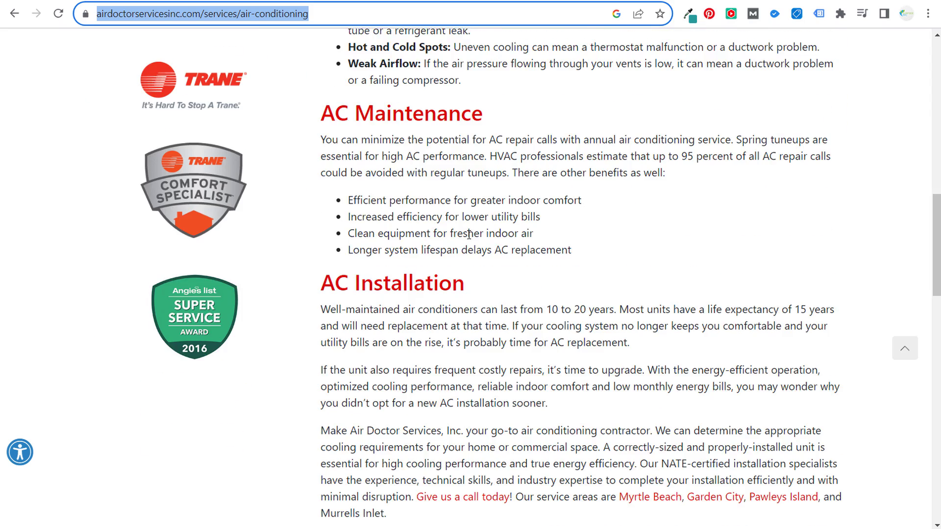
scroll(469, 235, "down", 4)
scroll(588, 202, "up", 15)
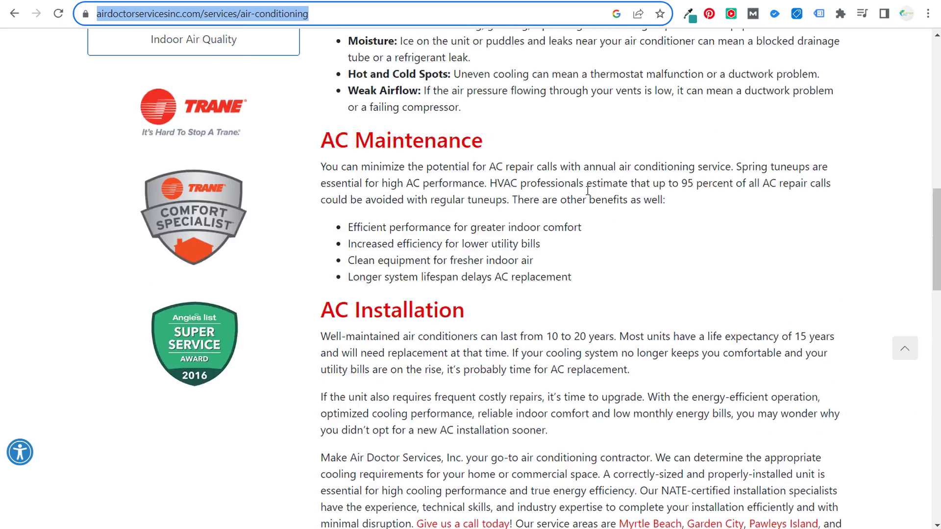
scroll(583, 222, "up", 4)
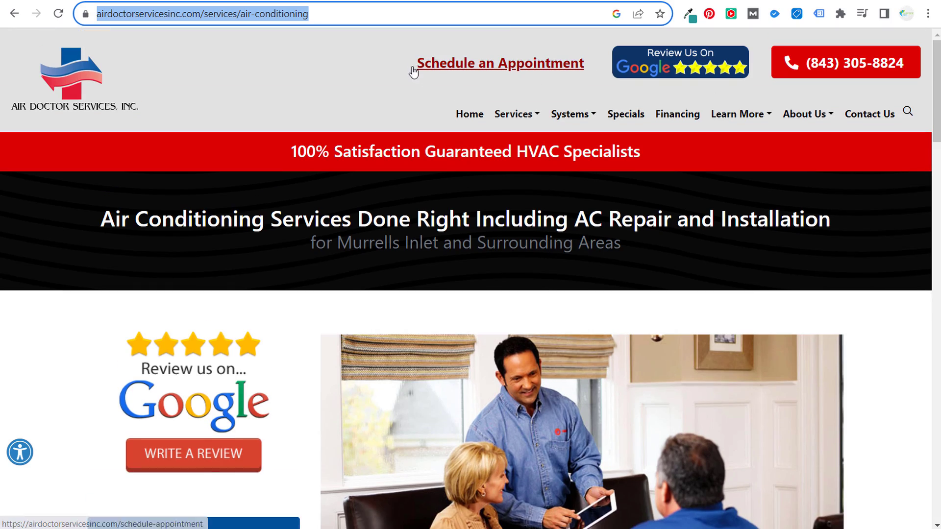
Switch back to Google Ads and replace the ad's final URL with the copied address ending in /services/air-conditioning.
key("alt+Tab")
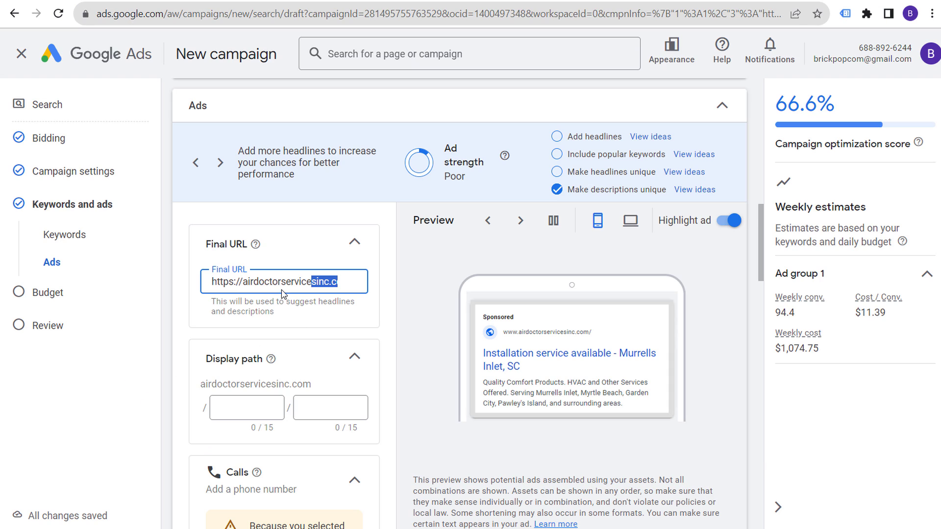
left_click(281, 282)
key("ctrl+a")
key("ctrl+v")
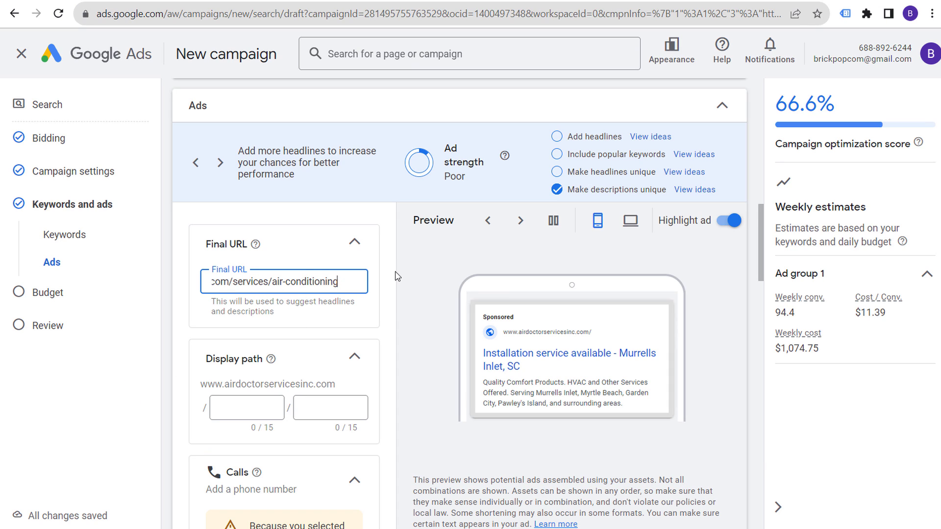
Set the ad's display path to "ac" in the first field and "repair" in the second.
left_click(396, 276)
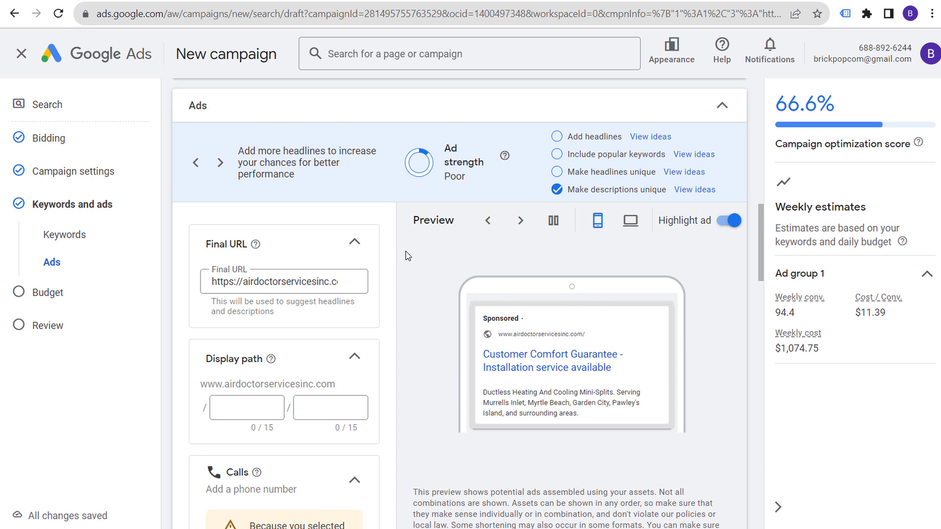
scroll(405, 255, "down", 3)
left_click(264, 272)
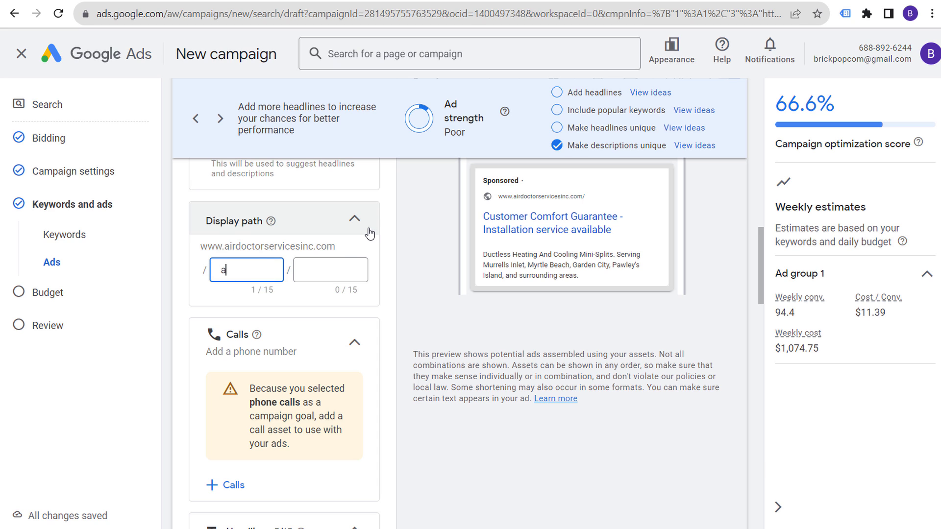
key("Tab")
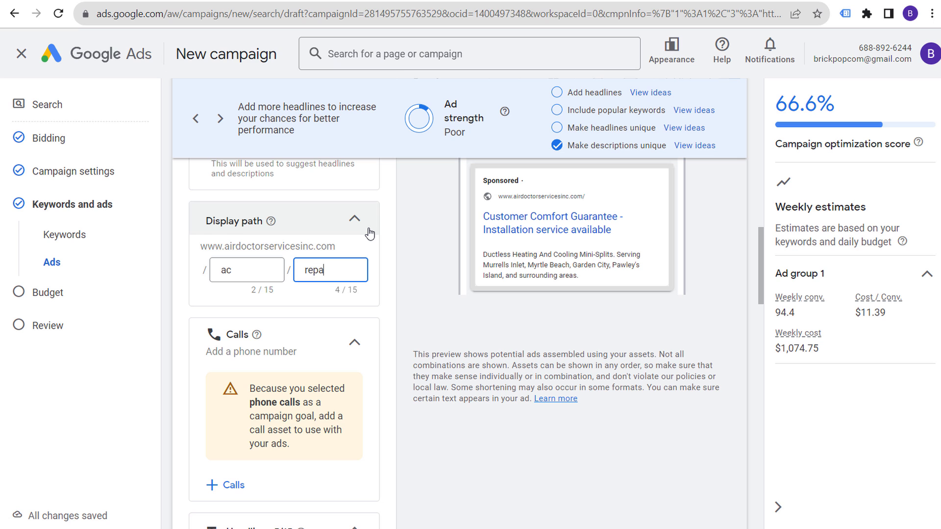
type("repair")
left_click(422, 213)
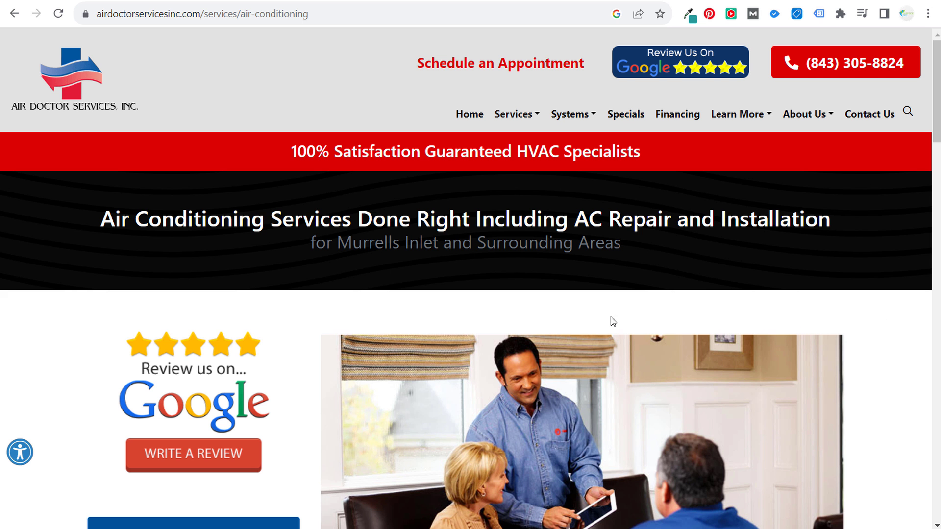
Switch to the Google search results for "air doctor services" and examine the company's sponsored ad, including its display path, headline and description.
left_click(661, 523)
key("ctrl+Tab")
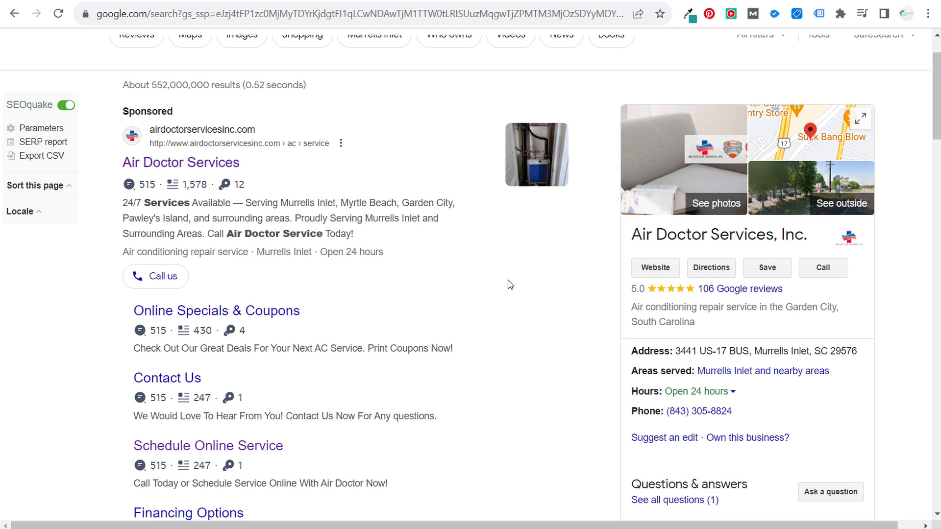
scroll(530, 277, "down", 3)
scroll(463, 222, "up", 1)
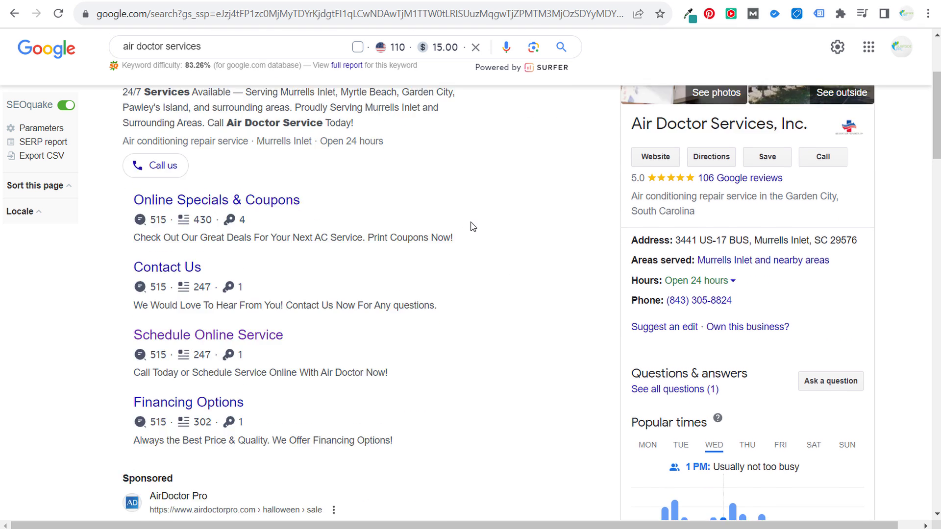
scroll(498, 237, "up", 1)
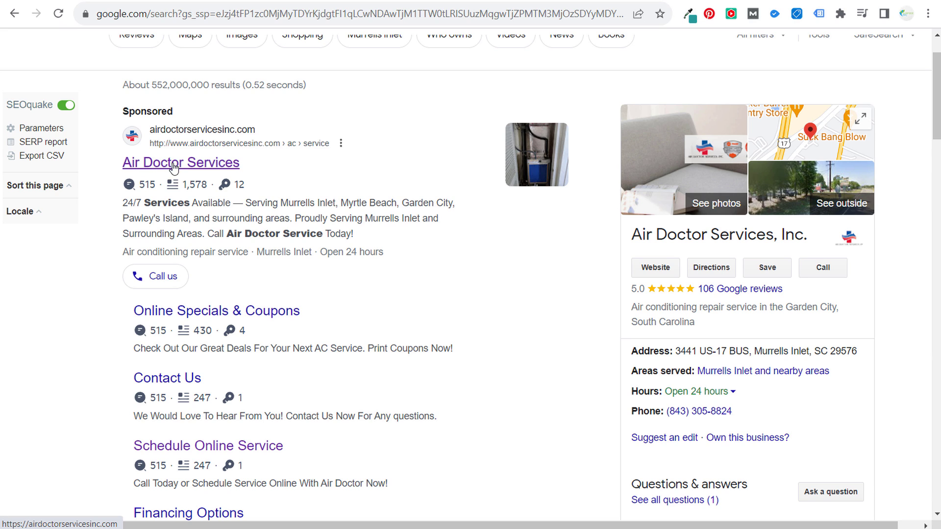
left_click_drag(128, 204, 336, 202)
left_click_drag(387, 201, 461, 205)
left_click(311, 215)
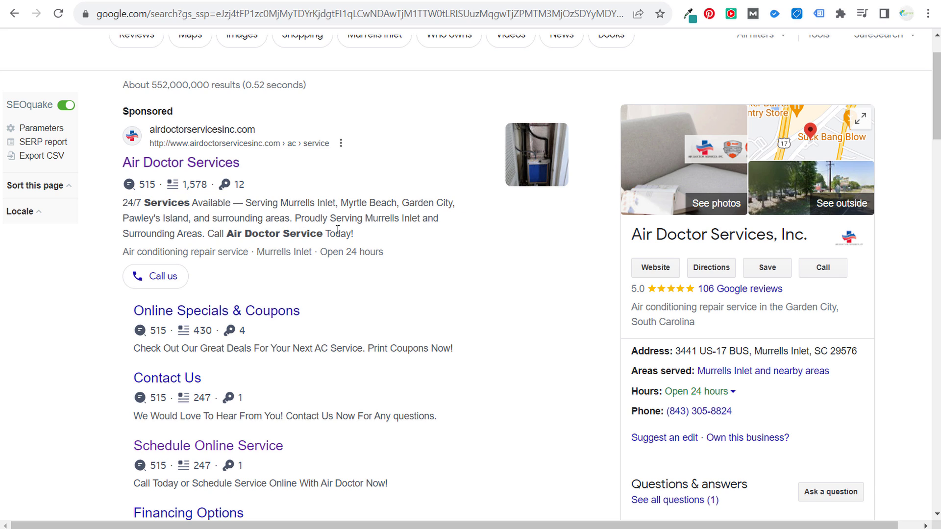
left_click_drag(337, 230, 128, 202)
left_click(218, 214)
Examine the sponsored ad's assets, covering the business category, location, opening hours, call option and sitelinks.
left_click_drag(113, 254, 245, 251)
left_click(414, 251)
triple_click(262, 250)
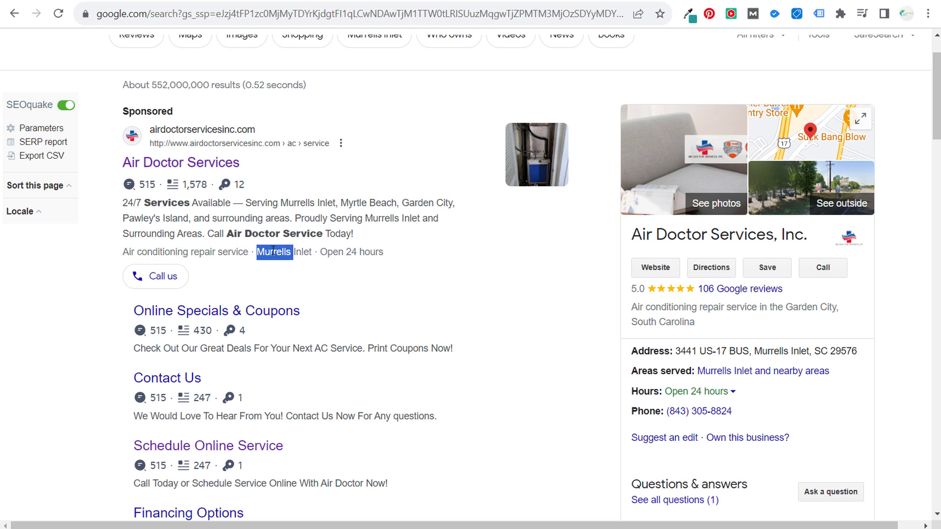
double_click(351, 252)
left_click(394, 257)
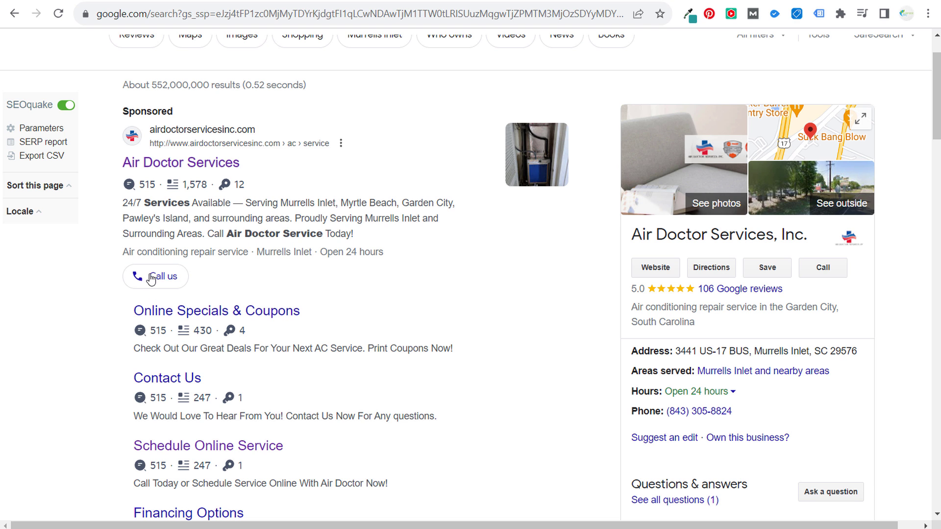
scroll(403, 291, "down", 1)
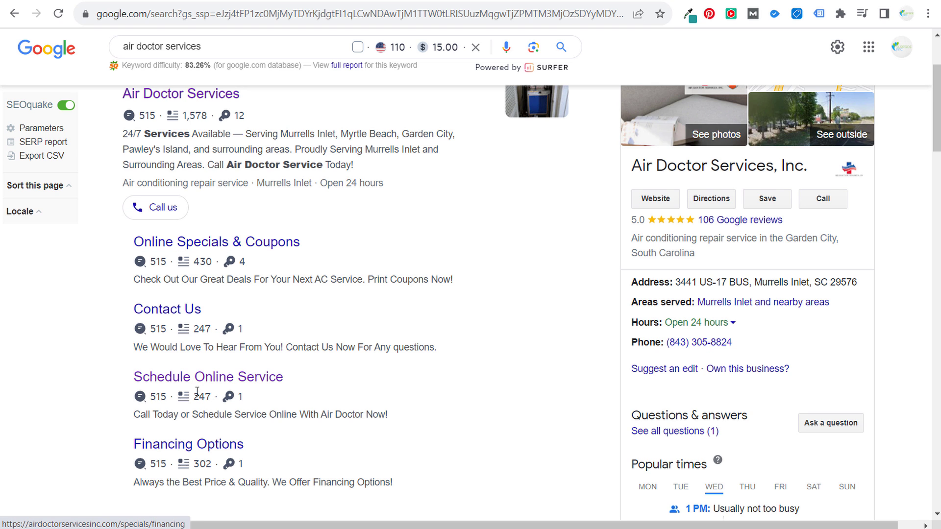
scroll(226, 130, "up", 1)
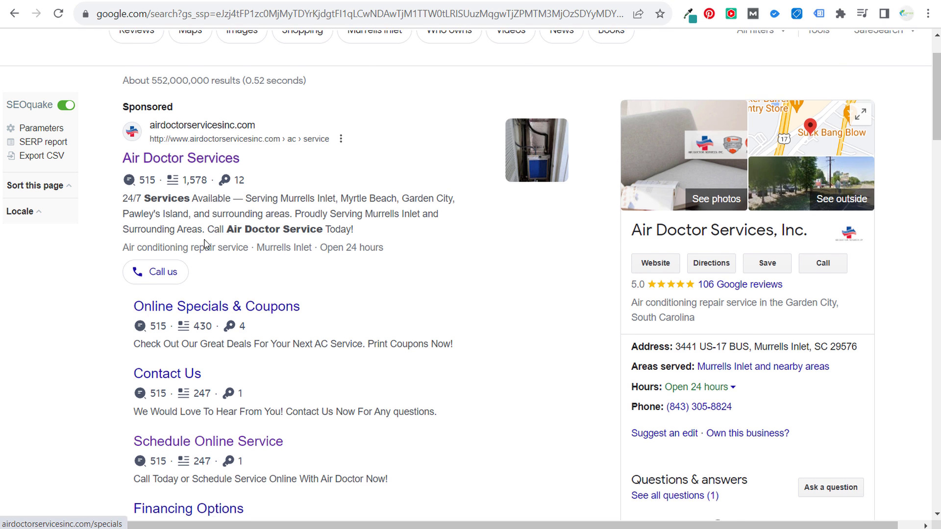
scroll(202, 264, "down", 2)
scroll(439, 292, "down", 1)
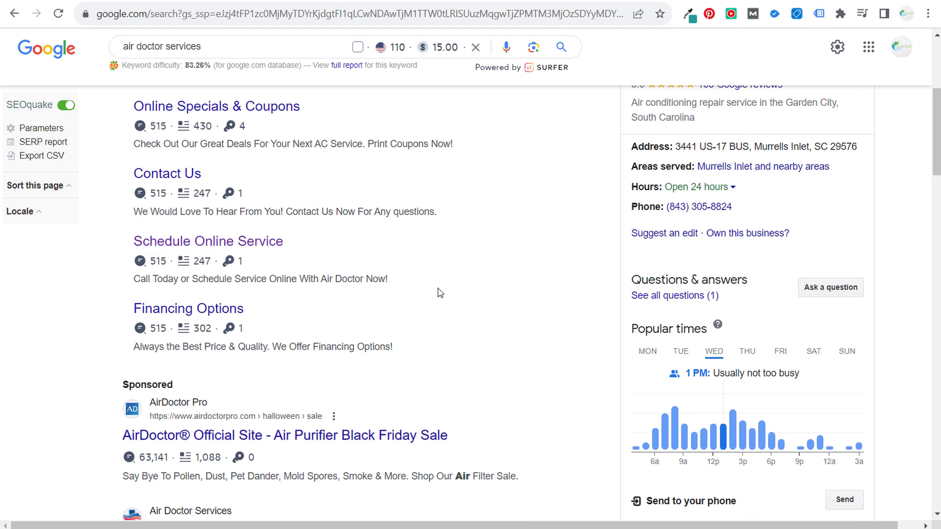
Compare the AirDoctor Pro sponsored ad and its description with the HVAC company's larger ad above it.
scroll(534, 260, "down", 2)
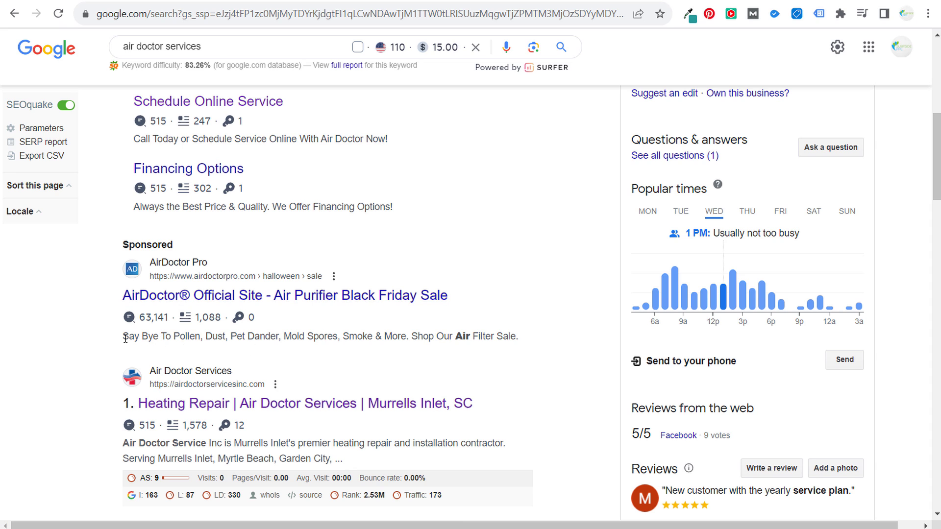
left_click_drag(122, 336, 324, 337)
left_click(356, 339)
scroll(369, 298, "up", 4)
scroll(602, 250, "up", 1)
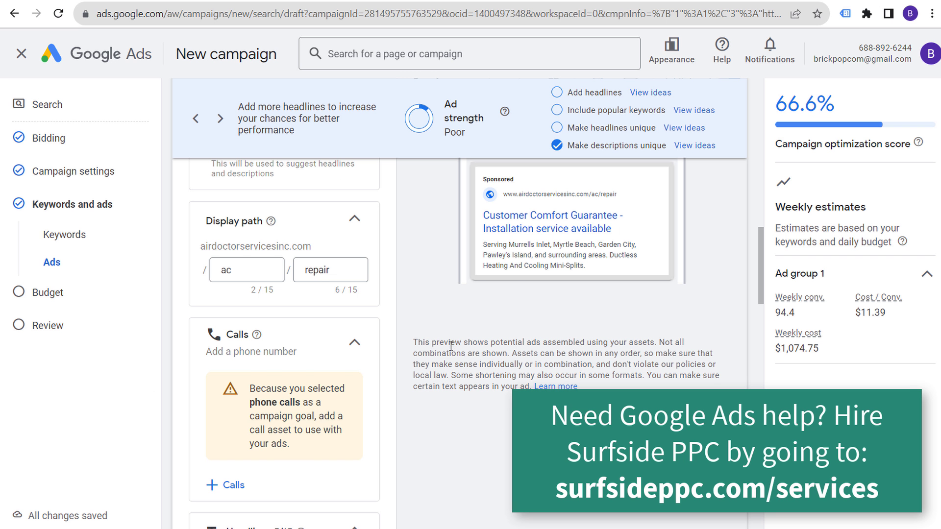
Switch back to Google Ads and add the first existing call asset to the campaign.
scroll(458, 339, "down", 1)
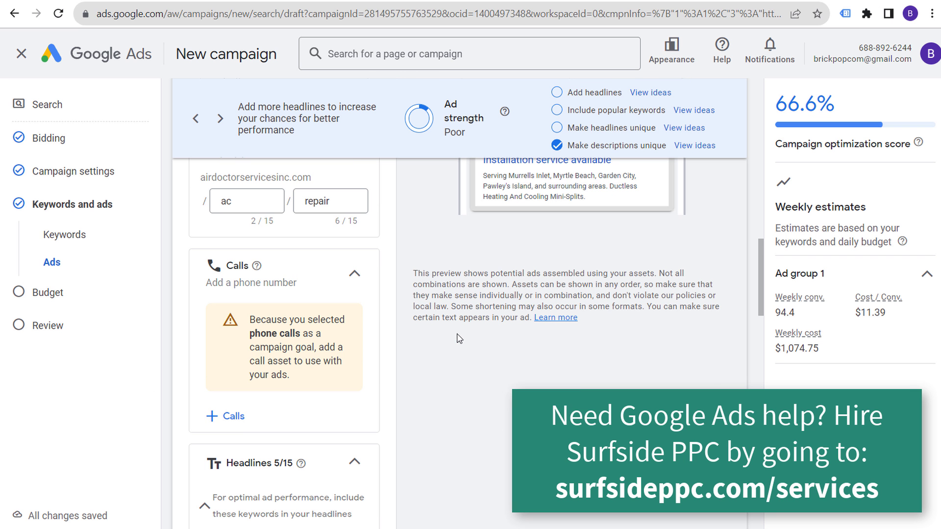
left_click(239, 417)
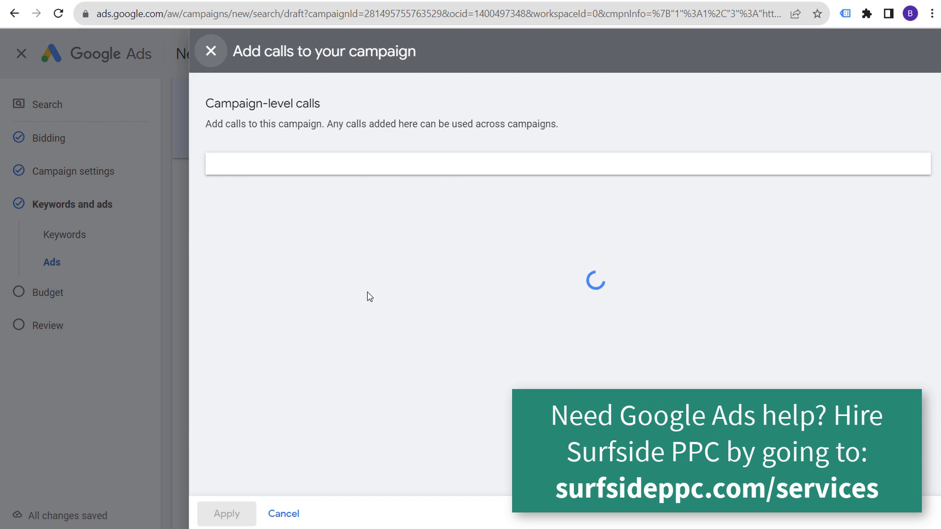
left_click(210, 51)
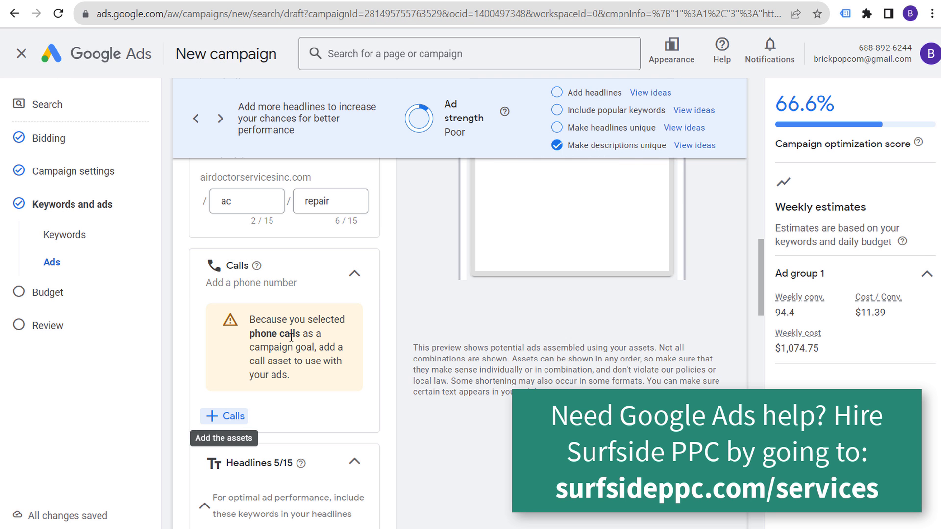
left_click(217, 422)
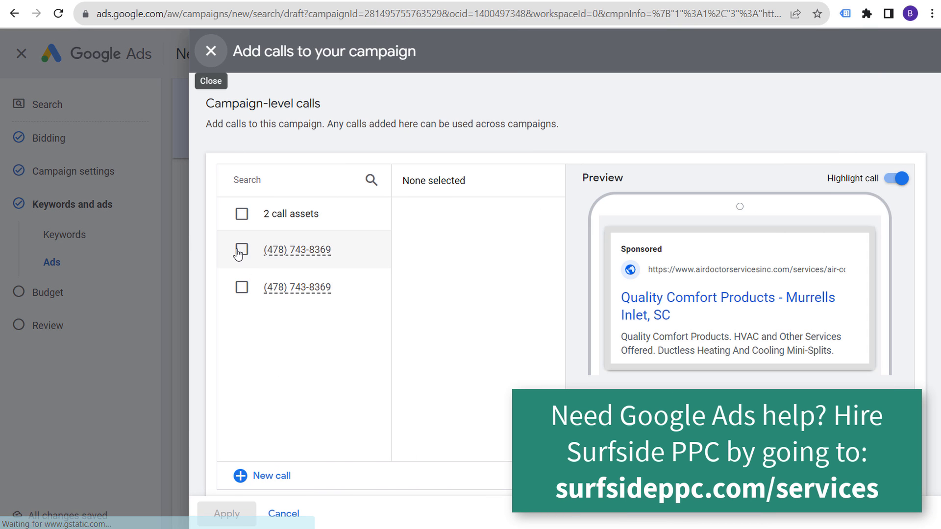
left_click(245, 252)
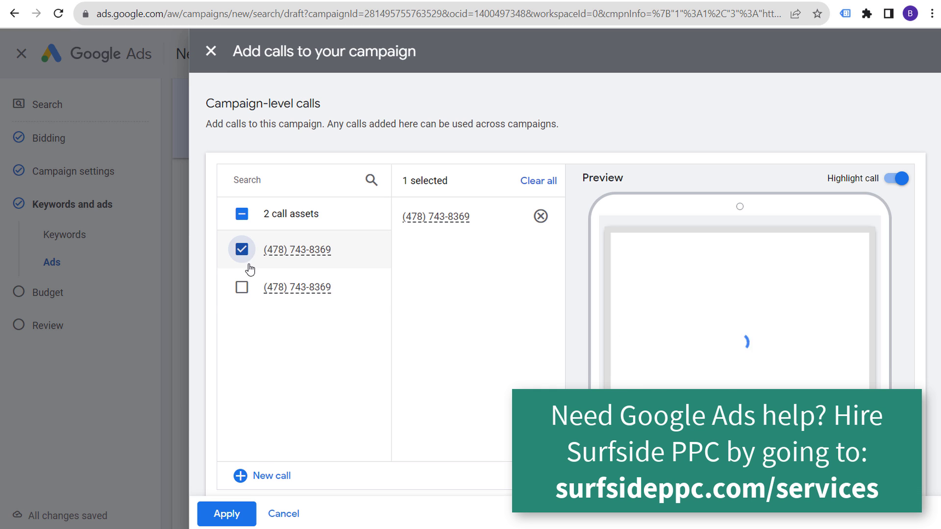
left_click(227, 515)
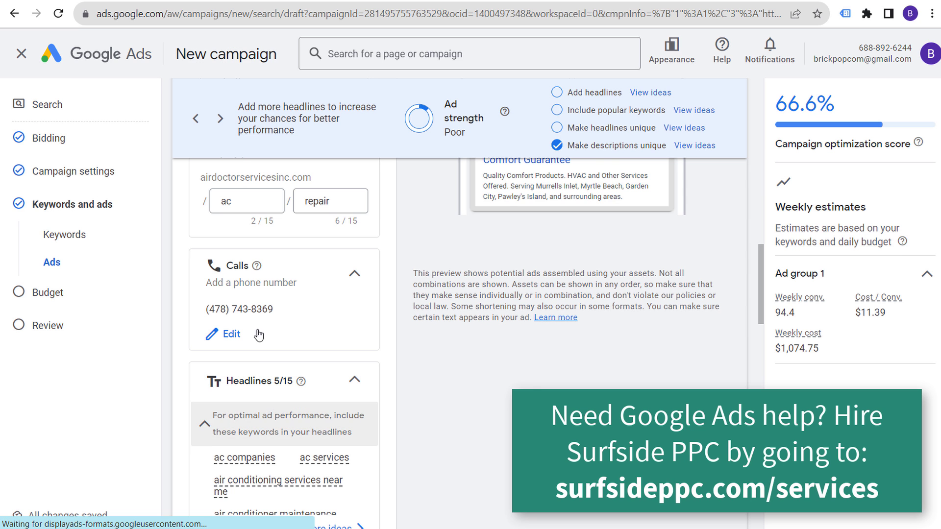
Reopen the campaign's call assets and check the ad preview with the phone number.
left_click(232, 336)
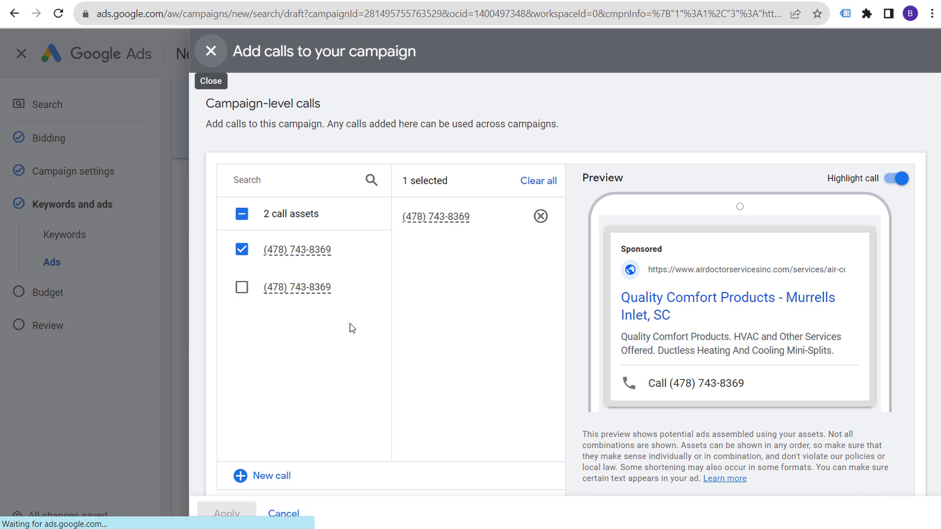
scroll(372, 375, "down", 1)
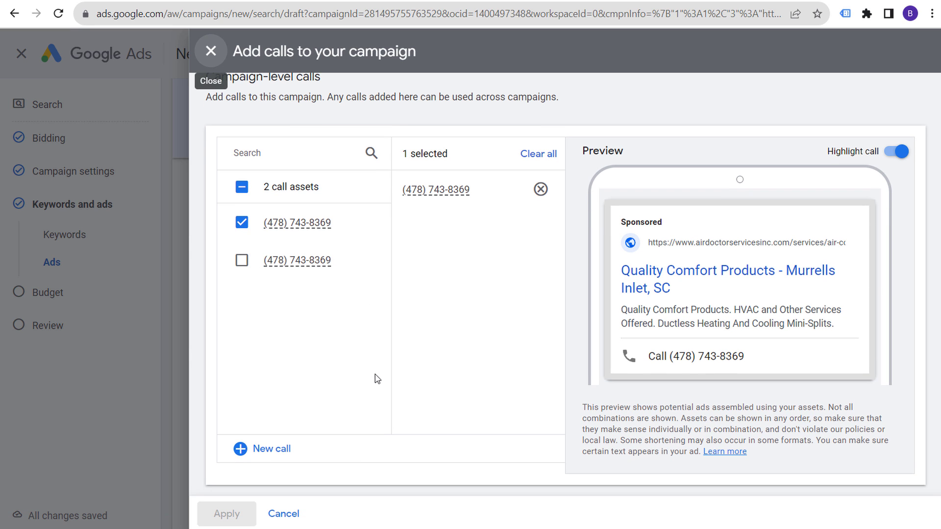
left_click(283, 514)
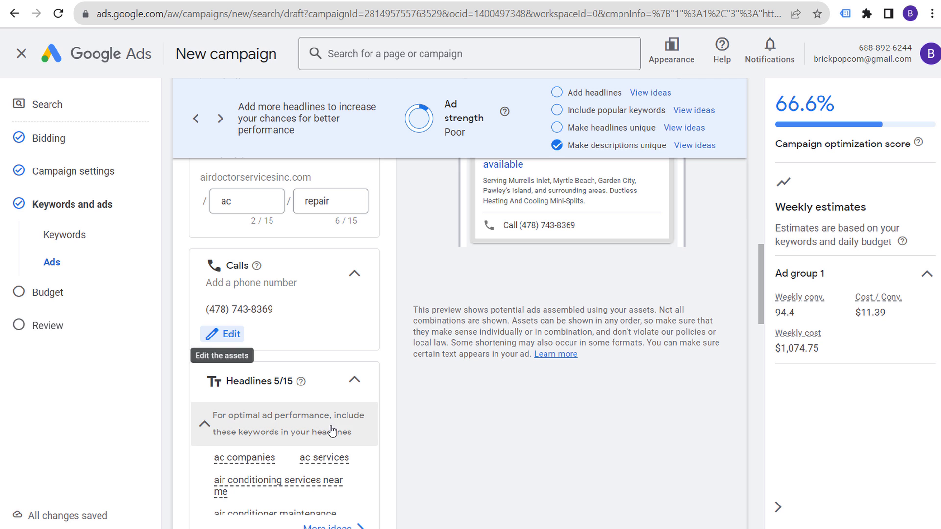
Review the headline ideas with popular keywords and add the suggested headline "Murrells Inlet AC Services".
scroll(469, 335, "down", 4)
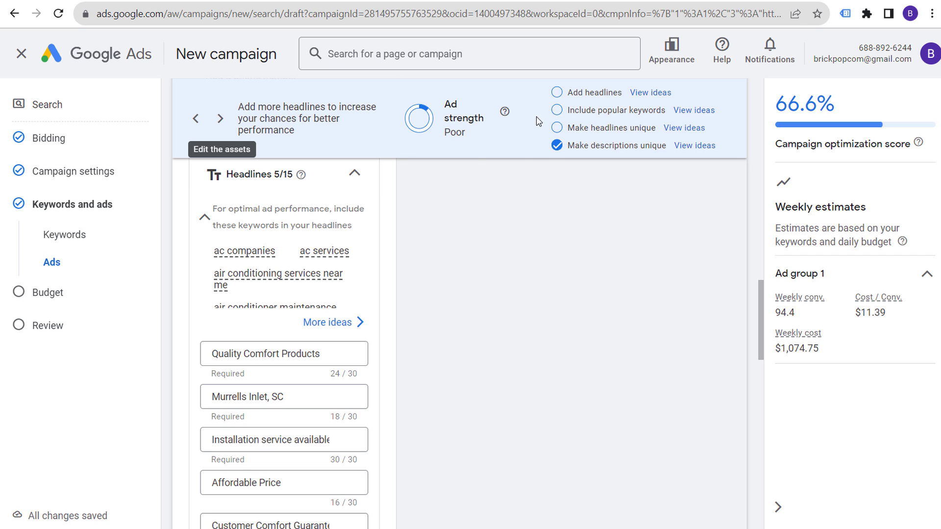
left_click(654, 93)
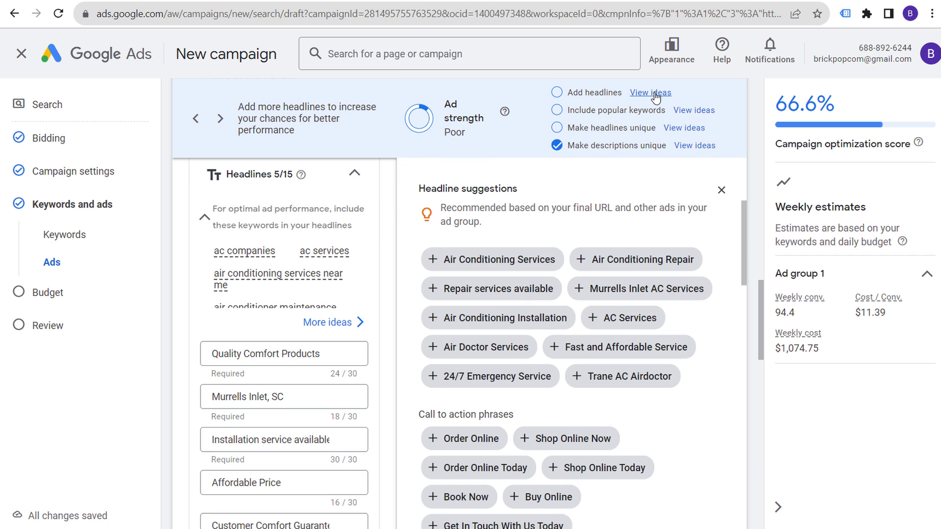
left_click(693, 113)
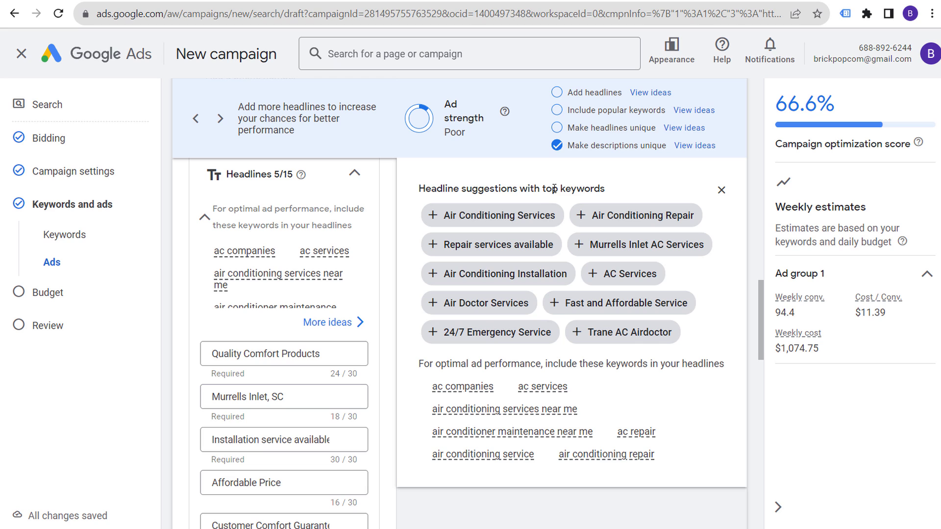
left_click(582, 247)
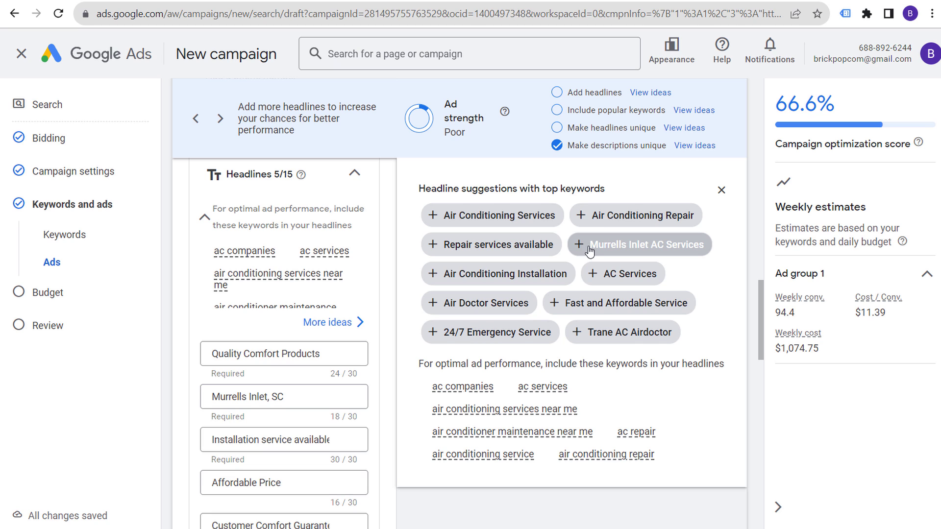
Clear the first three headlines: "Quality Comfort Products", "Murrells Inlet, SC" and "Installation service available".
scroll(313, 436, "down", 3)
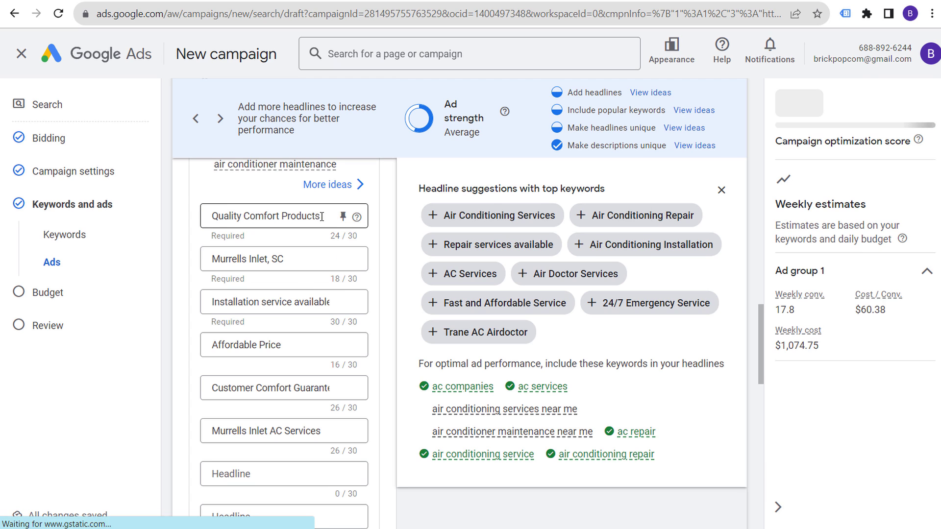
left_click_drag(322, 216, 220, 218)
key("ctrl+x")
left_click(284, 259)
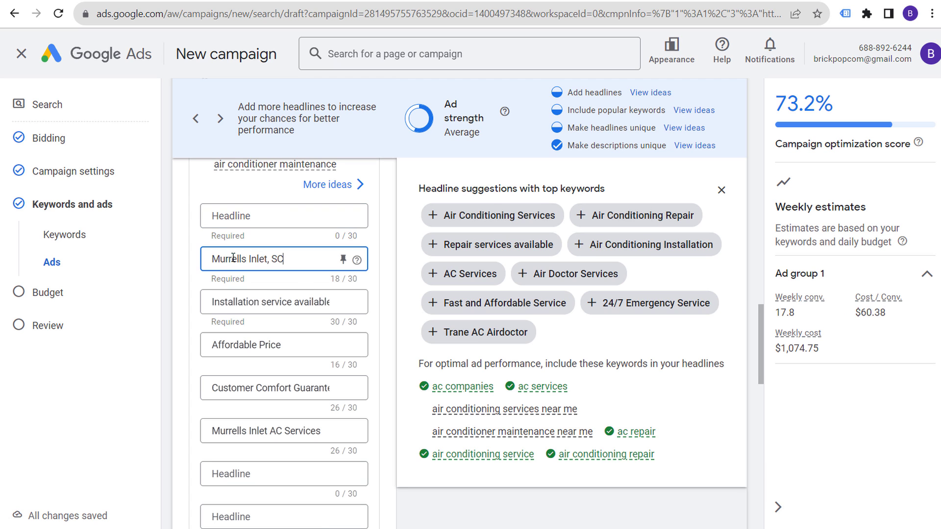
left_click_drag(284, 258, 194, 263)
key("ctrl+x")
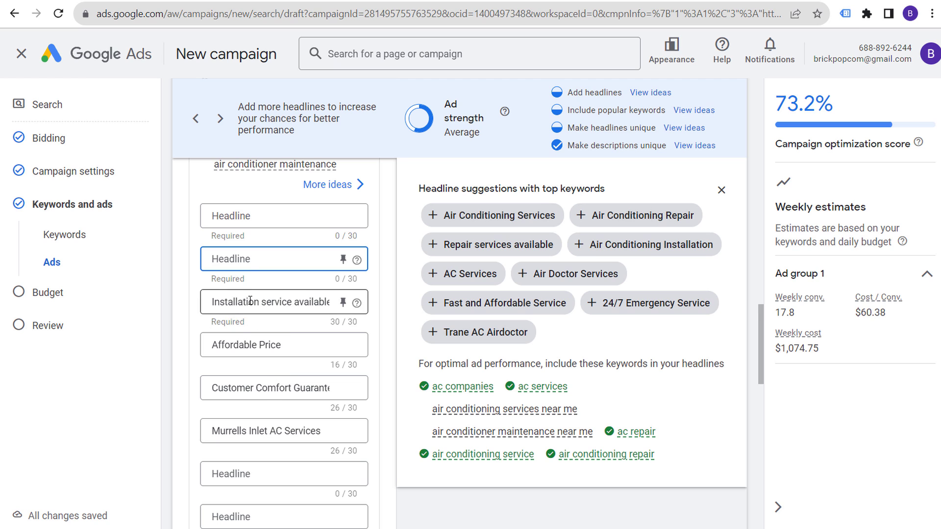
left_click(273, 301)
key("ctrl+a")
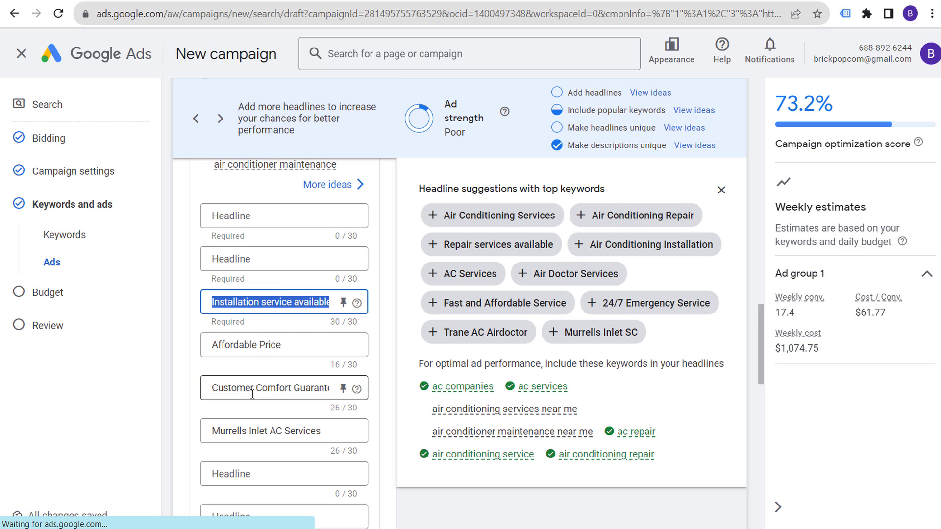
key("ctrl+x")
Replace the "Customer Comfort Guarantee" headline with "Murrells Inlet AC Repair".
left_click(263, 386)
double_click(269, 384)
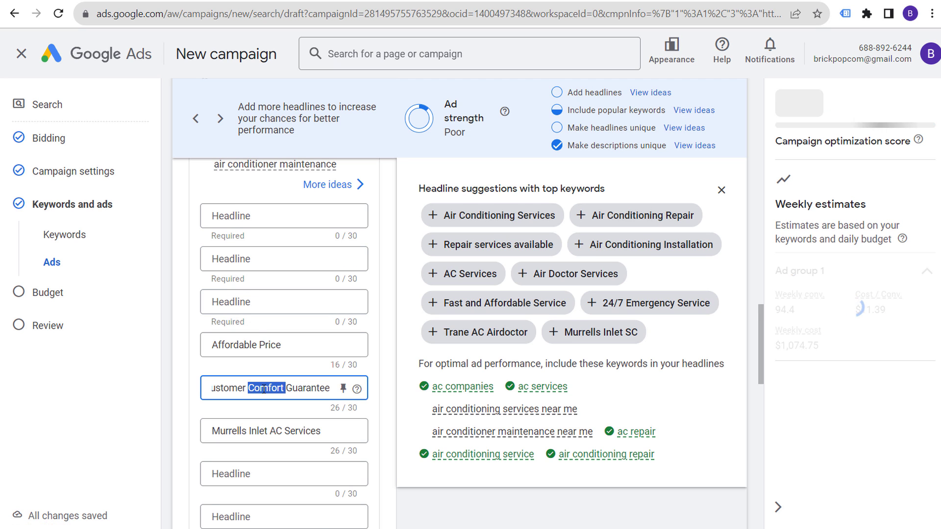
key("ctrl+a")
type("Murrells ")
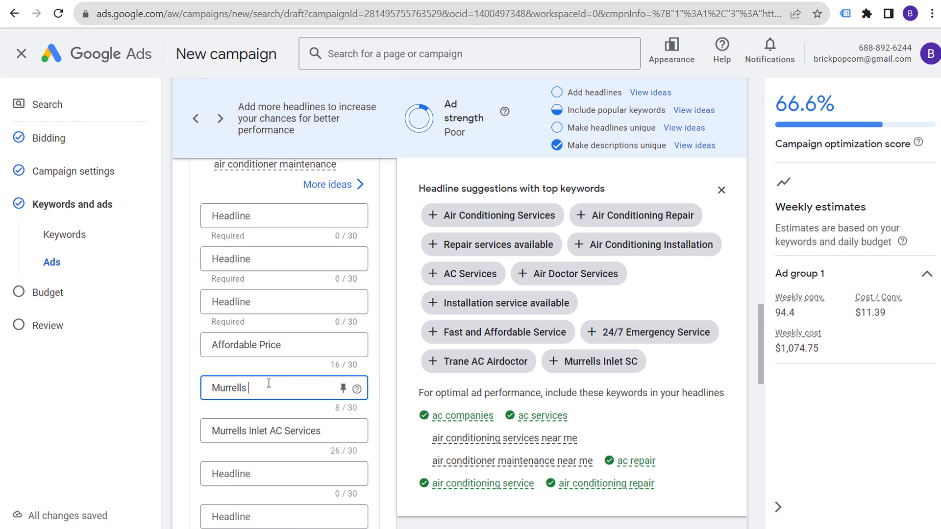
type("Inlet AC Repair")
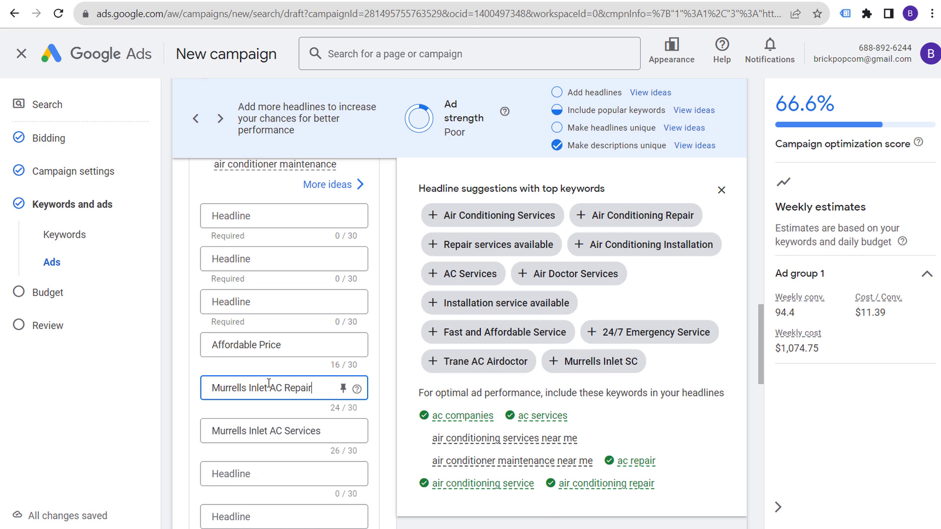
Fill the three empty required headlines with the suggestions "Air Conditioning Services", "Air Conditioning Repair" and "Air Conditioning Installation".
left_click(392, 236)
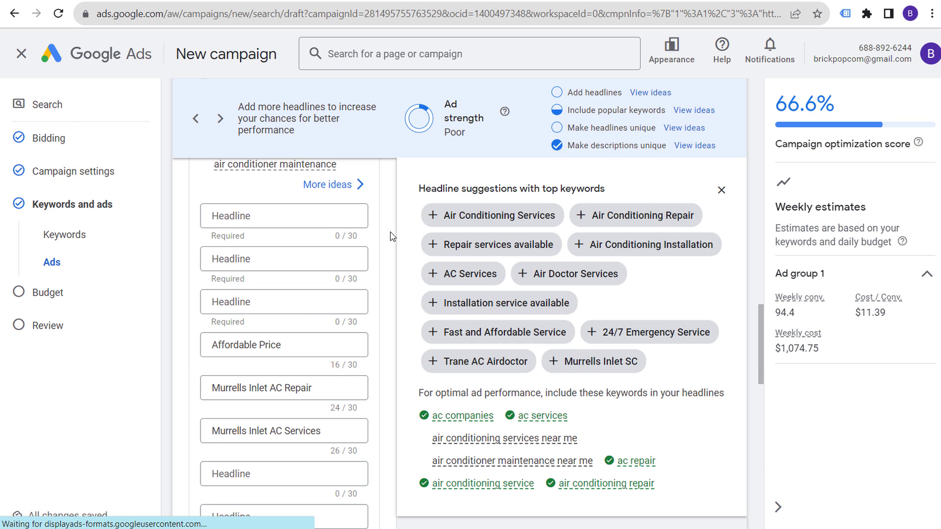
left_click(317, 344)
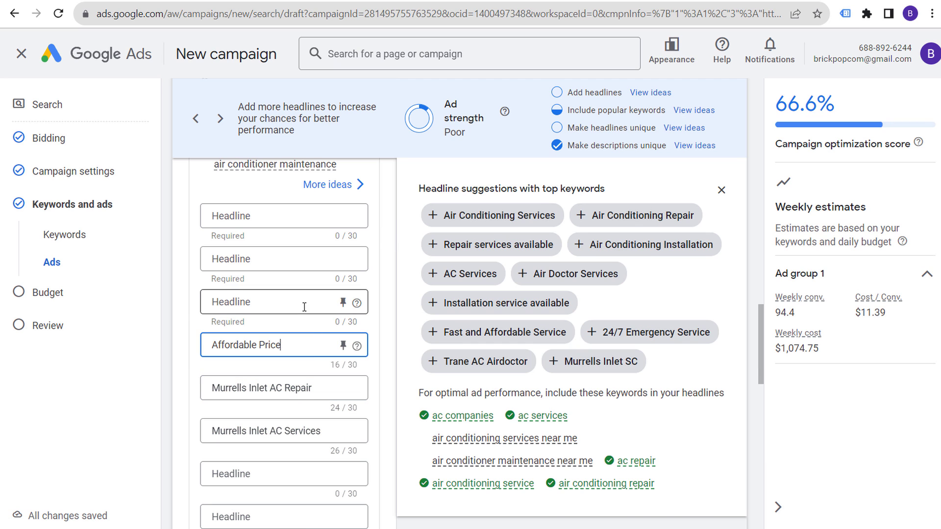
left_click(289, 216)
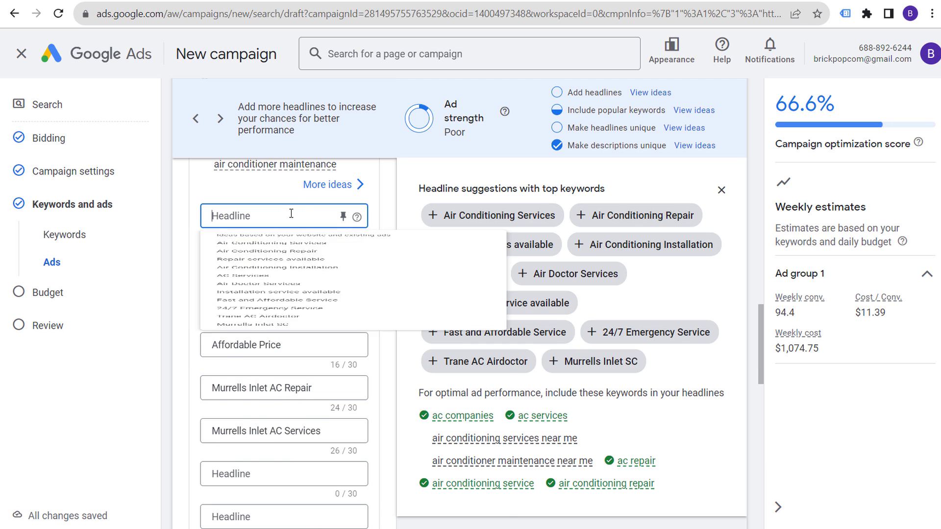
left_click(449, 217)
left_click(458, 216)
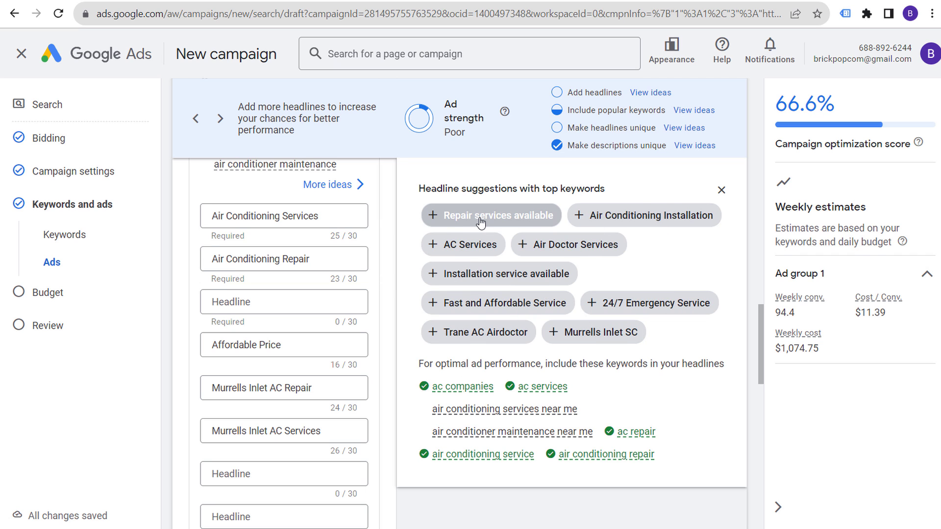
left_click(615, 223)
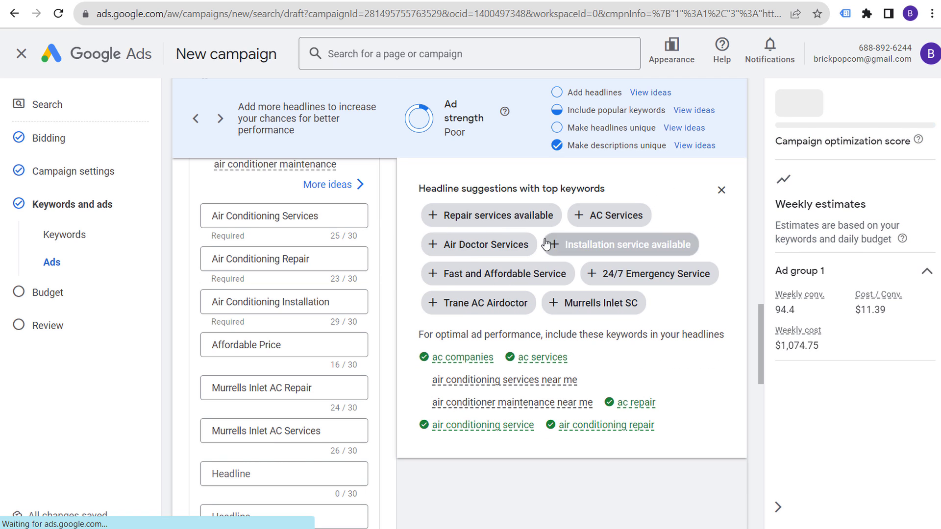
Add the suggested headlines "Air Doctor Services", "Fast and Affordable Service", "24/7 Emergency Service" and "AC Services".
left_click(496, 247)
left_click(441, 274)
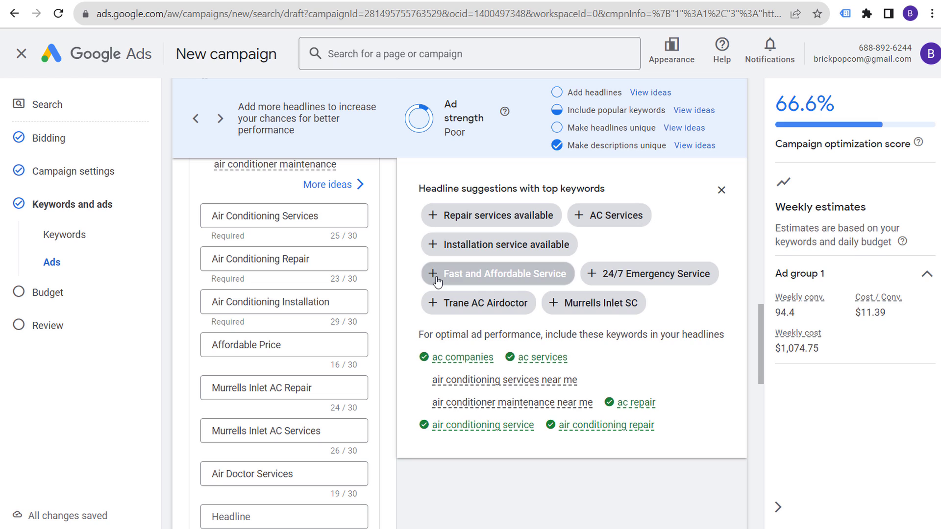
left_click(441, 276)
left_click(609, 244)
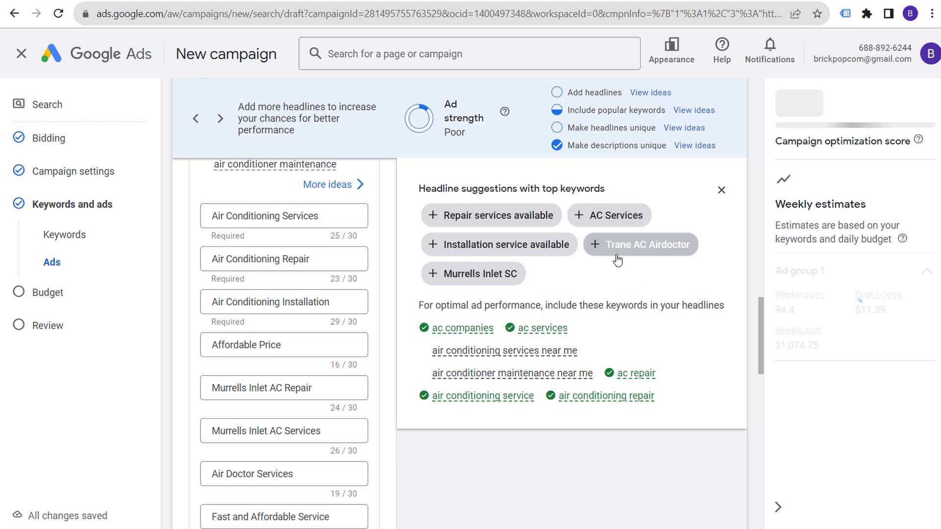
left_click(270, 216)
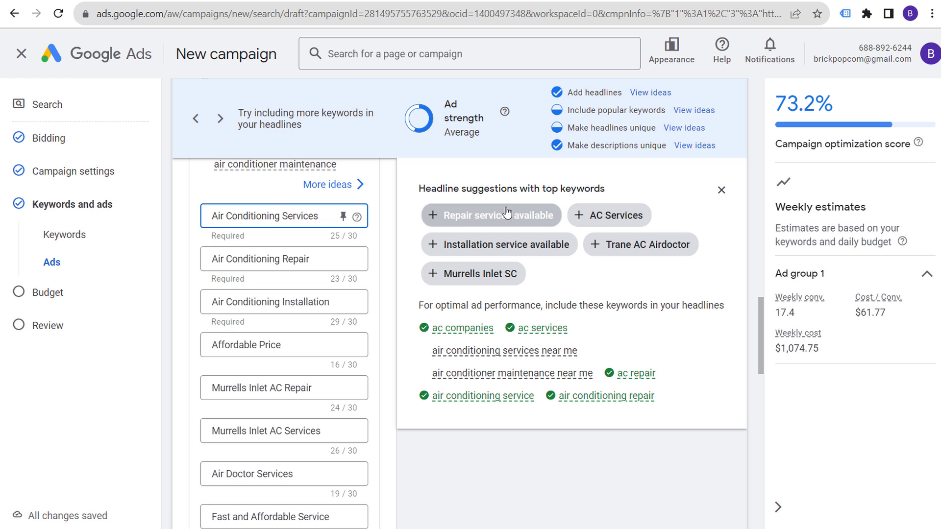
left_click(620, 214)
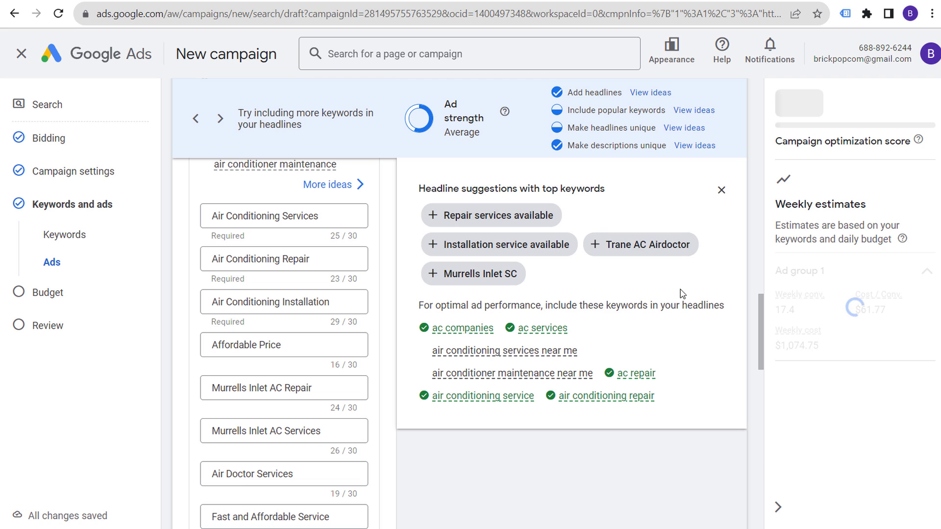
Review the filled-in headlines against the remaining headline suggestions and recommended keywords.
left_click(626, 252)
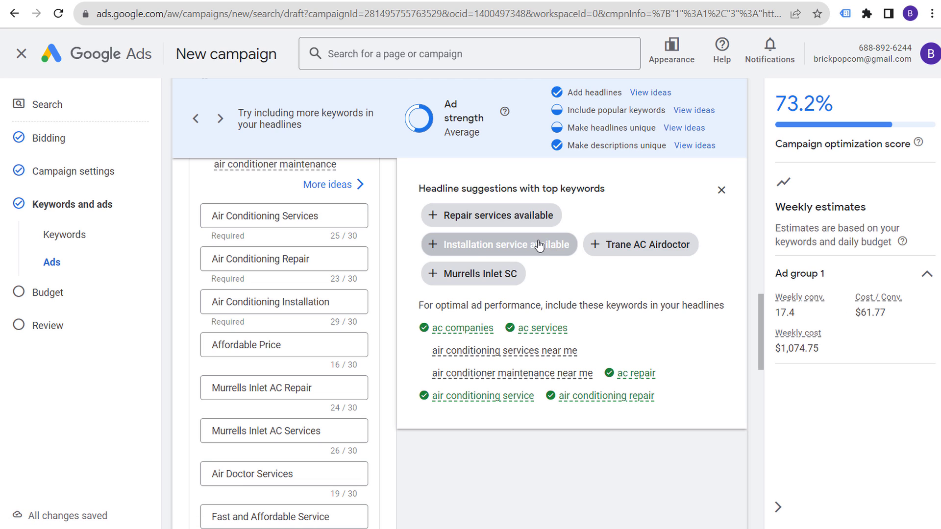
left_click(509, 216)
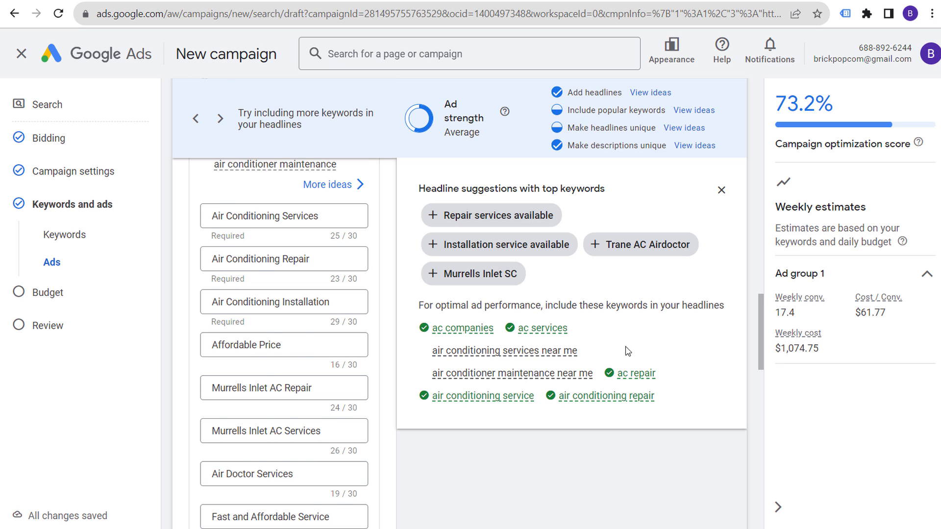
scroll(365, 268, "down", 2)
scroll(365, 268, "up", 4)
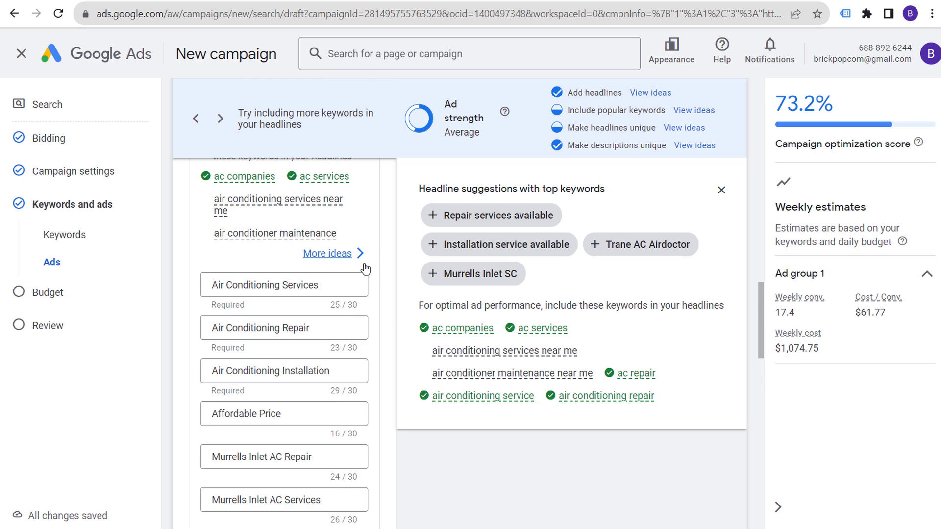
scroll(343, 270, "down", 7)
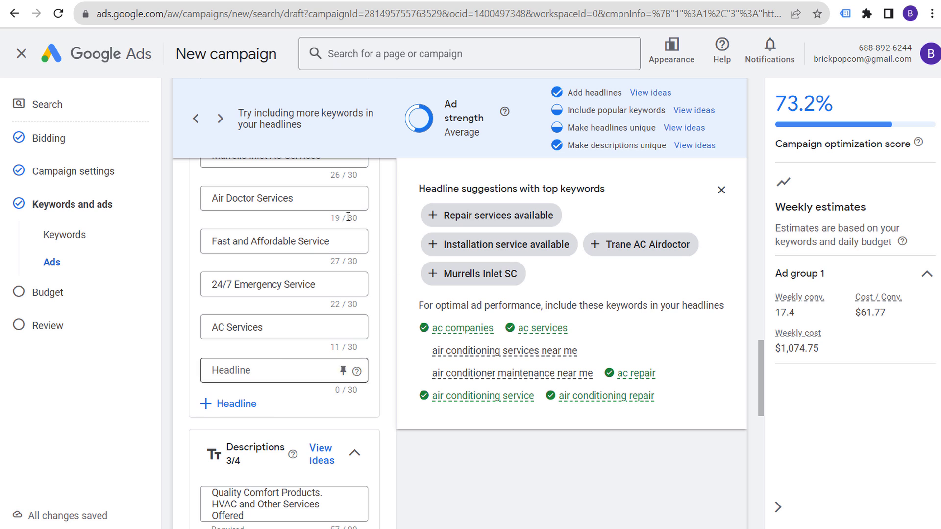
scroll(348, 216, "up", 5)
scroll(279, 265, "down", 1)
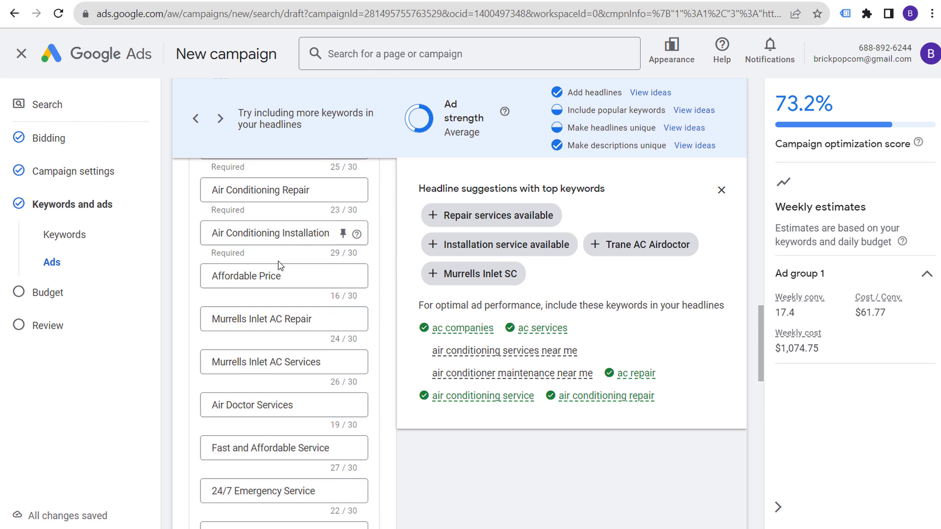
scroll(280, 265, "down", 4)
Enter "Air Conditioning Maintenance" in the empty headline below "AC Services".
left_click(262, 374)
type("Air")
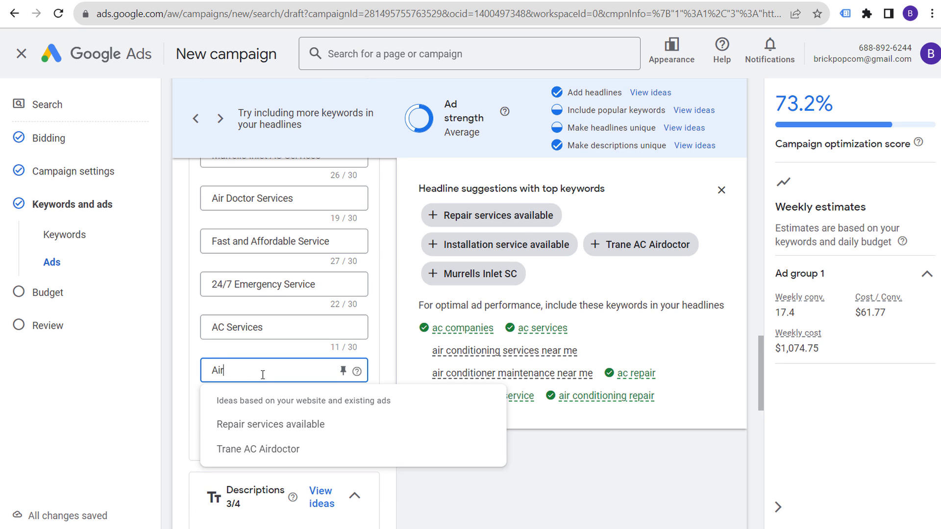
type(" Conditioning Ma")
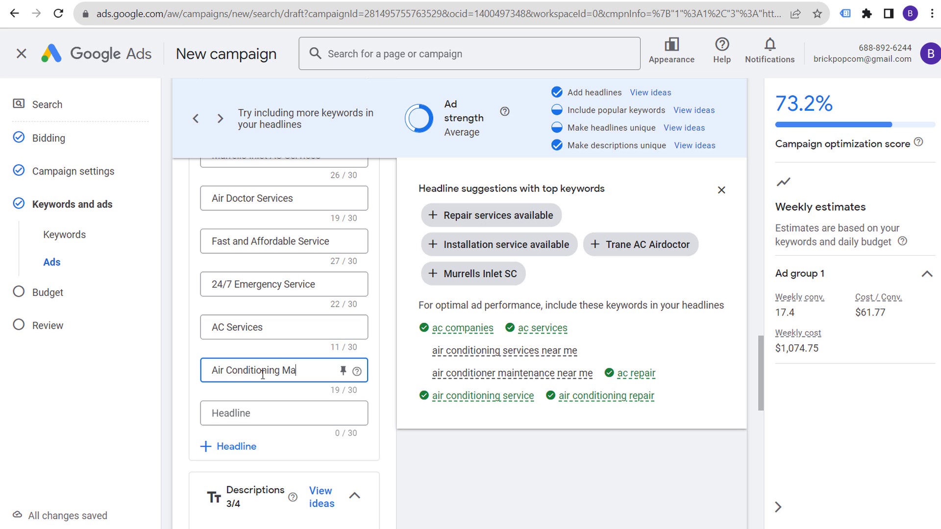
type("intenance")
key("Tab")
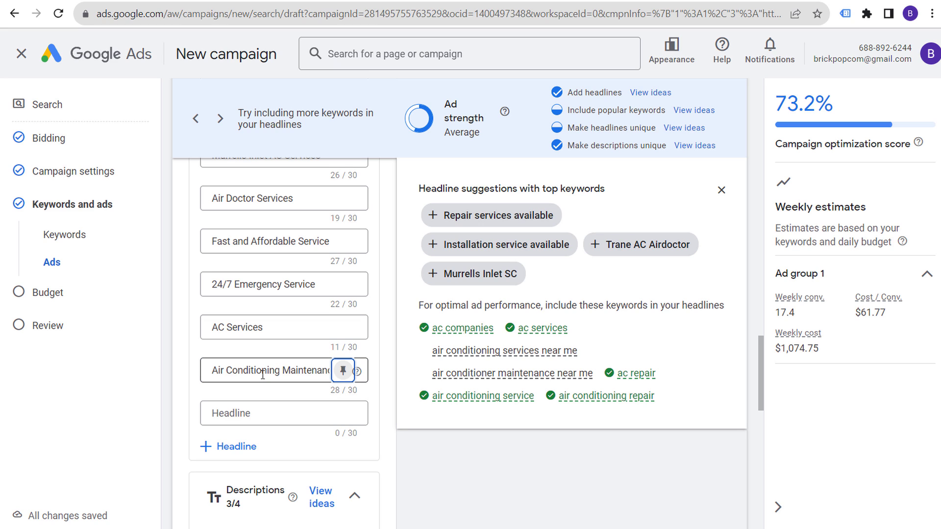
left_click_drag(290, 370, 283, 370)
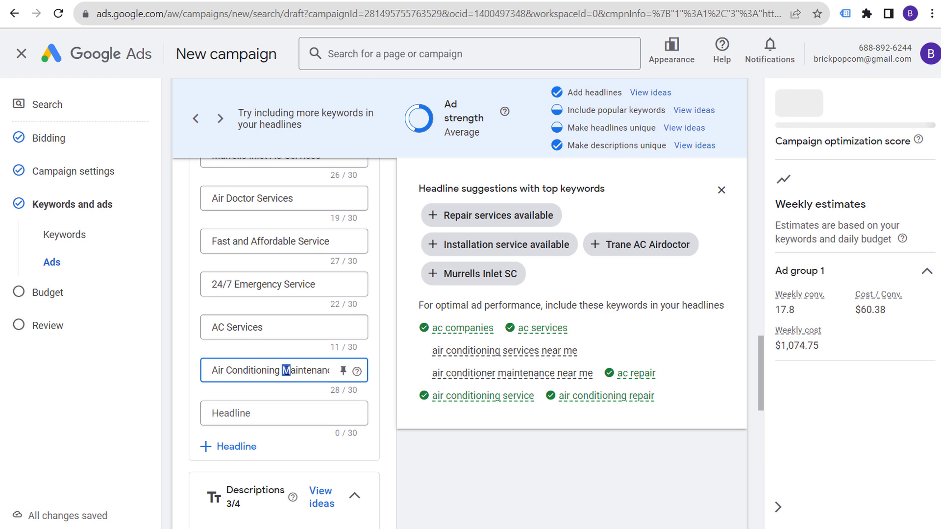
left_click(231, 370)
Try the headline "Repair Services and Maintenance" in the next empty field and select its text for replacement.
left_click(310, 405)
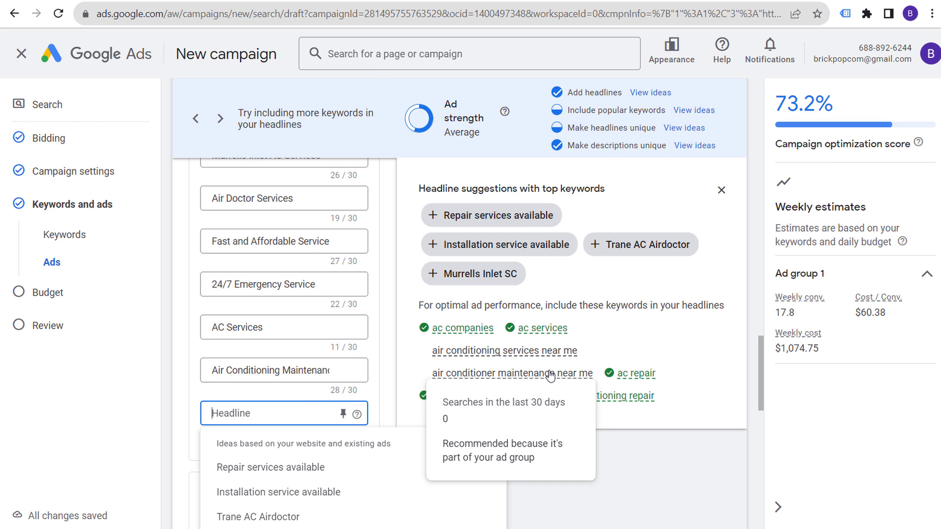
type("Repair S")
type("ervi")
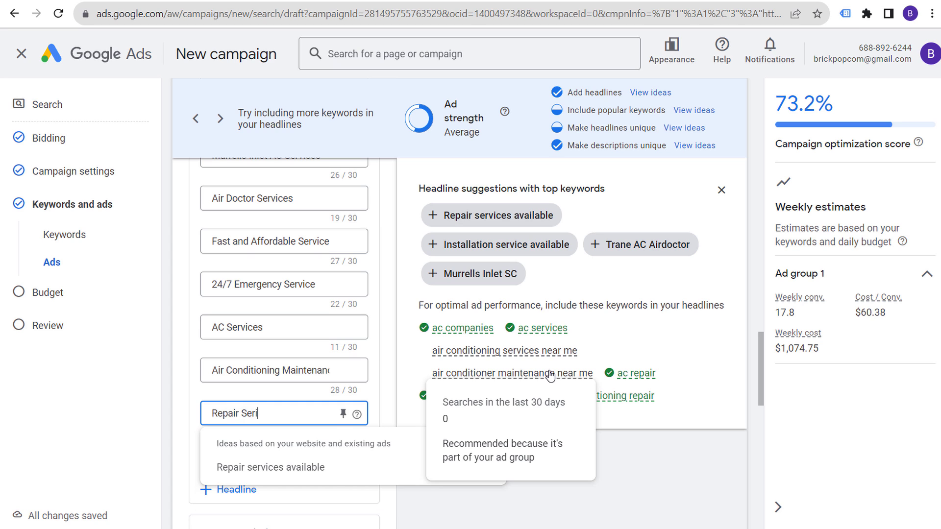
key("BackSpace")
type("vices and Maintenance")
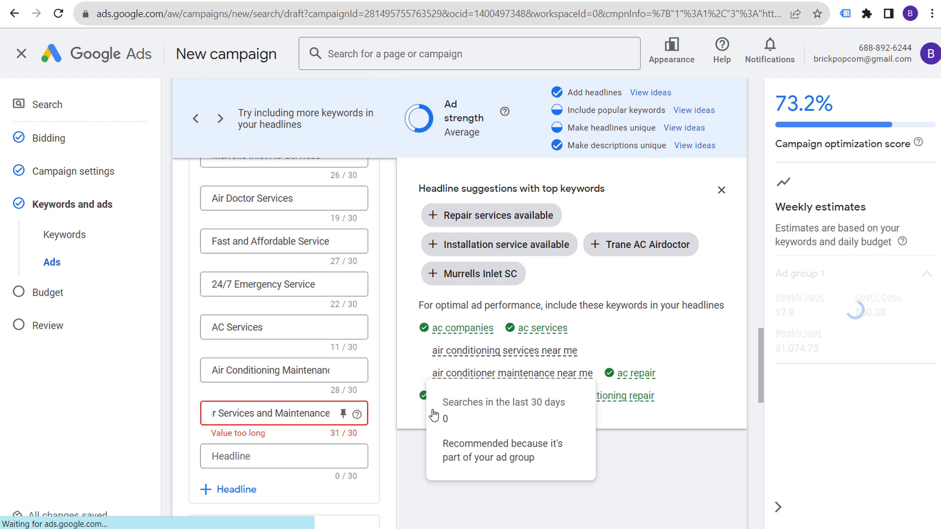
triple_click(276, 415)
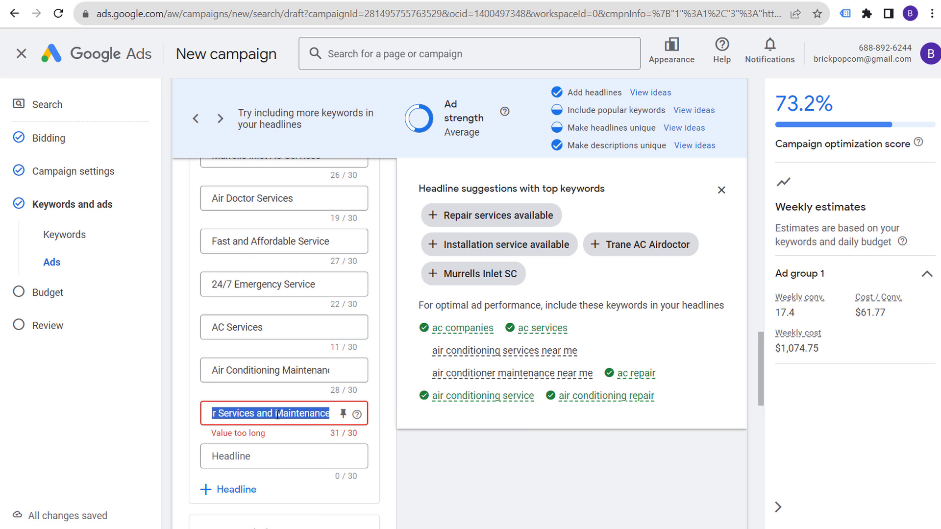
Clear the overlong headline ending in "Services and Maintenance".
key("BackSpace")
left_click(491, 462)
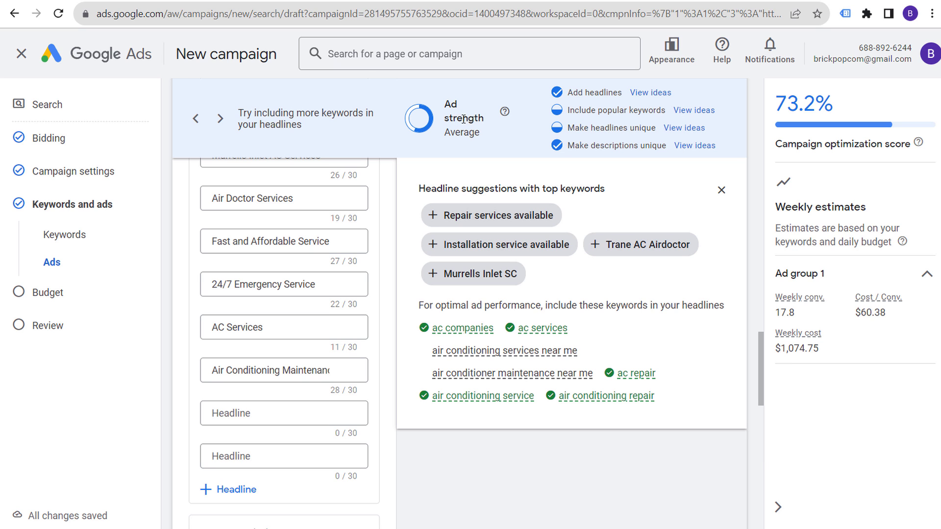
Check the ad strength rating and the recommended headline keywords with their search details, and close the headline suggestions.
left_click_drag(492, 135, 446, 103)
left_click(453, 131)
left_click(699, 125)
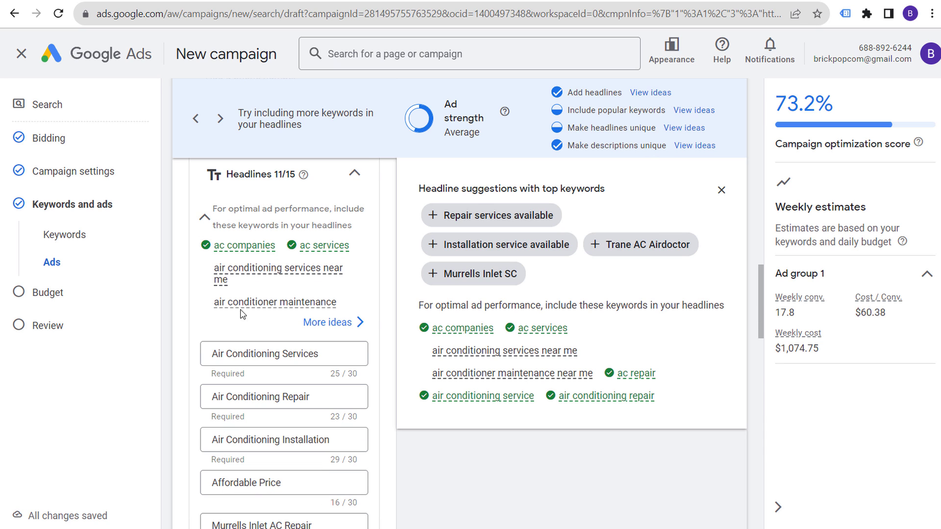
mouse_move(259, 270)
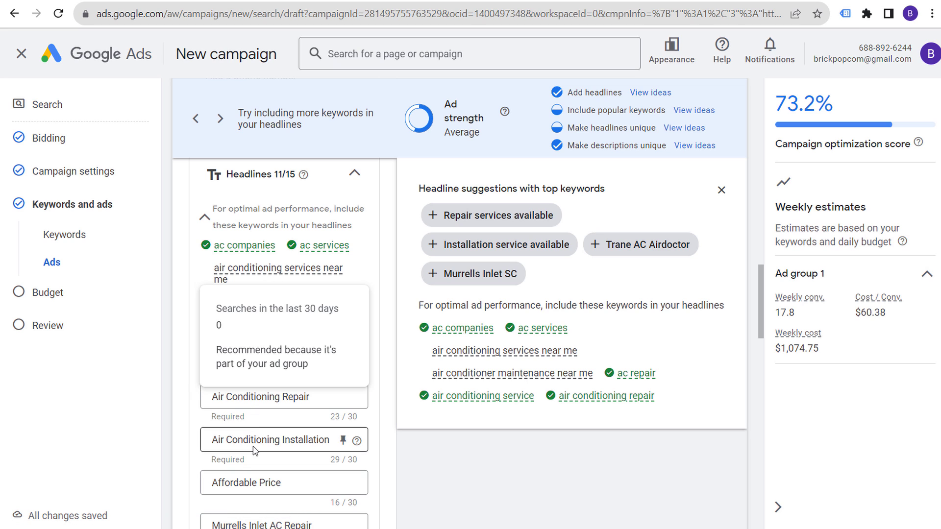
mouse_move(309, 280)
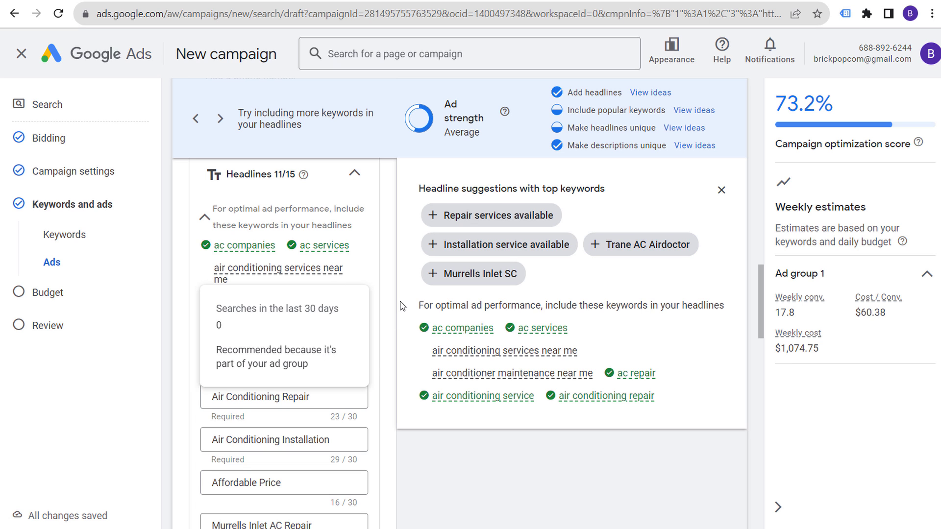
left_click(721, 189)
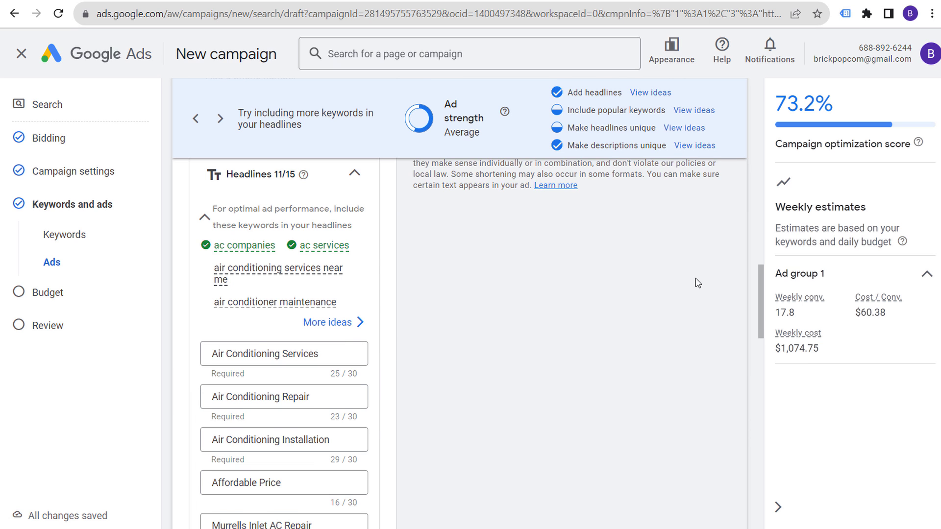
Review the mobile ad preview and browse other combinations of headlines and descriptions.
scroll(695, 279, "up", 7)
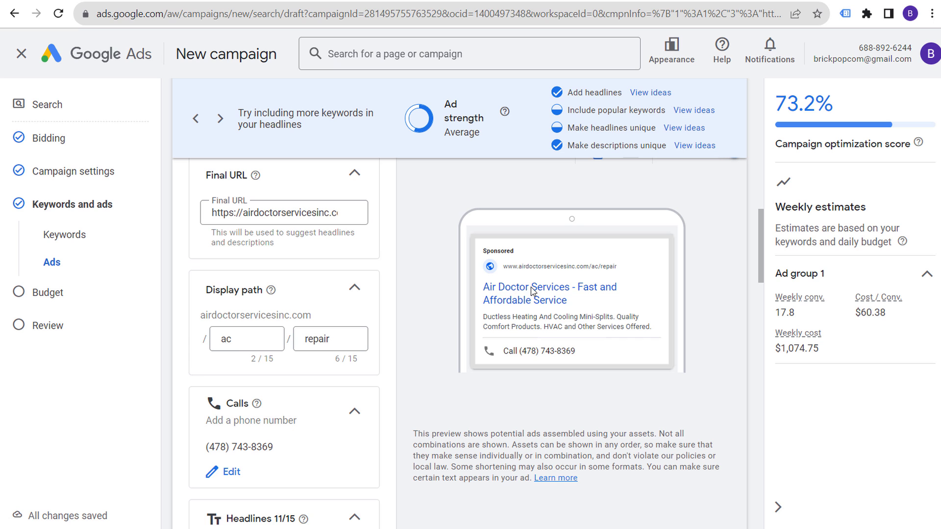
scroll(570, 297, "down", 2)
scroll(601, 334, "up", 4)
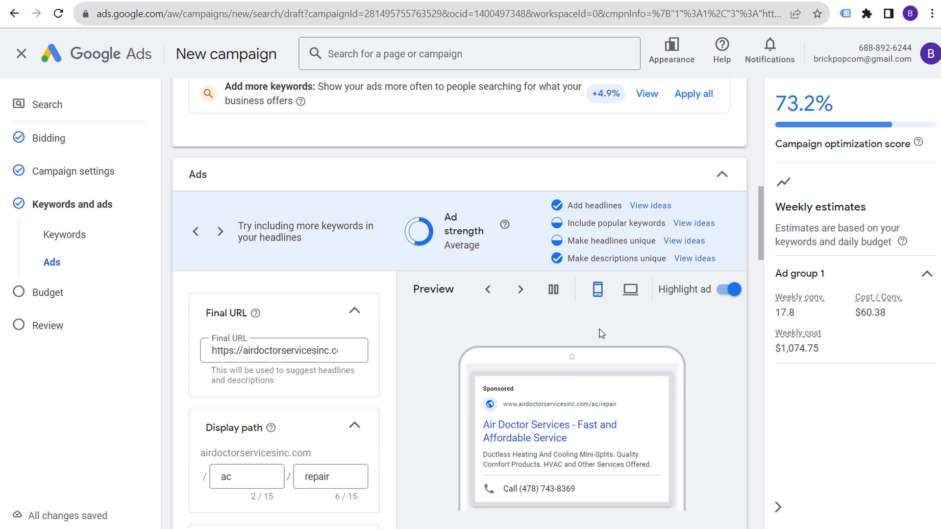
left_click(520, 289)
left_click(518, 293)
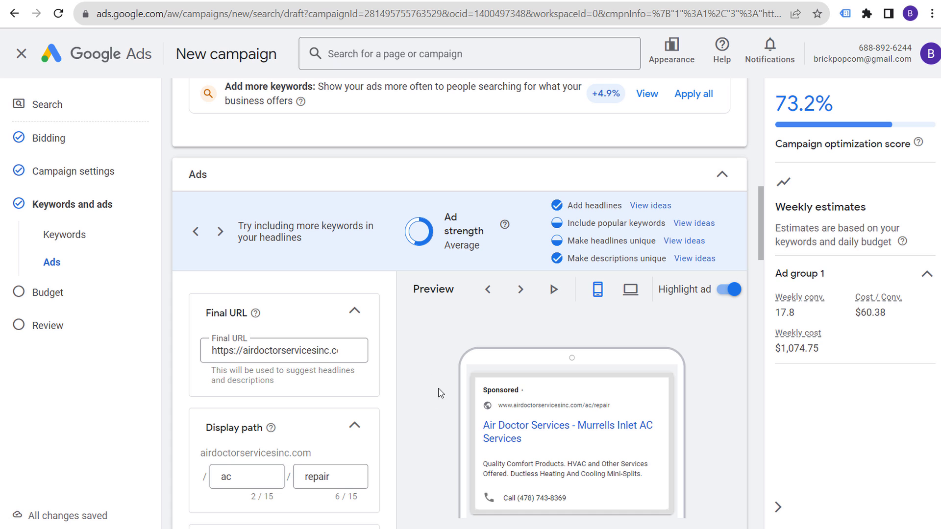
Fill the empty fourth description with the suggestion "Air Doctor Services Done Right Including AC Repair and Installation".
scroll(439, 394, "down", 10)
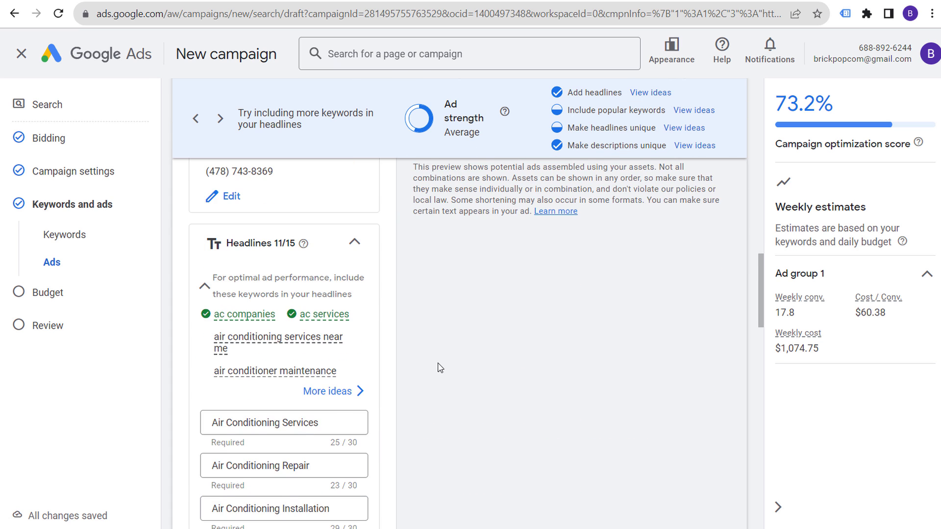
scroll(440, 343, "up", 5)
scroll(440, 361, "down", 15)
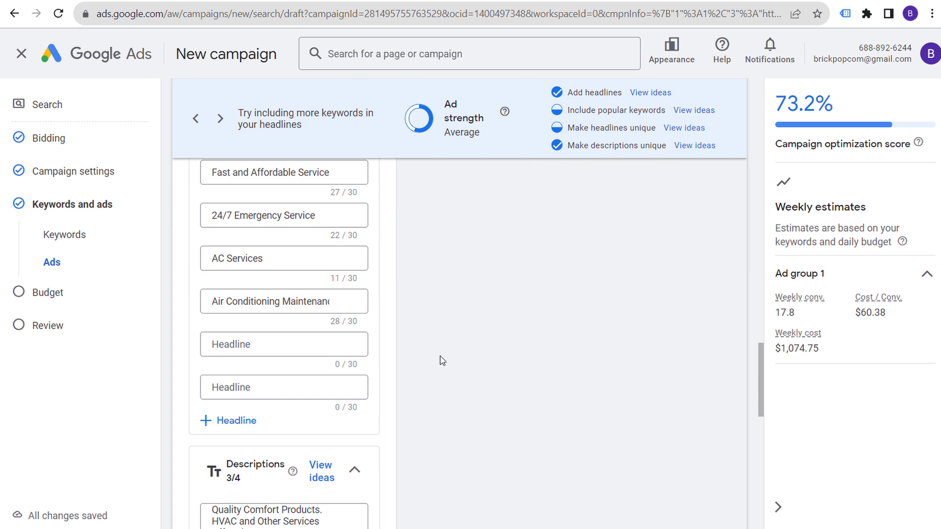
scroll(441, 360, "down", 2)
scroll(566, 280, "down", 4)
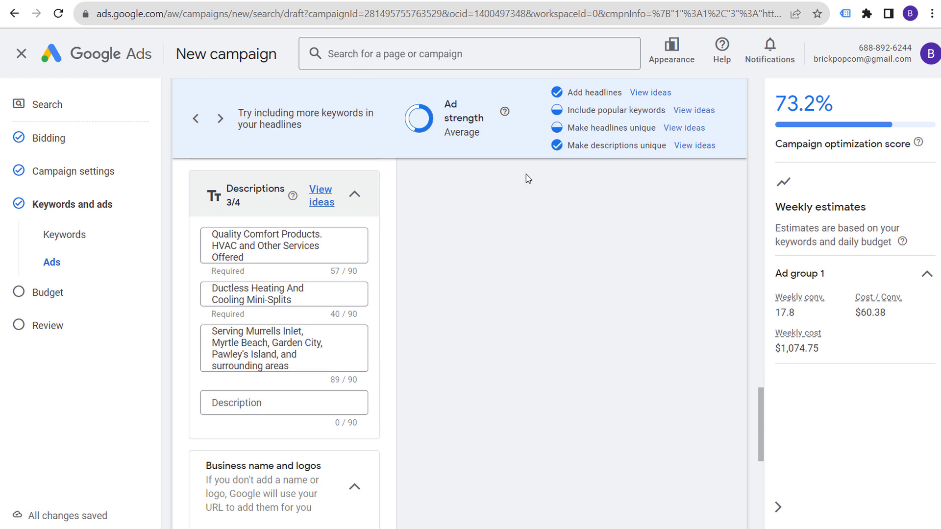
left_click(694, 146)
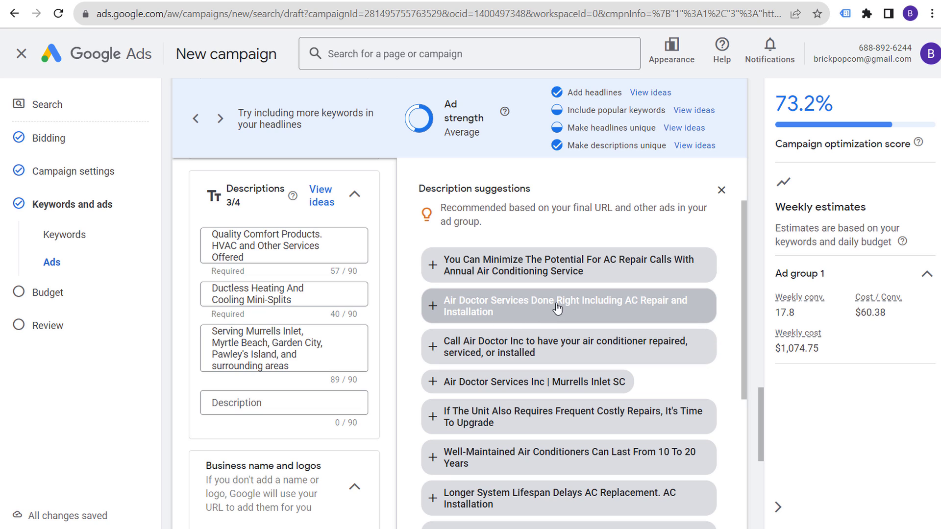
left_click(616, 307)
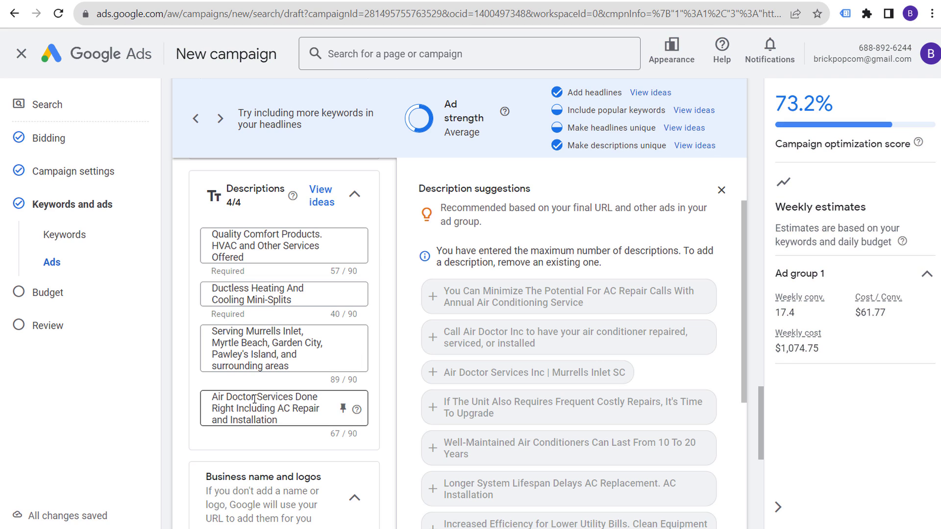
Reword the fourth description as "Contact Air Doctor For Quality Services Done Right - Including AC Repair and Installation!".
left_click(211, 402)
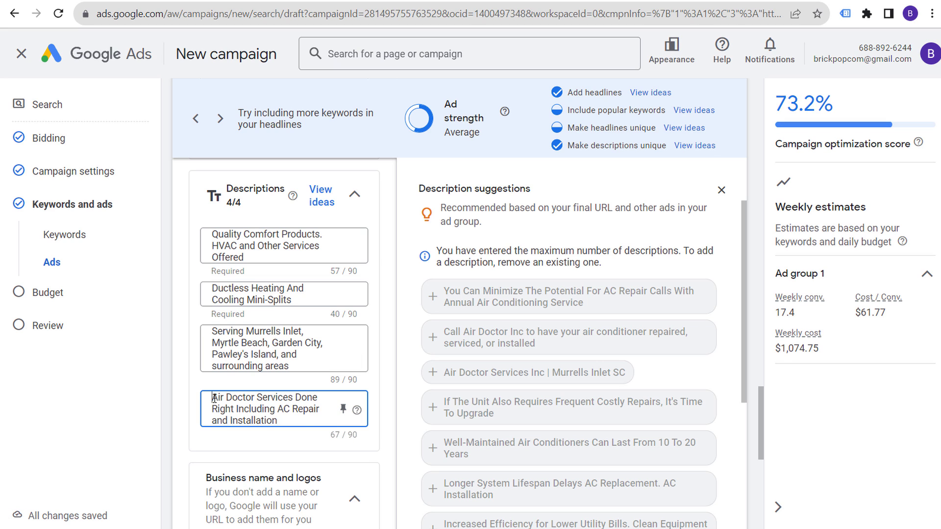
type("Contact")
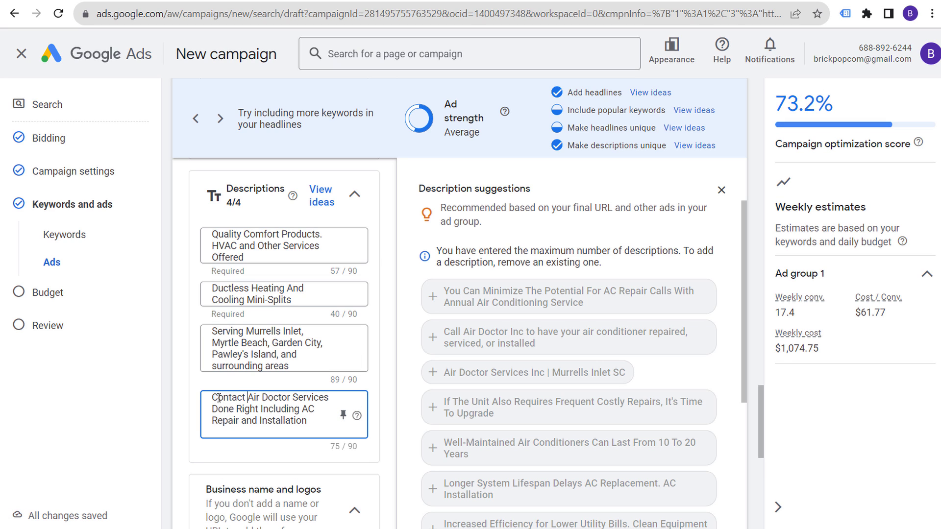
left_click(295, 398)
type("For ")
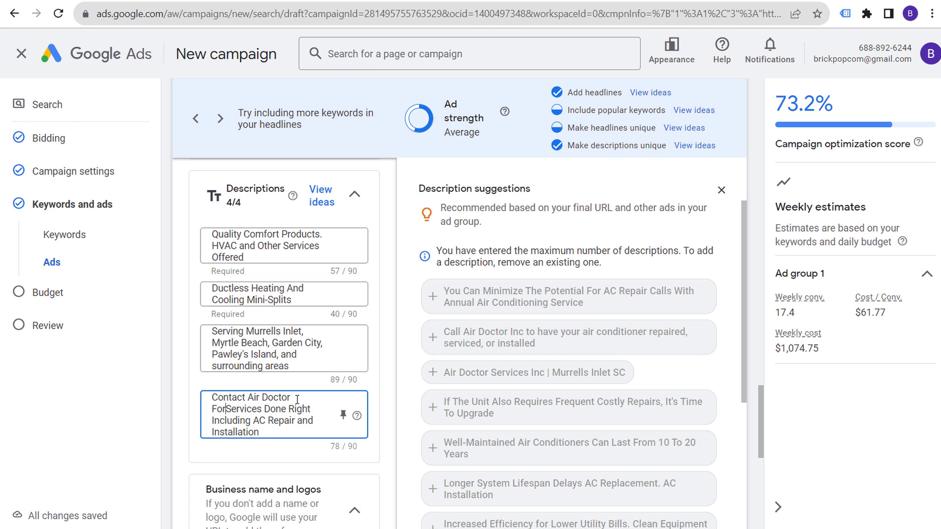
type("Quality")
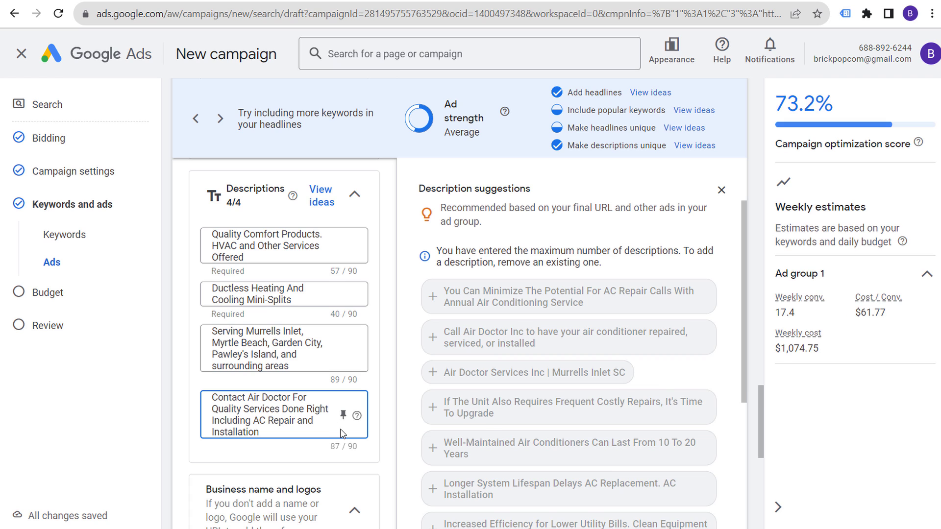
left_click(330, 410)
type("-")
left_click(279, 432)
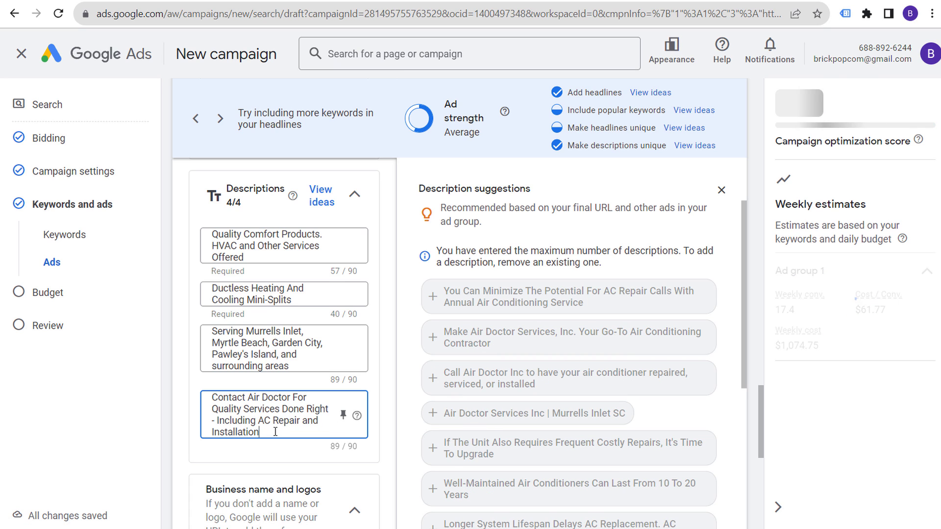
type("!")
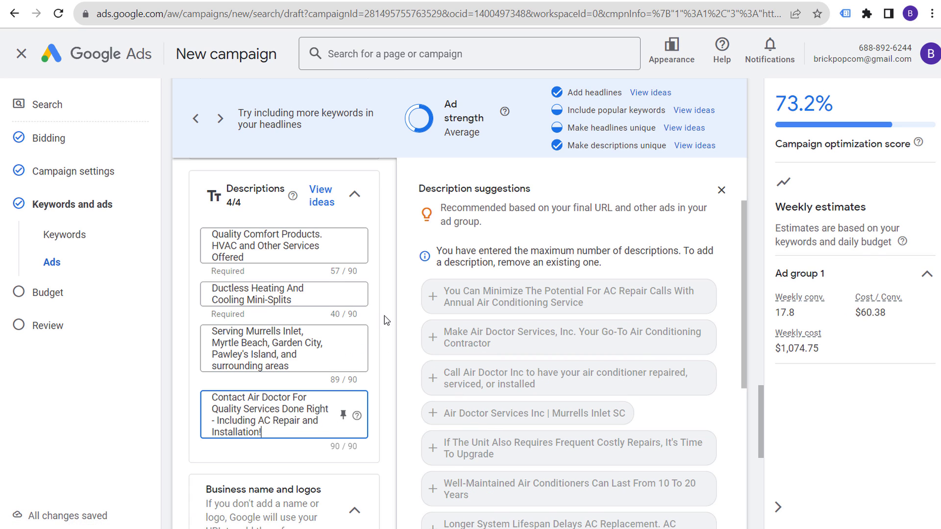
left_click(384, 260)
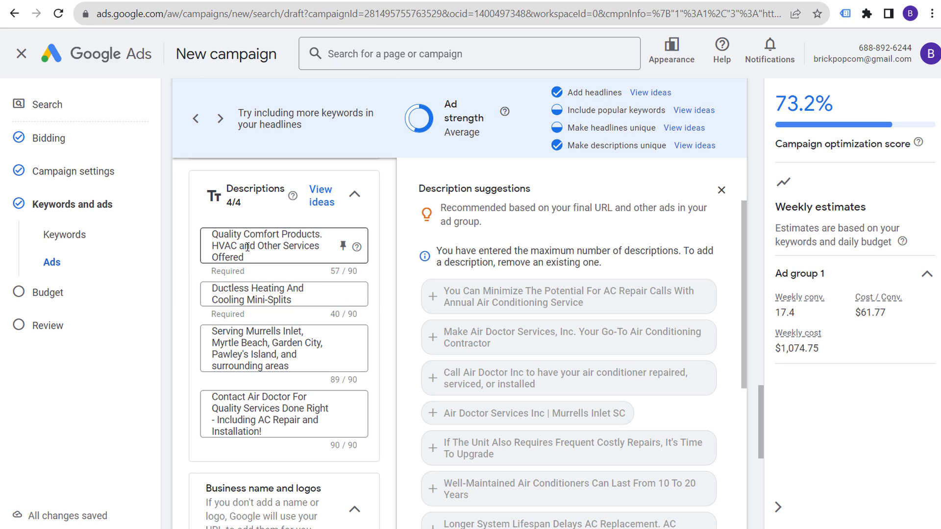
Add a period after "Offered" in the first description and append "We Serve Horry and Georgetown.".
left_click(260, 256)
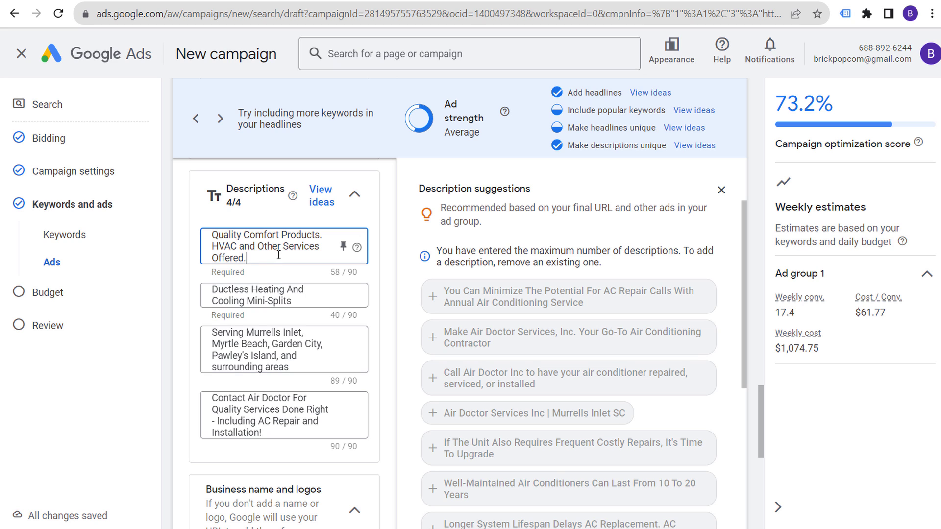
left_click_drag(247, 259, 212, 234)
left_click_drag(212, 397, 300, 431)
left_click(279, 259)
type("We Serve Horry and eorg")
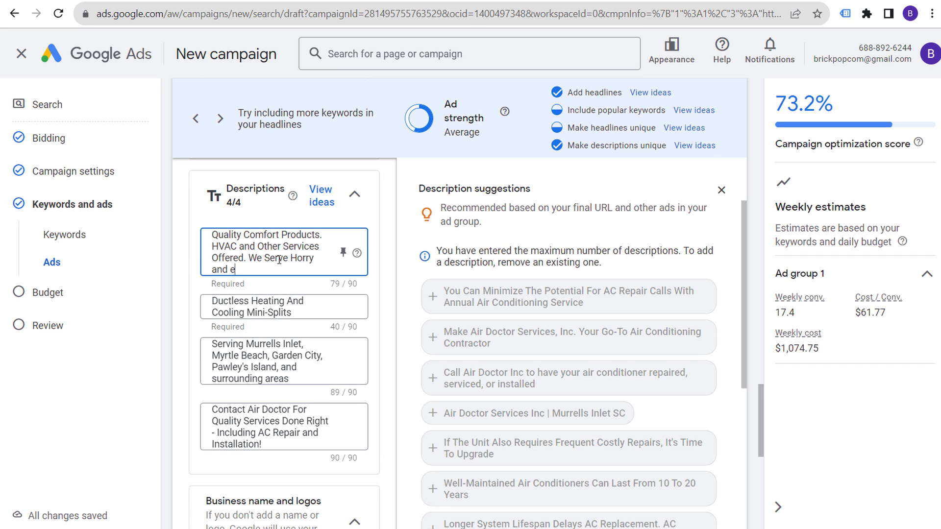
key("BackSpace")
type("Georgetown.")
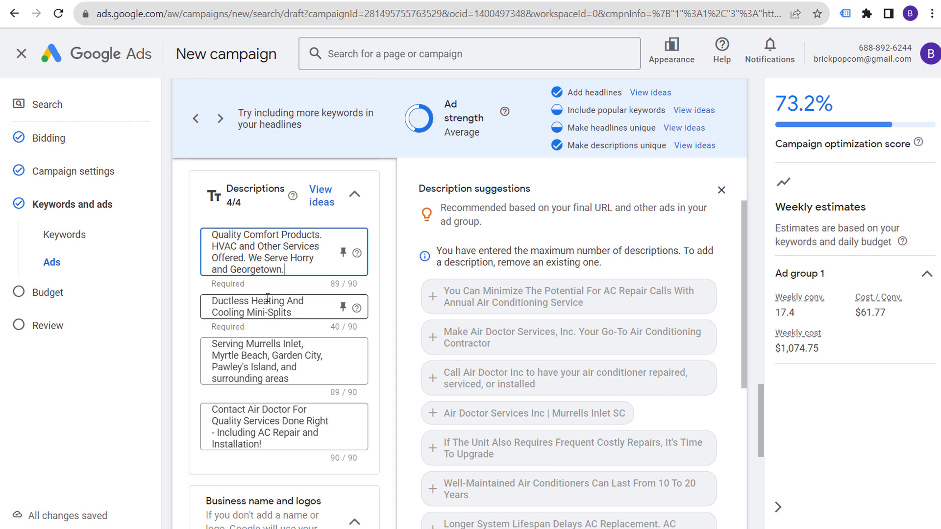
Replace the second description with the suggestion "Make Air Doctor Services, Inc. Your Go-To Air Conditioning Contractor".
left_click(302, 313)
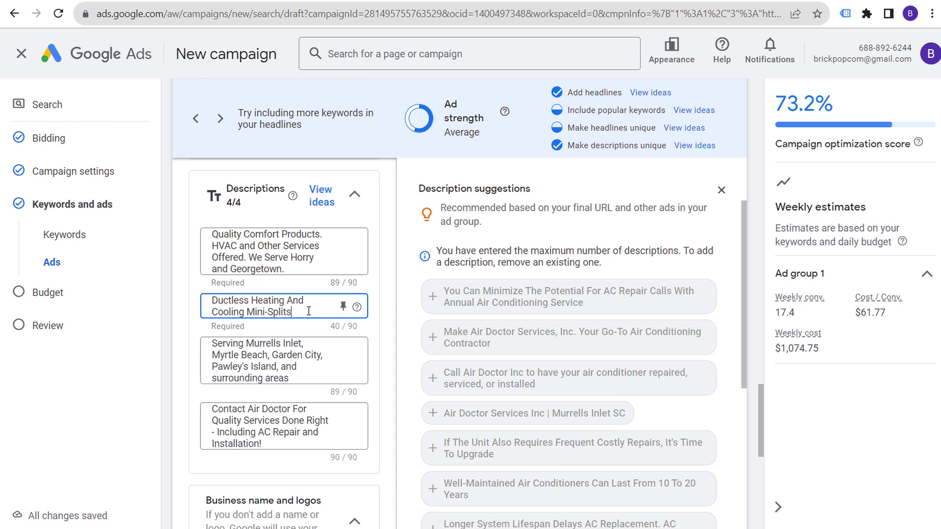
left_click_drag(309, 312, 204, 304)
key("BackSpace")
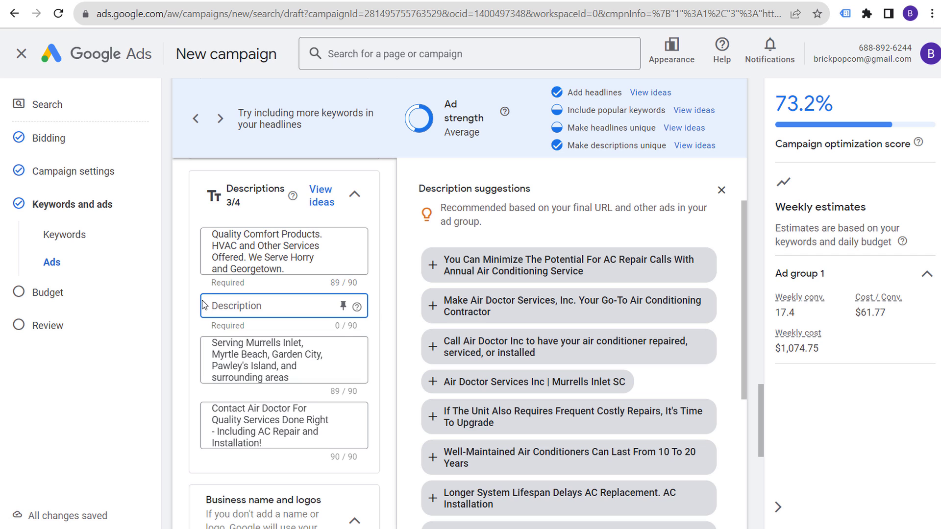
left_click(500, 308)
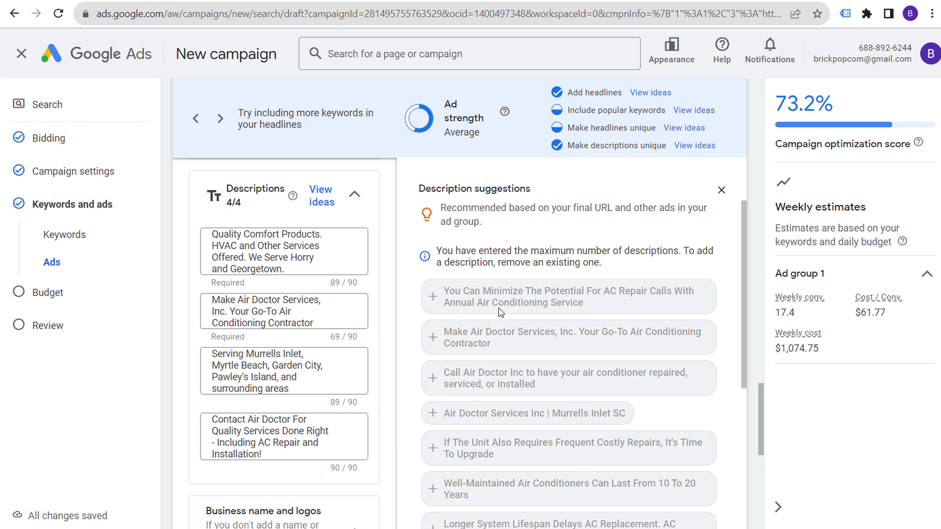
Replace "Contractor" at the end of the second description with "Service Partner.".
left_click(324, 321)
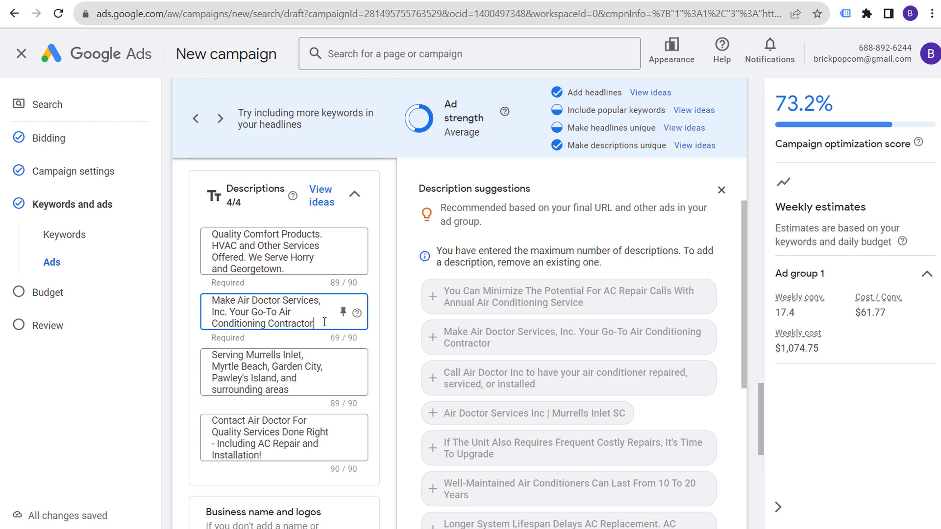
double_click(294, 323)
type("Ser")
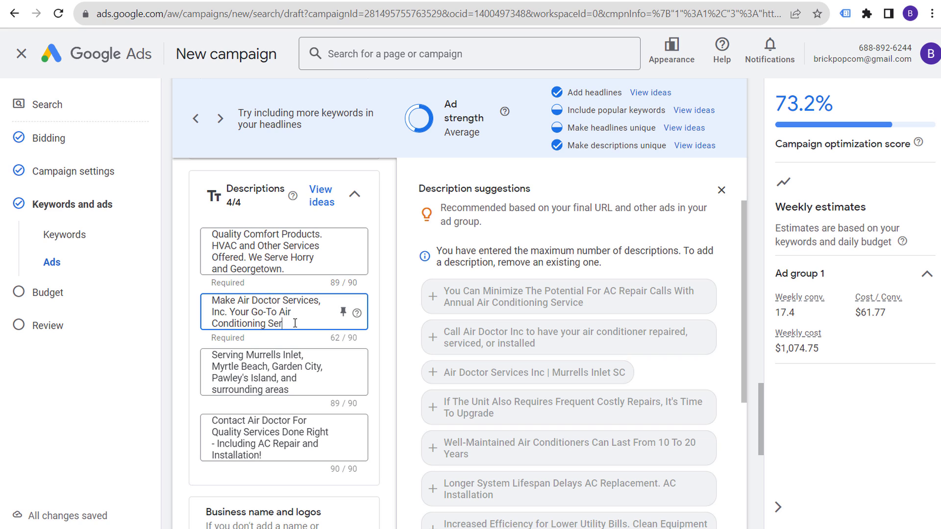
type("vice Partner")
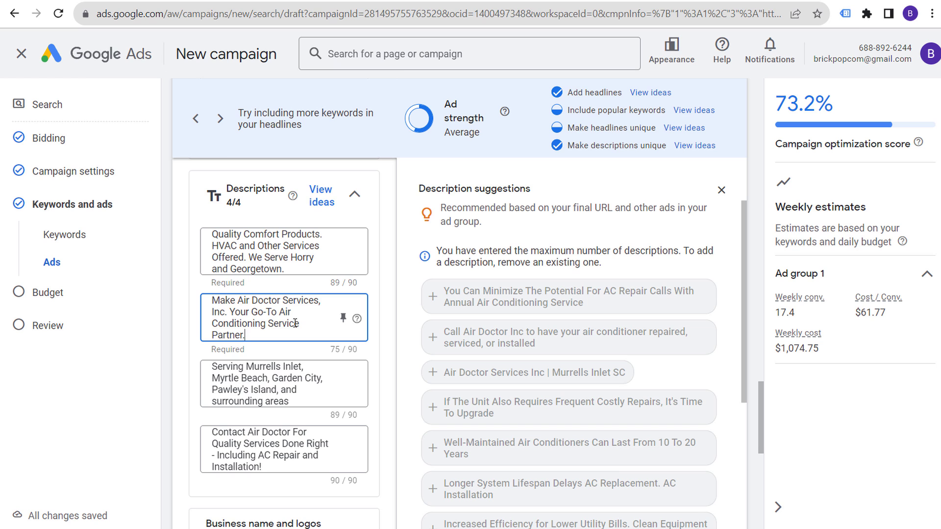
type(".")
Change the ending of the third description to "Surrounding Areas." and close the description suggestions.
scroll(387, 243, "down", 3)
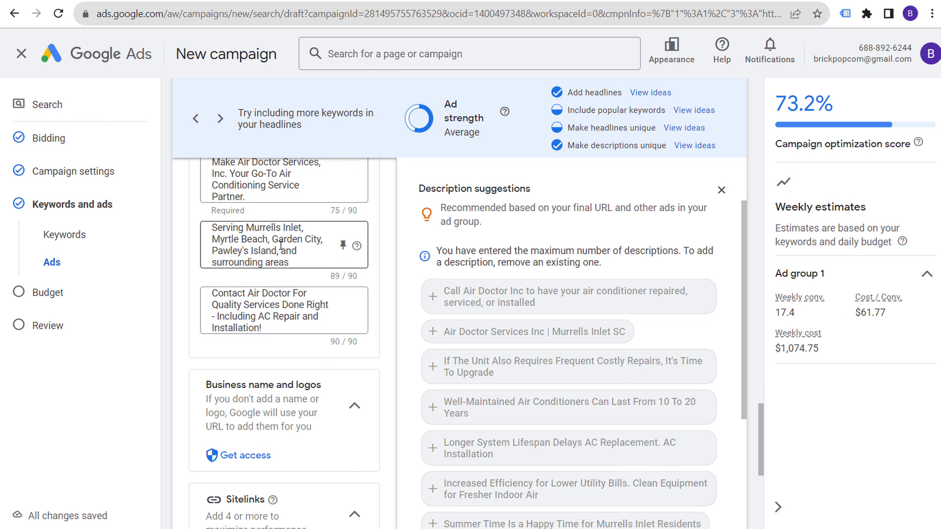
left_click_drag(296, 261, 207, 264)
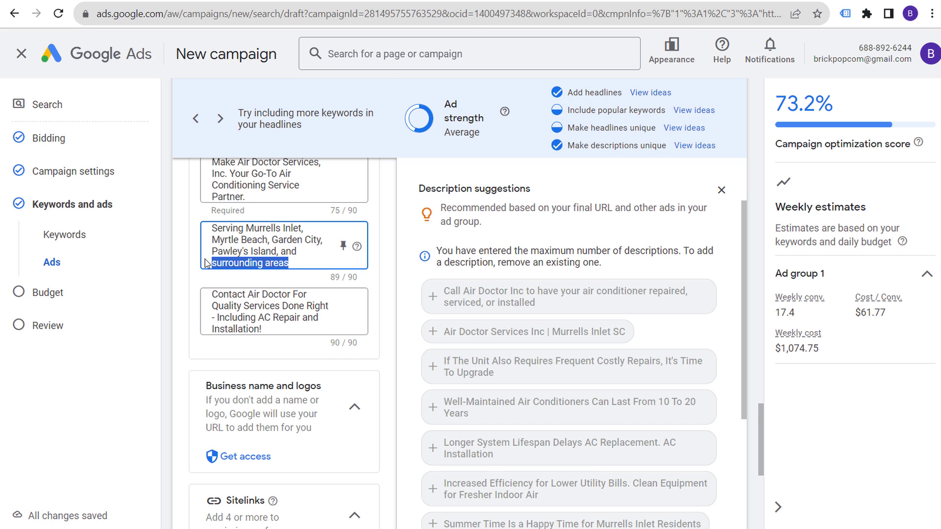
type("Surrounding")
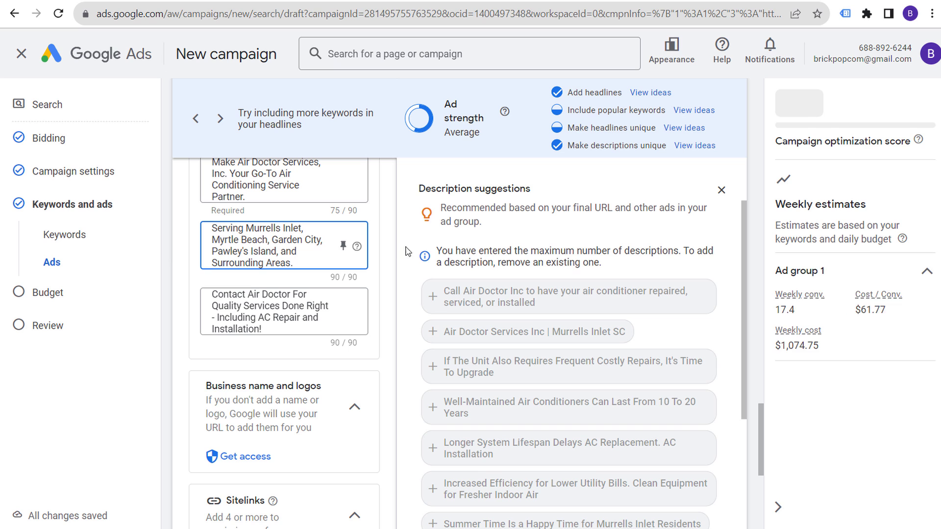
left_click(397, 265)
scroll(397, 267, "up", 3)
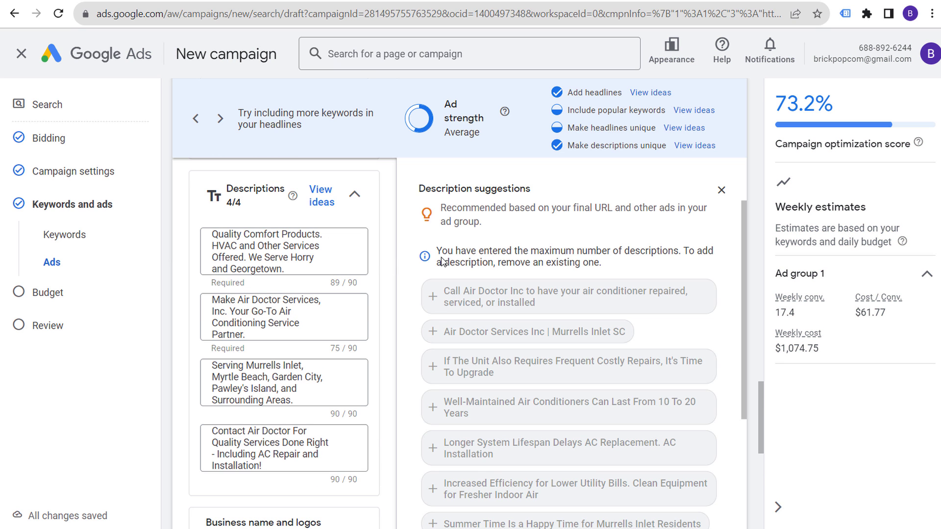
left_click(720, 189)
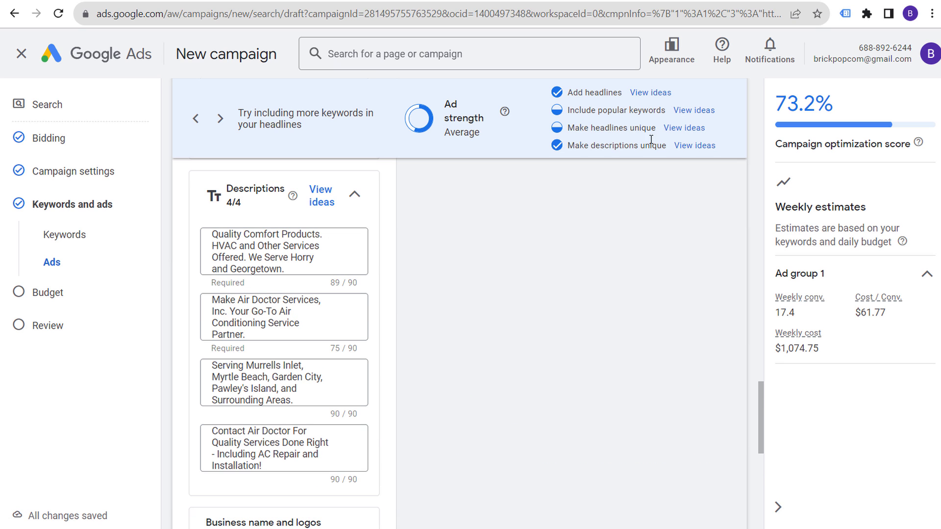
scroll(586, 312, "up", 5)
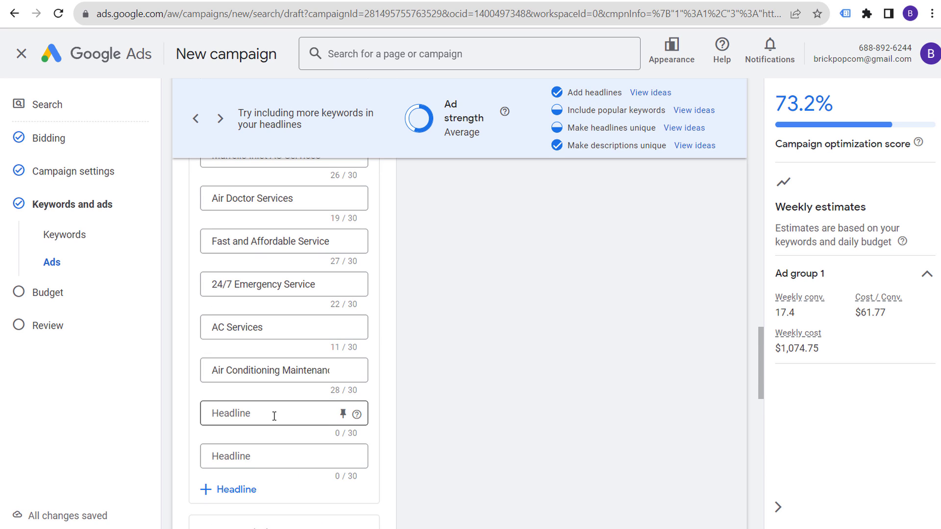
Fill the first empty headline, below "Air Conditioning Maintenance", with "AC Repair".
left_click(241, 414)
type("A")
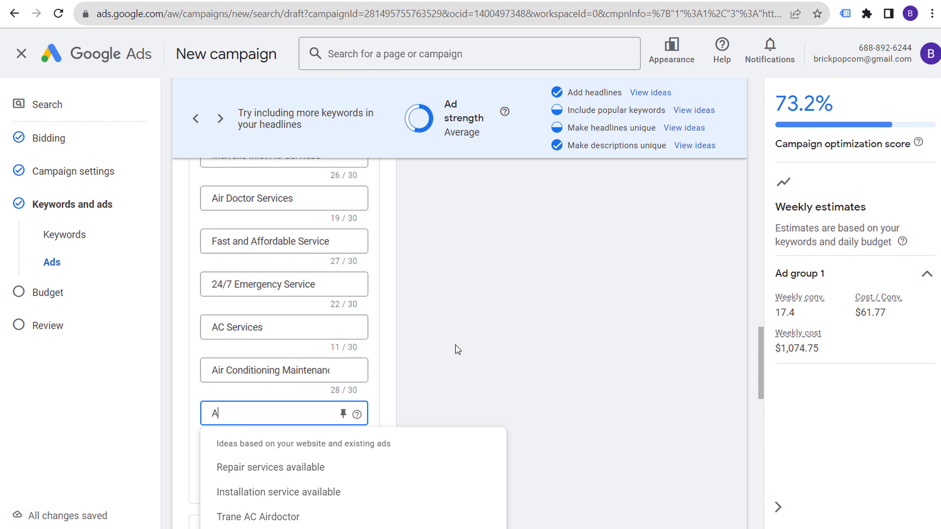
type("C Repair")
left_click(454, 346)
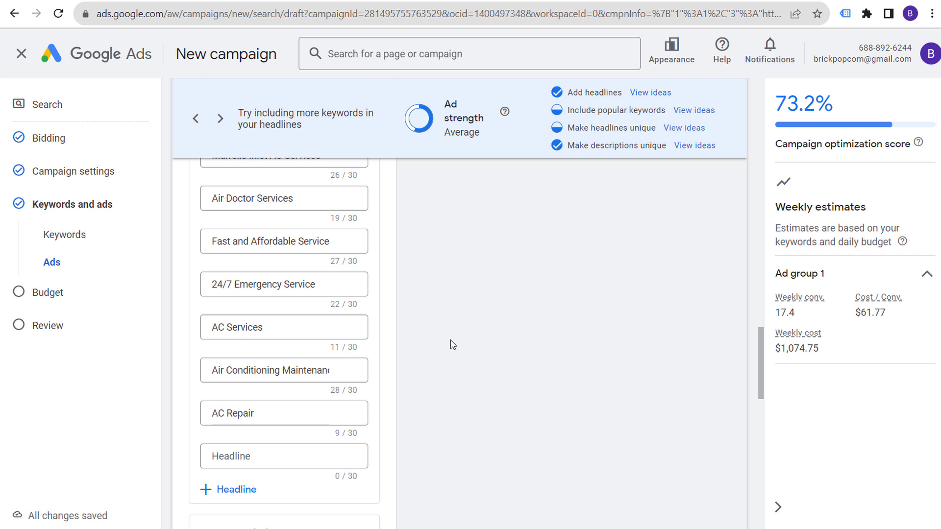
Add the suggested headline "Installation service available" from the ideas for making headlines unique.
left_click(240, 453)
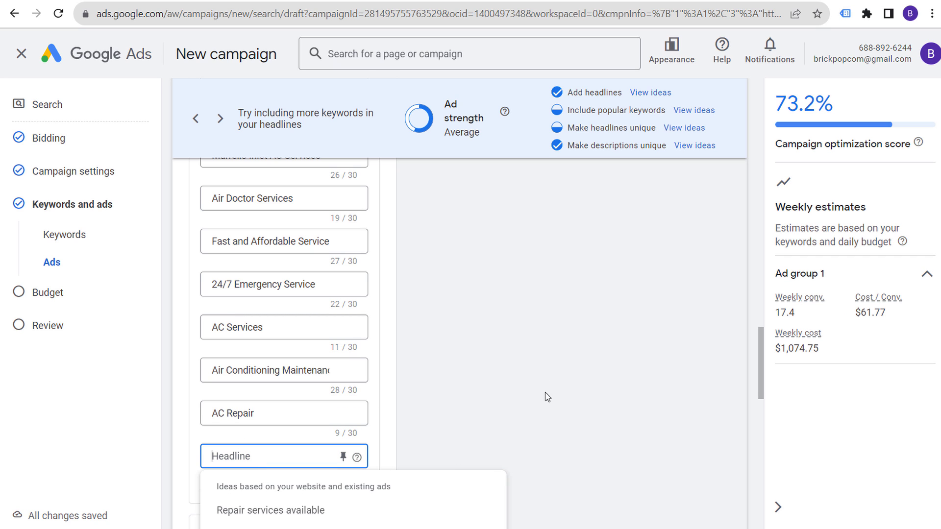
left_click(543, 145)
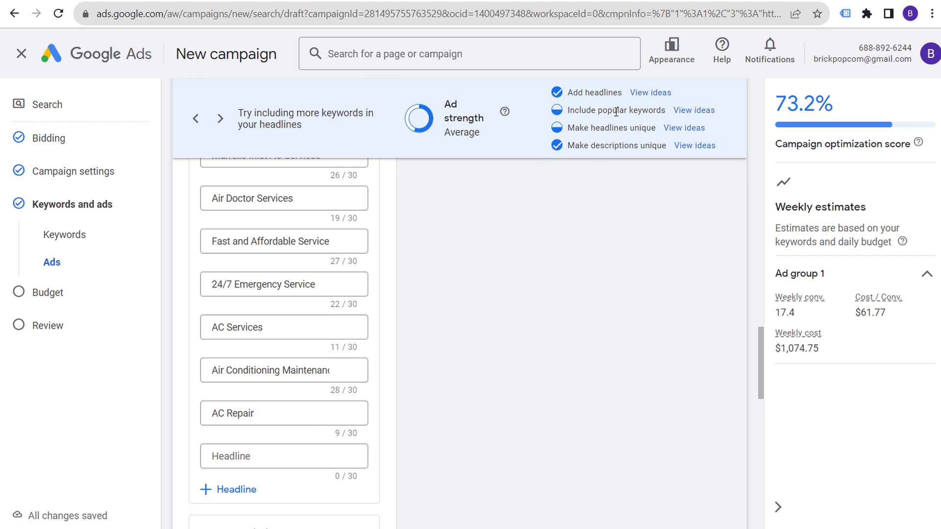
left_click(684, 130)
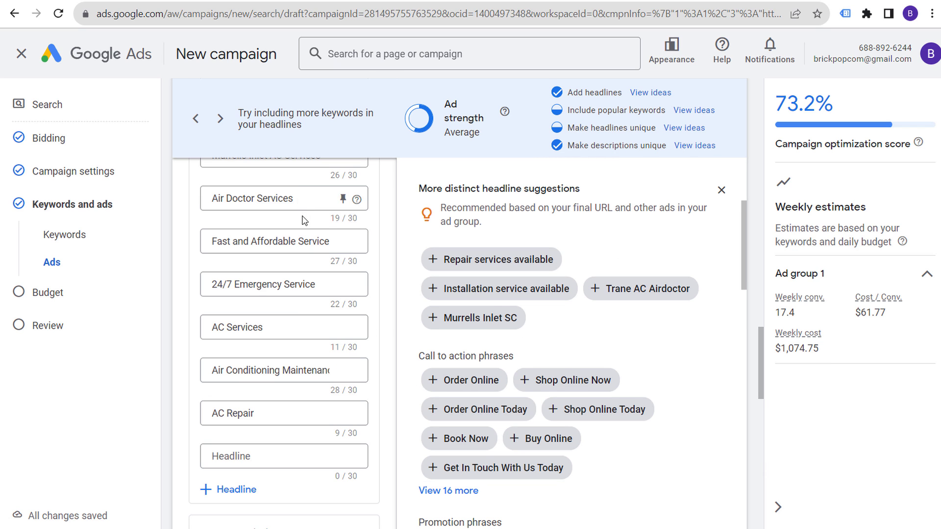
left_click(512, 288)
Capitalize the newly added headline to read "Installation Service Available" and close the headline suggestions.
left_click(271, 457)
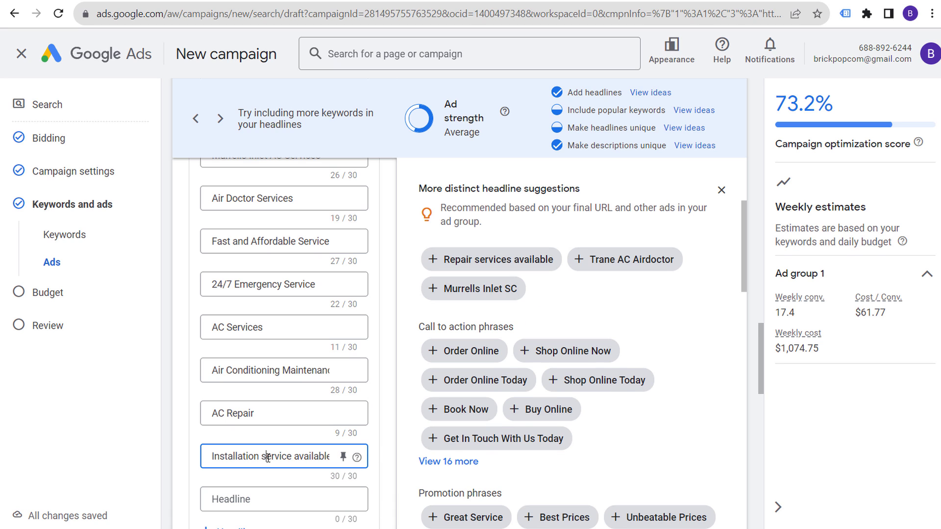
key("BackSpace")
type("S")
key("Delete")
type("A")
left_click(383, 291)
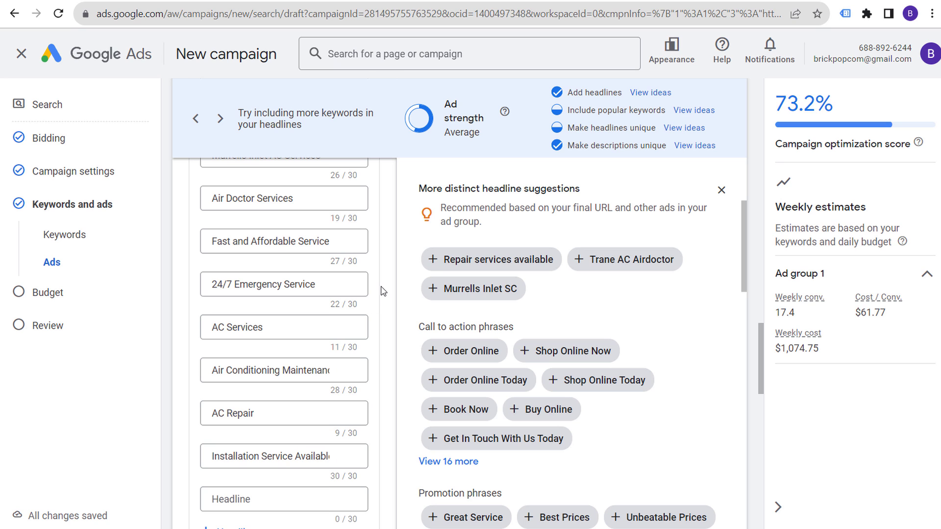
left_click(721, 189)
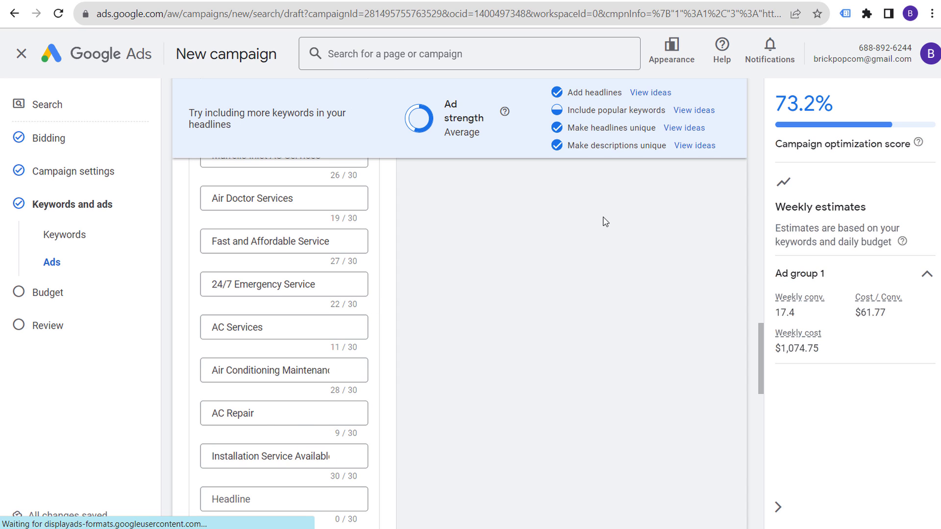
Try pinning the "Air Conditioning Services" headline to position 1 only, and return it to showing in any unpinned position.
scroll(491, 292, "up", 3)
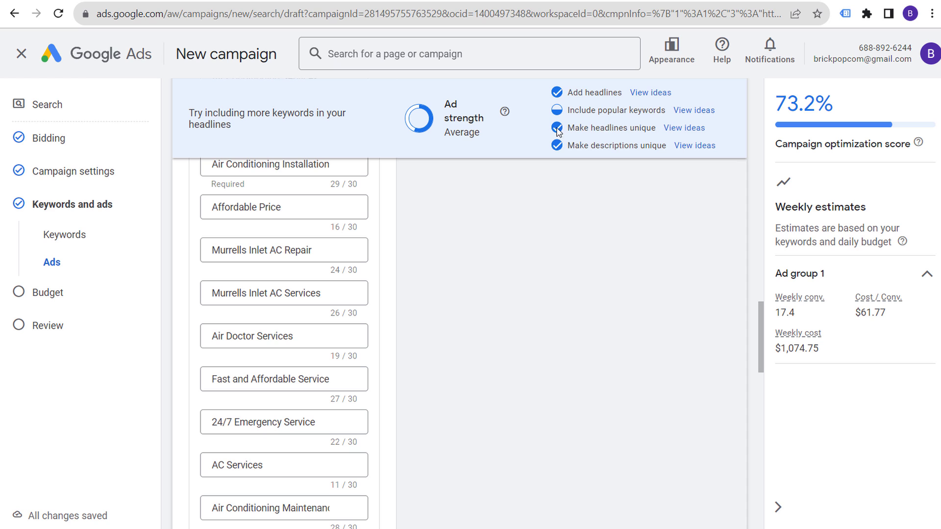
scroll(507, 319, "up", 3)
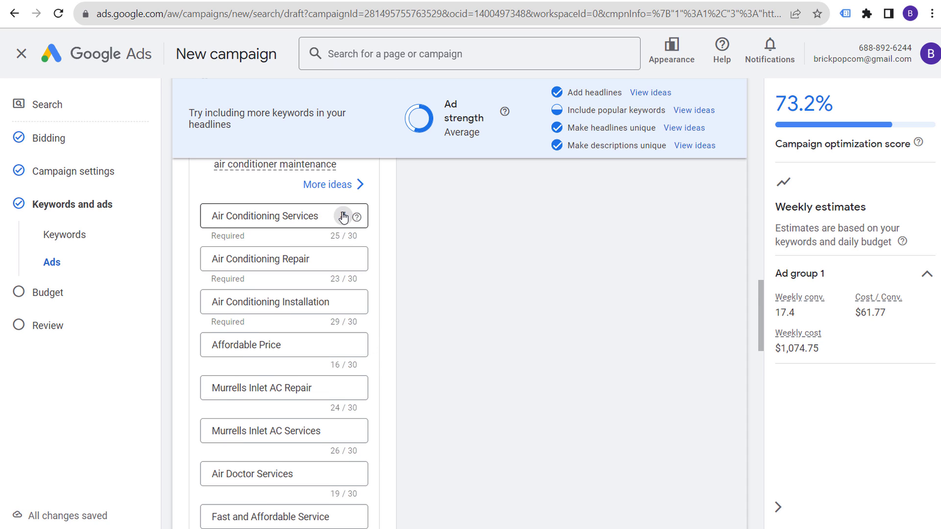
left_click(341, 218)
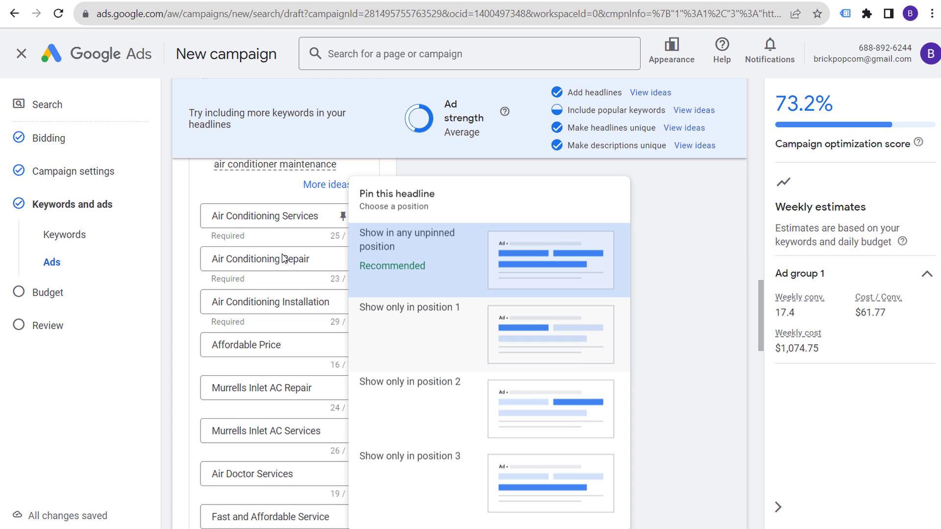
left_click(261, 216)
left_click_drag(319, 215, 205, 219)
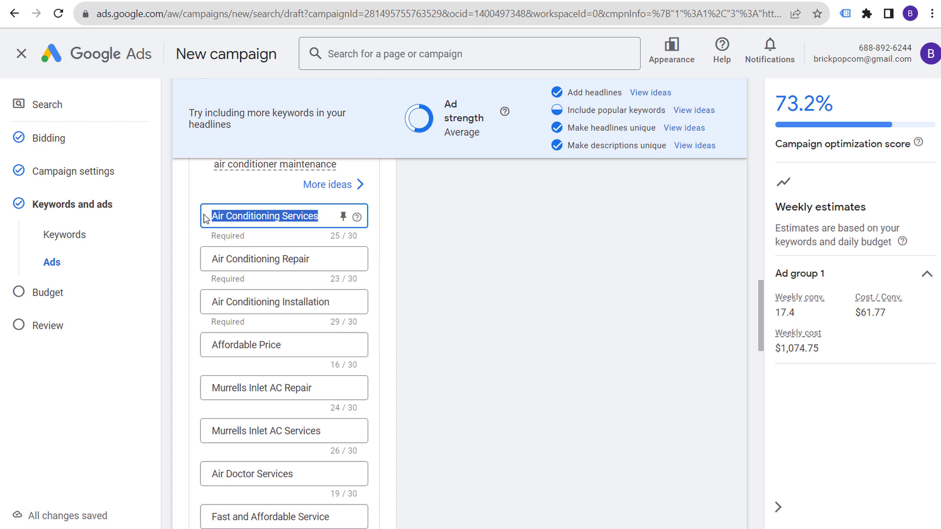
left_click(342, 217)
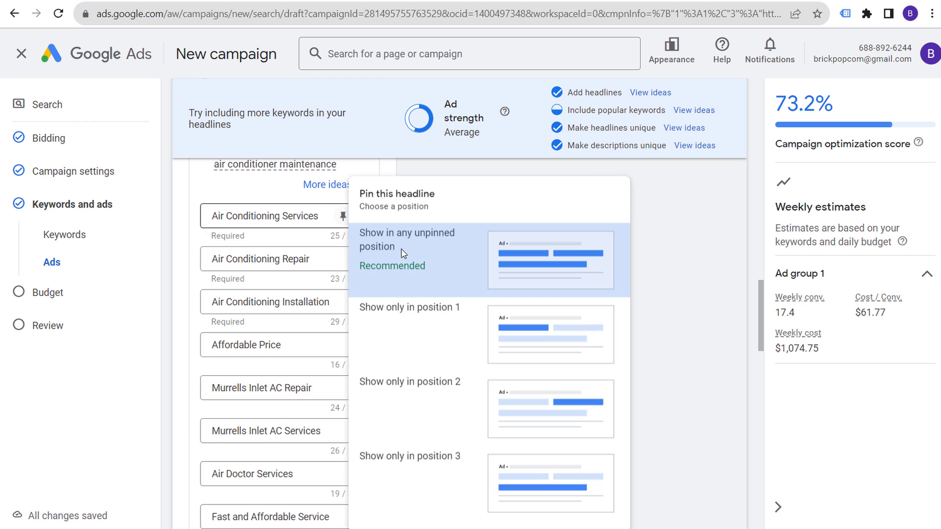
left_click(431, 329)
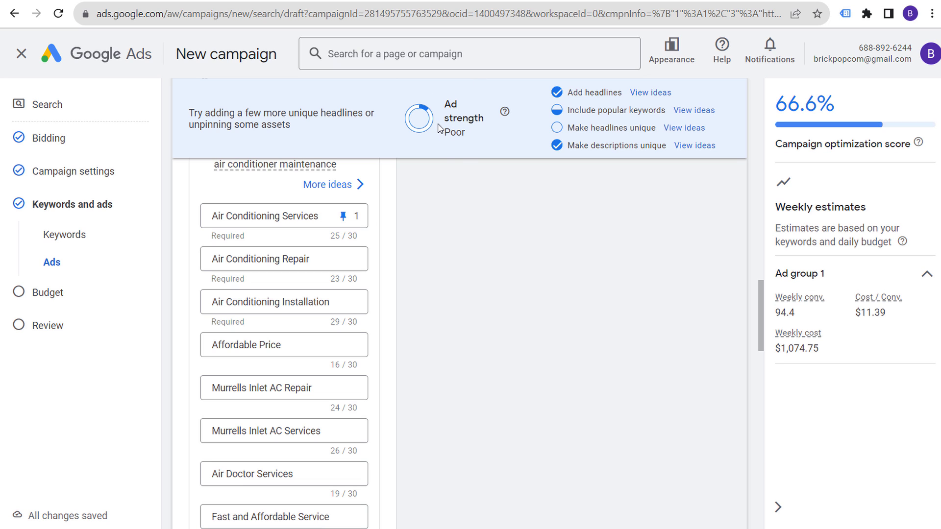
left_click(343, 216)
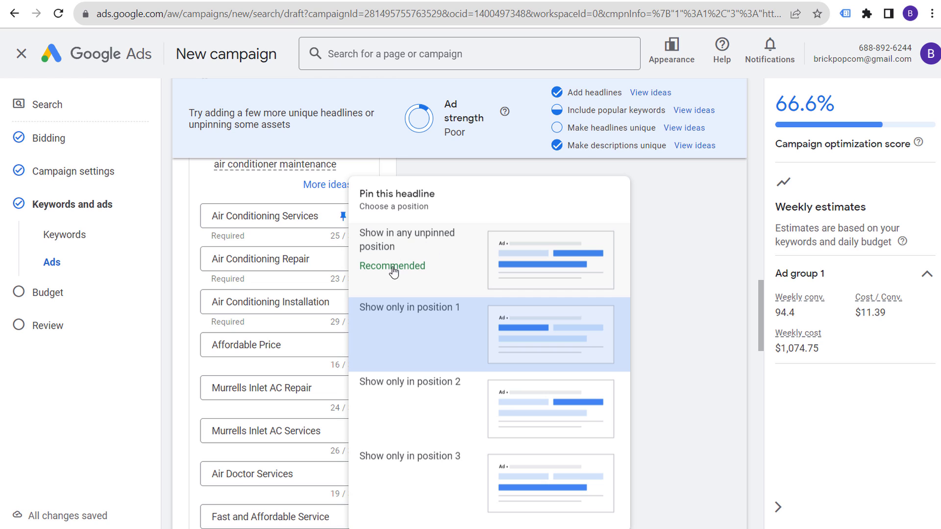
left_click(450, 269)
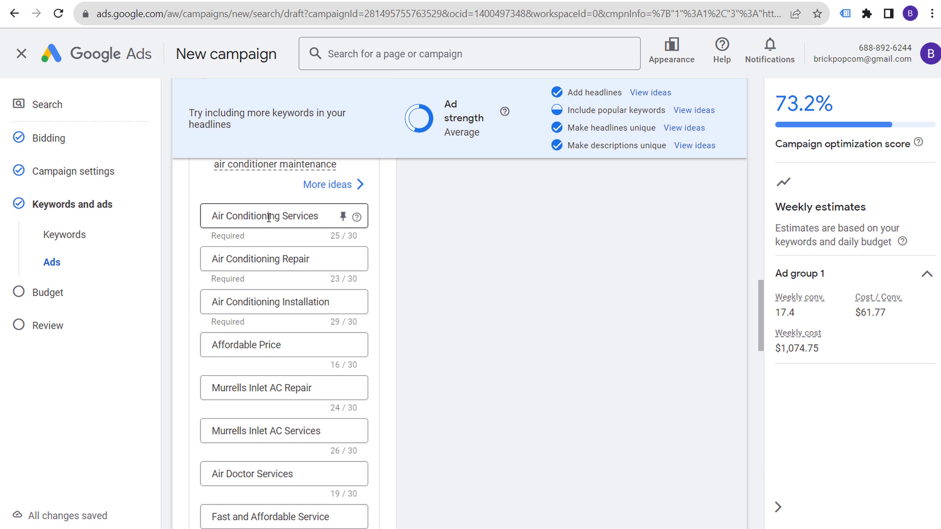
Review the wording variety across the air conditioning, AC and business-name headlines, along with the ad strength rating.
left_click_drag(223, 216, 329, 216)
left_click_drag(244, 259, 328, 258)
left_click_drag(254, 302, 325, 301)
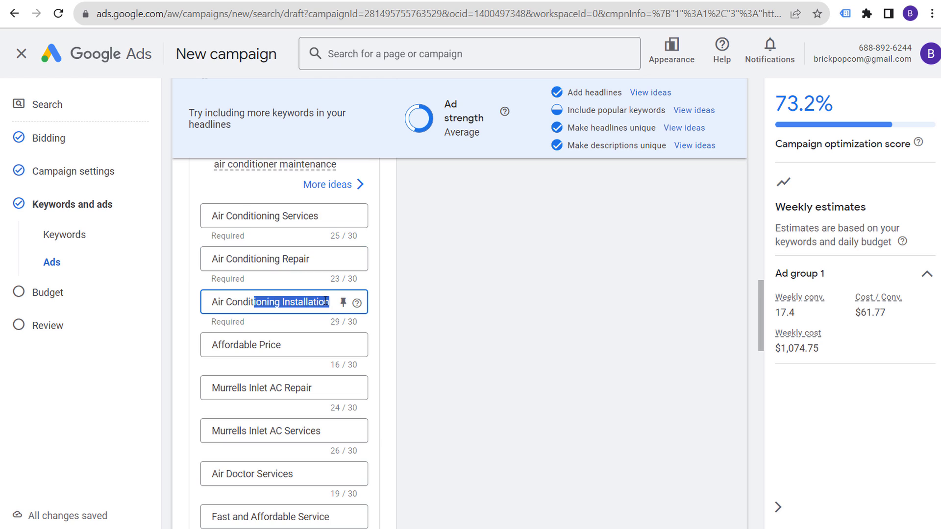
scroll(384, 342, "down", 4)
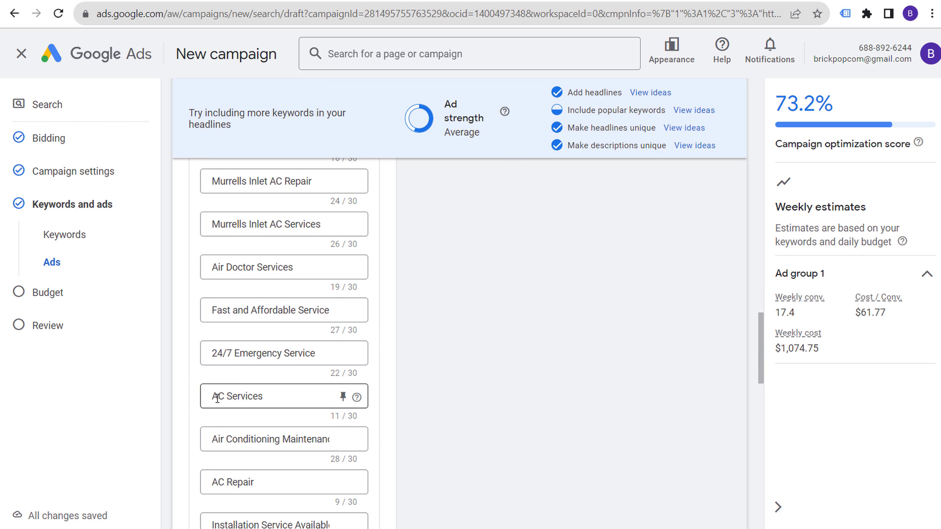
left_click_drag(215, 397, 446, 368)
left_click(446, 367)
left_click_drag(238, 267, 271, 267)
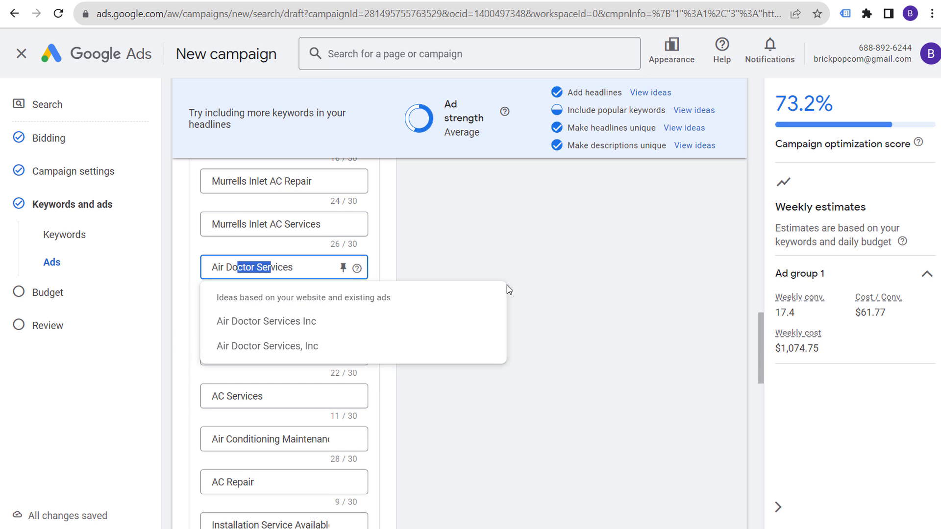
left_click(506, 285)
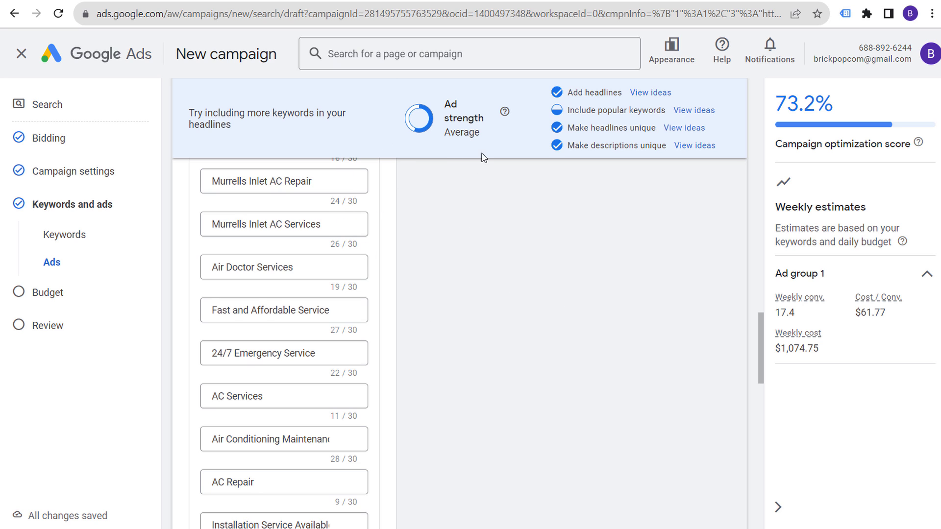
left_click_drag(487, 138, 441, 101)
left_click(499, 232)
Open the form for creating new sitelinks for the campaign instead of using the existing library assets.
scroll(500, 234, "down", 10)
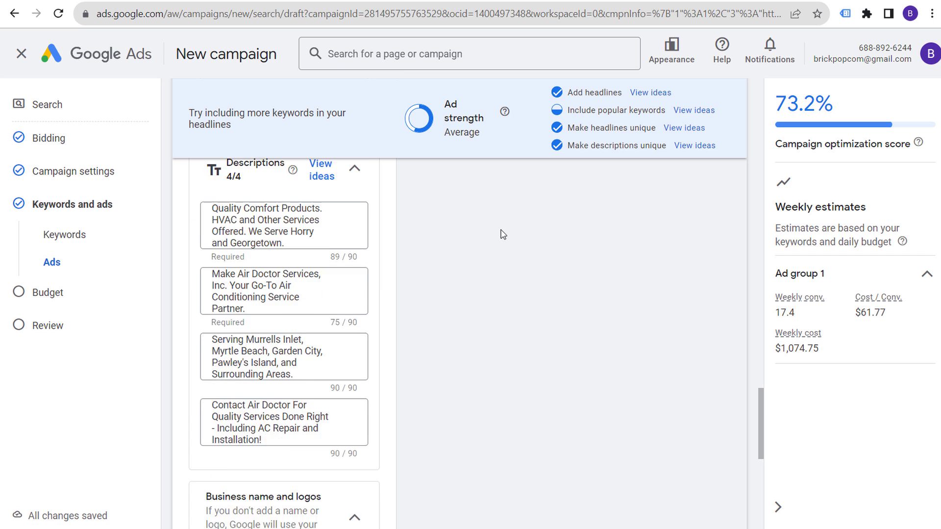
scroll(500, 234, "down", 4)
scroll(500, 234, "down", 1)
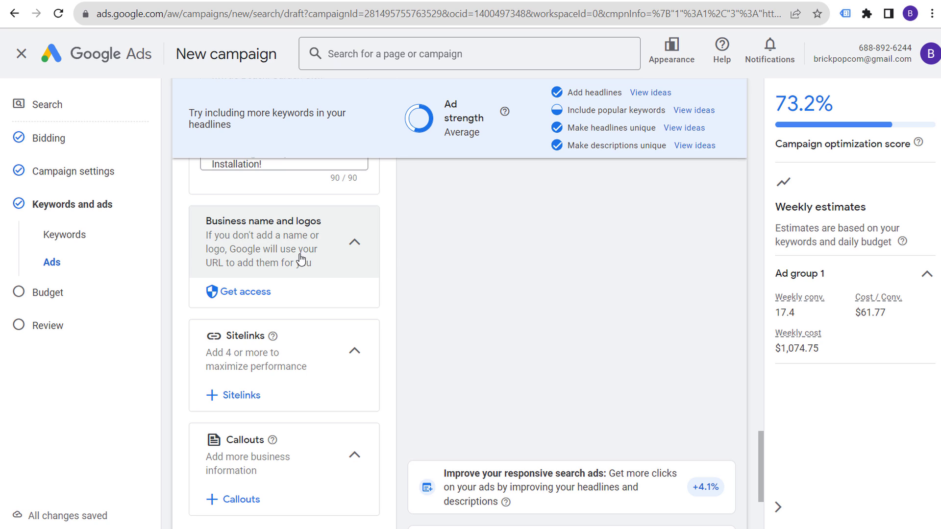
scroll(335, 326, "down", 1)
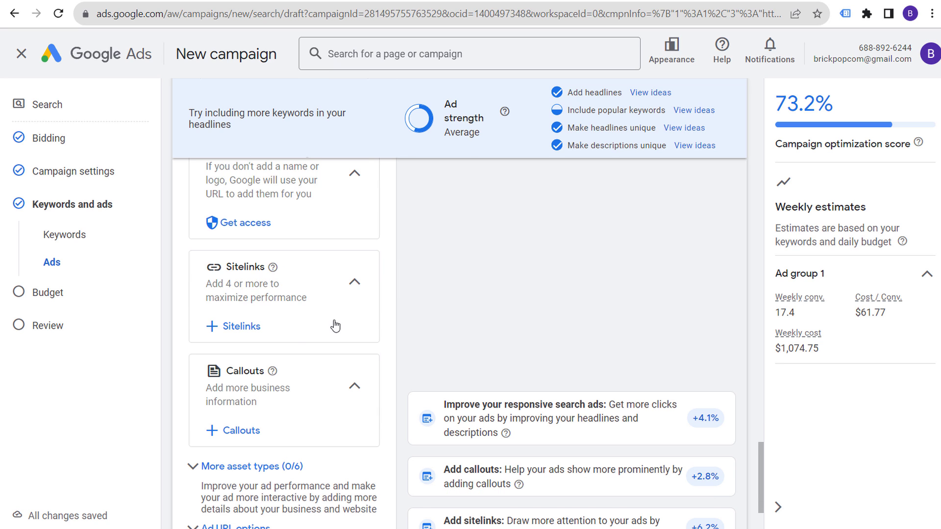
left_click(242, 326)
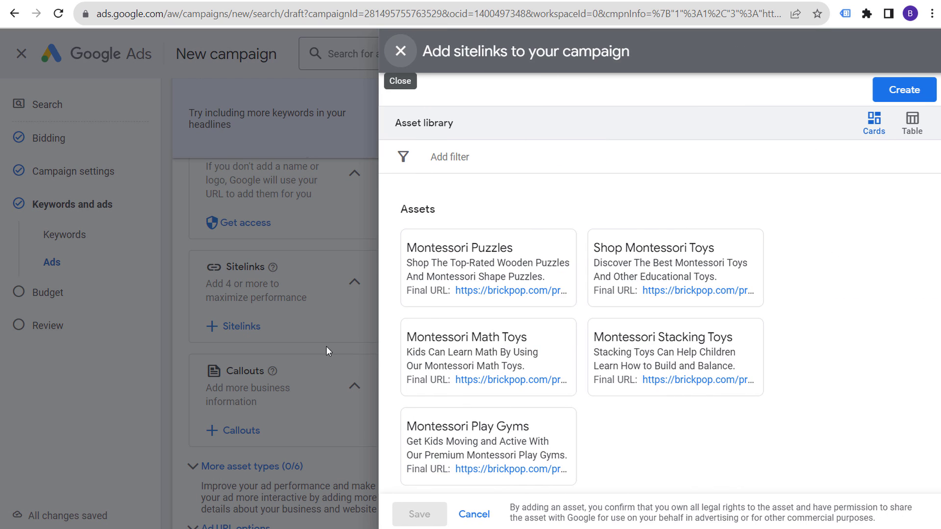
left_click(904, 90)
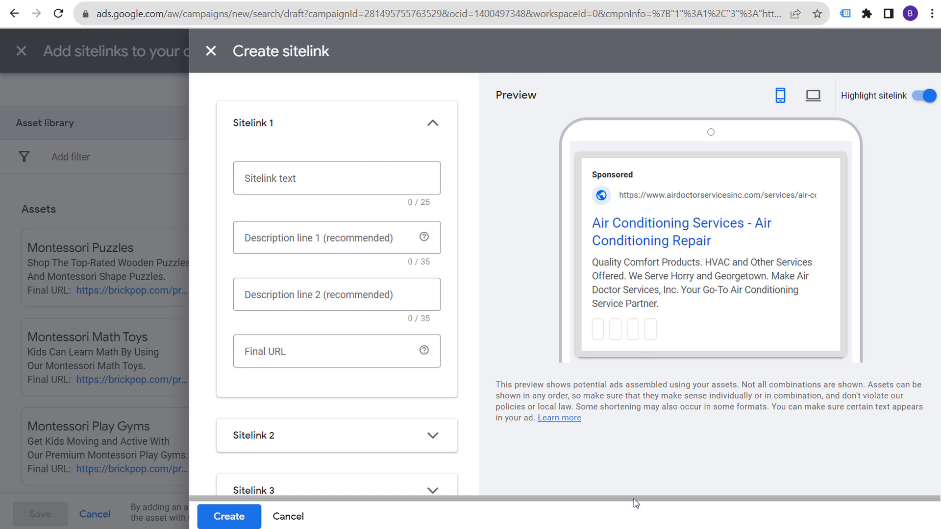
Copy the sitelink title "Online Specials & Coupons" from the business's ad in the Google results window into Sitelink 1's text.
key("alt+Tab")
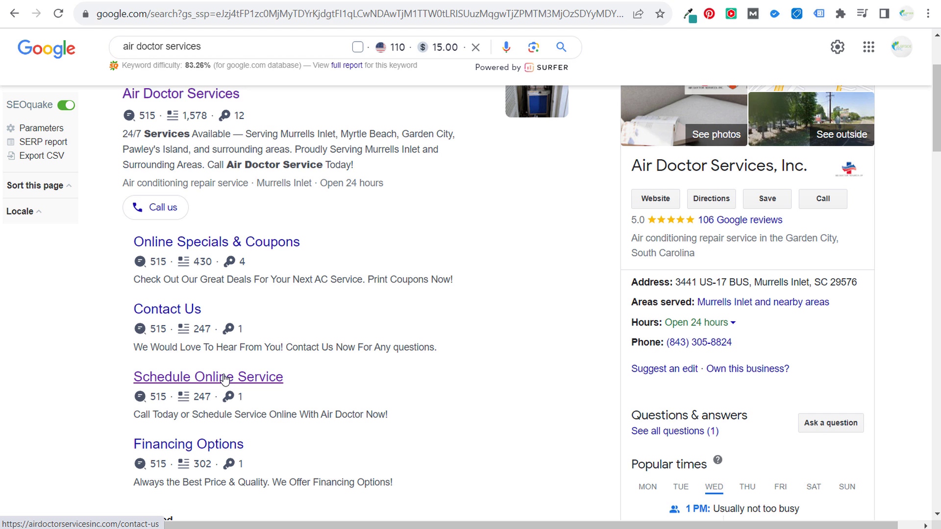
scroll(294, 378, "down", 3)
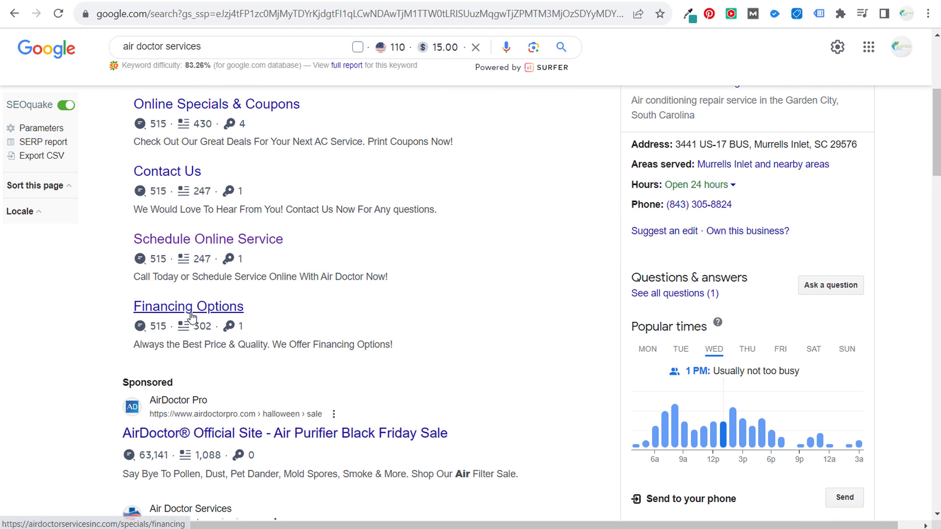
scroll(544, 325, "up", 1)
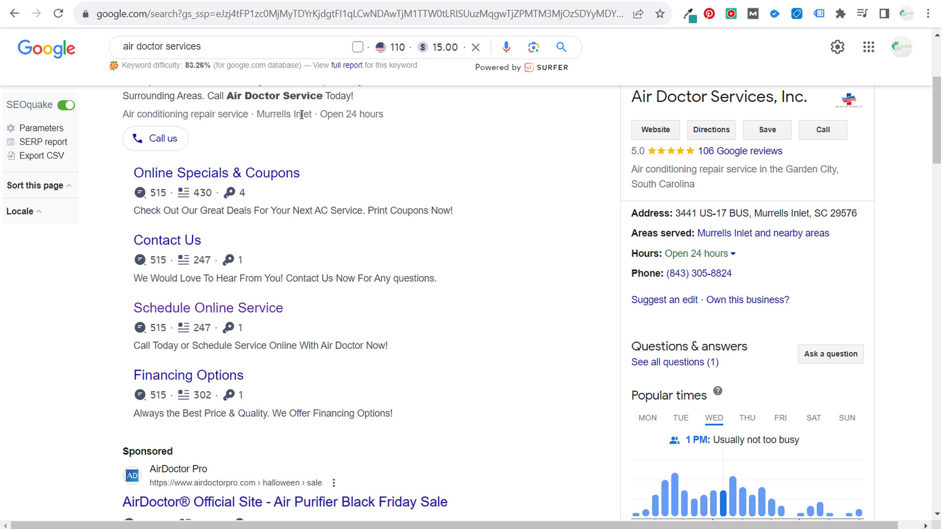
left_click_drag(337, 172, 119, 183)
key("ctrl+c")
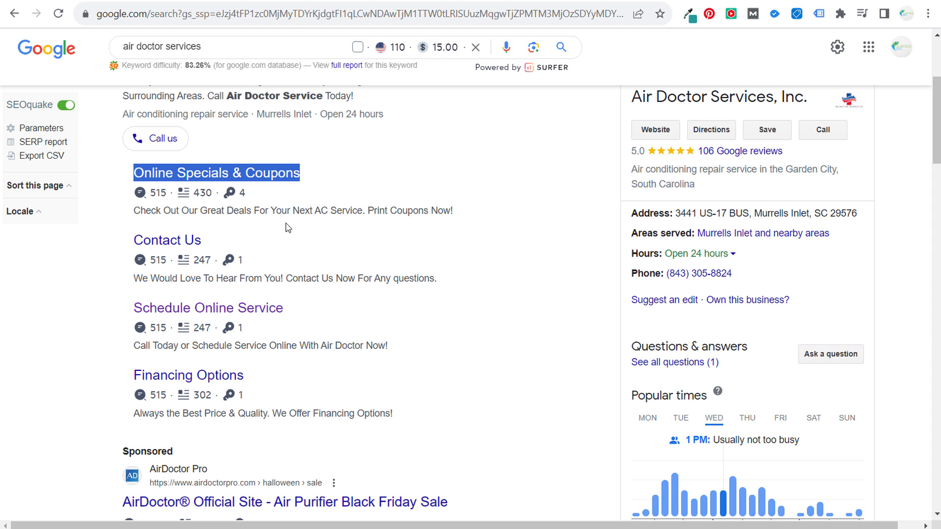
key("alt+Tab")
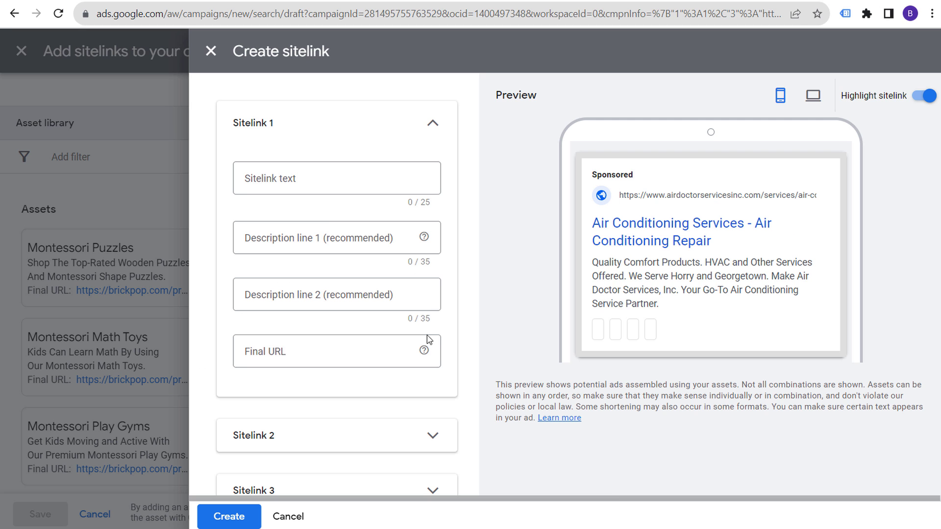
left_click(314, 189)
key("ctrl+v")
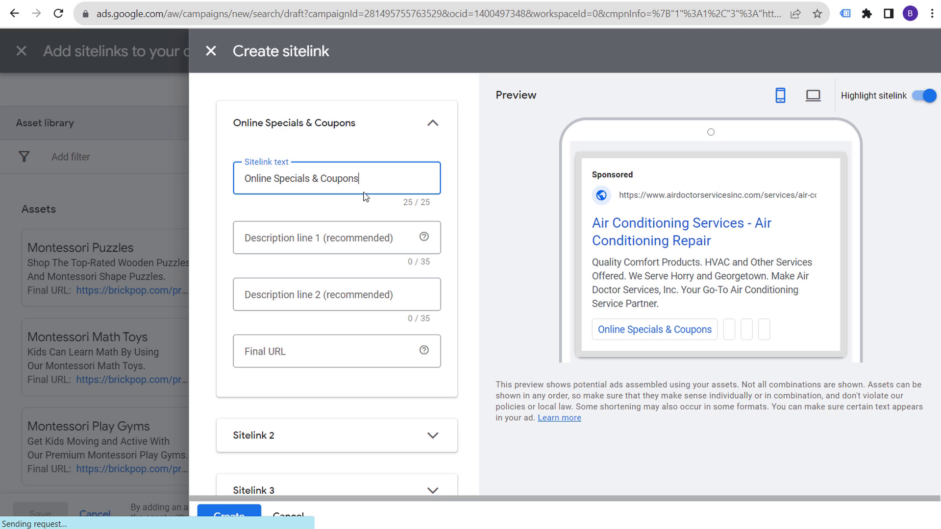
Copy "Check Out Our Great Deals For Your Next AC Service. Print Coupons Now!" from the Google results into the sitelink's description line 1.
key("alt+Tab")
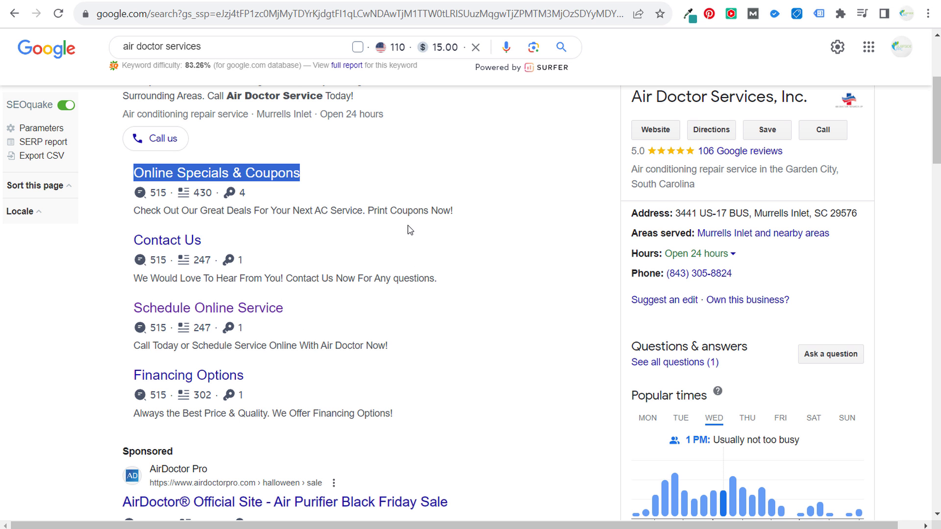
left_click_drag(464, 217, 311, 214)
left_click_drag(156, 213, 134, 214)
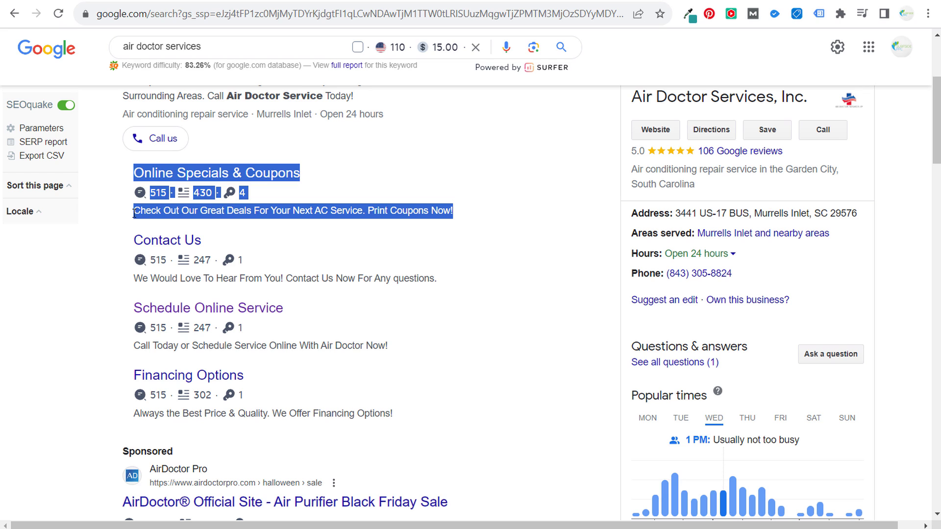
left_click_drag(453, 212, 135, 212)
key("ctrl+c")
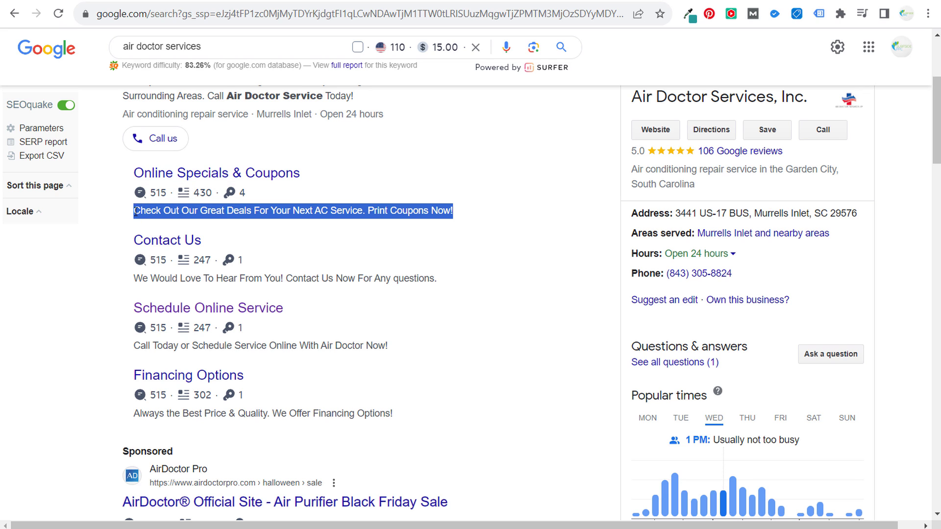
key("alt+Tab")
left_click(341, 238)
key("ctrl+v")
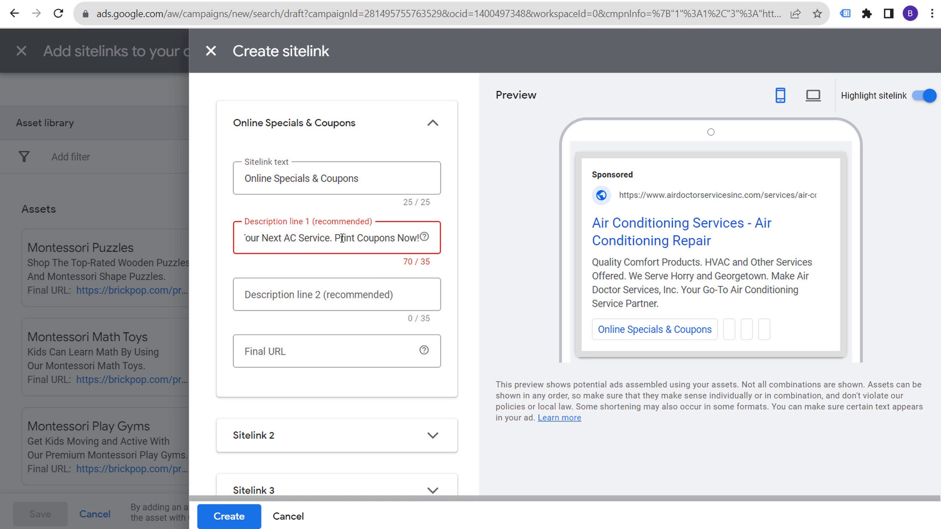
Move "Next AC Service. Print Coupons Now!" from the sitelink's description line 1 into description line 2.
left_click_drag(299, 241, 447, 242)
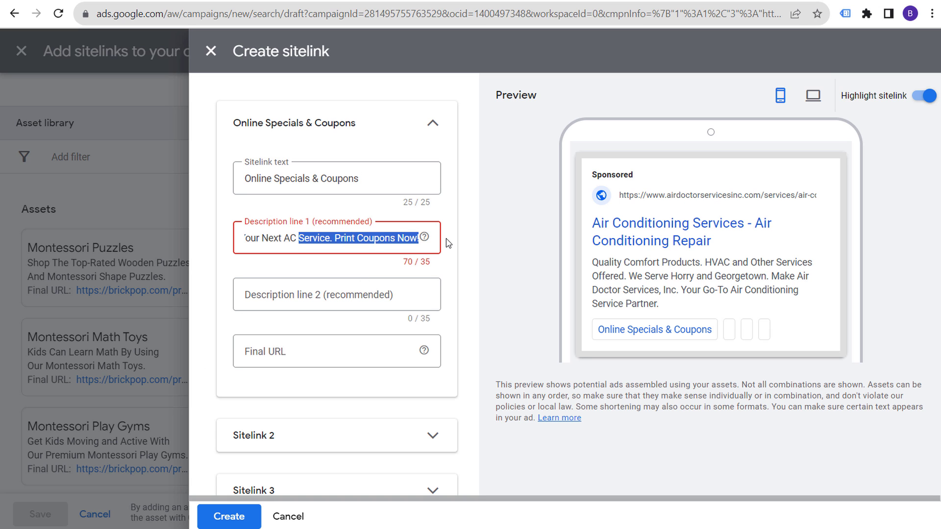
key("BackSpace")
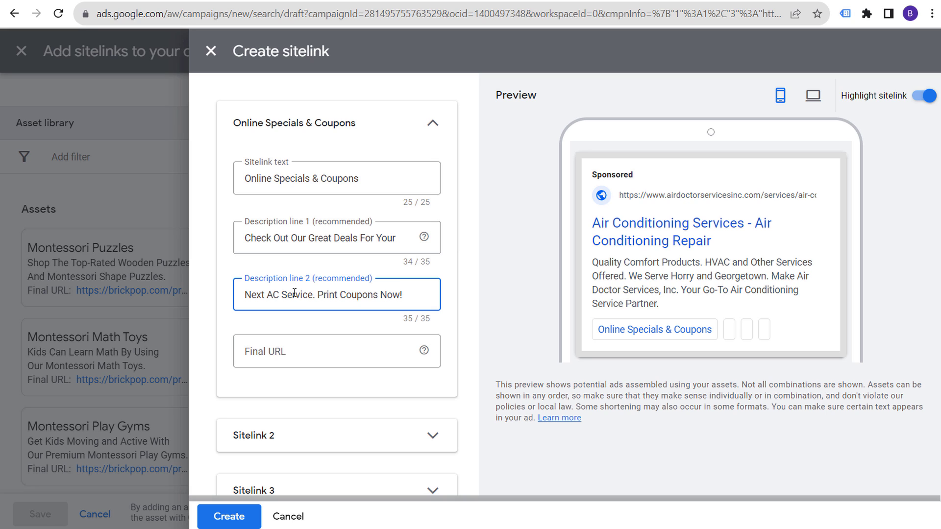
left_click(487, 260)
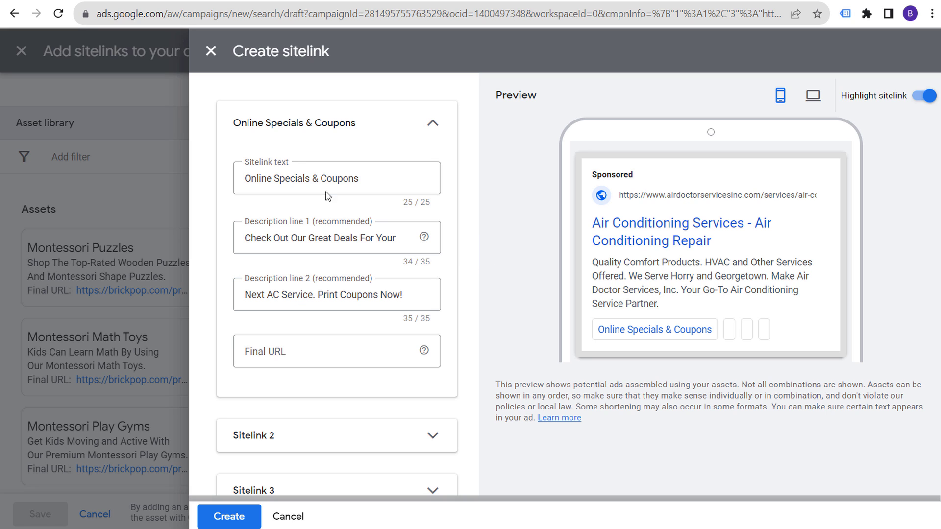
left_click_drag(259, 173, 358, 177)
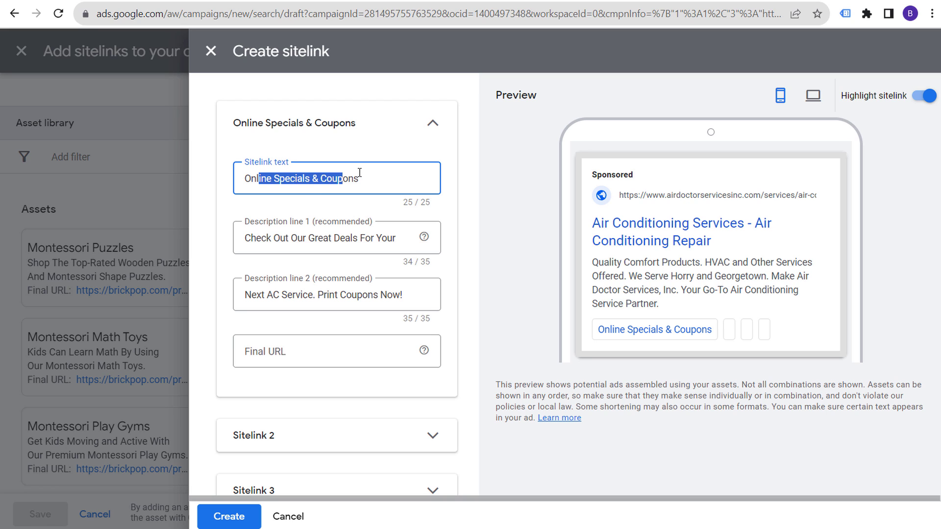
left_click(359, 178)
left_click_drag(254, 238, 329, 239)
left_click(364, 240)
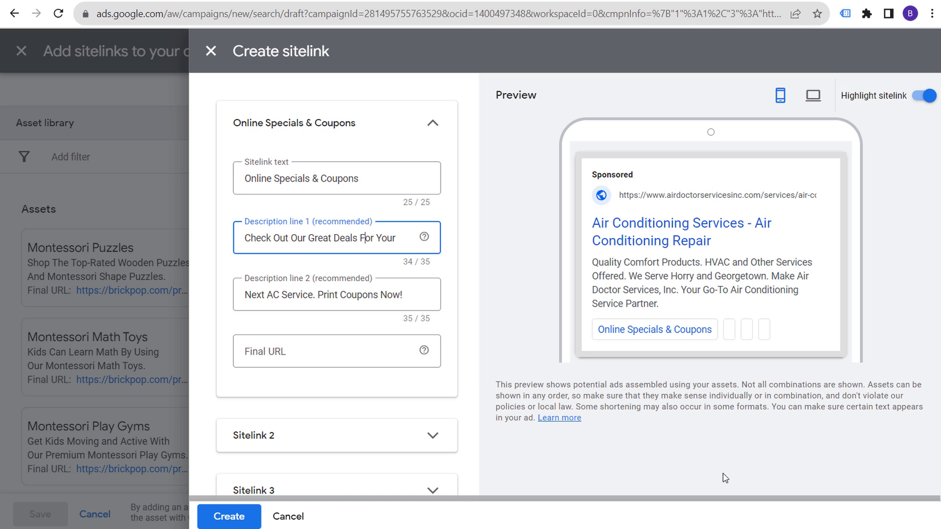
Copy the link address of the Specials page on the Air Doctor Services website into the sitelink's final URL.
key("alt+Tab")
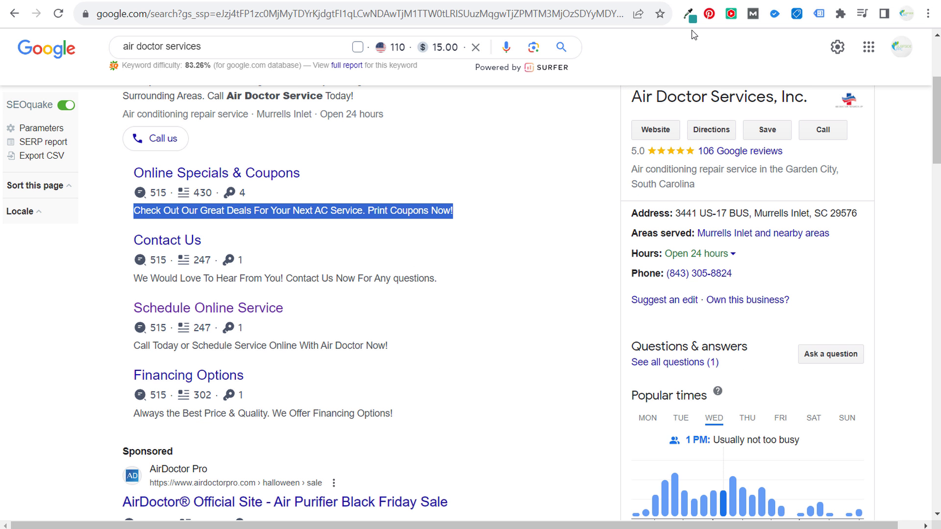
key("alt+Tab")
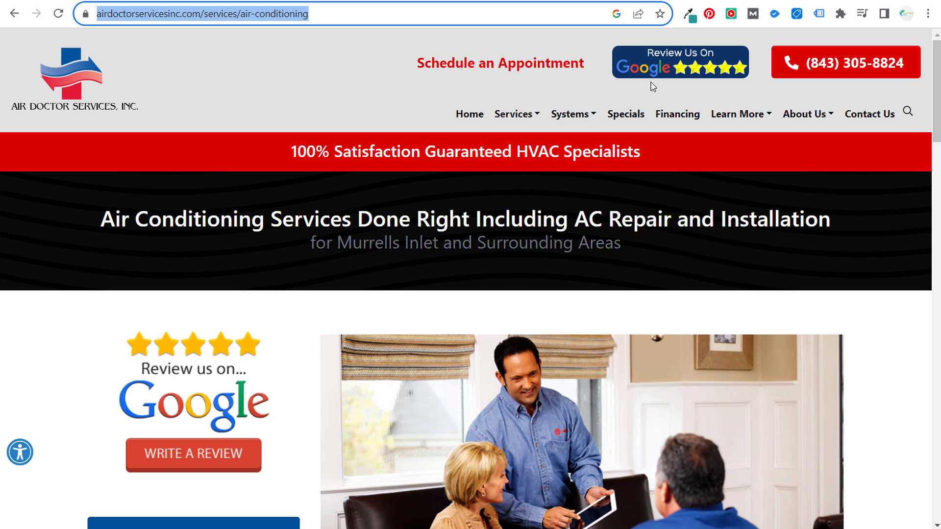
mouse_move(554, 112)
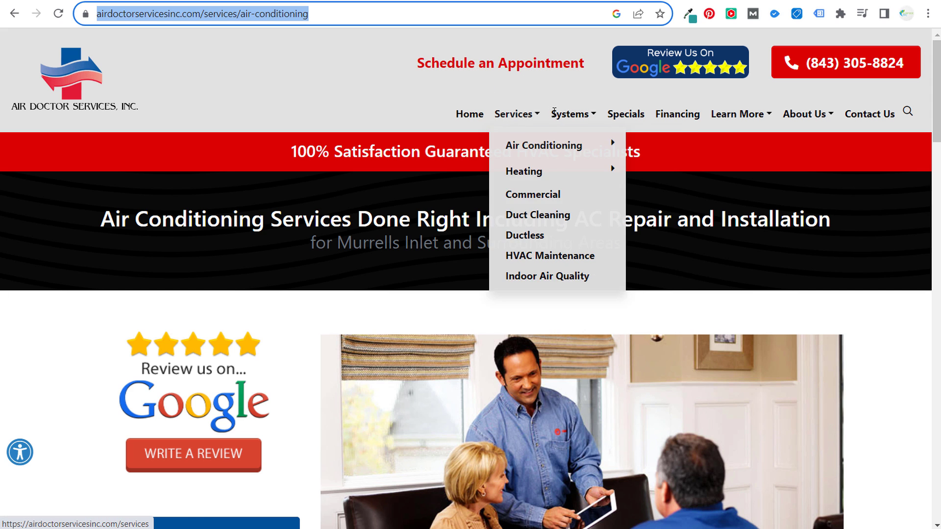
right_click(633, 113)
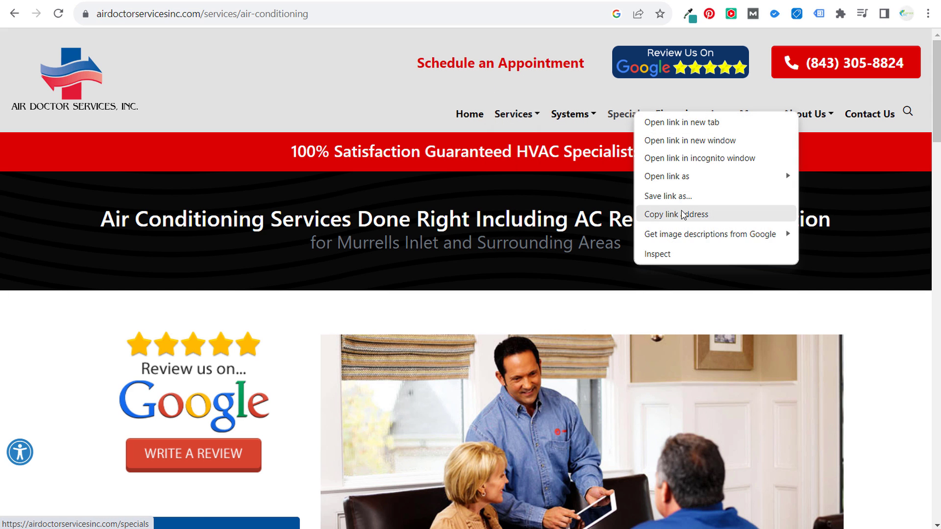
left_click(684, 214)
key("alt+Tab")
left_click(359, 347)
key("ctrl+v")
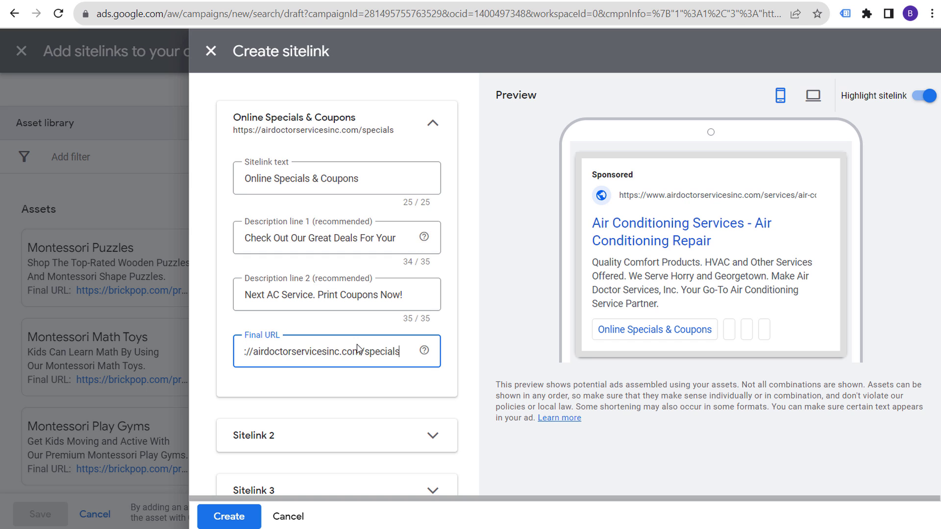
triple_click(417, 357)
left_click(524, 325)
Examine the empty Sitelink 2 fields, the business's Google ad and its website navigation for pages suitable as further sitelinks.
scroll(497, 287, "down", 3)
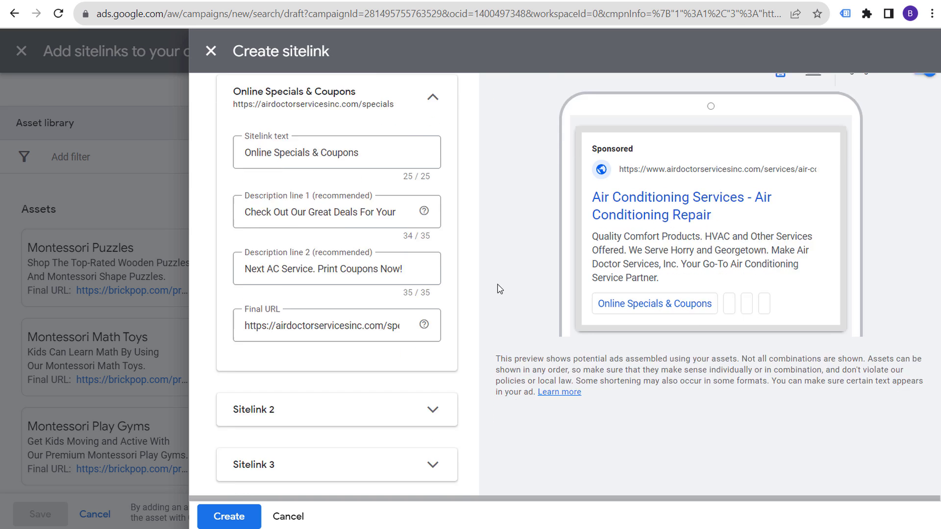
left_click(436, 306)
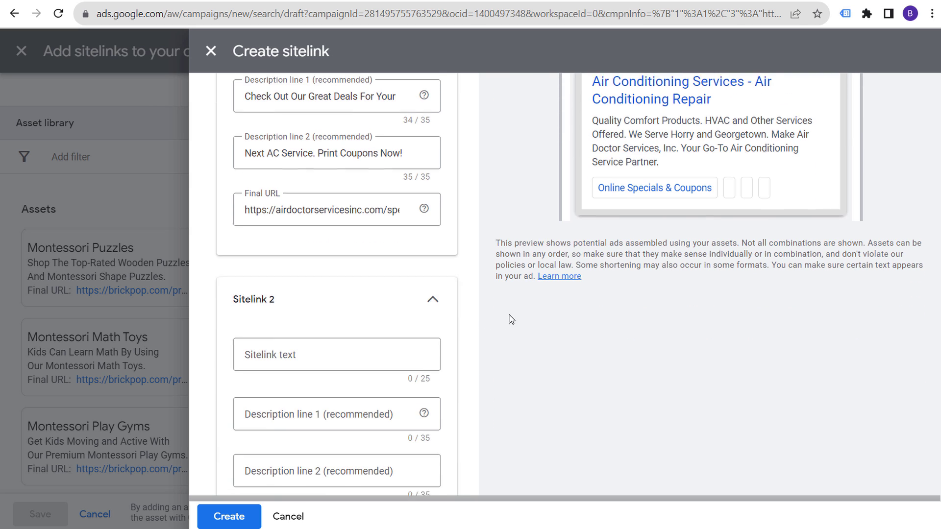
scroll(456, 194, "down", 5)
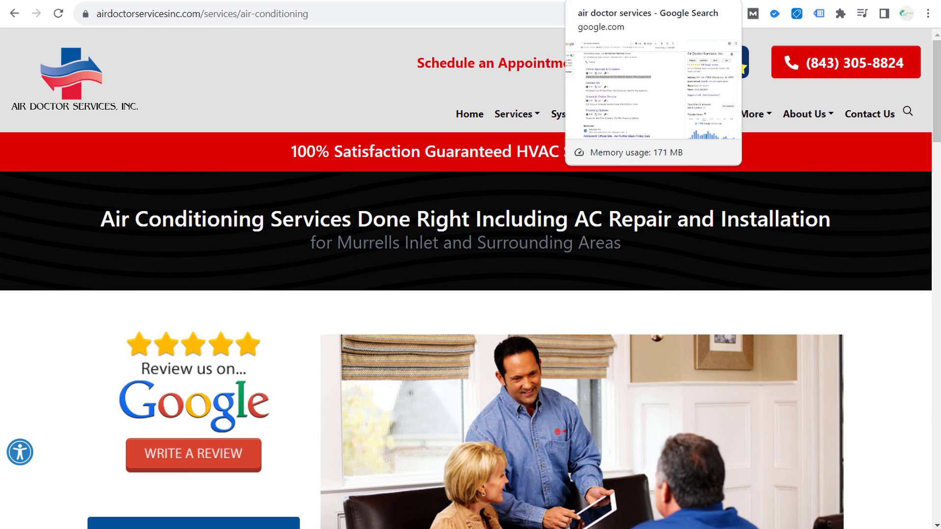
left_click(613, 1)
left_click(533, 198)
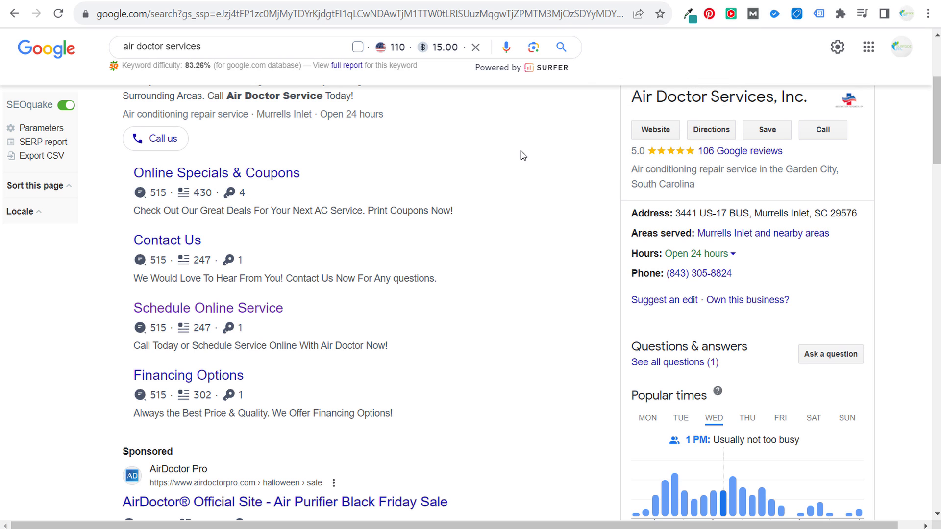
left_click(602, 1)
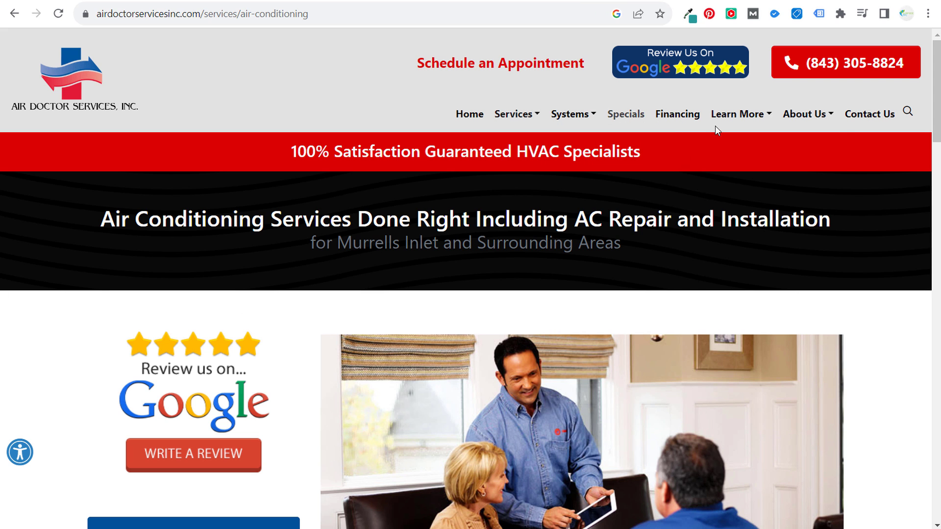
mouse_move(806, 120)
mouse_move(514, 114)
mouse_move(539, 145)
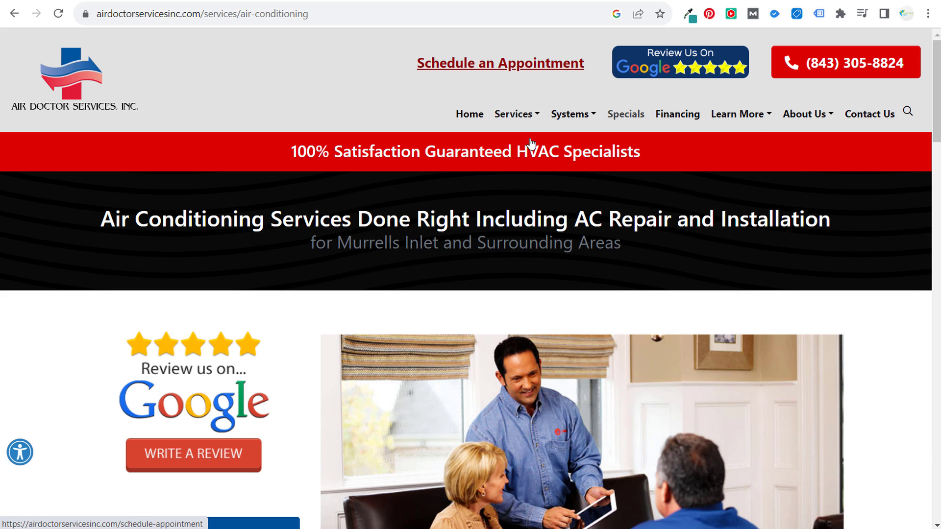
key("alt+Tab")
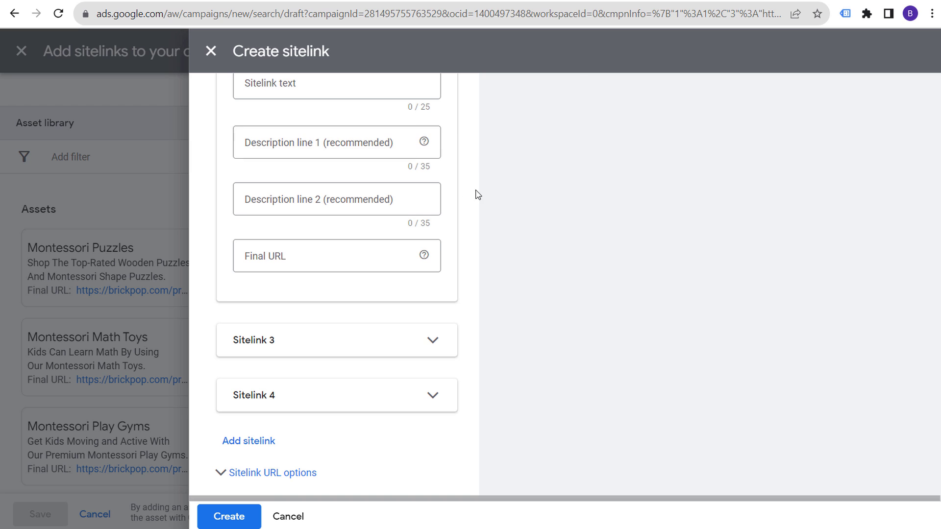
scroll(478, 195, "up", 3)
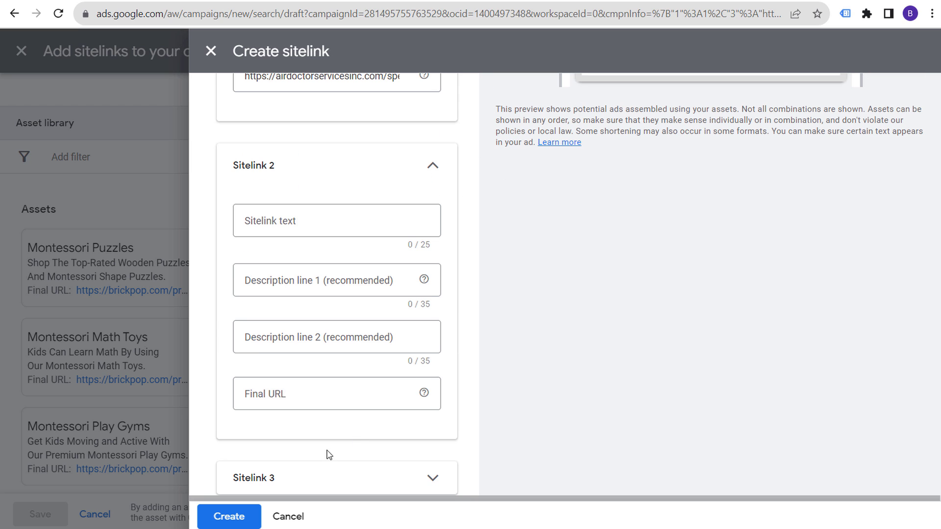
Create the Online Specials & Coupons sitelink and save it to the campaign.
left_click(243, 515)
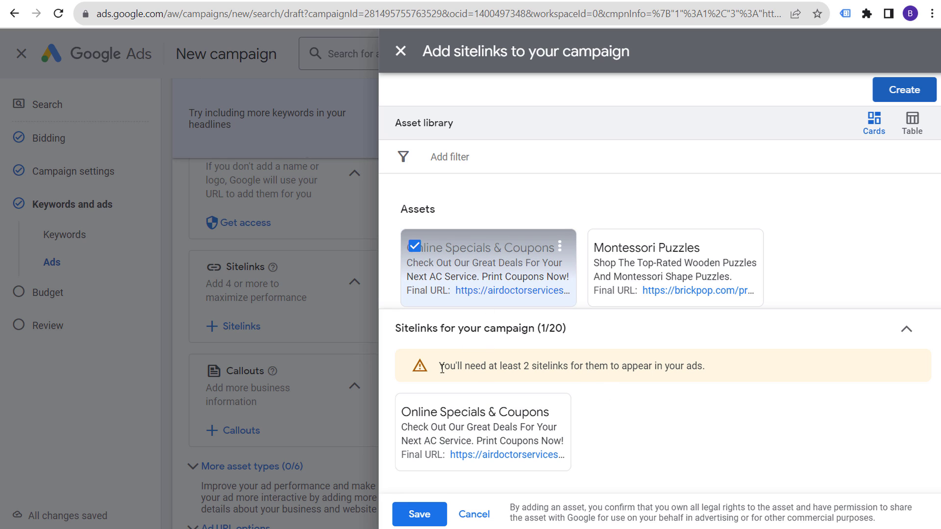
left_click_drag(442, 368, 634, 366)
left_click(626, 365)
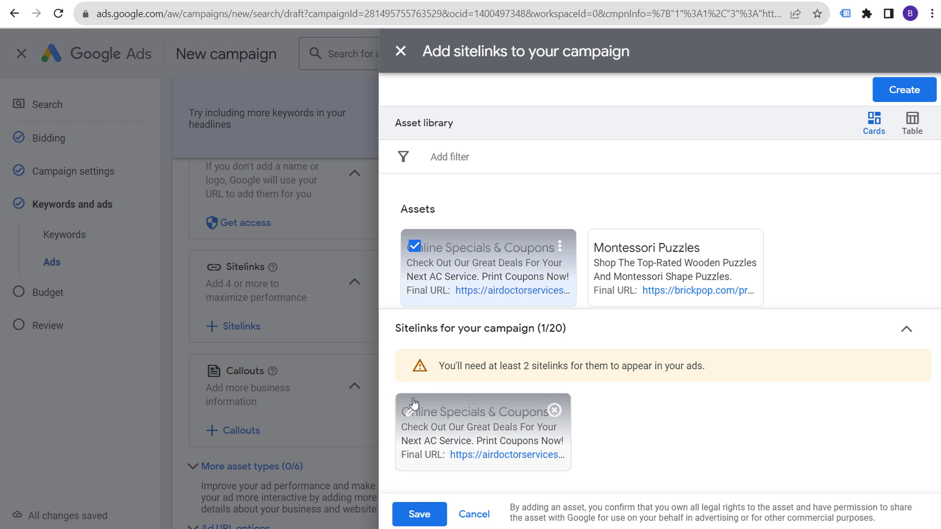
left_click(419, 514)
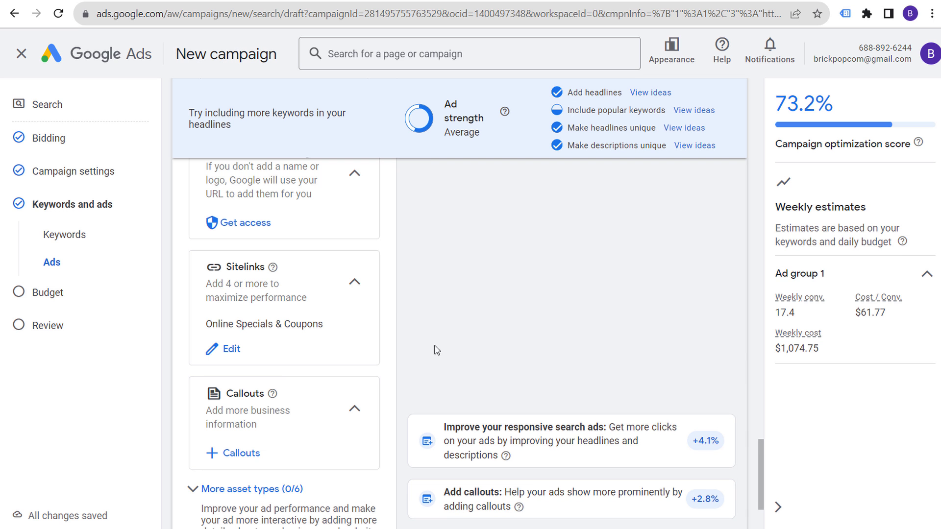
scroll(391, 279, "down", 1)
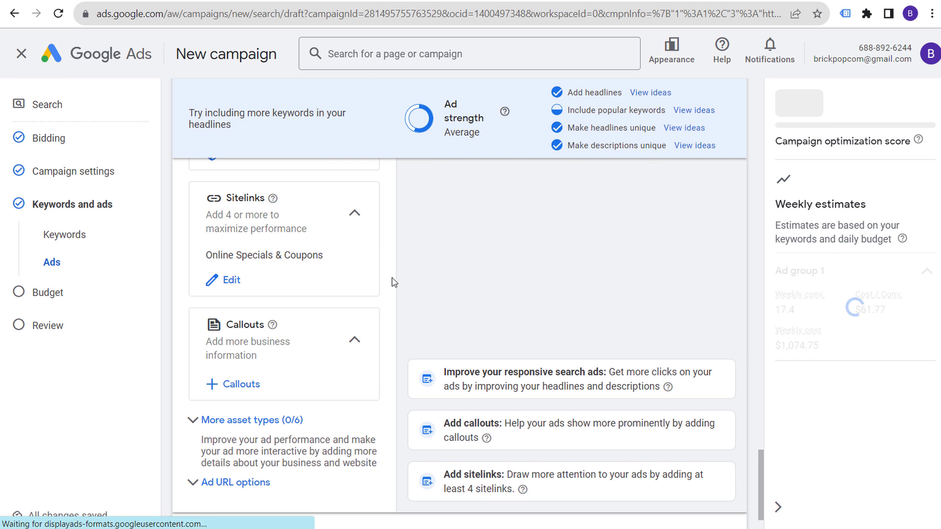
left_click(241, 384)
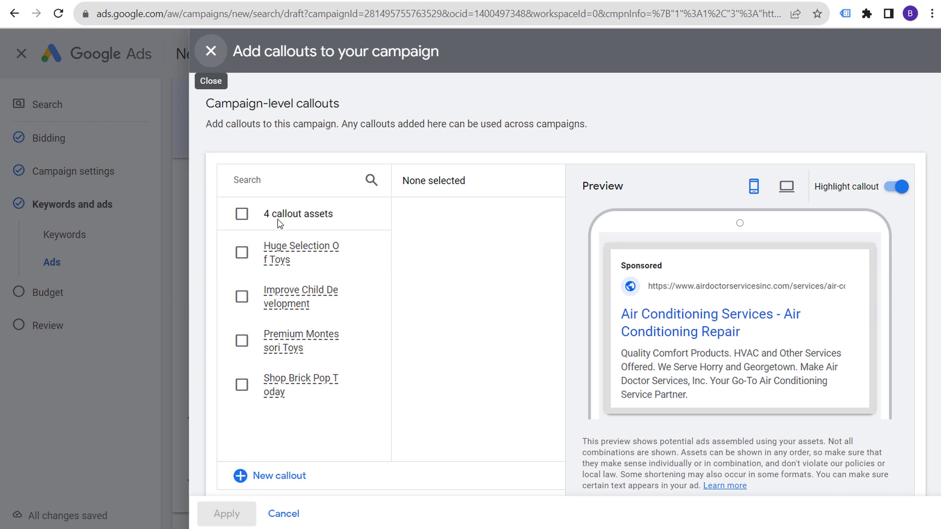
left_click(272, 475)
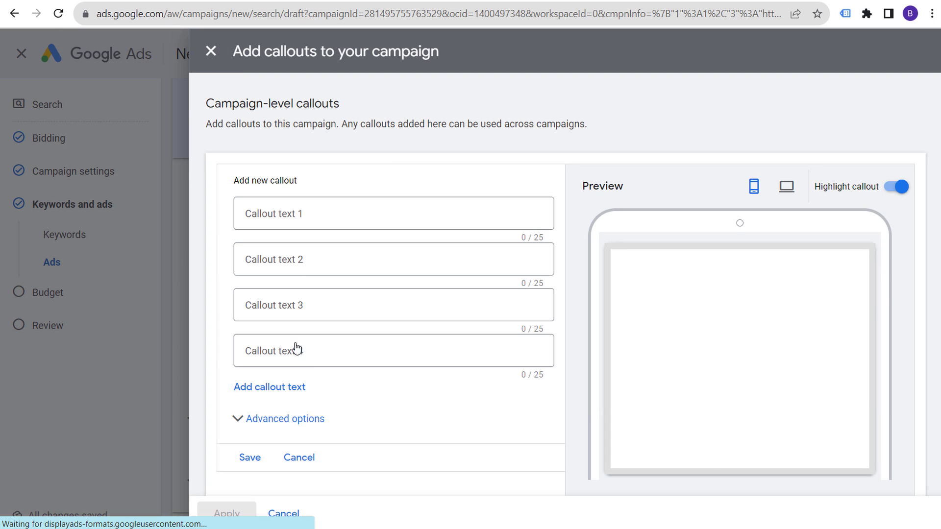
left_click(306, 216)
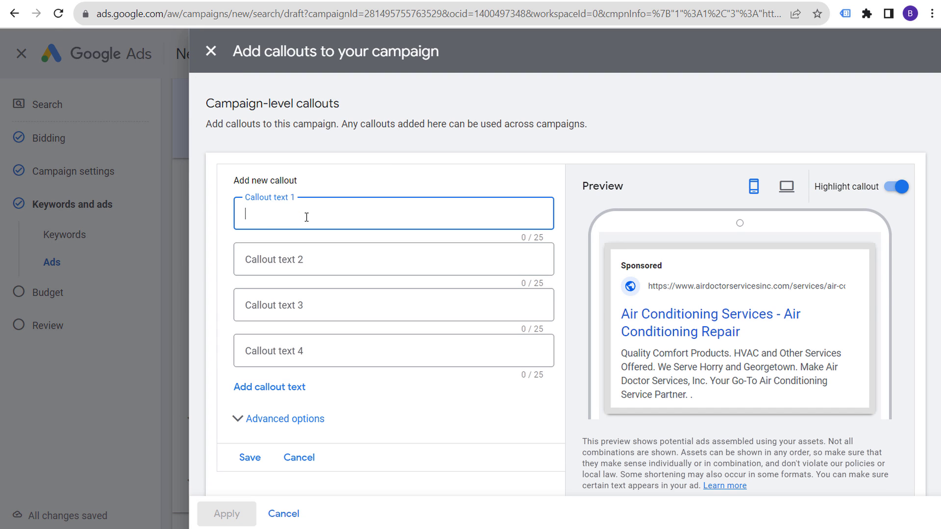
left_click(315, 259)
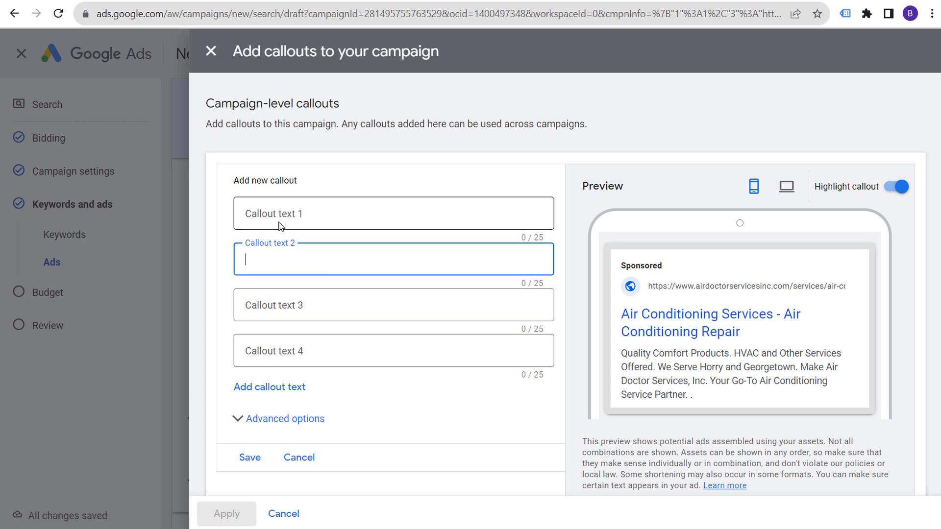
left_click(296, 458)
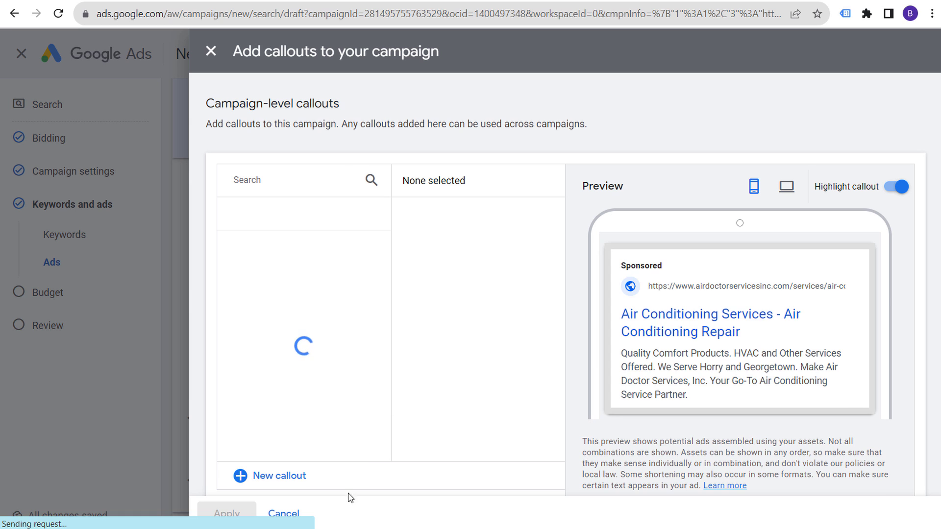
left_click(283, 513)
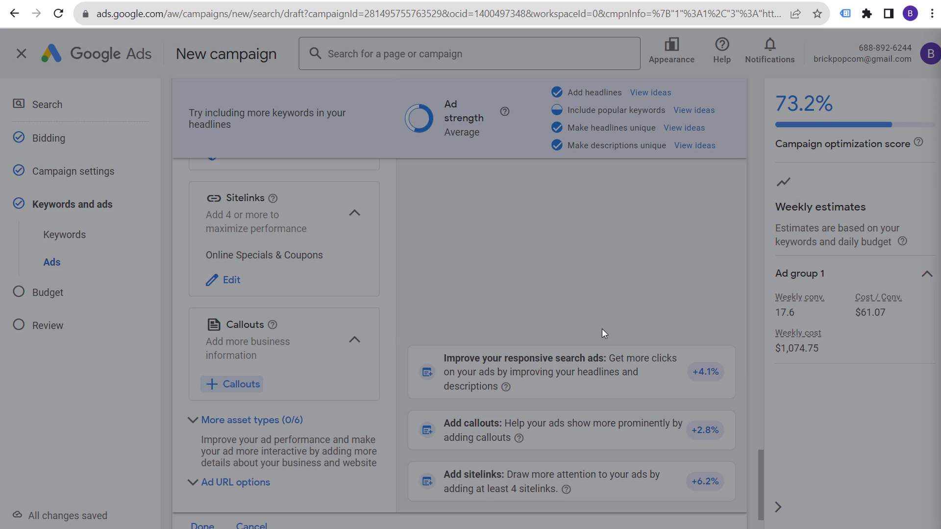
Expand the additional asset types for the ad and open the form for adding a promotion to the campaign.
left_click(259, 363)
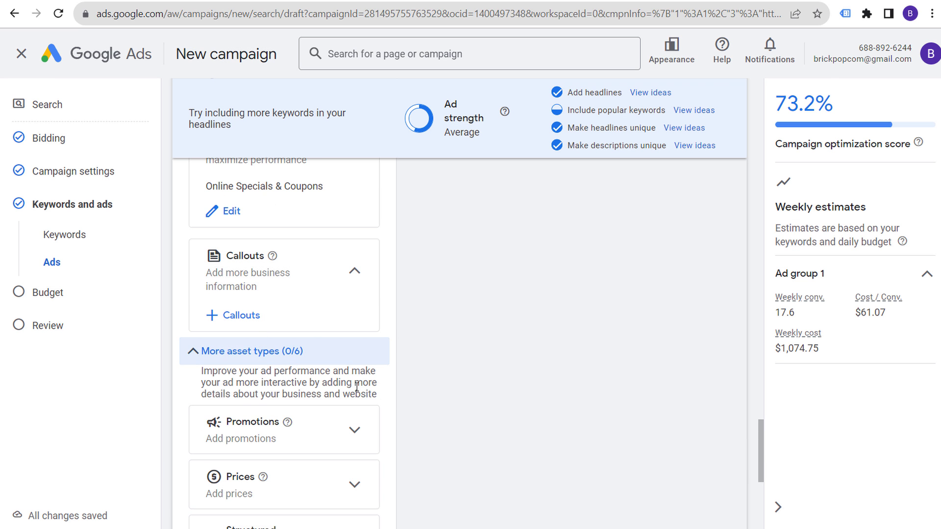
scroll(383, 376, "down", 3)
left_click(359, 295)
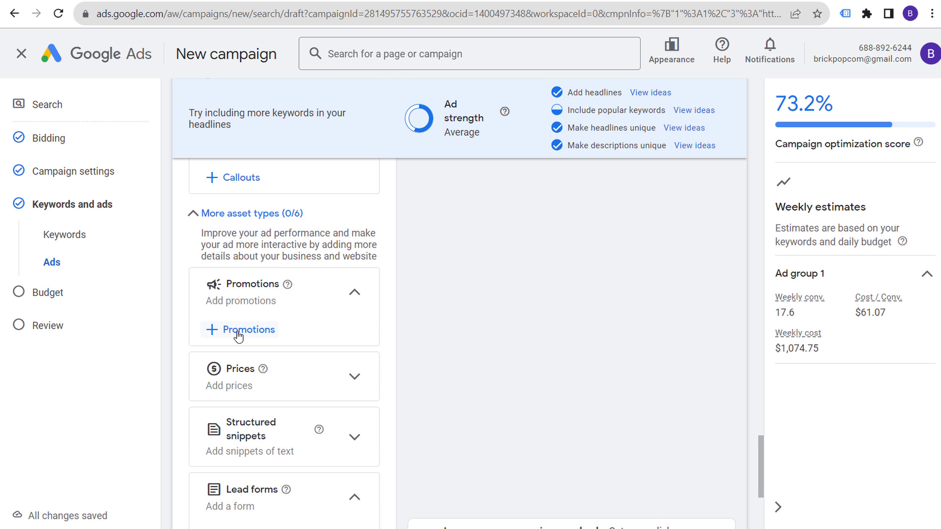
left_click(270, 330)
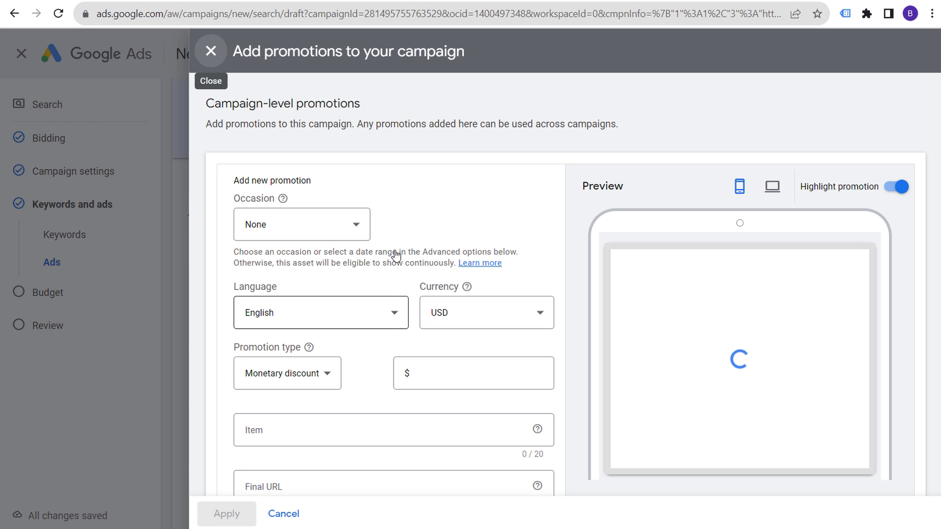
Keep the promotion's occasion at None and set its type to a monetary discount of $50.
left_click(351, 231)
scroll(284, 414, "down", 1)
left_click(283, 411)
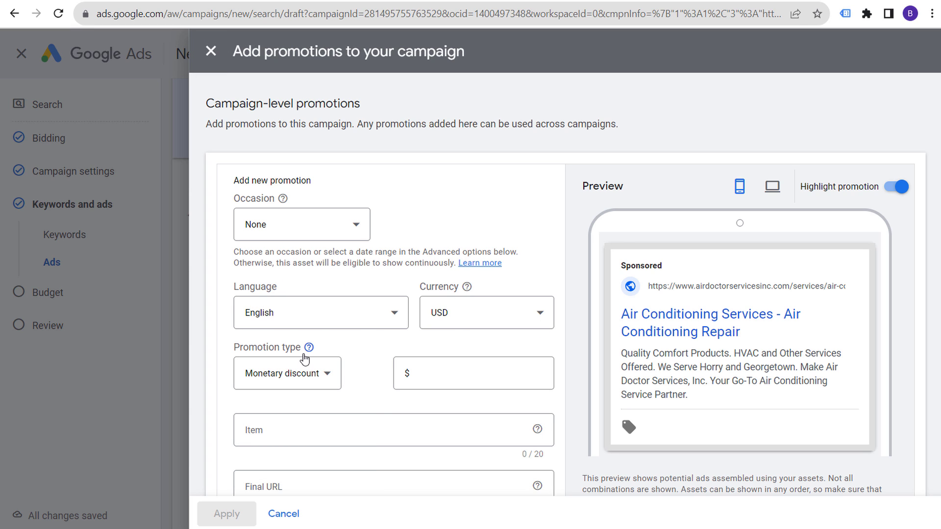
left_click(324, 375)
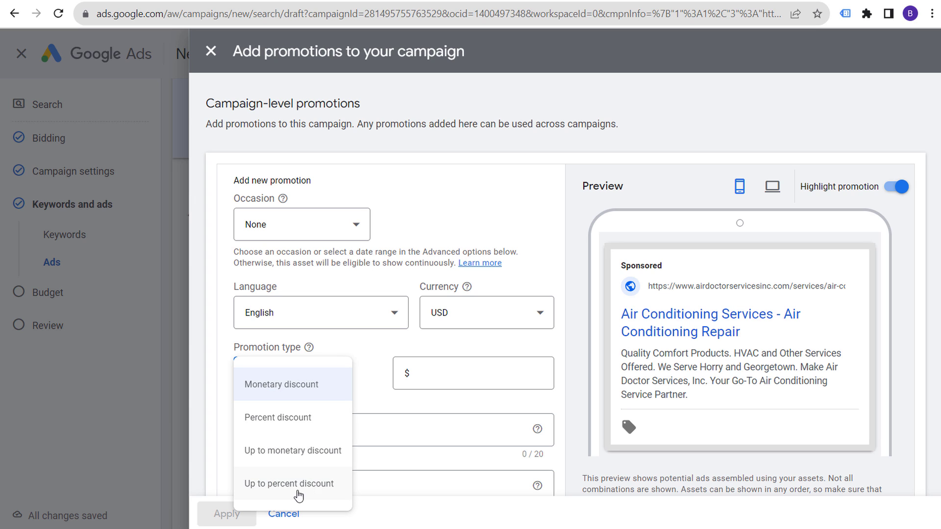
left_click(286, 396)
left_click(455, 381)
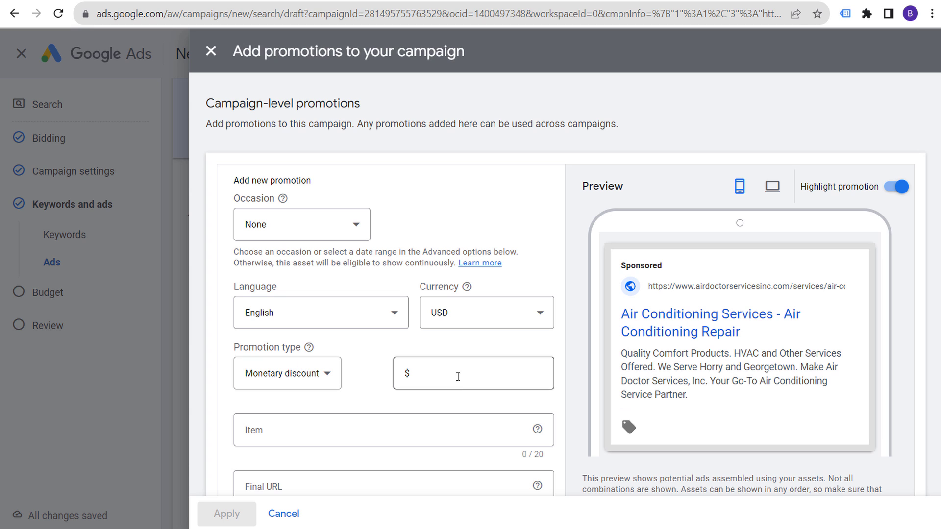
type("50")
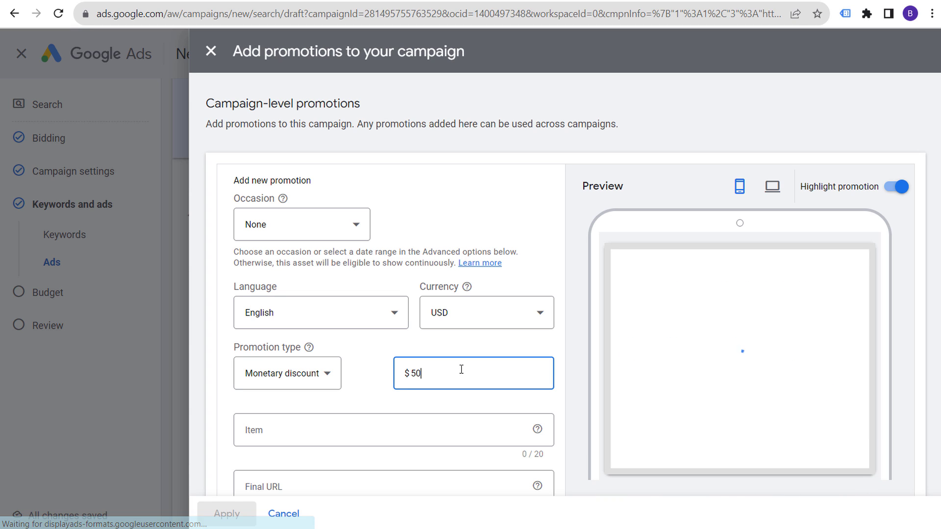
Clear the promotion's discount amount and discard the unfinished promotion.
type(".00")
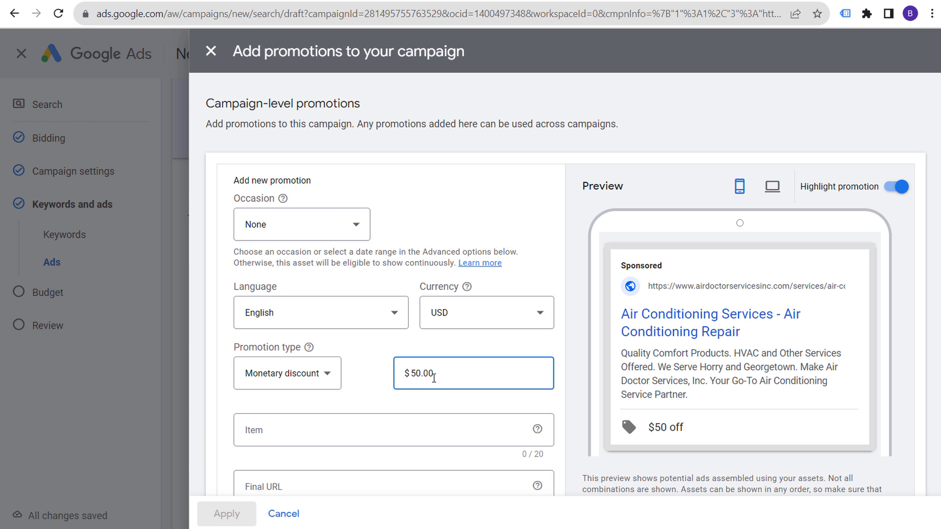
left_click_drag(433, 378, 370, 380)
key("BackSpace")
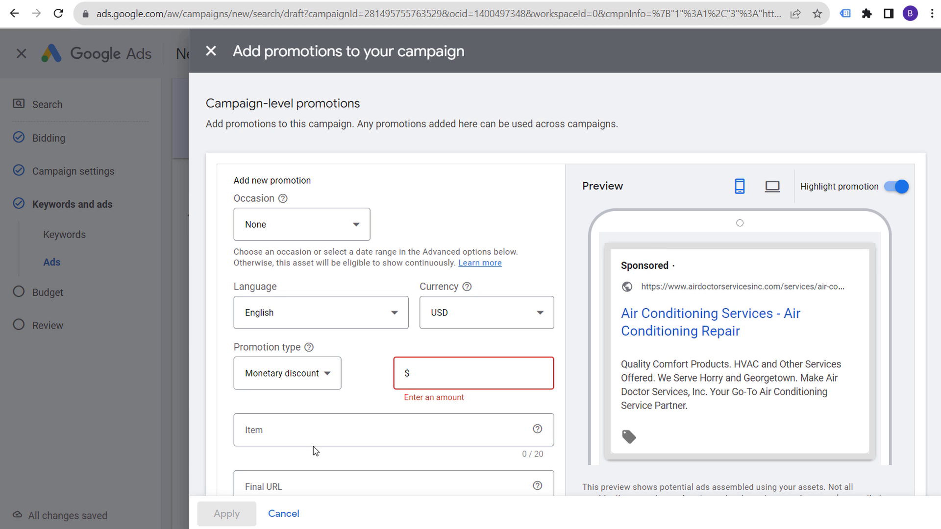
left_click(280, 514)
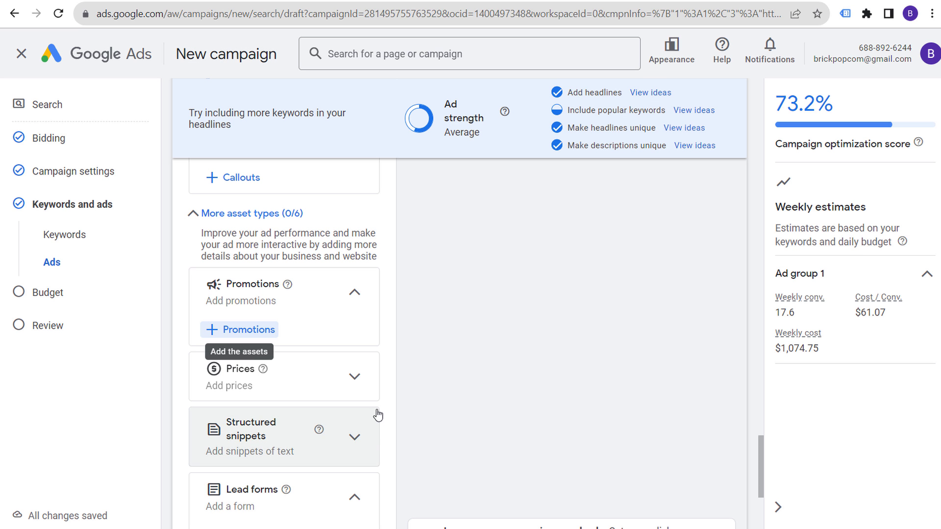
Open the form for adding prices to the campaign, look over its price asset fields and close it.
scroll(520, 286, "down", 2)
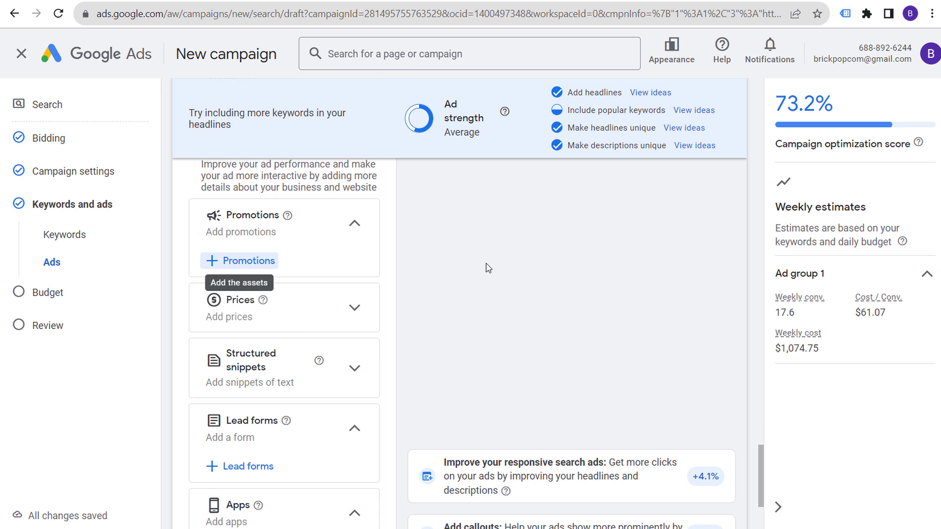
left_click(353, 309)
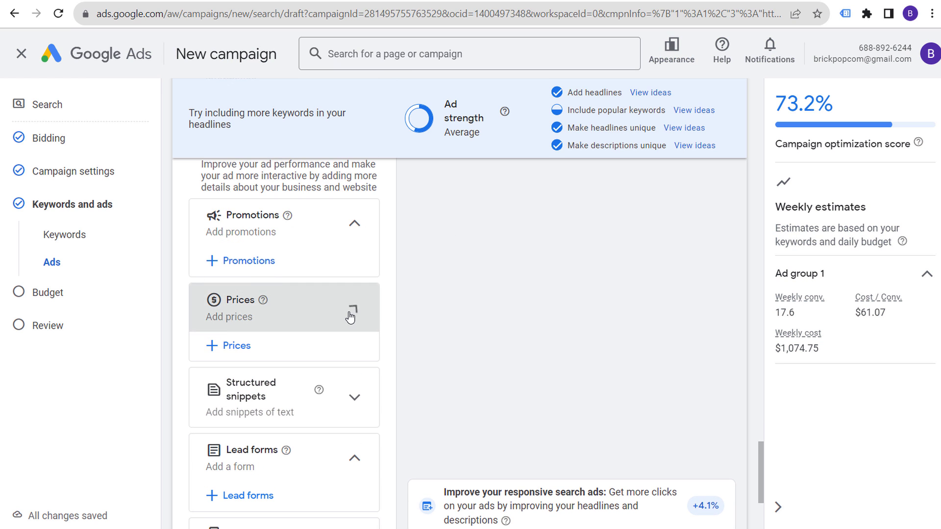
left_click(228, 347)
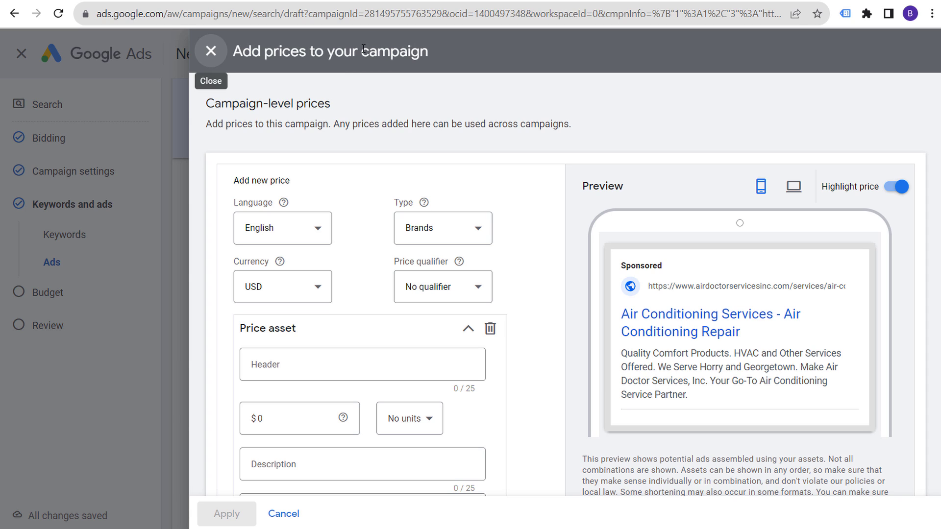
left_click(212, 52)
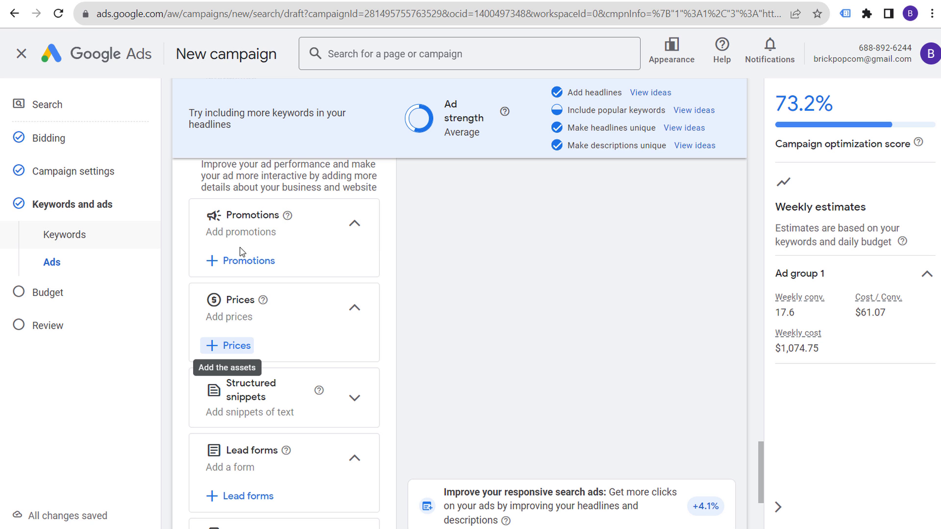
Try out a new structured snippet with the Service catalog header and leave it without creating it.
scroll(418, 308, "down", 1)
left_click(353, 329)
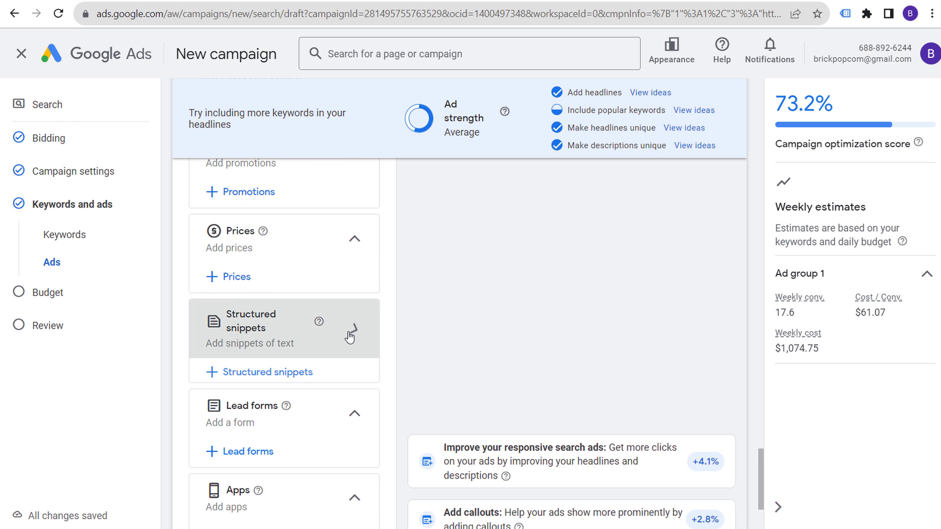
left_click(271, 374)
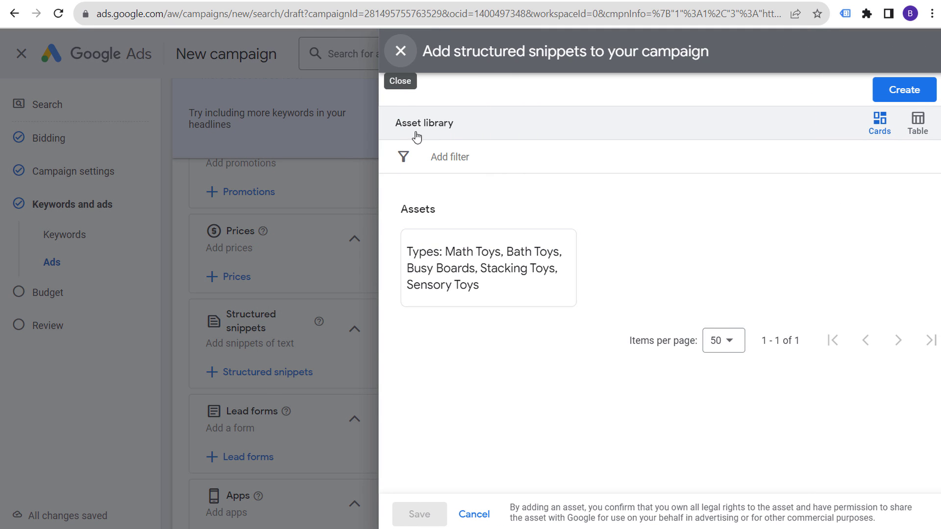
left_click(888, 93)
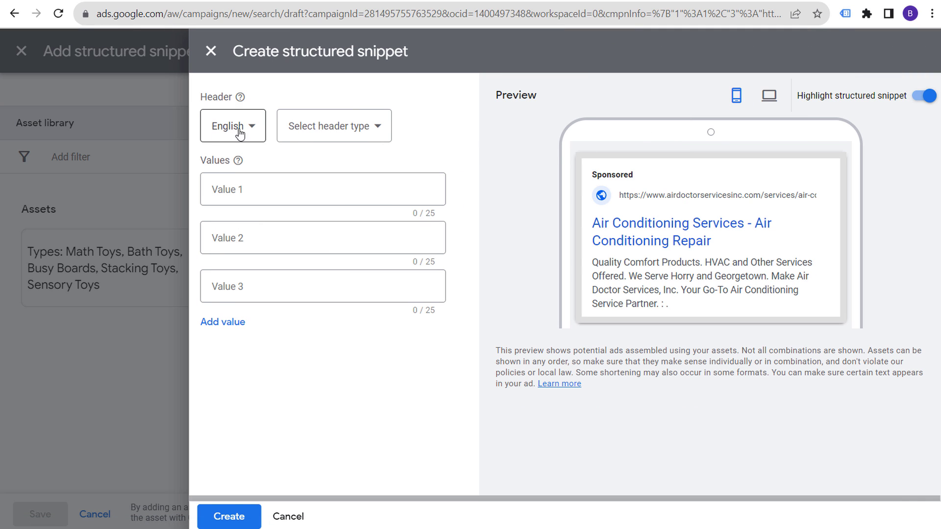
left_click(329, 126)
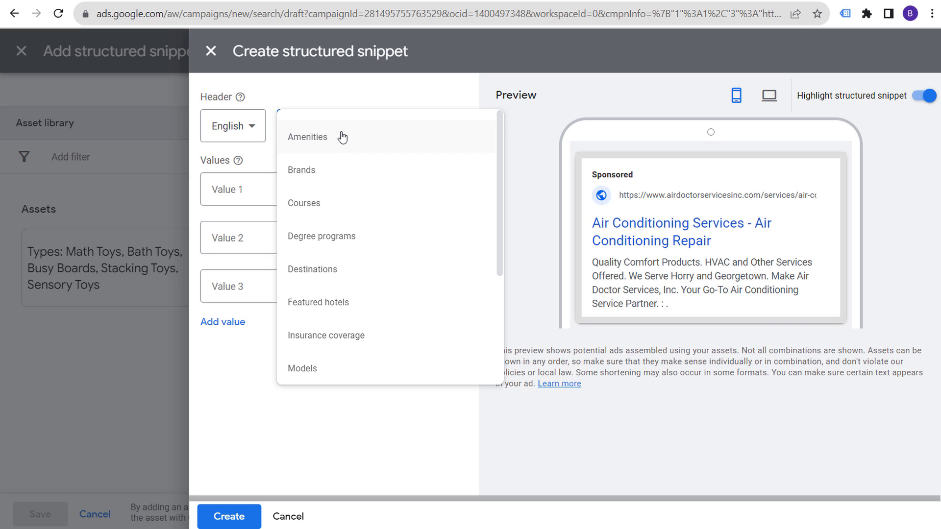
scroll(387, 230, "down", 3)
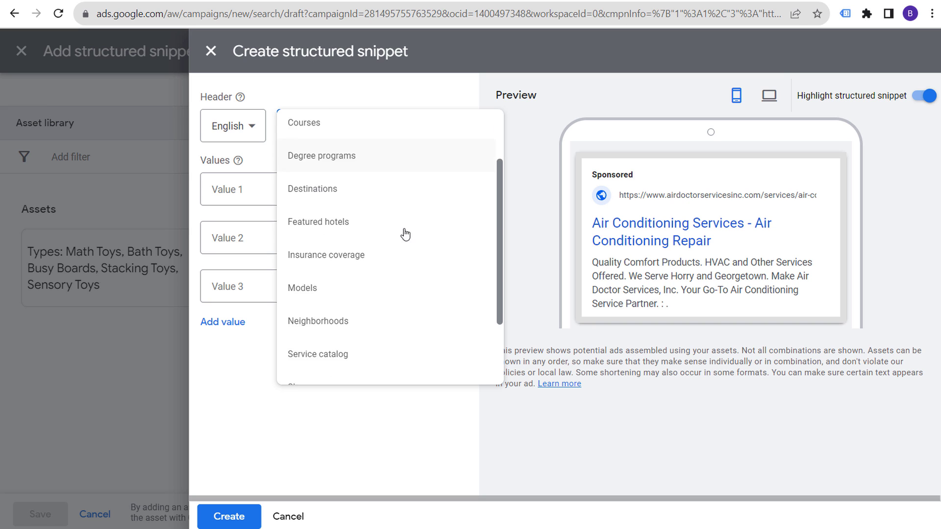
left_click(355, 305)
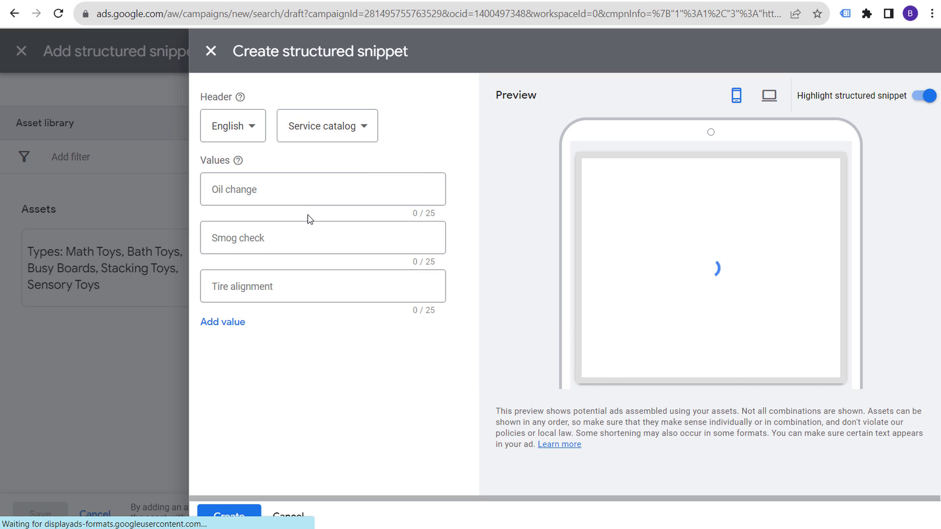
left_click(294, 189)
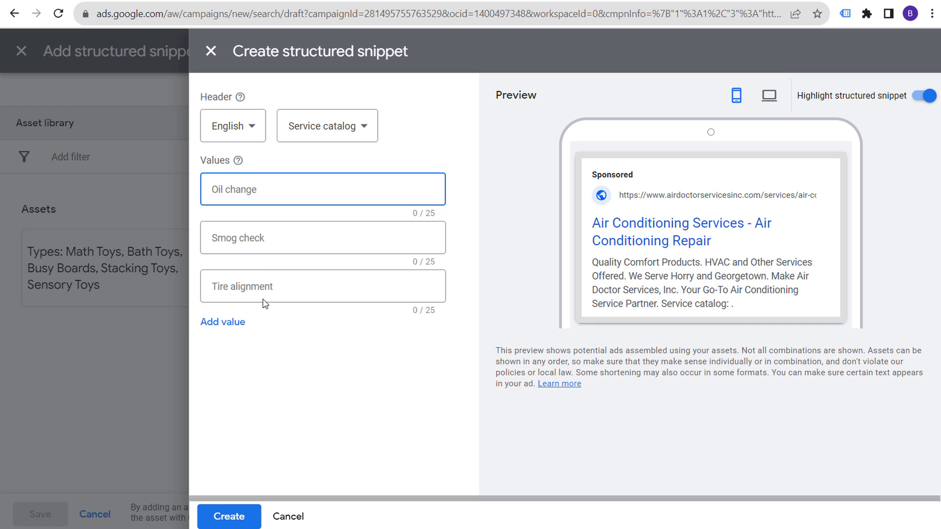
left_click(286, 516)
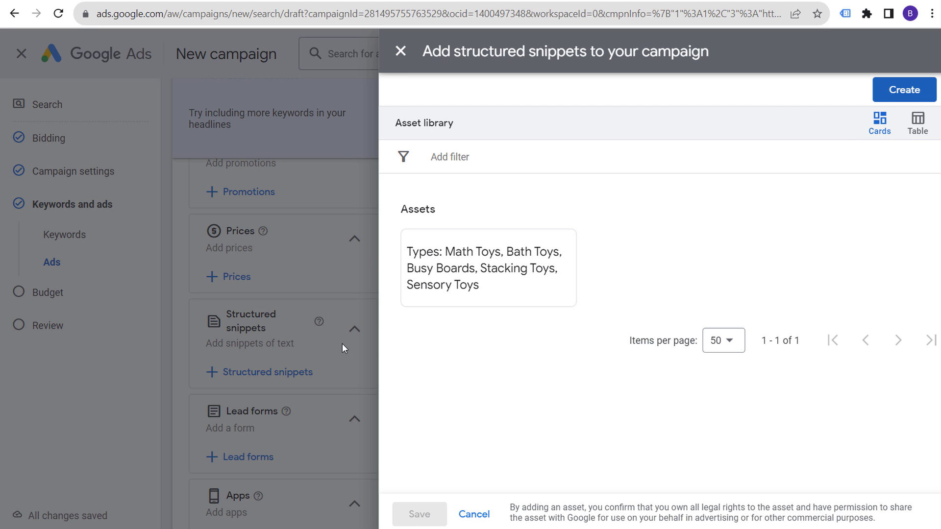
left_click(400, 51)
Open a new lead form for the campaign and examine its contact questions, qualifying questions and call-to-action fields.
scroll(254, 377, "down", 2)
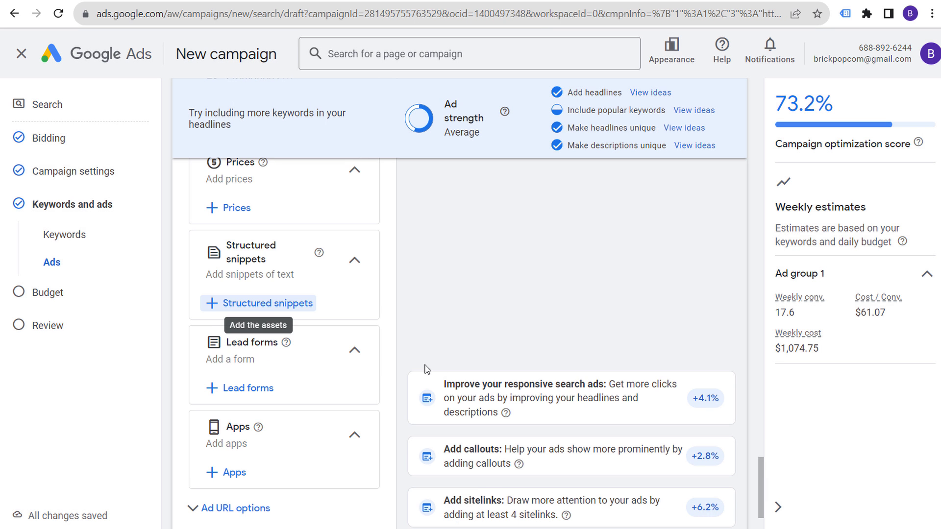
left_click(248, 388)
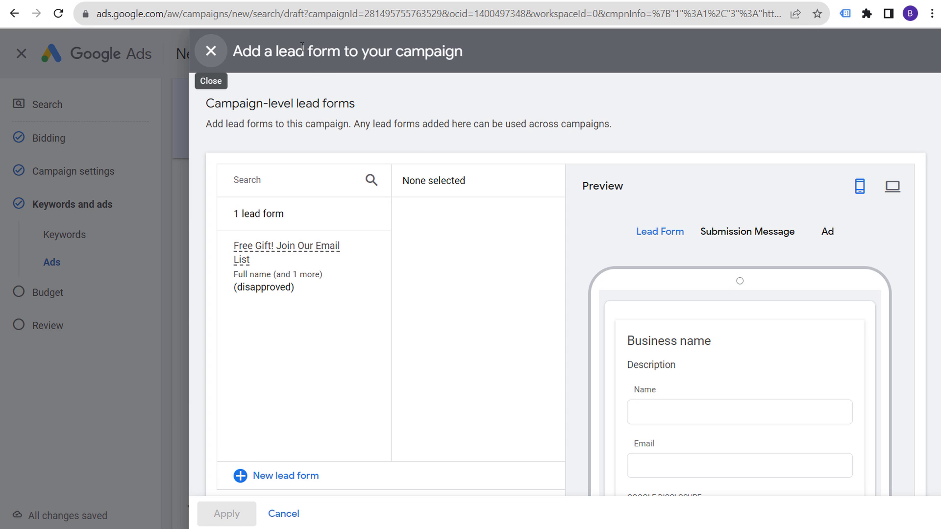
left_click(296, 475)
scroll(342, 242, "down", 1)
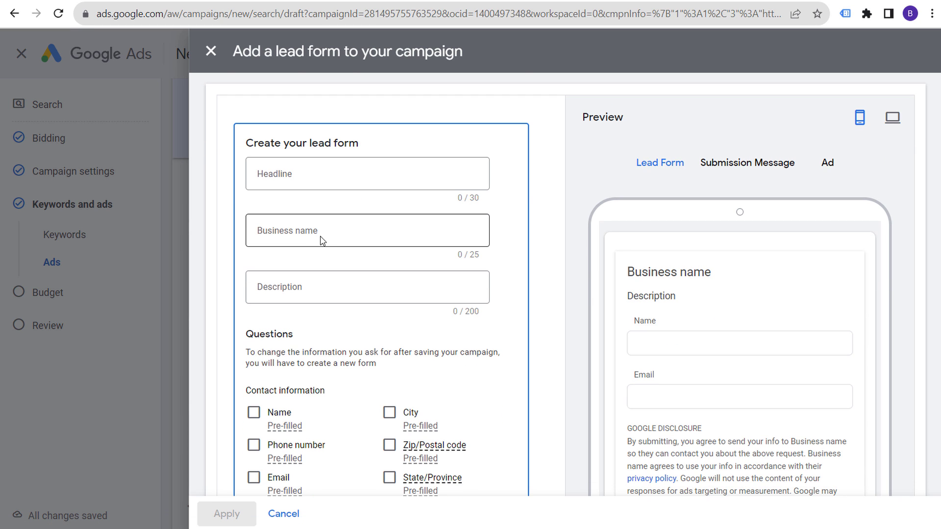
scroll(681, 264, "down", 1)
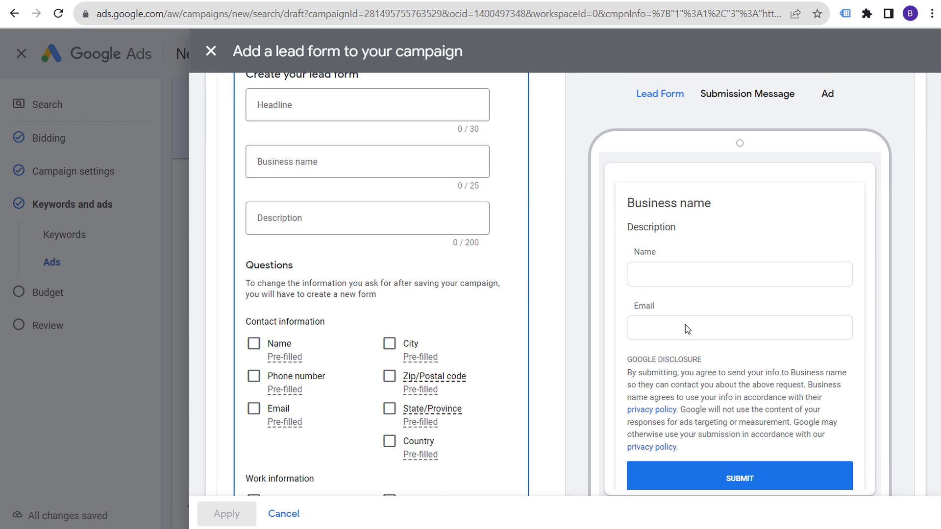
scroll(666, 259, "down", 2)
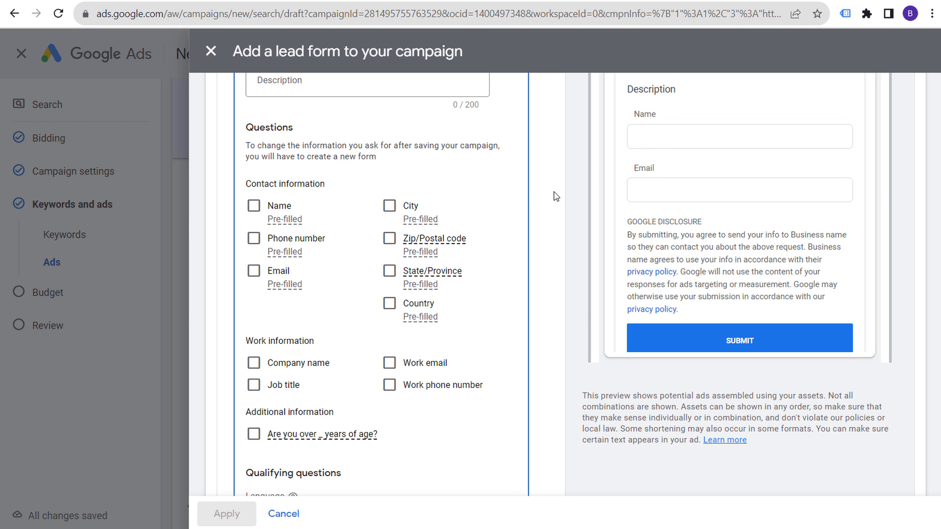
scroll(556, 196, "down", 4)
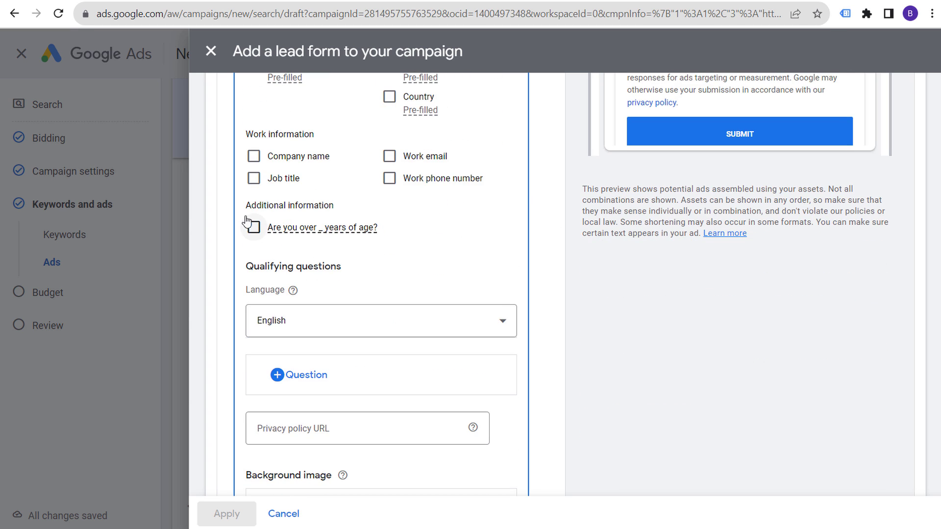
scroll(309, 280, "down", 14)
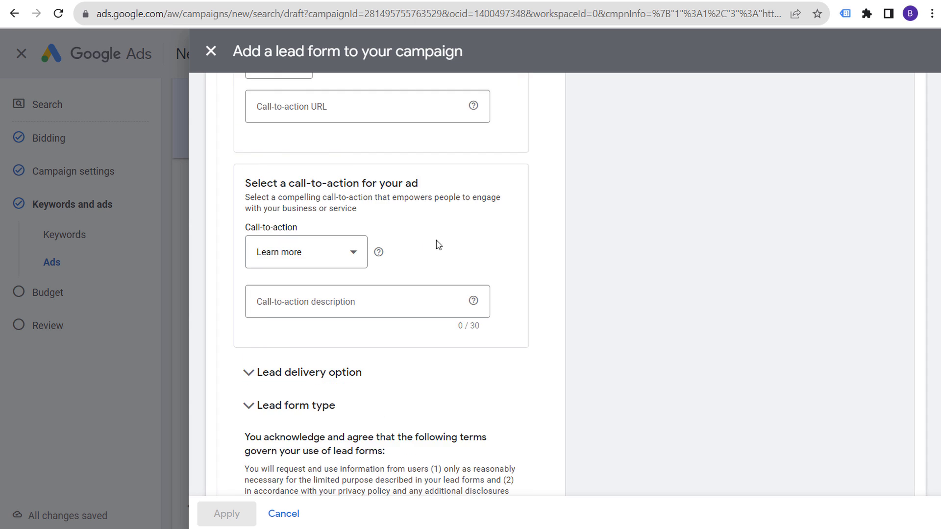
scroll(437, 244, "down", 7)
scroll(437, 248, "up", 3)
Examine the lead form's delivery options, including webhook integration and the Zapier connection, and cancel the form.
left_click(351, 173)
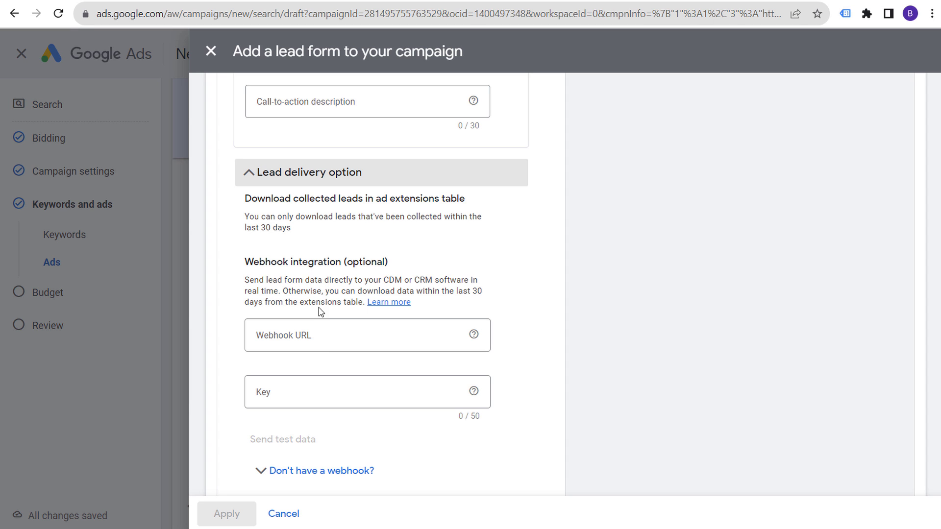
scroll(483, 206, "down", 3)
left_click(284, 336)
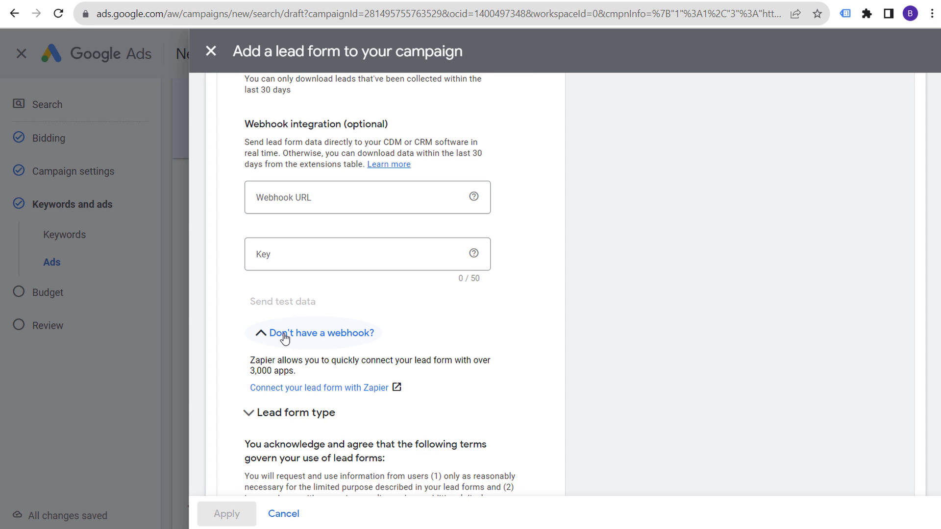
left_click_drag(251, 363, 442, 364)
left_click(477, 363)
triple_click(260, 365)
left_click(268, 363)
double_click(264, 363)
left_click(316, 307)
scroll(410, 252, "up", 3)
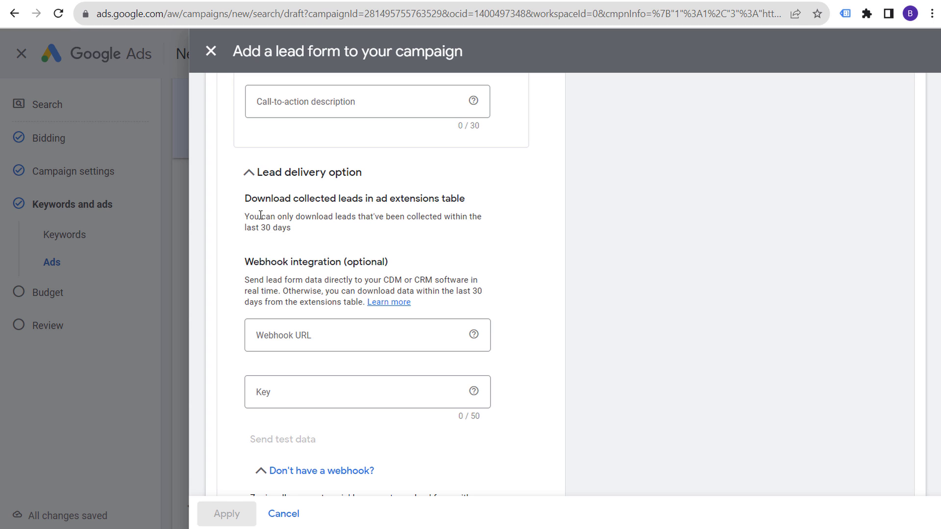
mouse_move(260, 215)
left_mouse_down()
mouse_move(400, 214)
mouse_move(262, 217)
left_mouse_up()
left_click(282, 219)
left_click(267, 176)
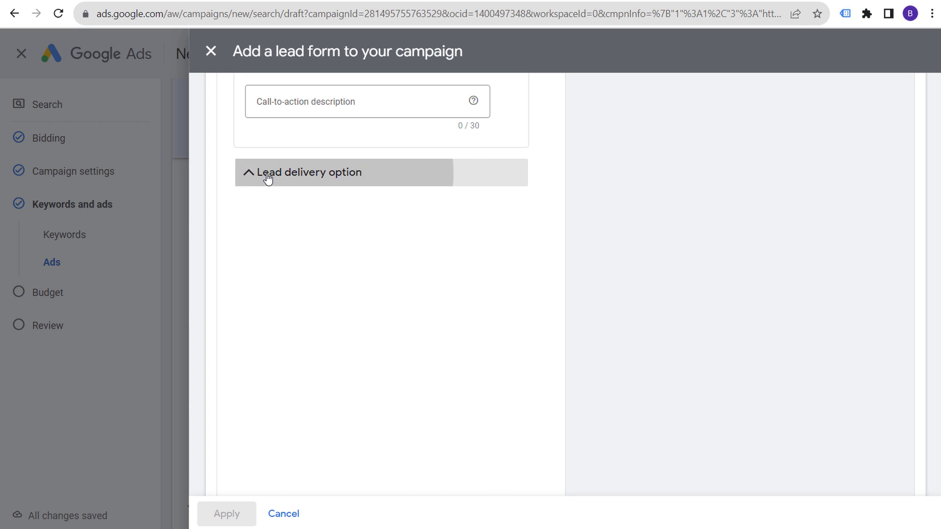
left_click(287, 521)
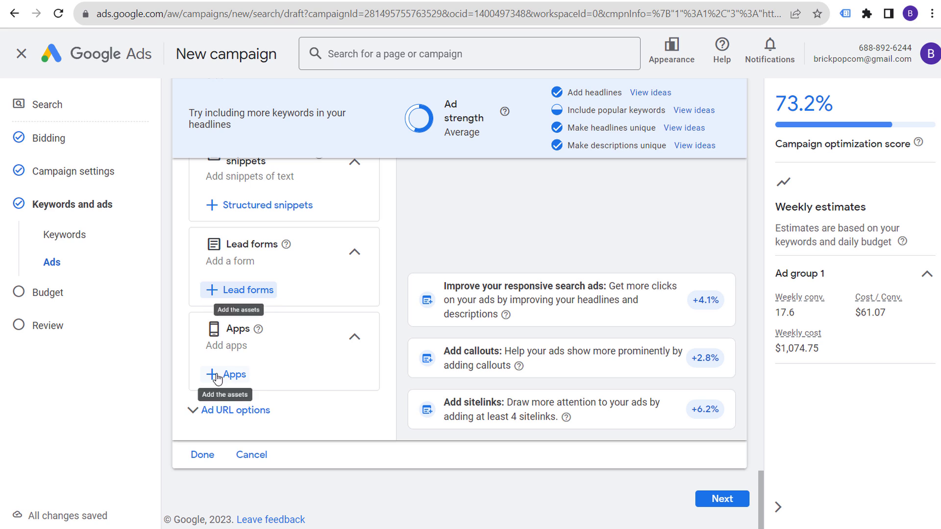
Finish editing the ad without further assets and rename its ad group as AC Repair.
left_click(202, 456)
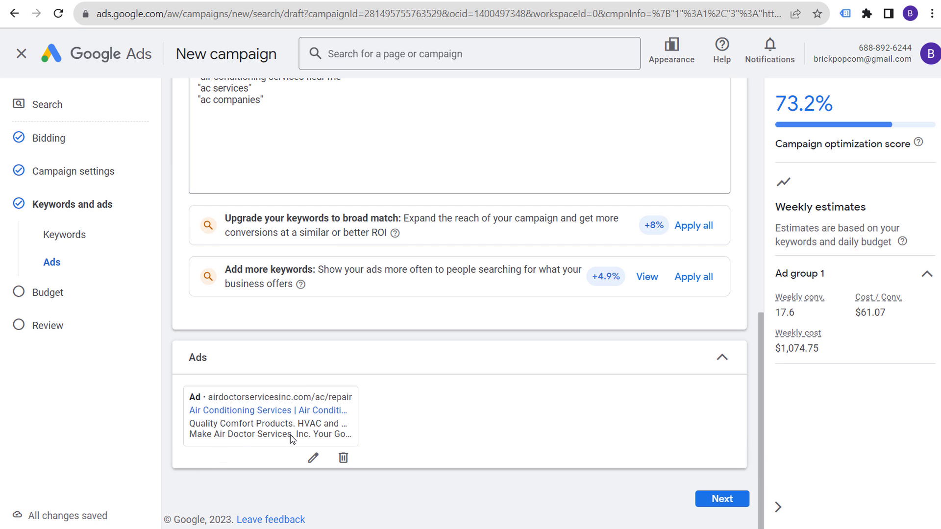
scroll(282, 422, "up", 4)
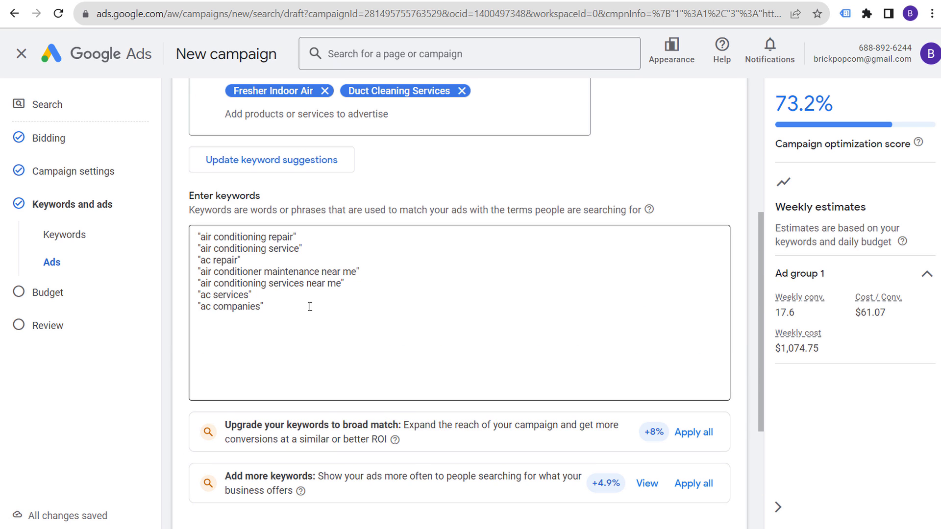
key("ctrl+a")
scroll(245, 108, "up", 4)
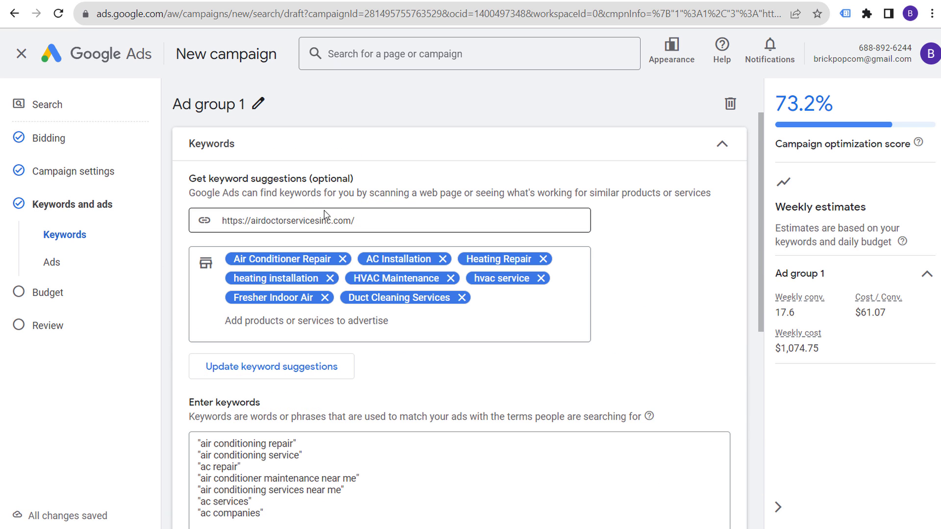
left_click(257, 102)
left_click_drag(269, 105, 163, 102)
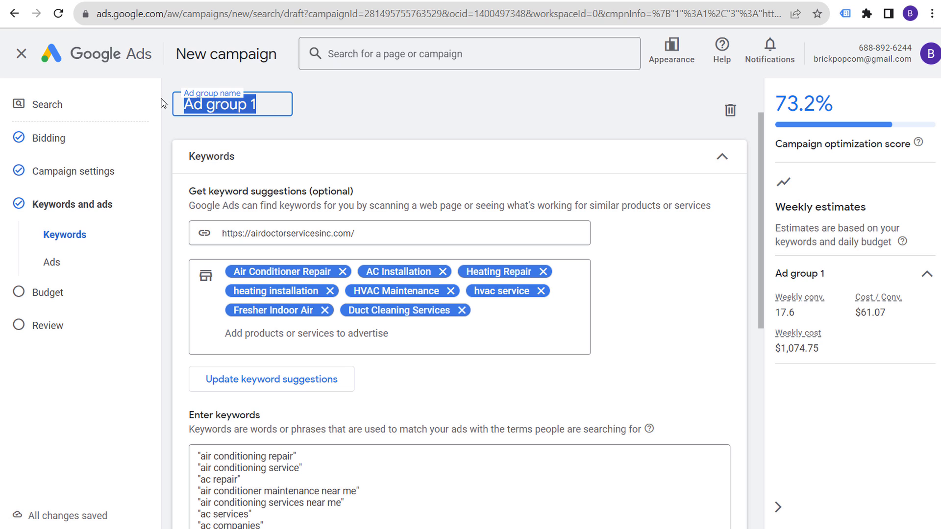
type("Ai")
key("BackSpace")
type("C Repair")
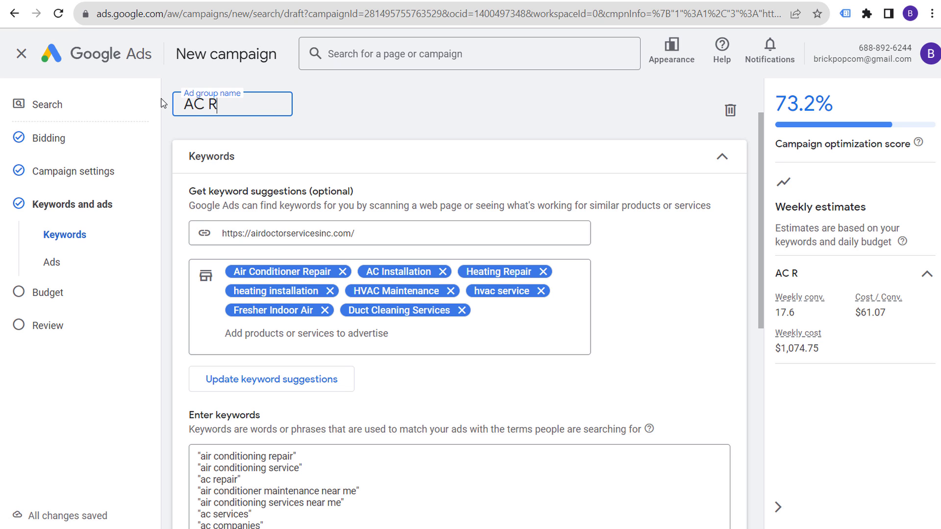
key("Return")
Continue to the campaign's Budget stage and review the explanation of the recommended average daily budget.
scroll(568, 196, "down", 9)
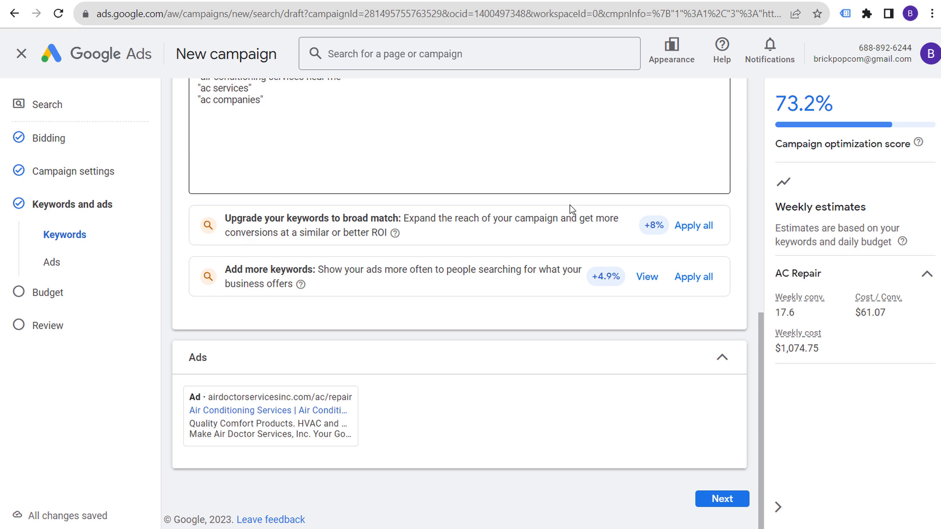
left_click(715, 498)
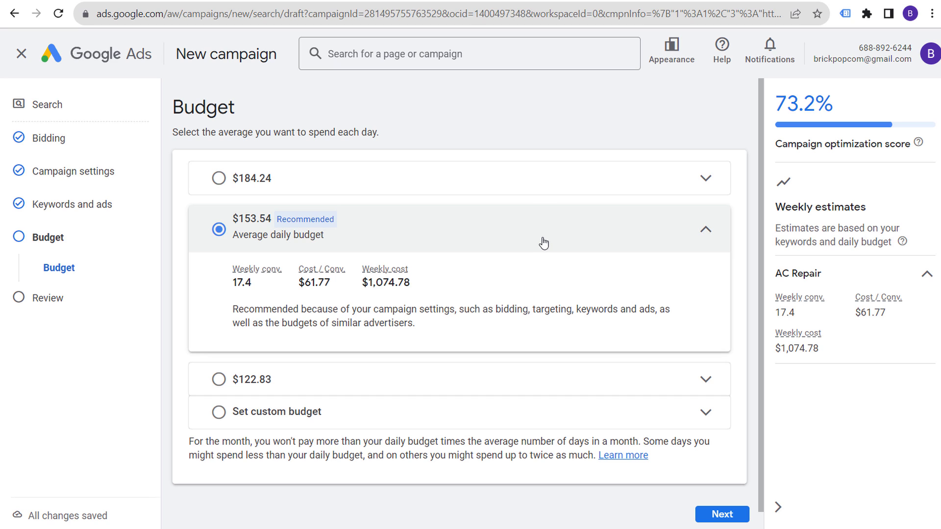
left_click_drag(387, 308, 457, 309)
left_click(491, 310)
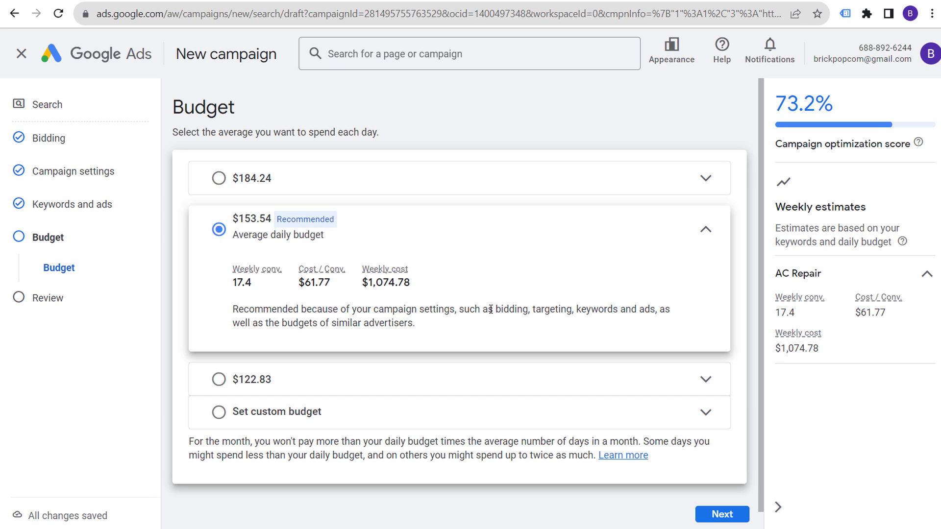
Choose a custom budget for the campaign and set the average daily budget to $75.
left_click_drag(420, 284, 360, 284)
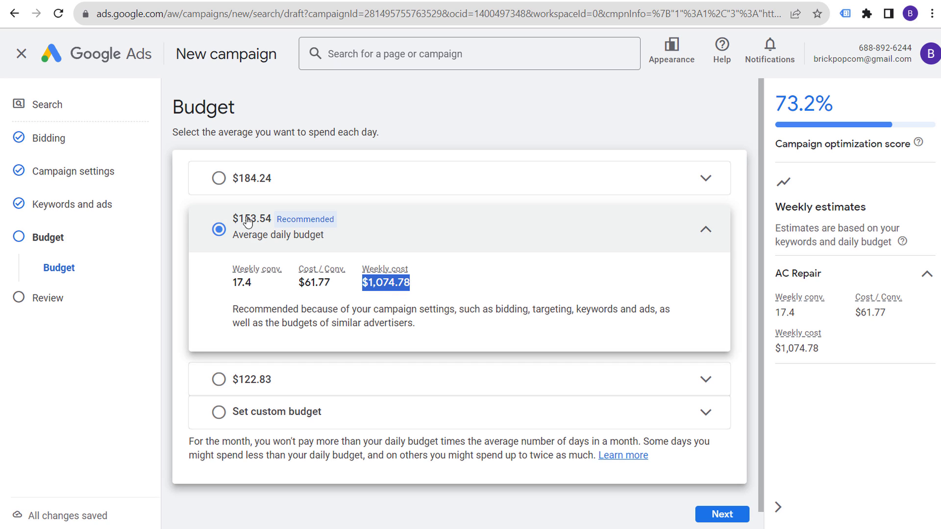
left_click(274, 410)
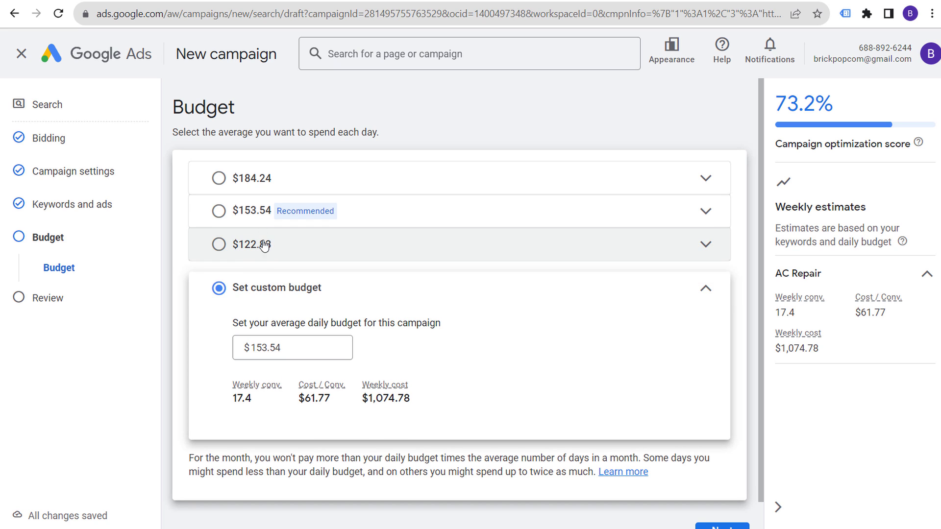
double_click(247, 345)
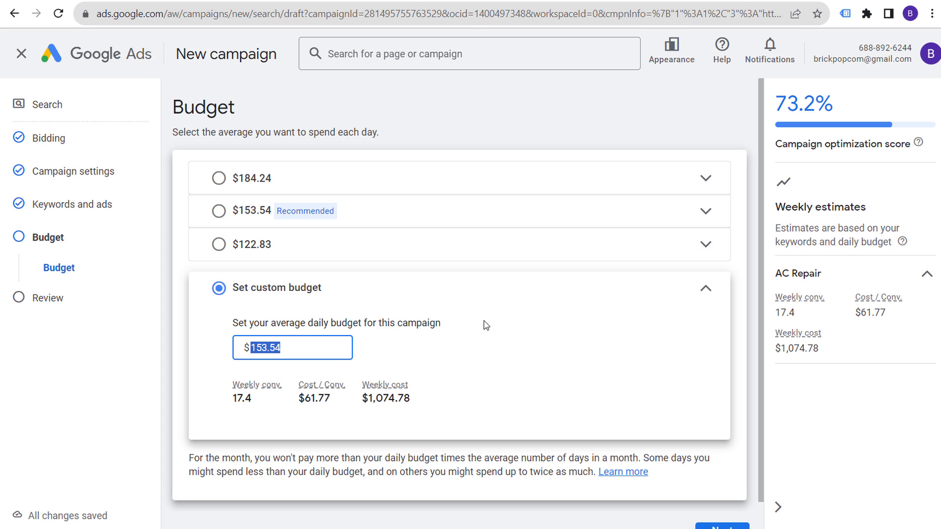
type("75")
left_click(483, 320)
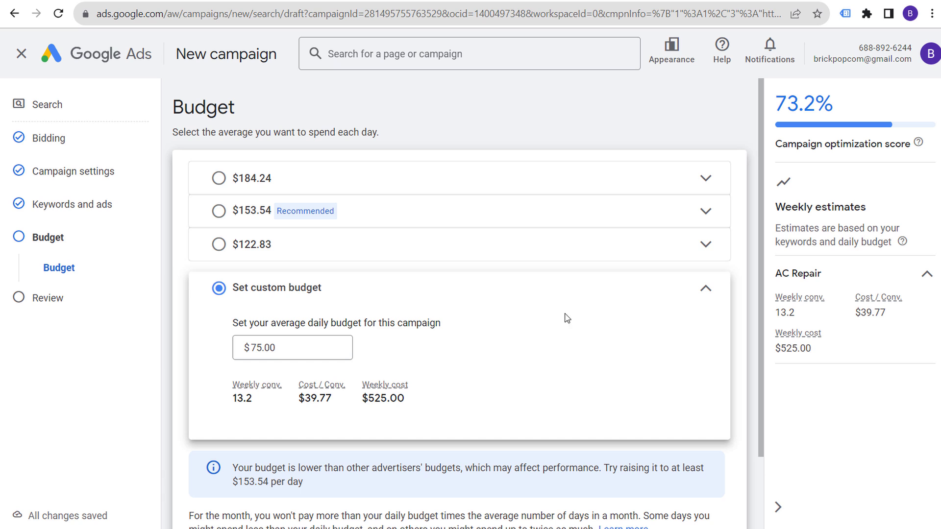
Examine the AC Repair weekly estimates for conversions, cost per conversion and weekly cost, and read the budget notice.
triple_click(792, 311)
left_click(824, 318)
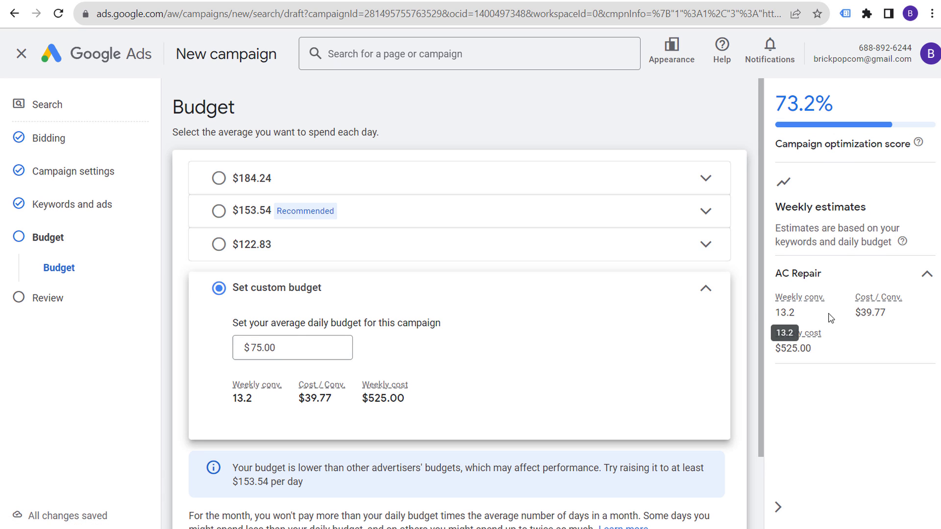
left_click_drag(881, 312, 863, 312)
left_click(894, 335)
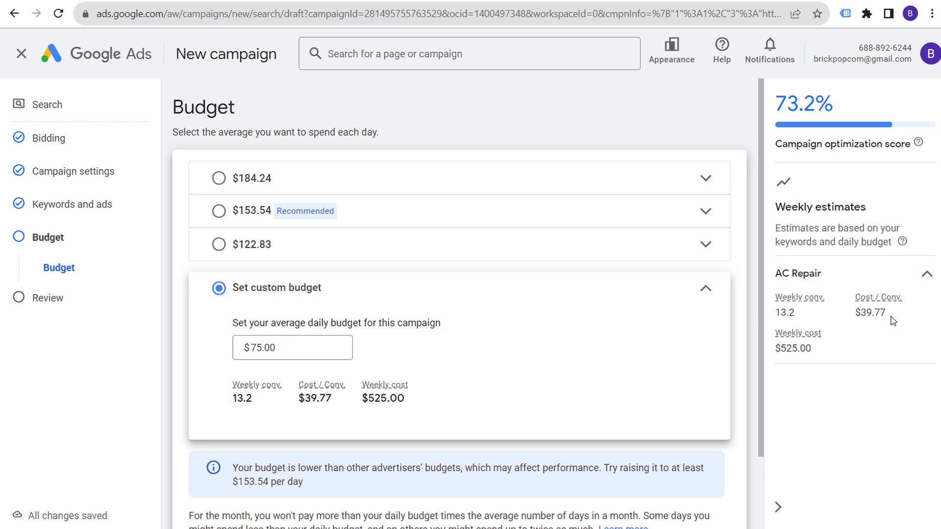
left_click_drag(828, 352, 782, 349)
left_click(821, 388)
left_click_drag(289, 470, 428, 467)
left_click(489, 471)
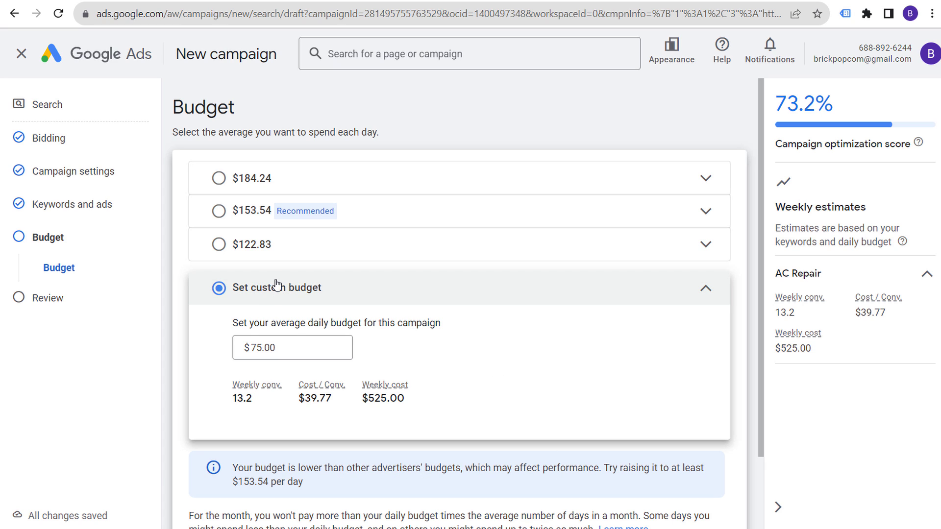
Set the custom average daily budget to $100 and check the estimated weekly cost.
scroll(378, 260, "down", 2)
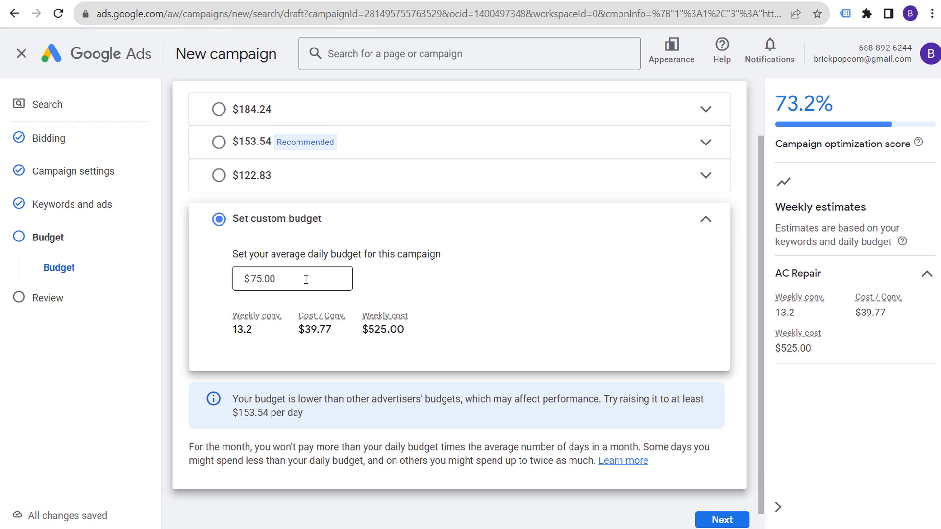
left_click_drag(290, 279, 227, 282)
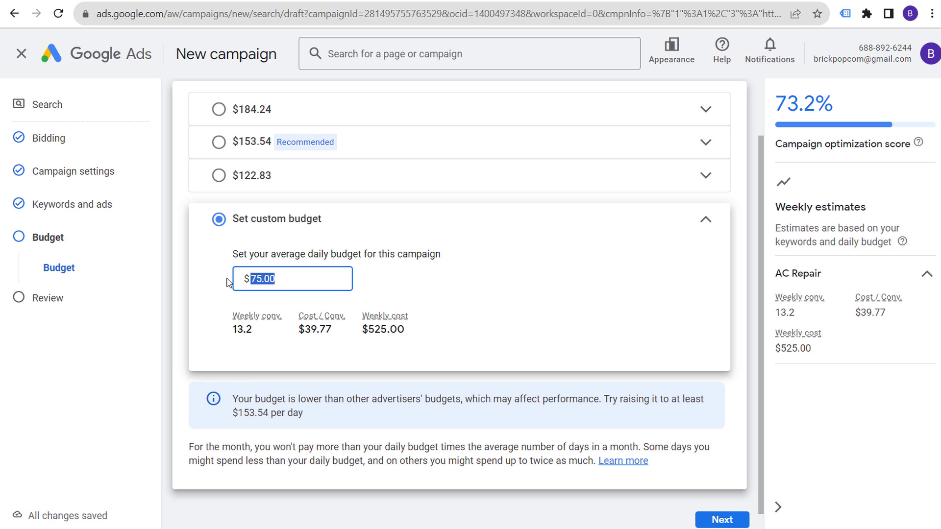
type("100")
left_click(559, 326)
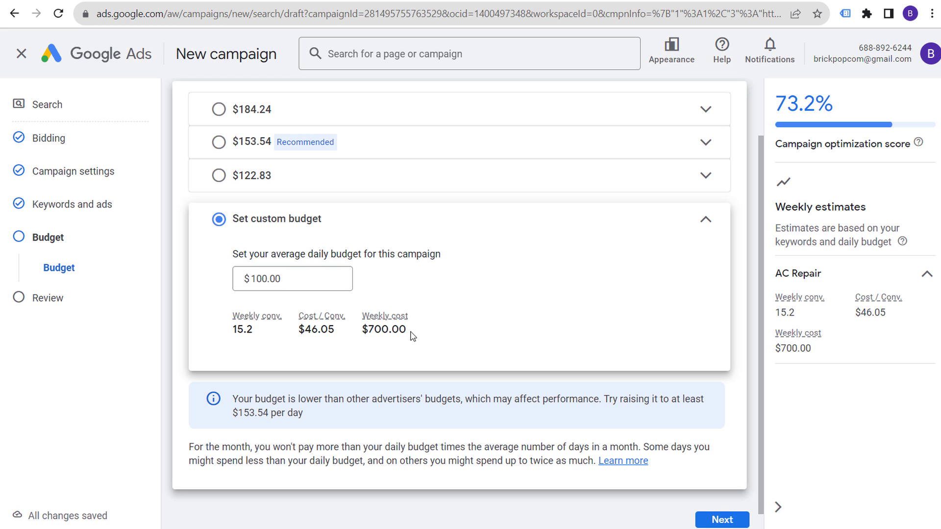
left_click_drag(411, 336, 361, 334)
left_click(284, 283)
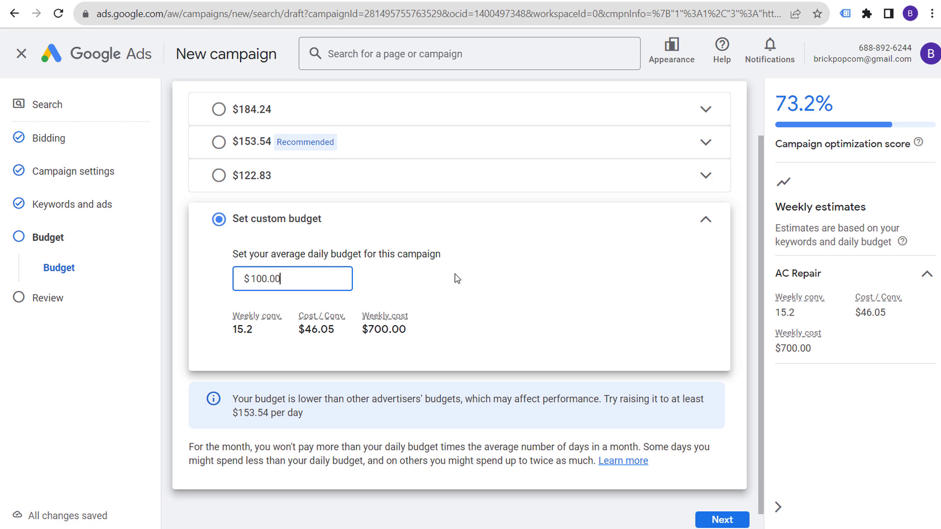
left_click_drag(296, 279, 223, 283)
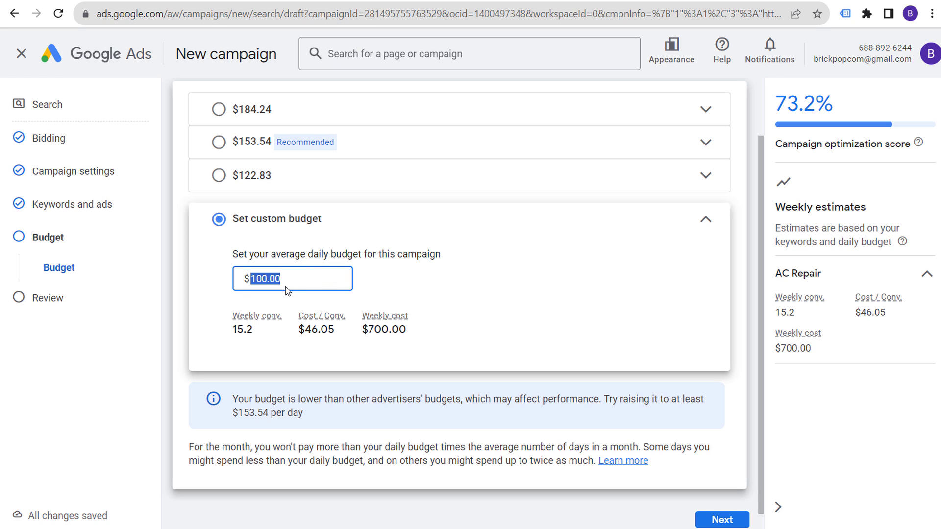
left_click(296, 277)
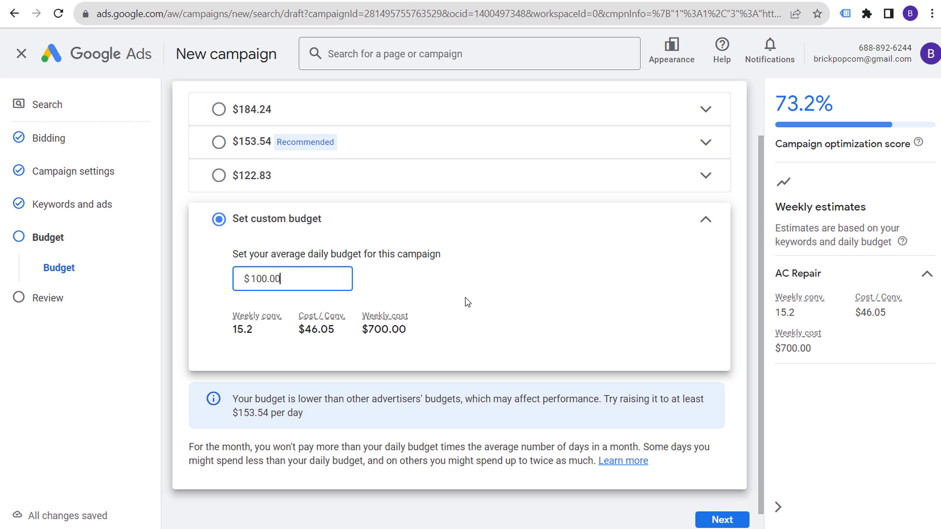
Try custom average daily budgets of $175 and $70 to compare their weekly estimates.
left_click_drag(323, 276, 194, 280)
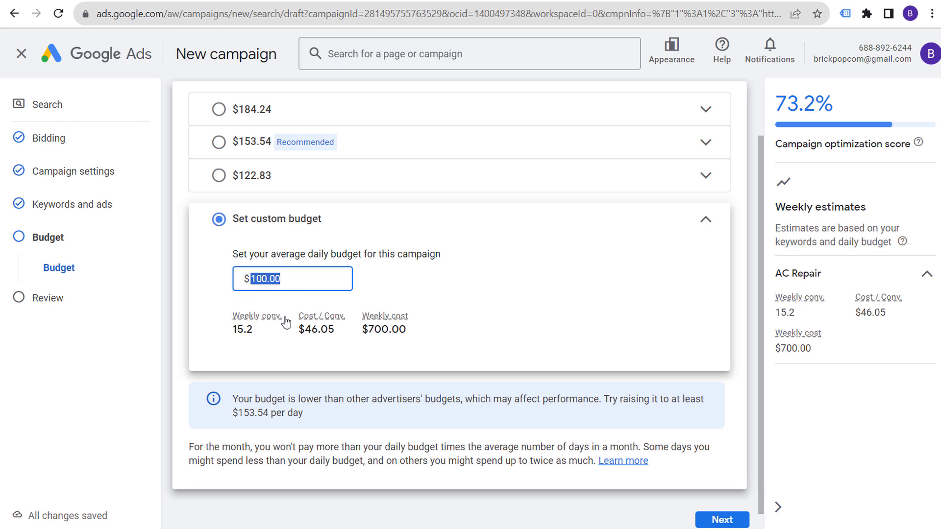
type("175")
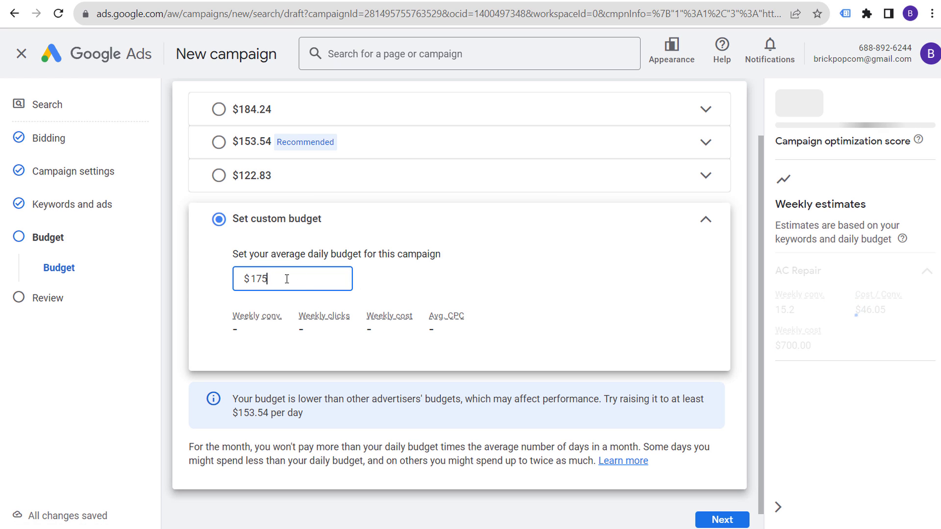
left_click_drag(285, 275, 209, 278)
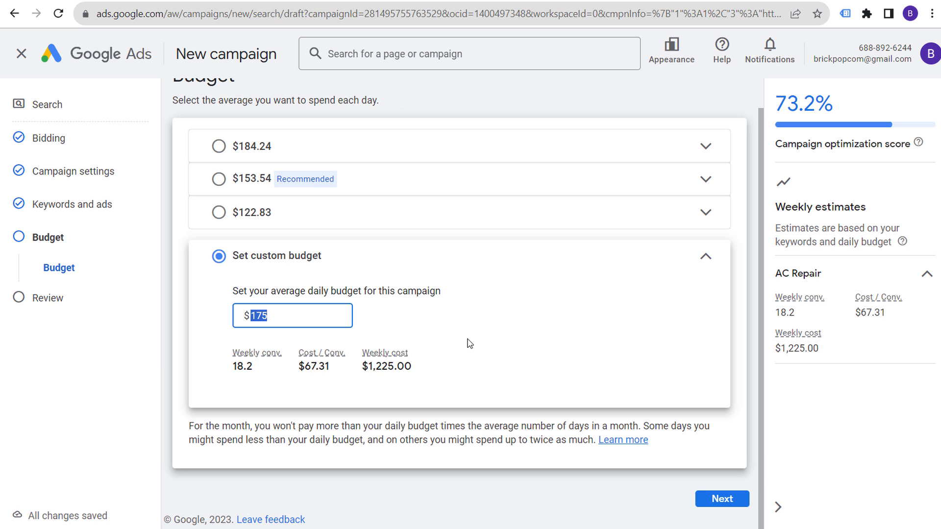
type("70")
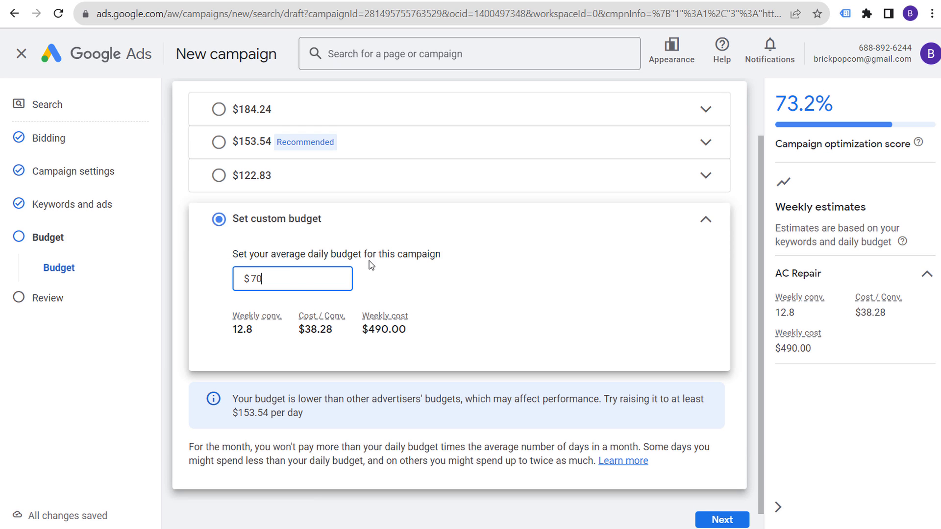
left_click(293, 292)
Set the custom average daily budget to $100 and continue to the campaign's Review stage.
left_click_drag(300, 275, 232, 278)
type("100")
left_click(538, 273)
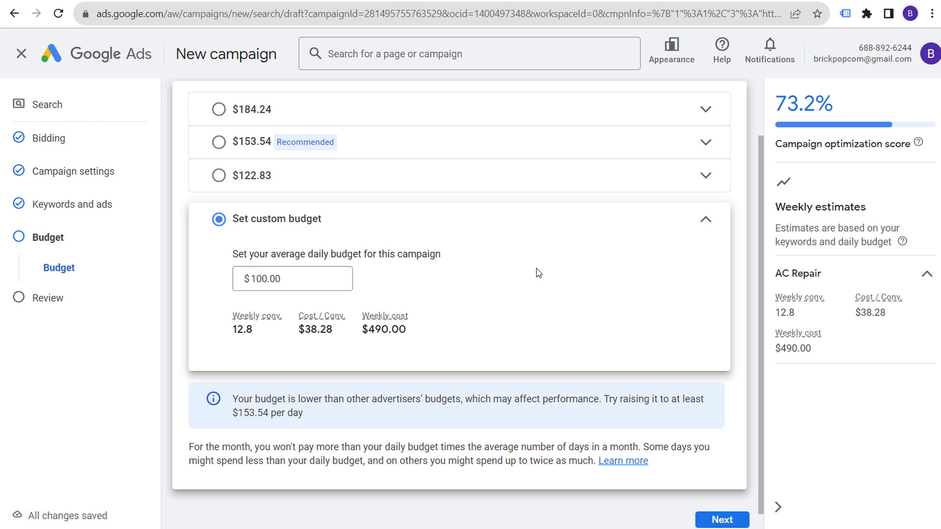
left_click(719, 519)
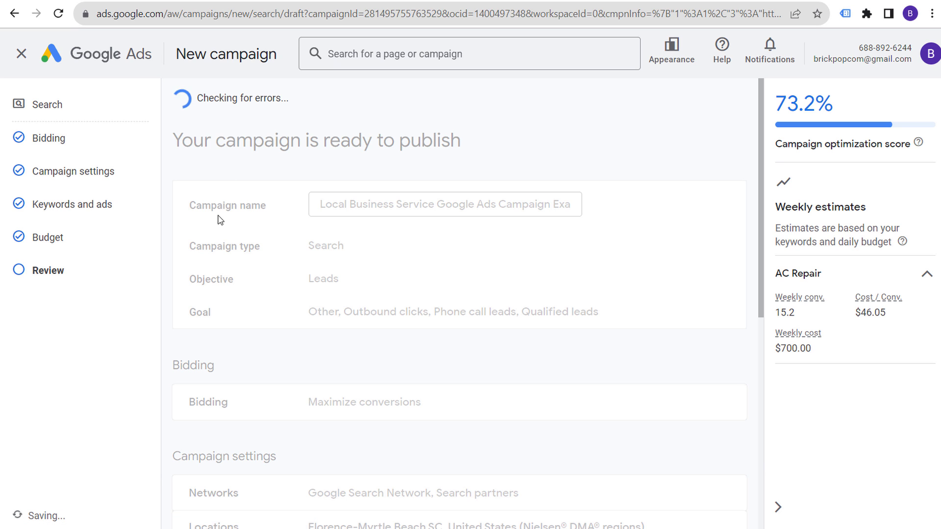
Review the campaign summary from overview and bidding through keywords, ads and budget, and publish the campaign.
scroll(500, 255, "down", 8)
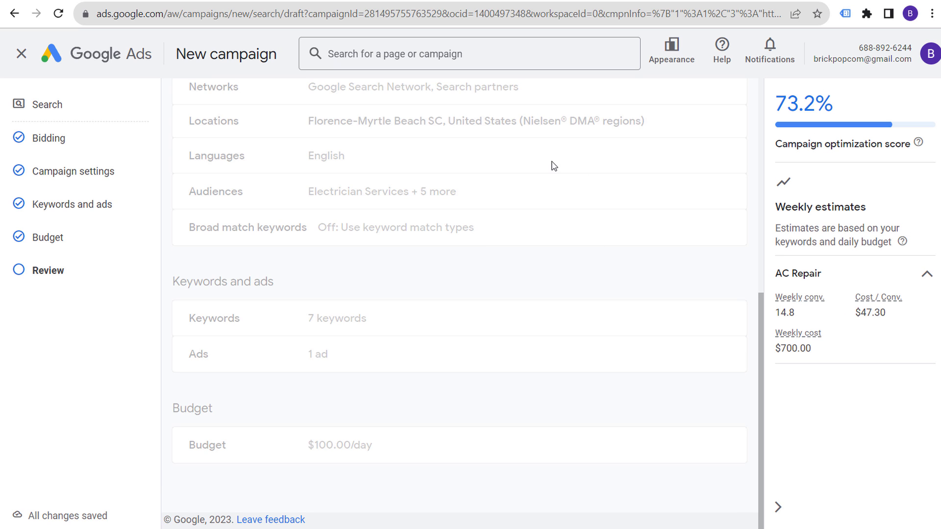
scroll(494, 225, "up", 5)
scroll(400, 277, "up", 2)
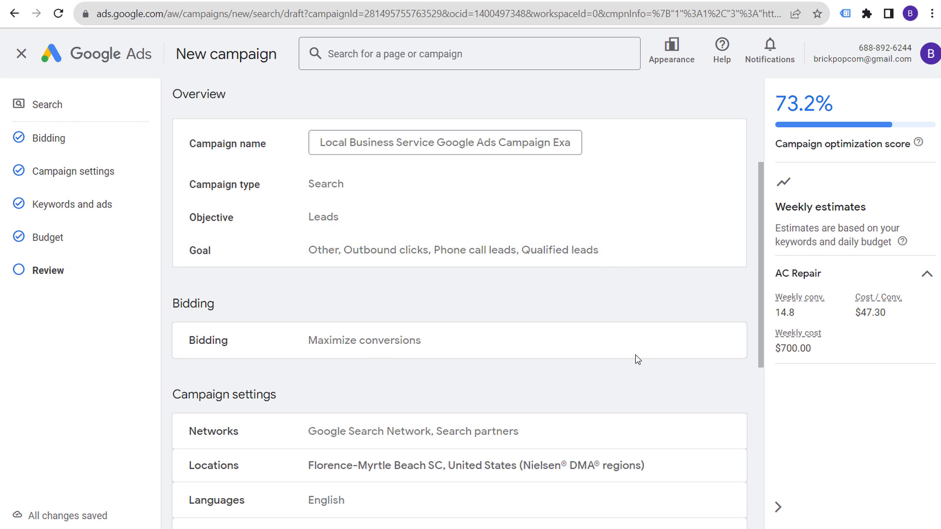
scroll(478, 189, "down", 3)
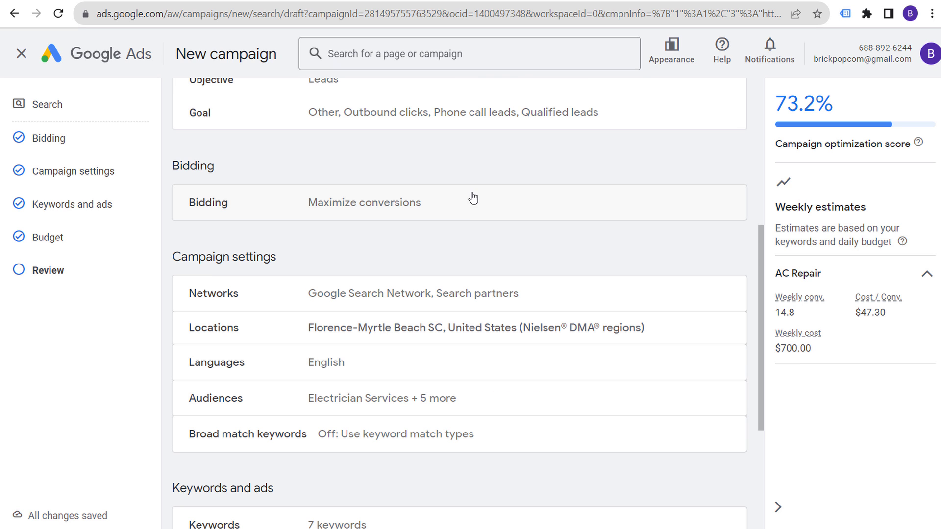
scroll(479, 216, "down", 5)
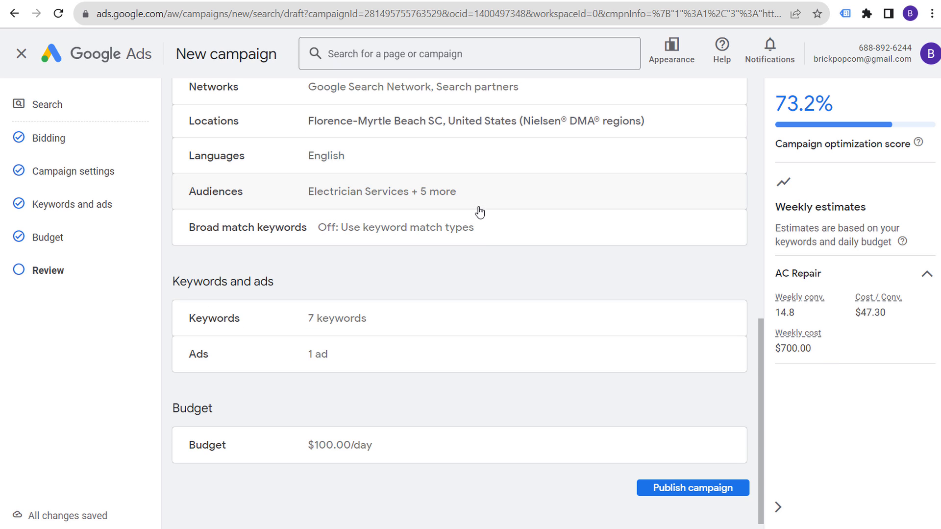
left_click(679, 489)
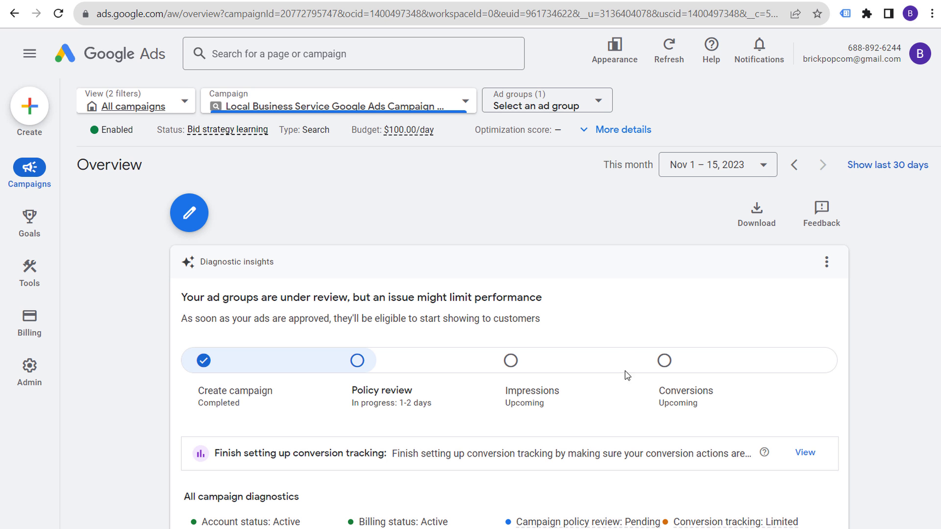
Look over the campaign diagnostics, open Local Business Service Google Ads Campaign Example from the campaign list, and view its AC Repair keywords.
scroll(530, 214, "down", 3)
scroll(474, 300, "down", 1)
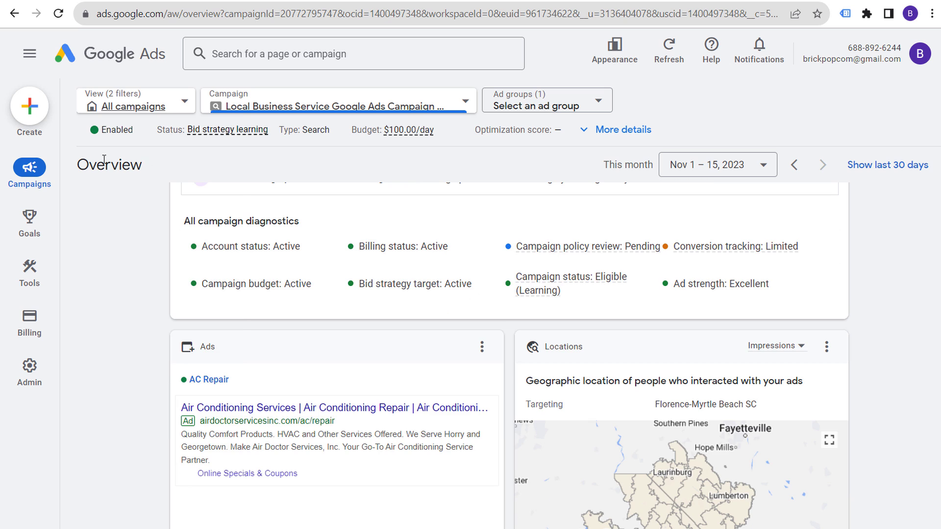
mouse_move(47, 179)
left_click(123, 178)
left_click(129, 203)
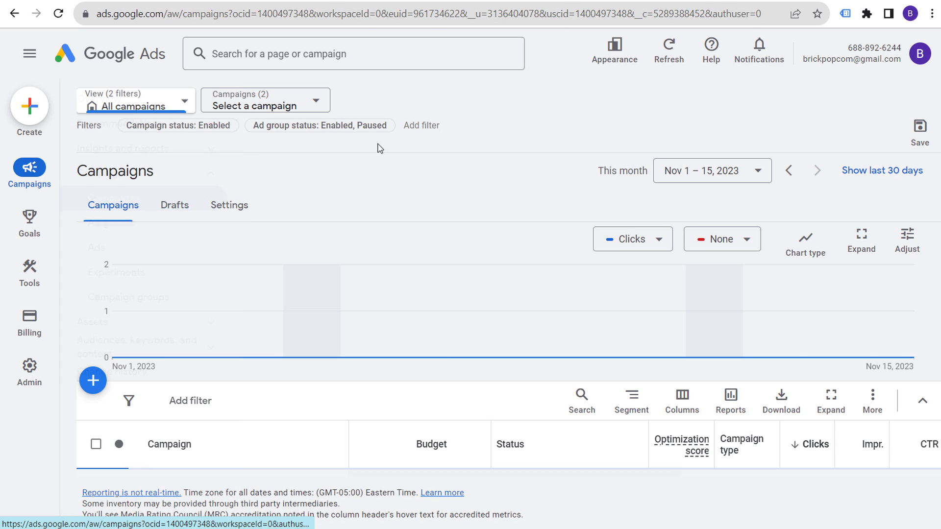
scroll(435, 432, "down", 3)
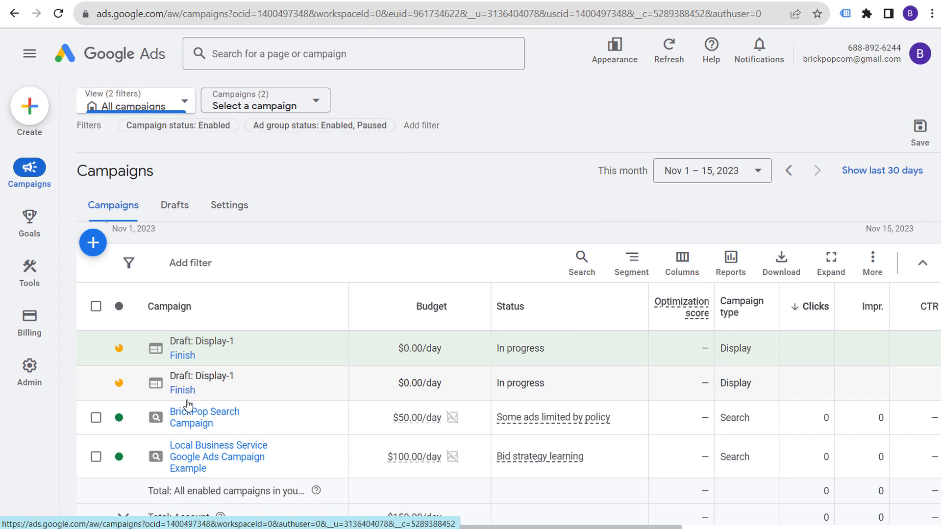
left_click(219, 465)
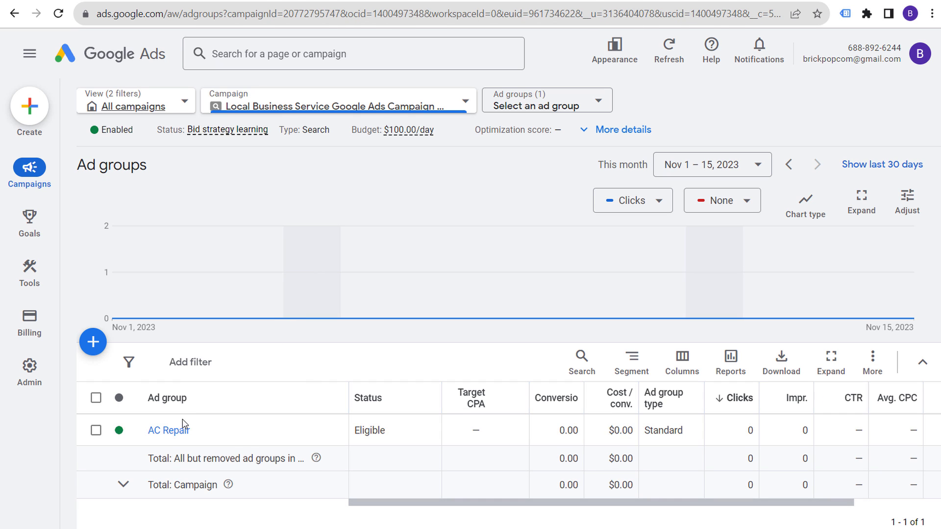
left_click(175, 432)
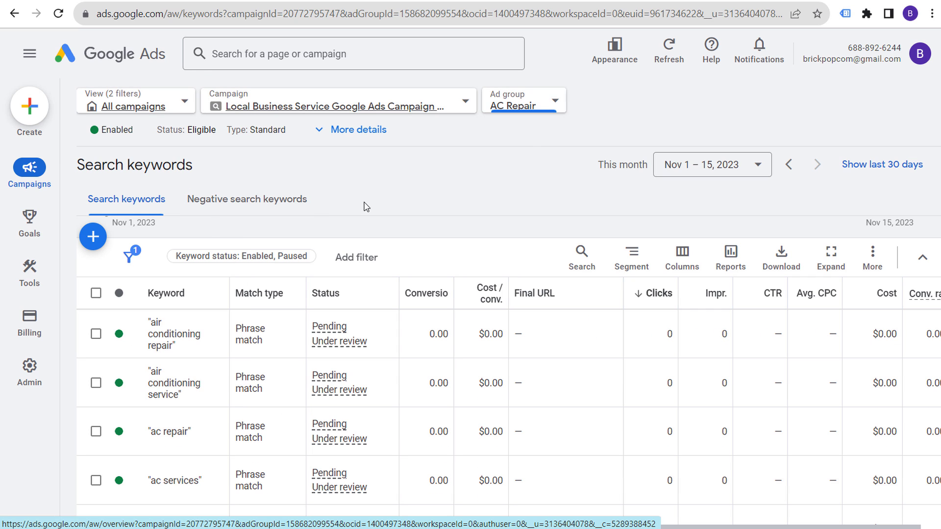
Open the ads list for all campaigns, select every ad and pause them all.
mouse_move(30, 167)
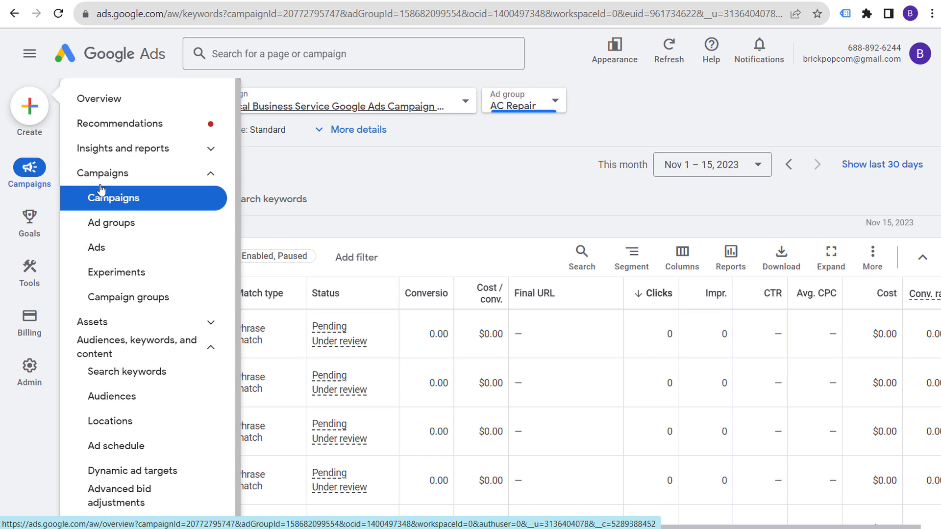
left_click(107, 248)
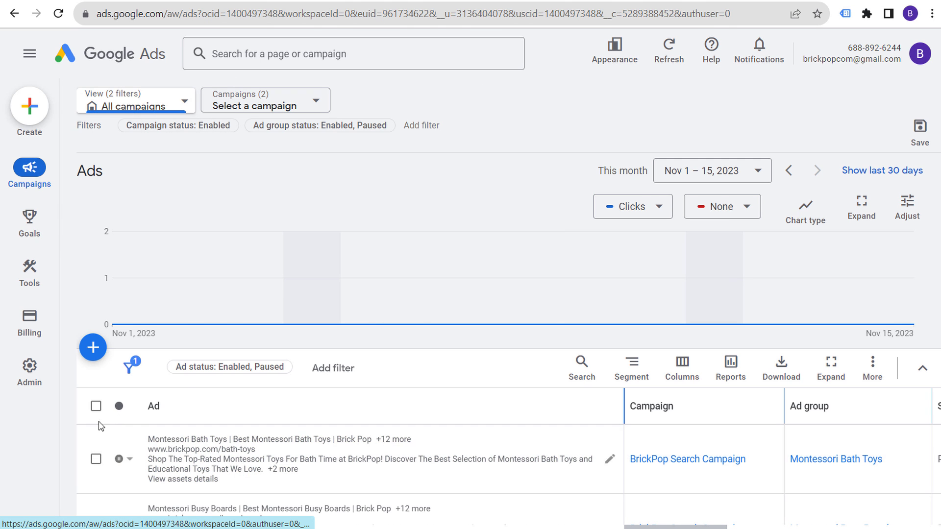
scroll(161, 390, "down", 5)
scroll(161, 390, "down", 1)
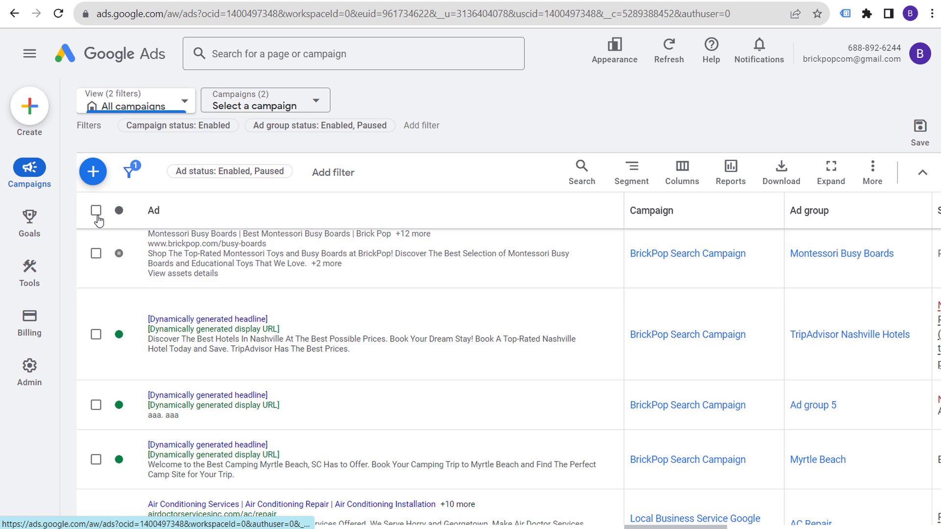
left_click(96, 210)
left_click(183, 175)
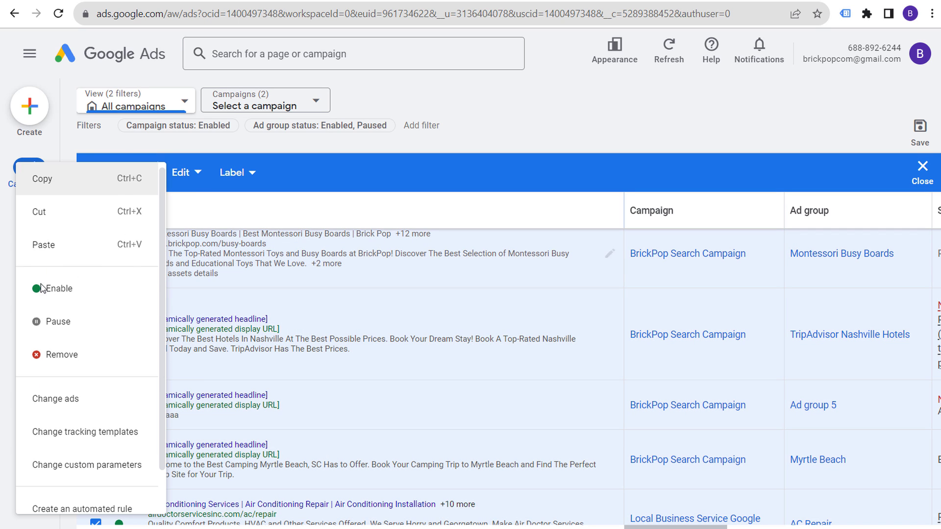
left_click(74, 323)
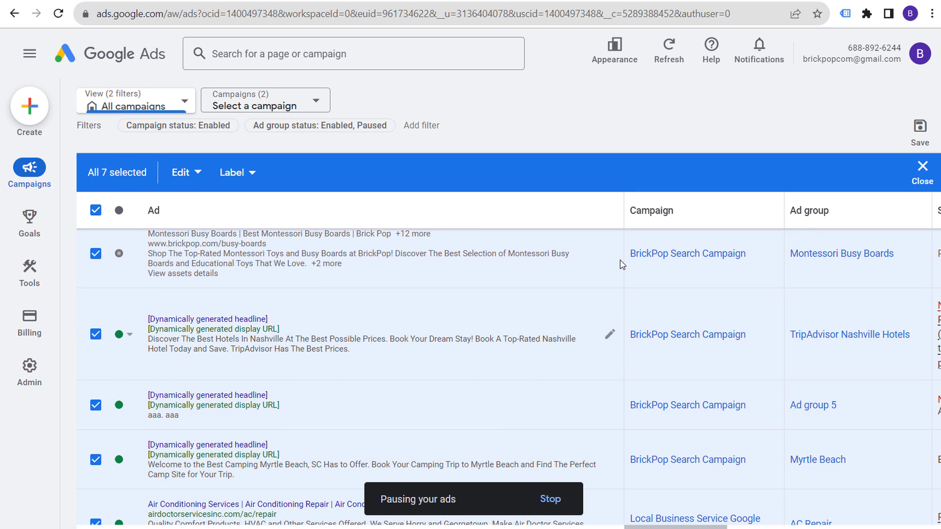
scroll(526, 354, "down", 3)
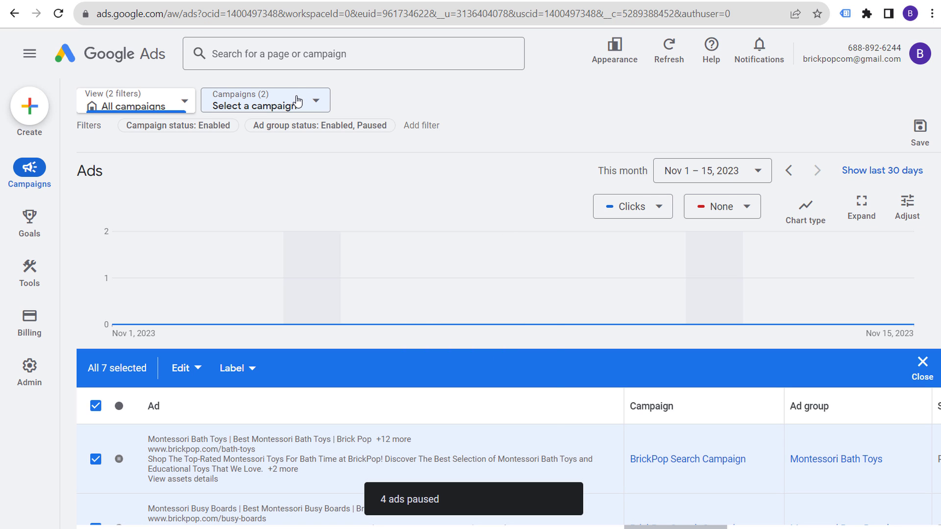
Narrow the view to Search campaigns and open Local Business Service Google Ads Campaign Example from the campaign list.
left_click(297, 102)
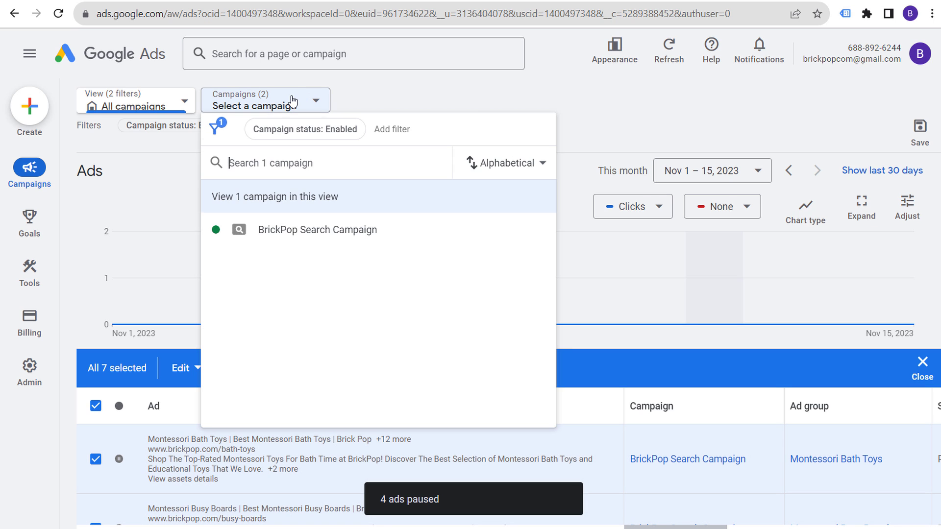
left_click(141, 100)
left_click(135, 232)
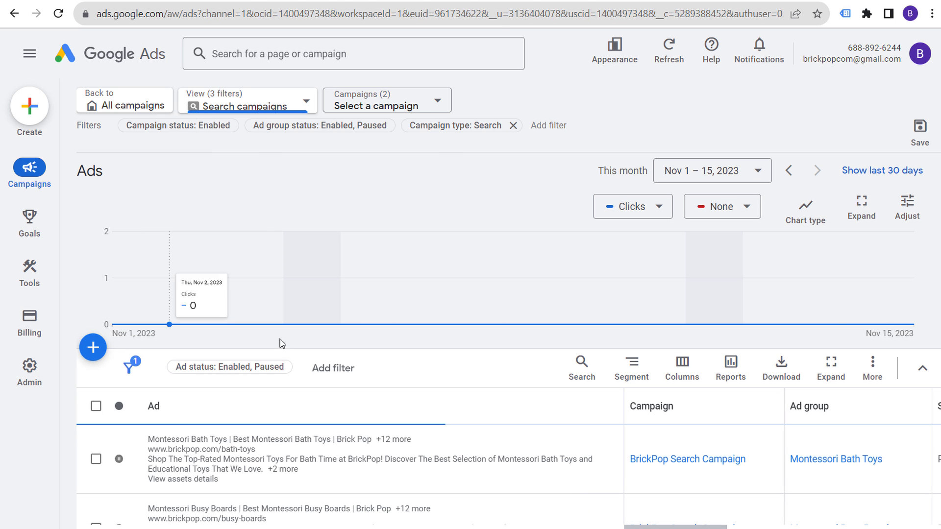
mouse_move(30, 176)
left_click(100, 208)
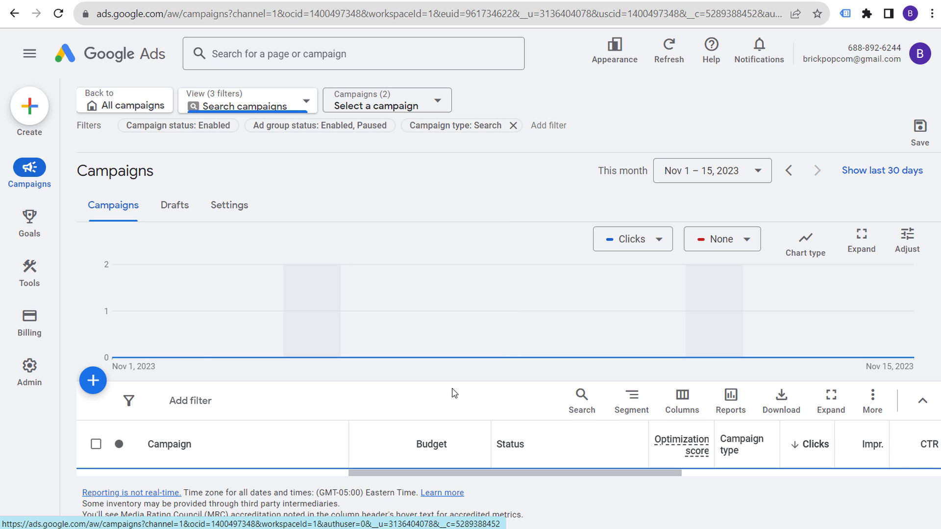
scroll(421, 359, "down", 3)
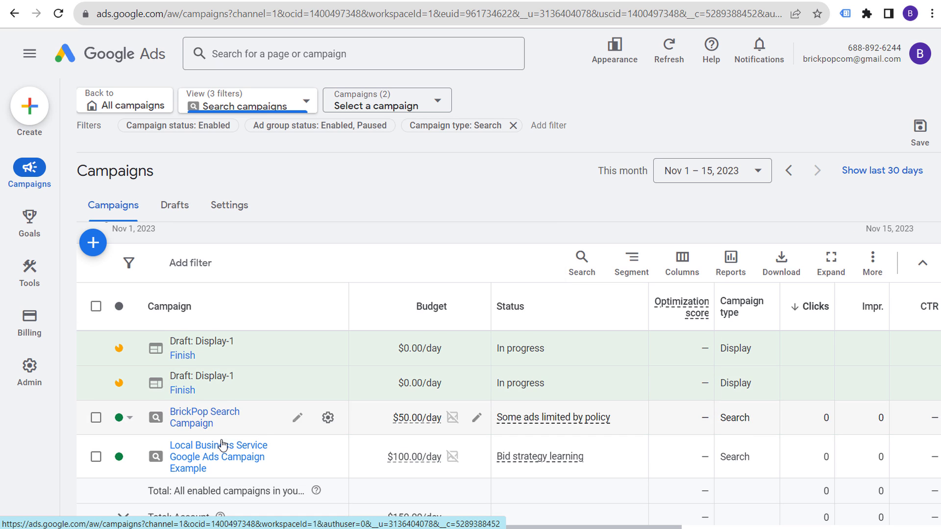
scroll(222, 445, "down", 1)
left_click(208, 381)
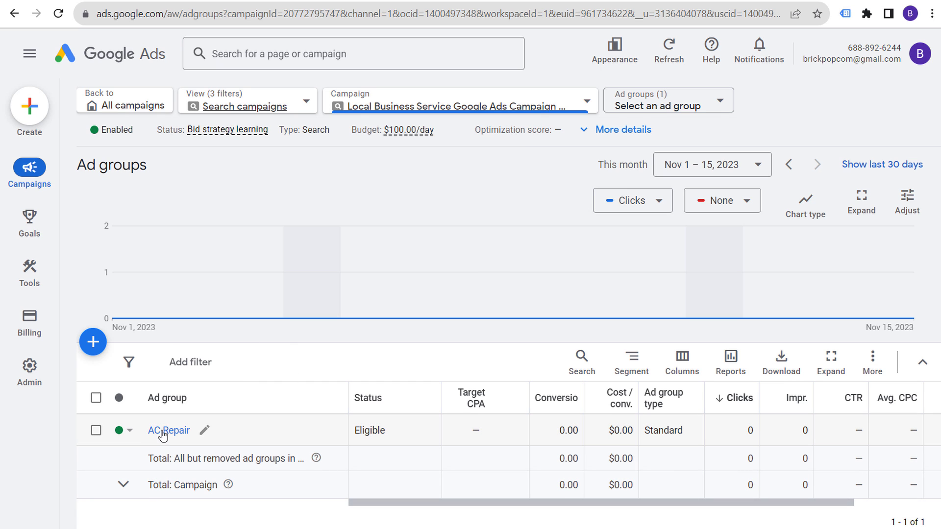
Switch to Notepad and look back through the grouped HVAC, heating and air conditioning keyword lists.
key("alt+Tab")
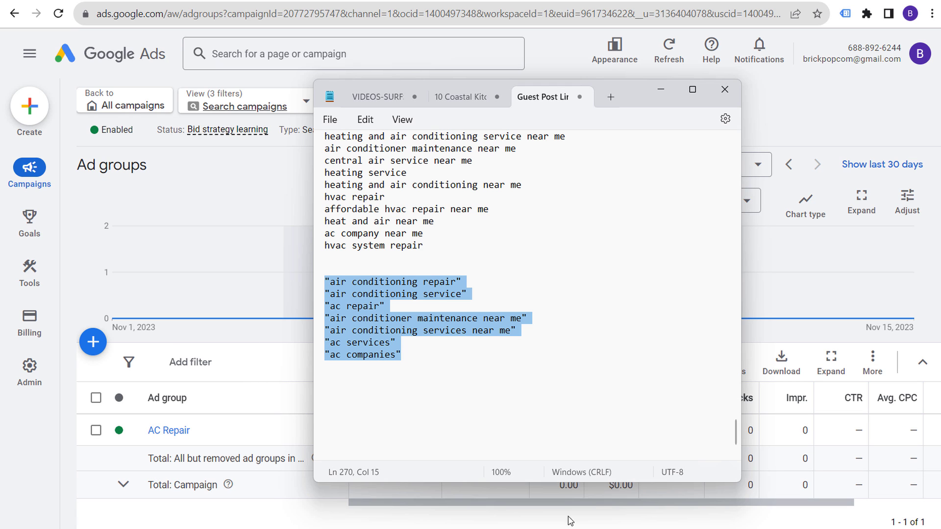
left_click(483, 254)
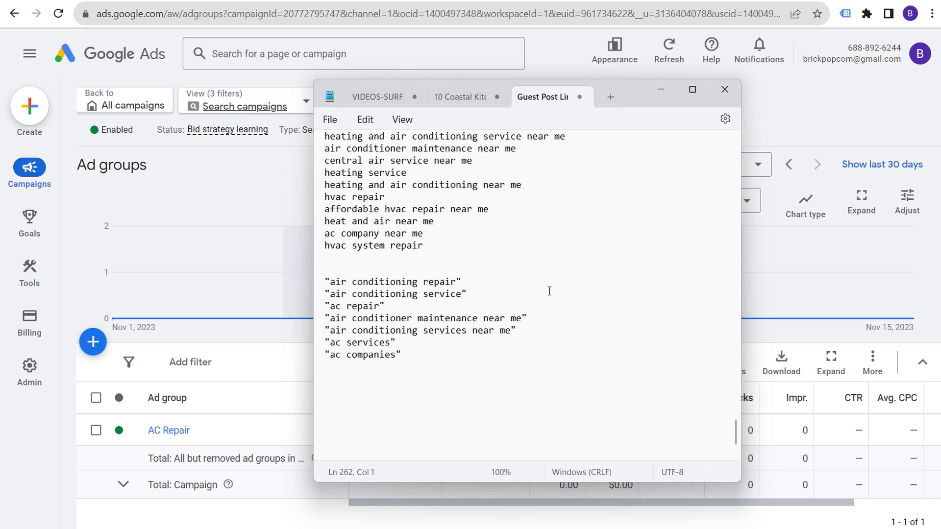
scroll(549, 291, "up", 7)
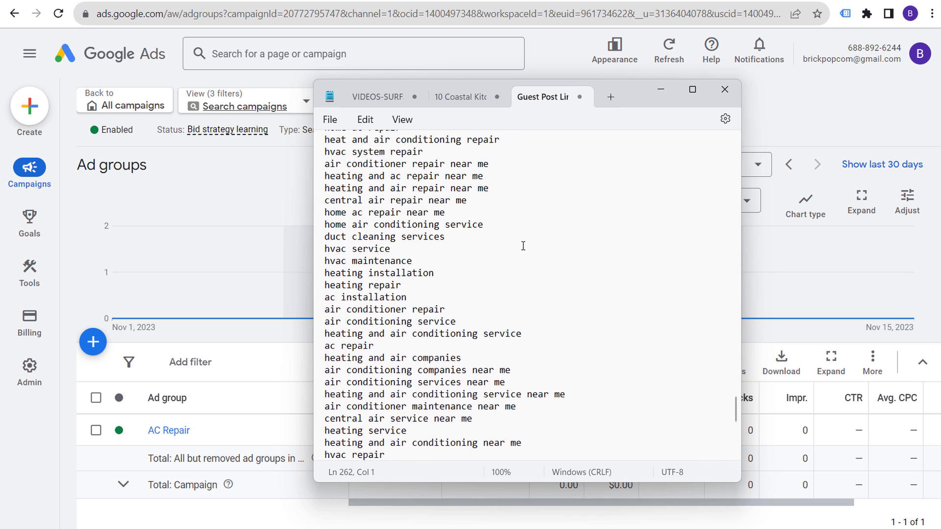
scroll(523, 246, "up", 7)
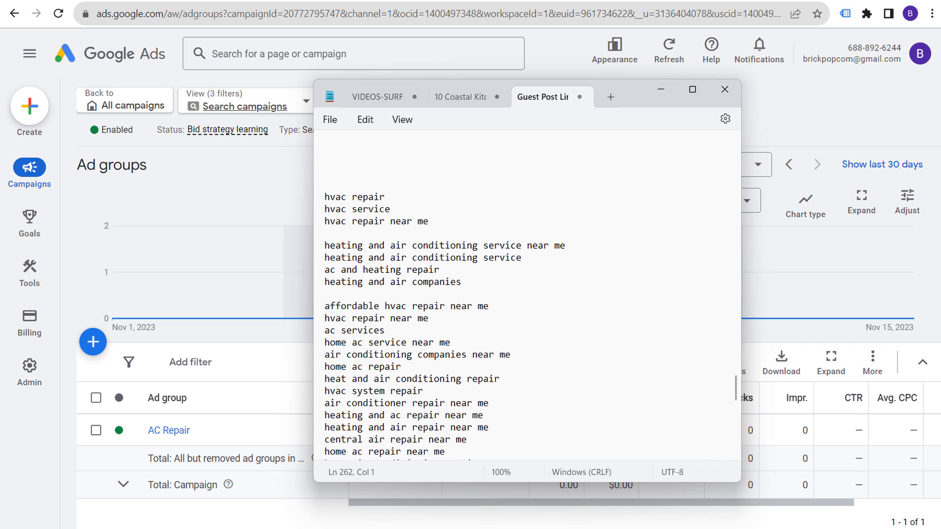
Switch to the Air Doctor Services website, open the Commercial services page and read its HVAC repair, maintenance and installation offerings.
key("alt+Tab")
mouse_move(536, 128)
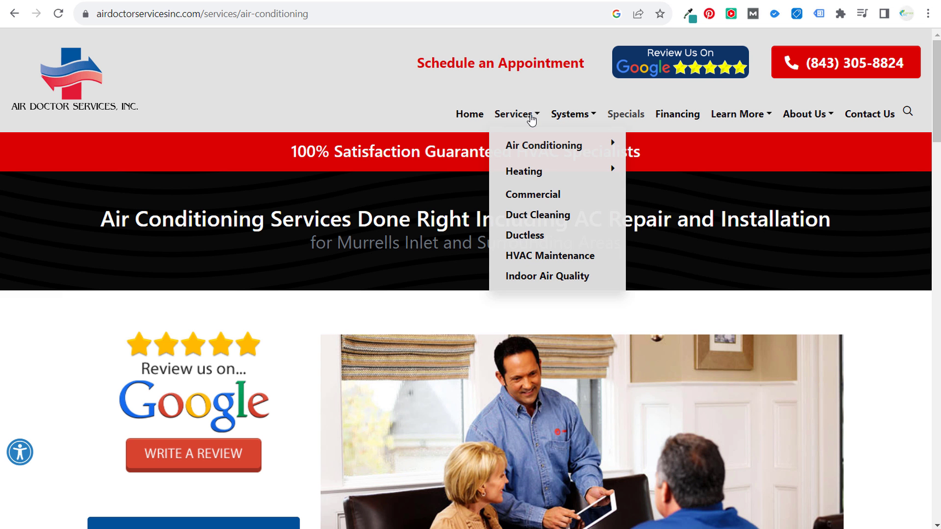
mouse_move(551, 170)
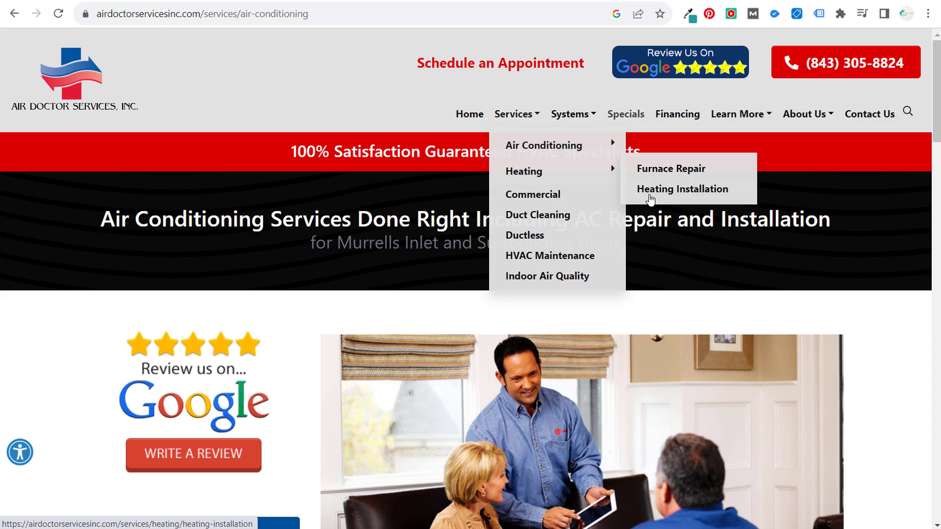
left_click(522, 199)
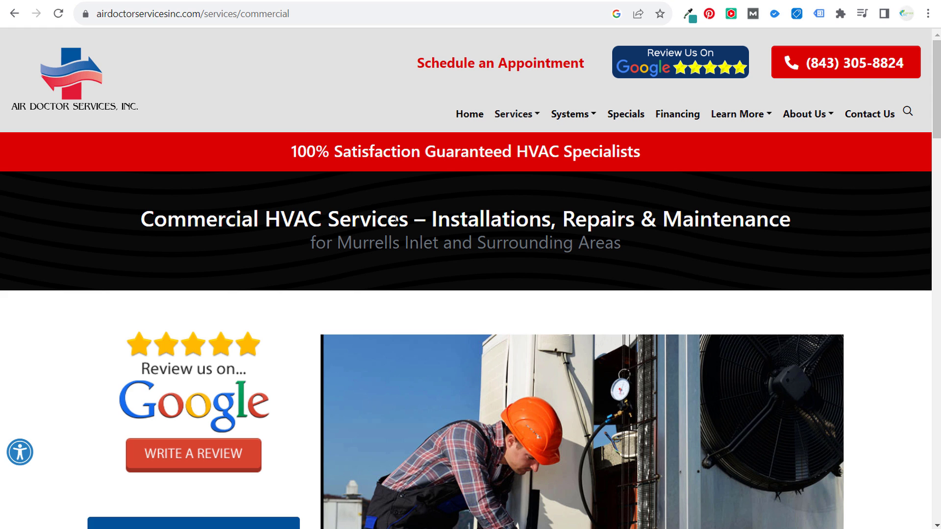
left_click_drag(143, 219, 408, 219)
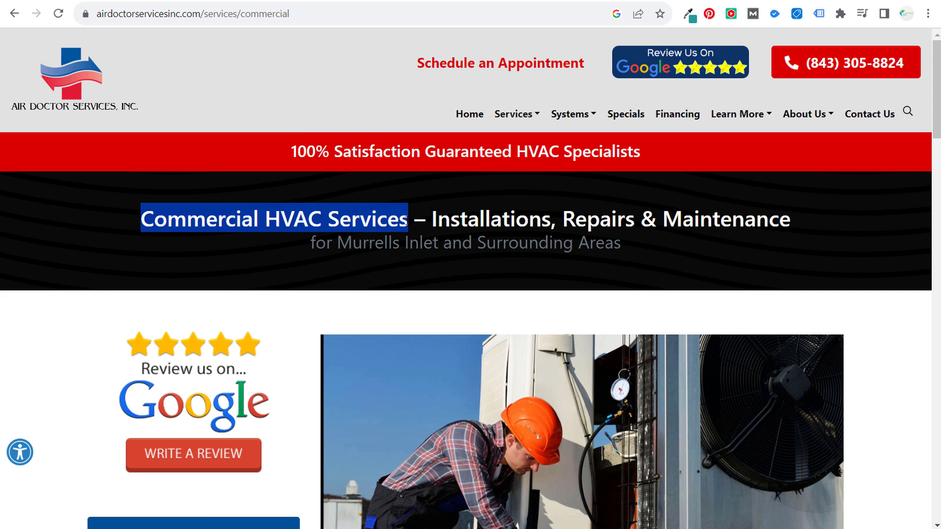
scroll(579, 246, "down", 10)
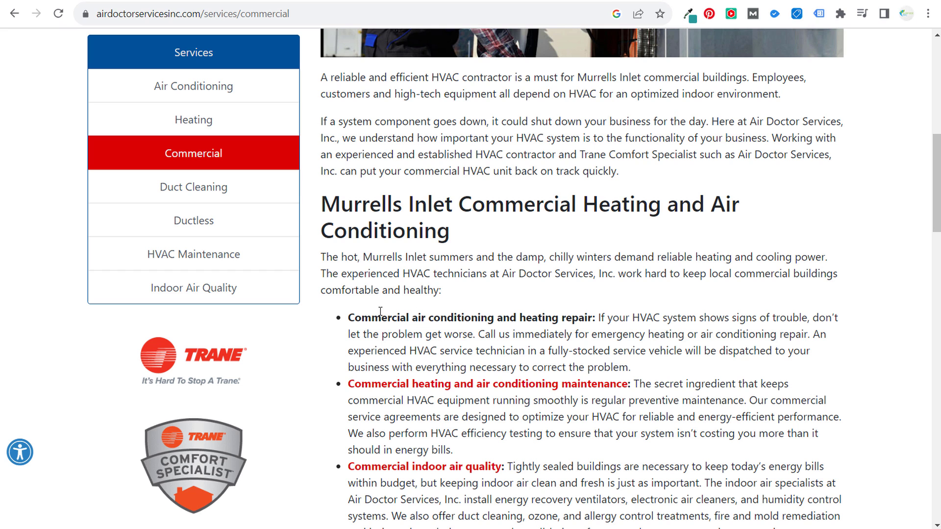
left_click_drag(351, 317, 595, 317)
left_click(567, 320)
scroll(413, 308, "down", 4)
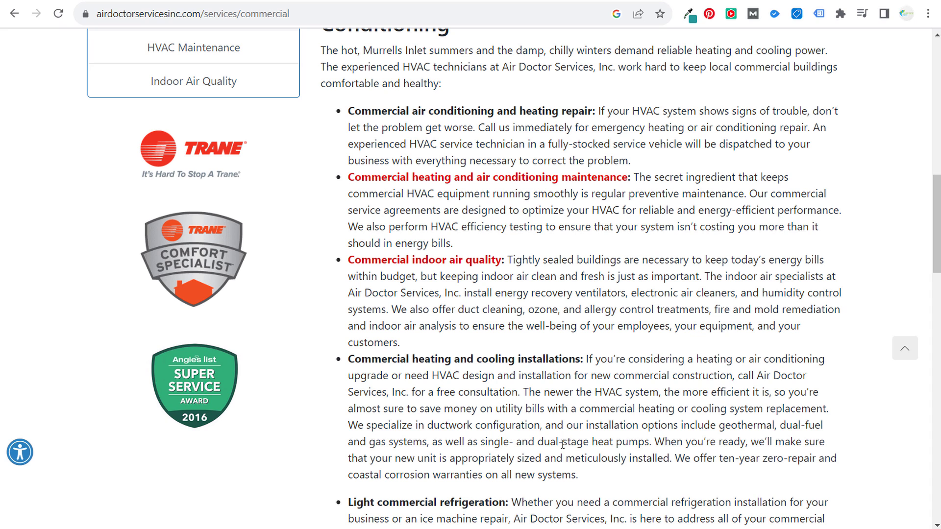
Switch back to Google Ads, start a new ad group in the campaign and change its type to Dynamic.
key("alt+Tab")
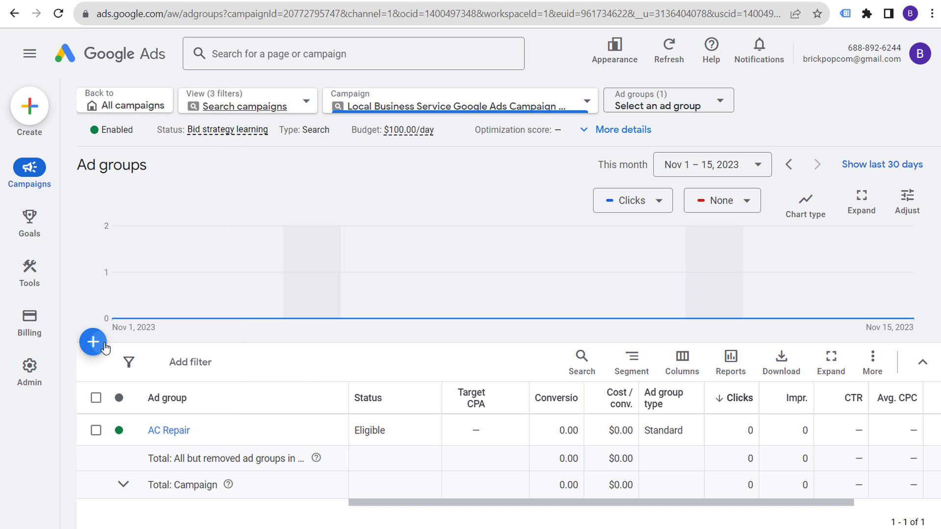
left_click(96, 342)
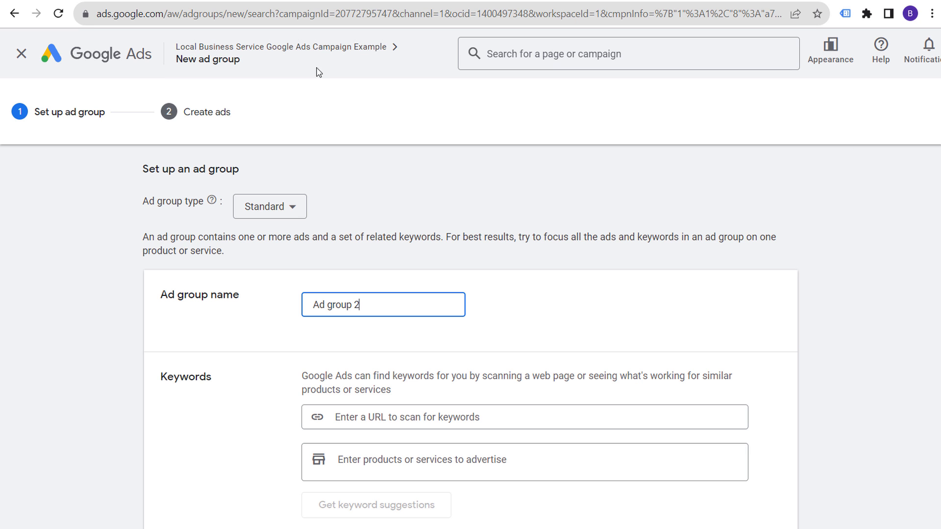
left_click(295, 206)
left_click(267, 249)
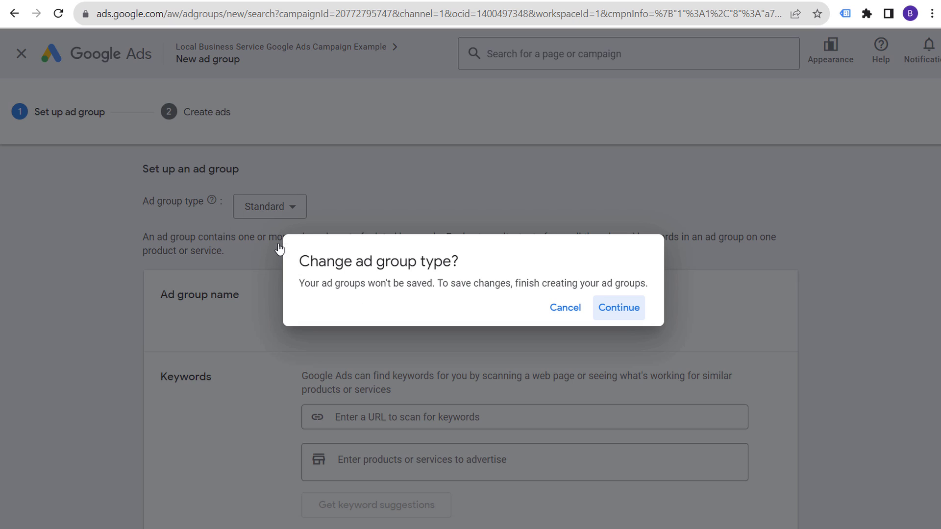
left_click(612, 305)
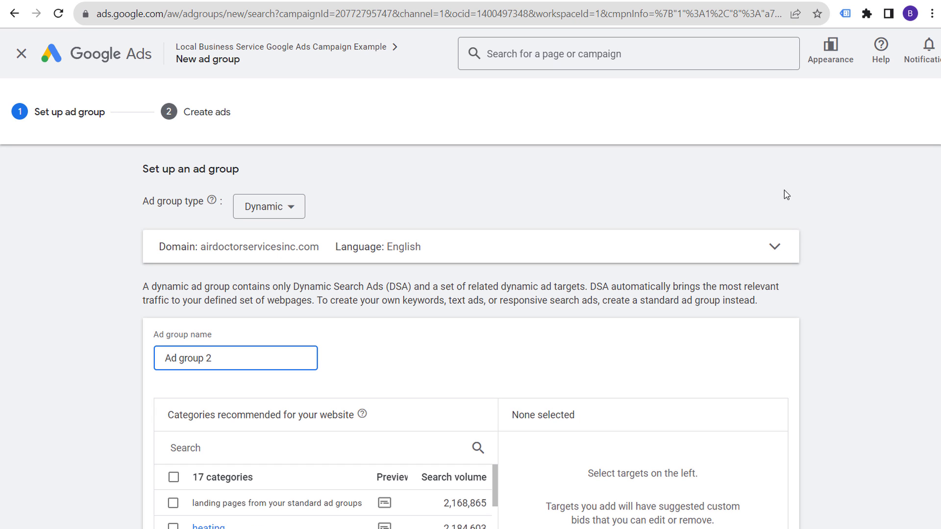
left_click(841, 219)
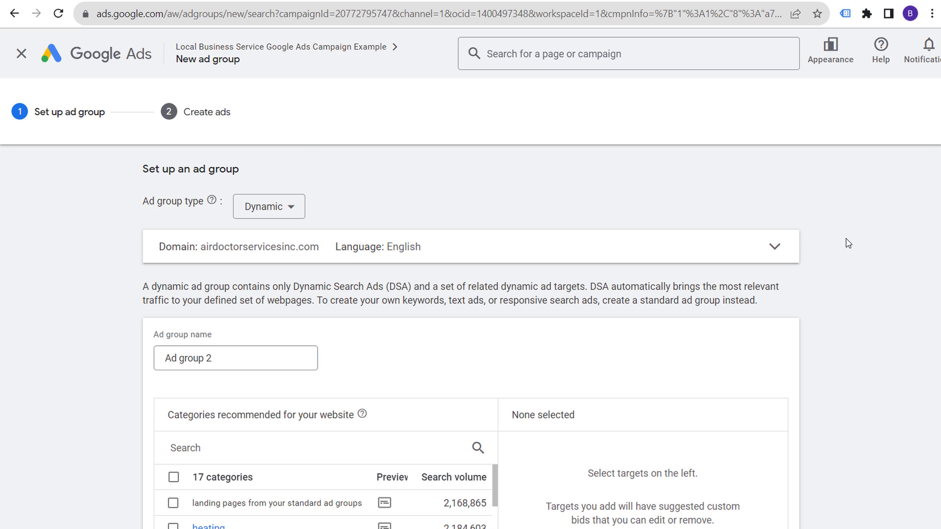
Examine the dynamic ad group's recommended categories and its website domain and language settings.
scroll(840, 220, "down", 3)
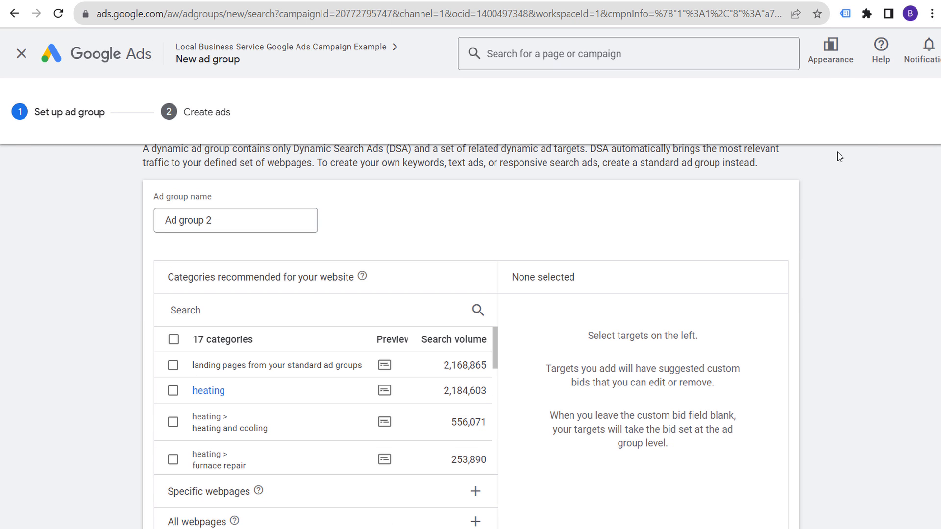
scroll(315, 198, "up", 3)
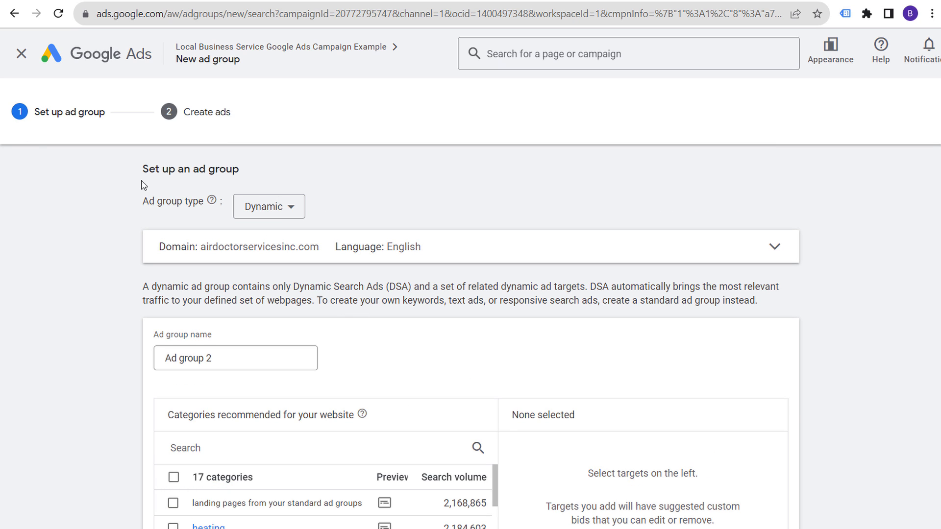
left_click(325, 247)
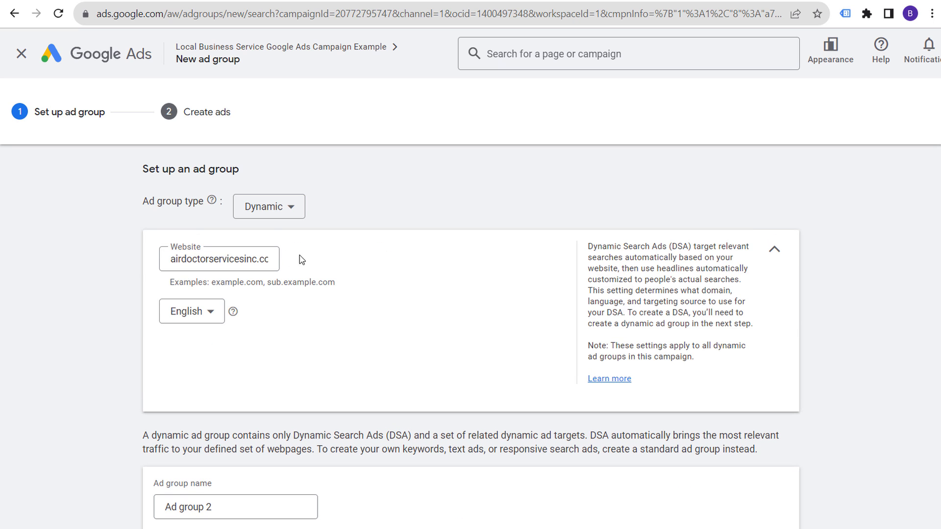
left_click_drag(201, 257, 314, 264)
left_click(267, 260)
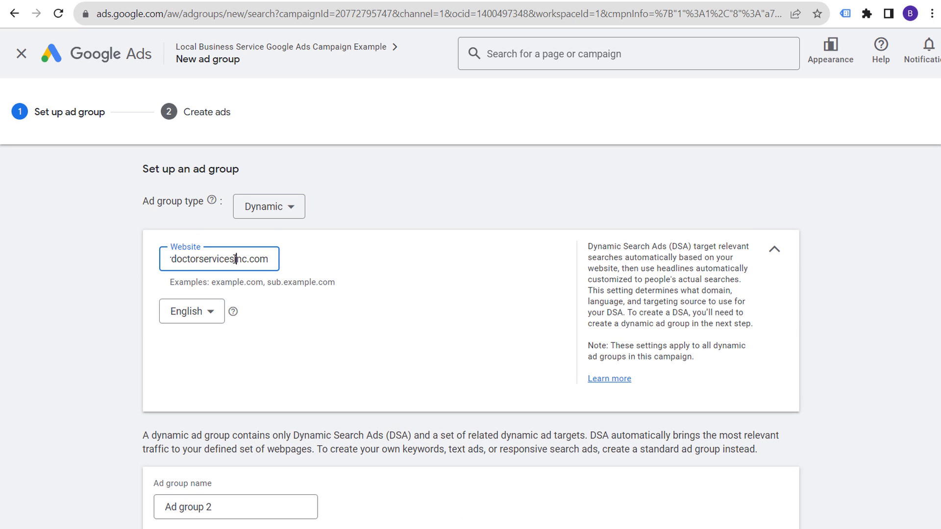
key("ctrl+a")
left_click(373, 292)
left_click(770, 250)
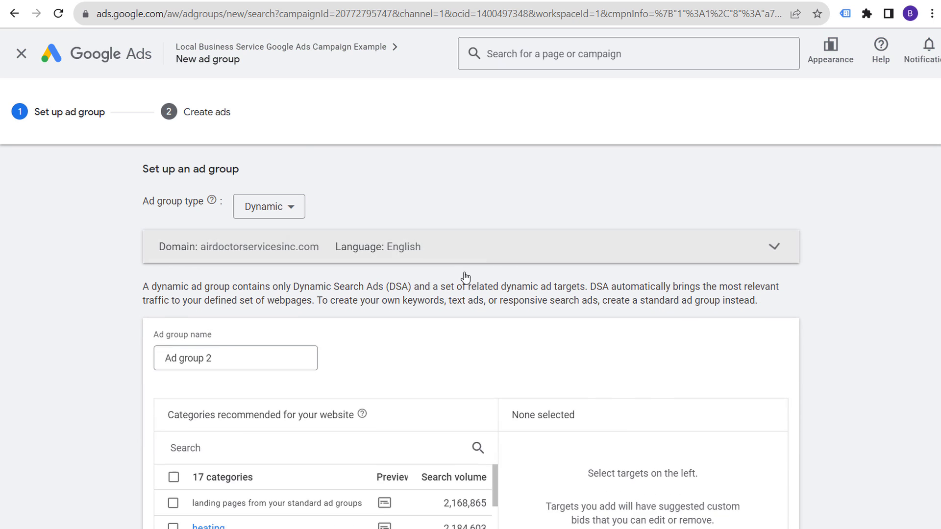
Preview the example ad for the heating category, checking its triggering search and landing page.
scroll(466, 292, "down", 3)
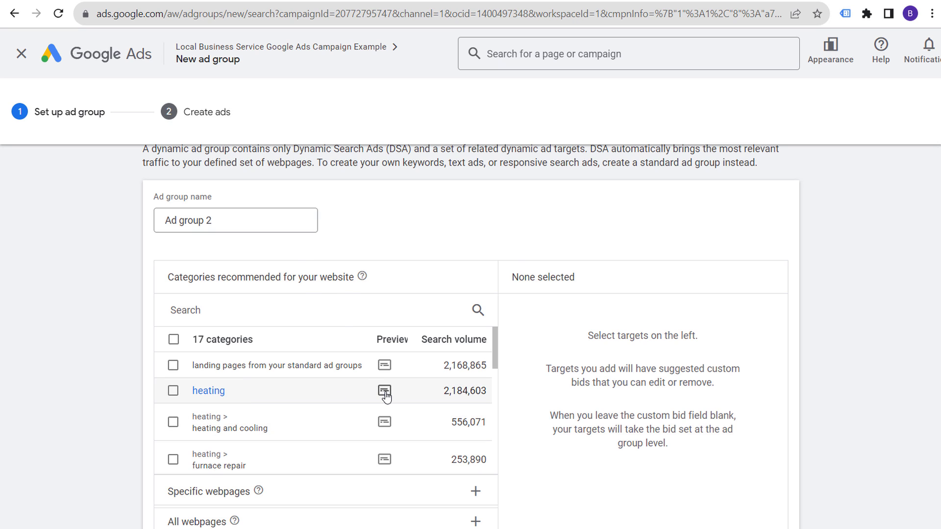
mouse_move(384, 390)
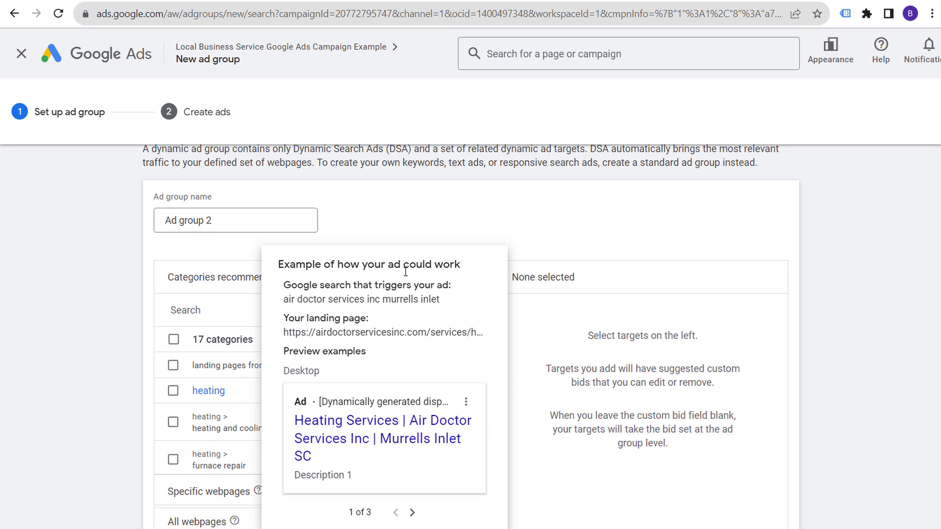
left_click_drag(452, 300, 356, 298)
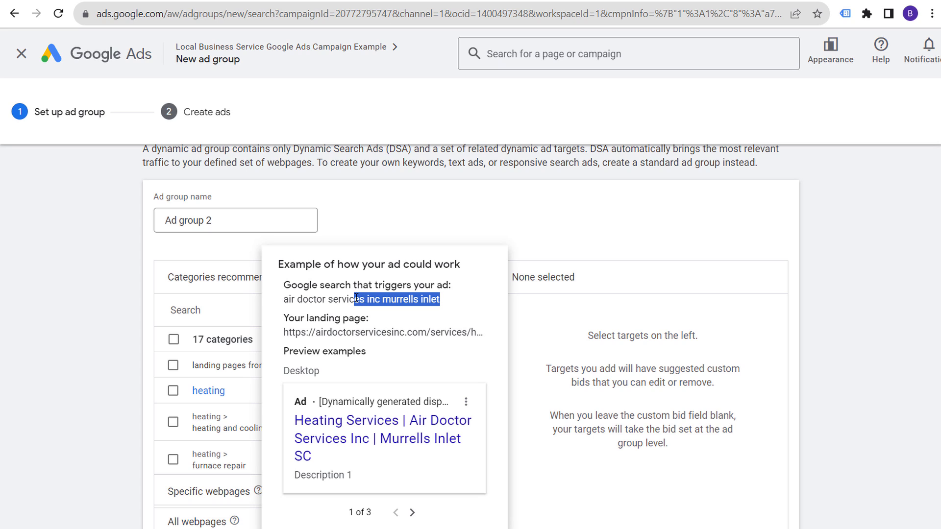
left_click(281, 335)
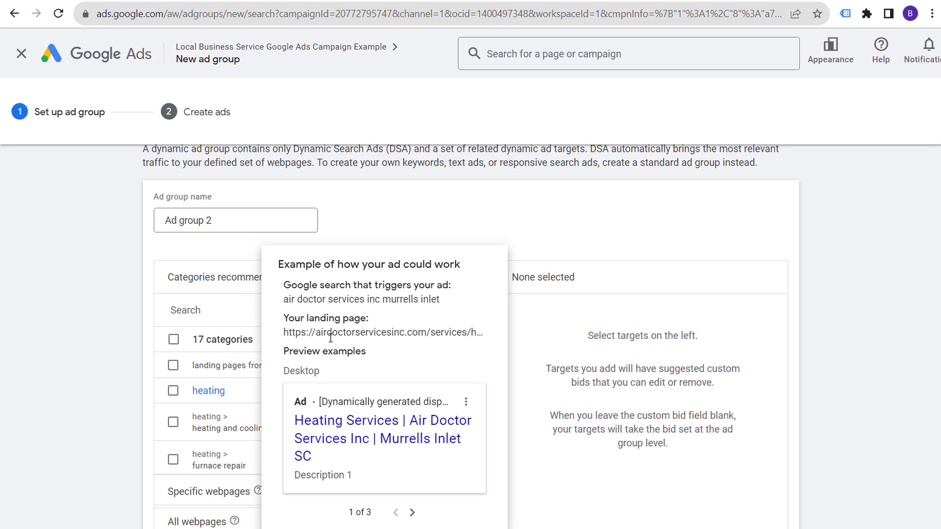
double_click(332, 337)
left_click(451, 339)
left_click(721, 273)
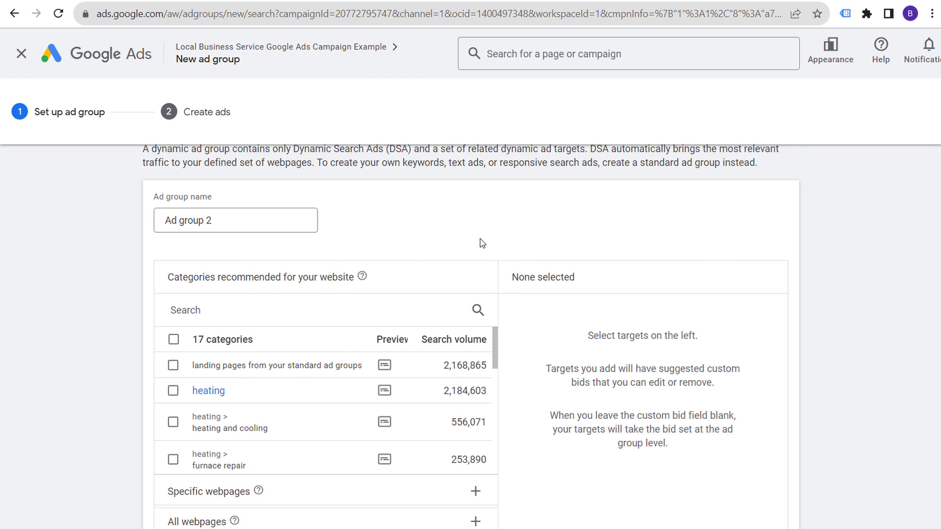
Start a new rule targeting specific webpages by exact URLs for the dynamic ad group.
scroll(557, 281, "down", 3)
left_click(475, 372)
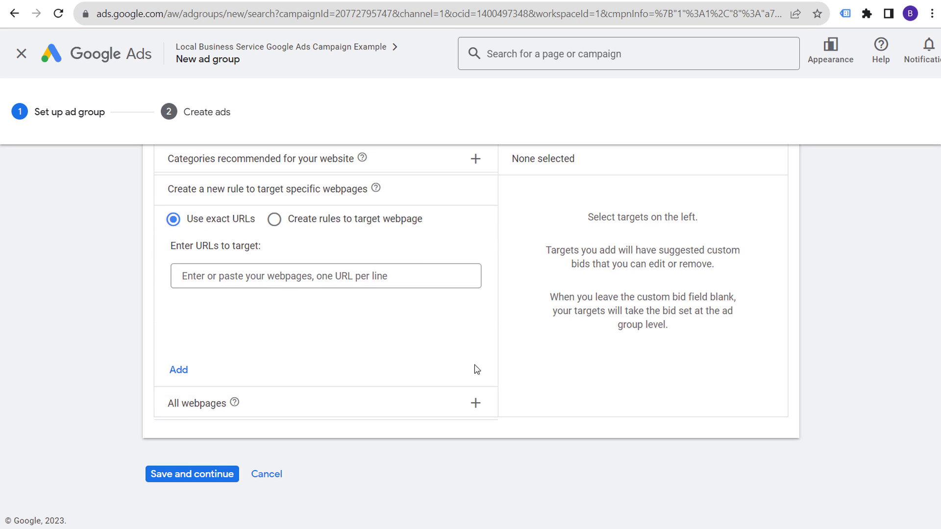
scroll(628, 298, "up", 3)
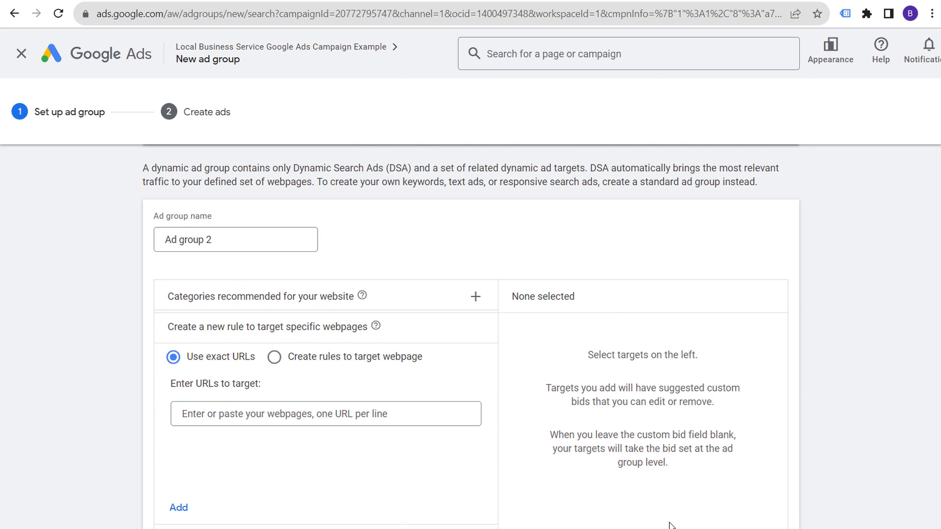
Switch to the Air Doctor Services website and copy the web address of the Commercial services page.
key("alt+Tab")
scroll(455, 199, "up", 7)
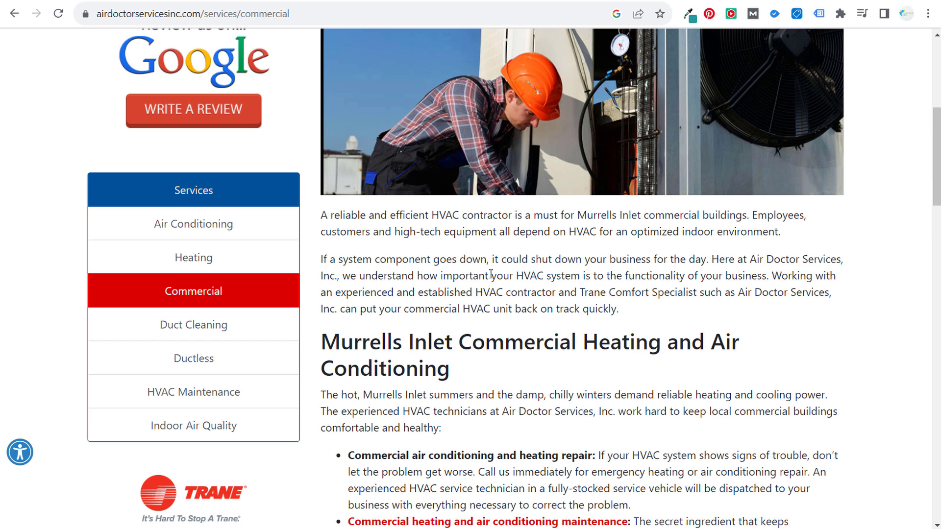
left_click(255, 6)
key("ctrl+c")
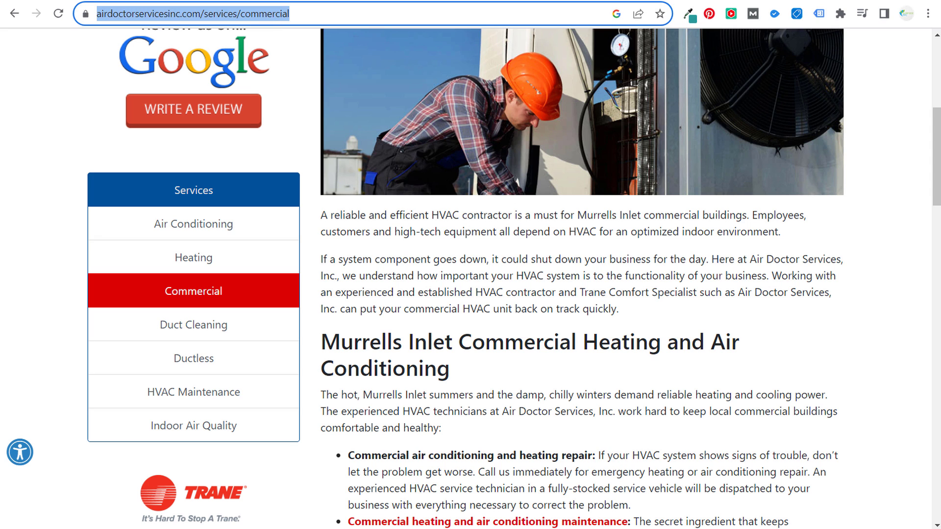
mouse_move(630, 528)
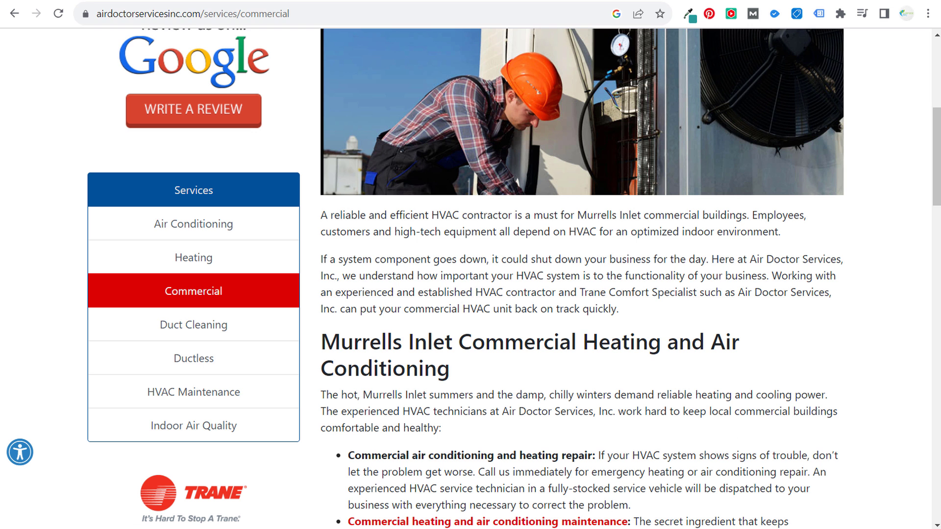
Examine the Commercial page's text on HVAC repair, maintenance, indoor air quality and installations.
scroll(420, 264, "down", 4)
left_click_drag(325, 188, 832, 372)
left_click(832, 372)
scroll(704, 443, "down", 1)
left_click_drag(698, 444, 346, 427)
left_click_drag(541, 277, 541, 265)
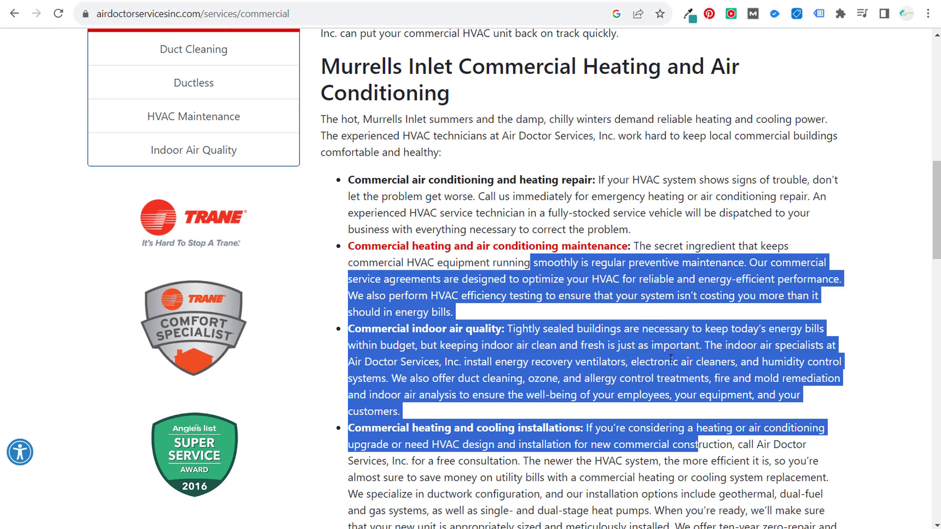
left_click(519, 420)
key("alt+Tab")
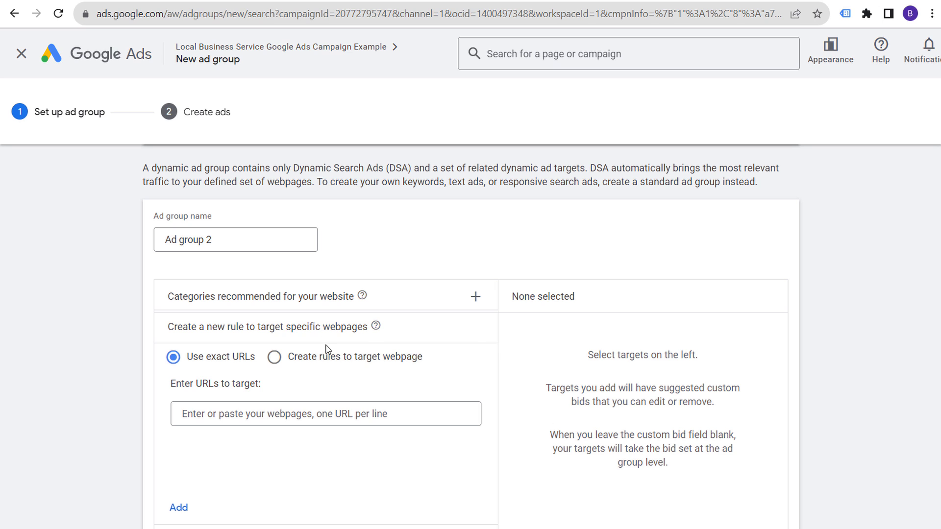
left_click(200, 417)
key("ctrl+v")
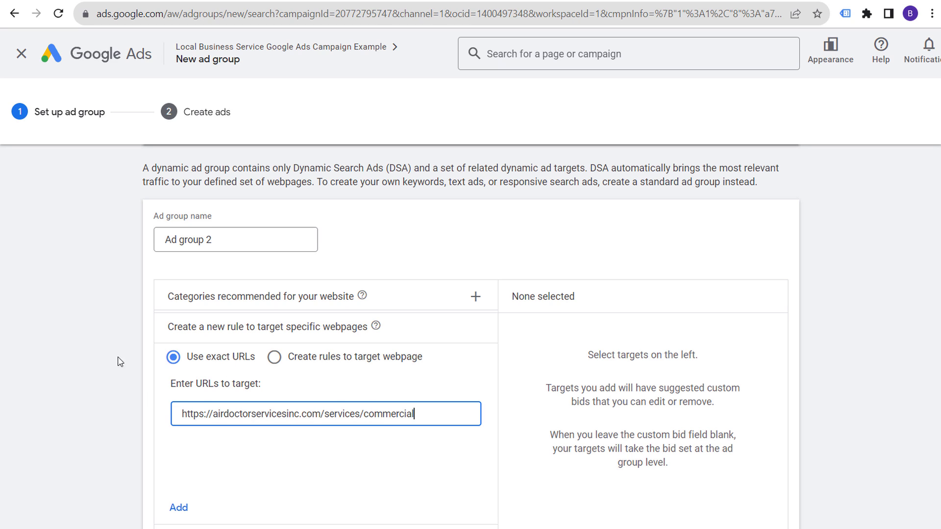
left_click(105, 351)
Rename the dynamic ad group as Commercial HVAC.
left_click(183, 241)
key("ctrl+a")
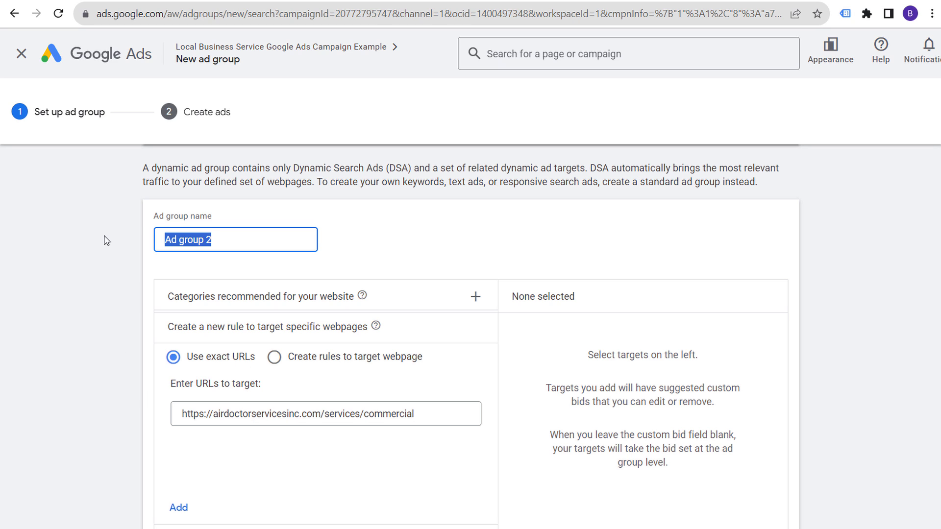
type("Commercial HVAC")
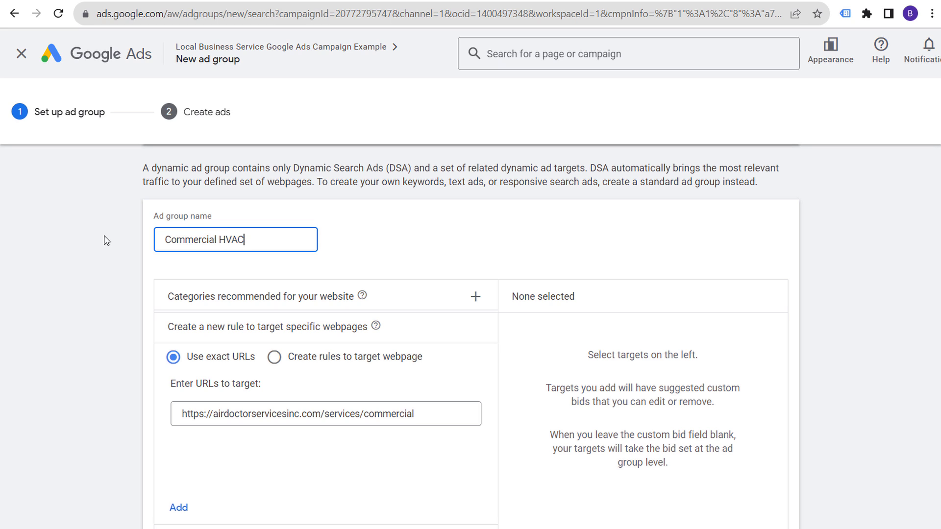
left_click(104, 240)
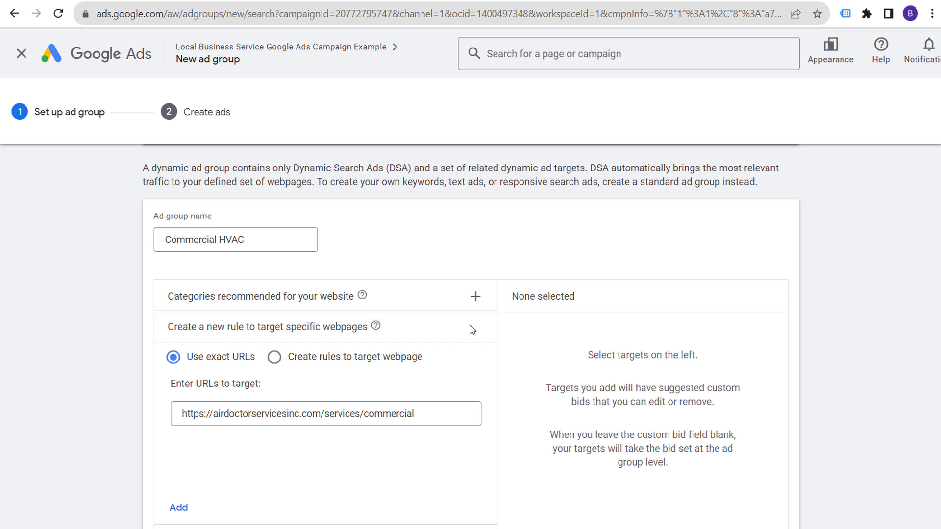
Add the entered Commercial page URL to the ad group's dynamic ad targets.
scroll(141, 395, "down", 2)
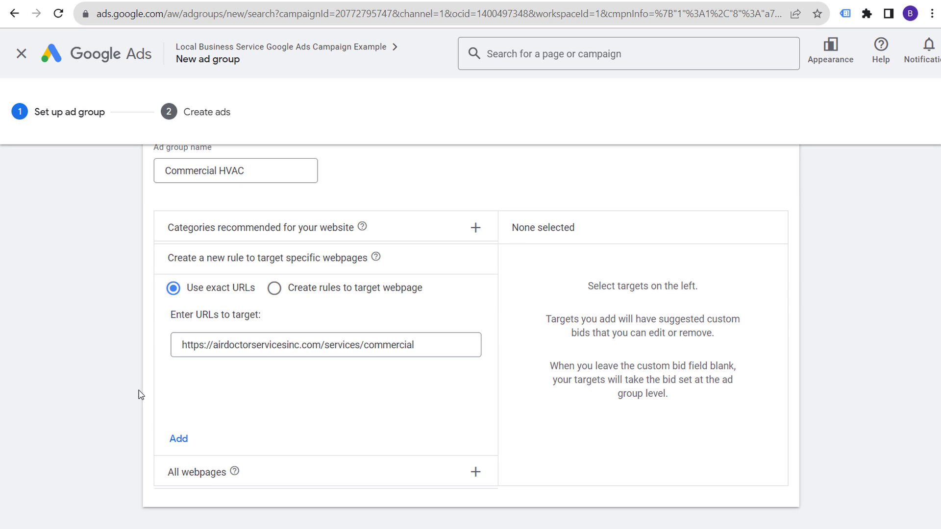
left_click(185, 440)
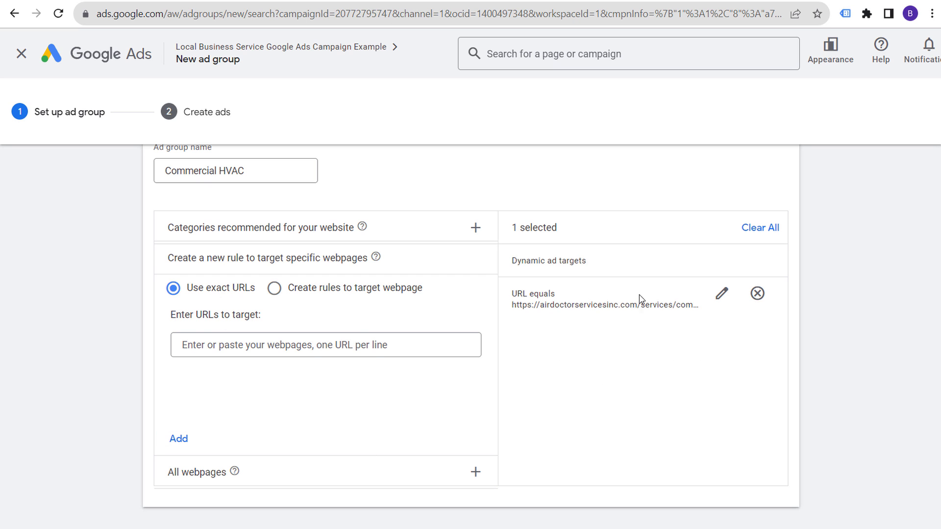
scroll(622, 368, "up", 2)
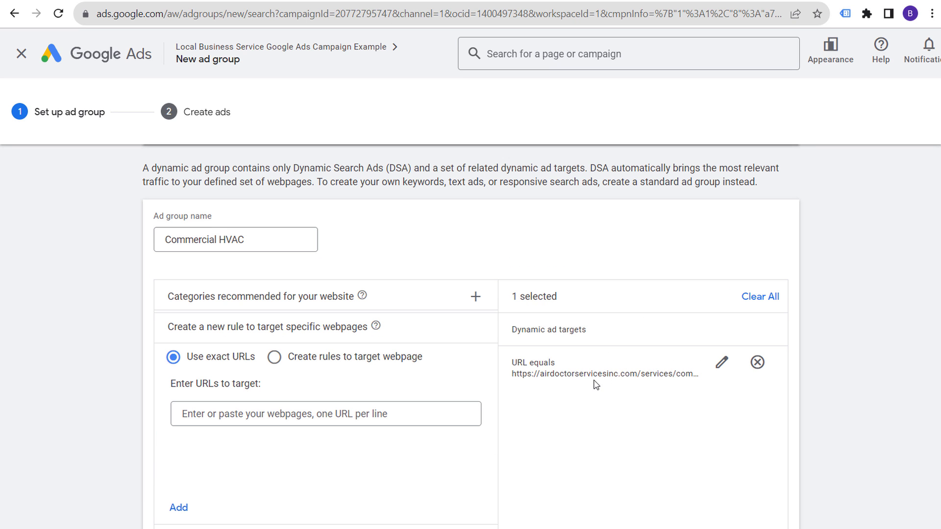
left_click_drag(511, 376, 639, 375)
left_click(657, 376)
Switch to the Air Doctor Services website and review the Commercial page's introduction and heading.
key("alt+Tab")
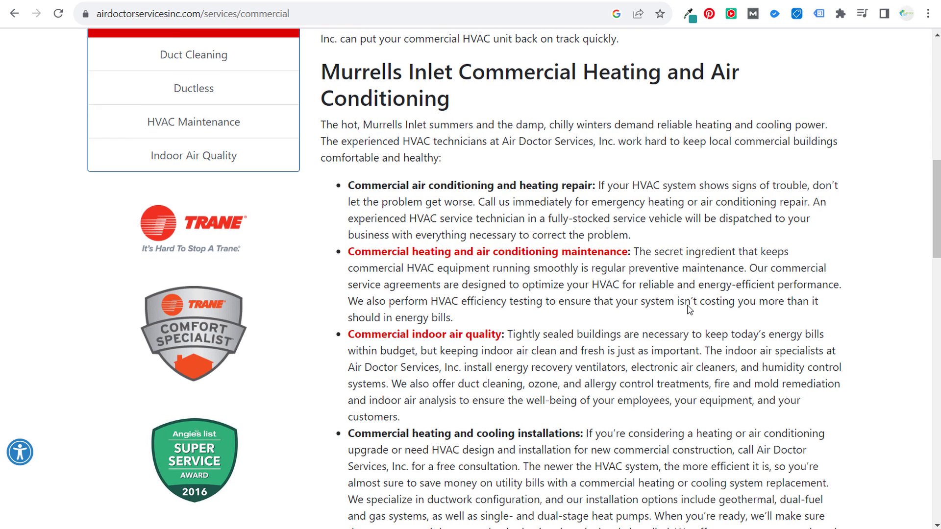
scroll(788, 153, "up", 3)
left_click_drag(467, 302, 320, 270)
left_click(358, 239)
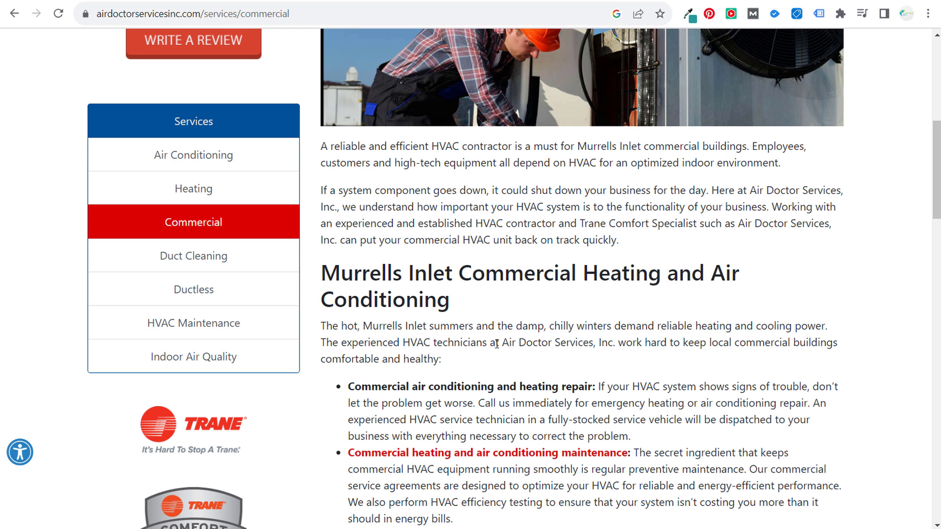
scroll(496, 344, "up", 3)
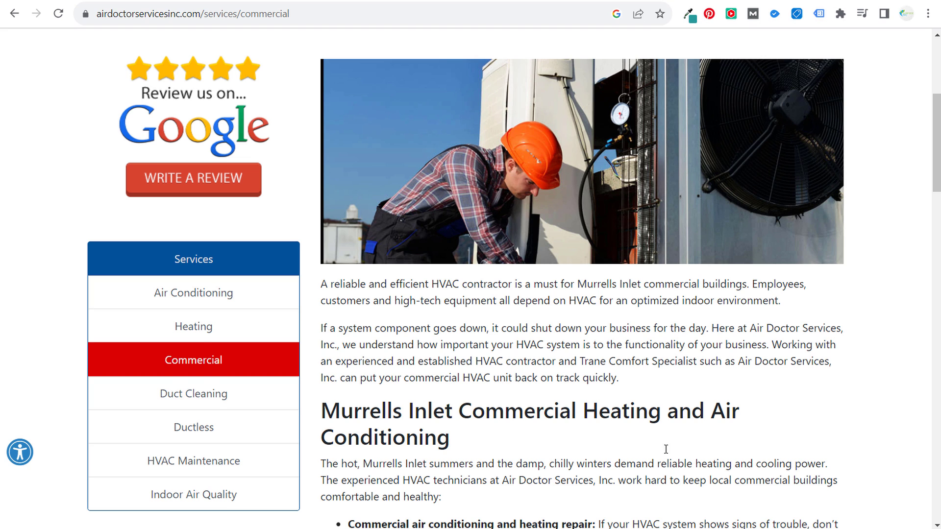
Return to Google Ads, save the Commercial HVAC ad group setup and continue to creating ads.
key("alt+Tab")
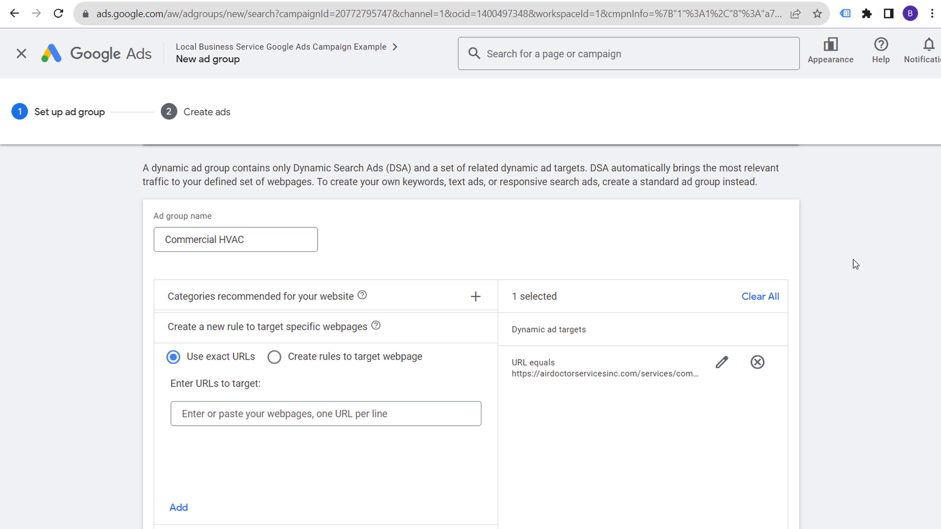
scroll(856, 263, "down", 3)
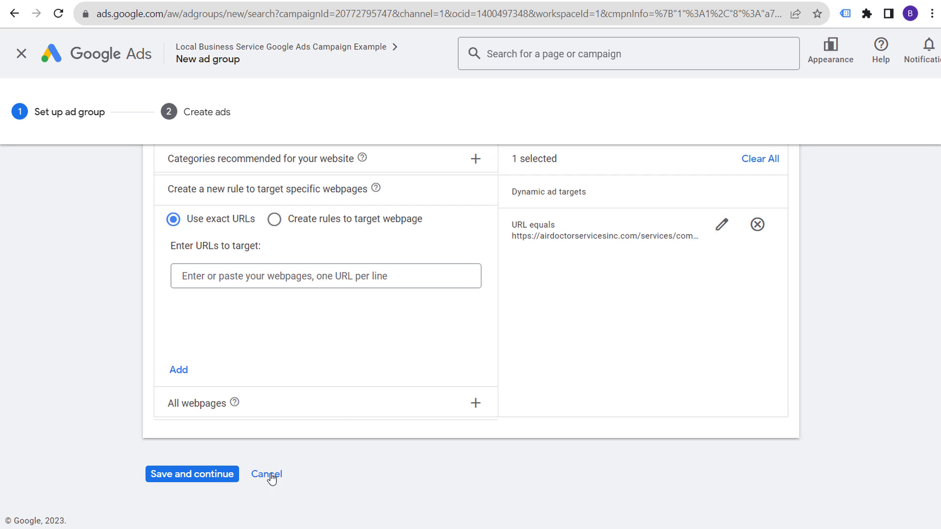
left_click(182, 474)
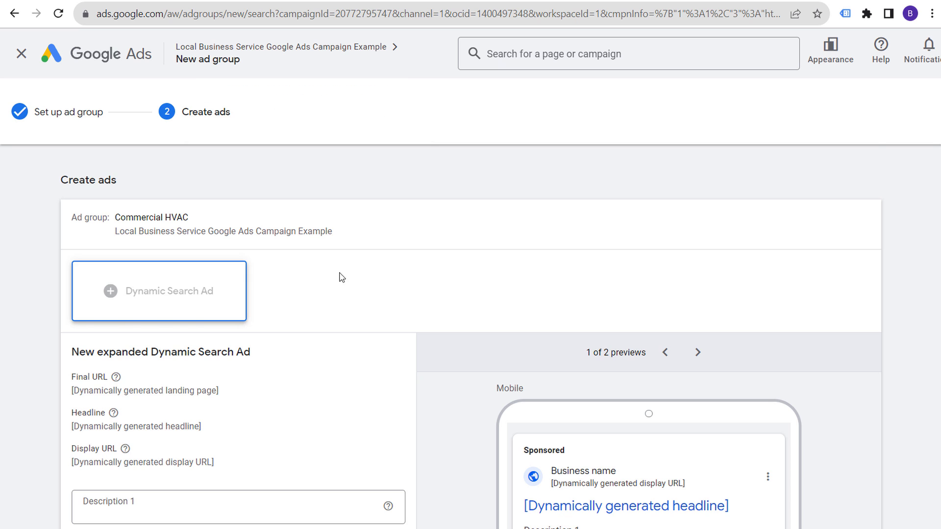
Fill Description 1 with "A reliable and efficient HVAC contractor is a must for Murrells Inlet commercial buildings", copied from the Commercial page.
scroll(402, 230, "down", 3)
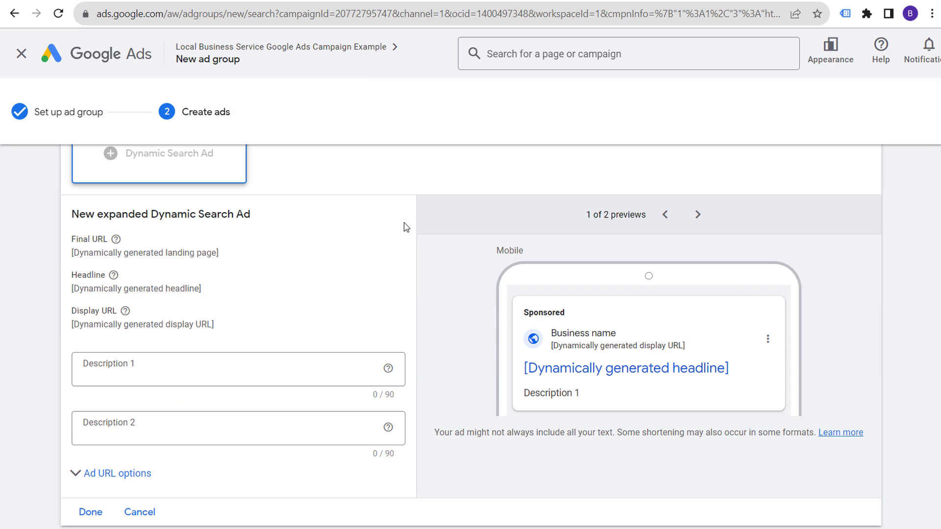
left_click(136, 373)
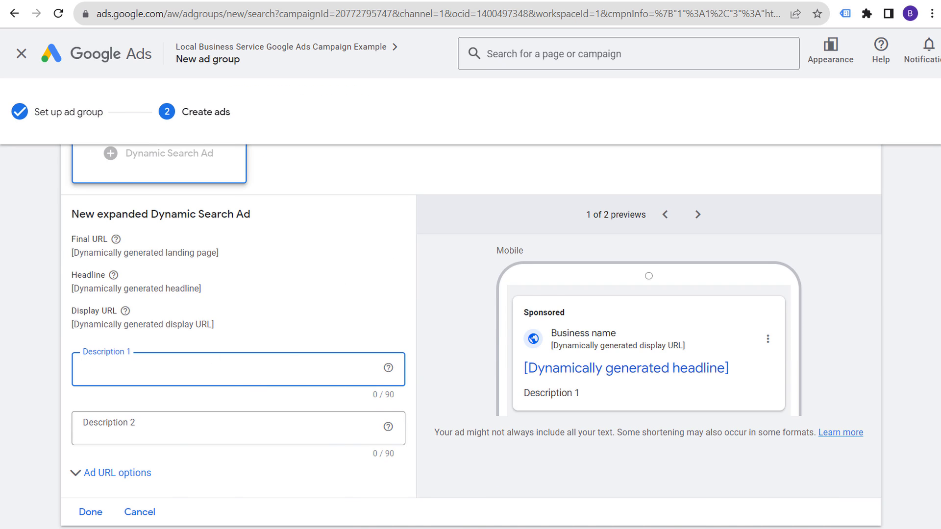
key("alt+Tab")
left_click_drag(321, 285, 745, 284)
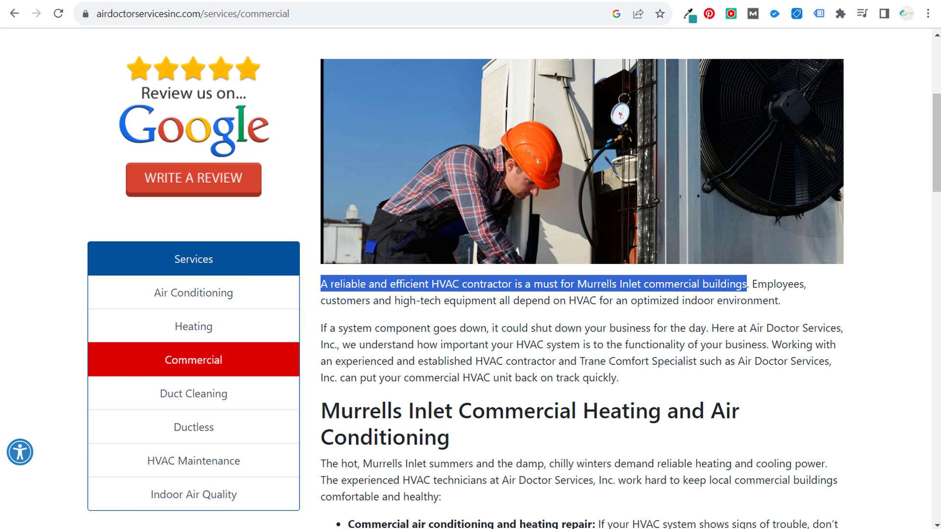
key("ctrl+c")
key("alt+Tab")
key("ctrl+v")
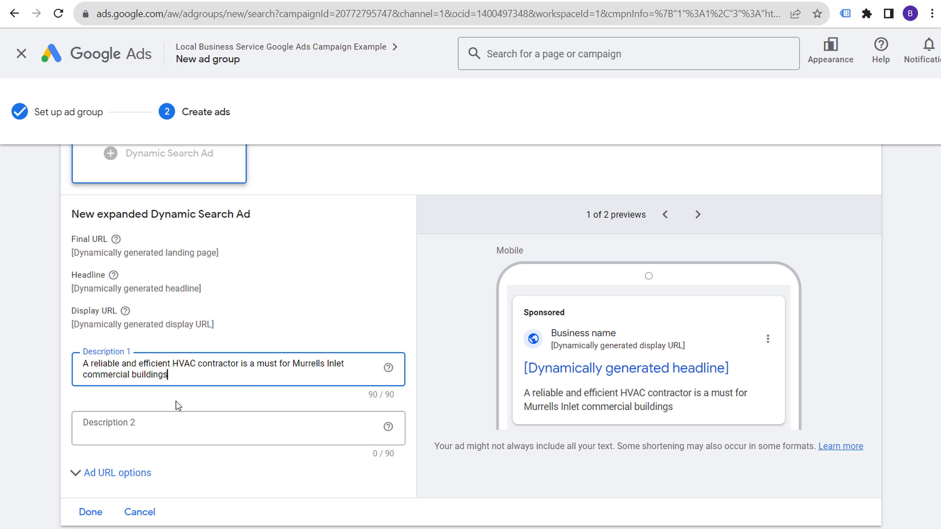
Fill Description 2 with "If a system component goes down, it could shut down your business for the day", copied from the Commercial page.
left_click(190, 429)
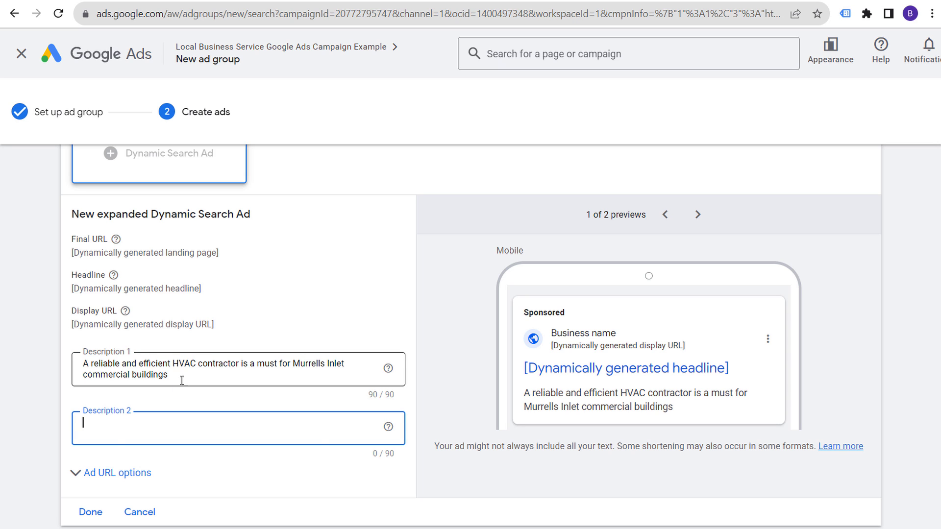
mouse_move(189, 377)
left_mouse_down()
mouse_move(46, 367)
mouse_move(204, 378)
left_mouse_up()
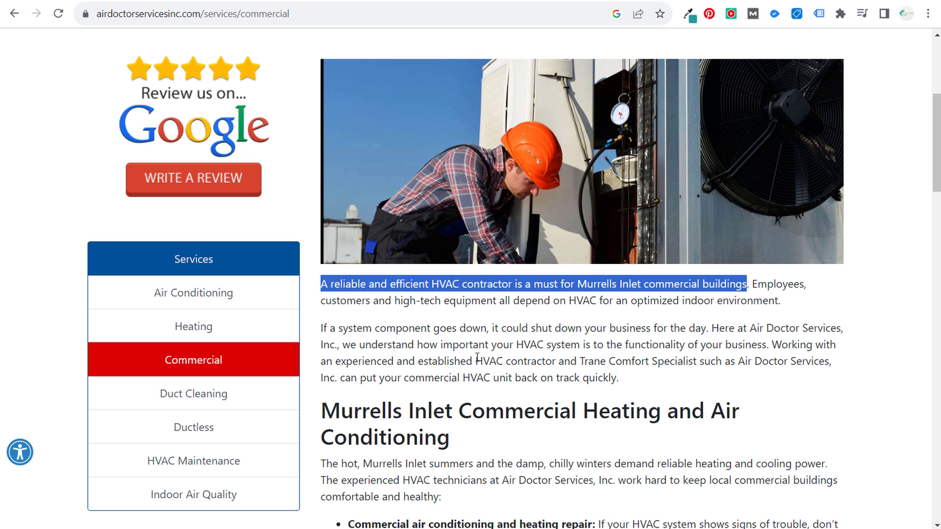
left_click(477, 357)
left_click_drag(321, 328, 702, 331)
key("ctrl+c")
key("alt+Tab")
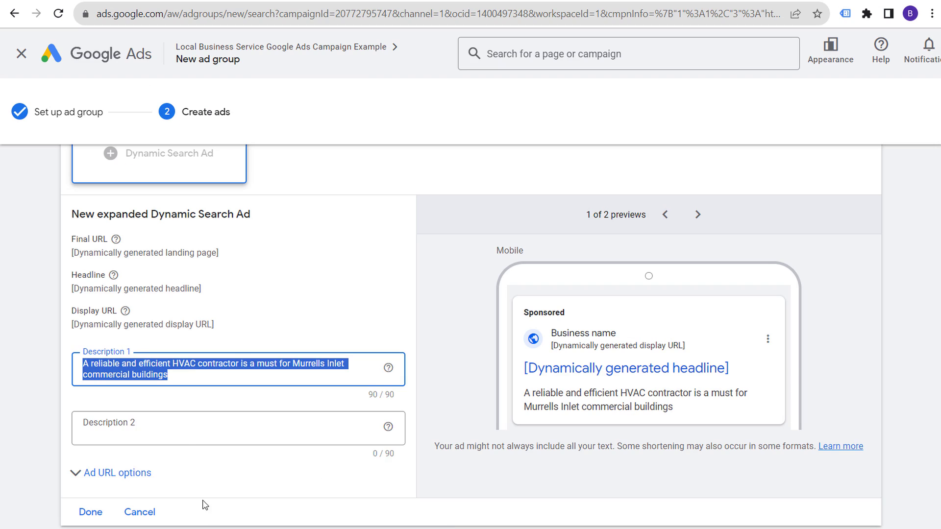
left_click(180, 435)
key("ctrl+v")
left_click_drag(126, 444, 81, 382)
left_click(108, 429)
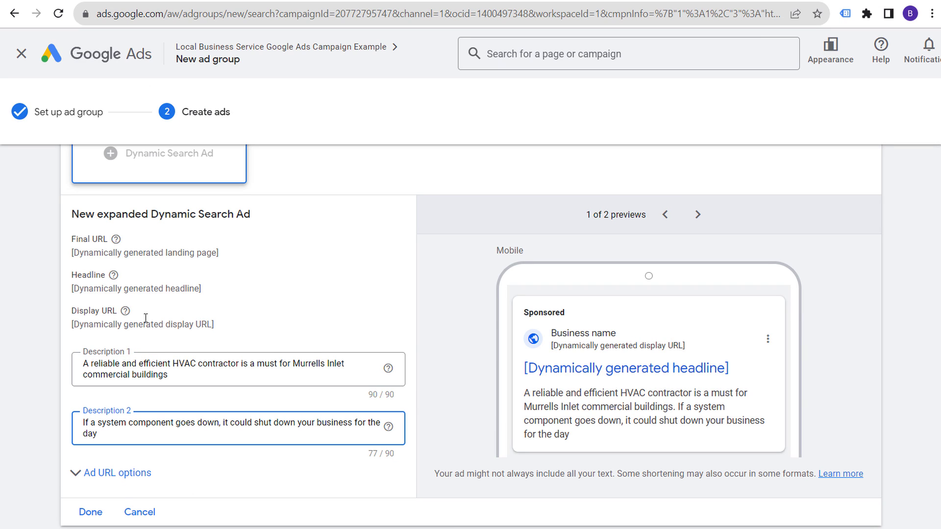
Review the Commercial page's main heading and service list on the website as source material for the dynamic headline.
scroll(305, 267, "up", 3)
key("alt+Tab")
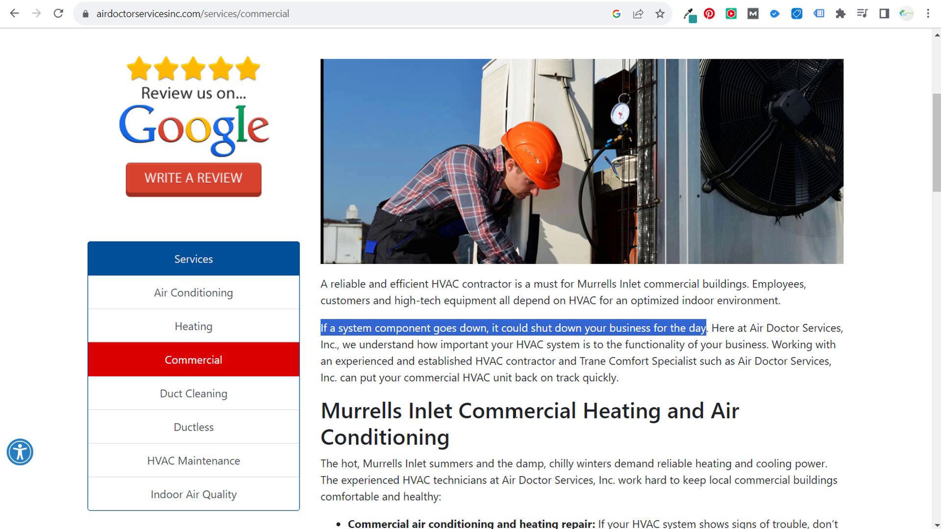
left_click_drag(372, 410, 506, 410)
left_click(556, 410)
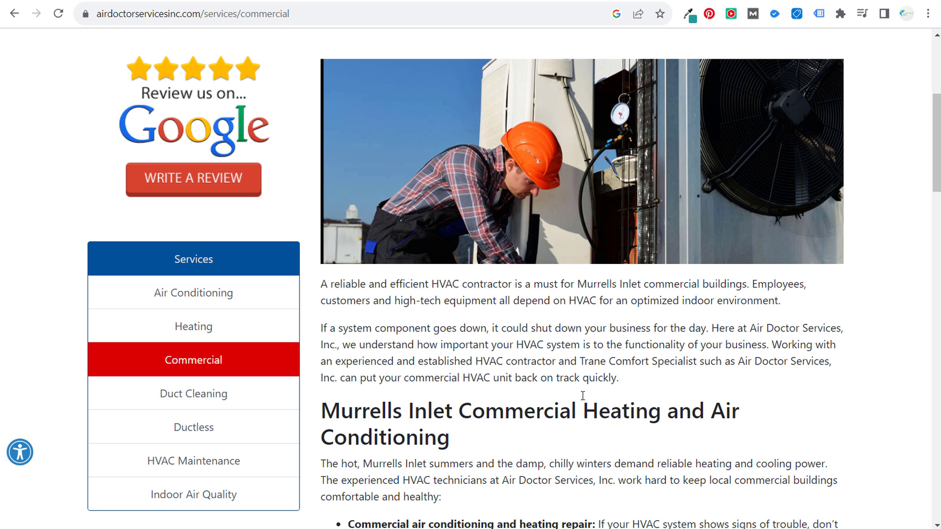
scroll(649, 361, "down", 5)
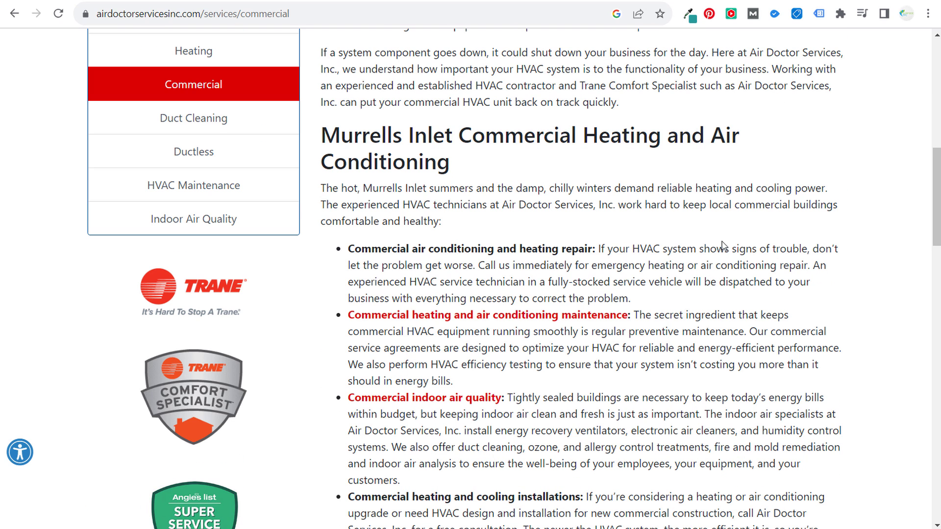
left_click_drag(361, 248, 583, 251)
left_click(668, 281)
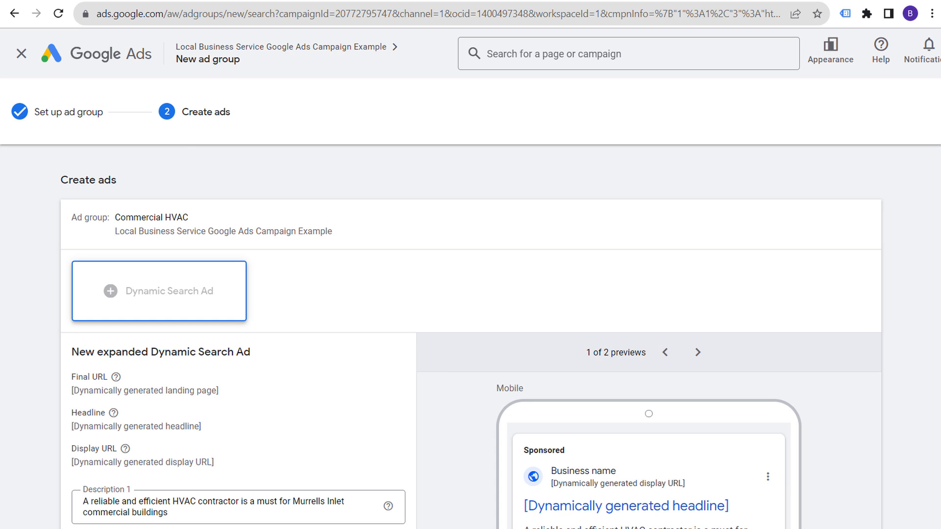
Finish the Dynamic Search Ad in Google Ads and save the Commercial HVAC ad group.
scroll(448, 375, "down", 3)
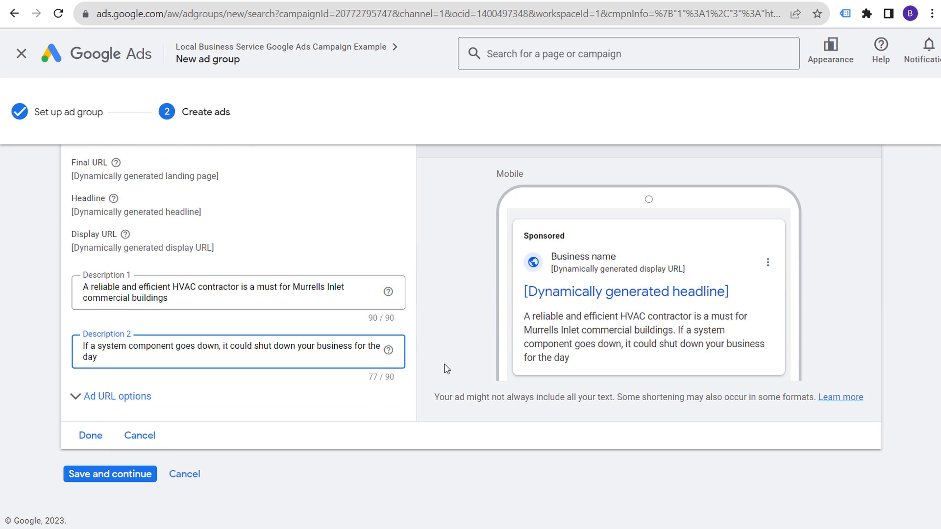
left_click(102, 440)
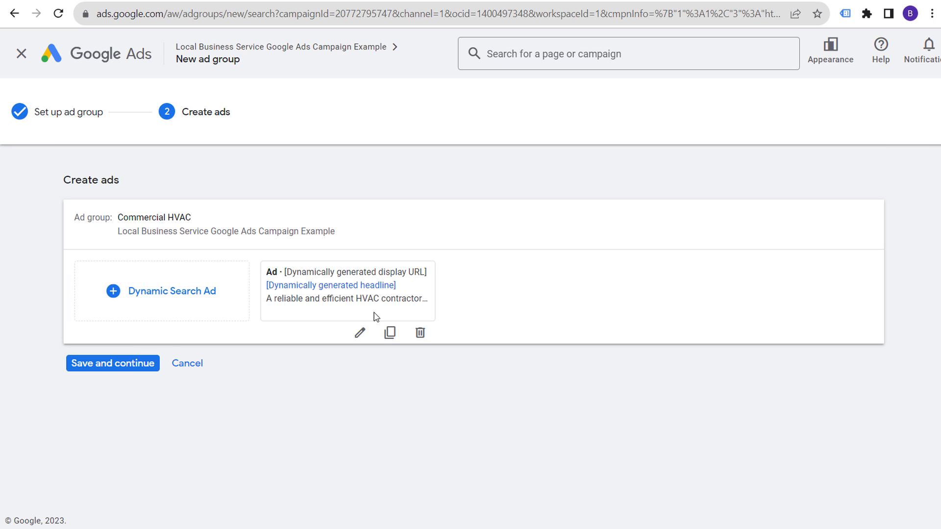
left_click(110, 368)
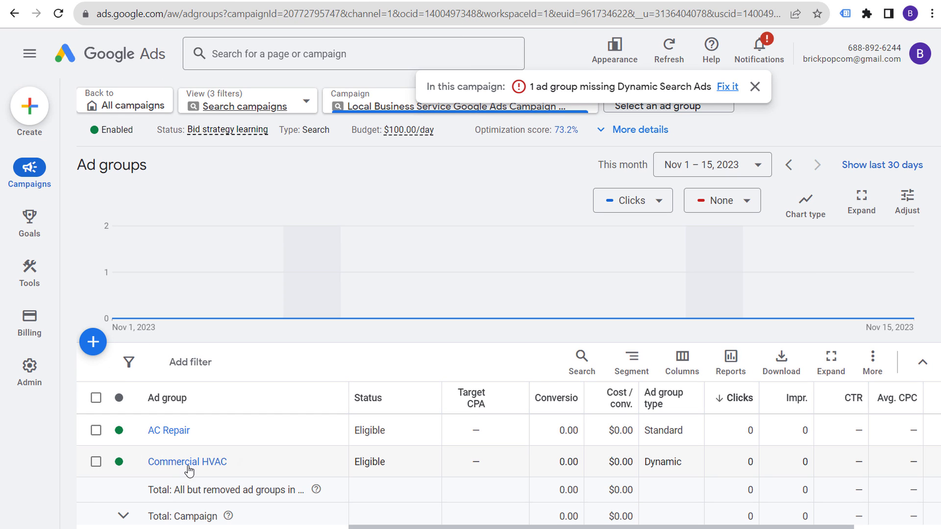
Open the Commercial HVAC ad group's targets and ads, and check the targeted Commercial page on the website.
left_click(189, 463)
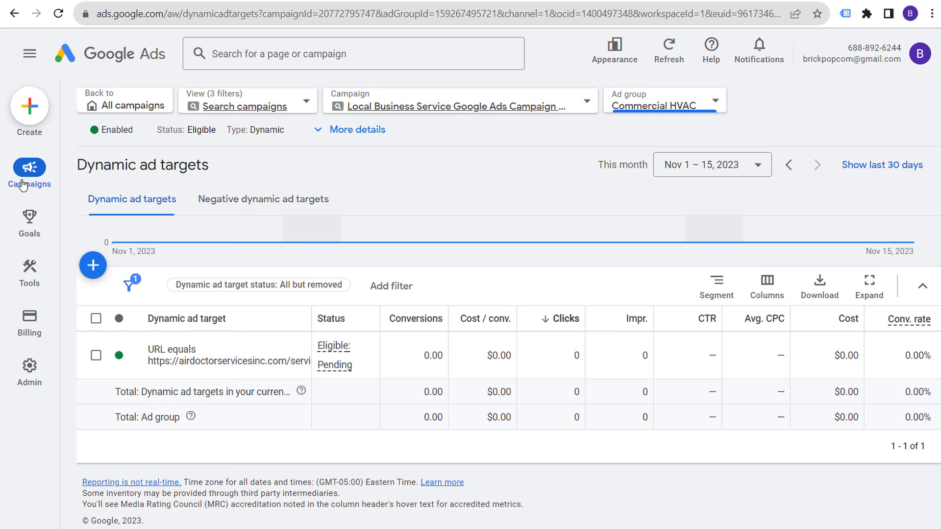
mouse_move(42, 177)
left_click(102, 247)
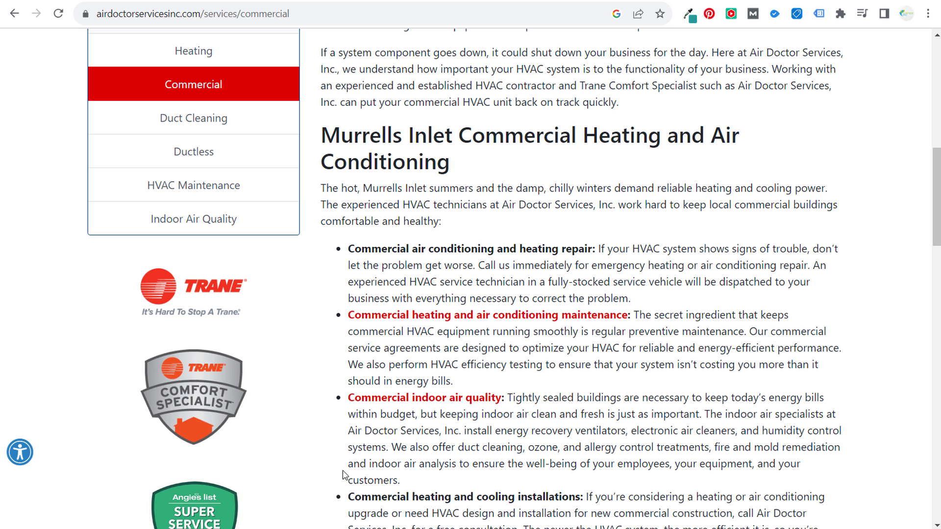
scroll(550, 262, "up", 3)
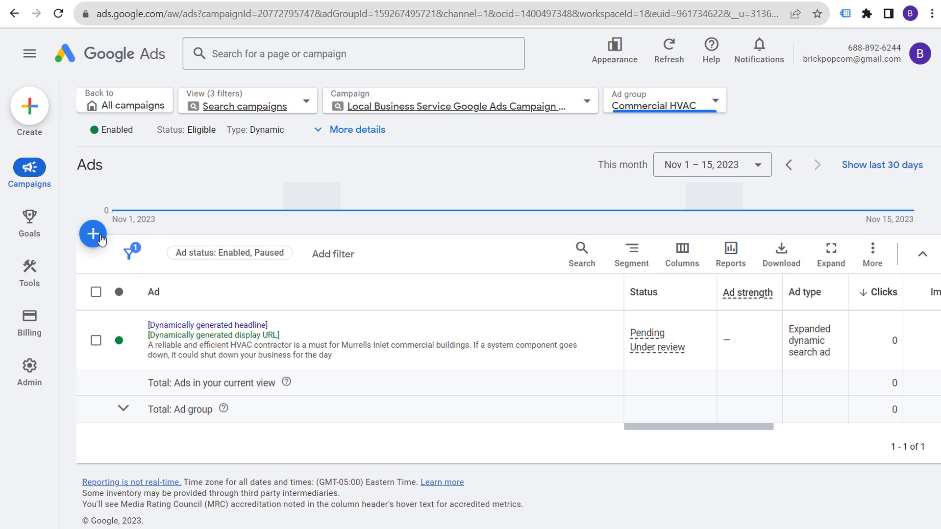
left_click(100, 239)
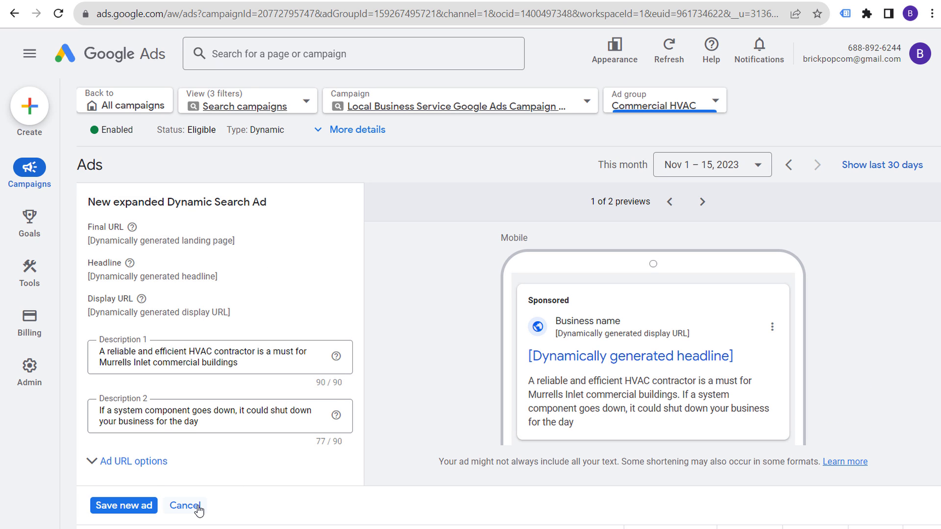
triple_click(248, 363)
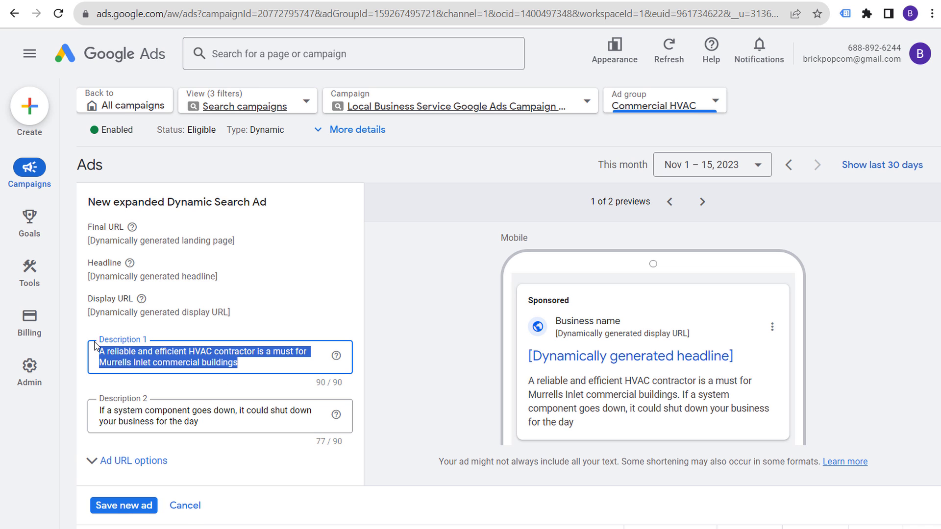
left_click(194, 505)
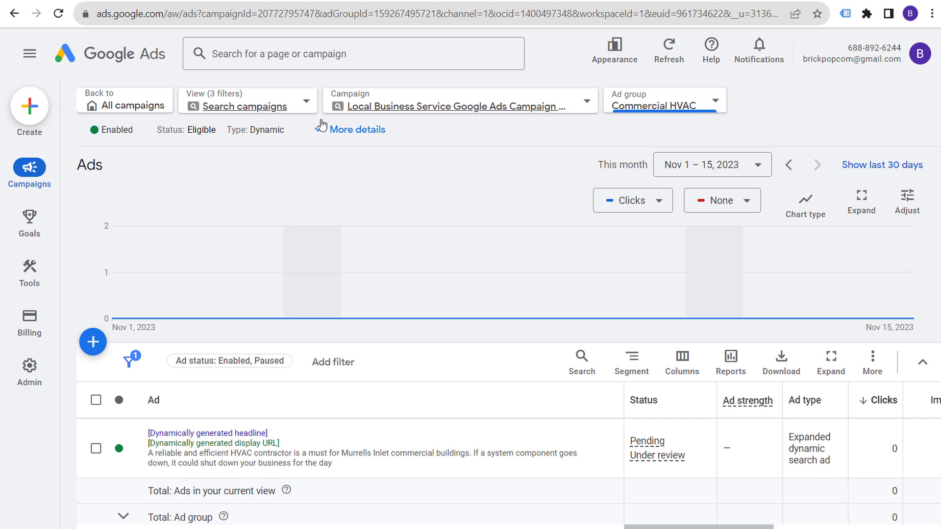
Open the Commercial HVAC ad group's assets and review the sitelink and call assets listed for it.
mouse_move(25, 171)
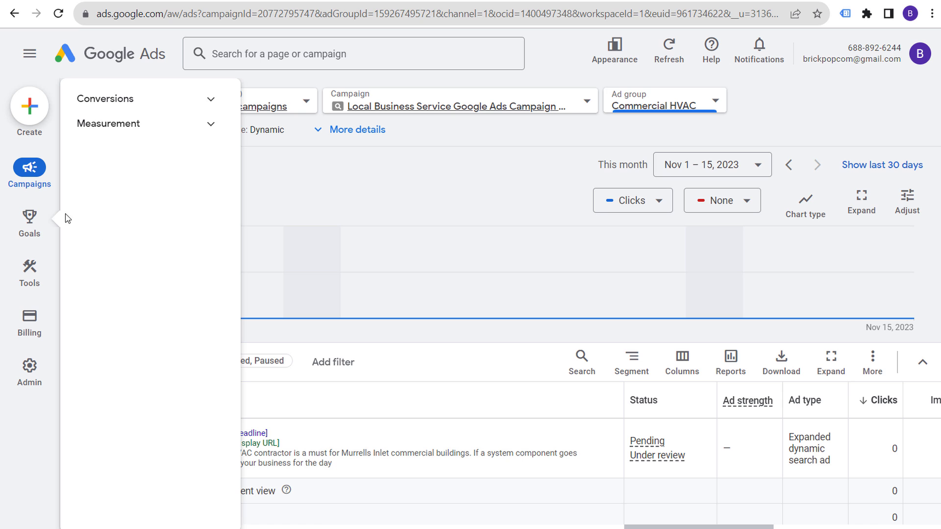
left_click(132, 272)
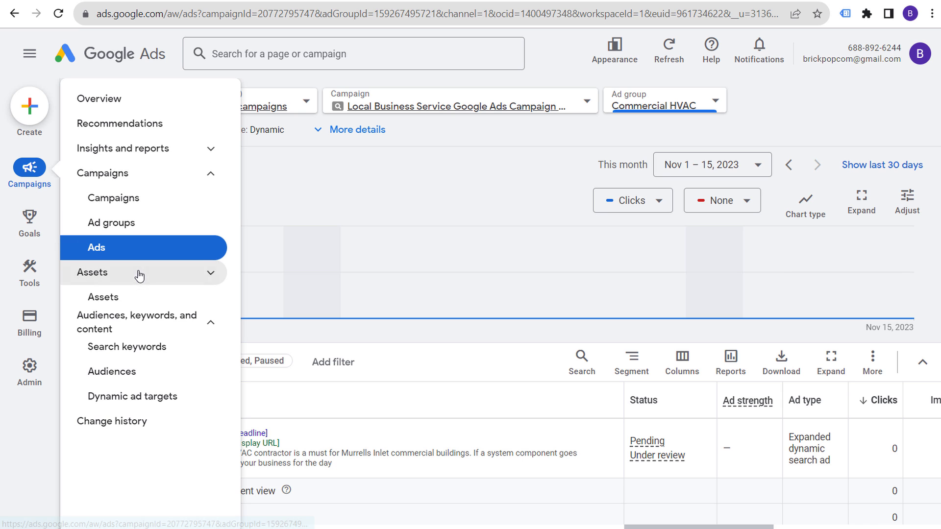
left_click(147, 304)
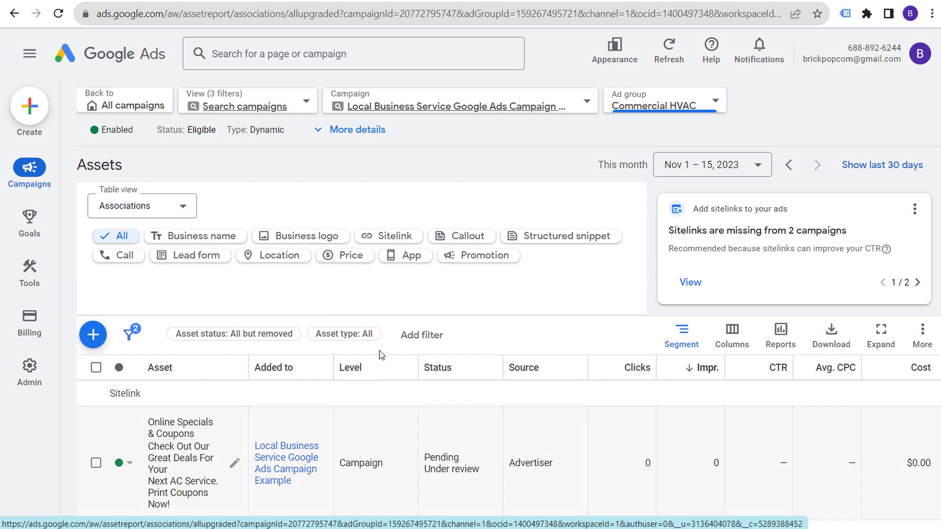
scroll(380, 363, "down", 3)
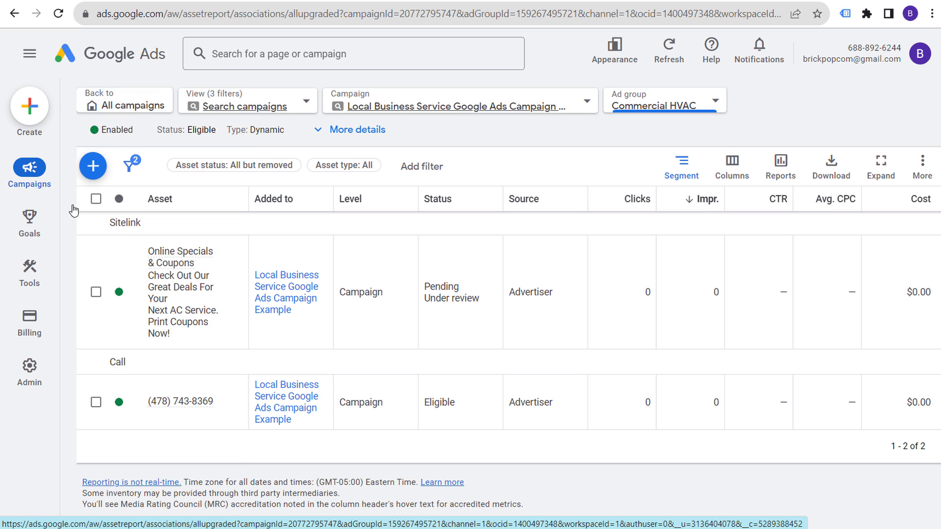
scroll(514, 279, "up", 3)
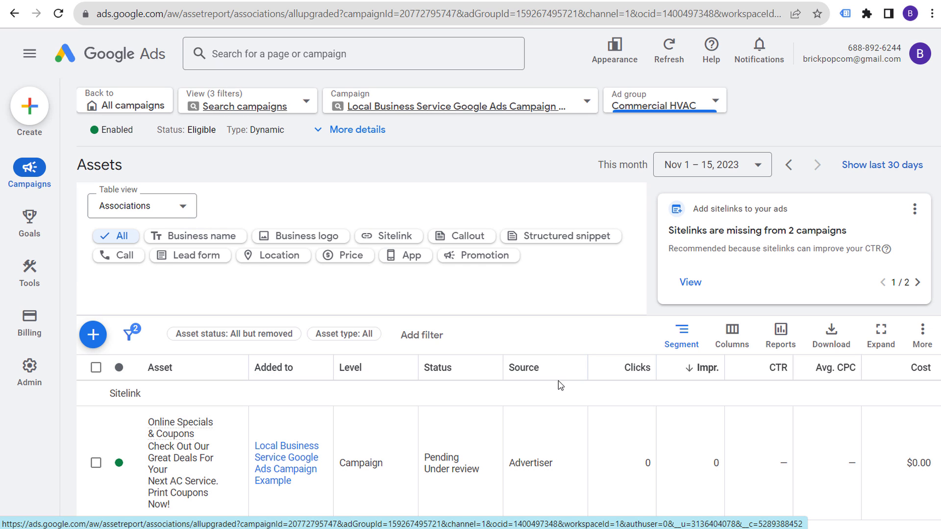
left_click(472, 242)
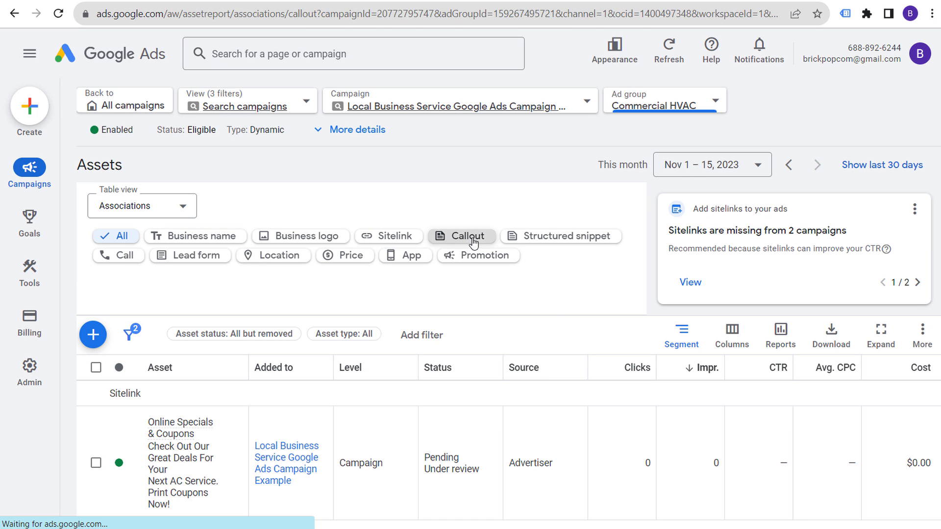
left_click(96, 337)
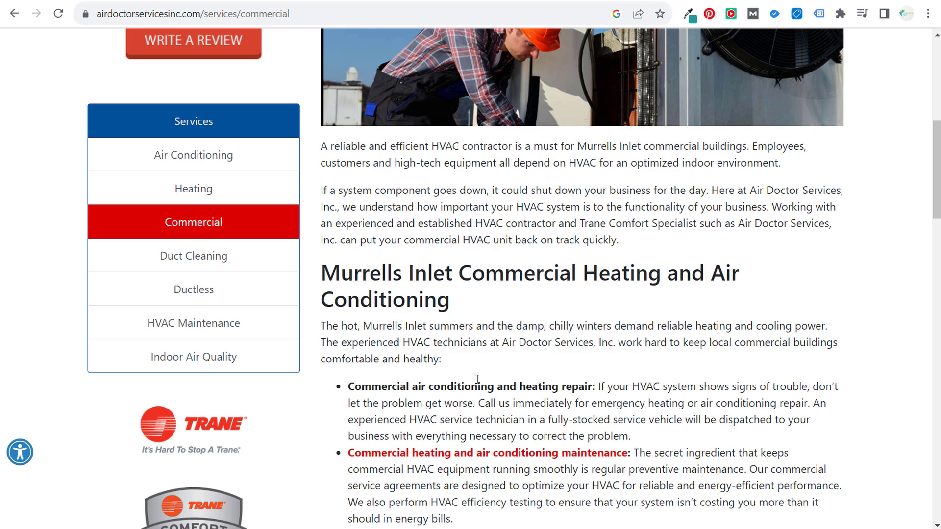
scroll(477, 378, "down", 1)
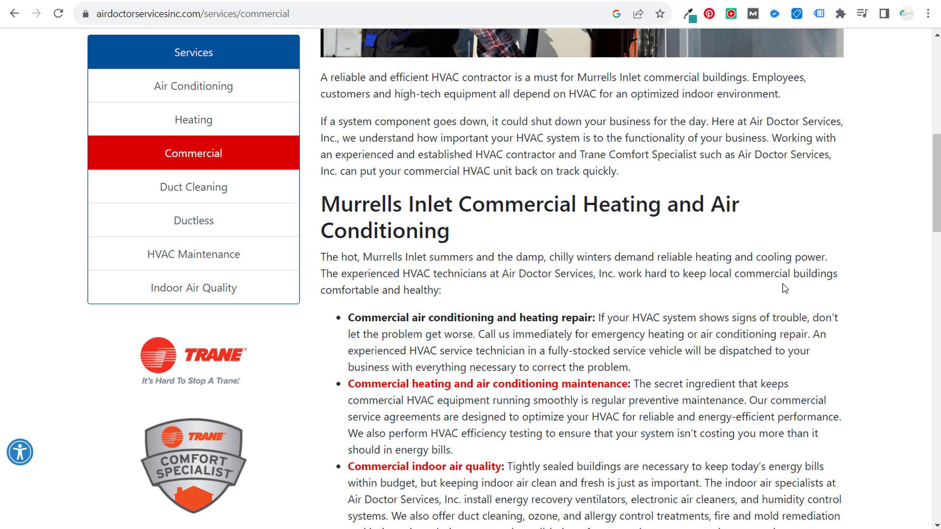
scroll(723, 309, "down", 3)
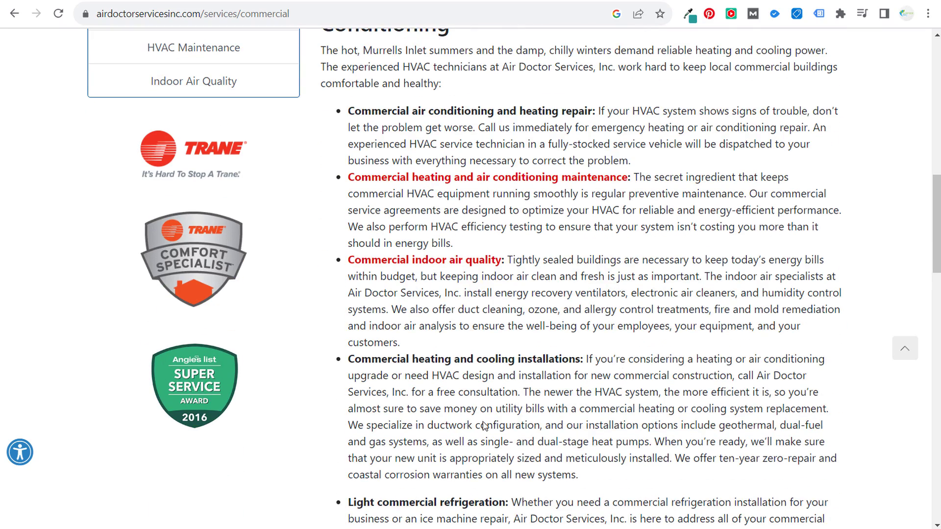
scroll(469, 426, "down", 2)
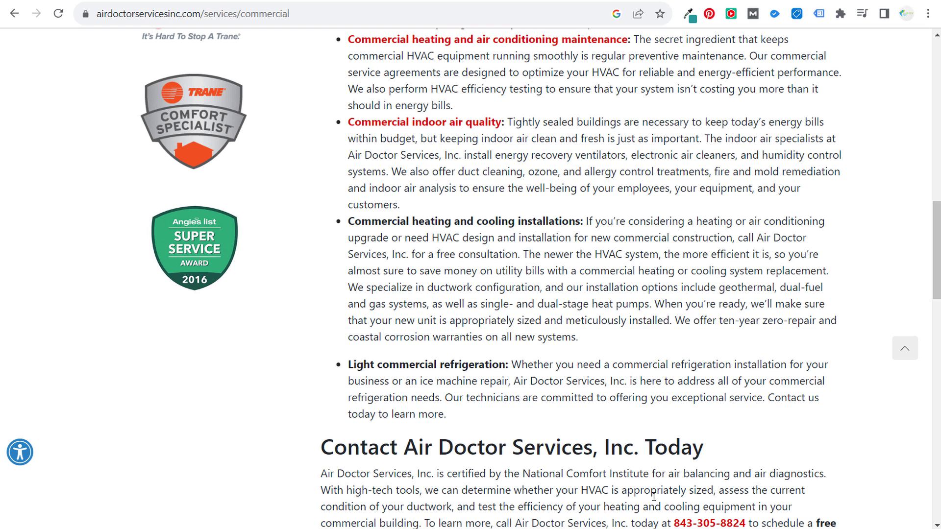
key("alt+Tab")
scroll(311, 357, "down", 1)
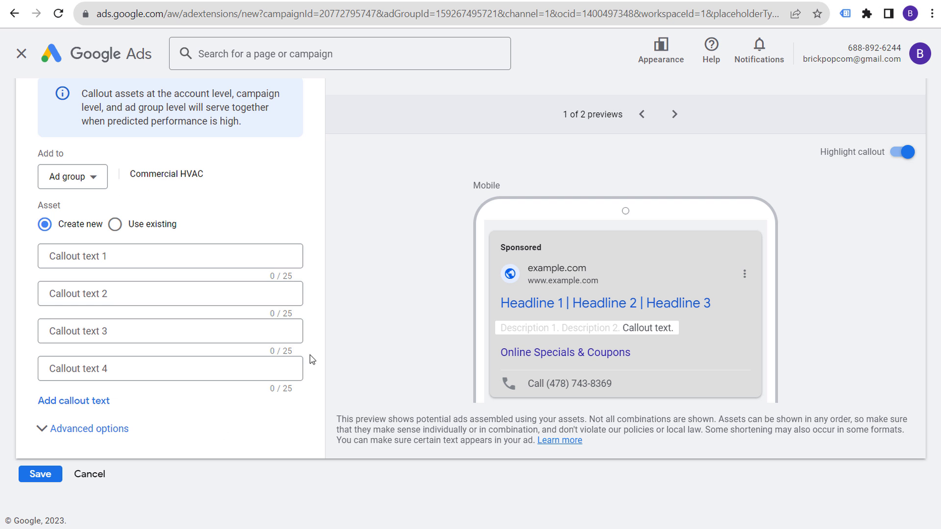
left_click(89, 473)
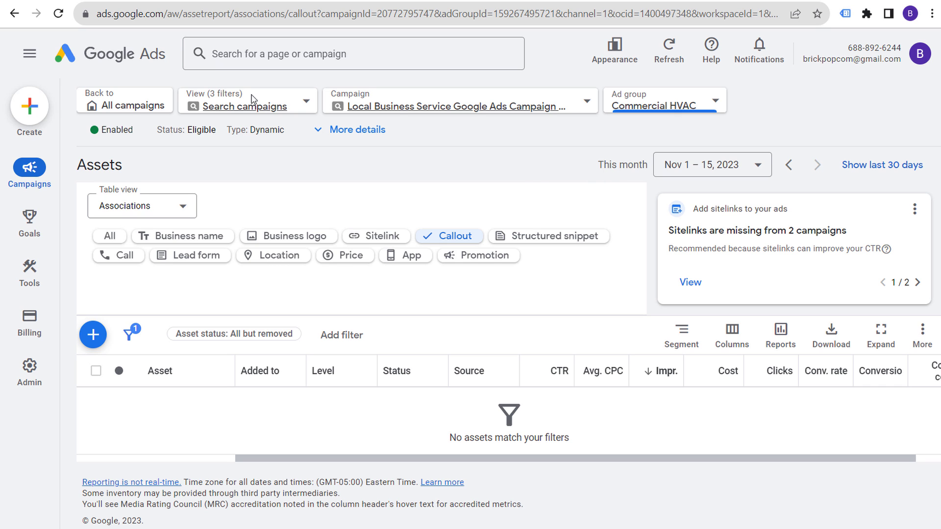
Return to the Local Business Service campaign's ad groups and start a new standard ad group.
left_click(468, 111)
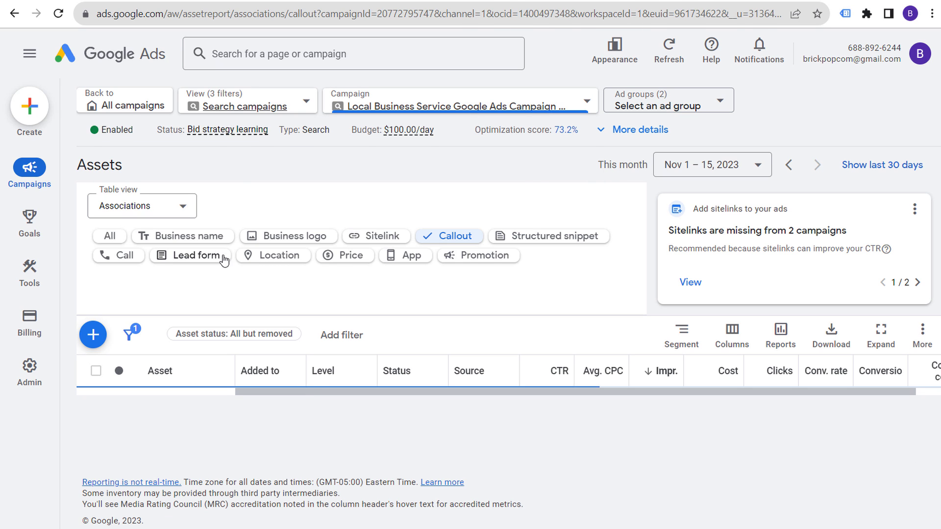
mouse_move(29, 168)
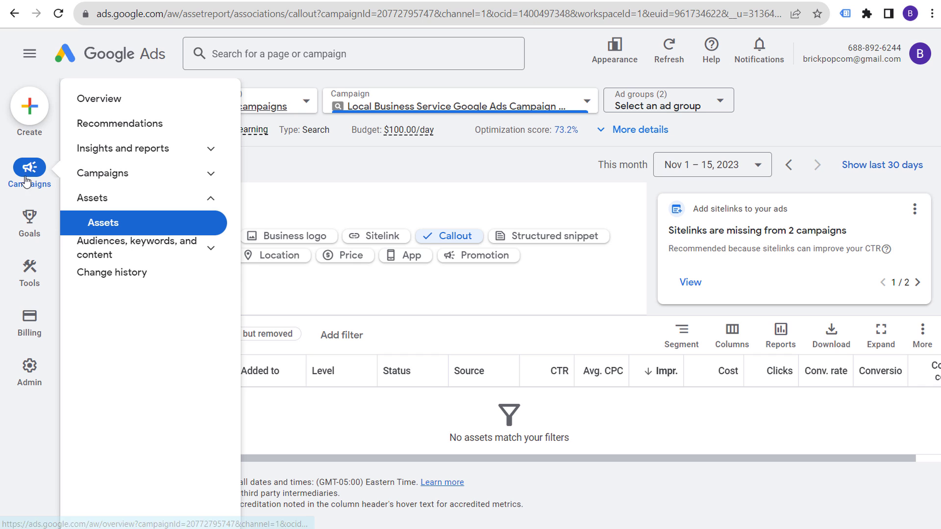
left_click(139, 181)
left_click(145, 203)
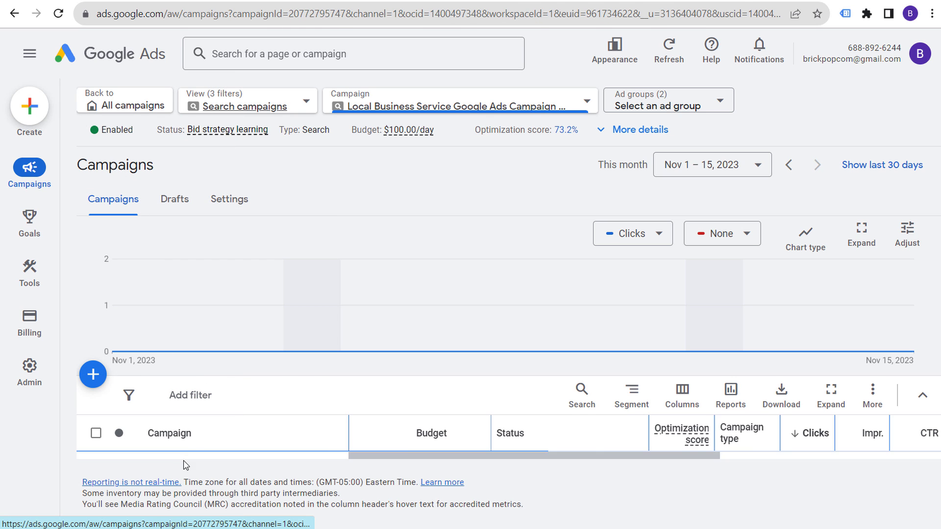
scroll(284, 387, "down", 3)
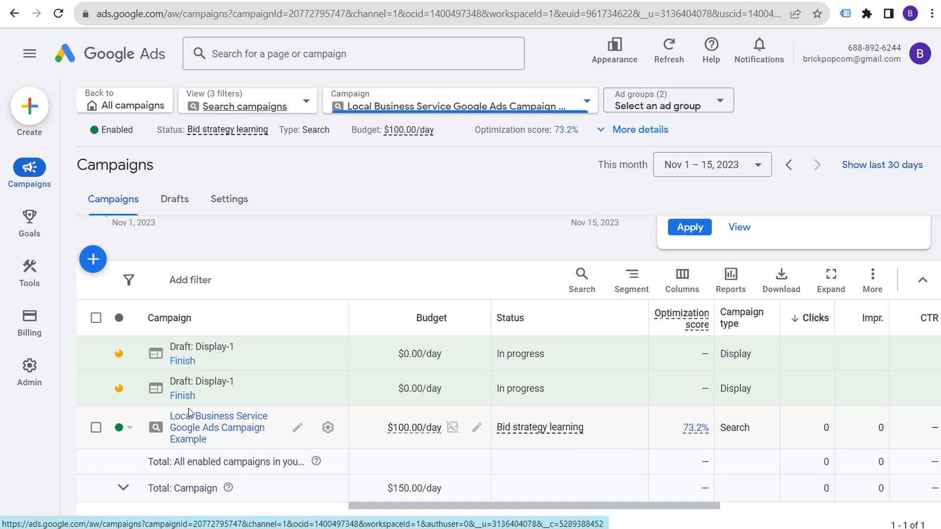
left_click(189, 431)
mouse_move(30, 168)
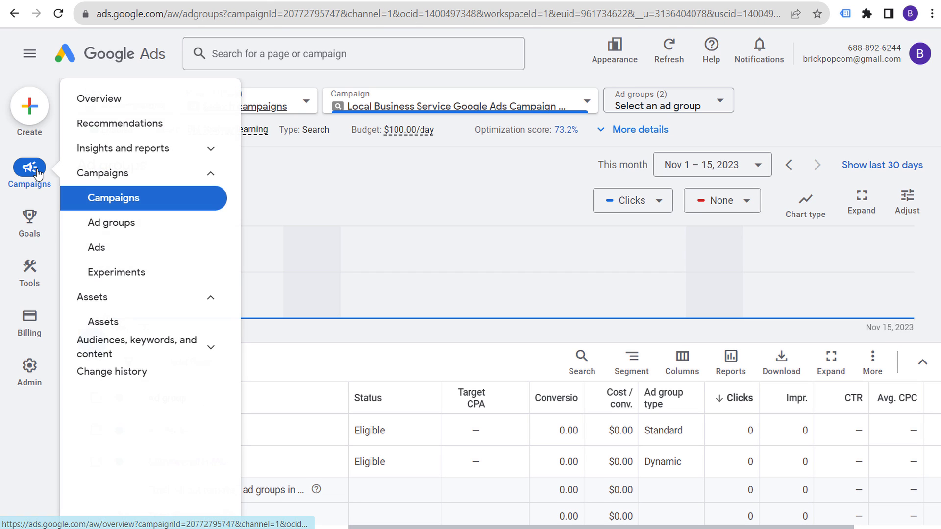
left_click(114, 224)
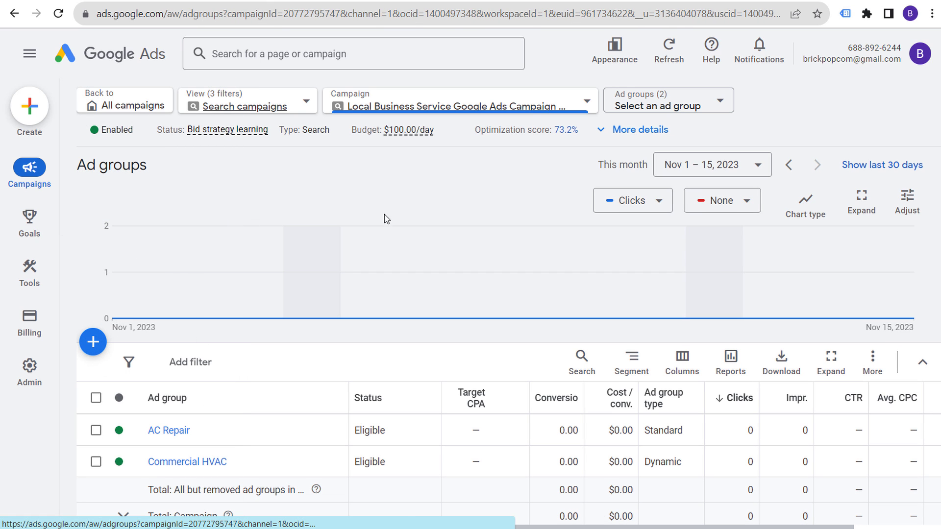
left_click(87, 346)
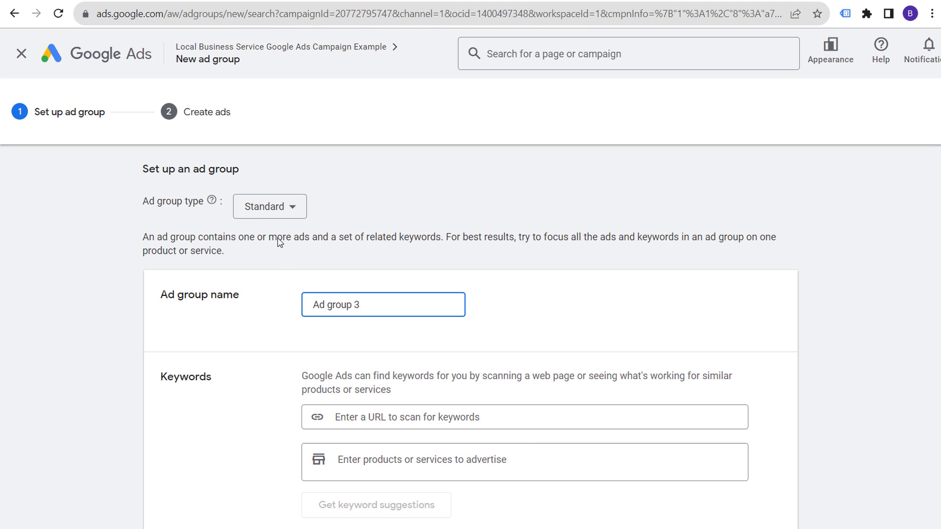
In the Notepad keyword list, copy "hvac repair", "hvac service" and "hvac repair near me" to below "hvac maintenance".
scroll(605, 305, "down", 4)
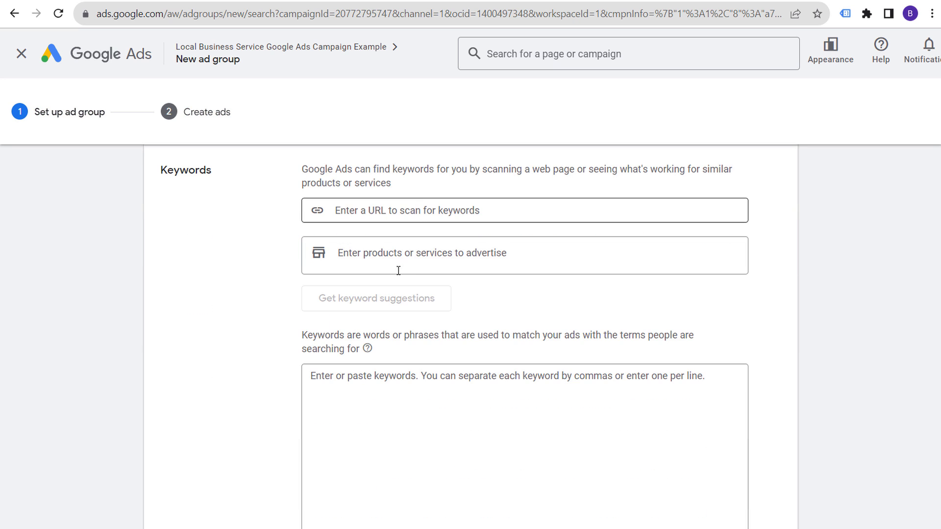
key("alt+Tab")
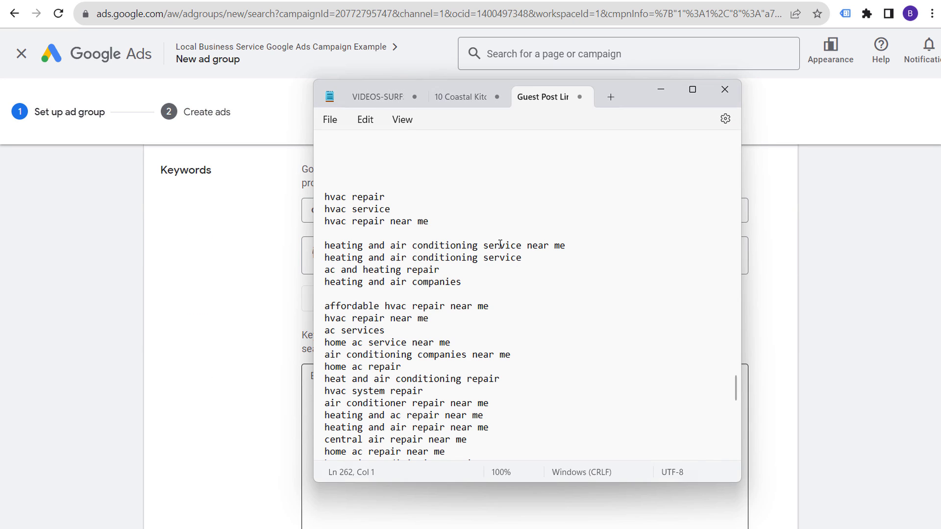
left_click_drag(443, 221, 315, 200)
key("ctrl+c")
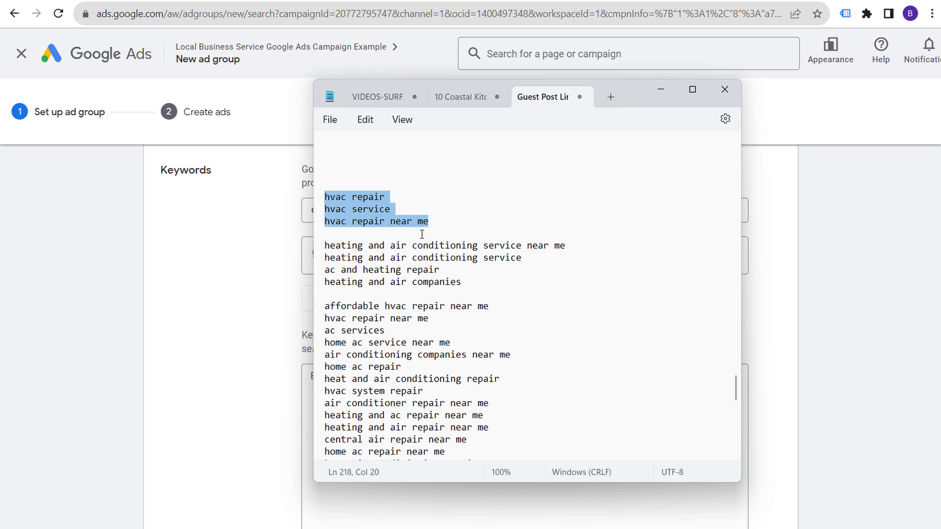
scroll(451, 307, "down", 5)
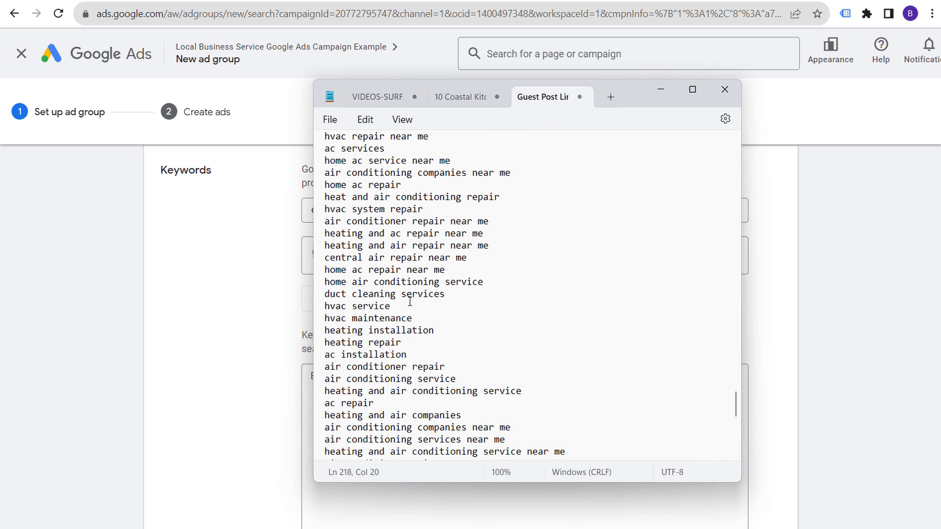
key("Return")
key("ctrl+v")
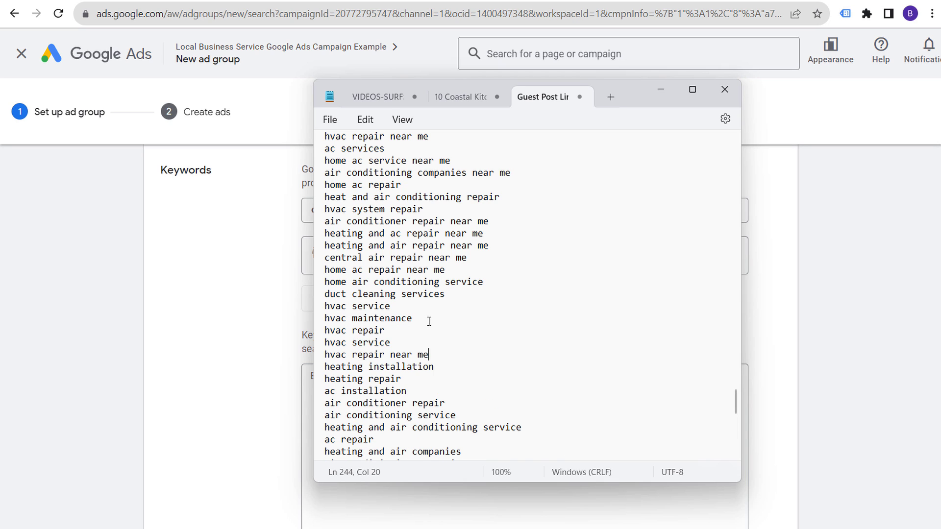
Move the five-line block from "hvac service" to "hvac repair near me" to below "affordable hvac repair near me".
left_click_drag(435, 356, 320, 309)
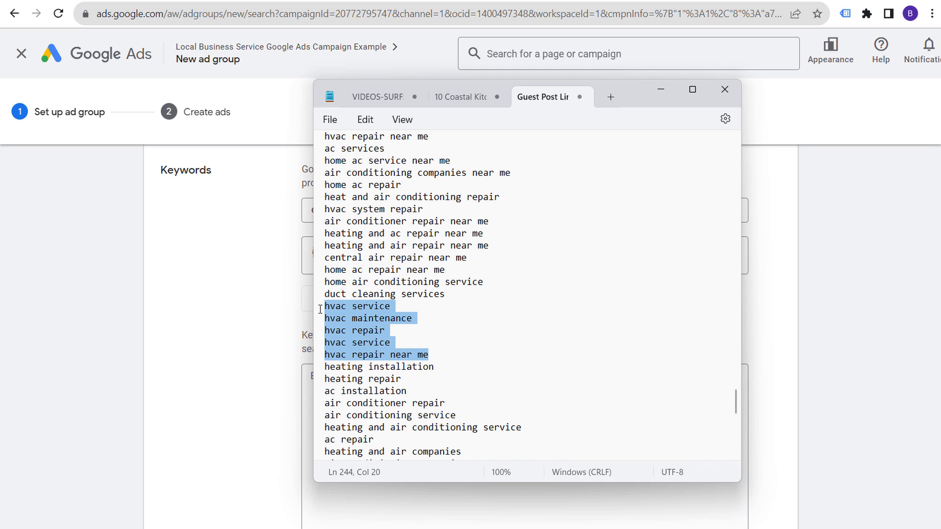
key("ctrl+x")
key("BackSpace")
scroll(468, 212, "down", 4)
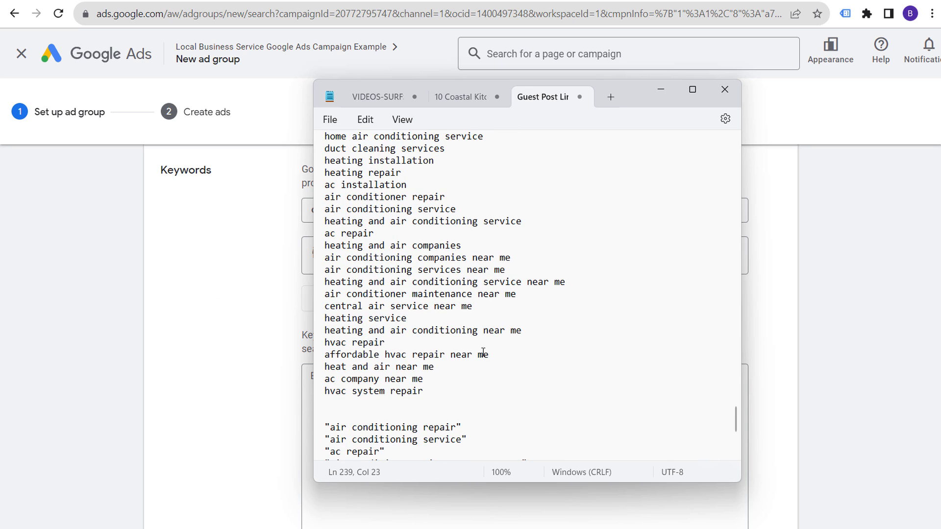
key("Return")
key("ctrl+v")
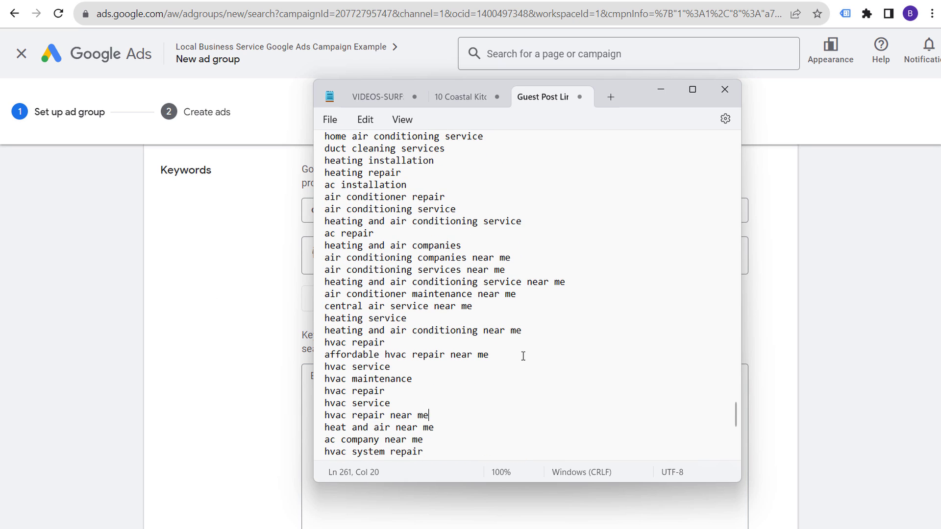
Cut the seven grouped HVAC keywords from Notepad and paste them into the new ad group's keywords in Google Ads.
left_click_drag(429, 415, 323, 343)
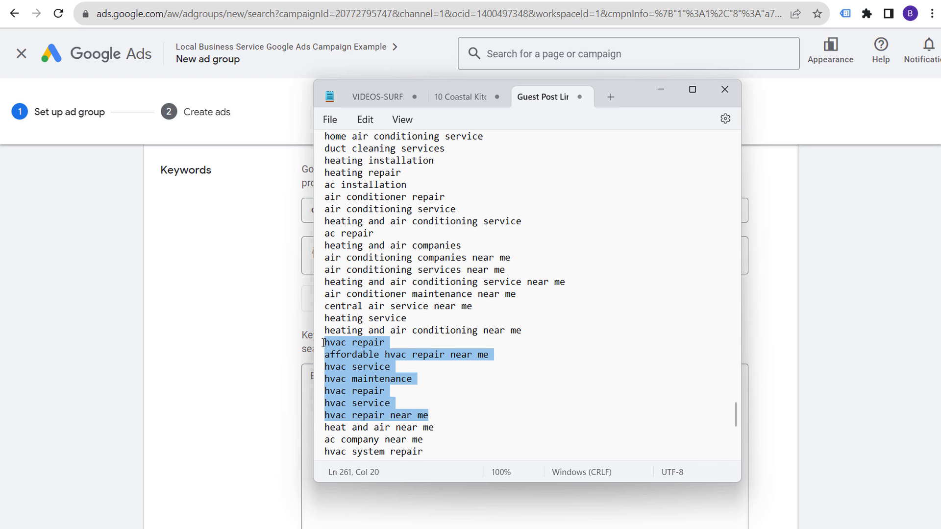
key("ctrl+x")
key("BackSpace")
key("alt+Tab")
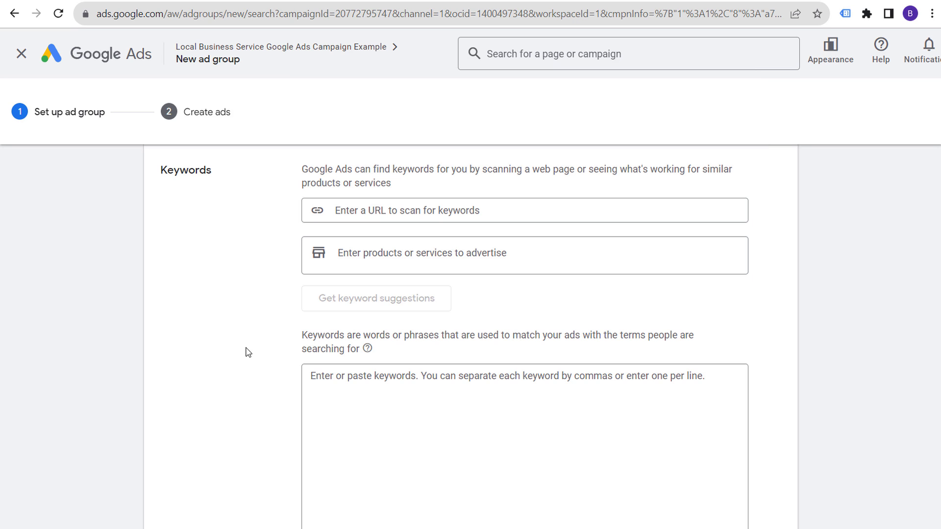
key("ctrl+v")
Remove the duplicate "hvac repair" and "hvac service" entries above "hvac maintenance" in the keyword list, along with the blank lines.
scroll(252, 373, "down", 2)
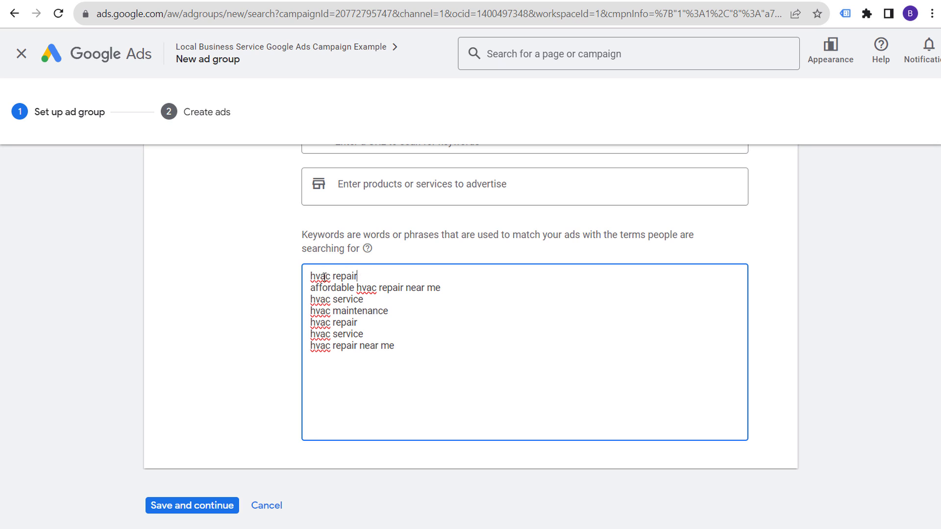
left_click_drag(358, 277, 266, 280)
key("BackSpace")
left_click_drag(365, 300, 304, 298)
key("BackSpace")
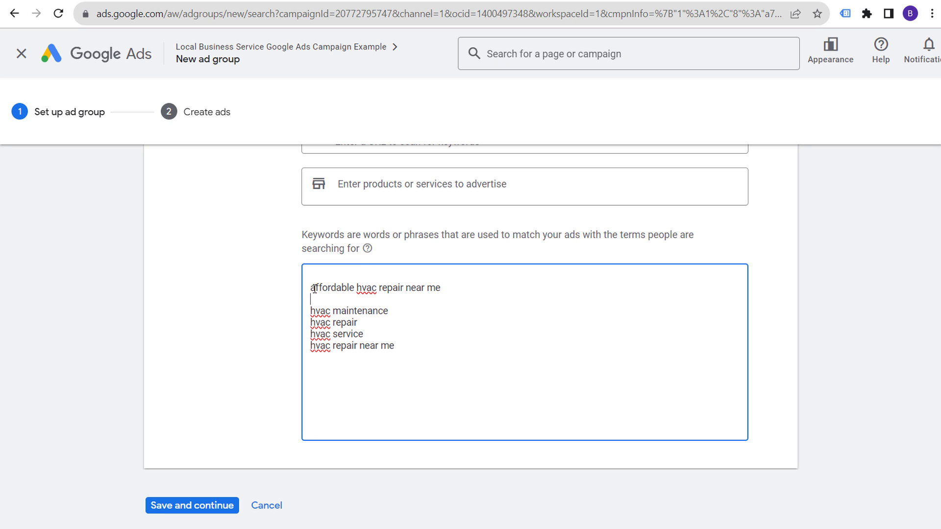
key("BackSpace")
left_click(314, 289)
key("BackSpace")
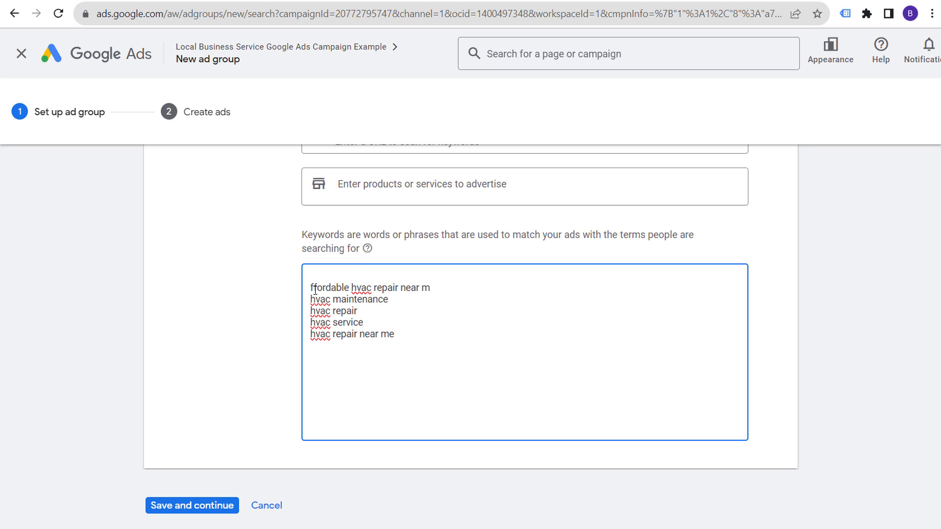
type("a")
key("BackSpace")
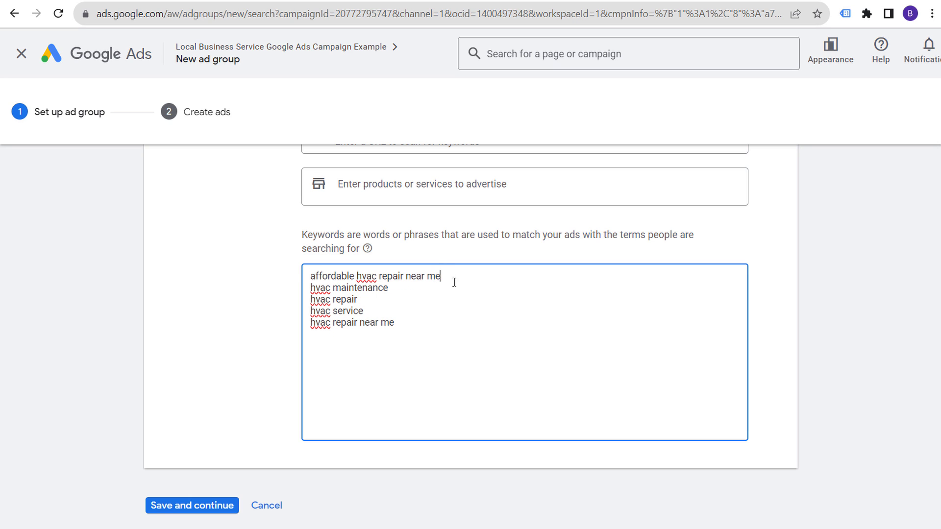
Replace the five keywords with the same keywords each enclosed in double quotation marks for phrase match.
key("ctrl+a")
key("ctrl+v")
scroll(460, 294, "up", 3)
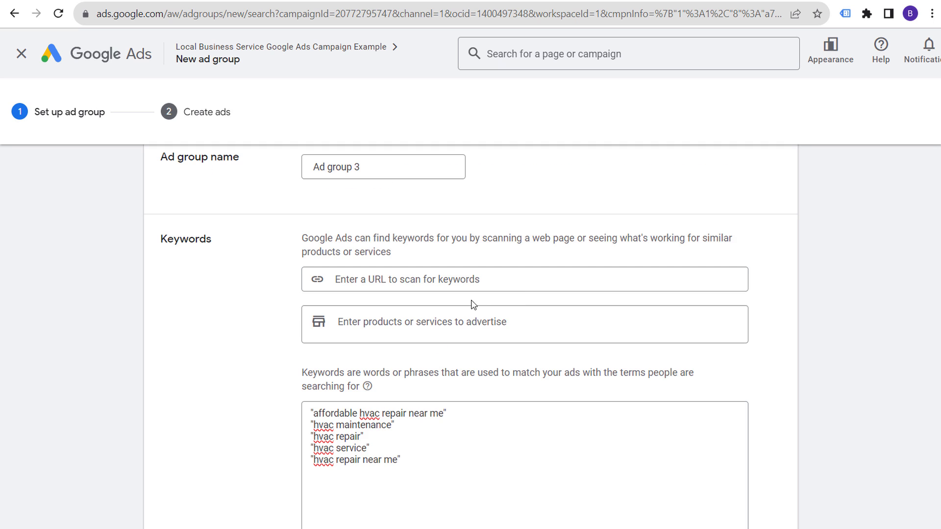
Name the ad group "HVAC Repair" and save it to continue to ad creation.
scroll(443, 314, "up", 1)
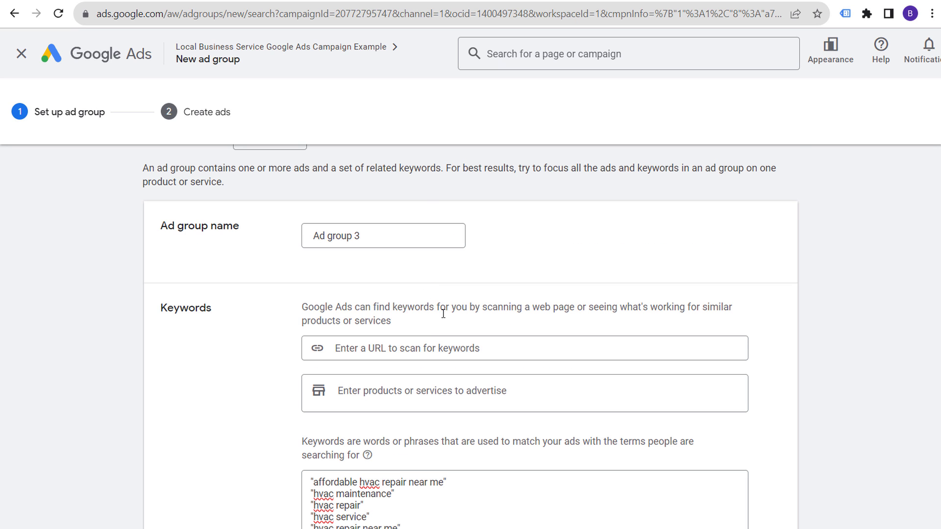
left_click(382, 244)
key("ctrl+a")
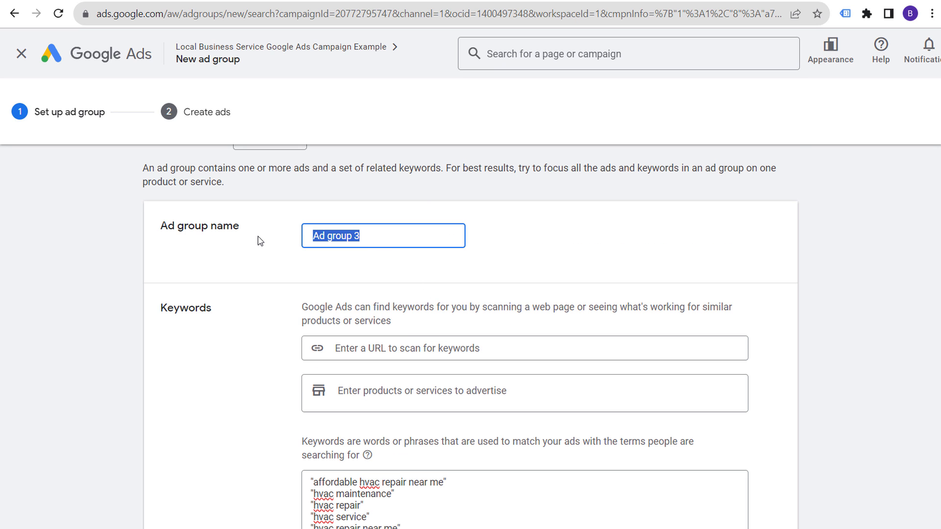
type("HVAC Repair")
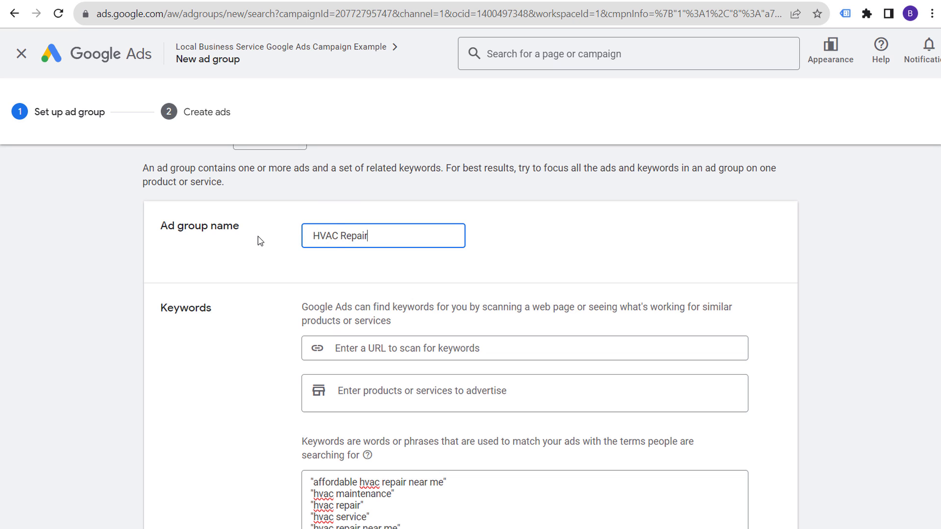
scroll(492, 275, "down", 6)
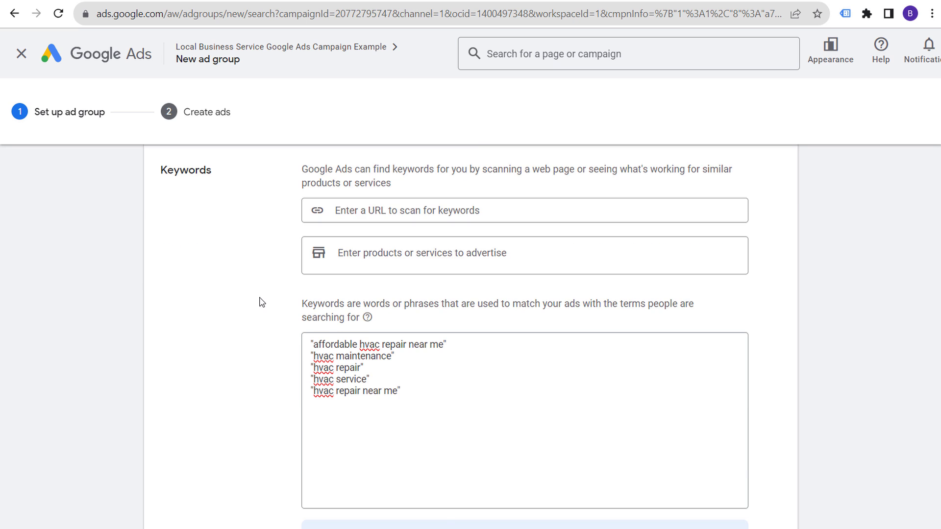
left_click(204, 478)
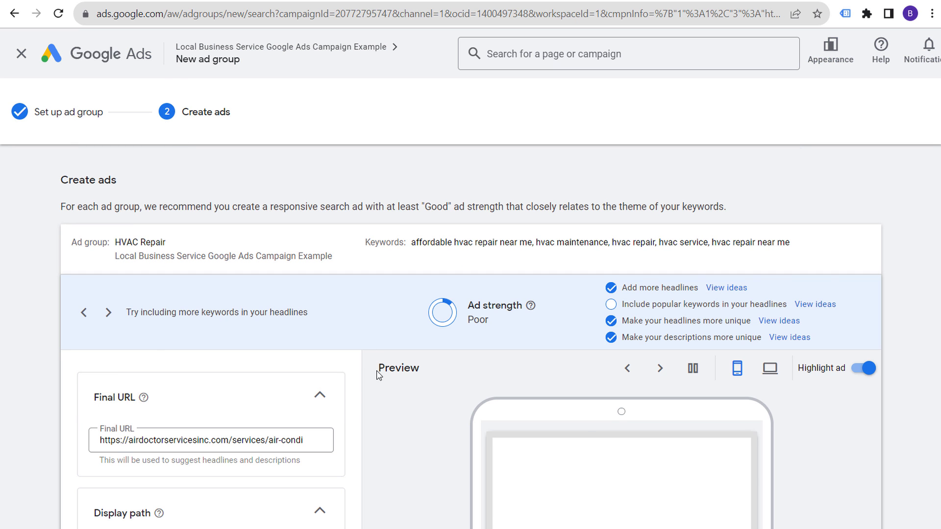
Check the ad's final URL, then view the Air Conditioning services page and its address on the Air Doctor Services website.
scroll(145, 336, "down", 2)
left_click_drag(137, 302, 239, 302)
left_click(401, 292)
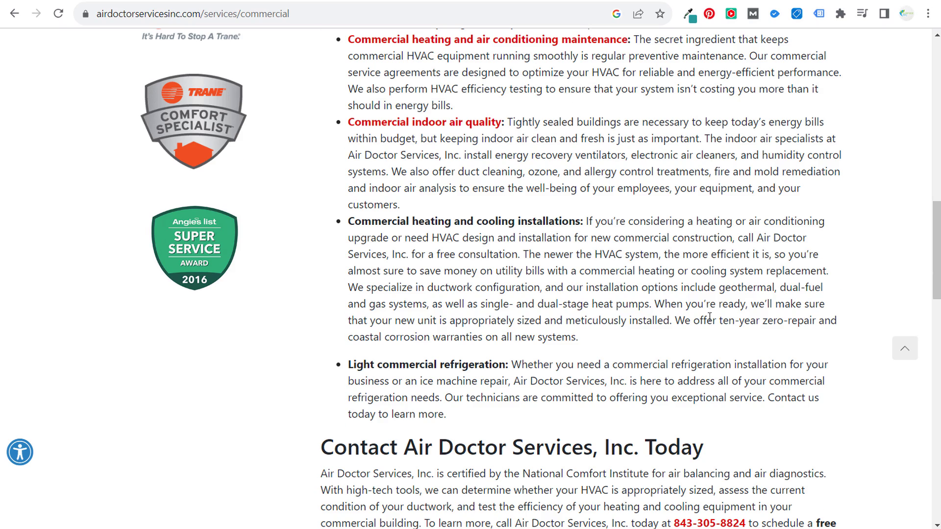
scroll(706, 294, "up", 15)
mouse_move(524, 49)
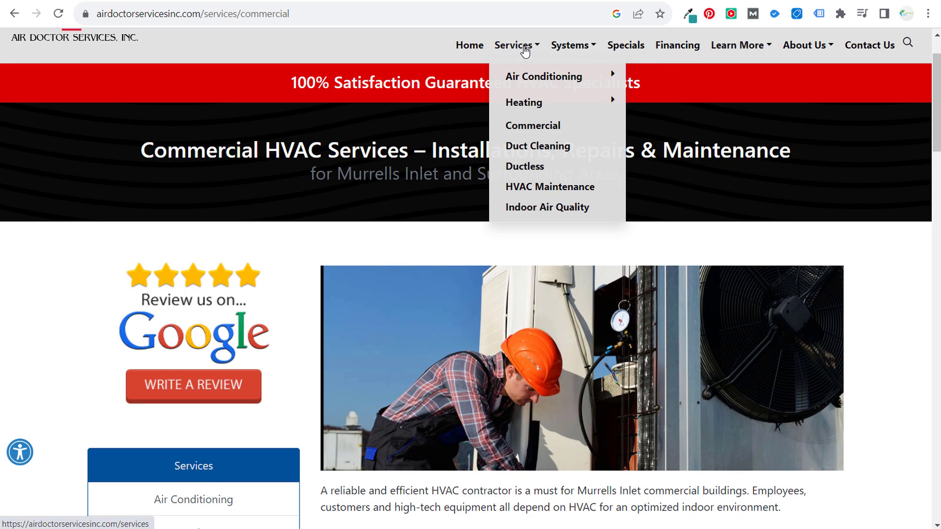
left_click(516, 75)
left_click(215, 14)
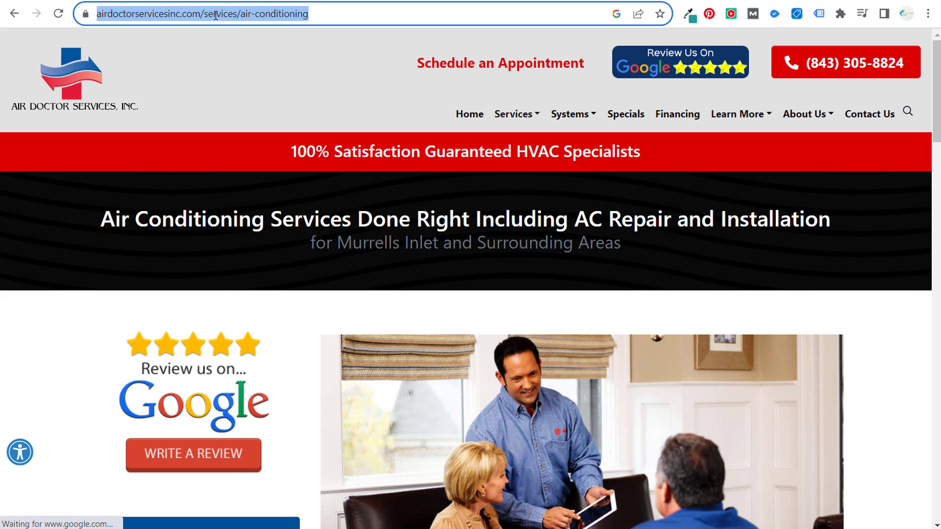
Review the website's HVAC Maintenance page as a possible landing page and check the end of the ad's final URL in Google Ads.
mouse_move(514, 116)
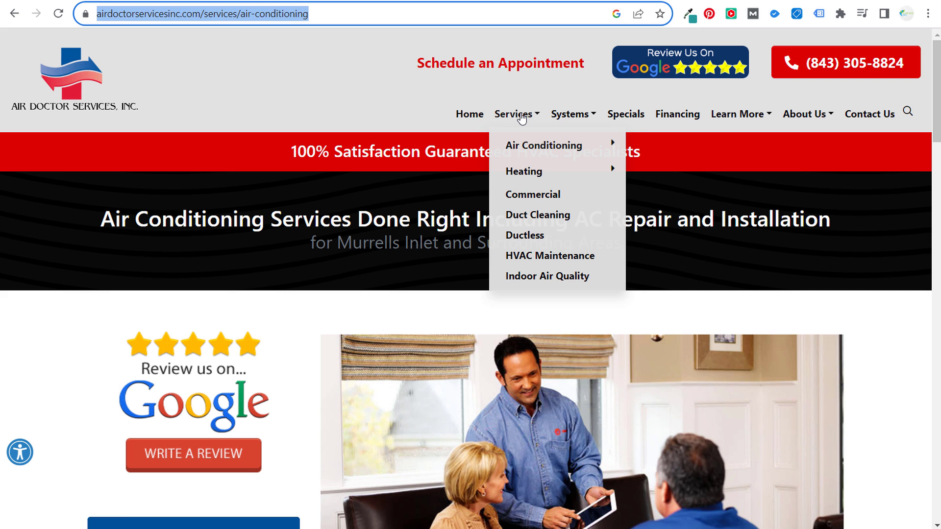
left_click(523, 254)
scroll(441, 274, "down", 15)
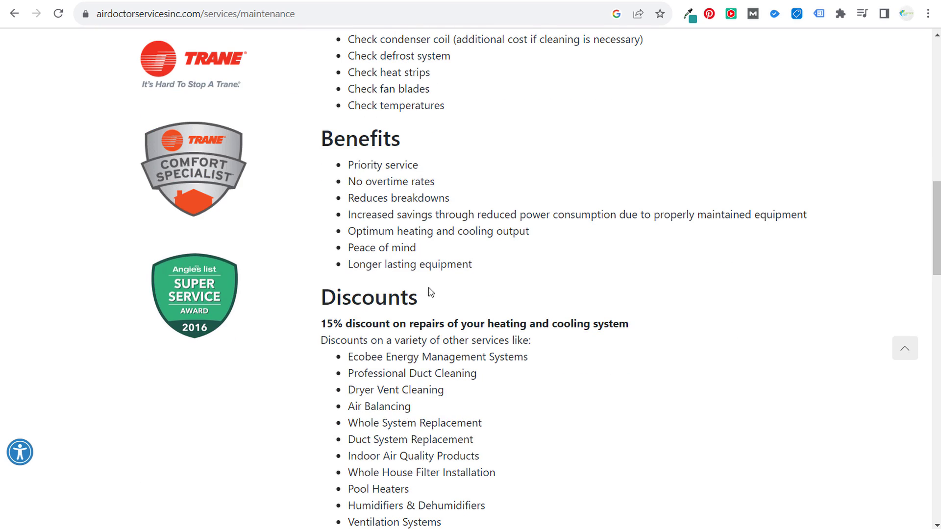
scroll(430, 292, "up", 7)
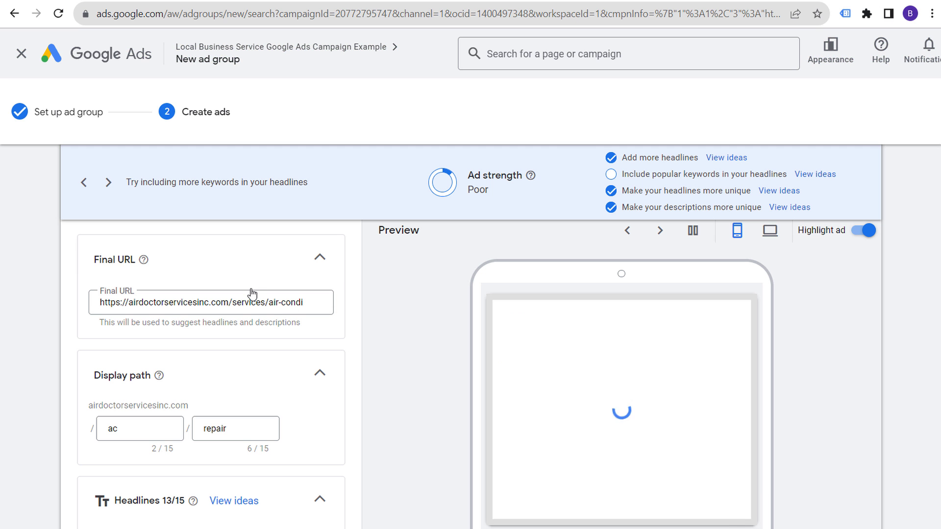
double_click(250, 302)
key("End")
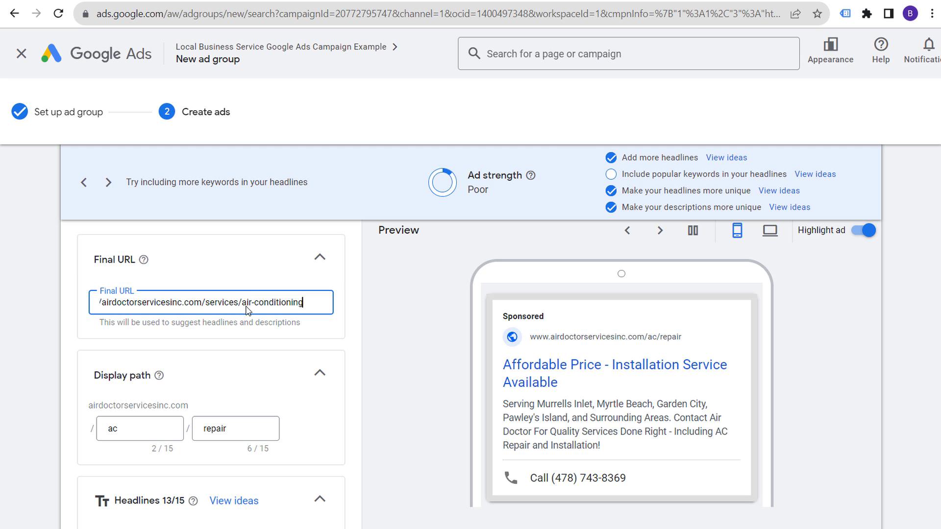
left_click(427, 338)
Set the first part of the ad's display path to "hvac".
scroll(428, 338, "down", 3)
left_click_drag(152, 296, 55, 301)
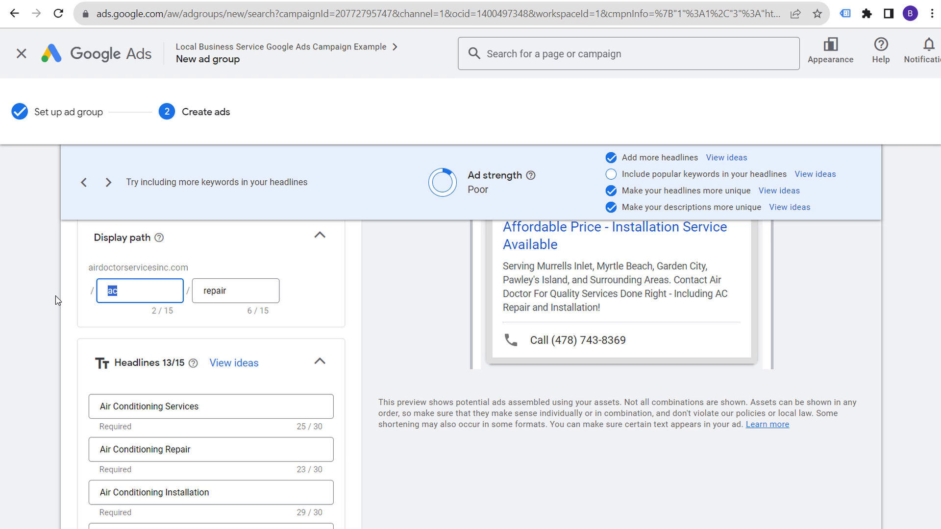
type("hvac")
left_click(402, 305)
Replace "Air Conditioning" with "HVAC" in the first three headlines, so they read "HVAC Services", "HVAC Repair" and "HVAC Installation".
scroll(395, 308, "down", 1)
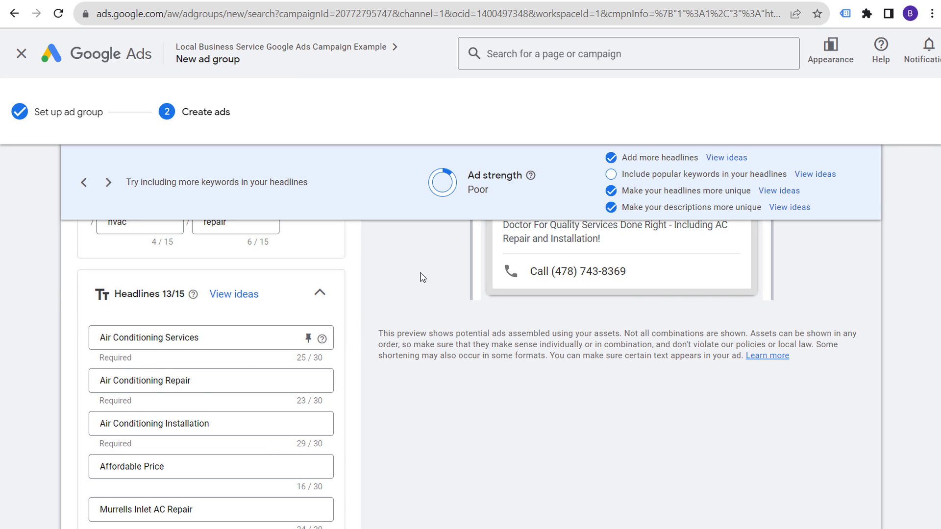
scroll(420, 276, "up", 6)
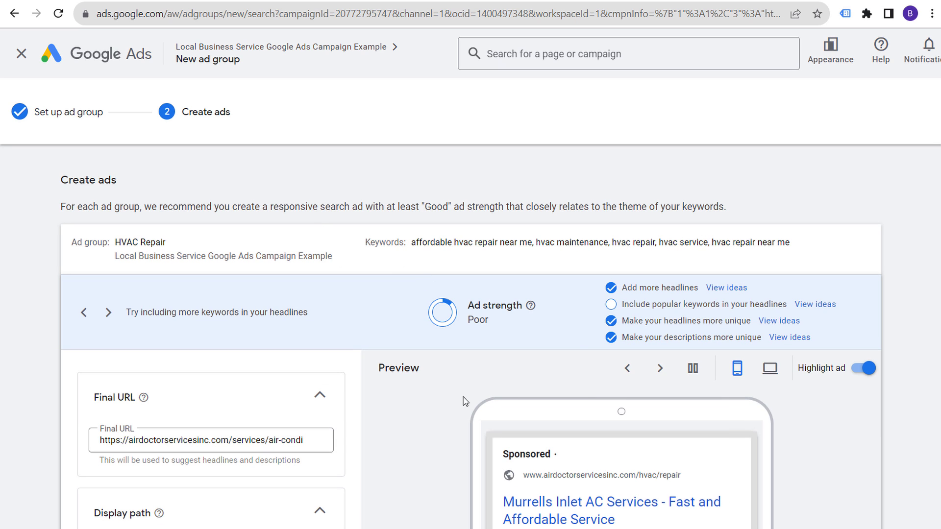
scroll(464, 401, "down", 6)
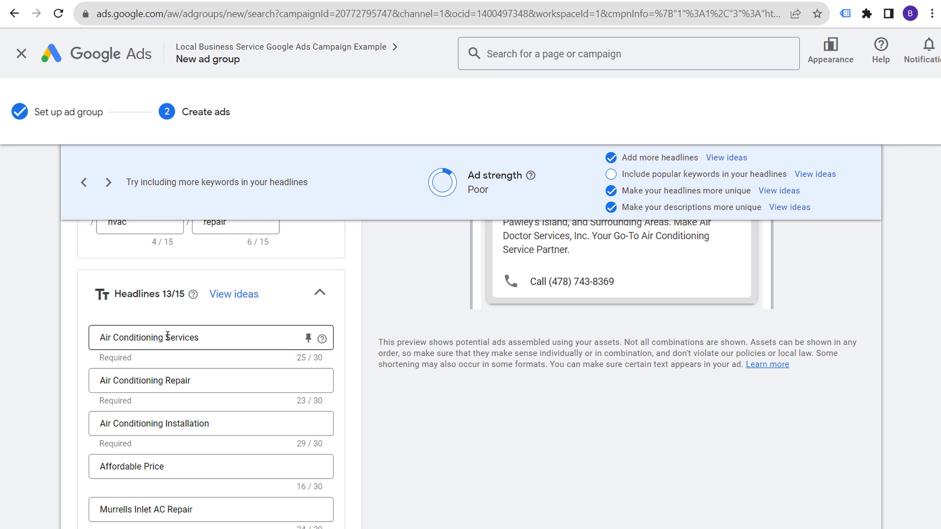
left_click_drag(164, 337, 41, 339)
type("HVAC")
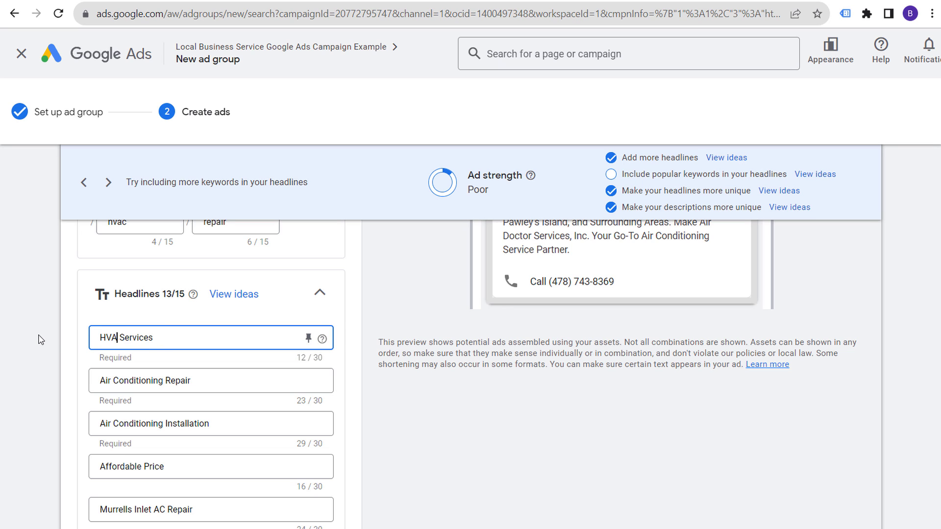
double_click(102, 337)
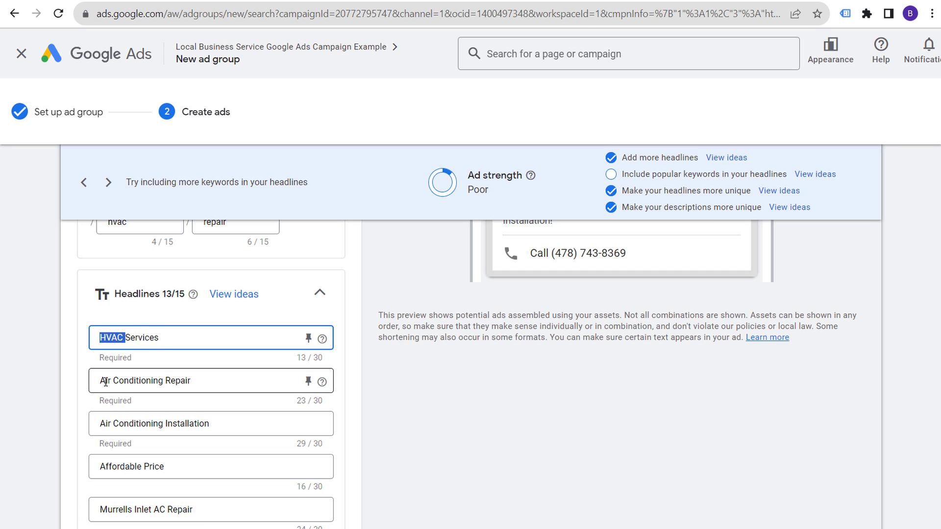
left_click_drag(101, 380, 164, 380)
type("HVAC")
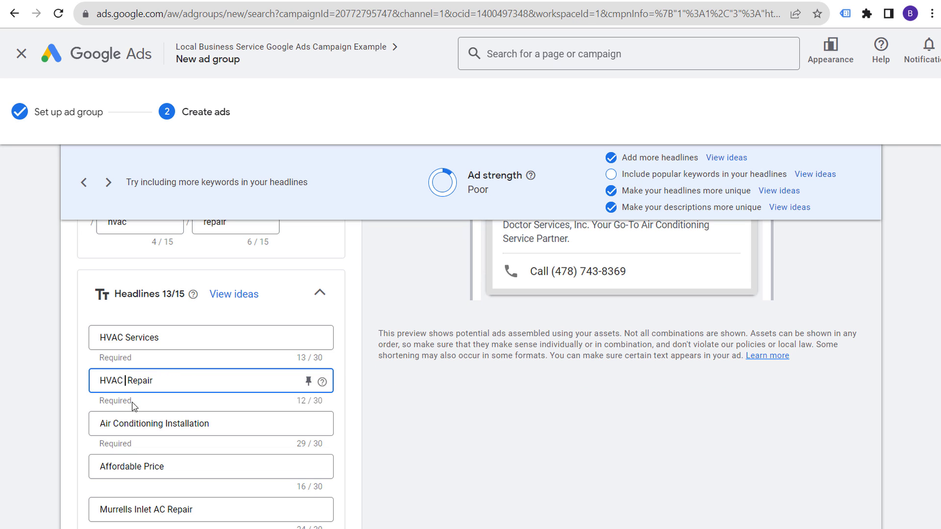
key("BackSpace")
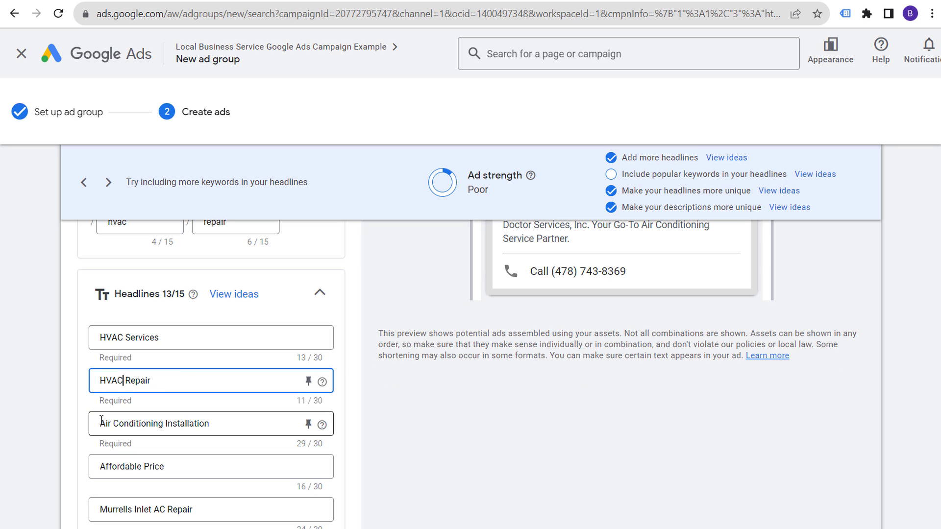
mouse_move(103, 423)
left_mouse_down()
mouse_move(147, 424)
mouse_move(89, 428)
left_mouse_up()
left_click(160, 423)
type("HVAC")
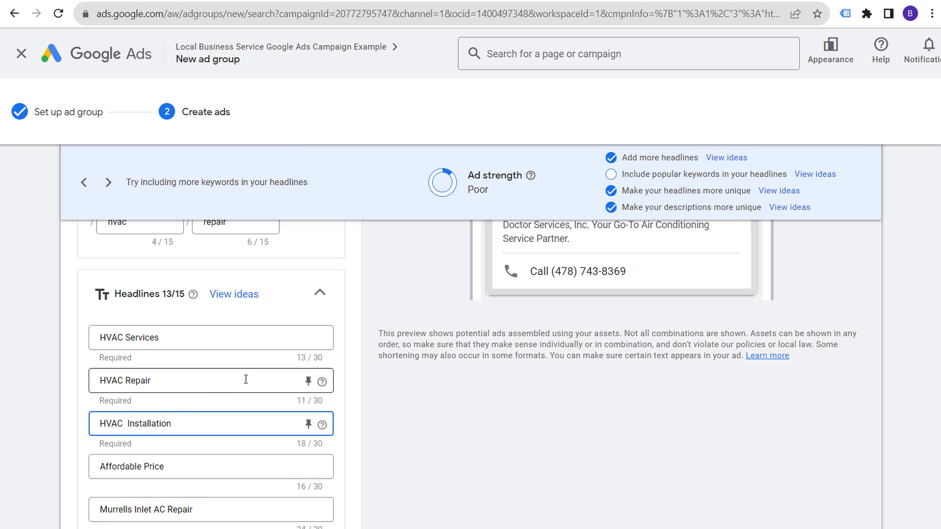
Review the remaining headlines, the descriptions and the ad strength suggestions for the HVAC Repair ad.
scroll(381, 399, "down", 3)
scroll(208, 340, "down", 6)
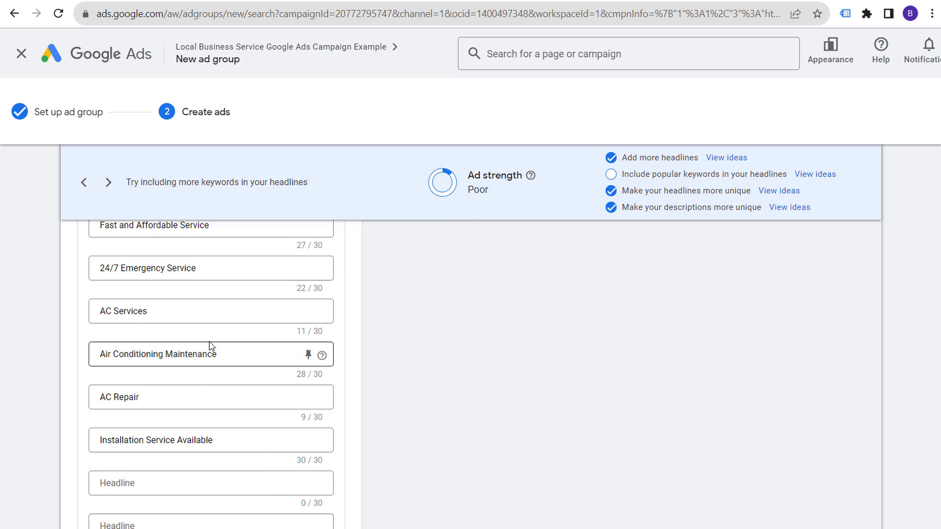
scroll(228, 364, "down", 3)
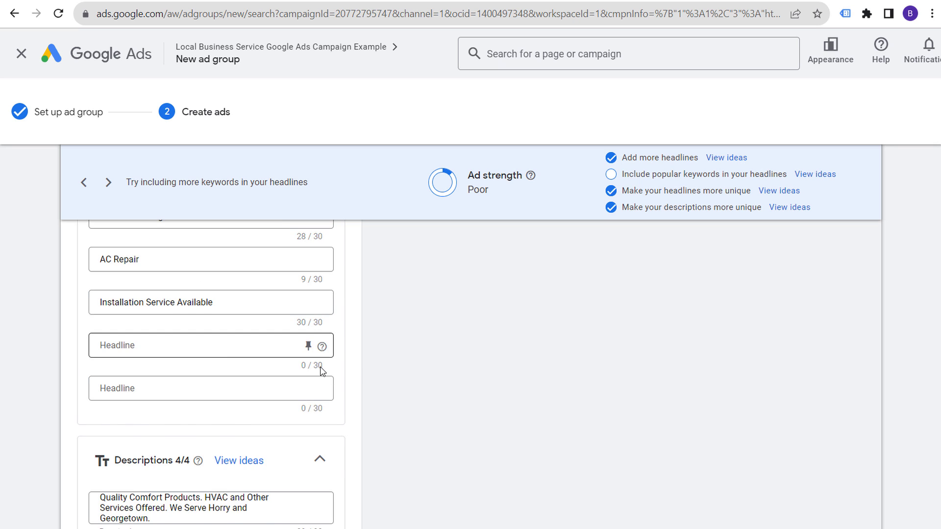
scroll(382, 378, "down", 3)
scroll(378, 353, "down", 2)
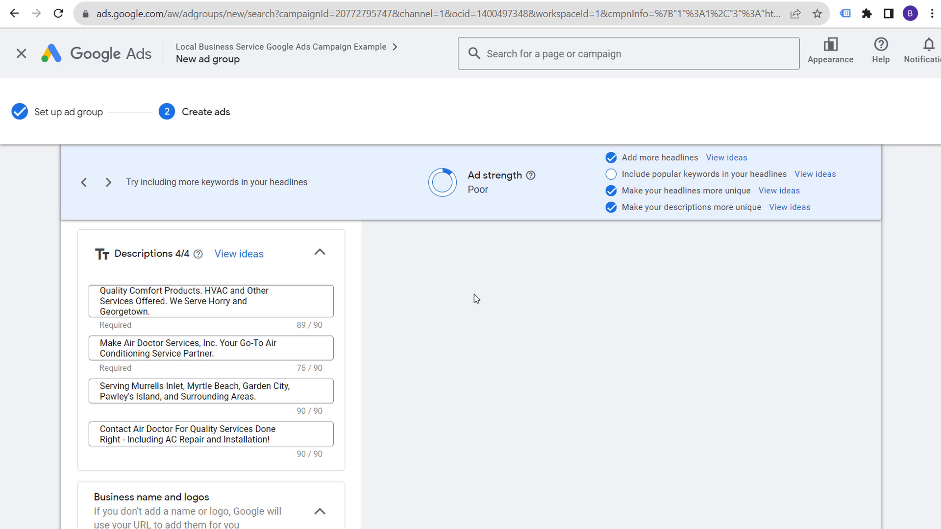
double_click(652, 174)
left_click(703, 208)
Review the ad's sitelinks and additional asset types, expanding the Structured snippets section.
scroll(495, 312, "down", 5)
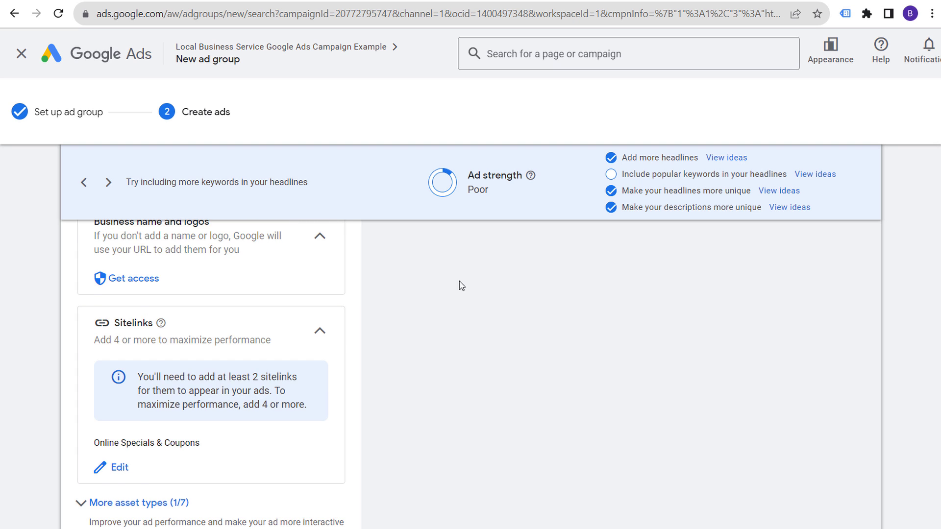
scroll(225, 265, "down", 1)
scroll(190, 367, "down", 2)
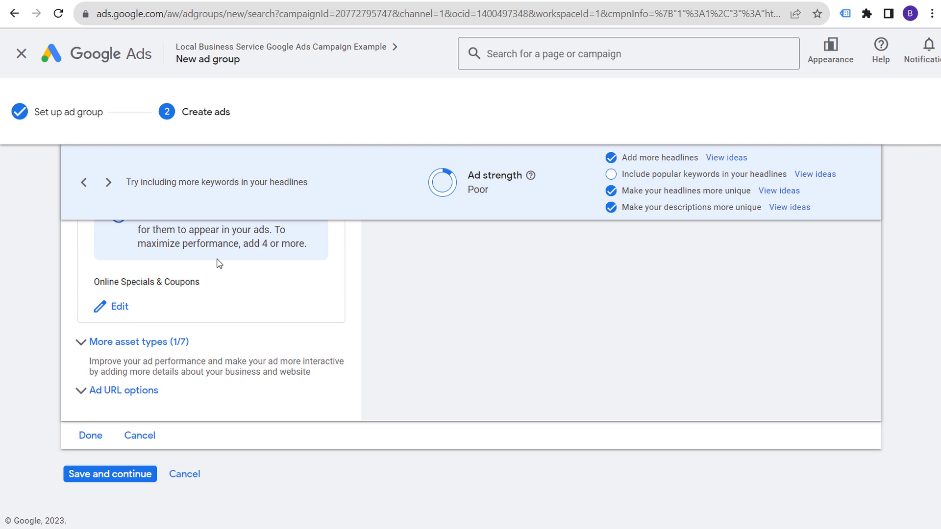
left_click(122, 343)
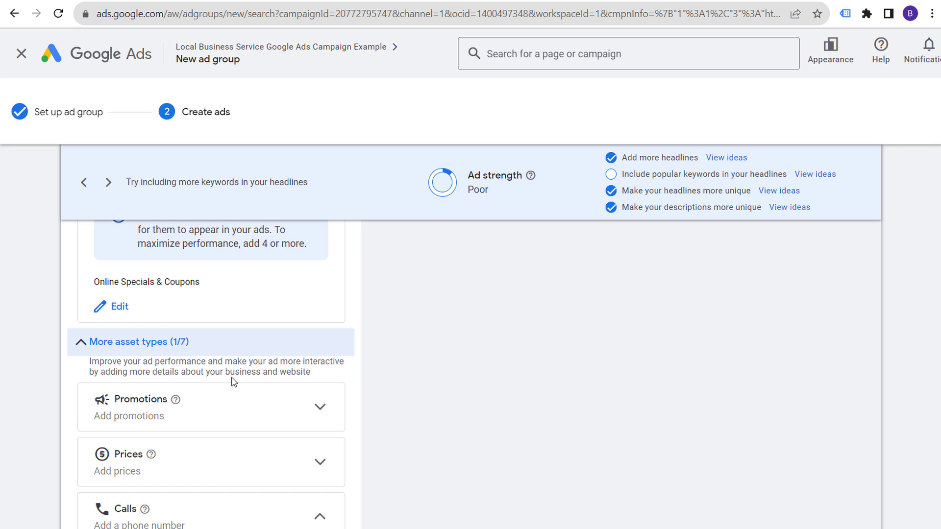
scroll(232, 382, "down", 1)
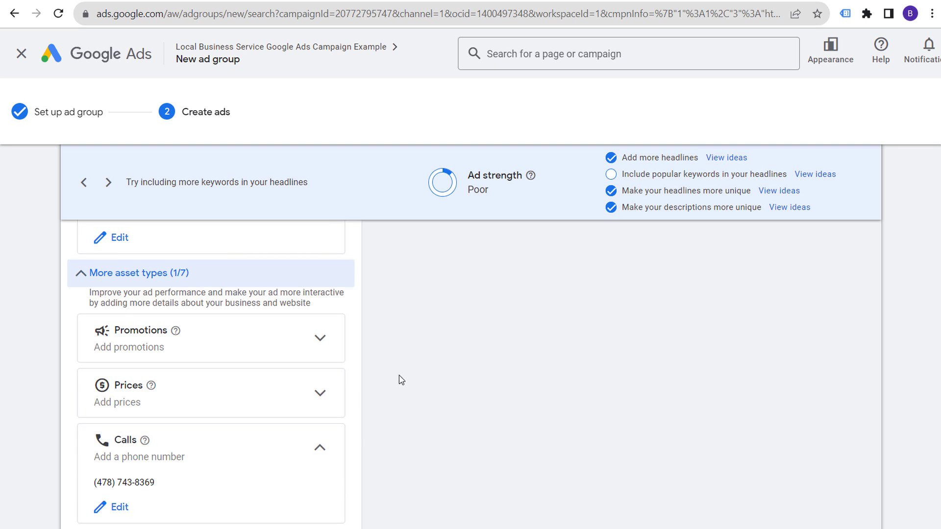
scroll(401, 380, "down", 3)
scroll(381, 367, "down", 2)
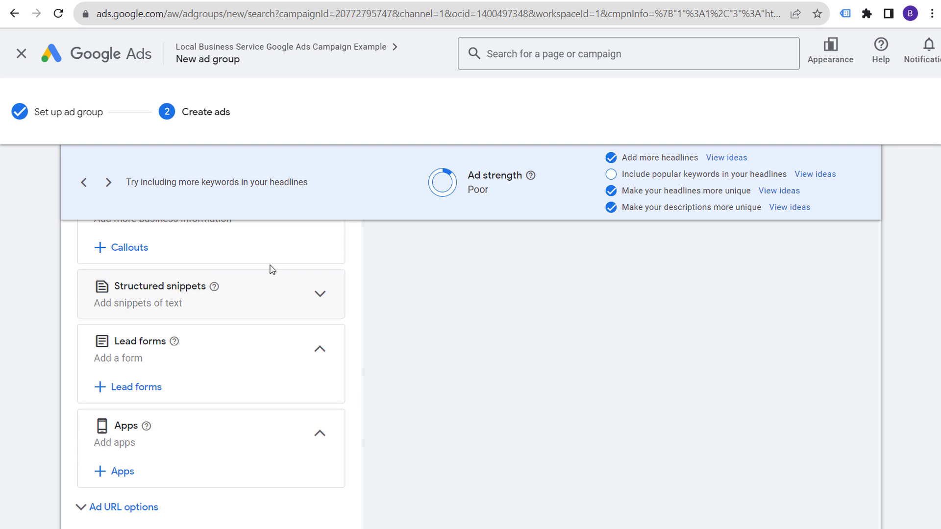
left_click(318, 295)
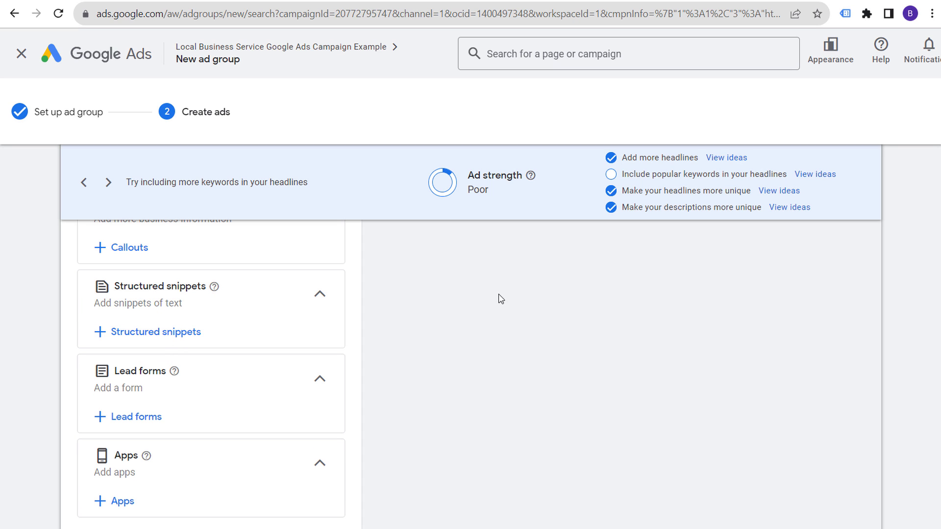
Finish the responsive search ad and save the new HVAC Repair ad group to the campaign.
scroll(502, 298, "down", 3)
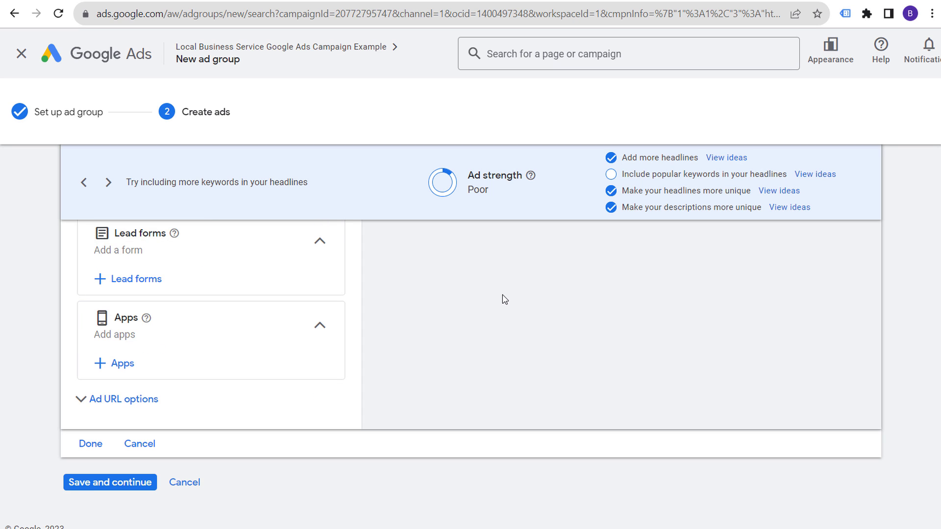
left_click(89, 447)
left_click(96, 388)
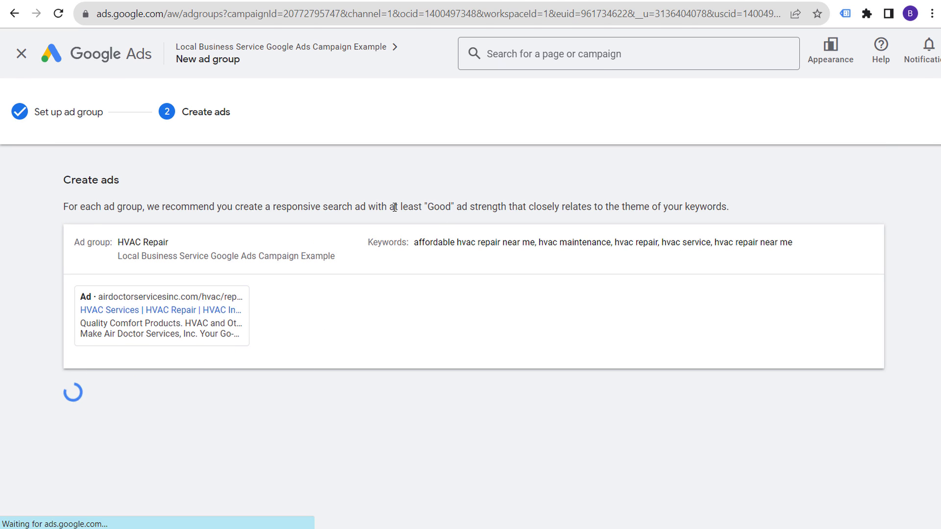
scroll(463, 267, "down", 4)
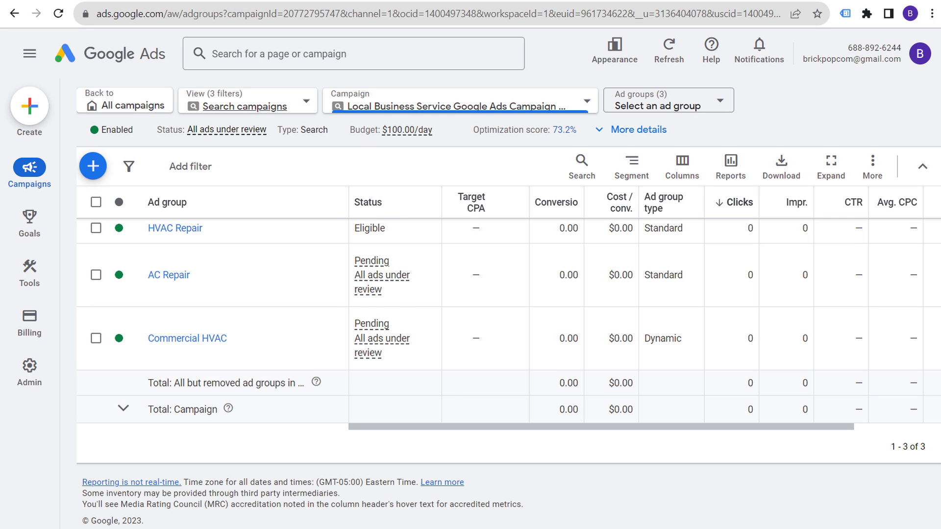
Review the campaign's search keywords with their match types and ad groups, and check its dynamic ad targets.
key("alt+Tab")
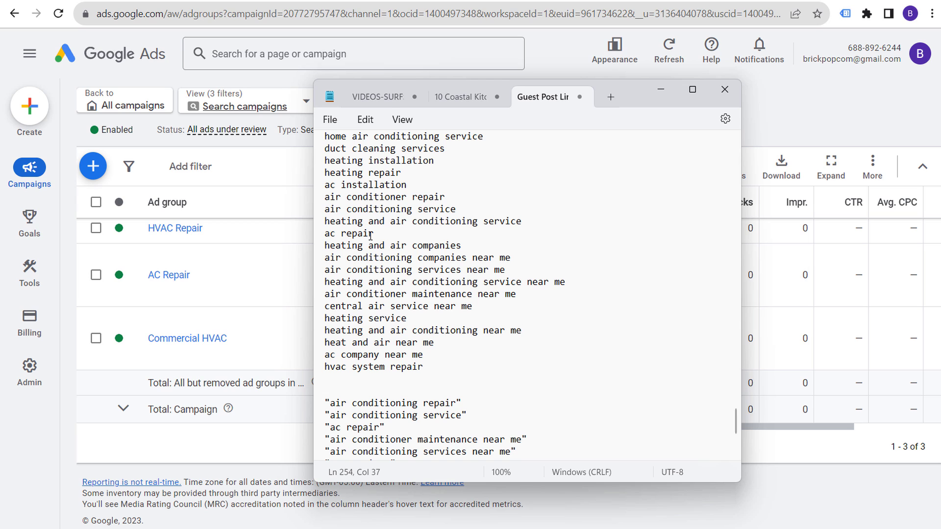
mouse_move(29, 169)
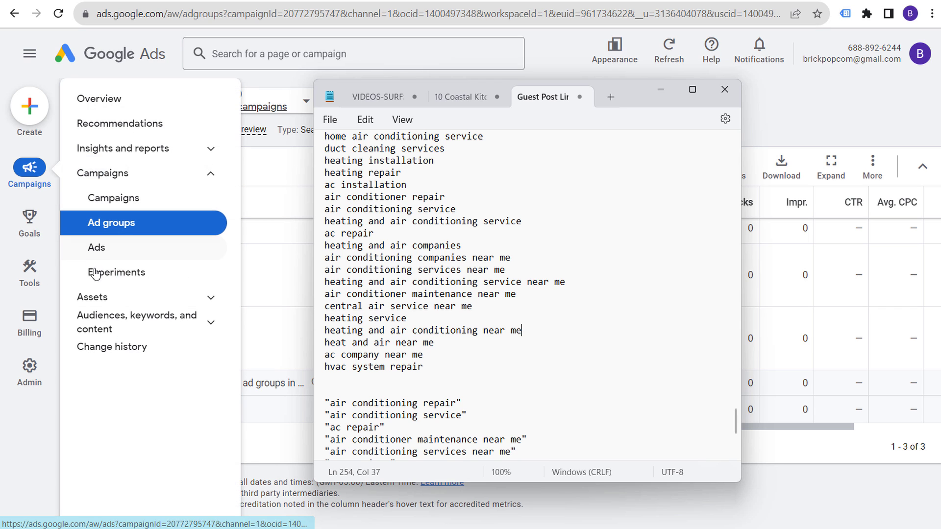
left_click(173, 325)
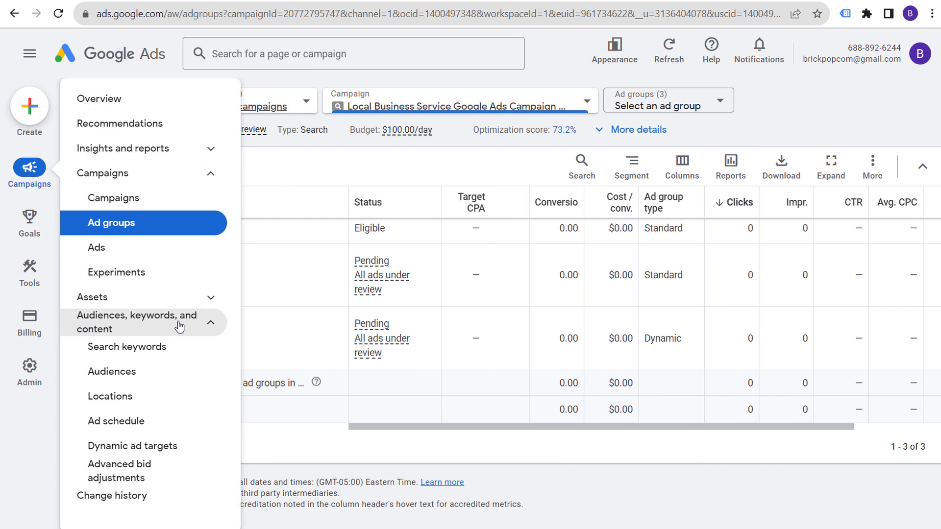
left_click(166, 349)
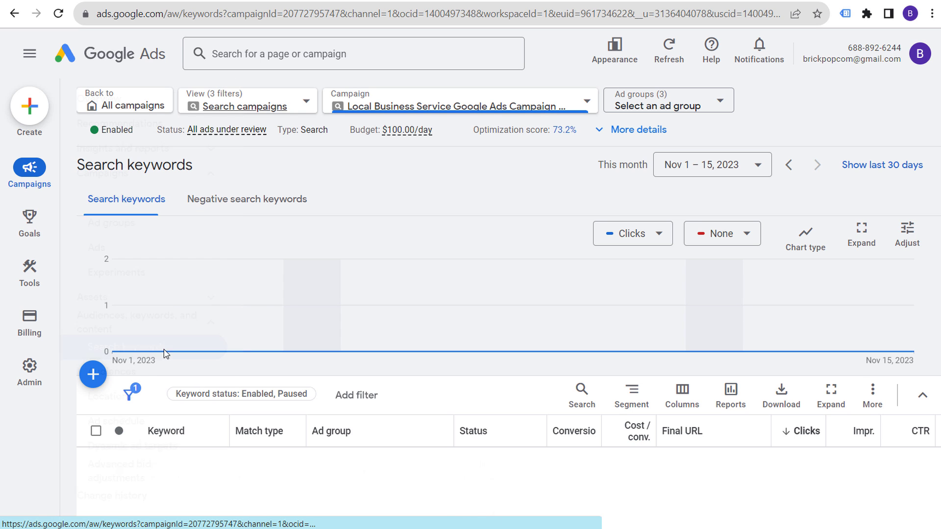
scroll(282, 367, "down", 10)
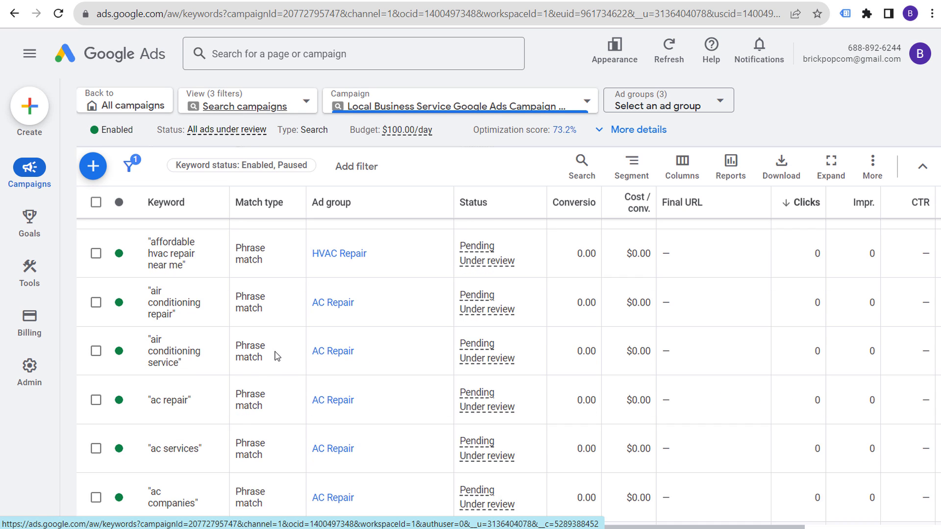
scroll(278, 332, "up", 10)
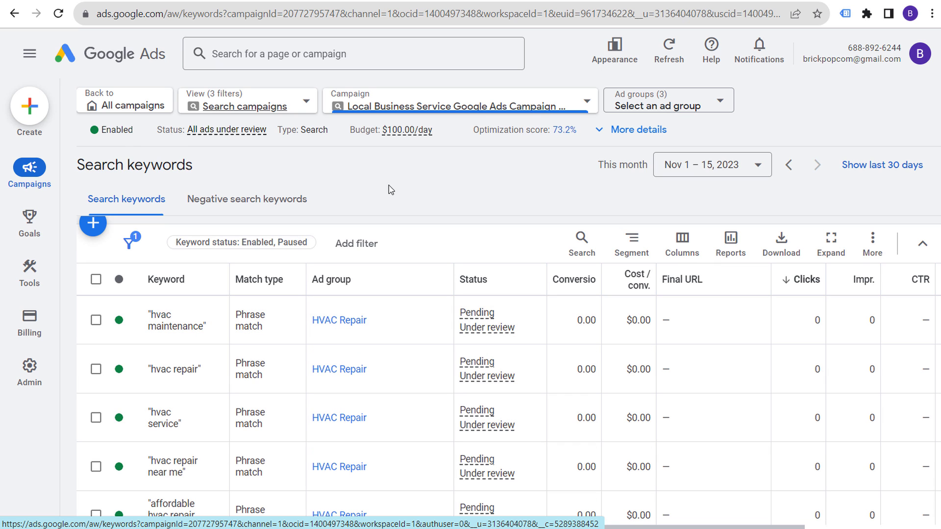
mouse_move(56, 201)
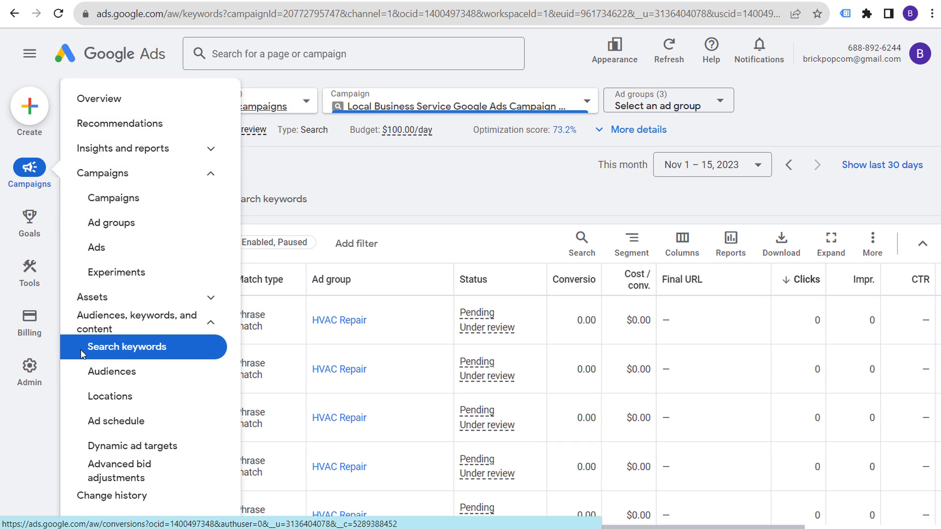
left_click(114, 446)
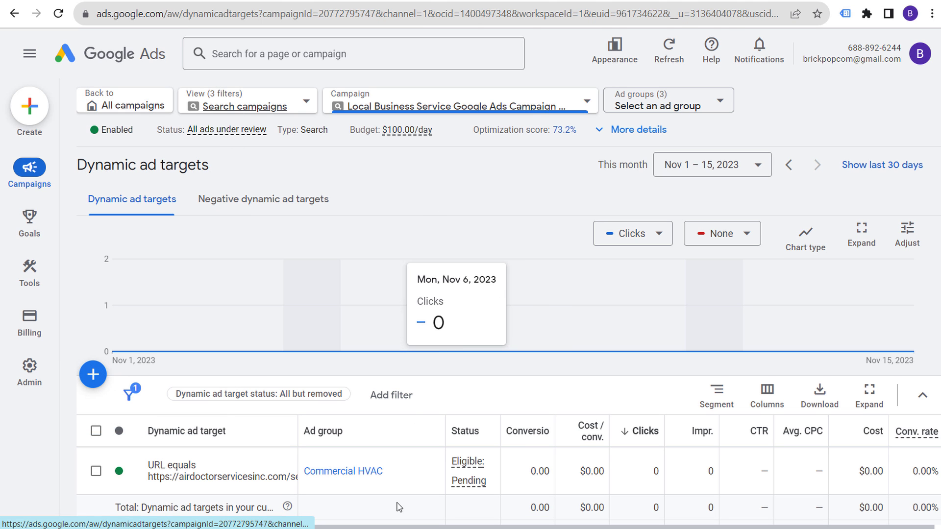
Compare the ad group types of HVAC Repair, AC Repair and Commercial HVAC in the campaign's ad group list.
mouse_move(30, 169)
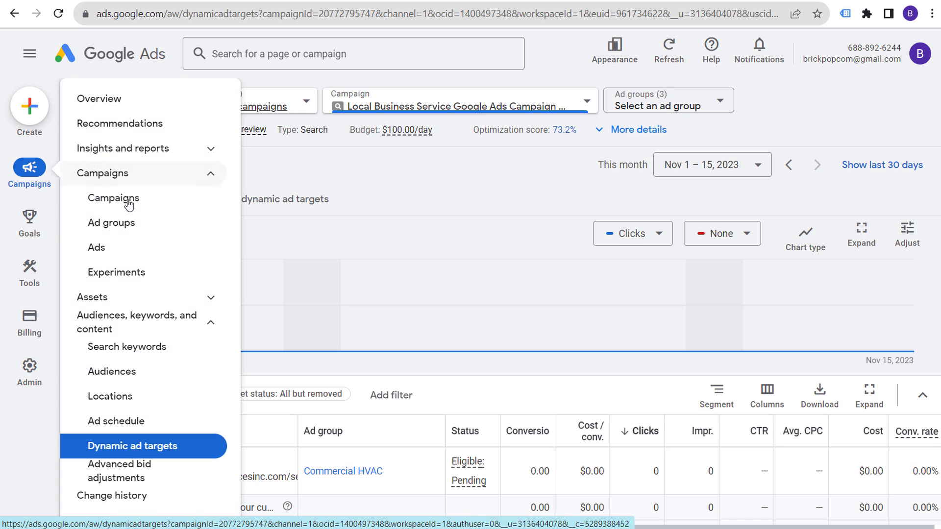
left_click(121, 226)
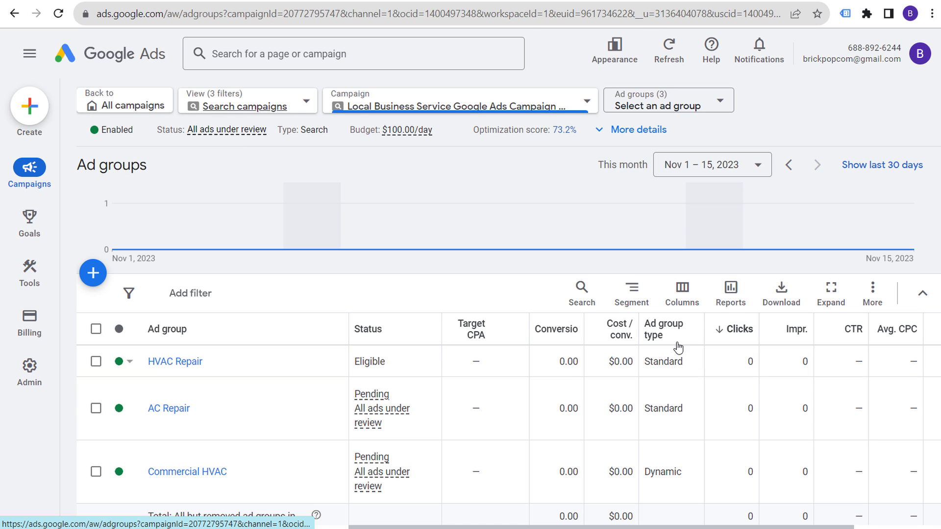
double_click(650, 361)
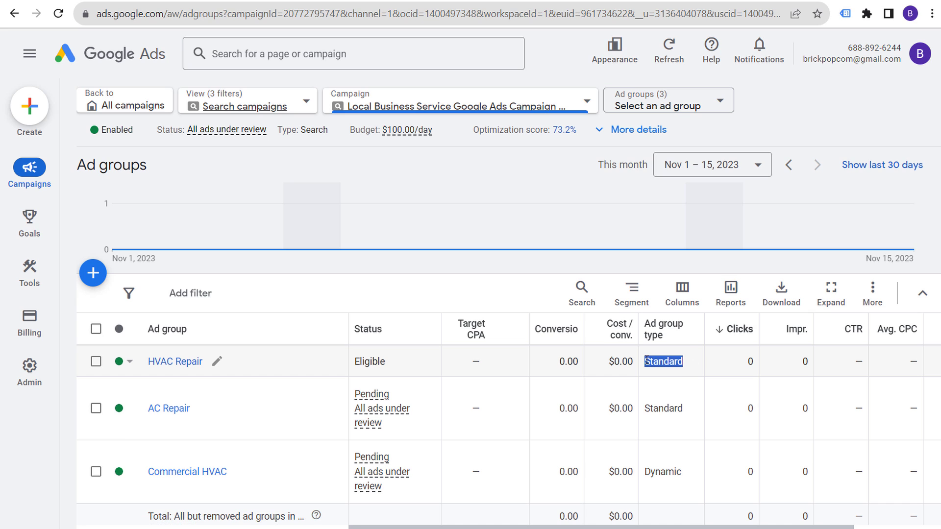
left_click(645, 391)
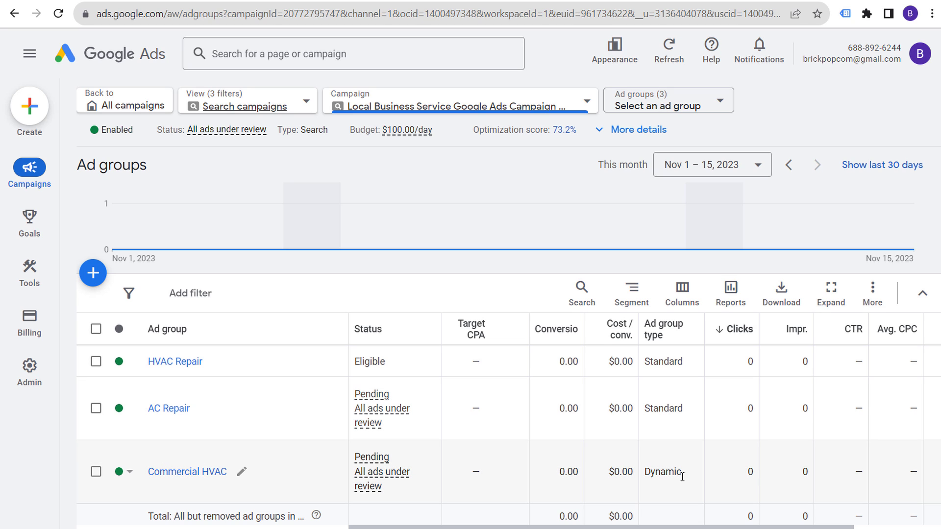
left_click_drag(682, 476, 645, 472)
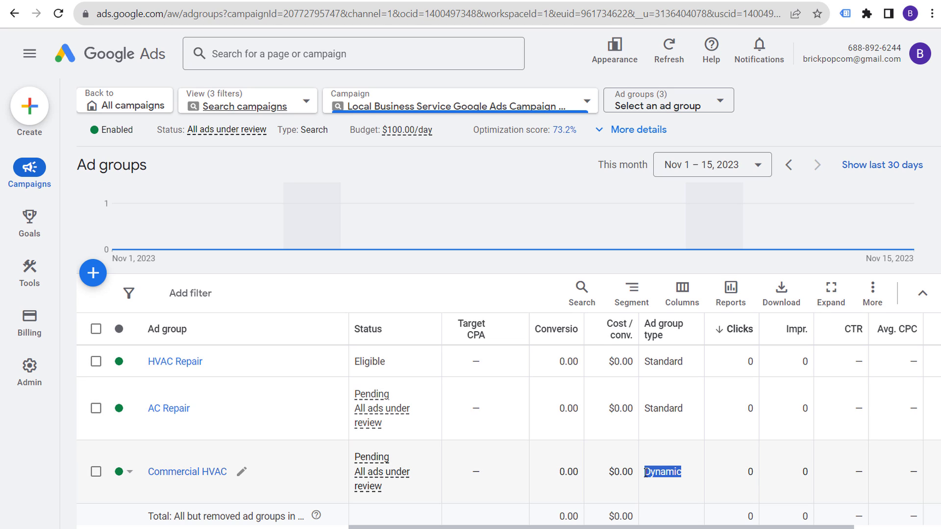
left_click(693, 424)
Go to the list of search campaigns and open the settings of Local Business Service Google Ads Campaign Example.
mouse_move(32, 282)
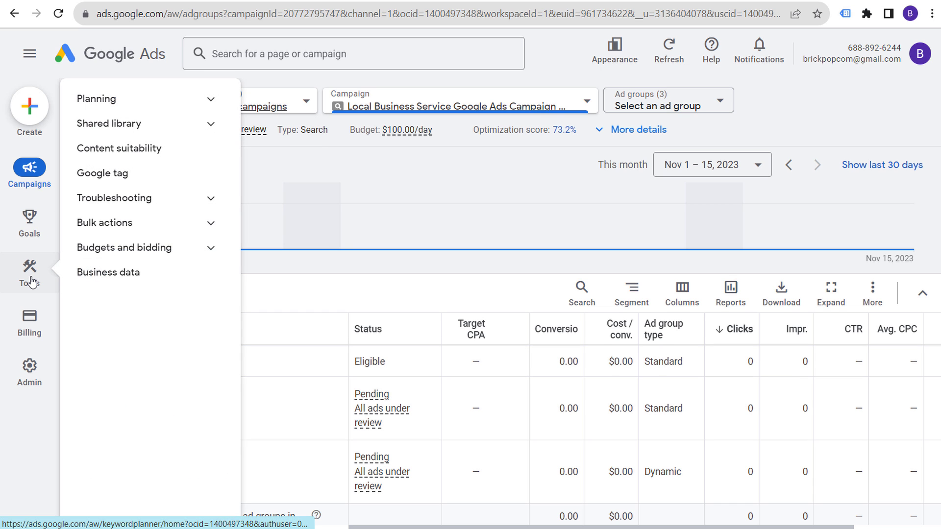
left_click(253, 110)
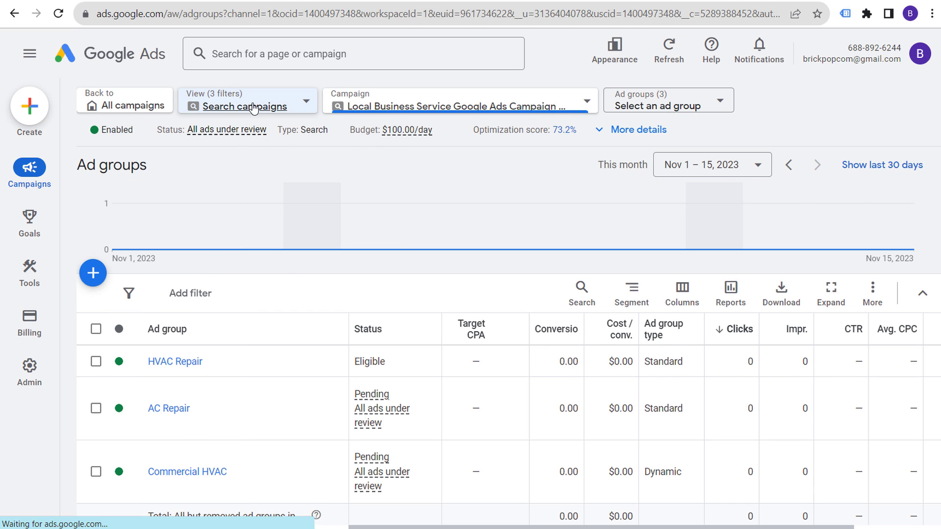
mouse_move(34, 159)
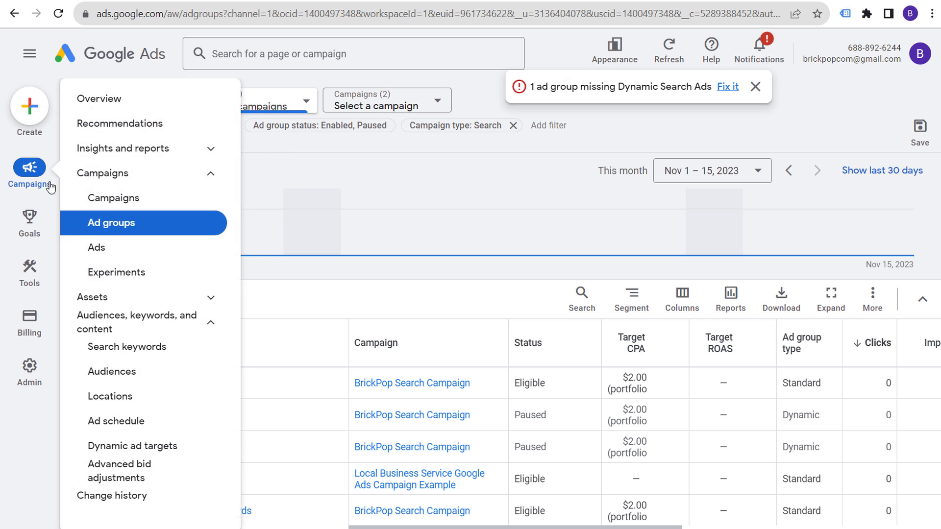
left_click(110, 196)
scroll(284, 381, "down", 3)
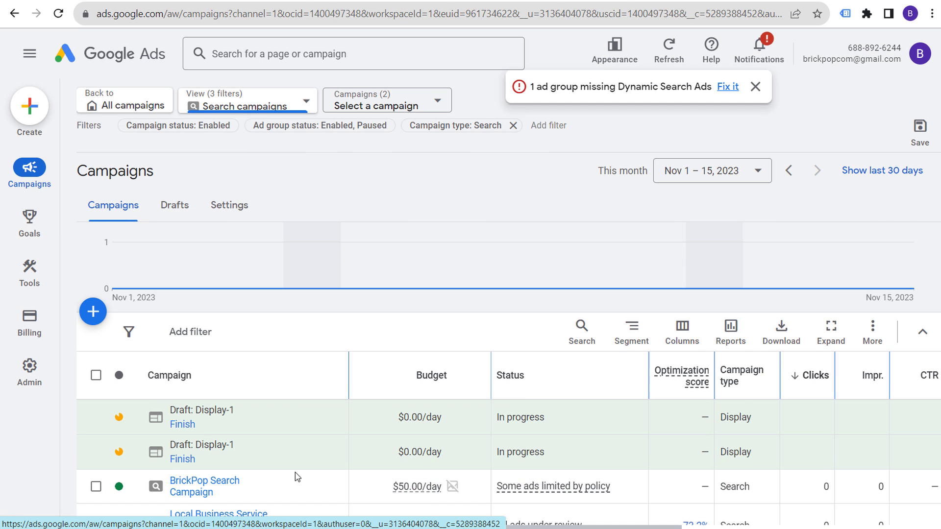
left_click(327, 458)
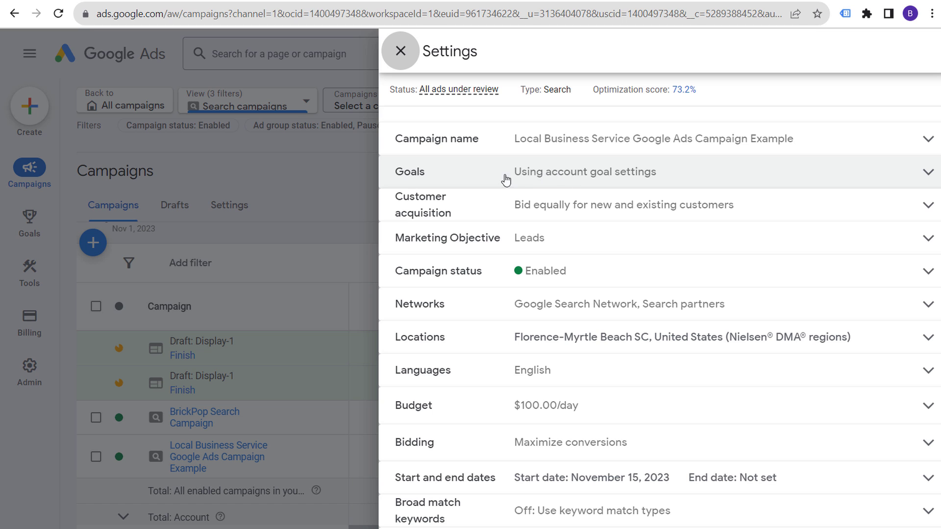
Review the campaign's conversion goal and customer acquisition settings, closing each section after viewing it.
left_click(600, 175)
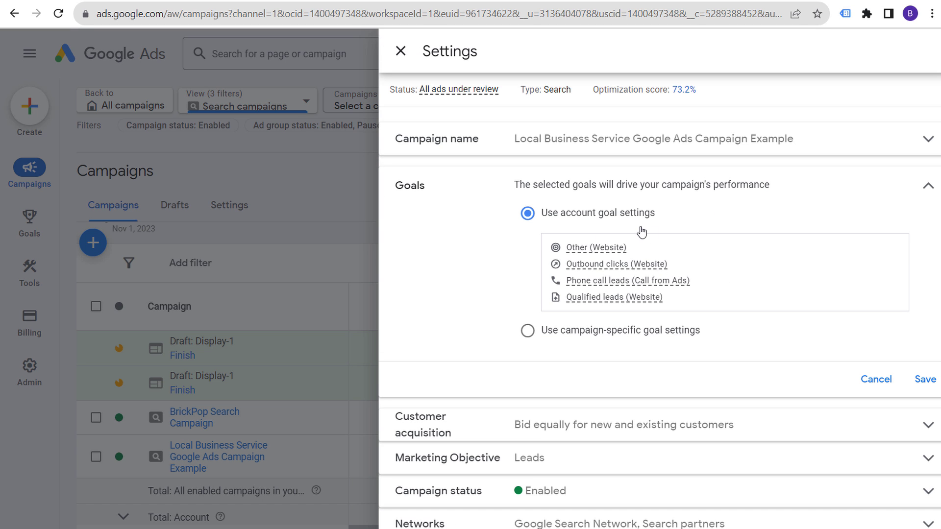
left_click(926, 186)
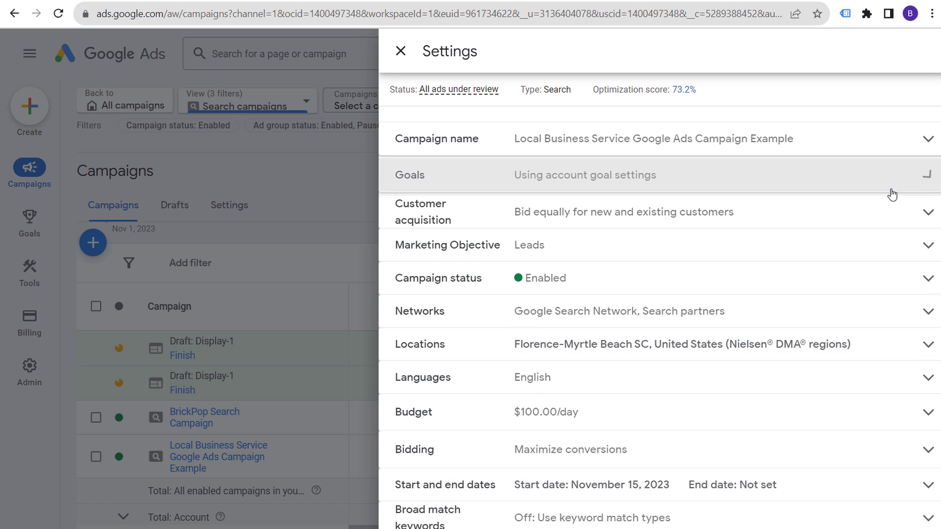
left_click(590, 210)
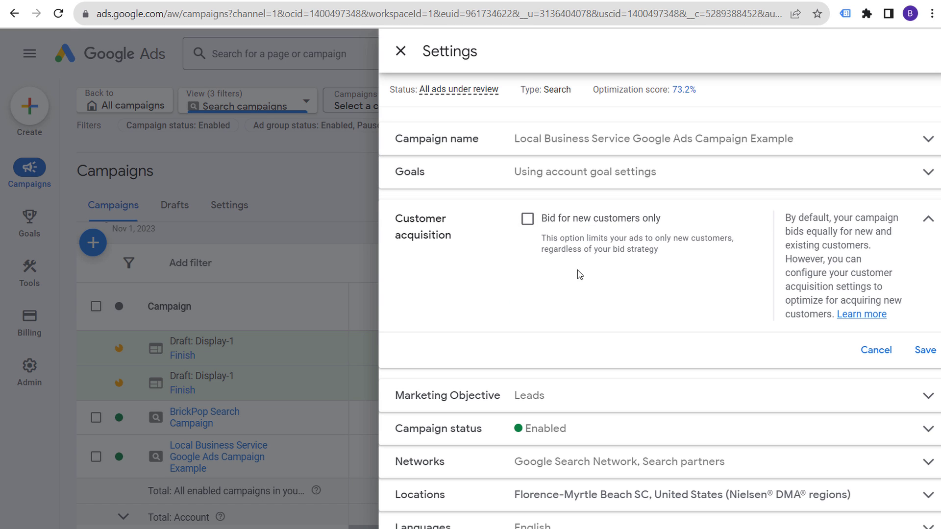
left_click(929, 221)
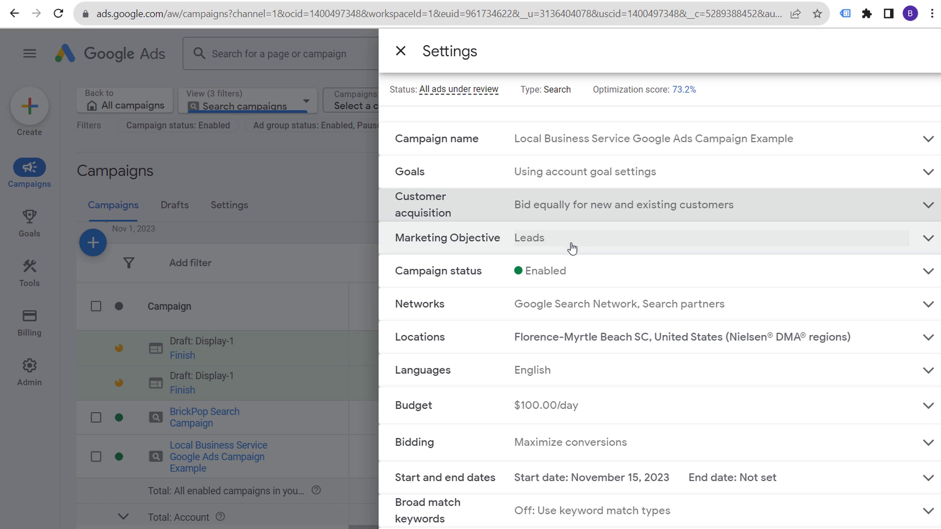
Review the campaign's targeted location and its presence targeting options in the location settings.
left_click(614, 345)
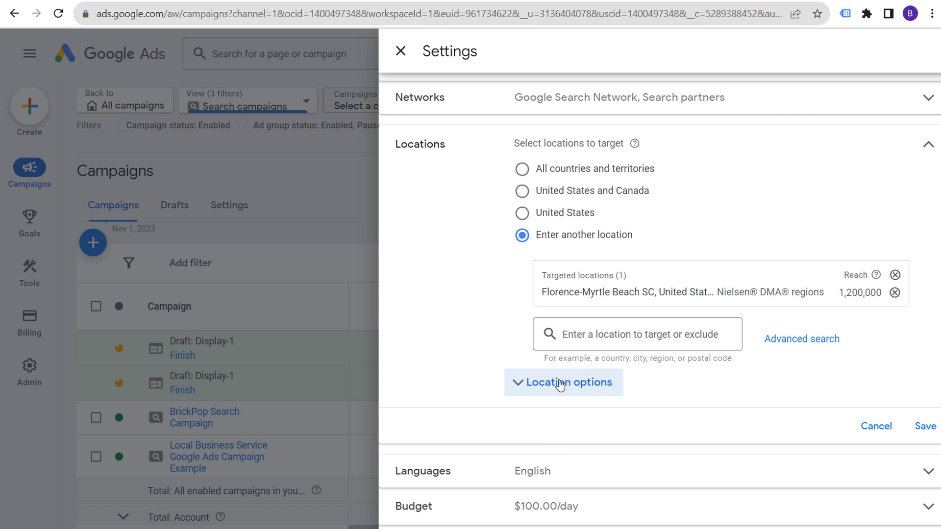
left_click(560, 383)
scroll(709, 450, "down", 1)
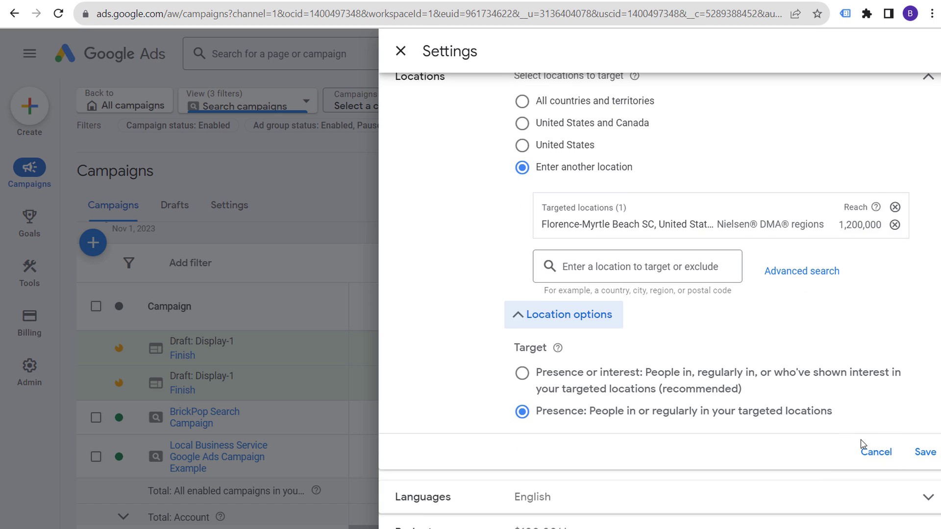
left_click(912, 451)
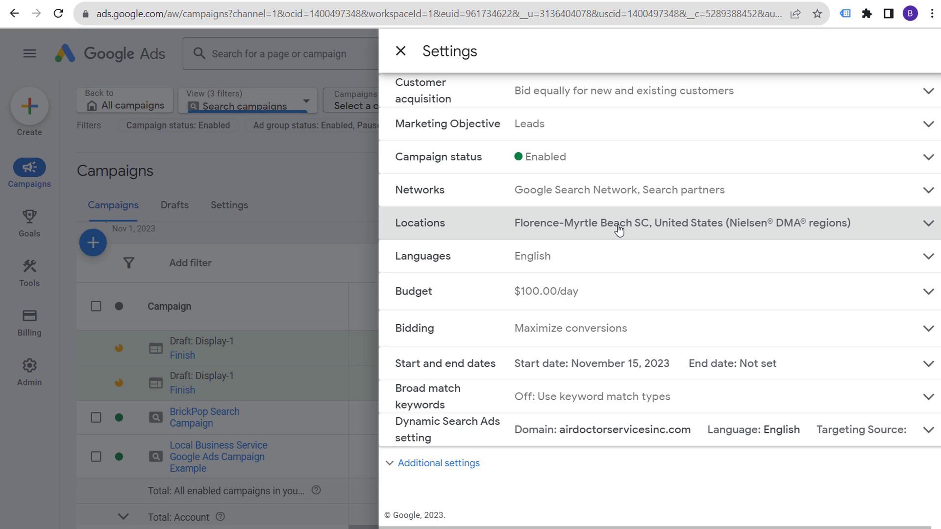
left_click(668, 226)
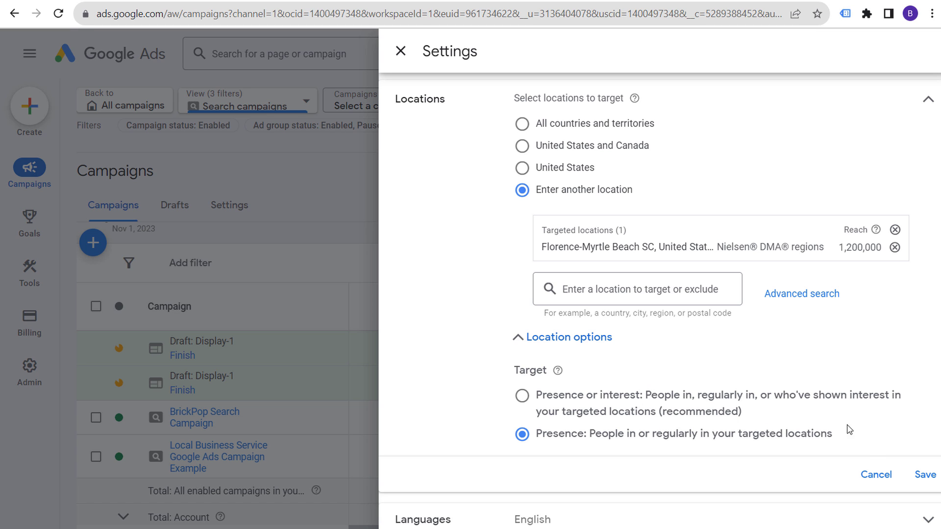
left_click(876, 475)
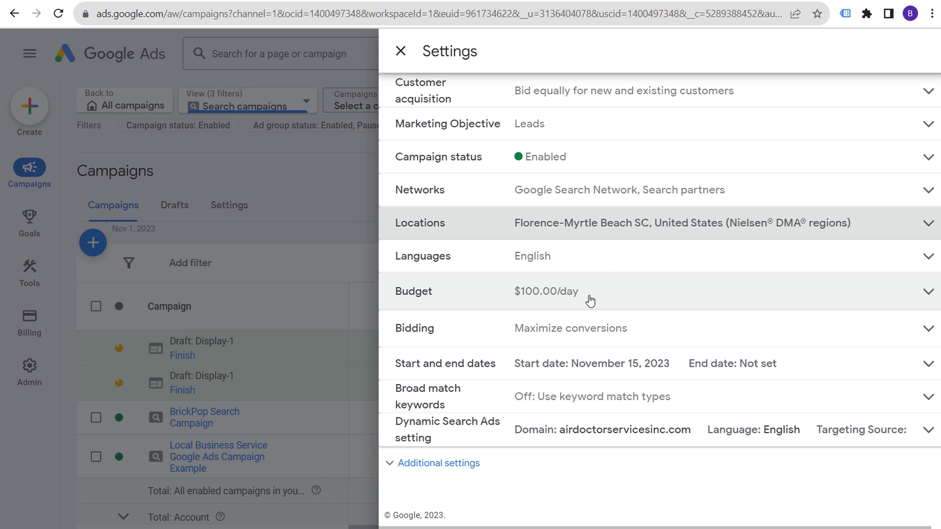
Try a target cost per action of $50.00 in the campaign's Maximize conversions bidding settings, and discard the change.
left_click(632, 329)
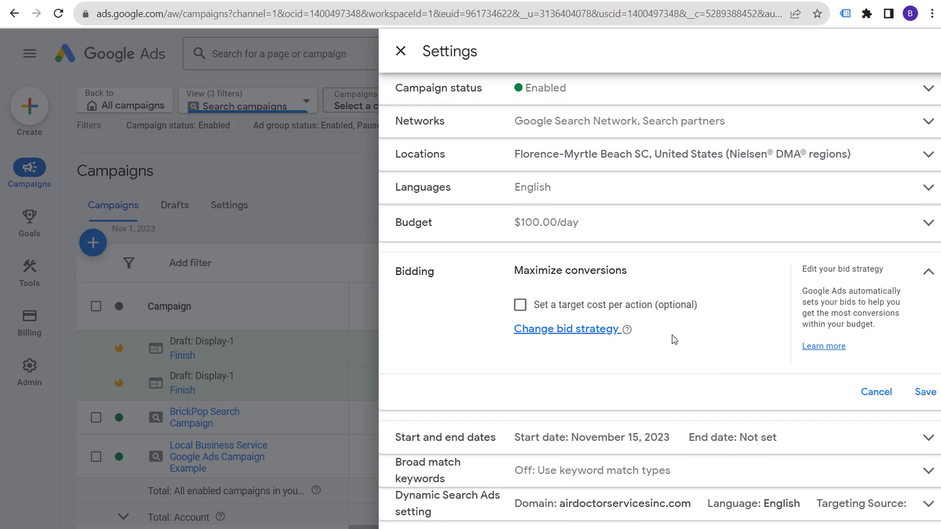
left_click(582, 306)
left_click(574, 356)
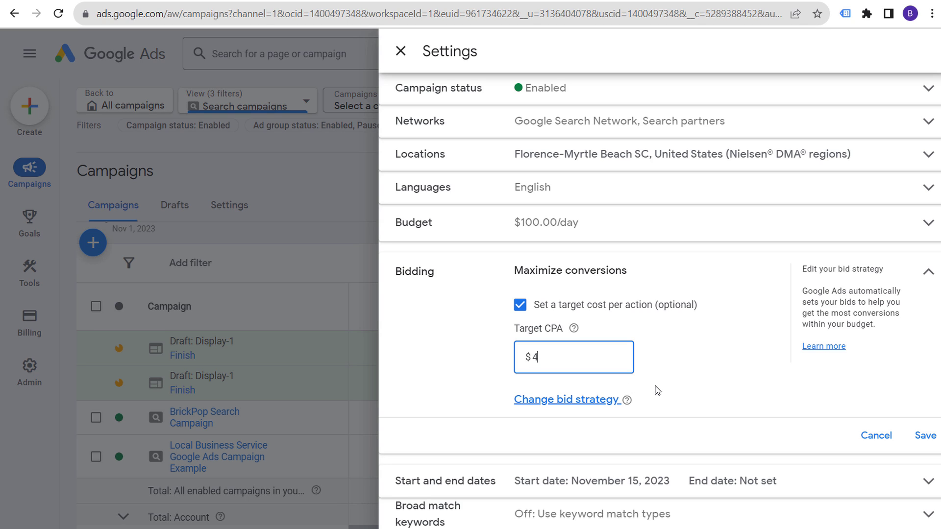
key("BackSpace")
type("50.00")
left_click(773, 391)
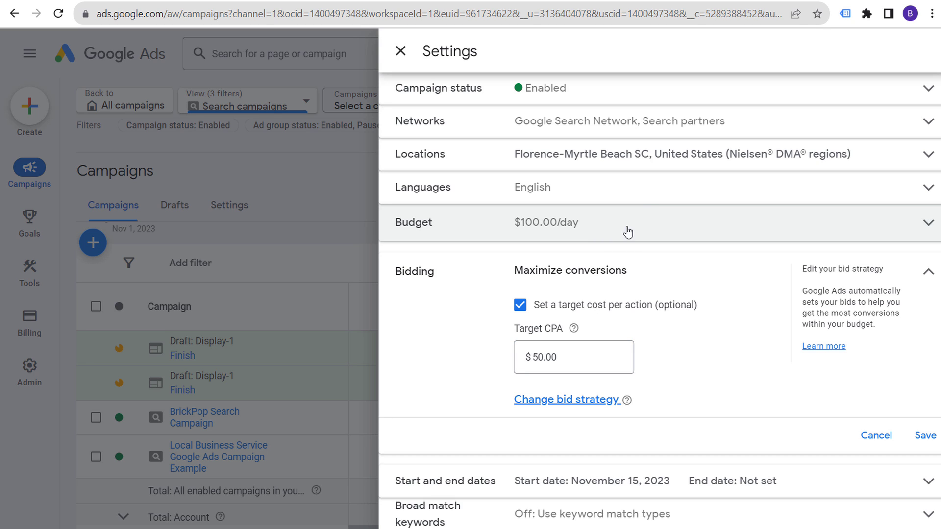
left_click_drag(564, 357, 529, 357)
left_click(566, 357)
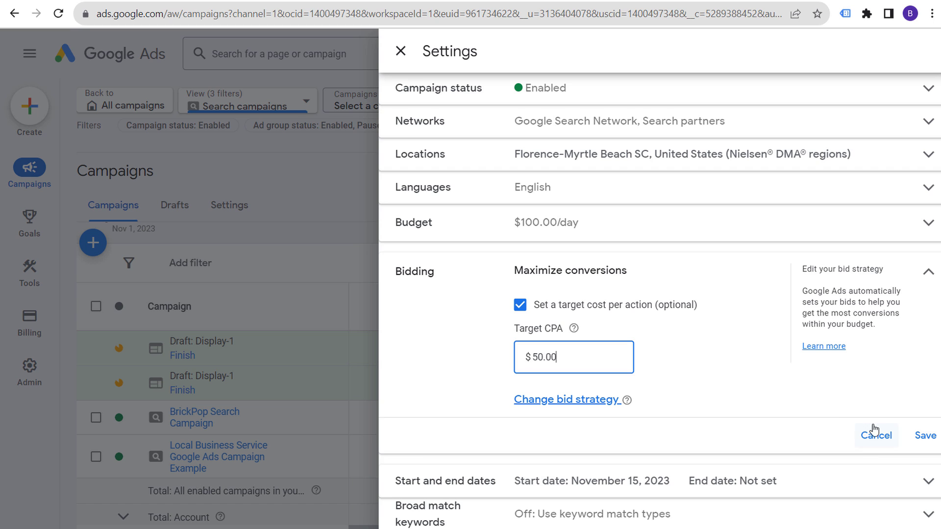
scroll(873, 430, "down", 3)
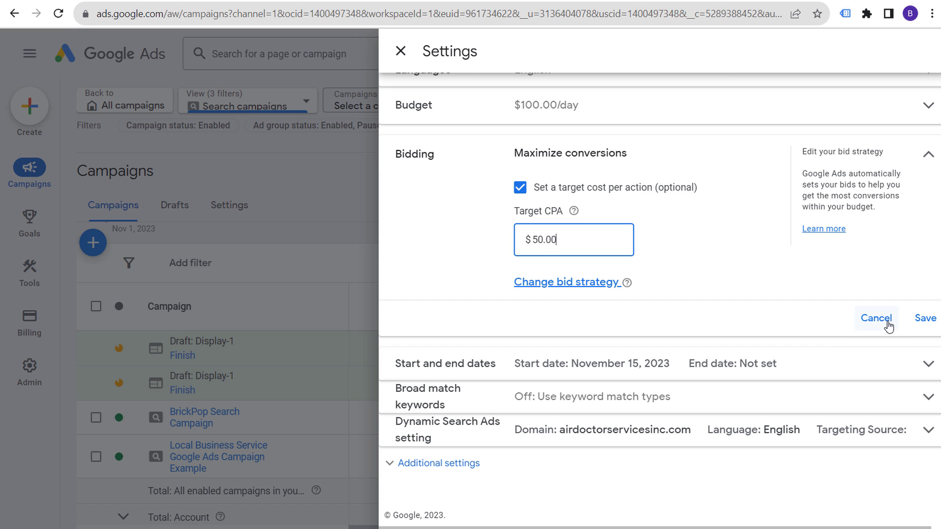
left_click(887, 324)
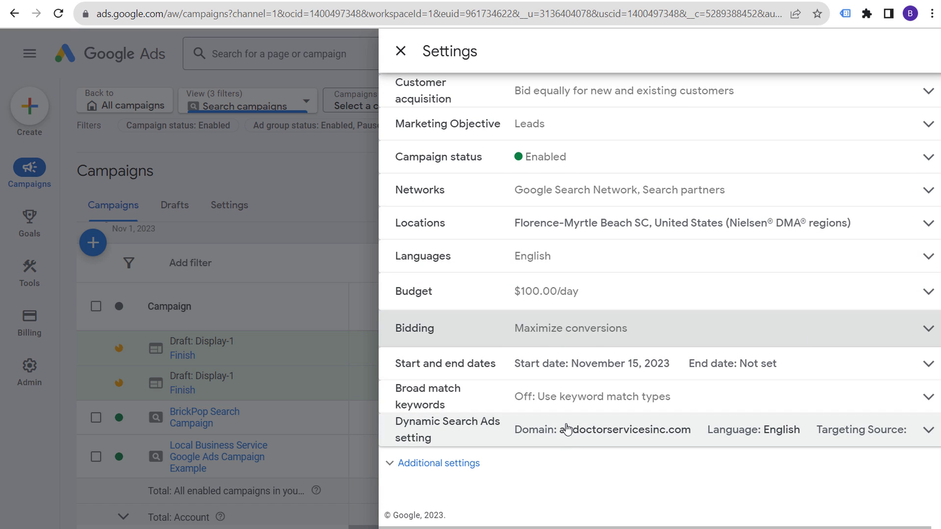
Review the website and language in the Dynamic Search Ads setting, leave them unsaved, and close the campaign settings.
left_click(567, 430)
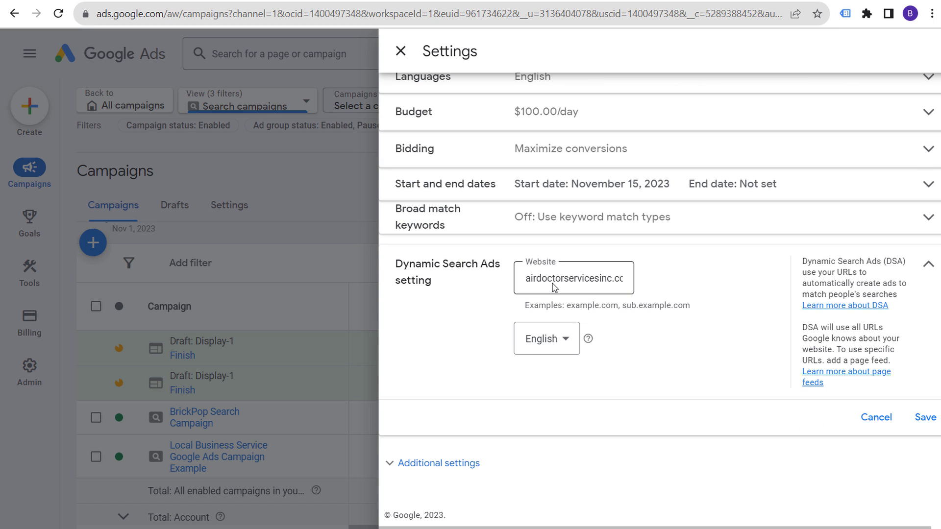
left_click_drag(566, 278, 609, 282)
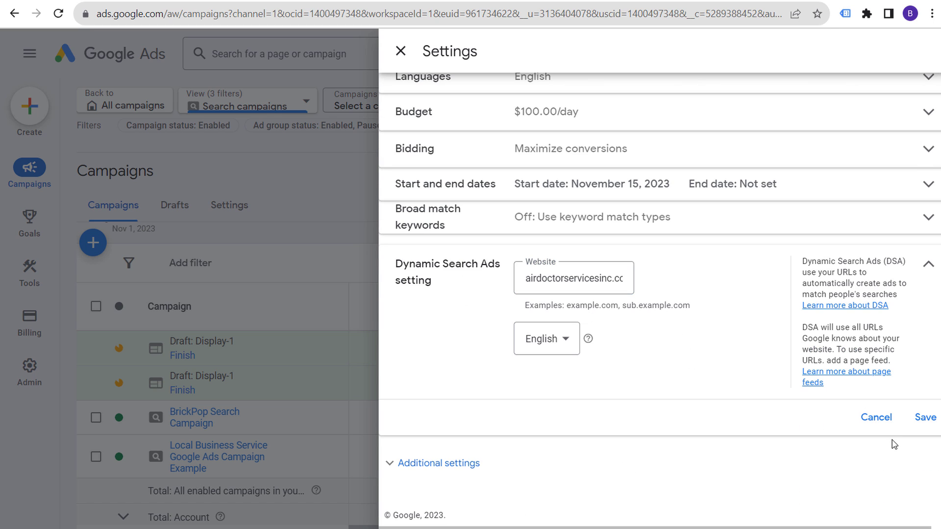
left_click(876, 417)
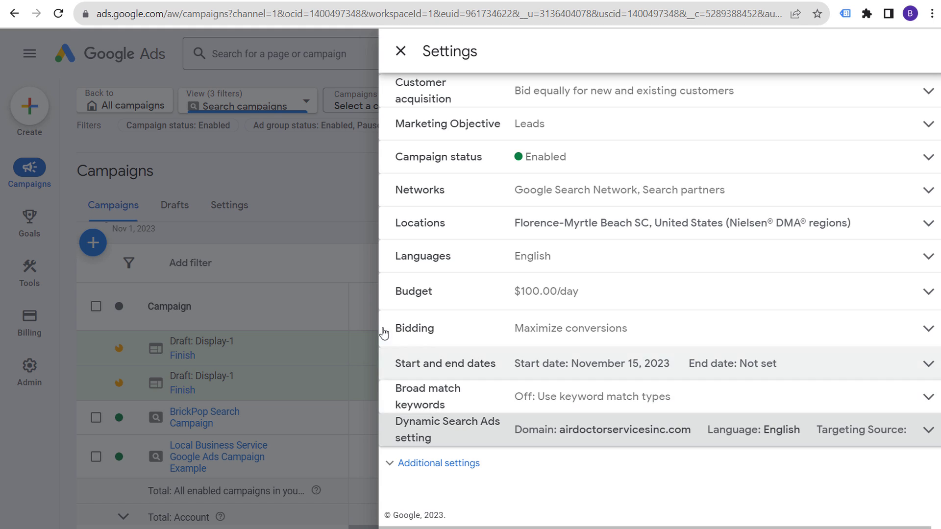
left_click(326, 266)
Go to the portfolio bid strategies and start a new Target CPA strategy.
mouse_move(28, 267)
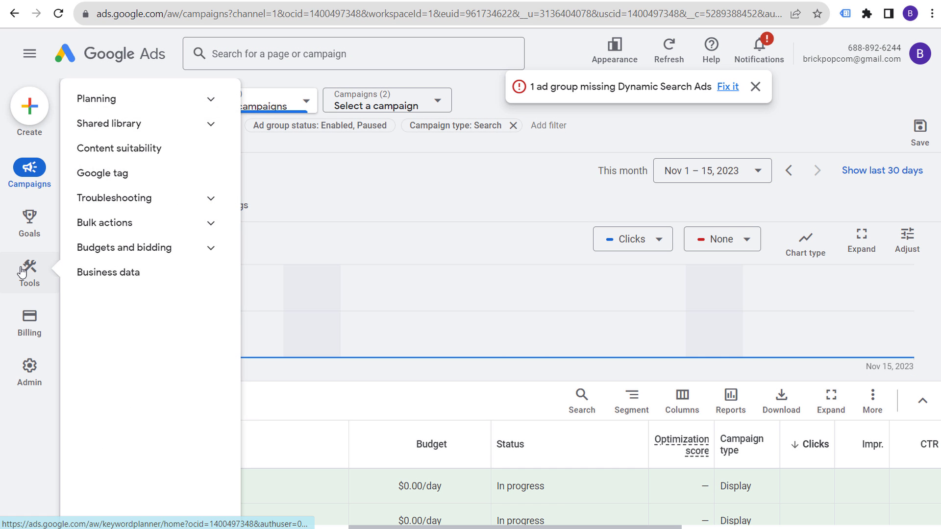
left_click(169, 247)
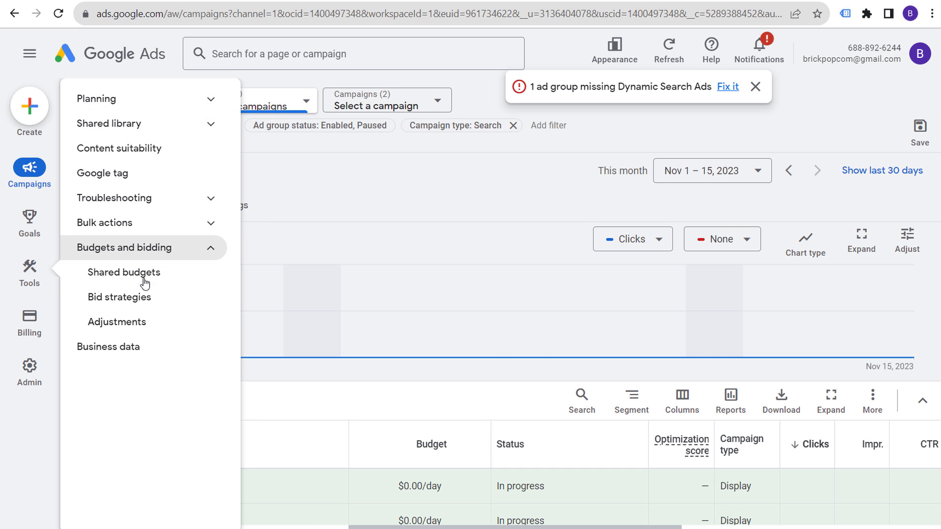
left_click(134, 297)
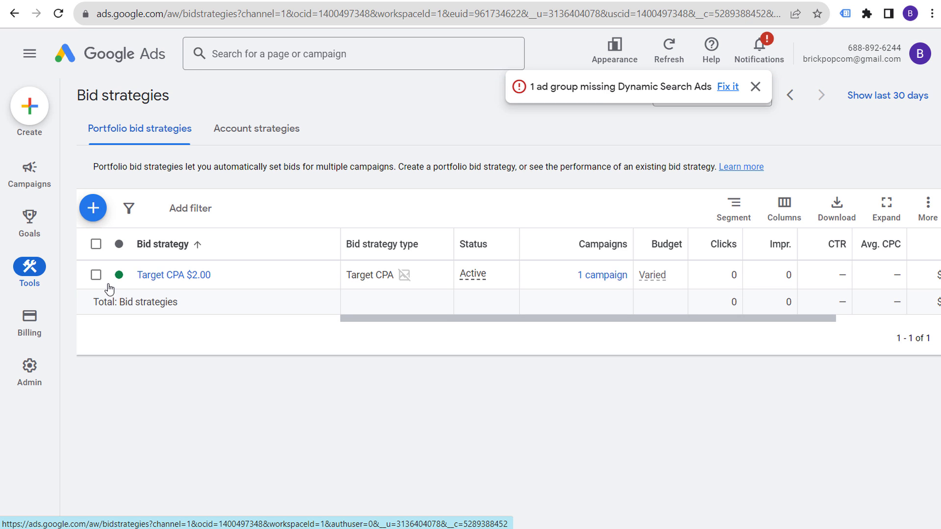
left_click(92, 207)
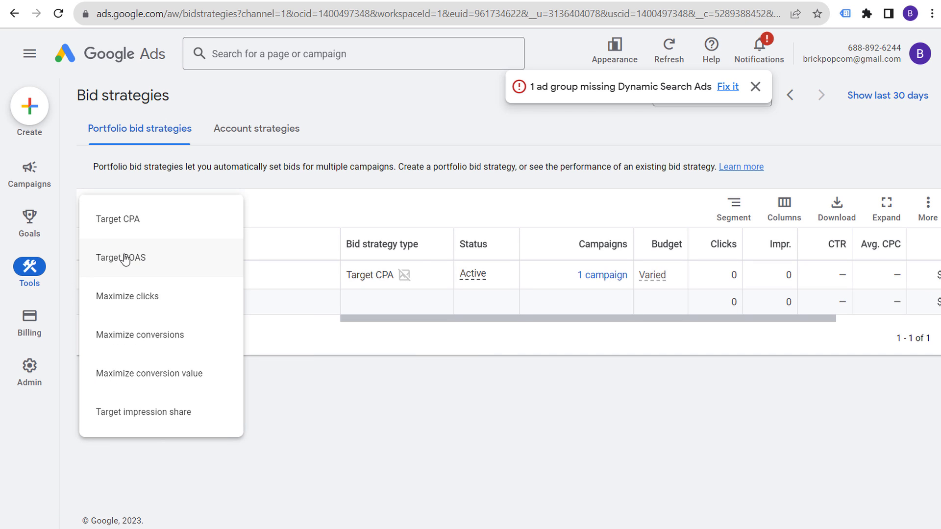
left_click(172, 229)
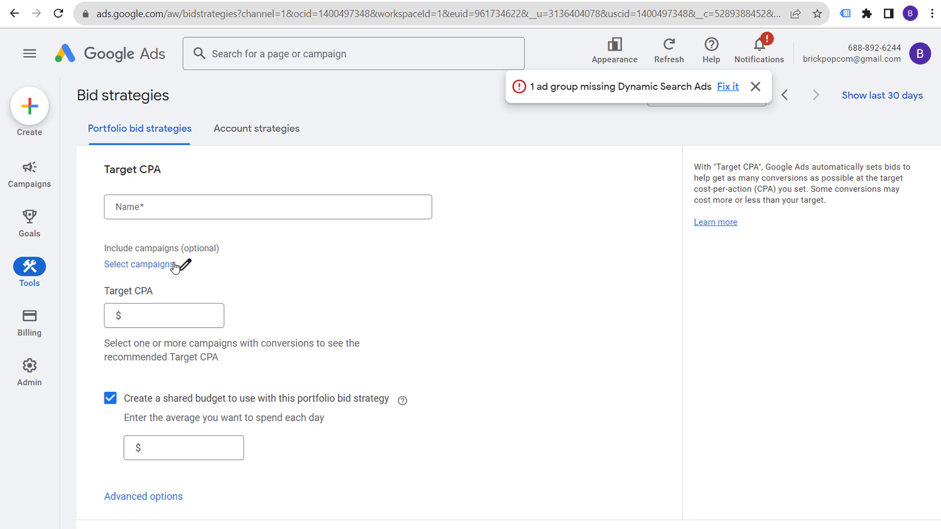
Give the new Target CPA strategy a maximum bid limit of $15.00 and a target CPA of $100.00.
scroll(272, 316, "down", 4)
left_click(165, 309)
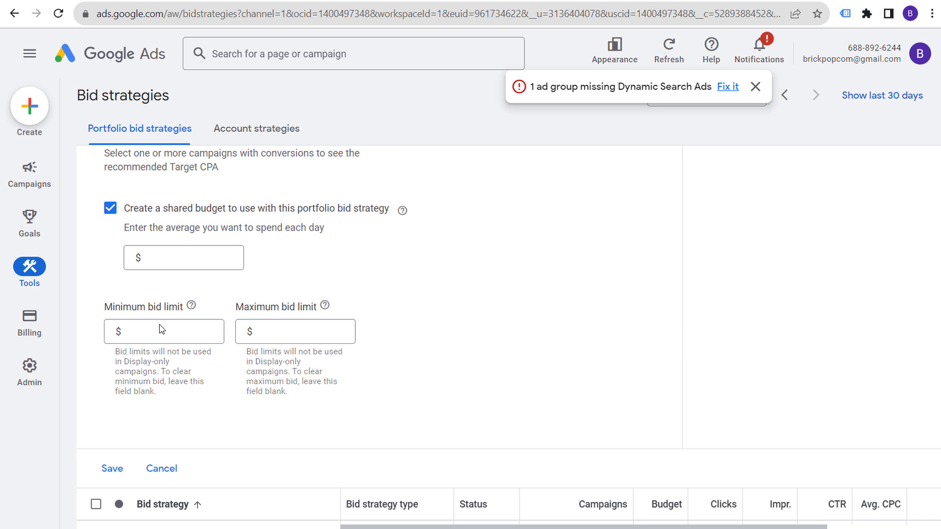
left_click(164, 324)
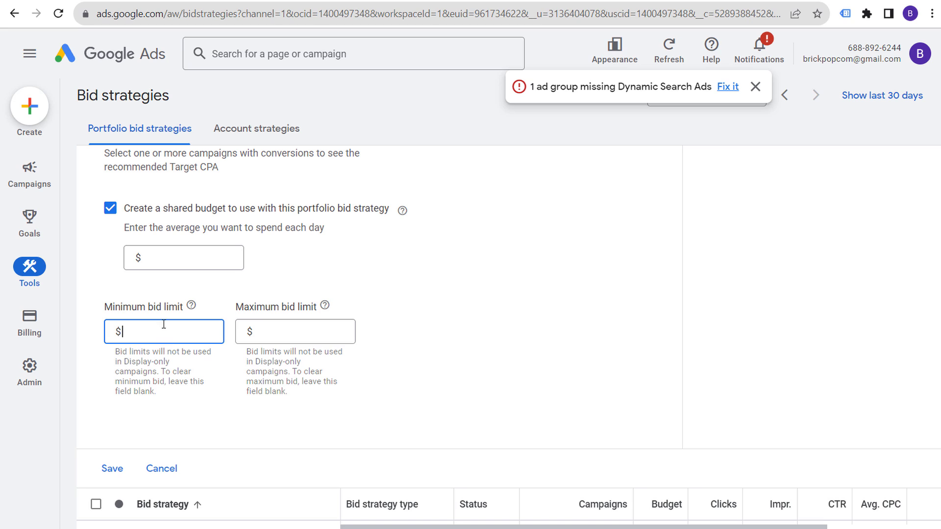
left_click(269, 332)
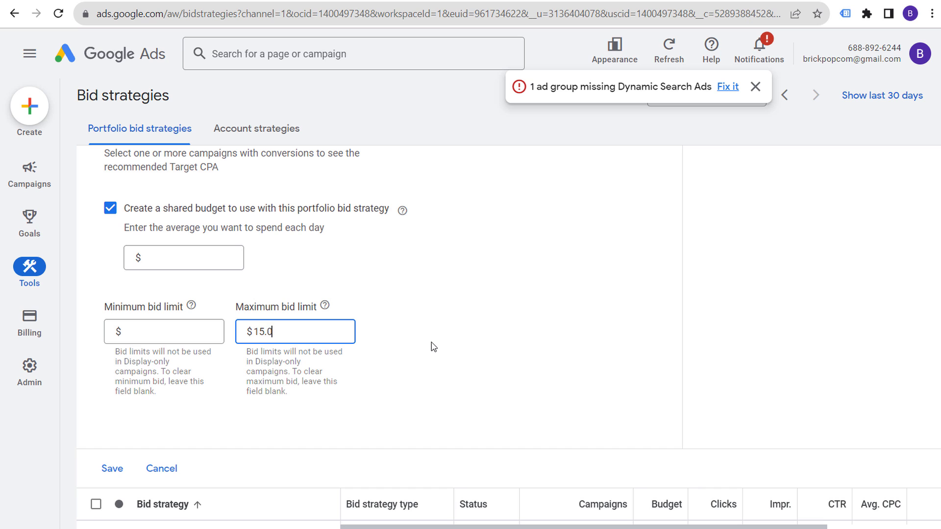
left_click(420, 319)
scroll(454, 319, "up", 3)
left_click(191, 266)
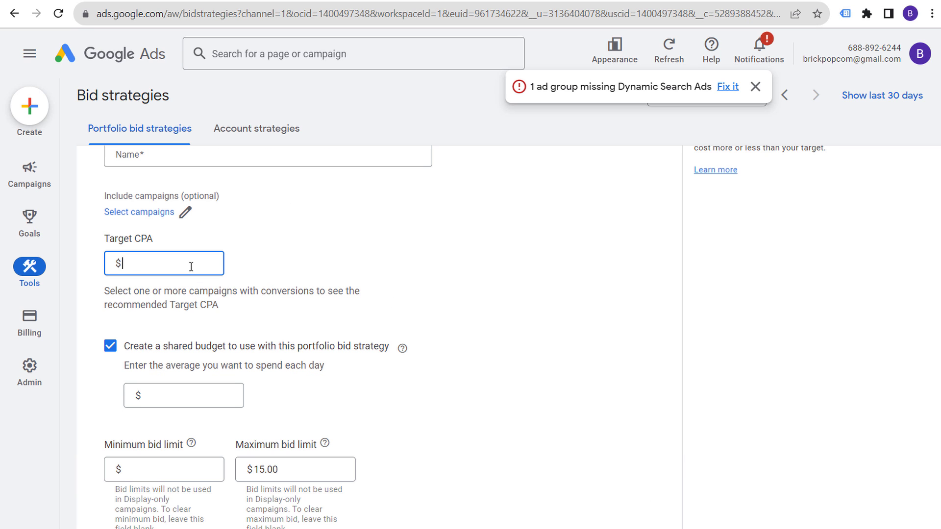
type("100.00")
left_click(459, 289)
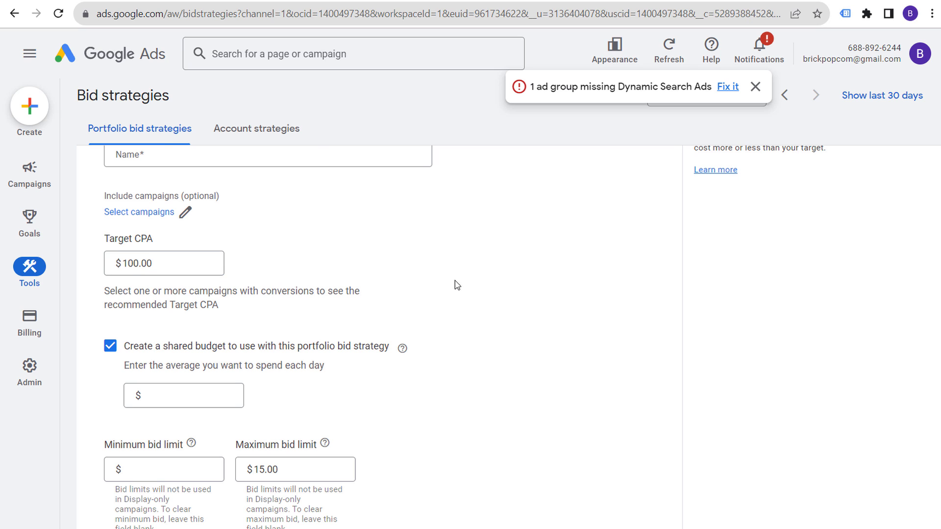
Change the new strategy's target CPA to $25.00 and its maximum bid limit to $5.00.
scroll(324, 282, "down", 1)
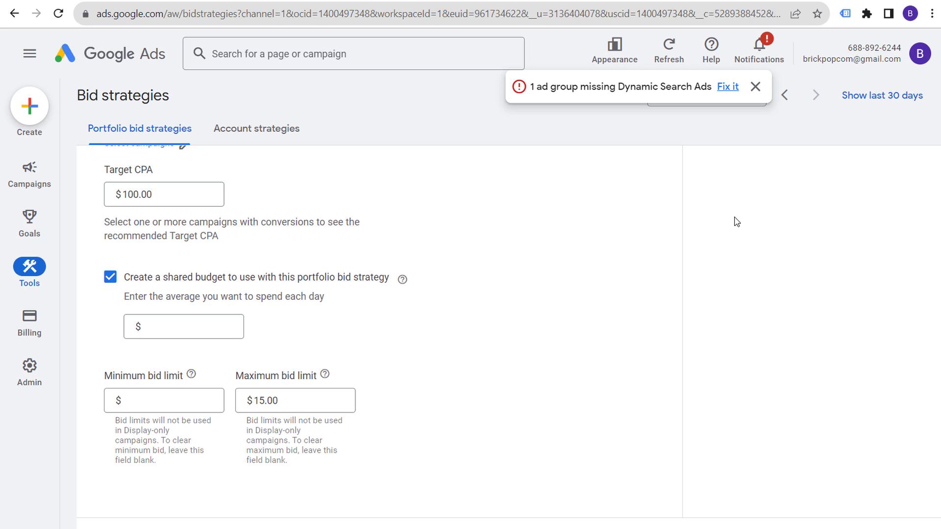
left_click_drag(221, 198, 107, 196)
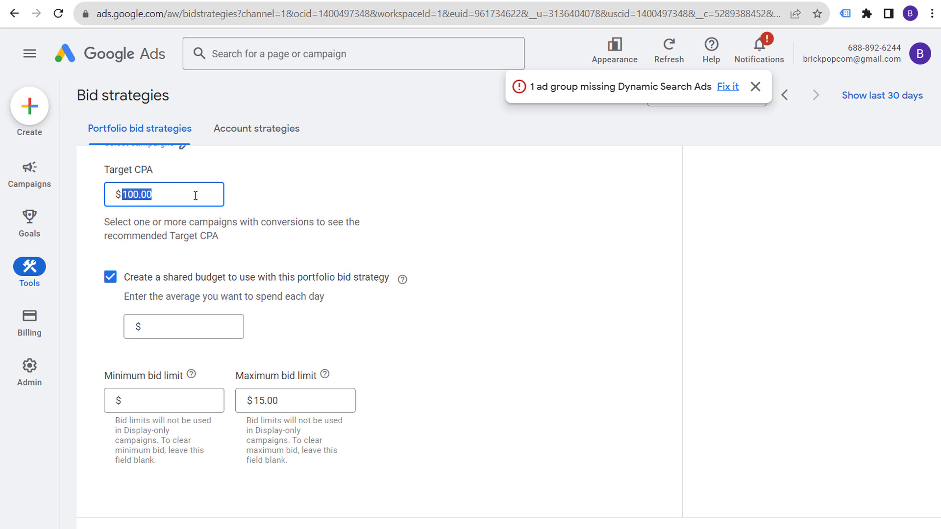
type("25.00")
left_click(522, 327)
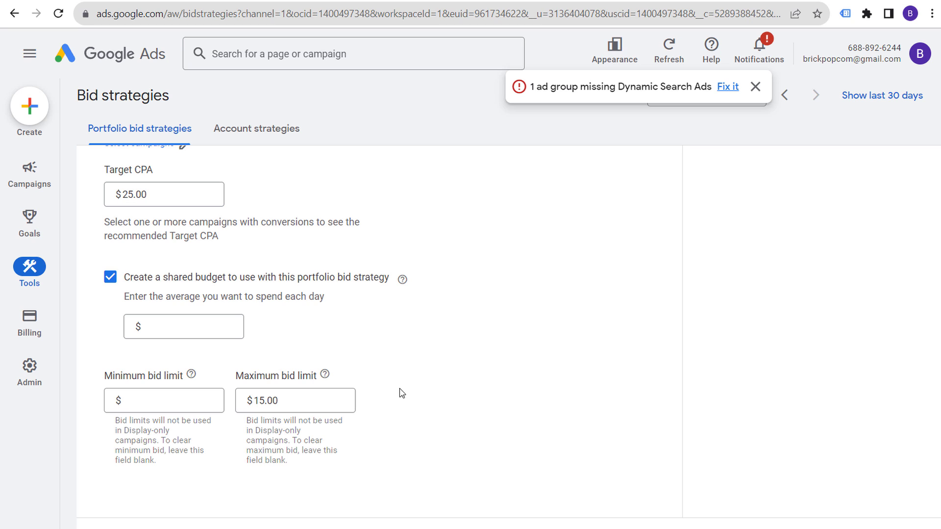
left_click_drag(297, 397, 202, 397)
type("5.00")
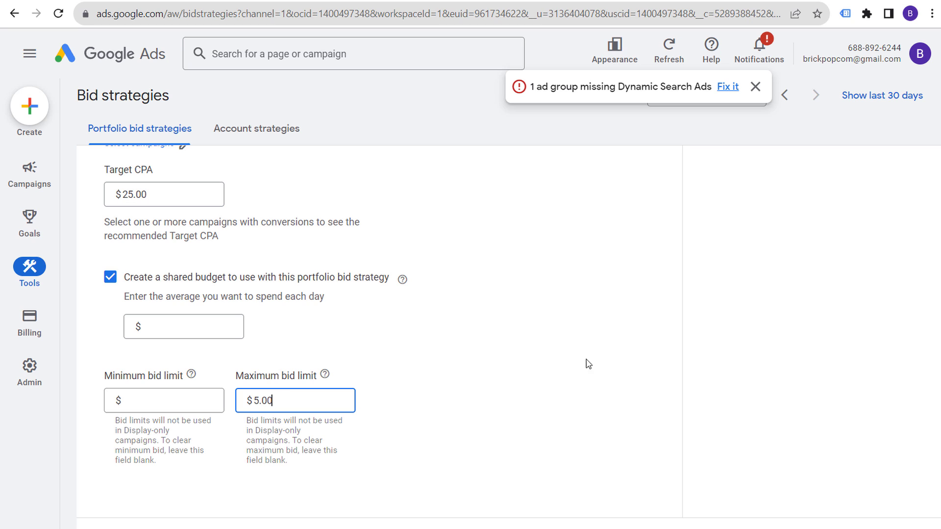
left_click(599, 351)
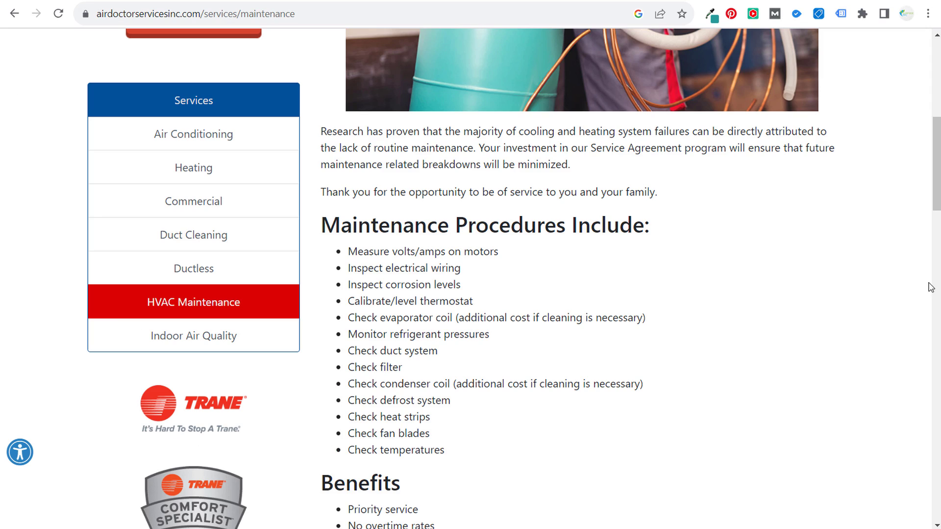
Discard the unsaved Target CPA bid strategy.
scroll(475, 131, "up", 8)
scroll(486, 126, "up", 1)
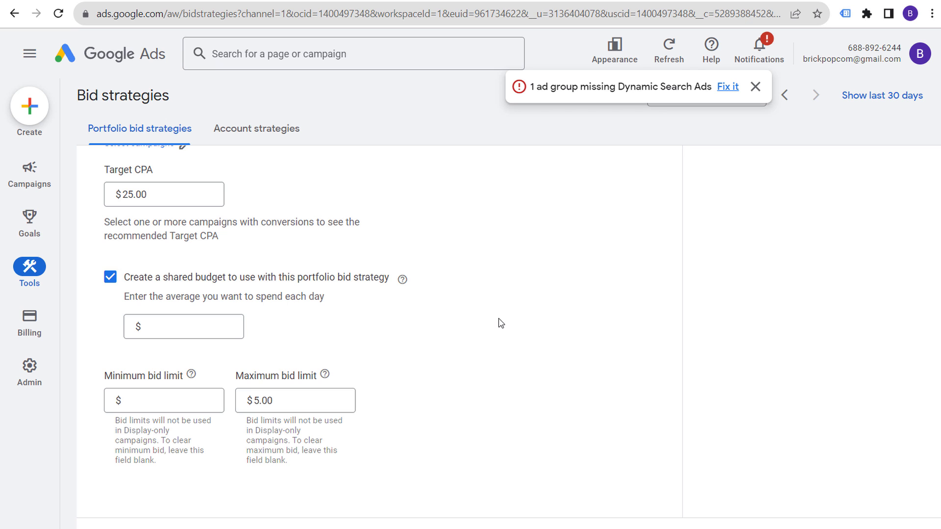
scroll(506, 312, "down", 4)
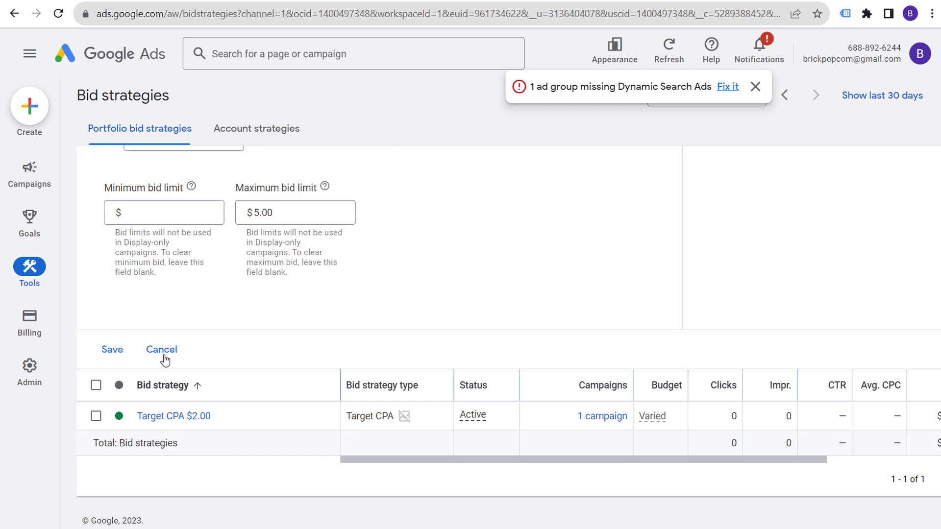
left_click(160, 290)
Open the ad groups of Local Business Service Google Ads Campaign Example and pause all three of them.
mouse_move(7, 221)
mouse_move(29, 177)
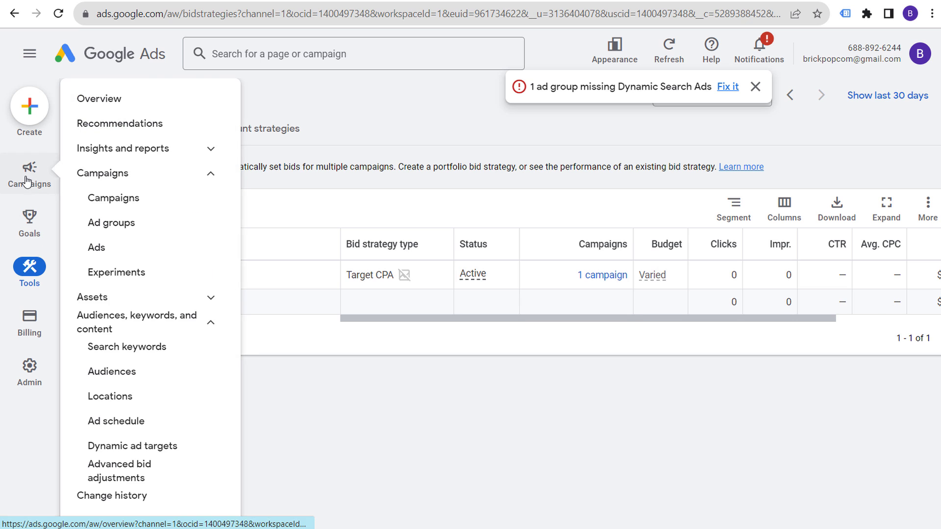
left_click(99, 197)
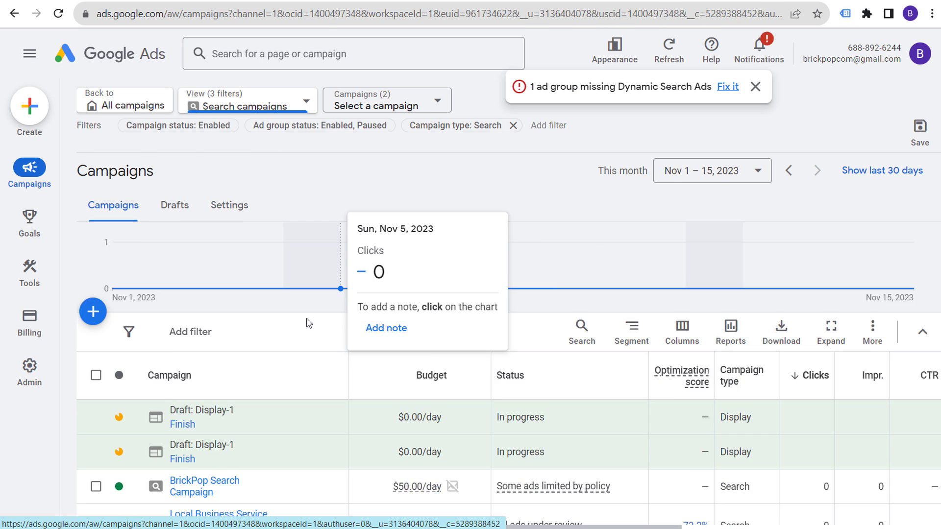
scroll(226, 373, "down", 3)
left_click(222, 388)
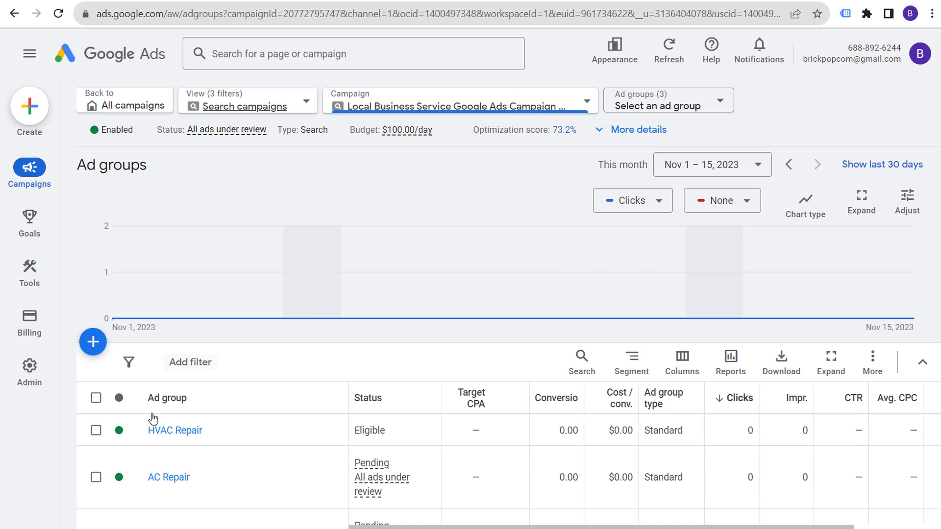
left_click(96, 398)
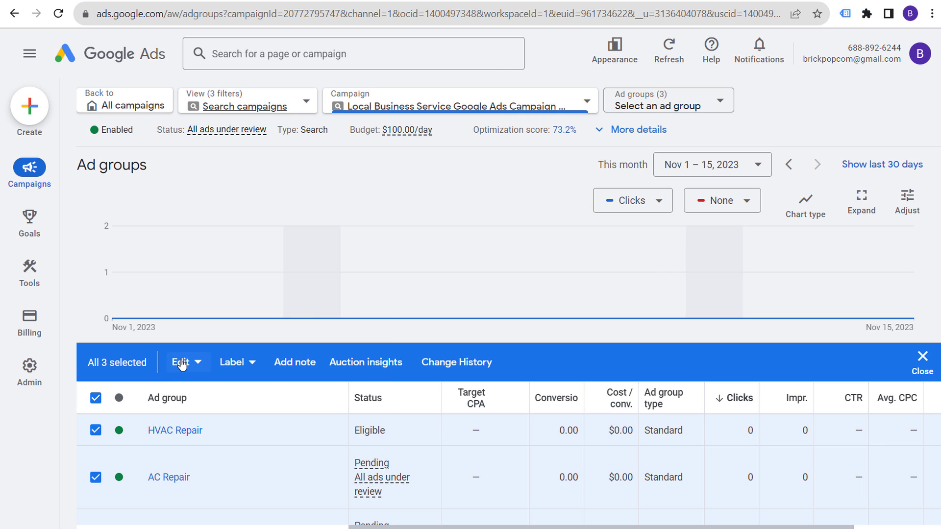
left_click(184, 362)
left_click(267, 343)
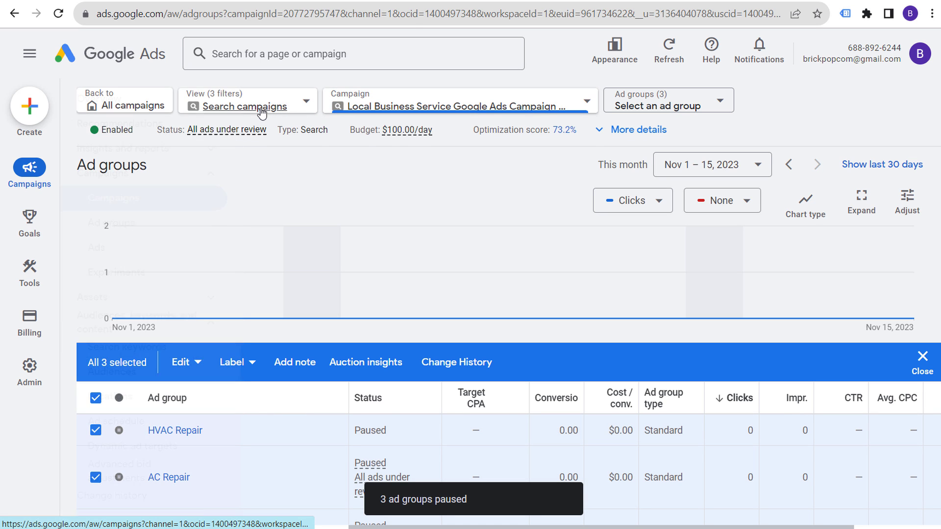
Look through the ad groups across all Search campaigns and return to the campaigns list.
left_click(262, 108)
scroll(343, 368, "down", 3)
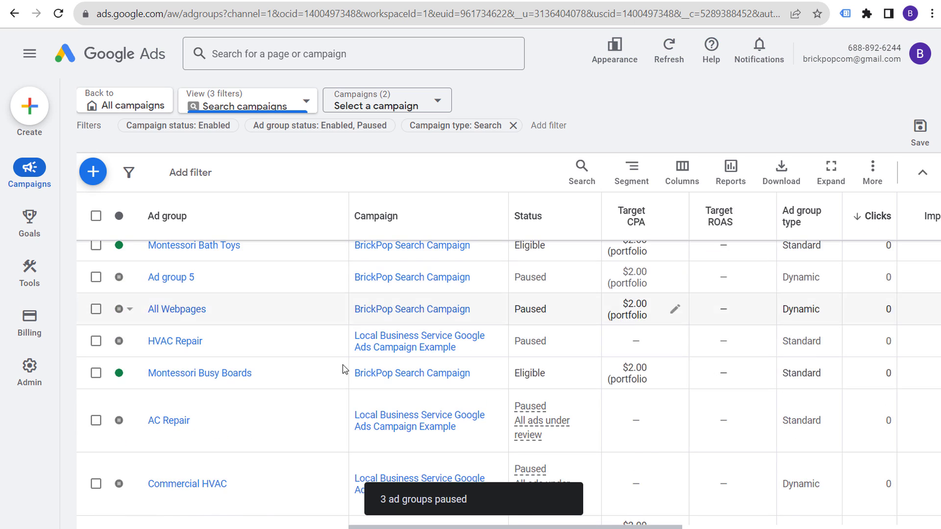
scroll(320, 382, "down", 5)
scroll(294, 268, "up", 10)
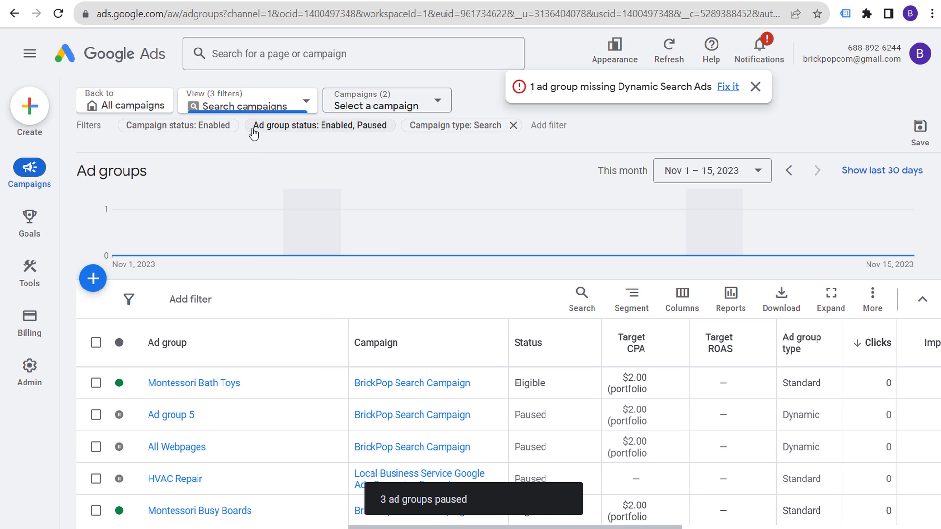
left_click(142, 103)
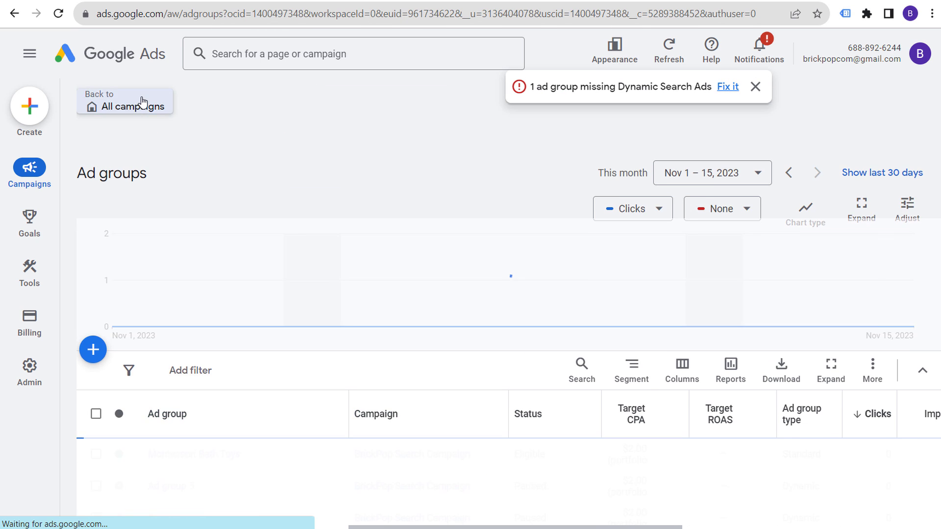
scroll(265, 363, "down", 3)
mouse_move(49, 185)
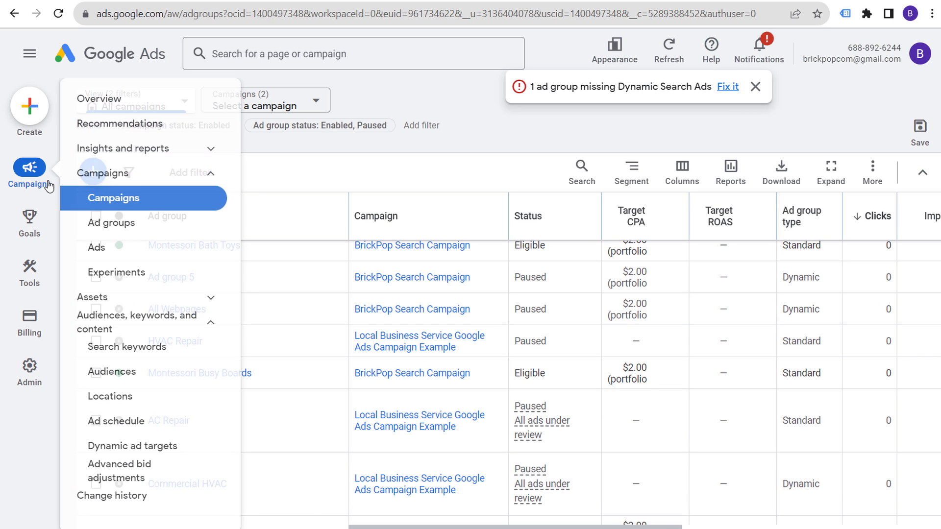
left_click(120, 206)
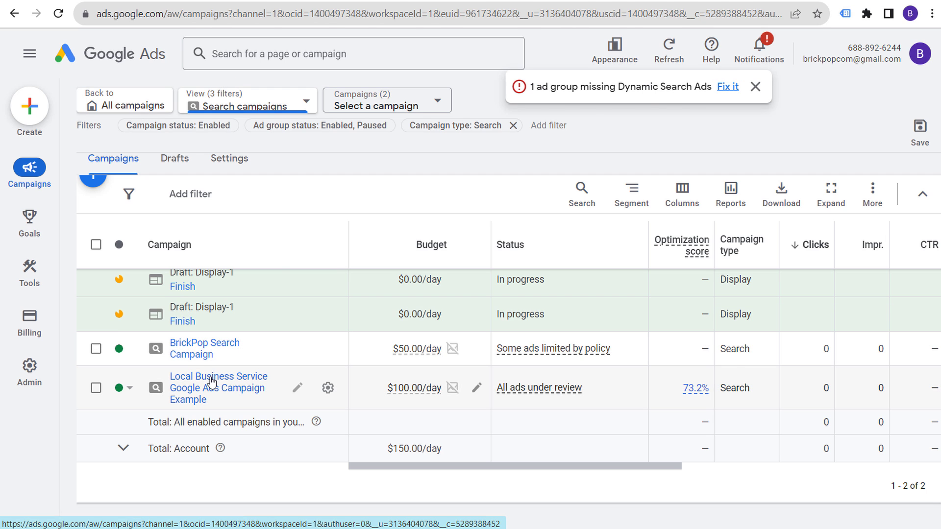
Check the ad groups of Local Business Service Google Ads Campaign Example and go back to the list of all campaigns.
left_click(211, 381)
mouse_move(26, 249)
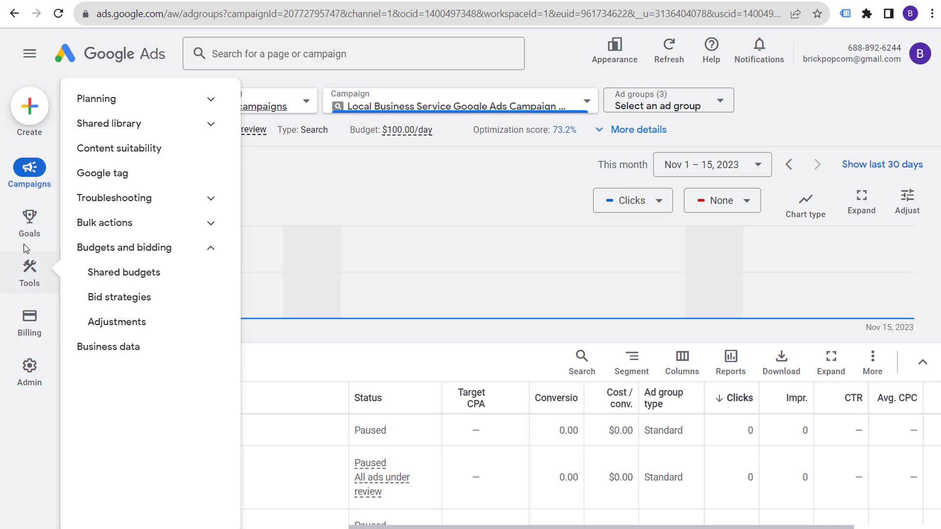
scroll(274, 225, "down", 4)
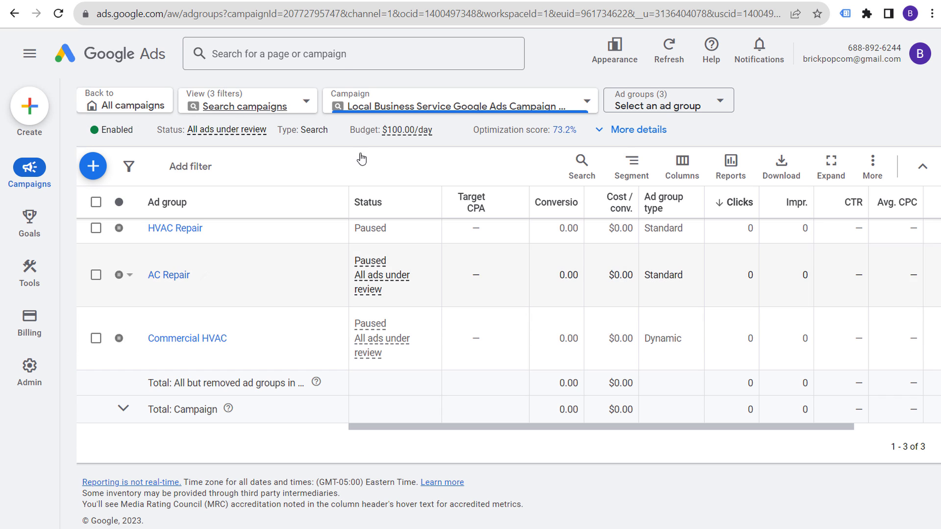
left_click(256, 104)
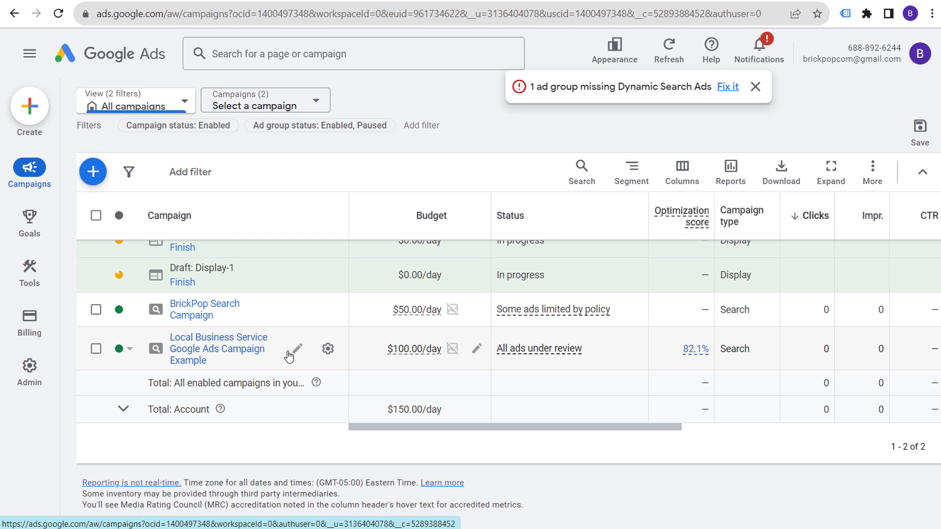
Review the bidding and budget settings of Local Business Service Google Ads Campaign Example, leaving them unedited, and close the settings.
left_click(328, 349)
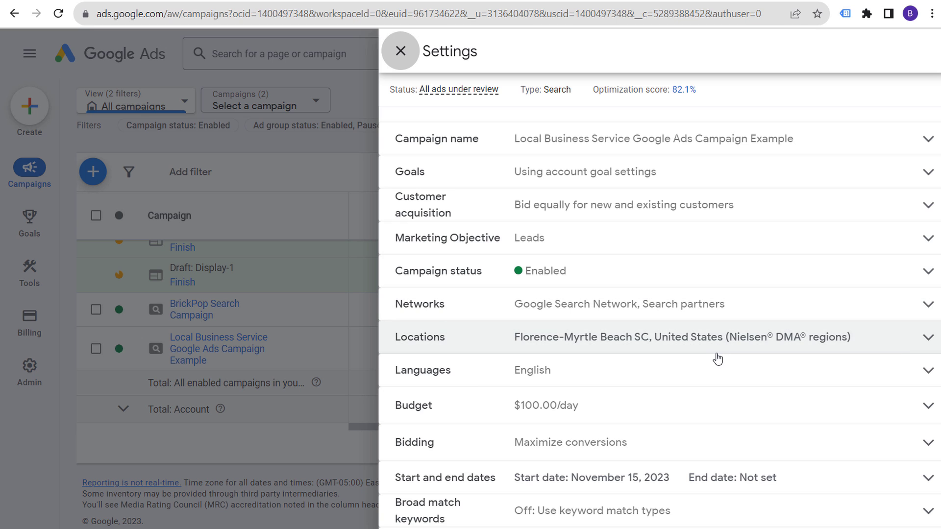
left_click(678, 440)
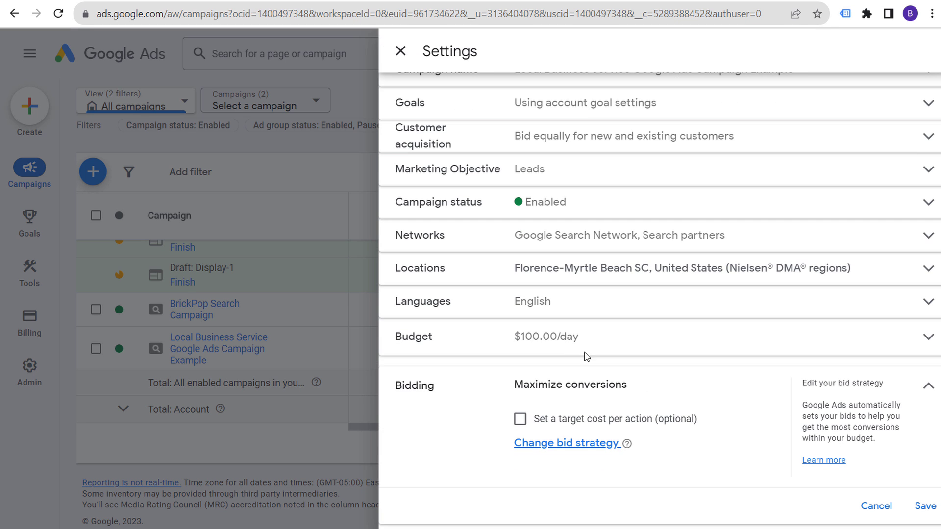
left_click(927, 389)
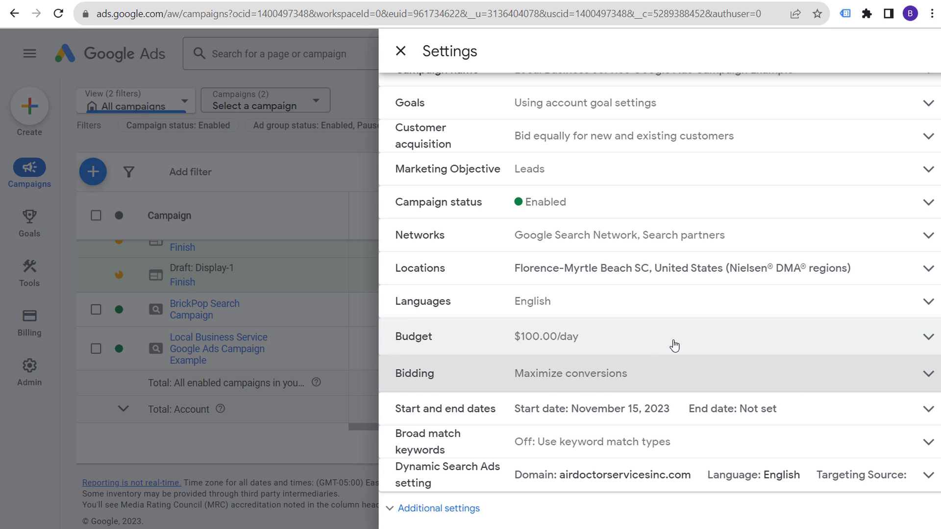
left_click(723, 336)
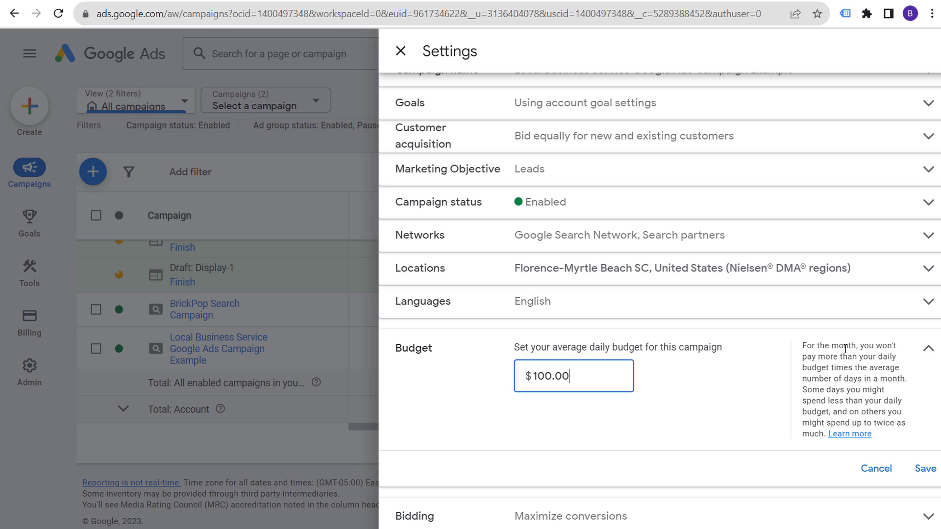
left_click(935, 350)
left_click(928, 356)
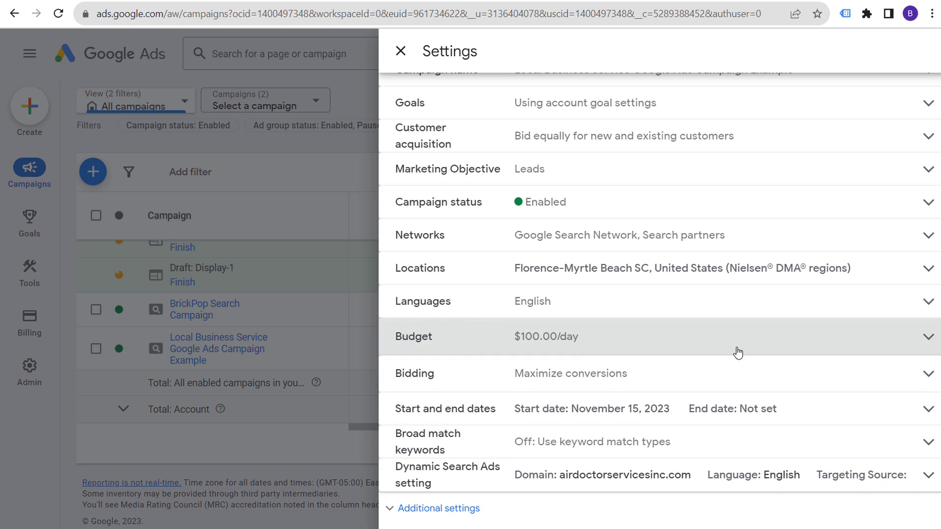
left_click(86, 162)
scroll(195, 244, "down", 5)
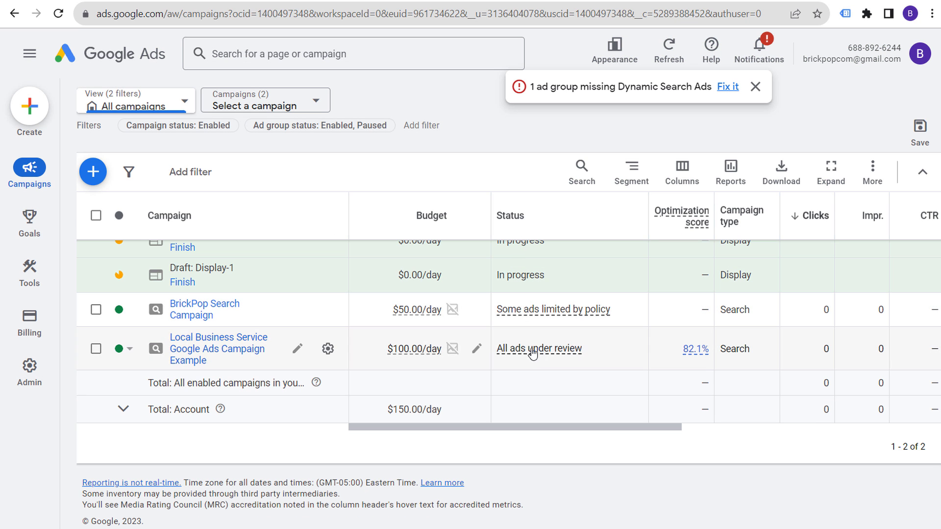
Switch to the Getting started with Local Services Ads help article and read its badge types and eligible United States service categories.
mouse_move(553, 353)
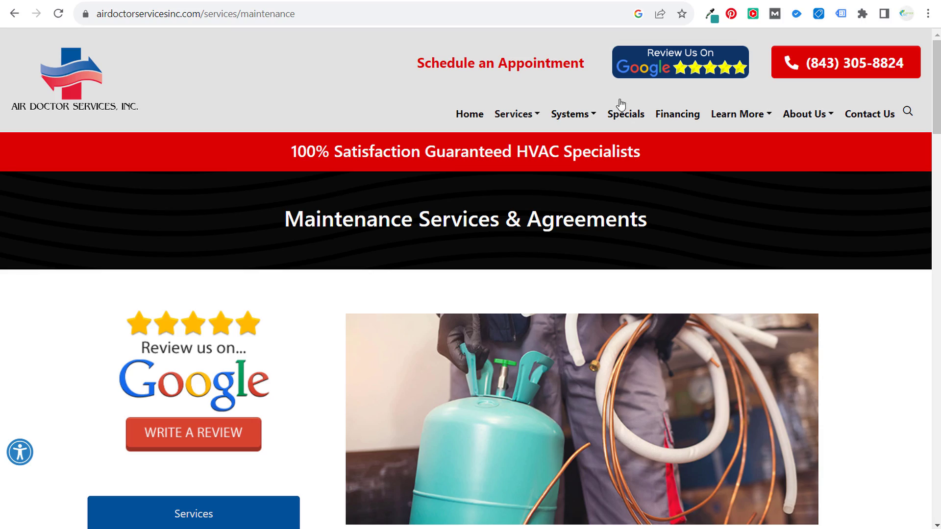
left_click(587, 2)
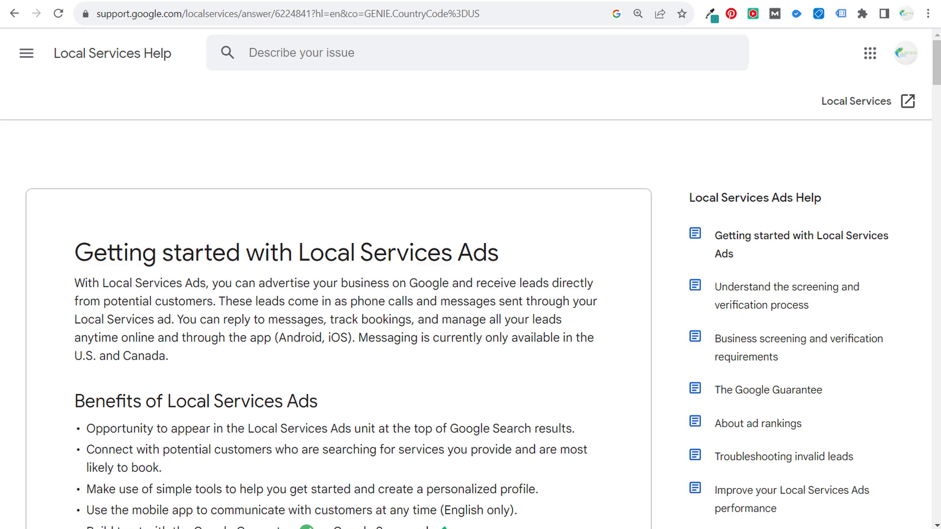
scroll(447, 271, "down", 20)
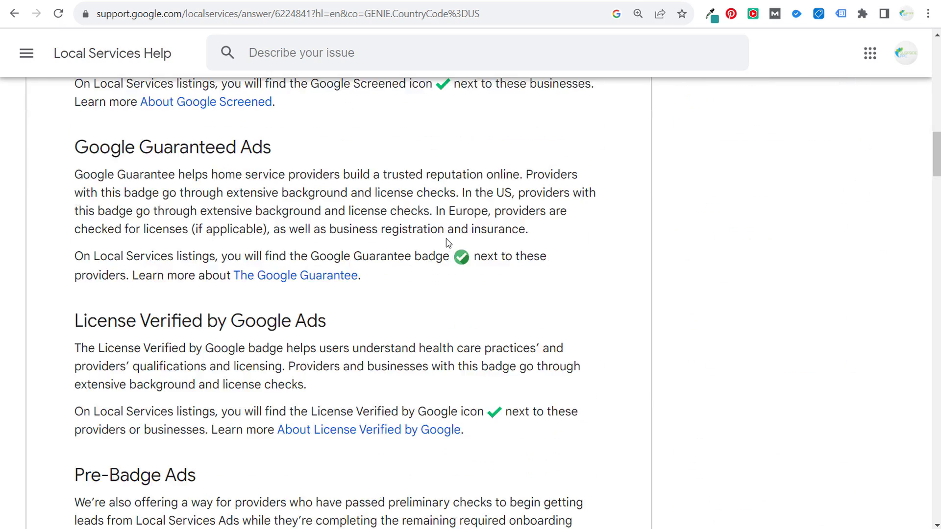
scroll(329, 251, "down", 3)
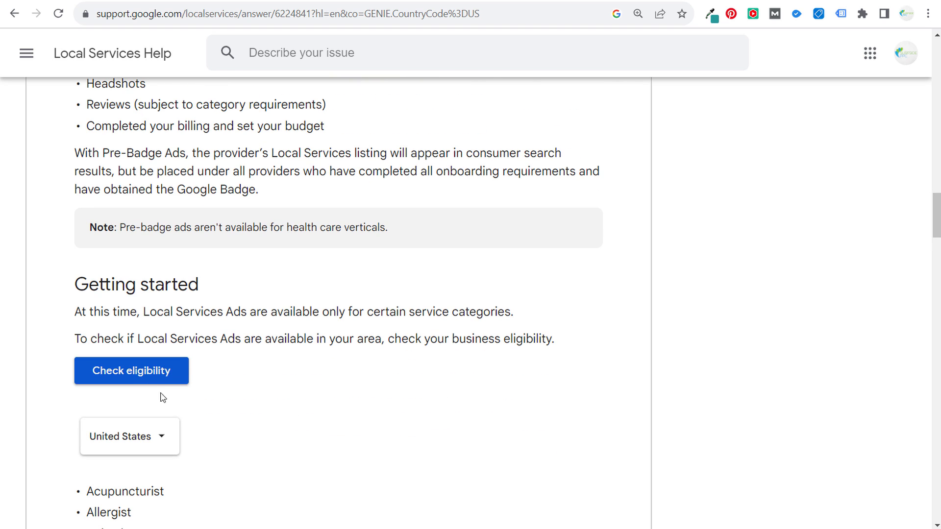
scroll(357, 378, "down", 7)
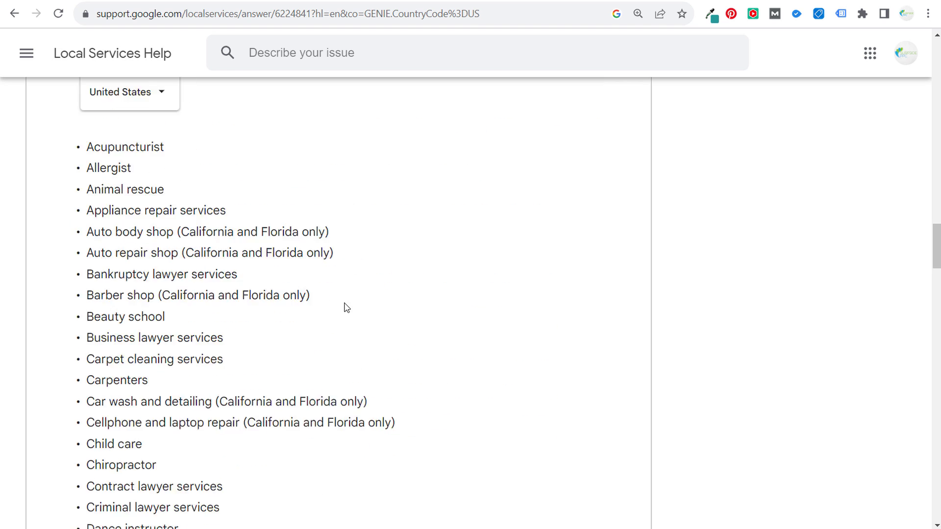
scroll(346, 307, "down", 20)
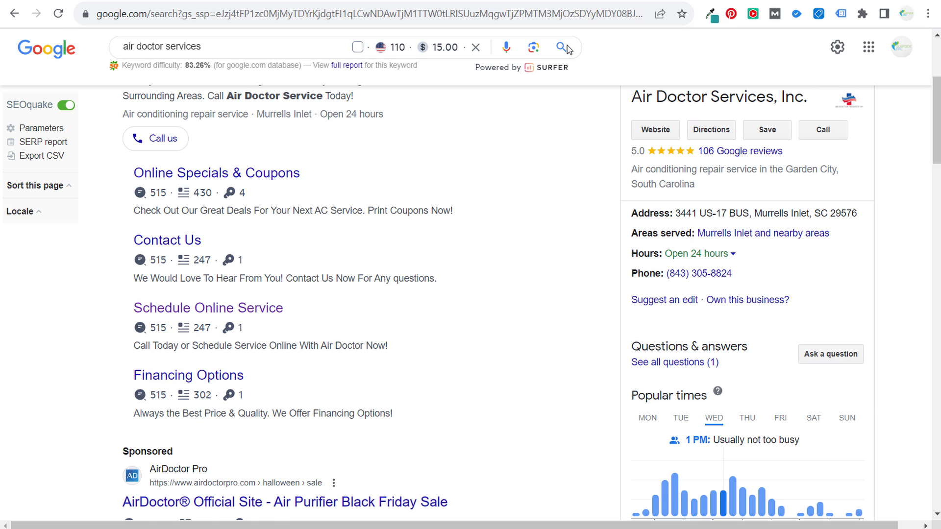
Browse Google's Local Services listings for HVAC maintenance in Myrtle Beach, and switch back to Google Ads.
left_click(561, 47)
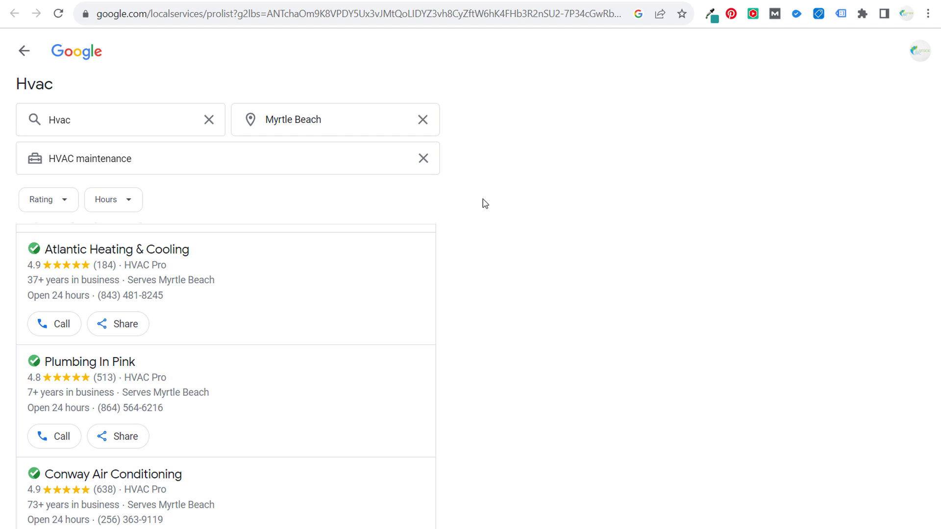
scroll(322, 321, "down", 5)
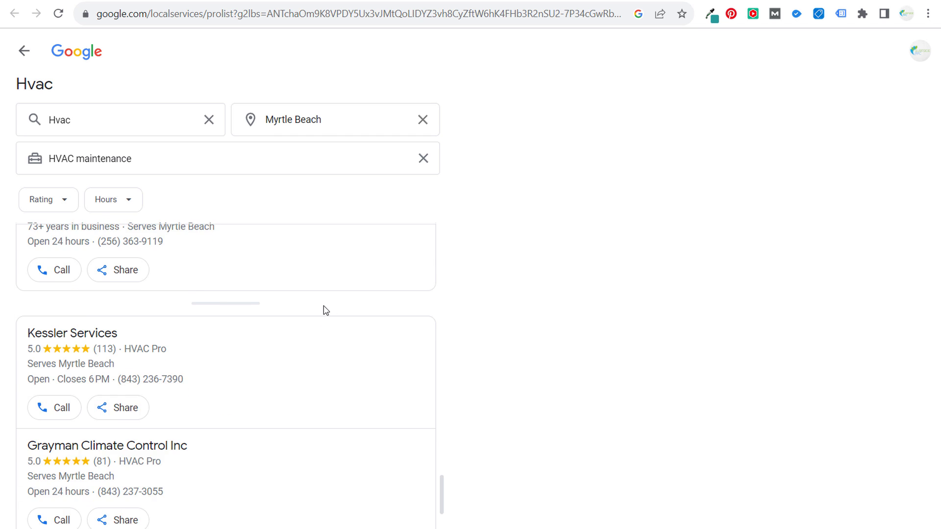
scroll(322, 308, "up", 15)
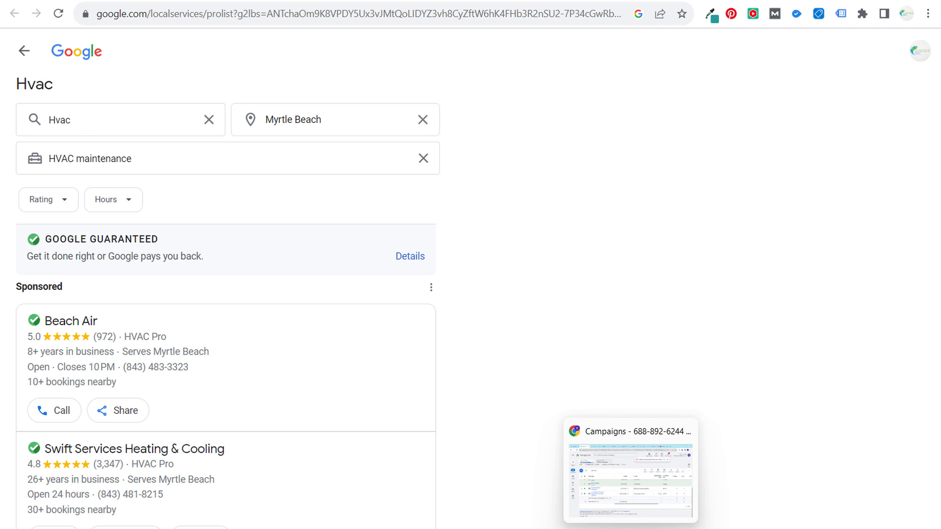
left_click(630, 470)
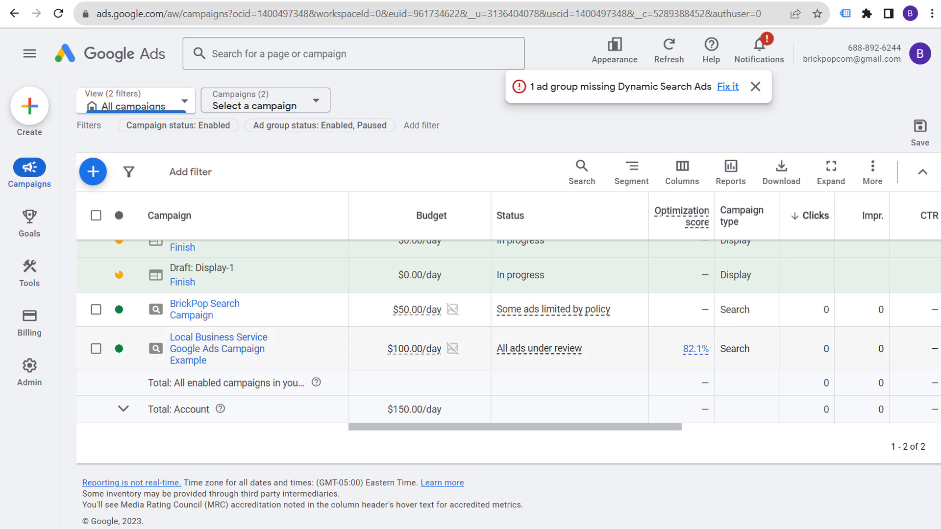
View the Surfside PPC advertising services page in the other browser window and return to Google Ads.
left_click(579, 522)
key("alt+Tab")
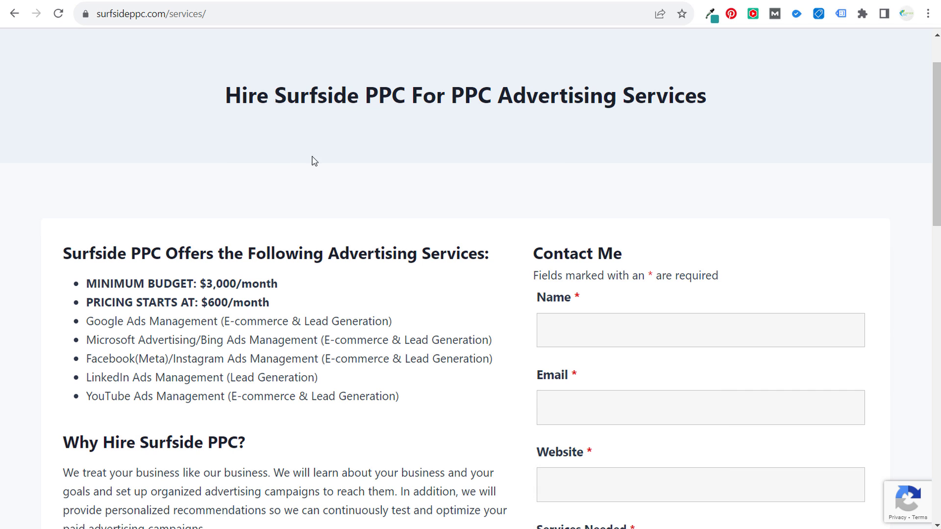
key("alt+Tab")
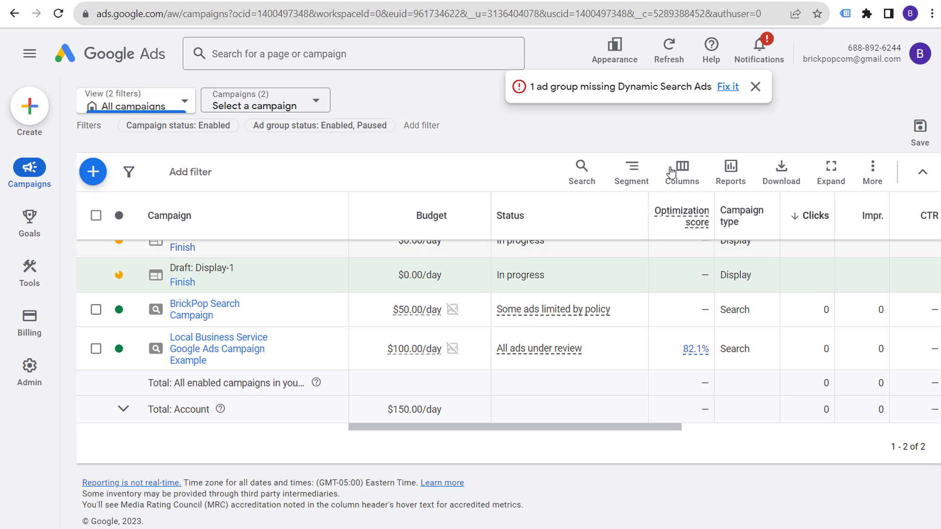
Dismiss the notification about the ad group missing Dynamic Search Ads.
left_click(766, 57)
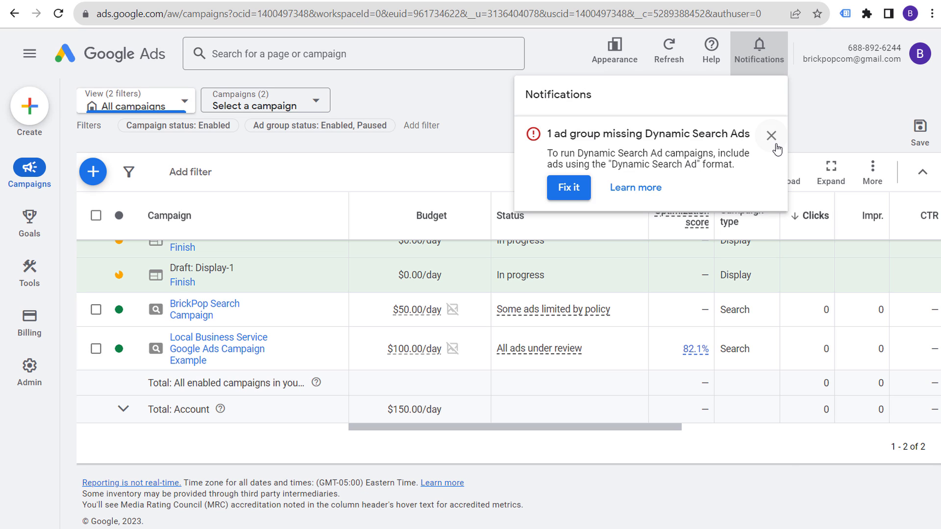
left_click(770, 133)
left_click(842, 120)
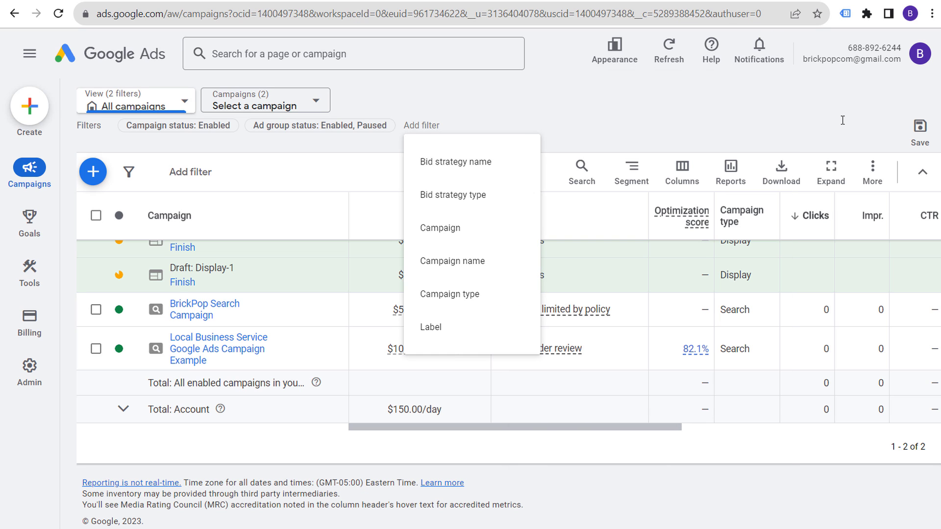